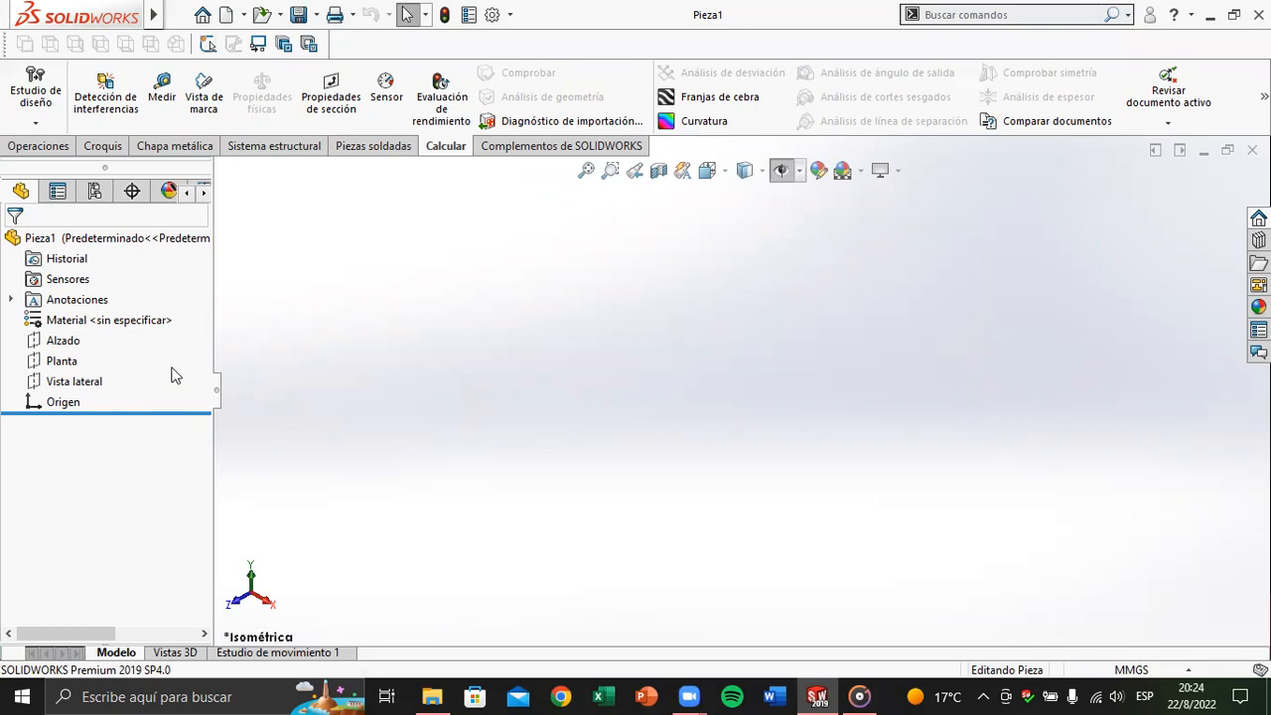
Step: Start a sketch on the Planta plane and draw a circle centred on the origin
click(60, 361)
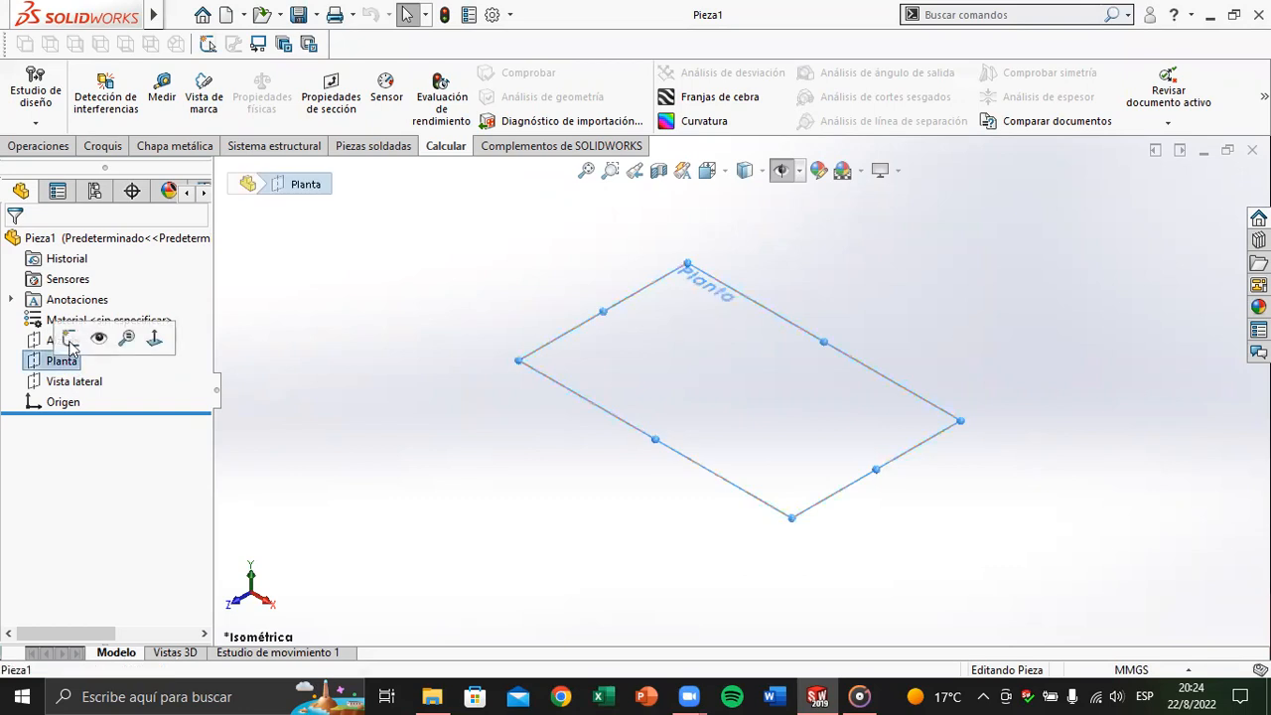
click(69, 340)
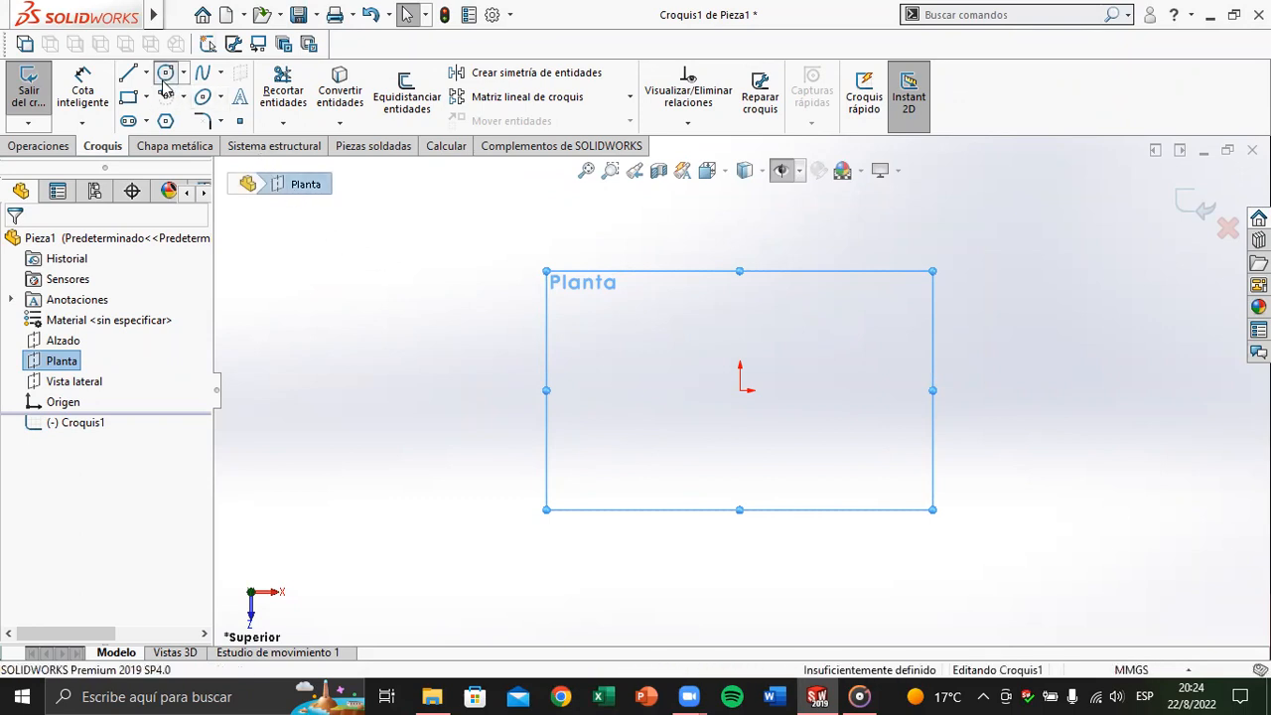
click(740, 390)
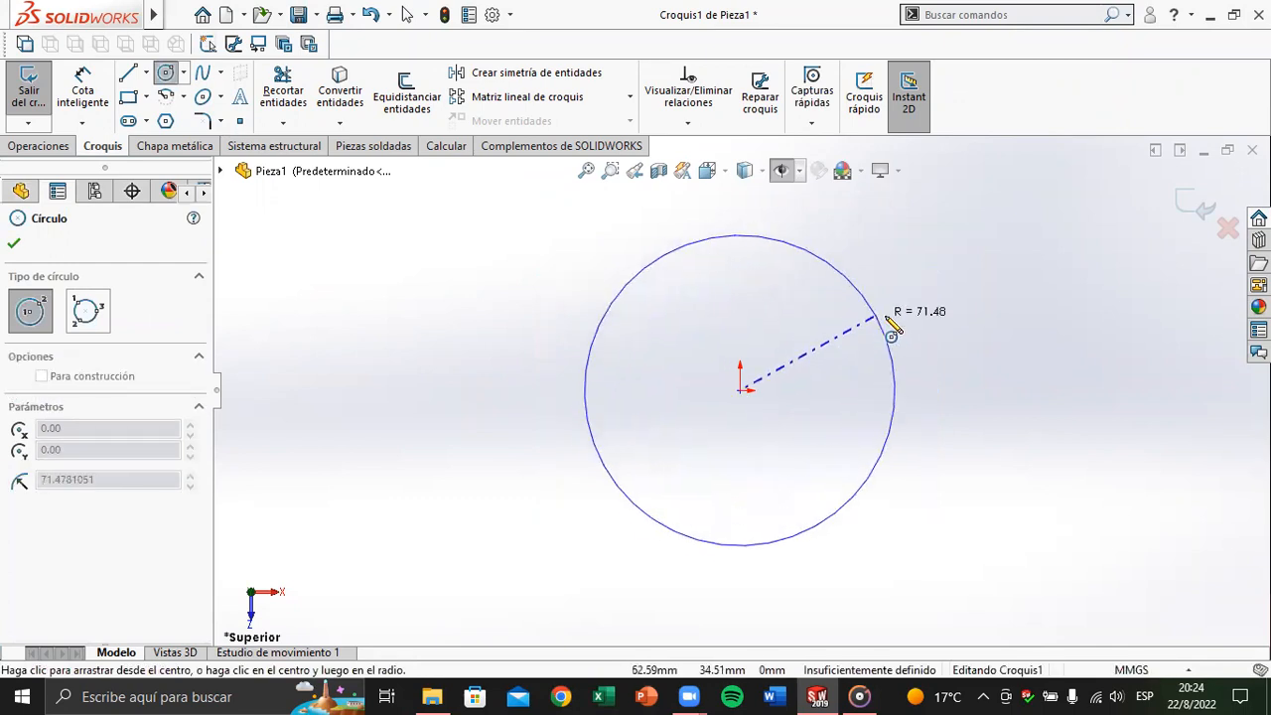
click(866, 360)
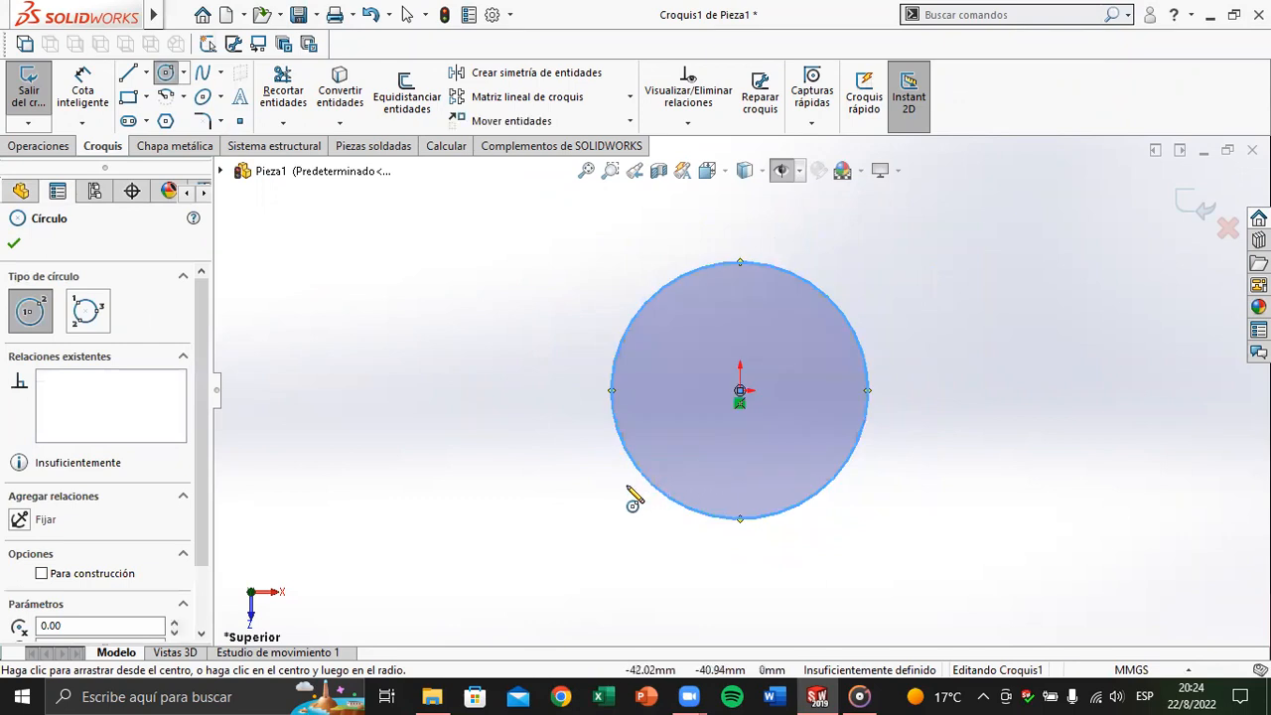
key(Escape)
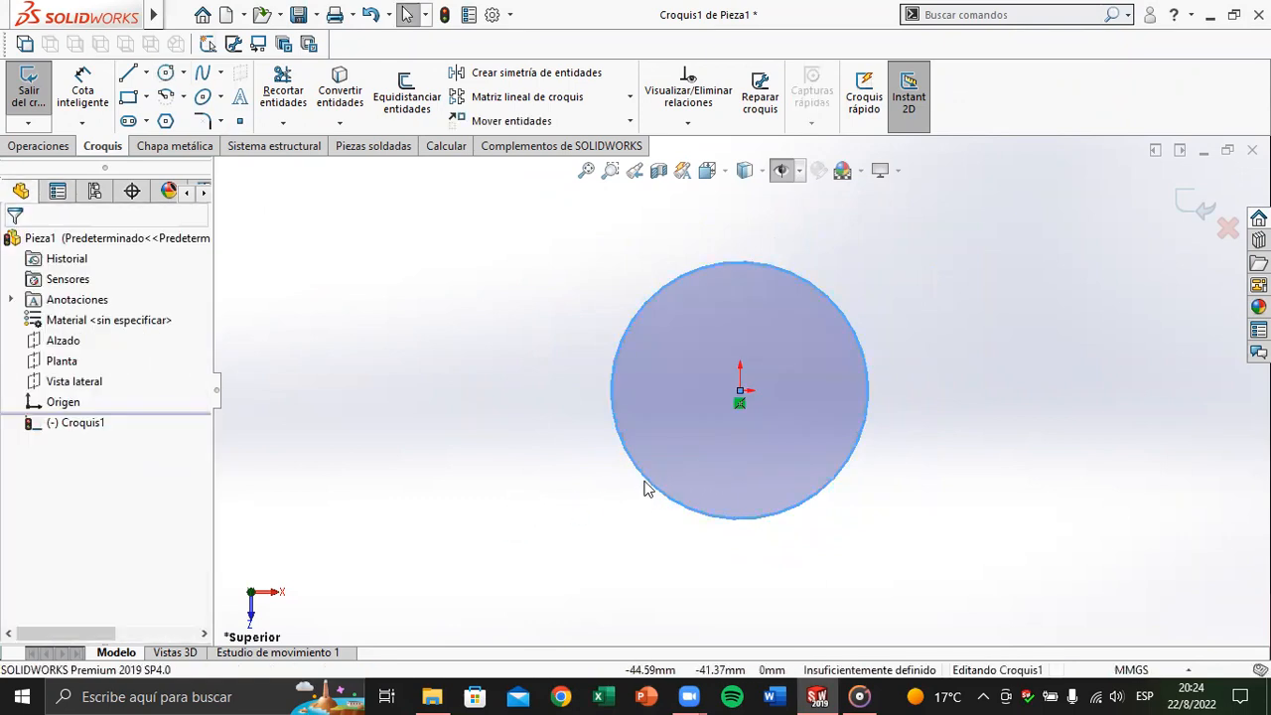
Step: Extrude the circle 500 mm from the sketch plane as a solid boss and show it in isometric view
scroll(643, 486, down, 1)
middle_drag(619, 453, 624, 421)
scroll(624, 421, up, 4)
middle_drag(643, 372, 641, 380)
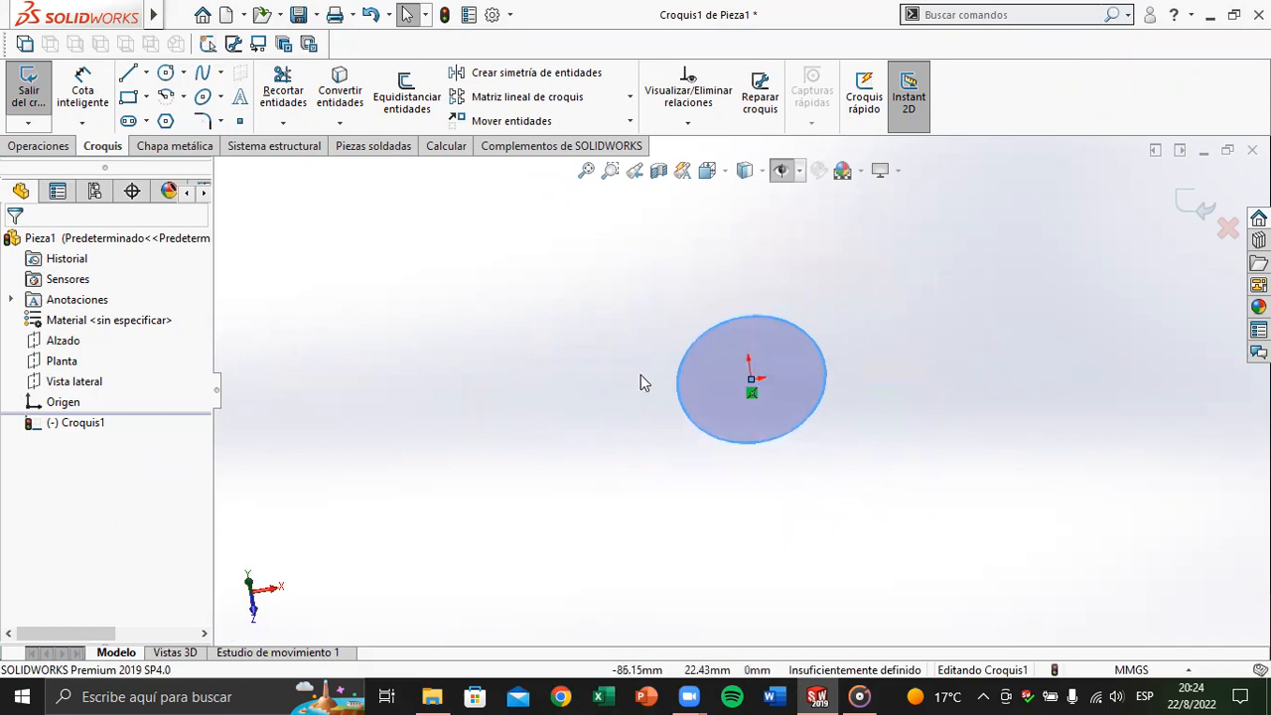
click(23, 147)
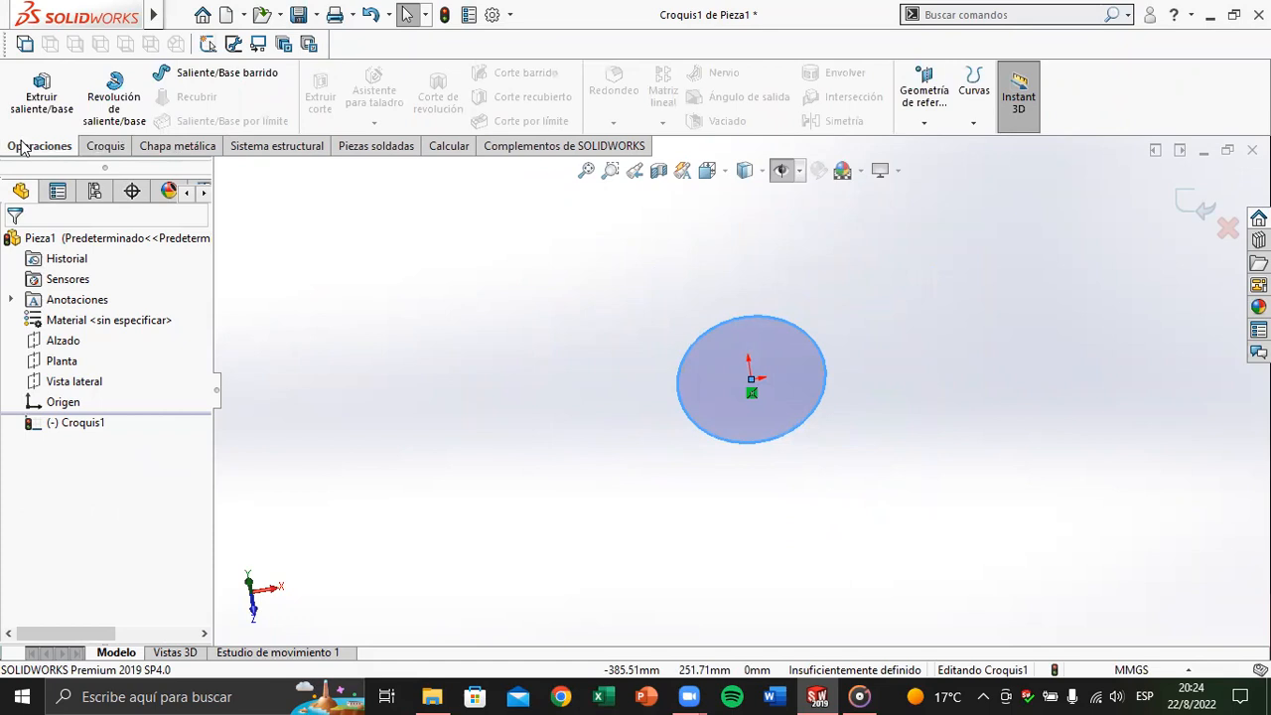
click(41, 96)
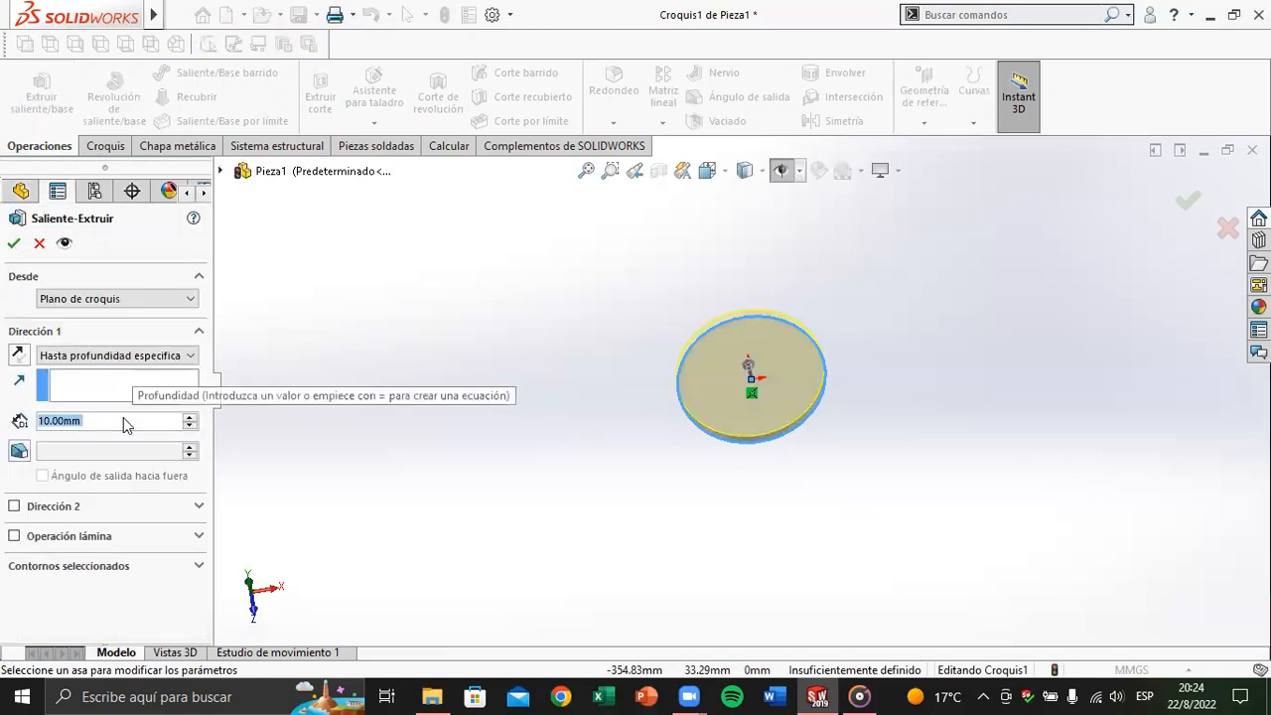
text(50)
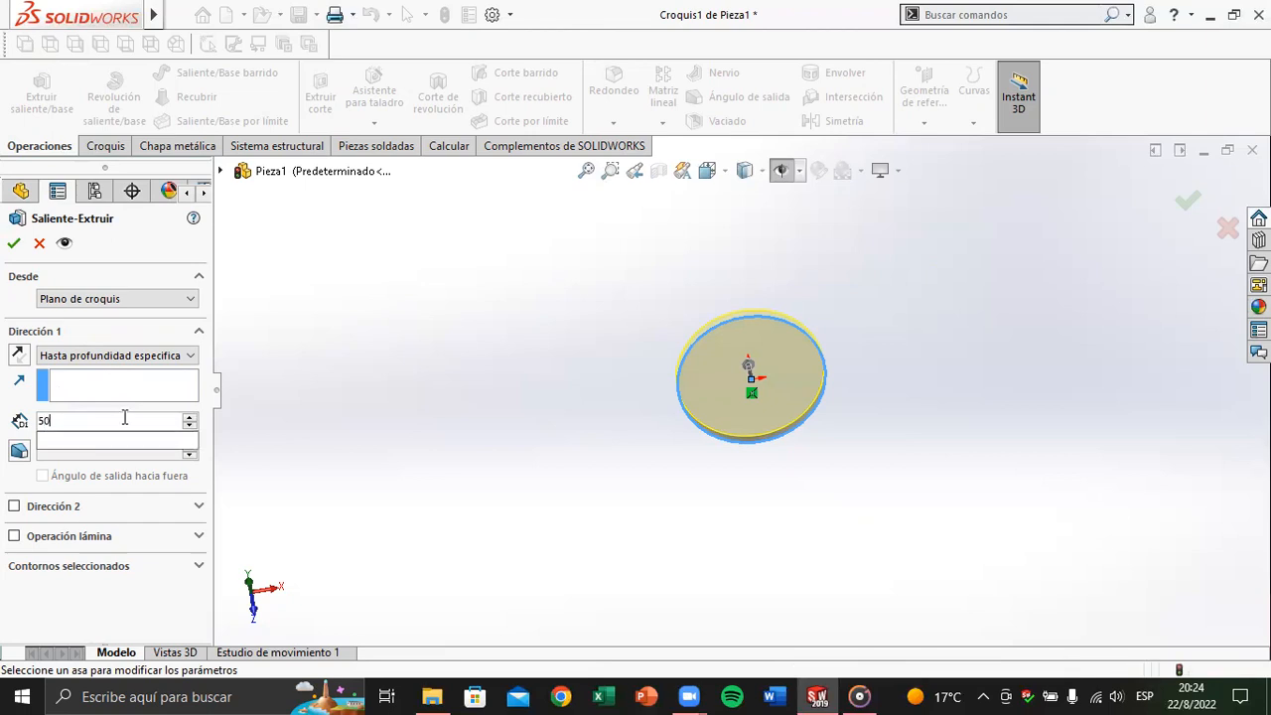
text(0)
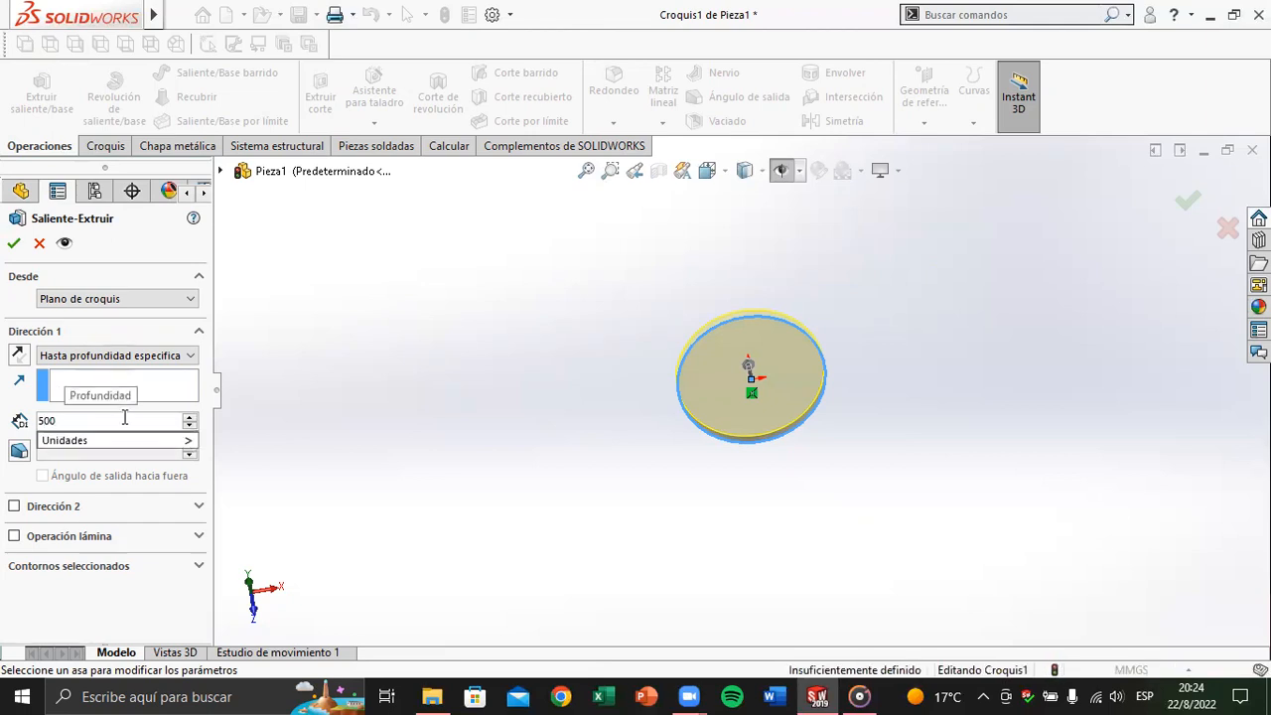
key(Return)
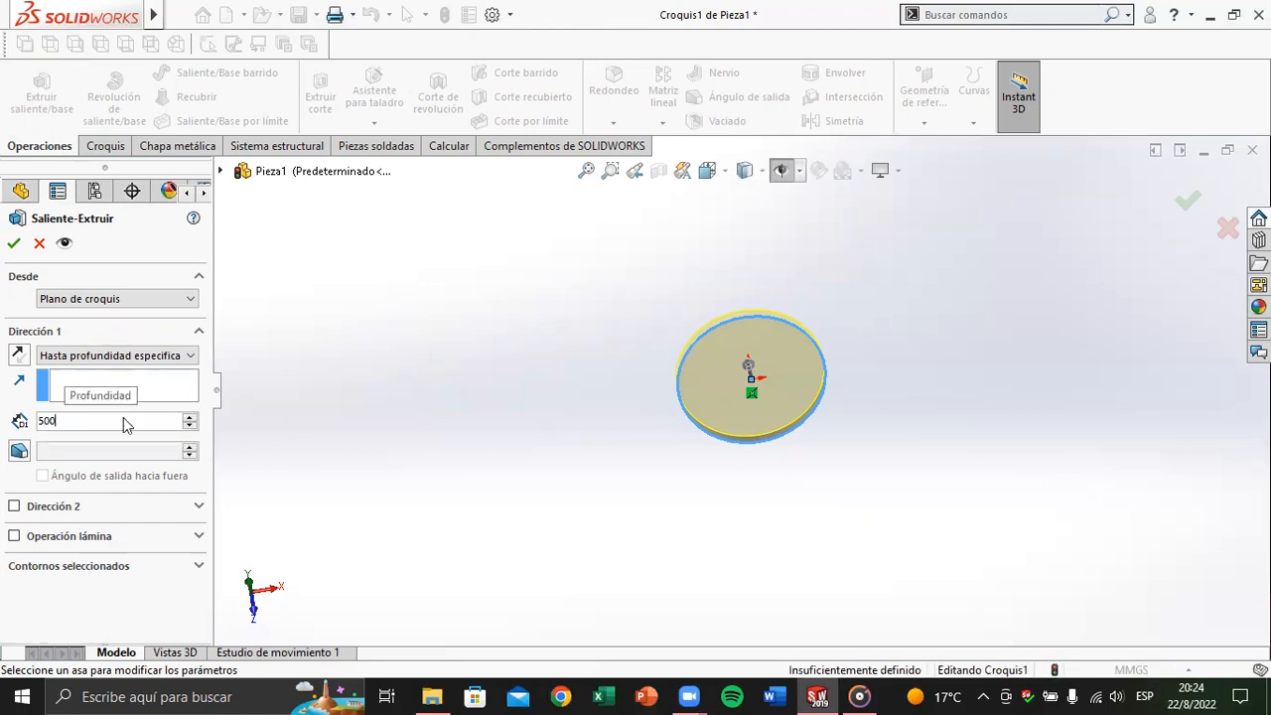
click(14, 245)
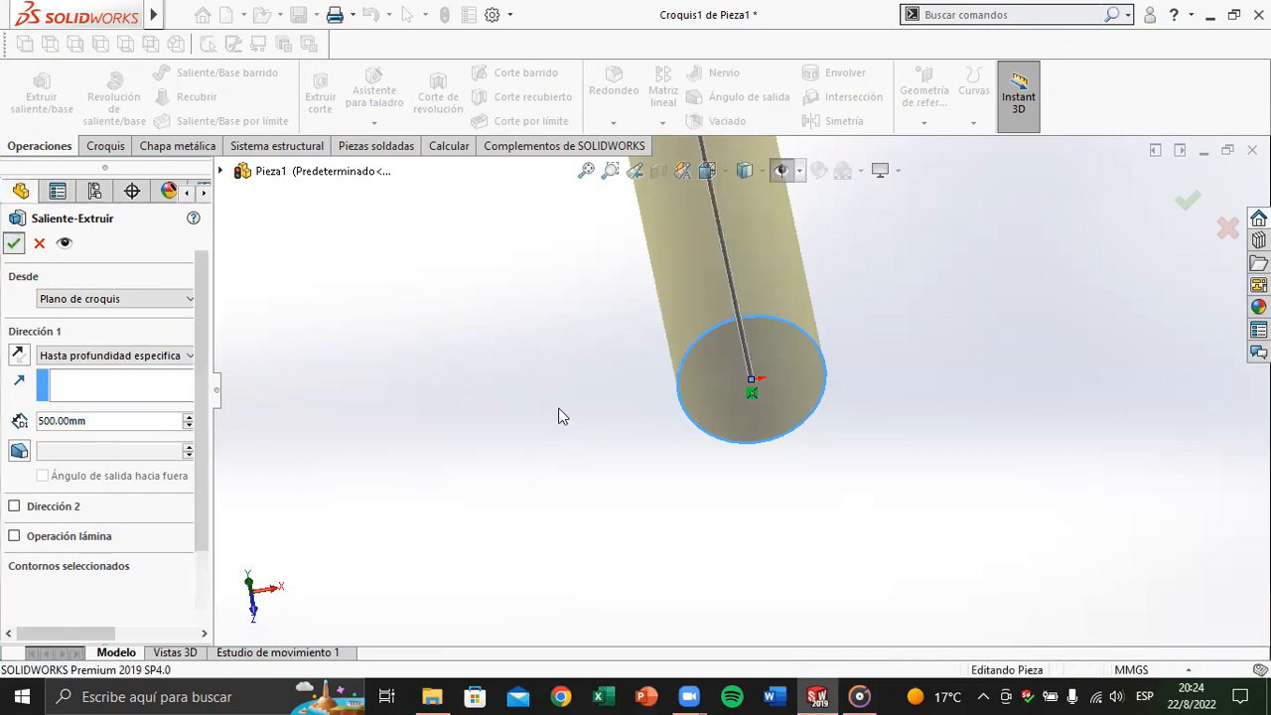
scroll(558, 408, up, 1)
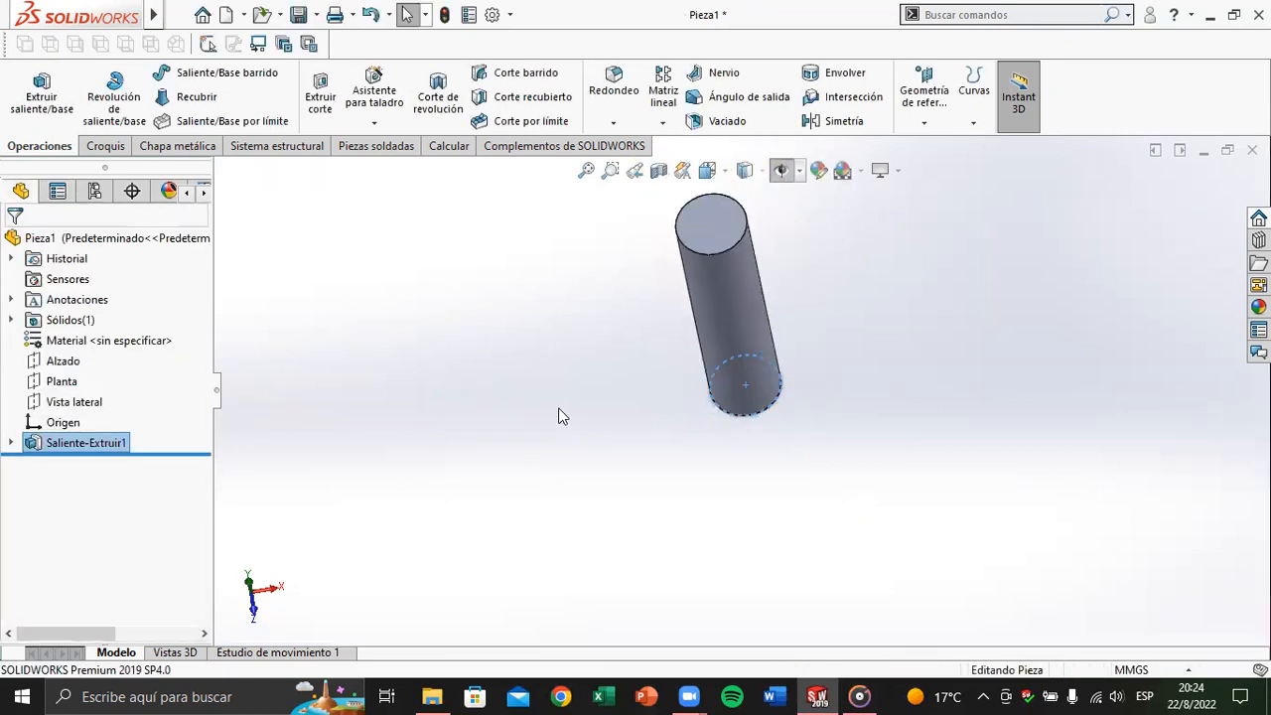
click(558, 408)
key(ctrl+7)
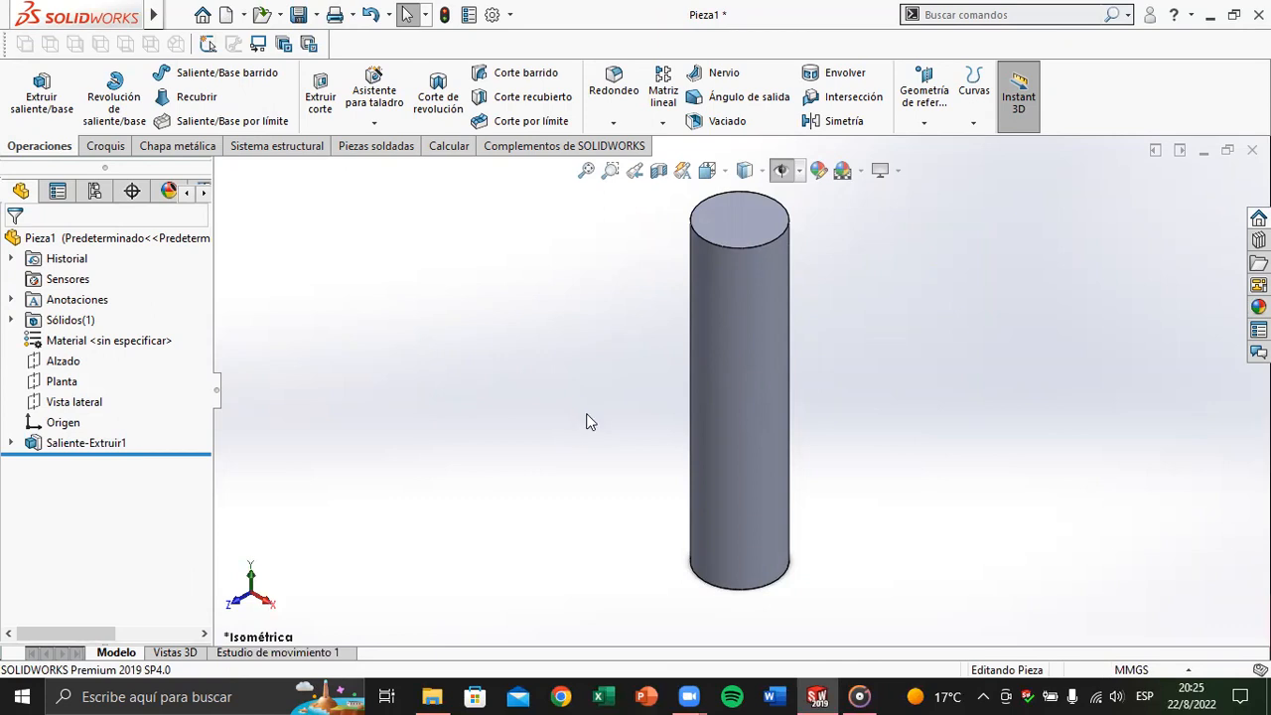
Step: Save the part as "Cilindro Ejemplo Ensamble" in subfolder B of the Ejemplo Ensamble folder
key(ctrl+s)
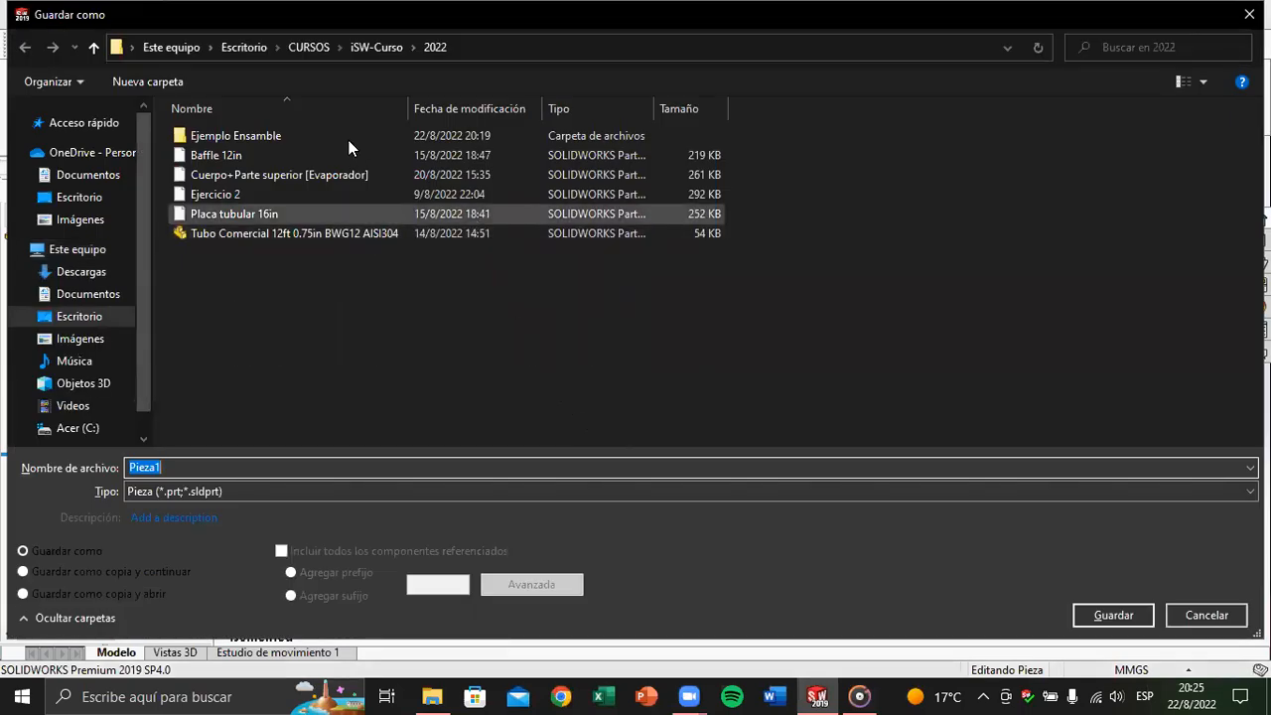
double_click(253, 136)
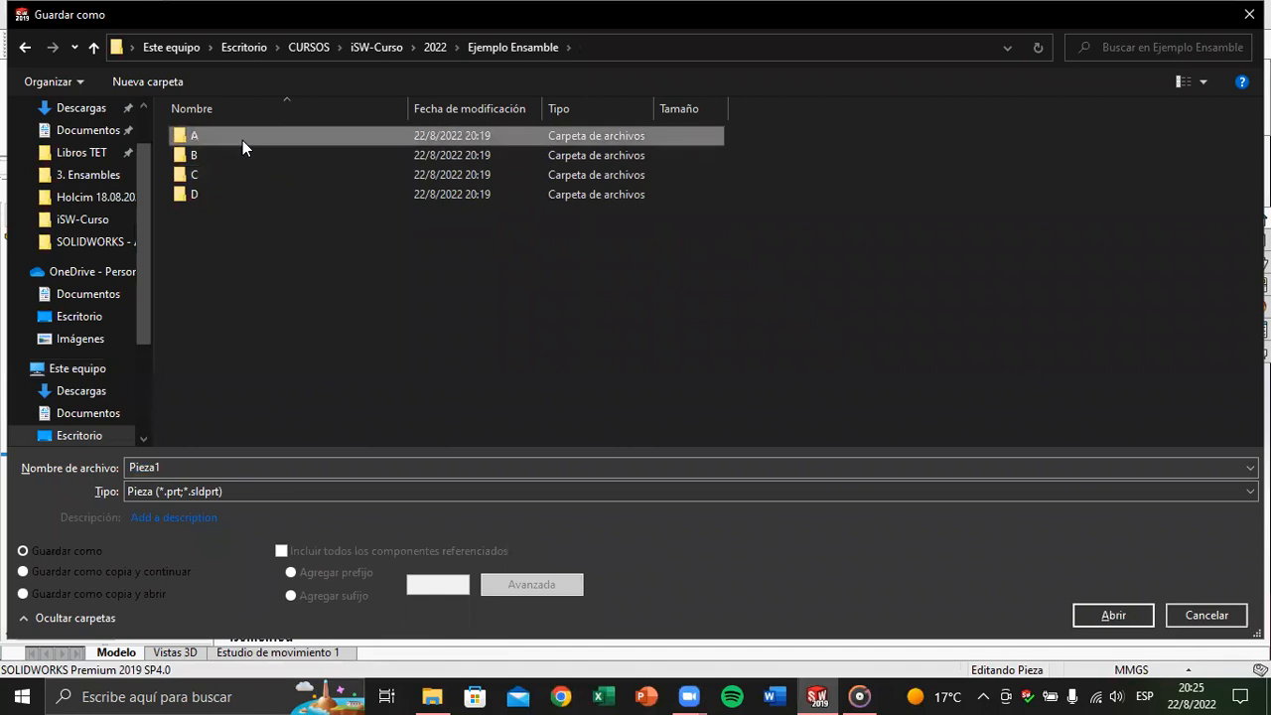
double_click(243, 140)
click(482, 50)
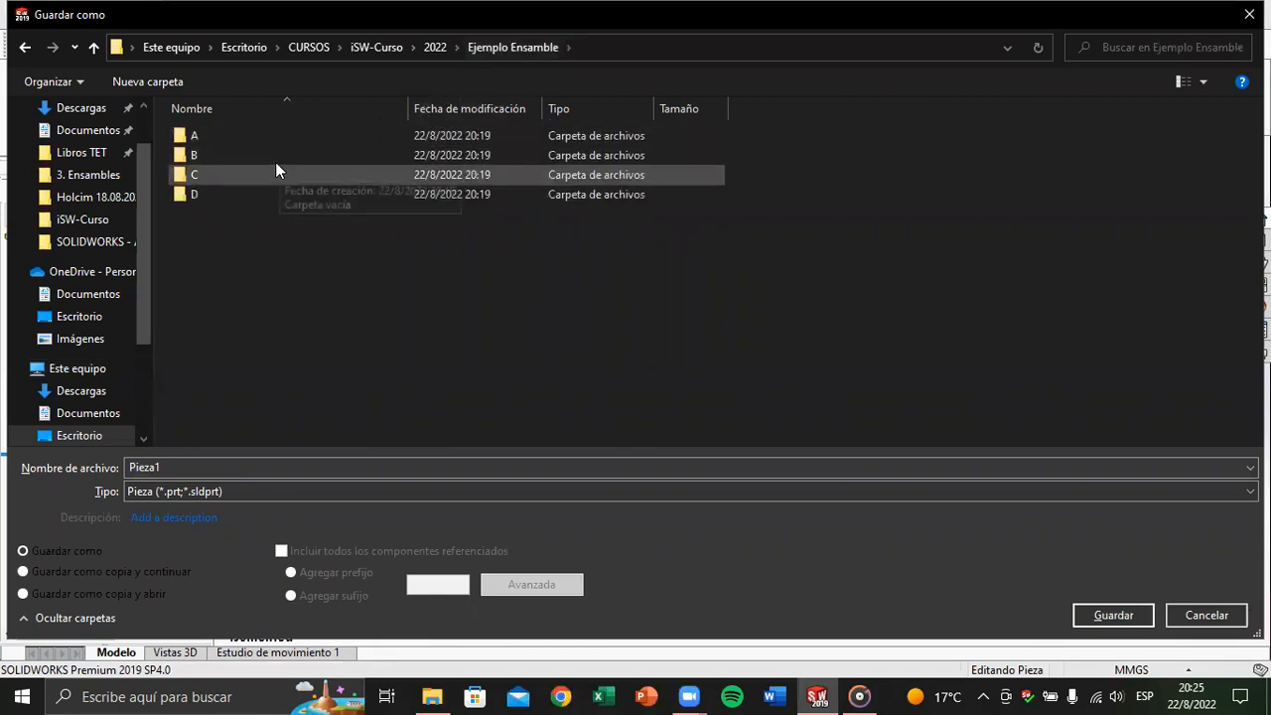
double_click(275, 156)
double_click(199, 463)
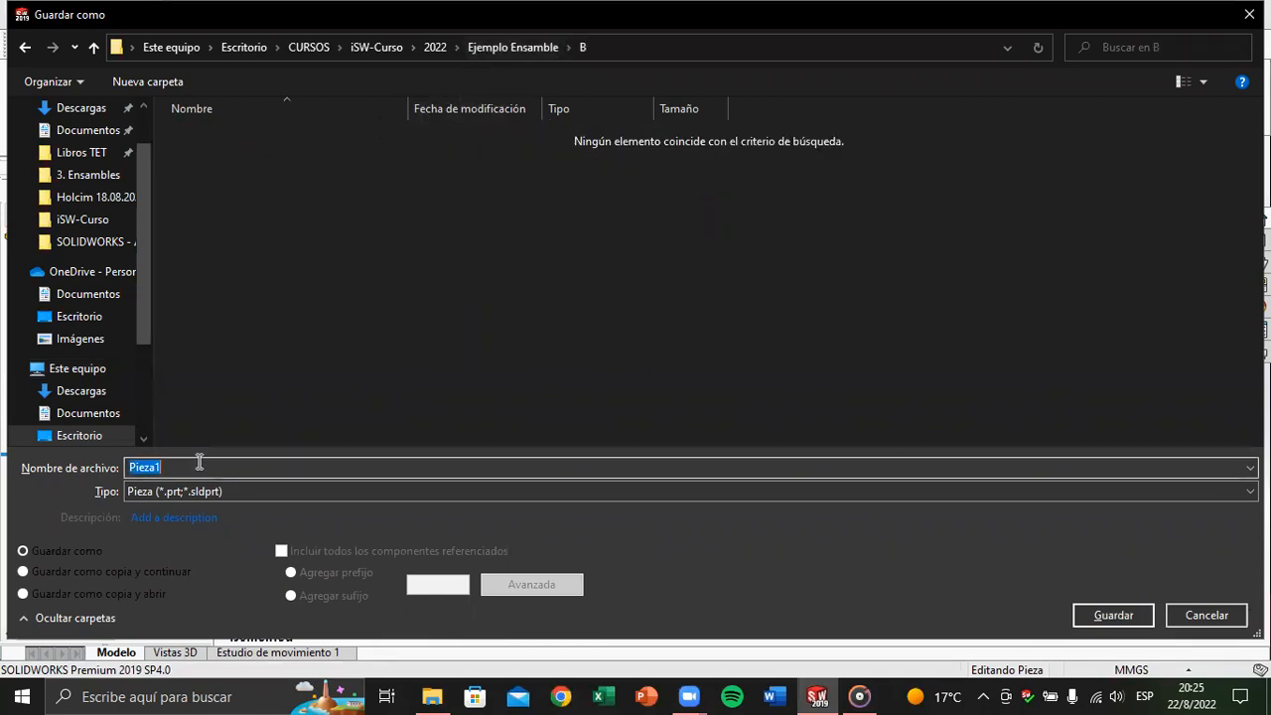
text(Cilindro Ejempl)
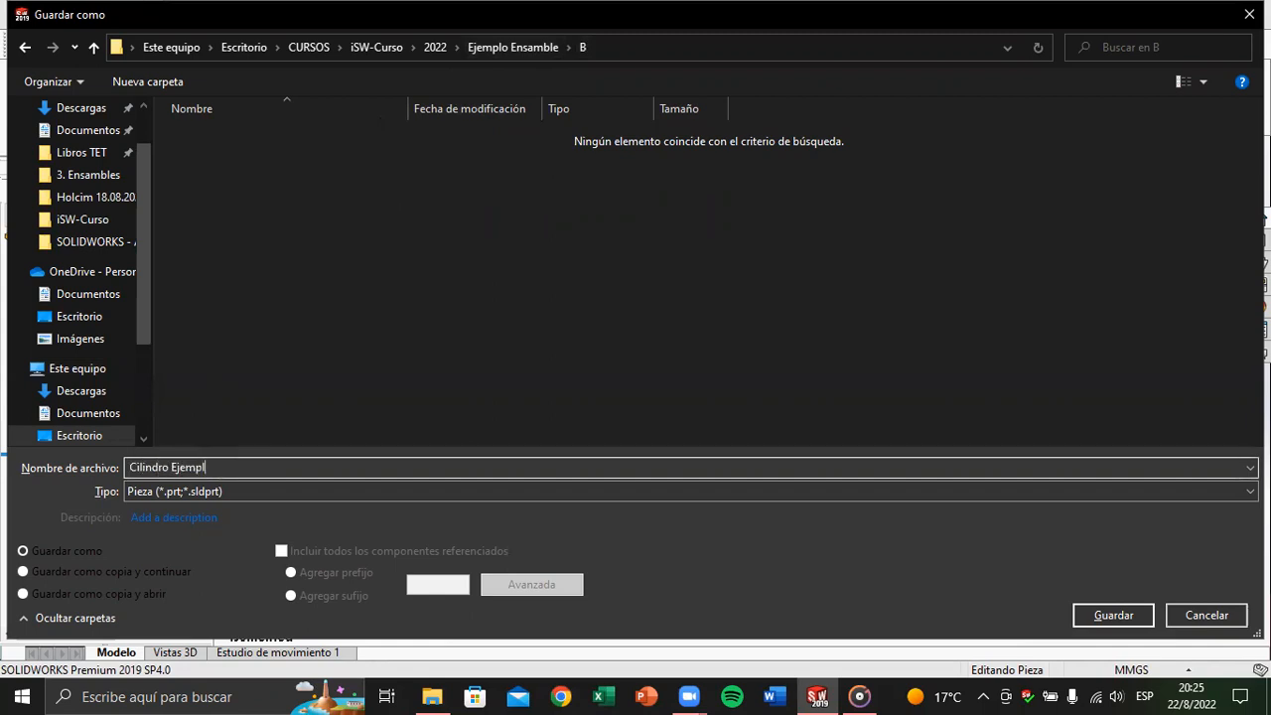
text(o Ensabl)
key(BackSpace)
key(BackSpace)
text(mbl)
key(Return)
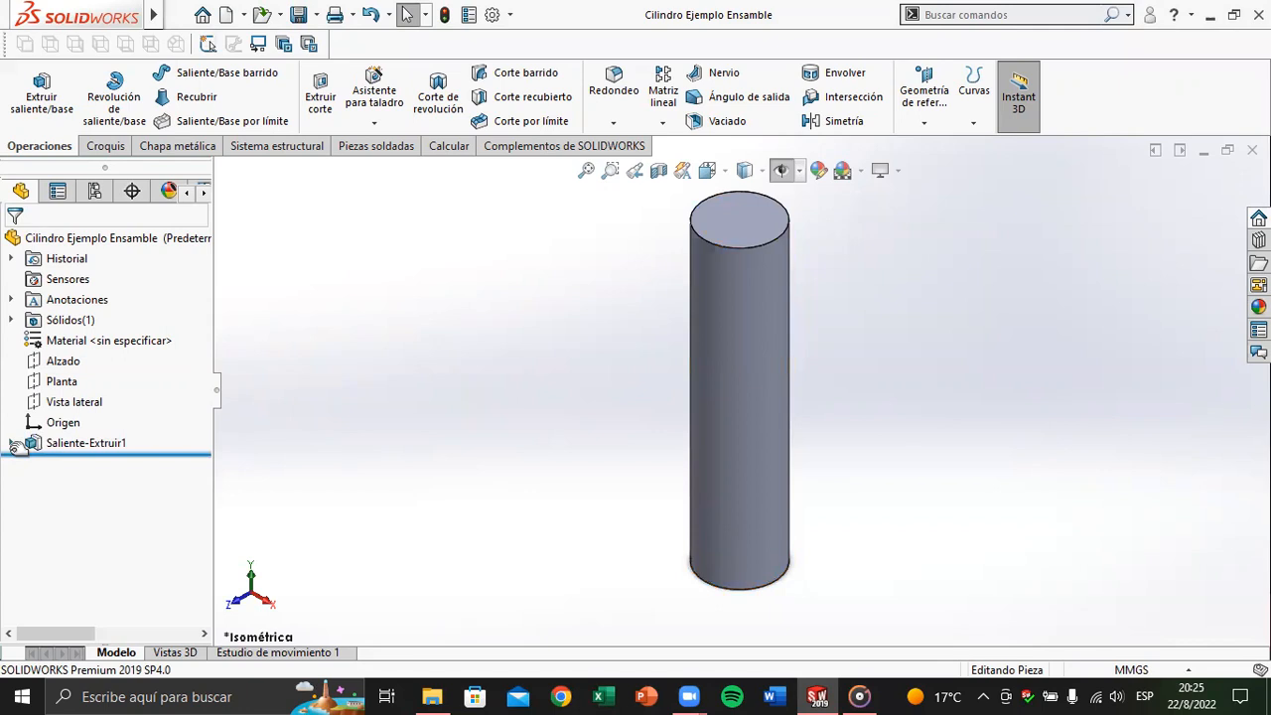
Step: Reopen the extrusion's base sketch for editing and delete its circle
click(14, 452)
click(10, 443)
click(80, 464)
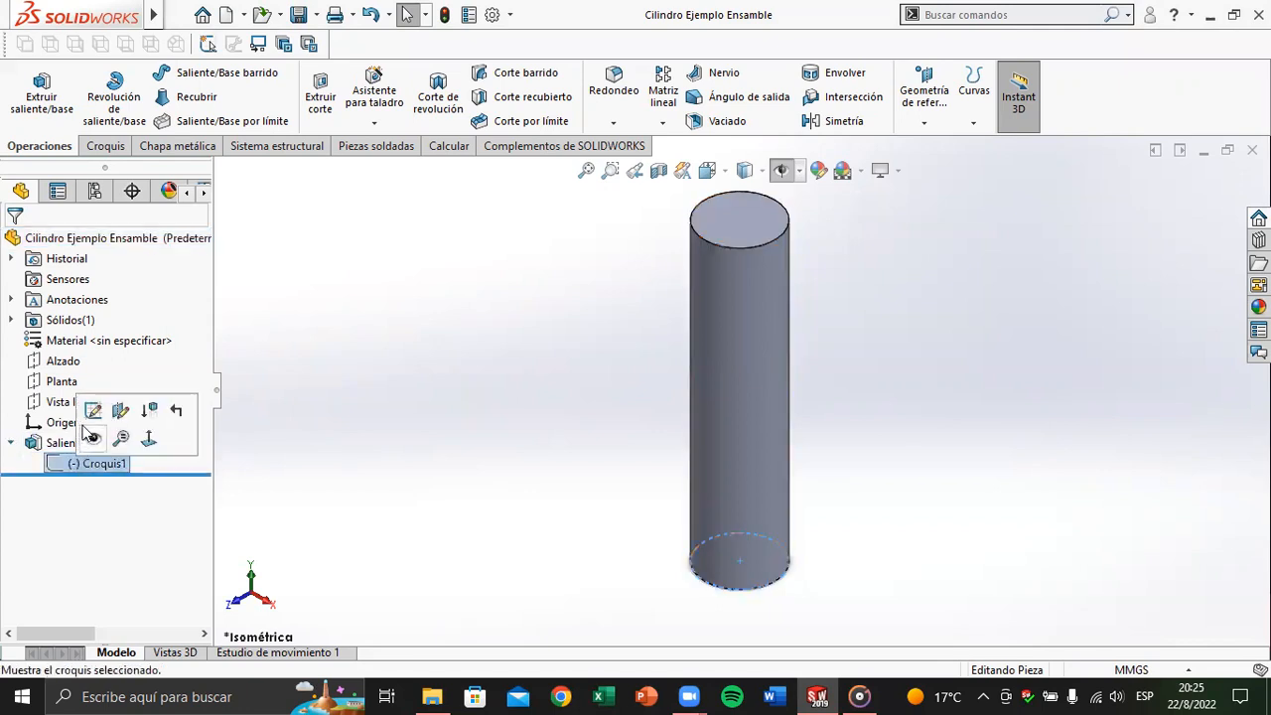
click(87, 425)
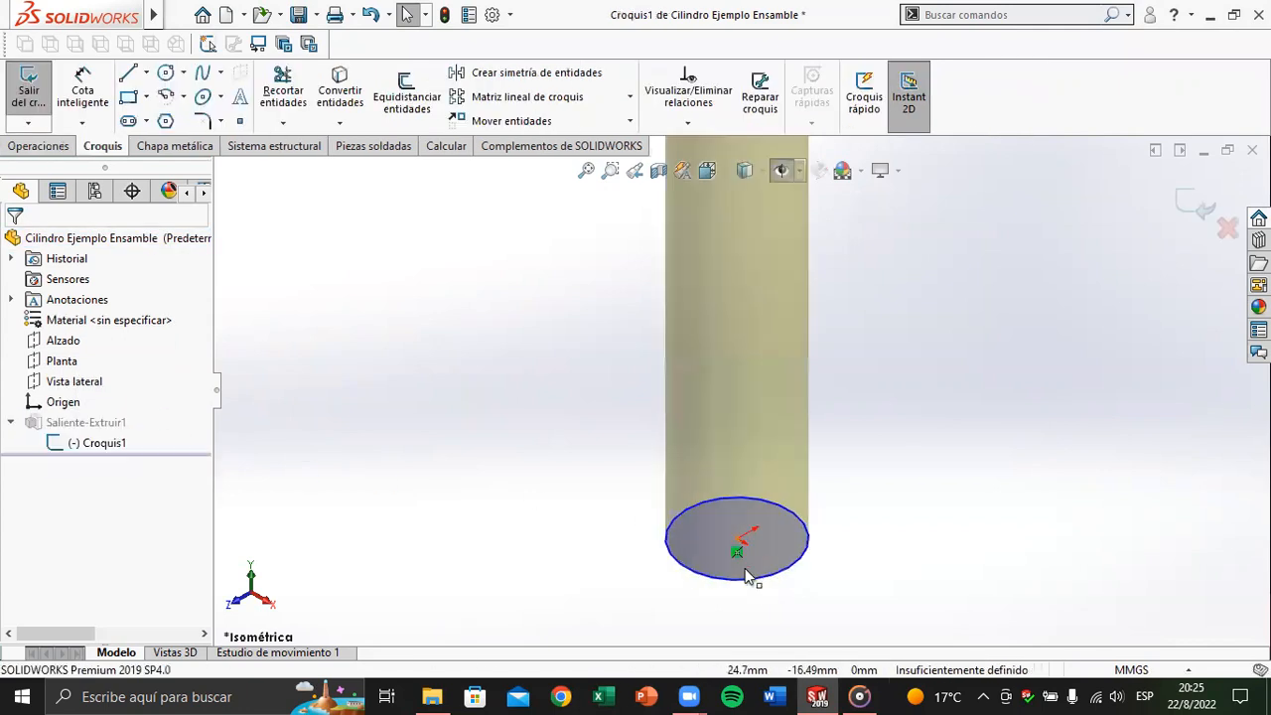
drag(607, 596, 921, 437)
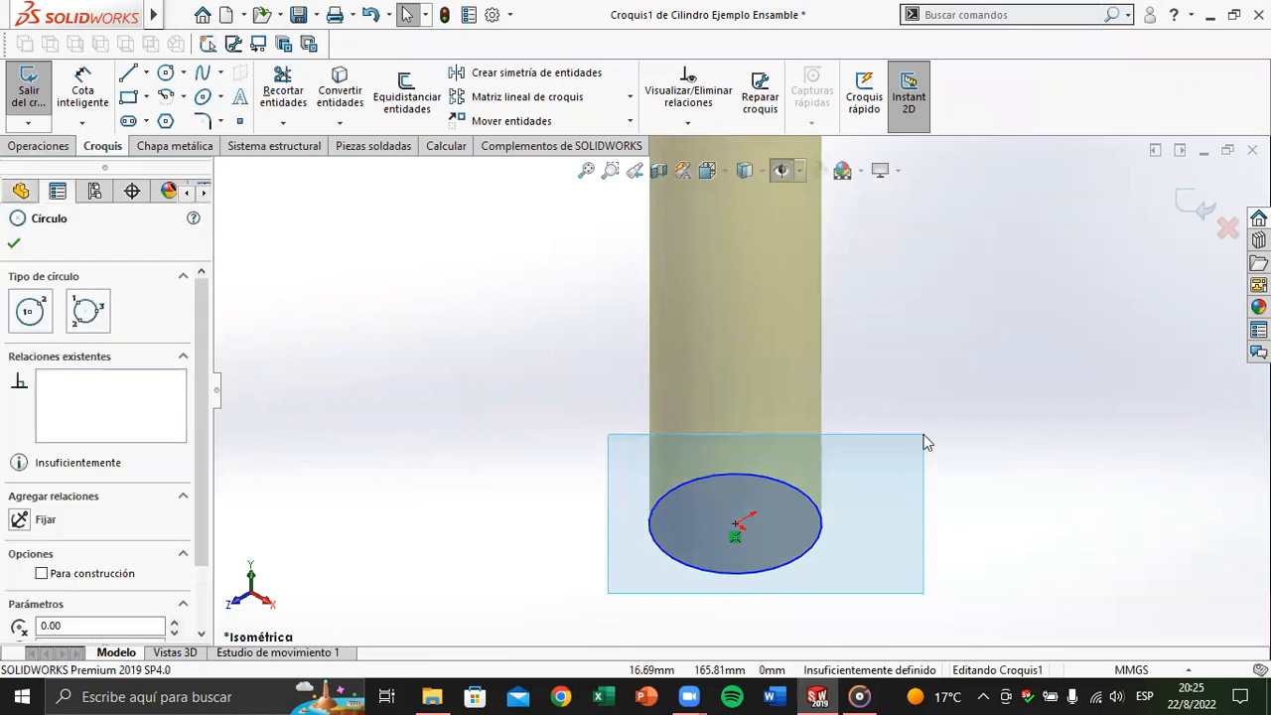
click(922, 437)
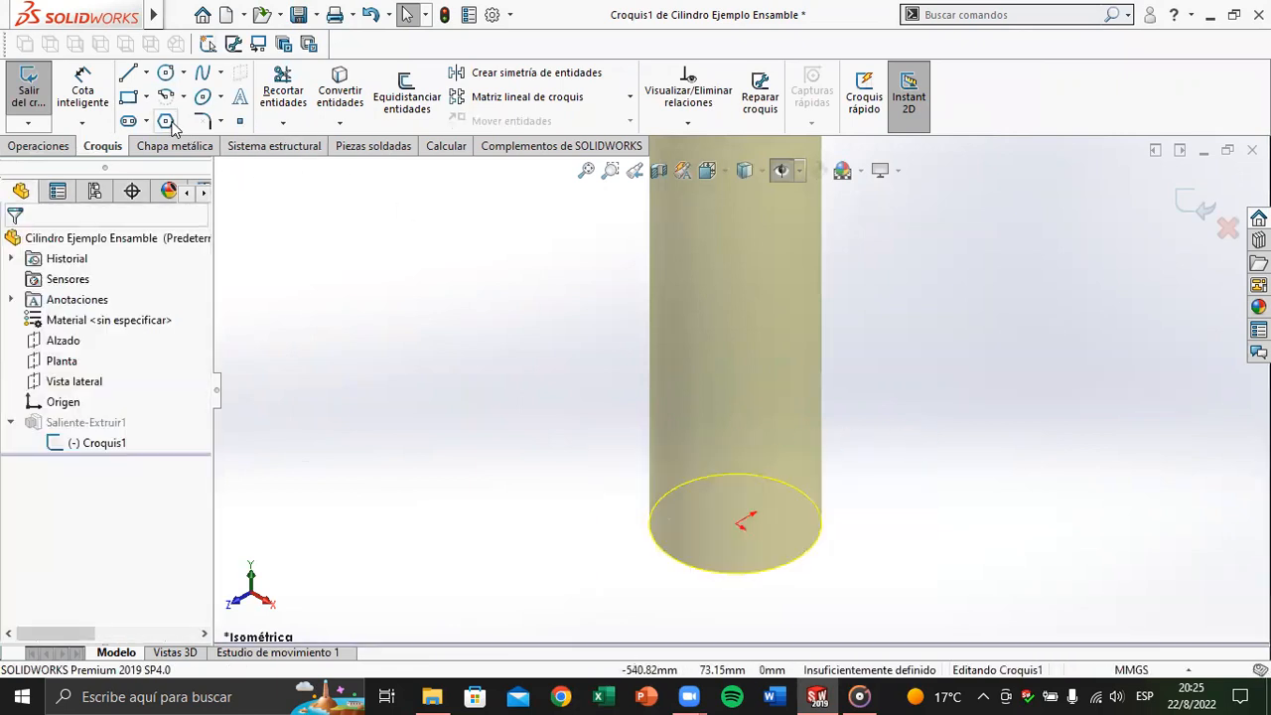
Step: Sketch a six-sided polygon centred on the origin, about 93 mm from centre to corner, and exit the sketch to rebuild the solid
click(743, 521)
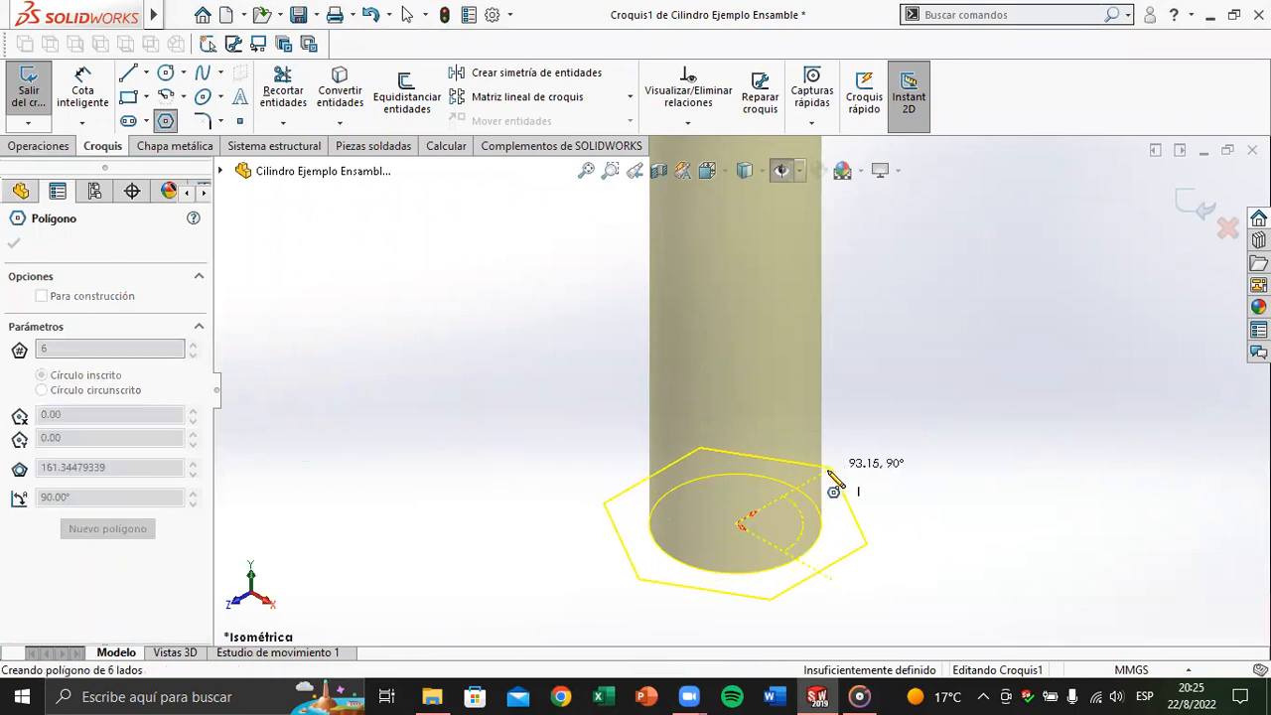
click(832, 467)
key(Escape)
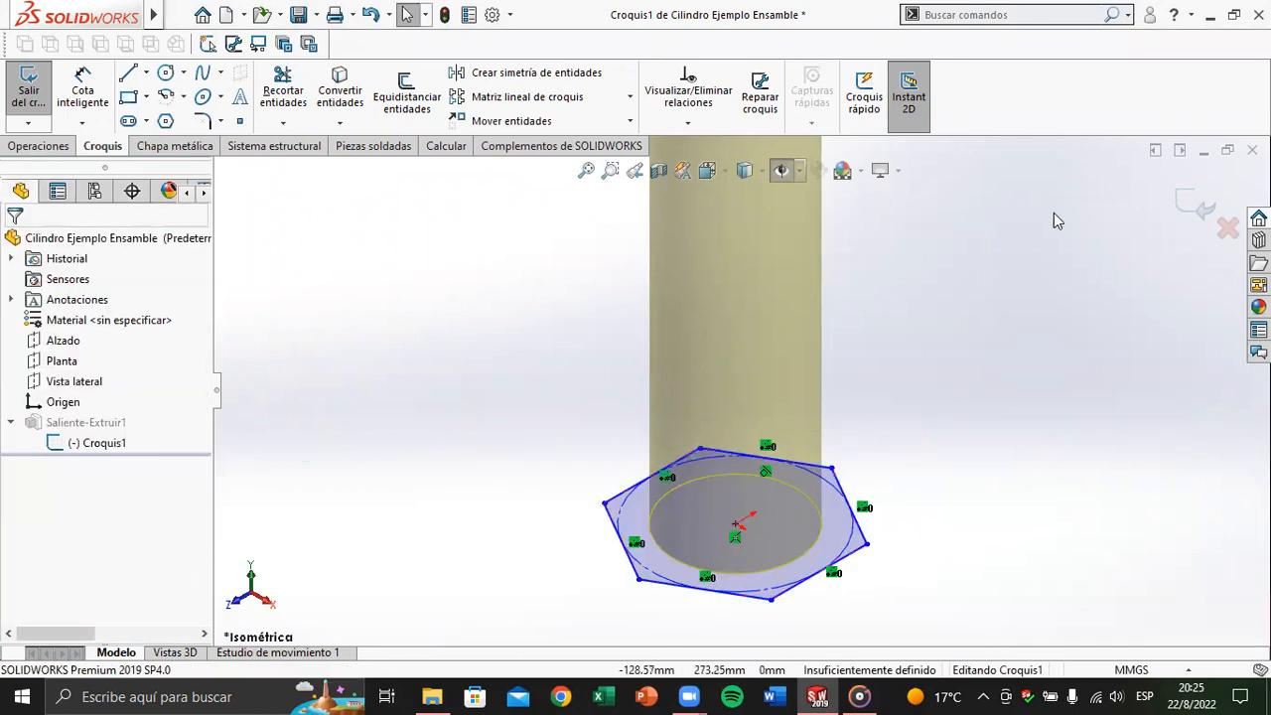
click(1186, 204)
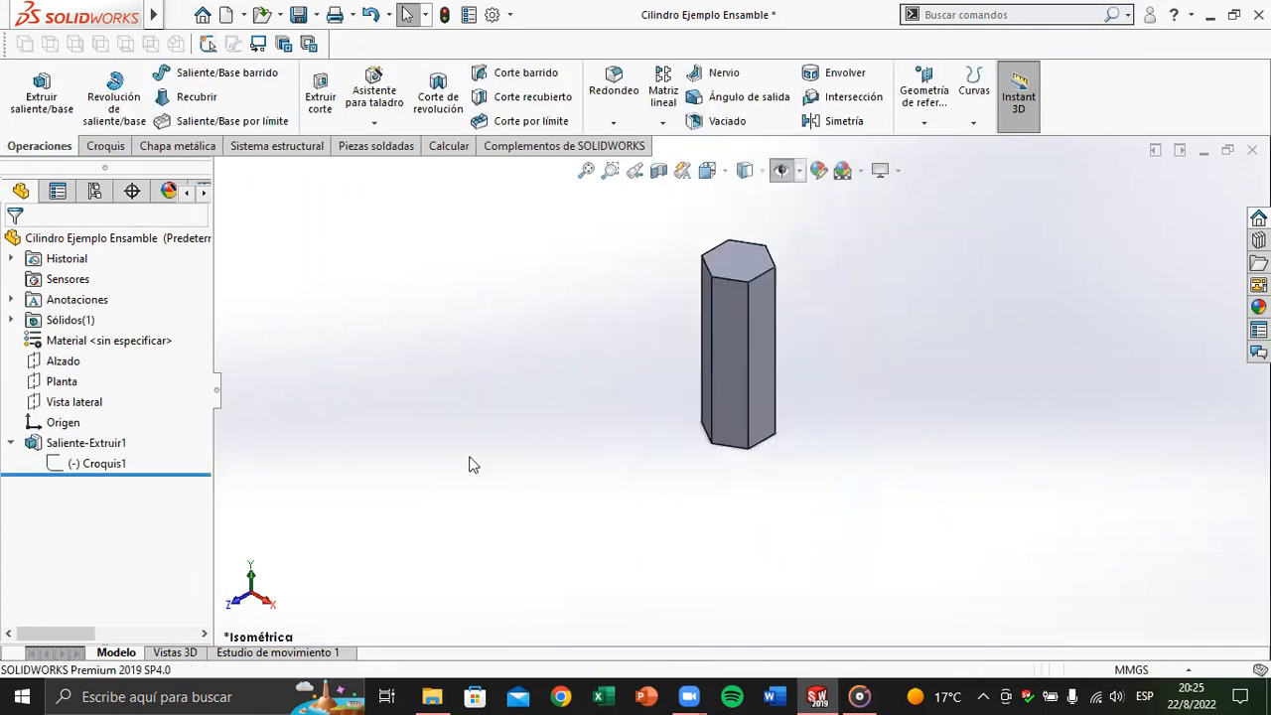
Step: Review the extrusion's feature definition and its editing options, then deselect the feature
click(84, 444)
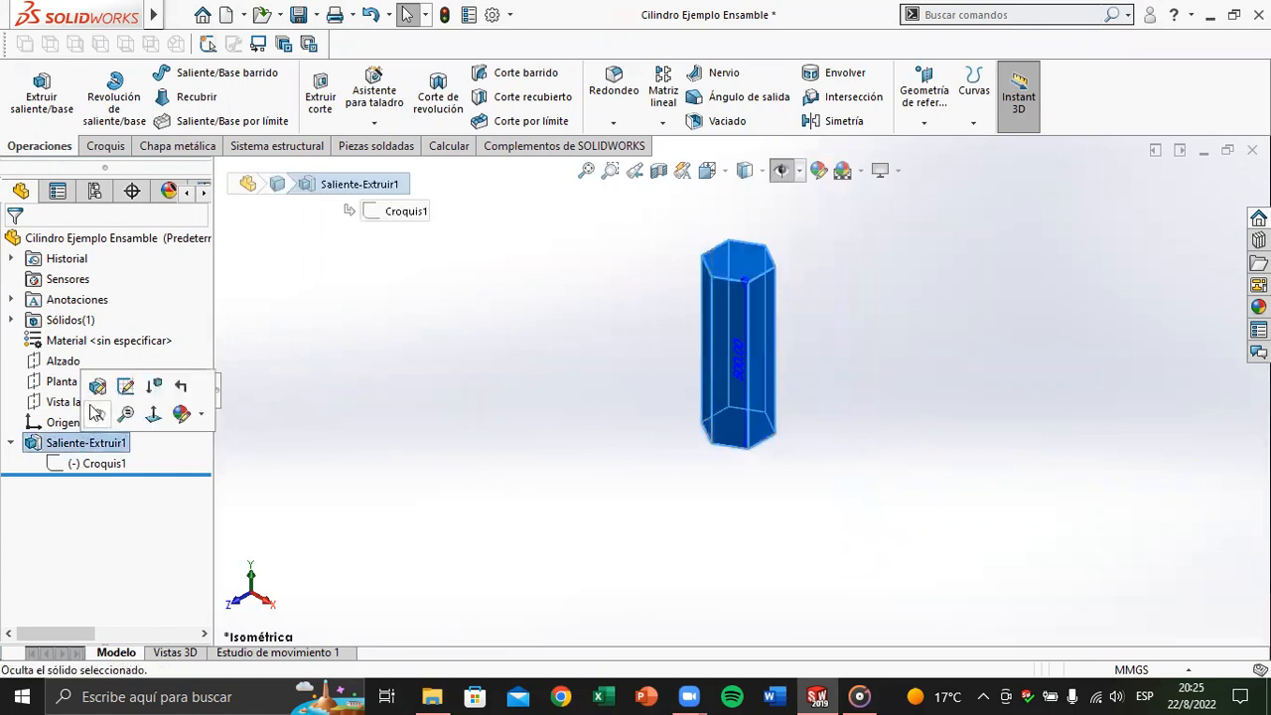
click(126, 386)
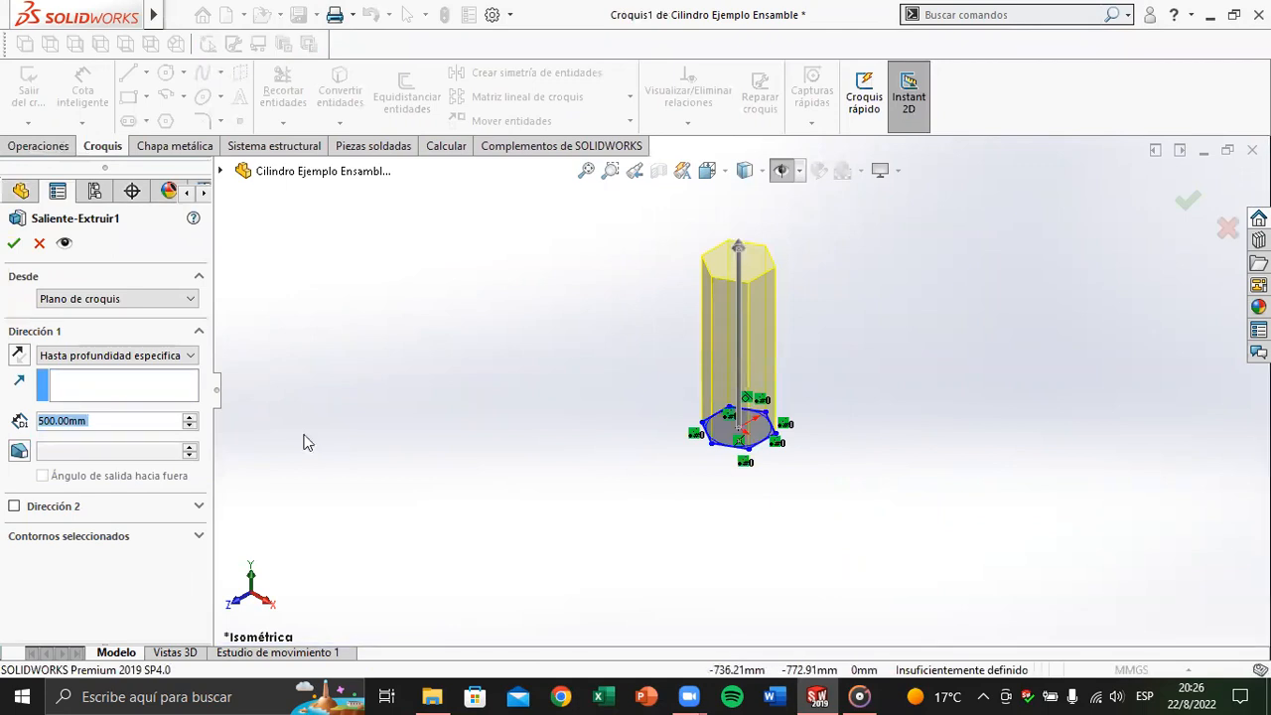
key(Return)
click(79, 443)
click(55, 427)
click(54, 443)
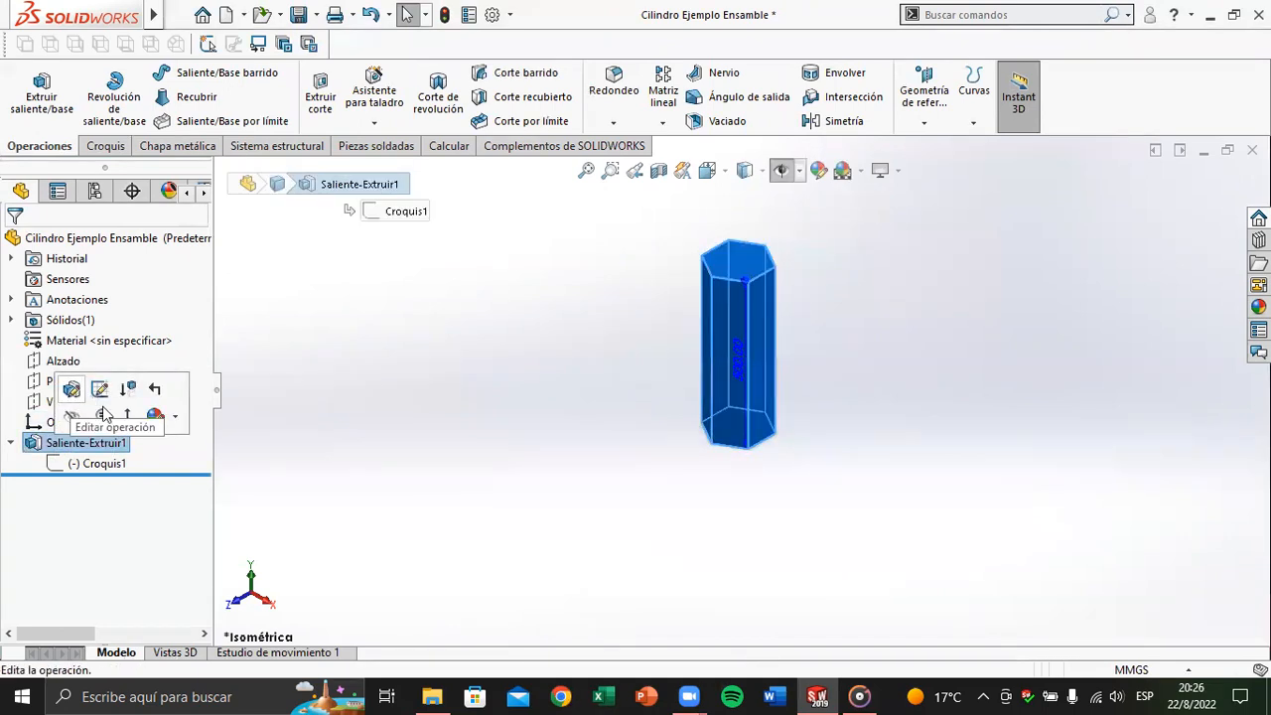
click(190, 450)
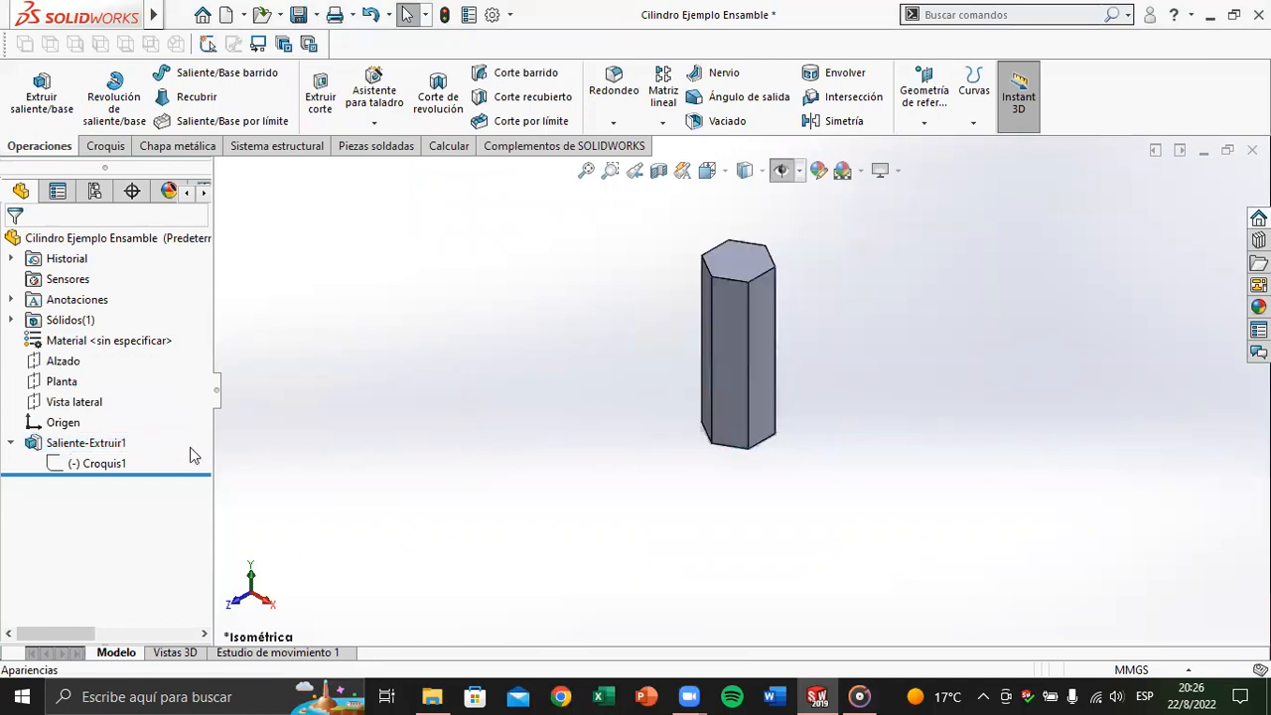
Step: Set the hexagonal extrusion's depth to 750 mm by editing its dimension directly in the model, then deselect the feature
click(90, 443)
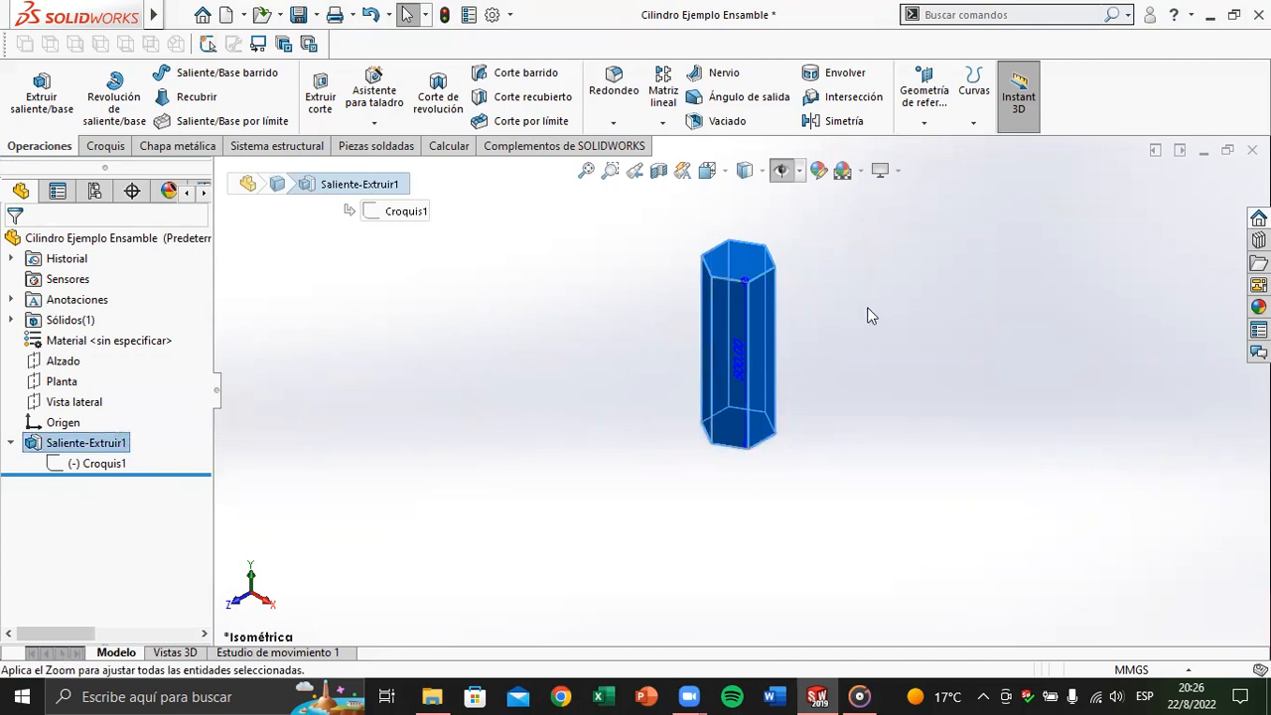
middle_drag(834, 370, 781, 352)
scroll(781, 352, up, 2)
scroll(781, 351, down, 3)
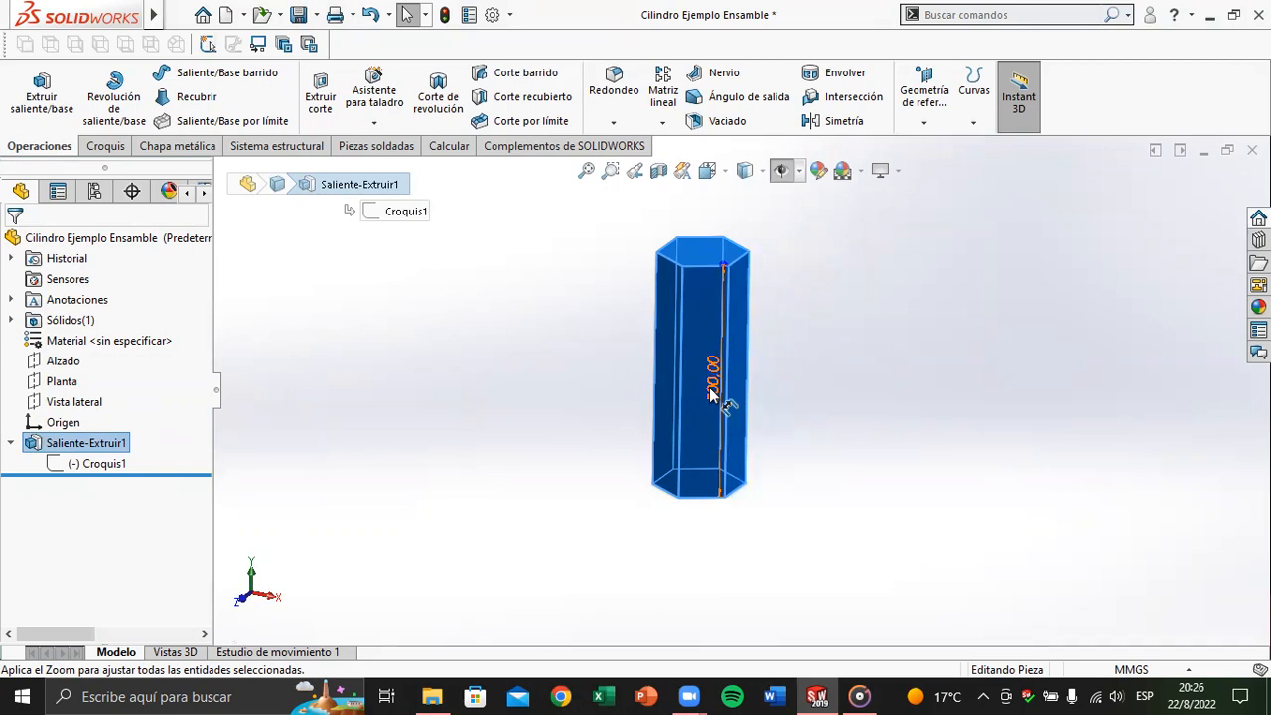
click(711, 387)
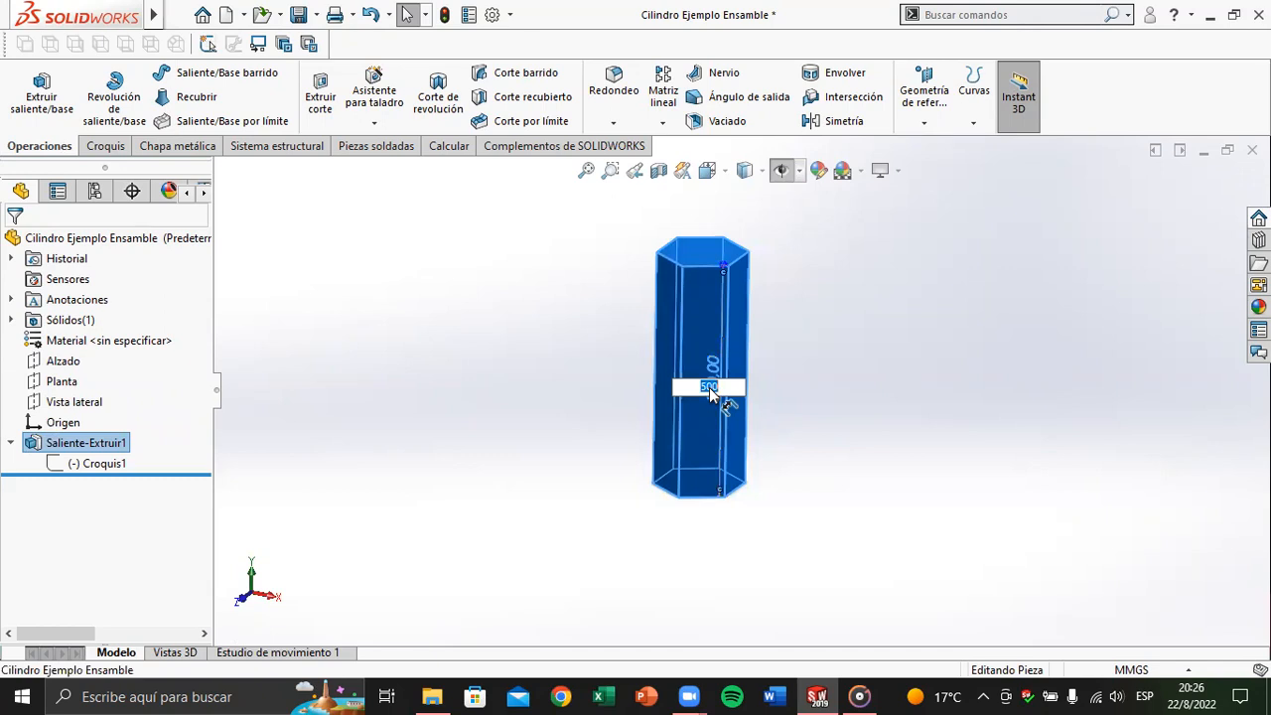
text(750)
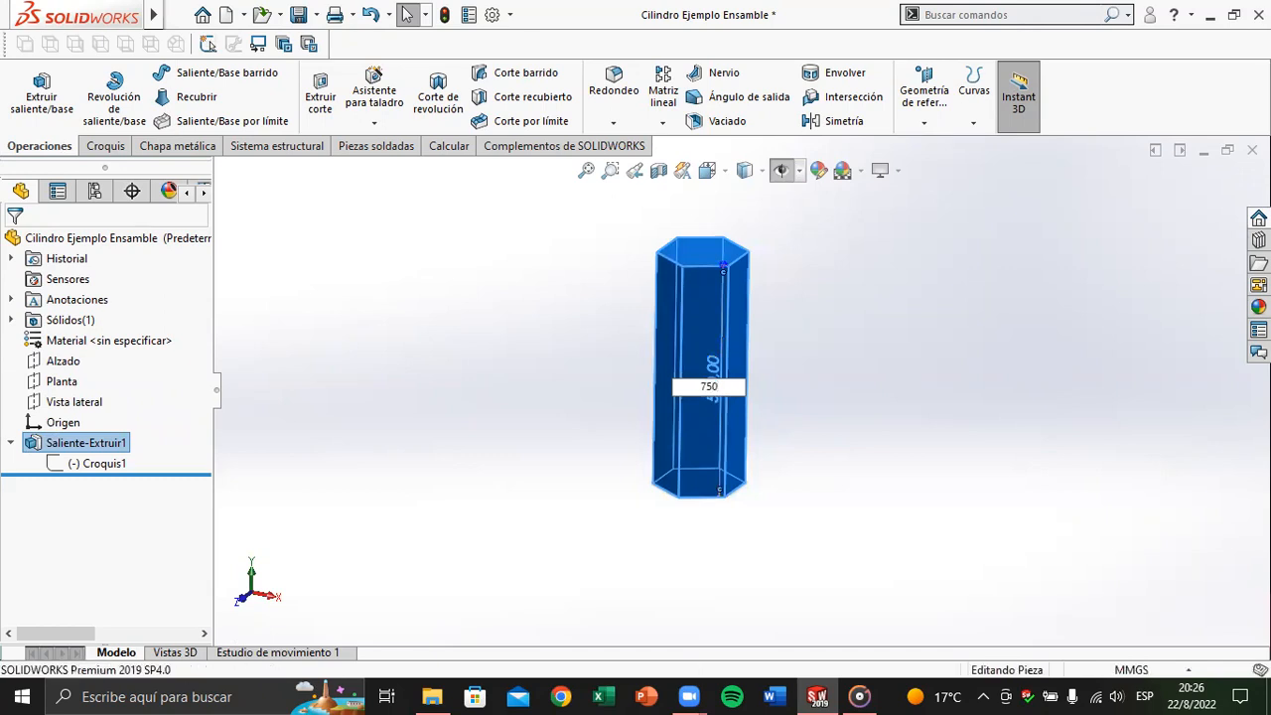
key(Return)
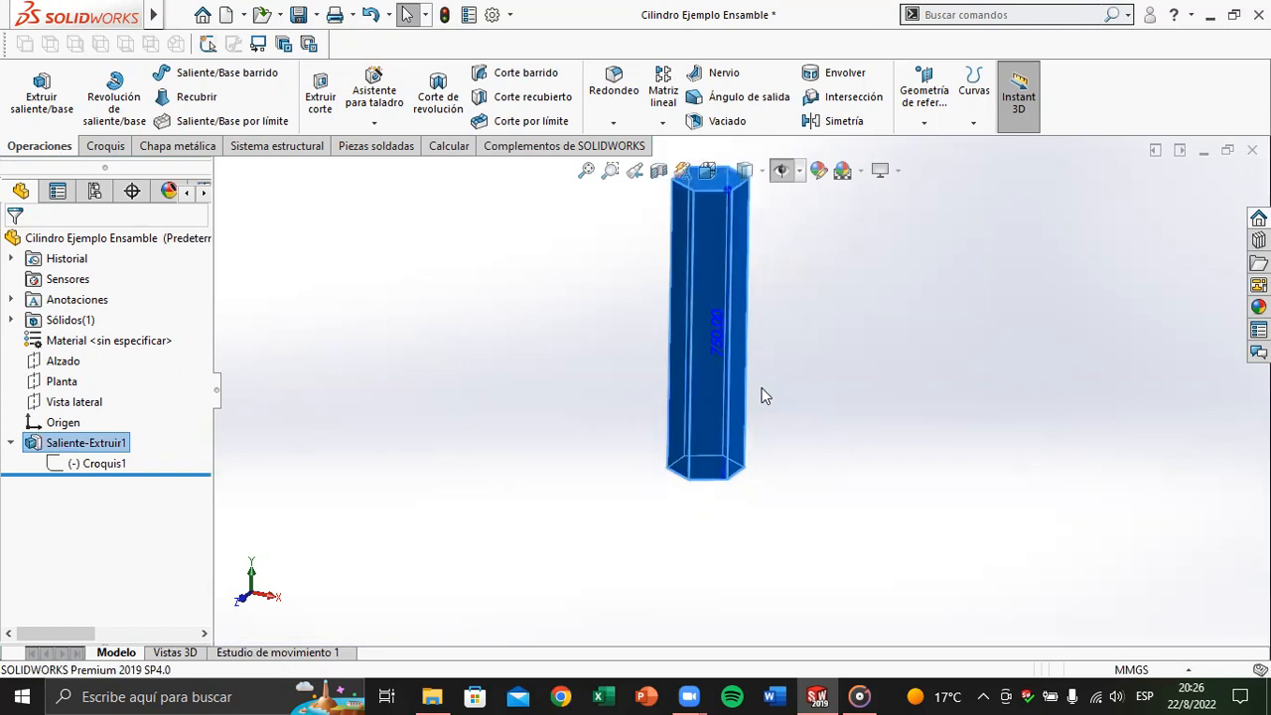
scroll(765, 395, up, 1)
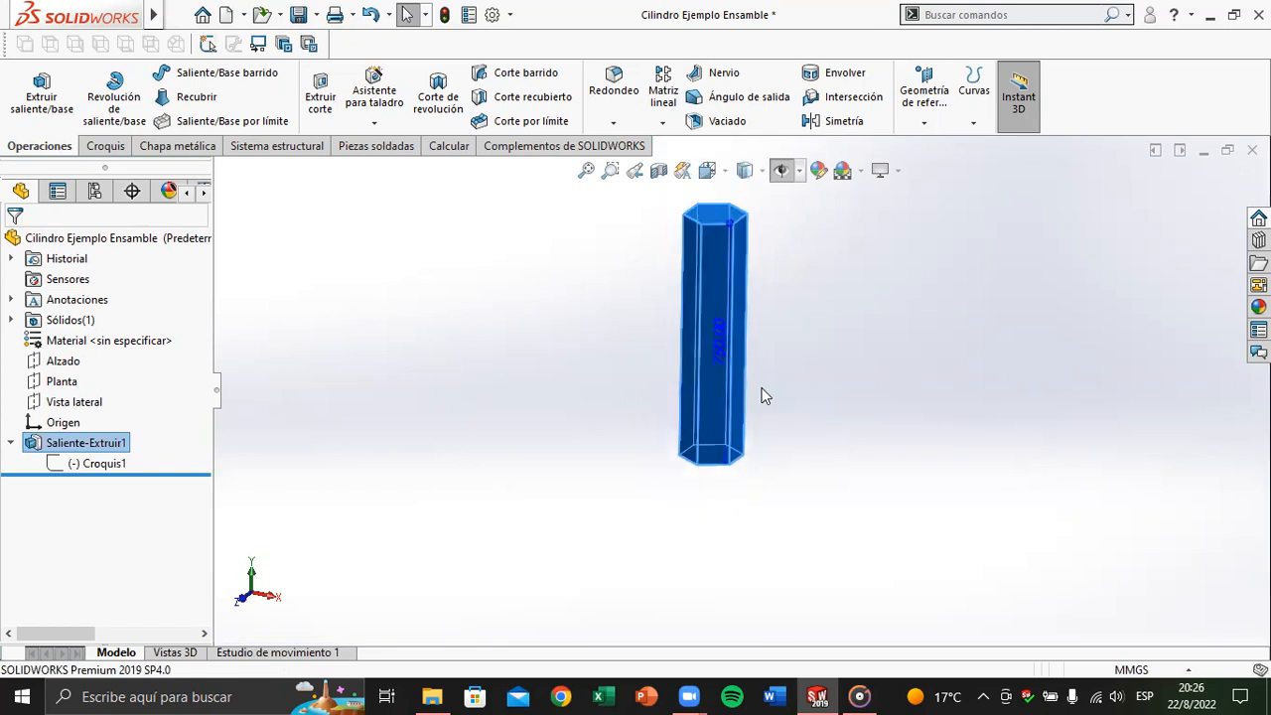
click(534, 389)
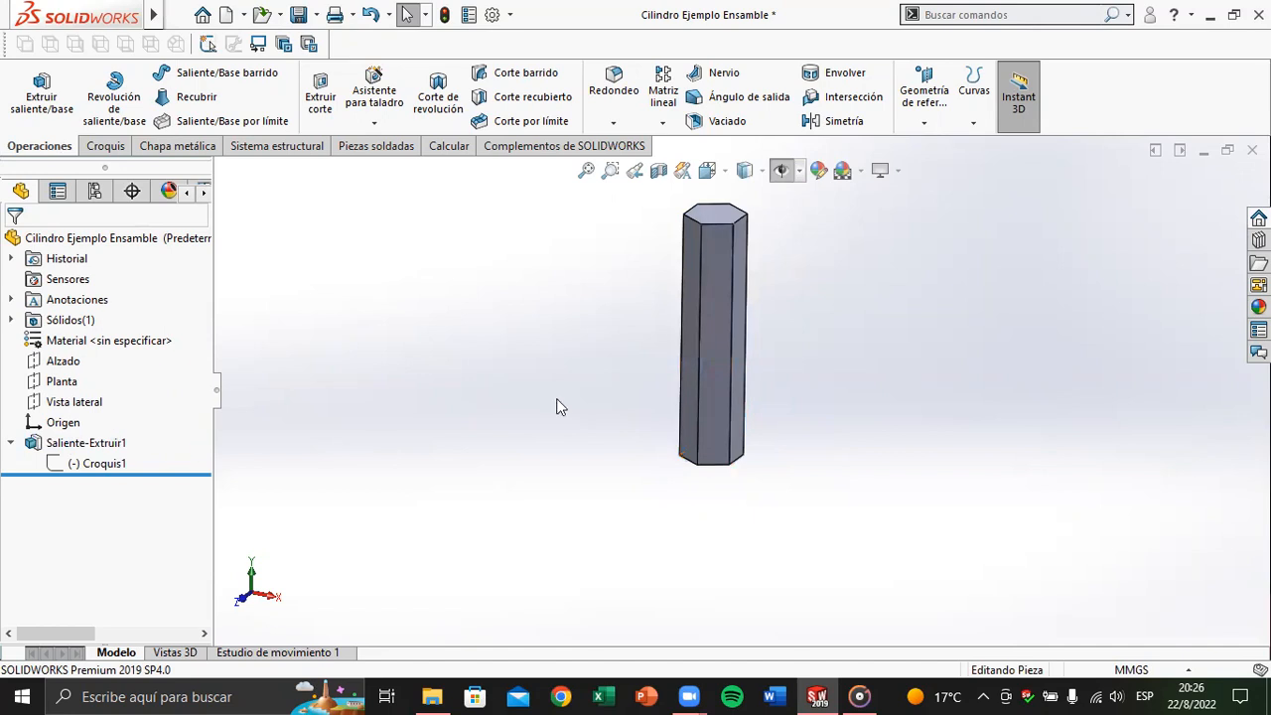
Step: Modify the extrusion's depth dimension to 800 mm and rebuild the part
click(79, 443)
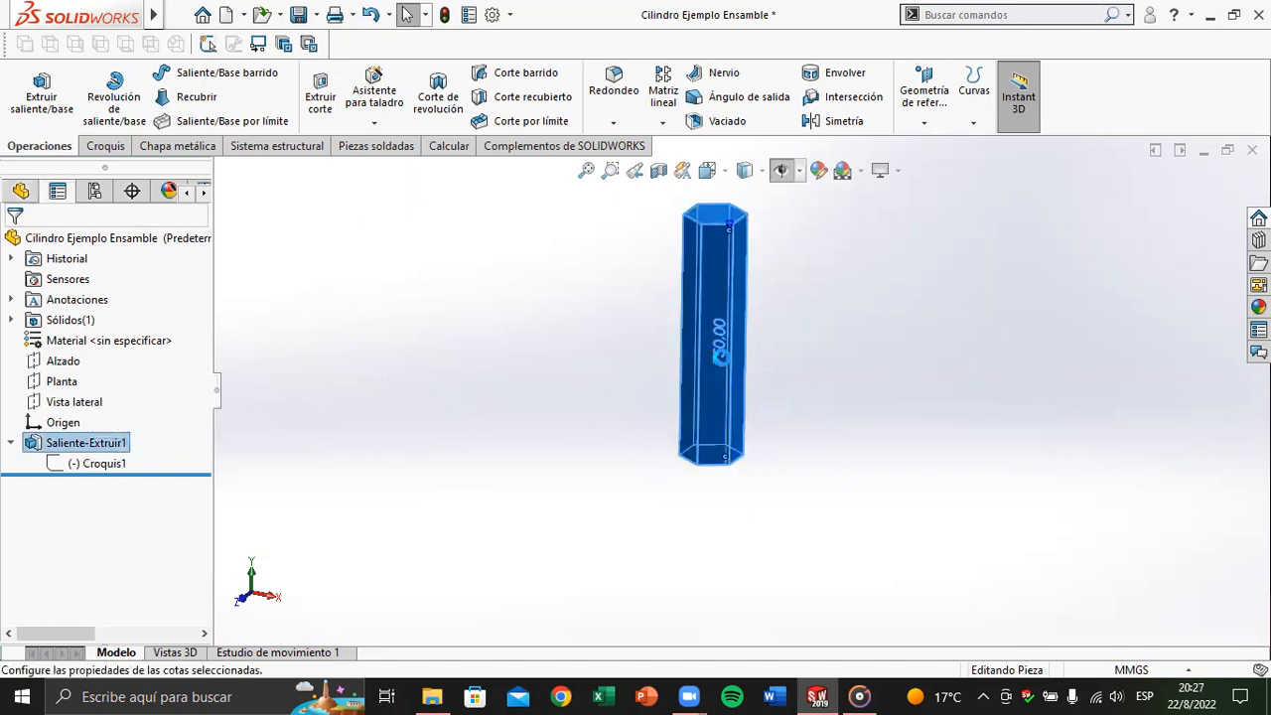
double_click(720, 339)
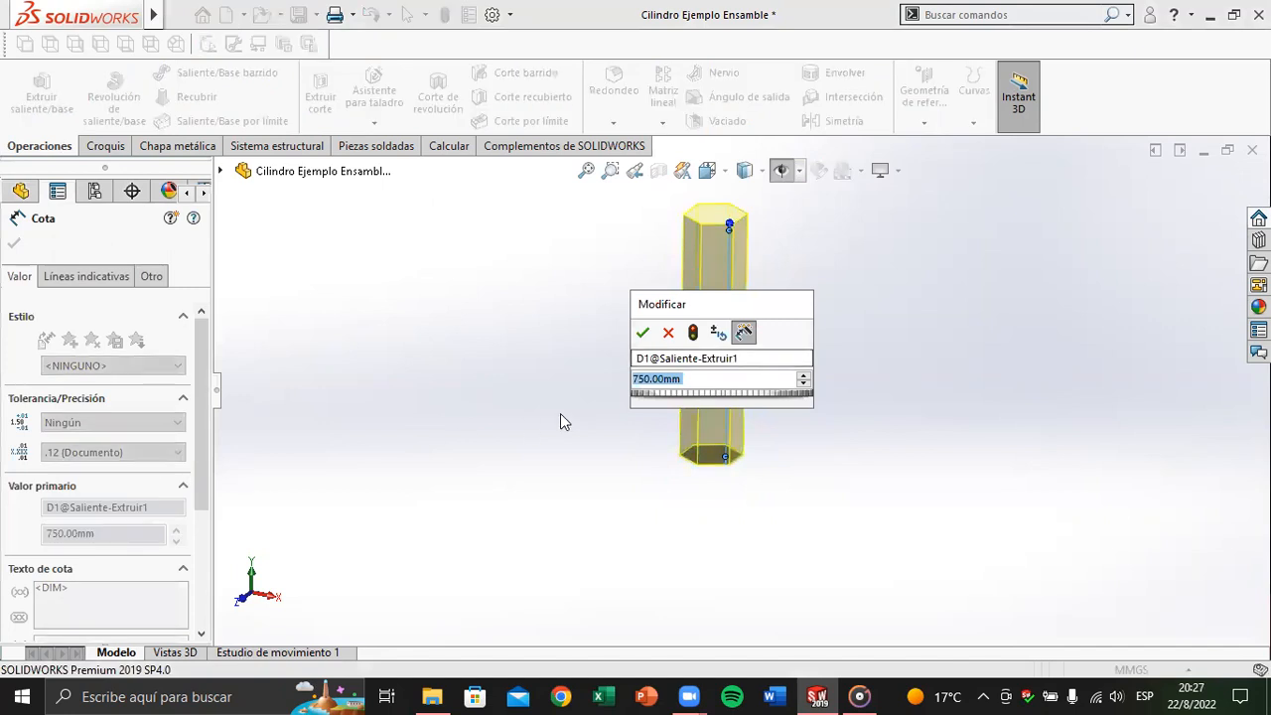
text(250)
key(Return)
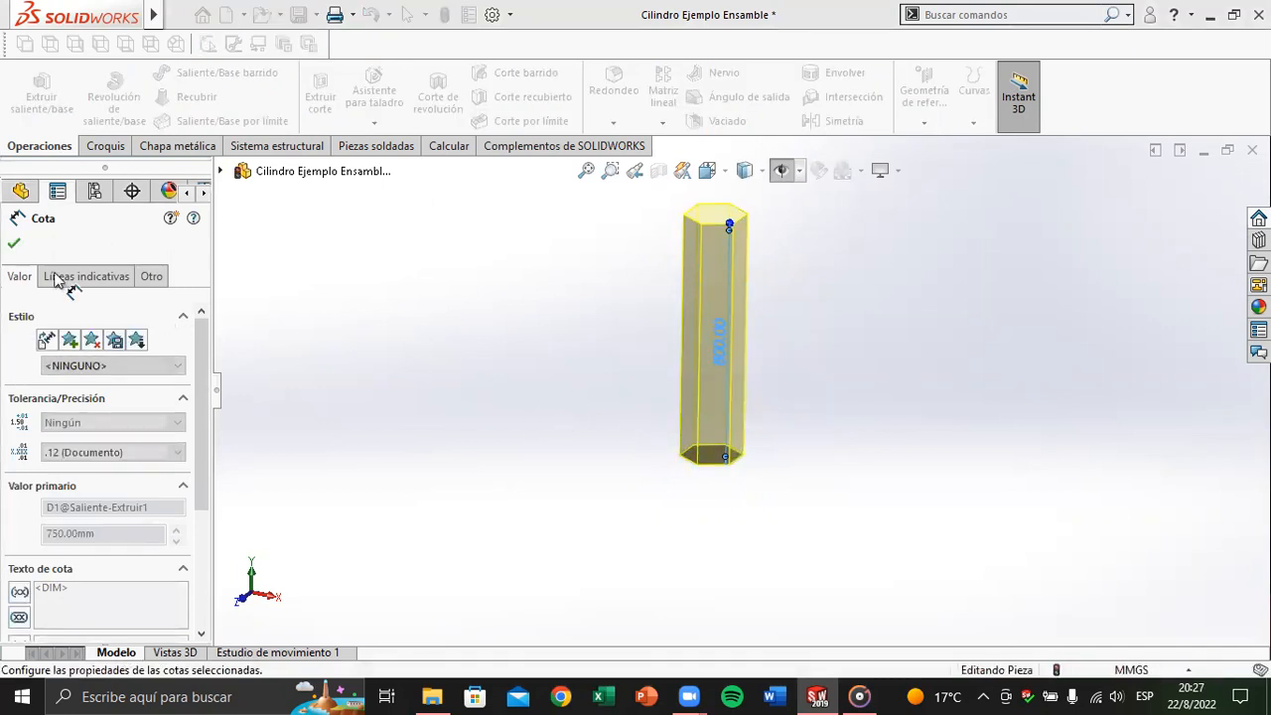
click(14, 243)
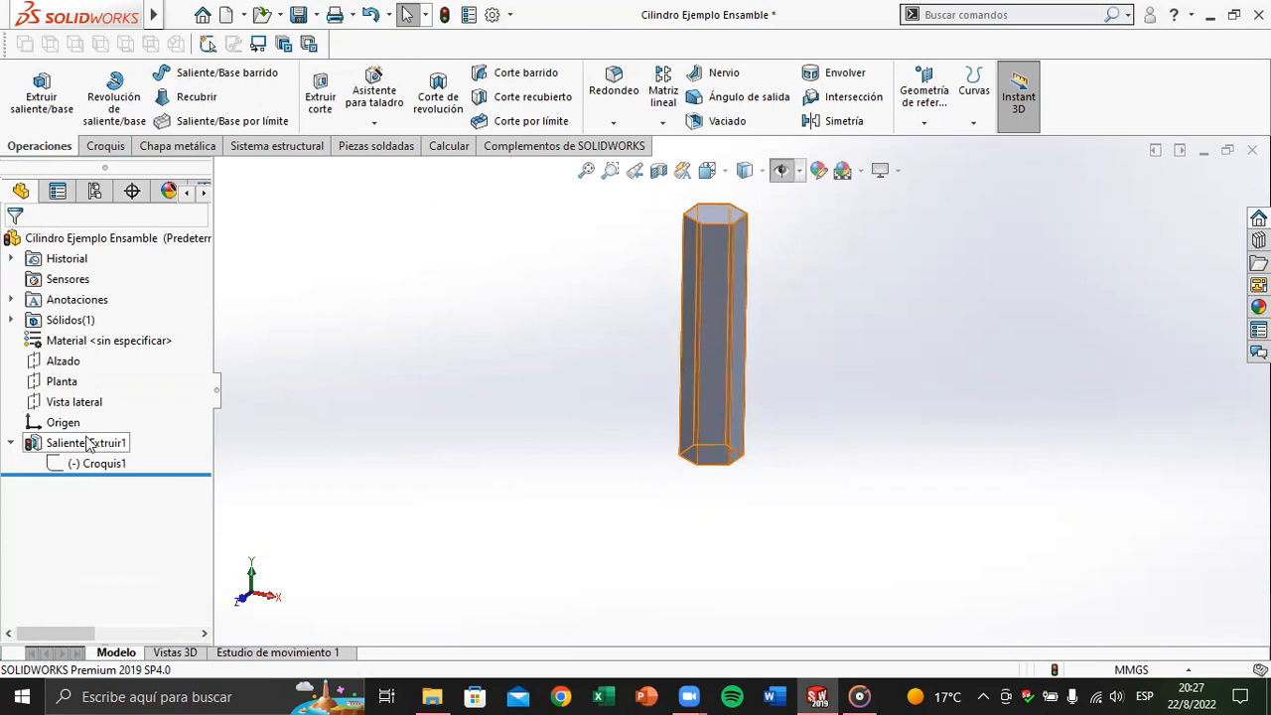
click(444, 28)
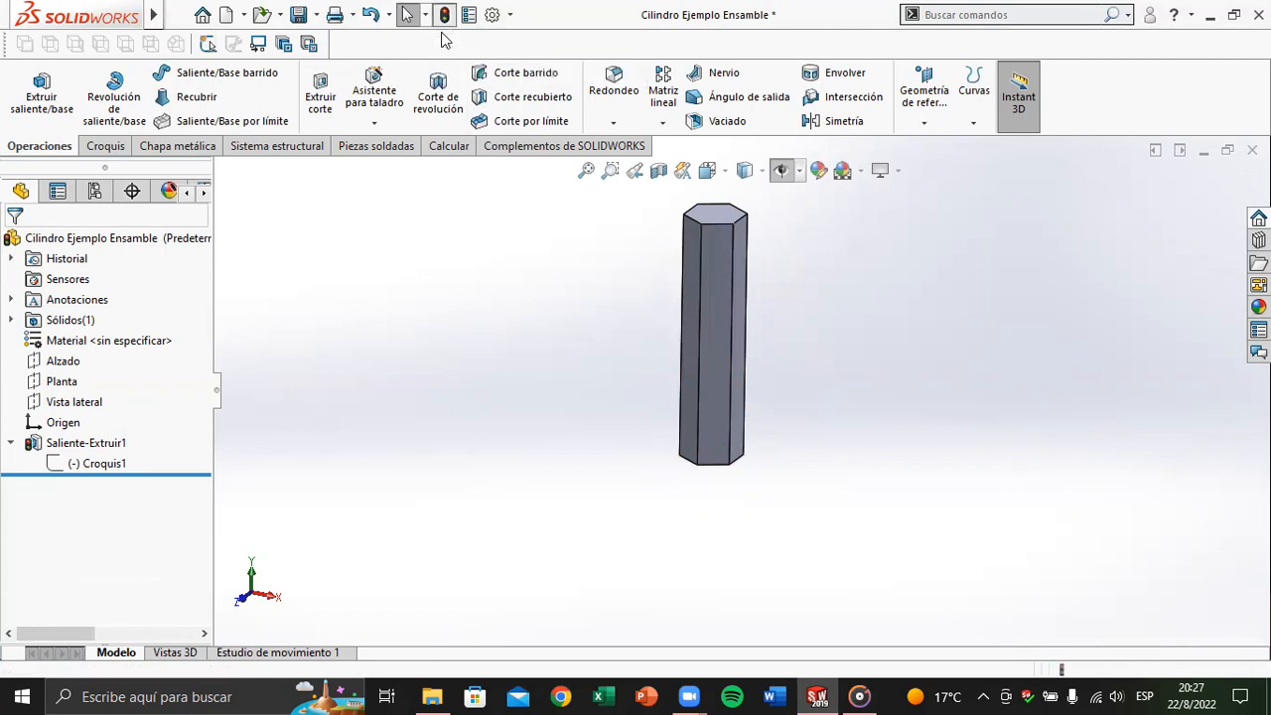
scroll(723, 234, up, 2)
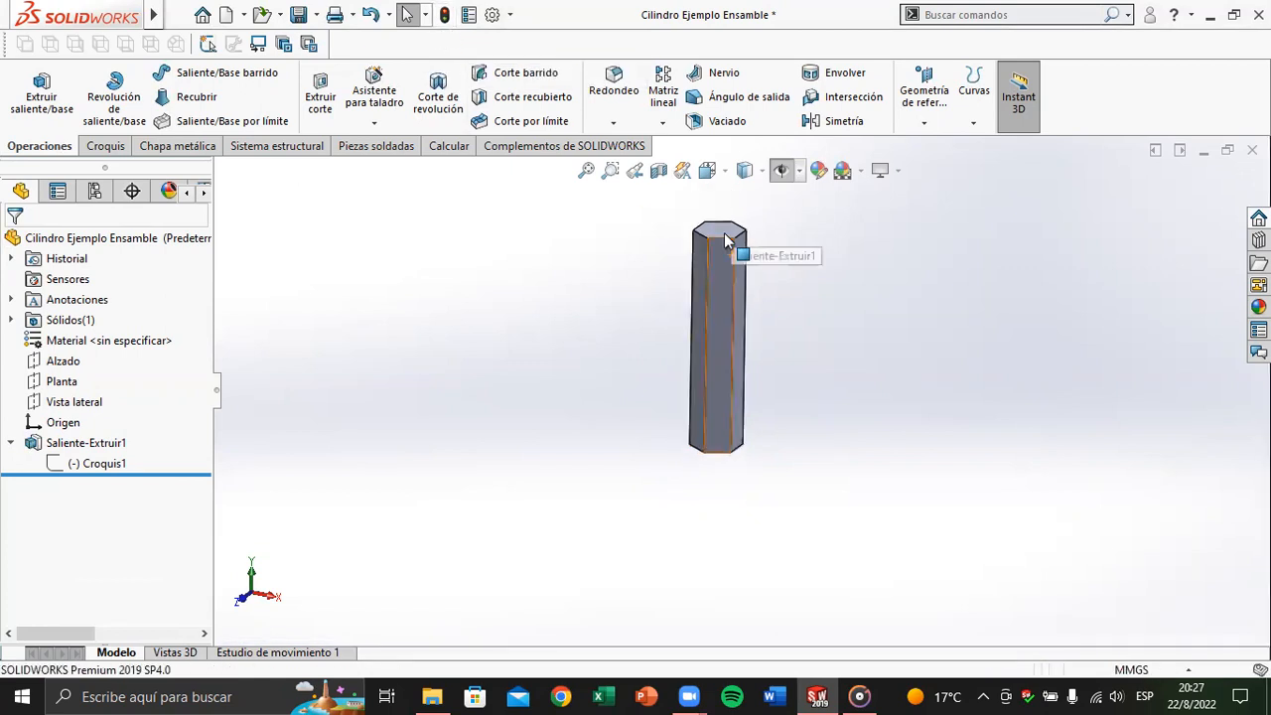
Step: Collapse the extrusion feature and assign the material "Acero al carbono no aleado" to the part
click(12, 442)
scroll(744, 315, down, 3)
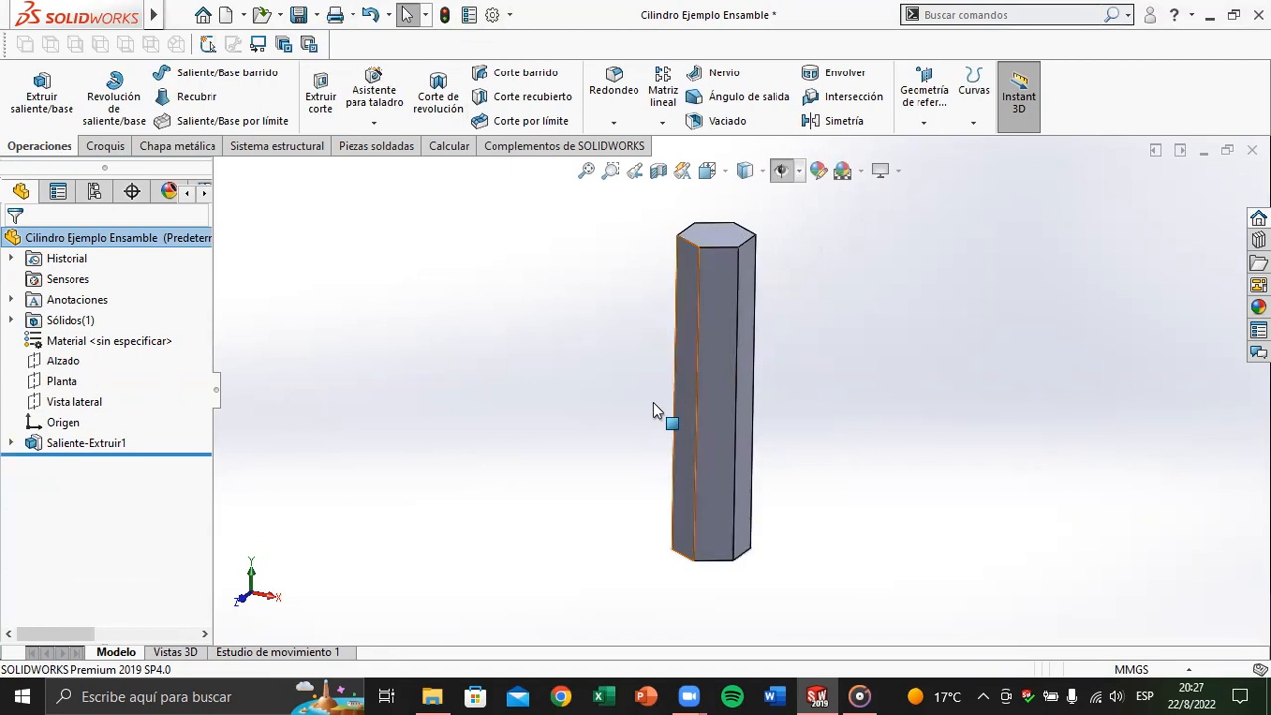
right_click(102, 346)
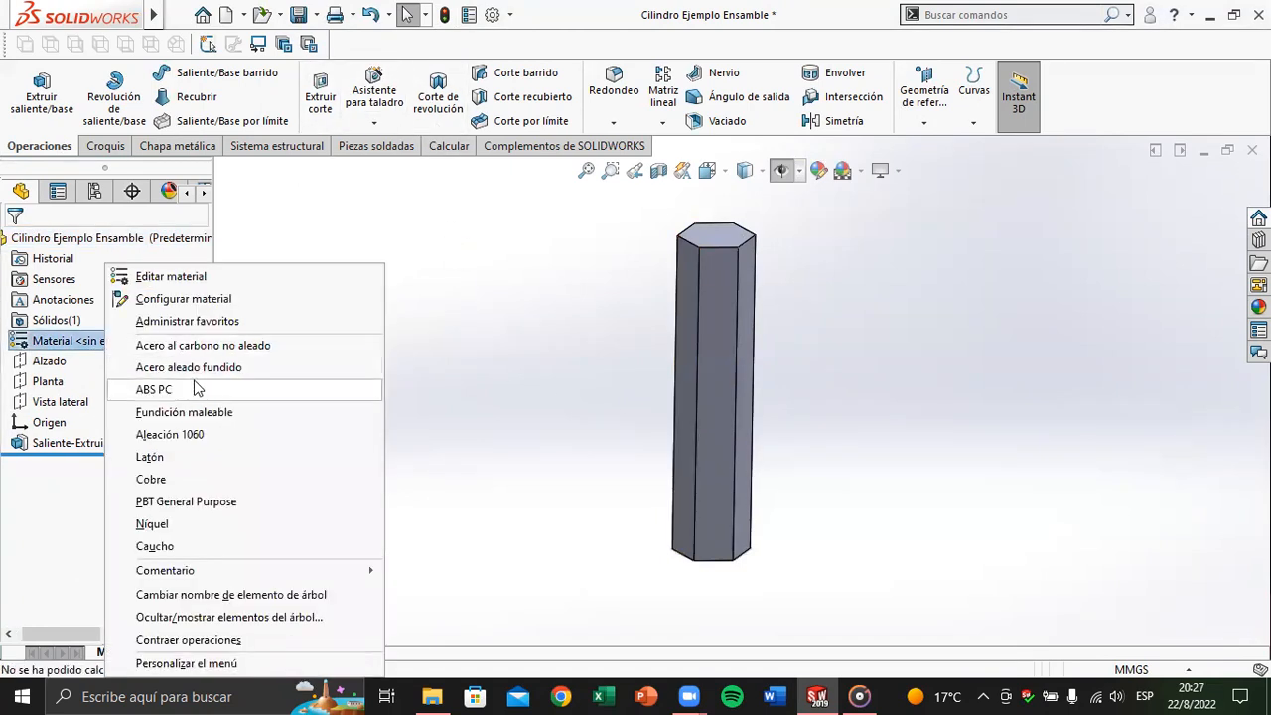
click(200, 346)
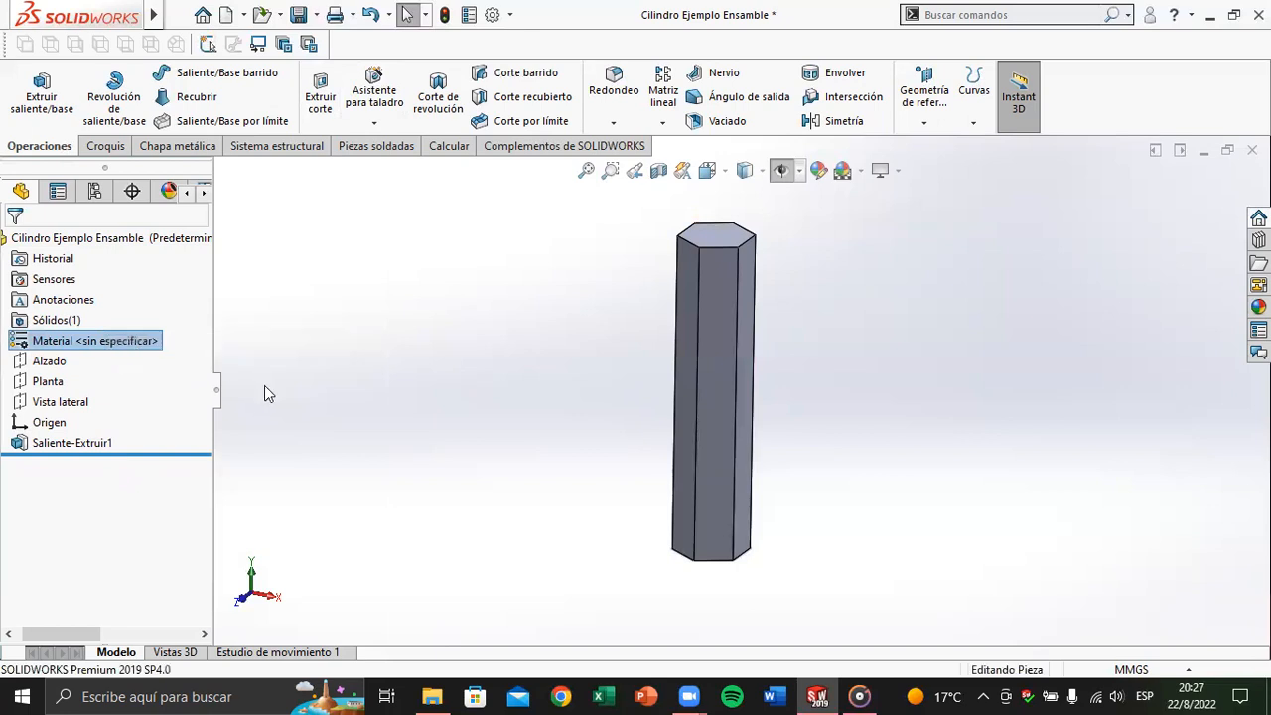
click(568, 374)
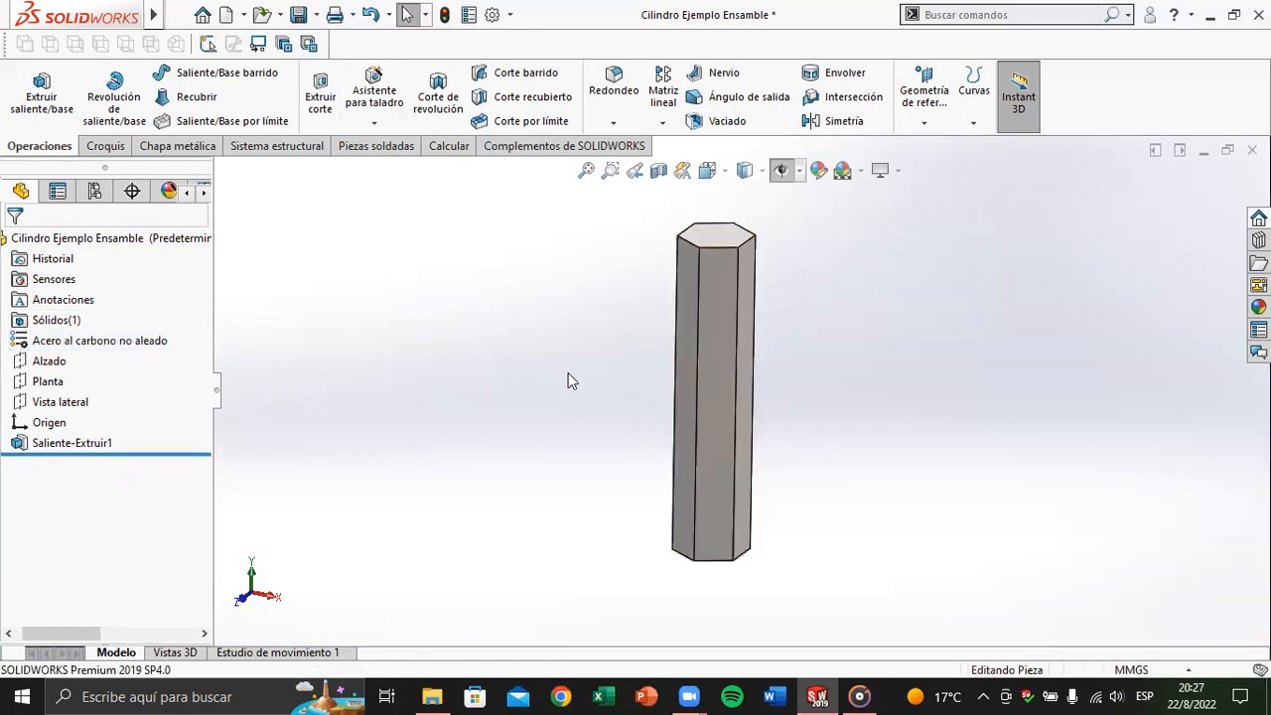
Step: Save the part under the new name "Poligono Ejemplo Ensamble" in subfolder C of the Ejemplo Ensamble folder
click(316, 15)
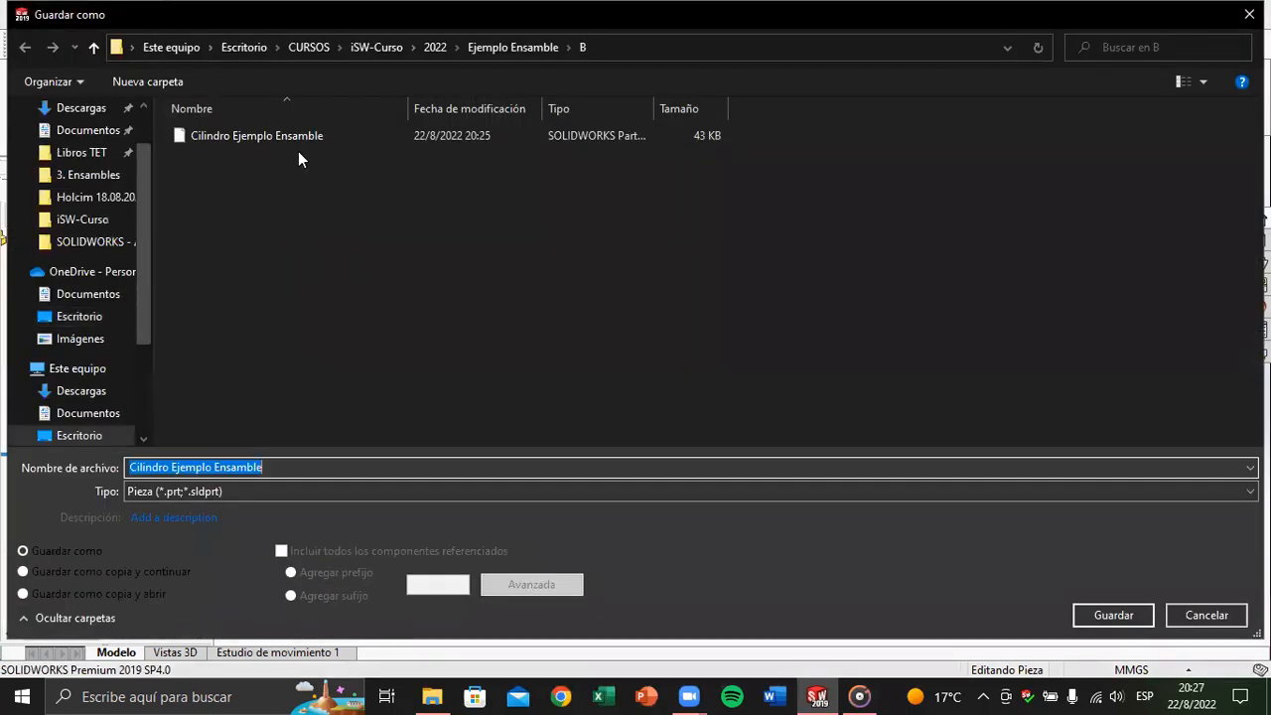
click(507, 46)
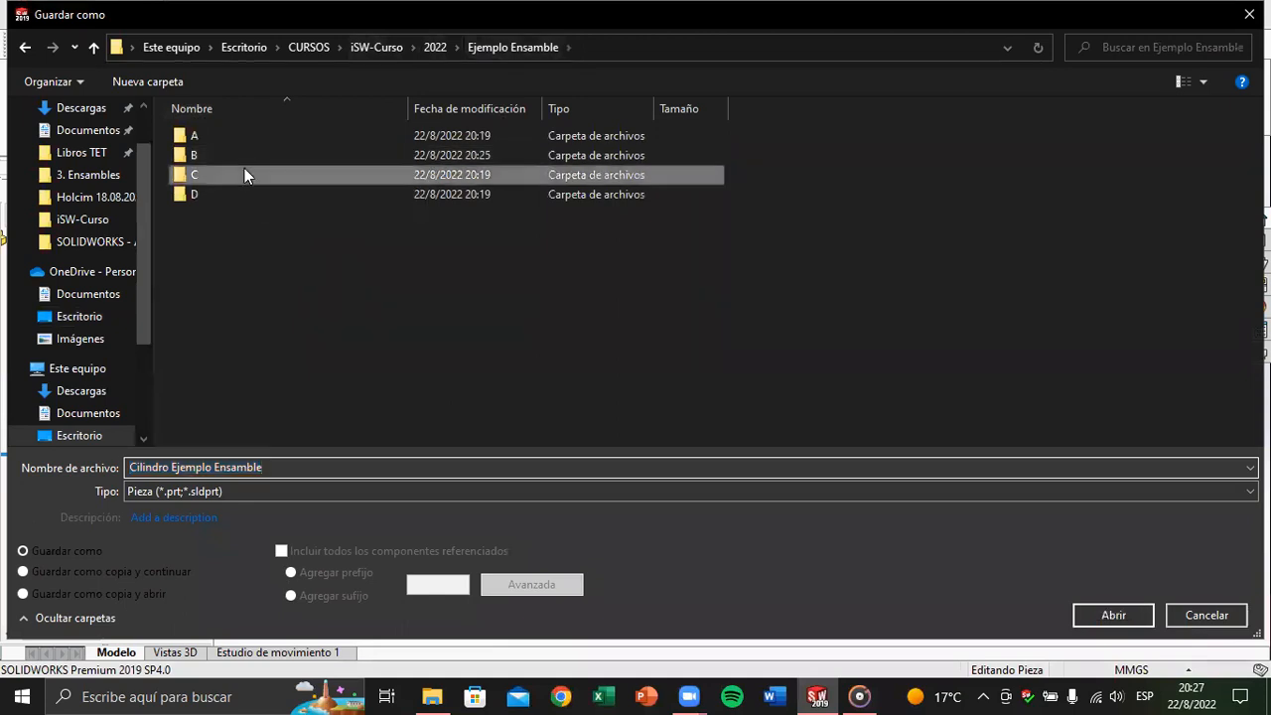
double_click(245, 170)
double_click(145, 466)
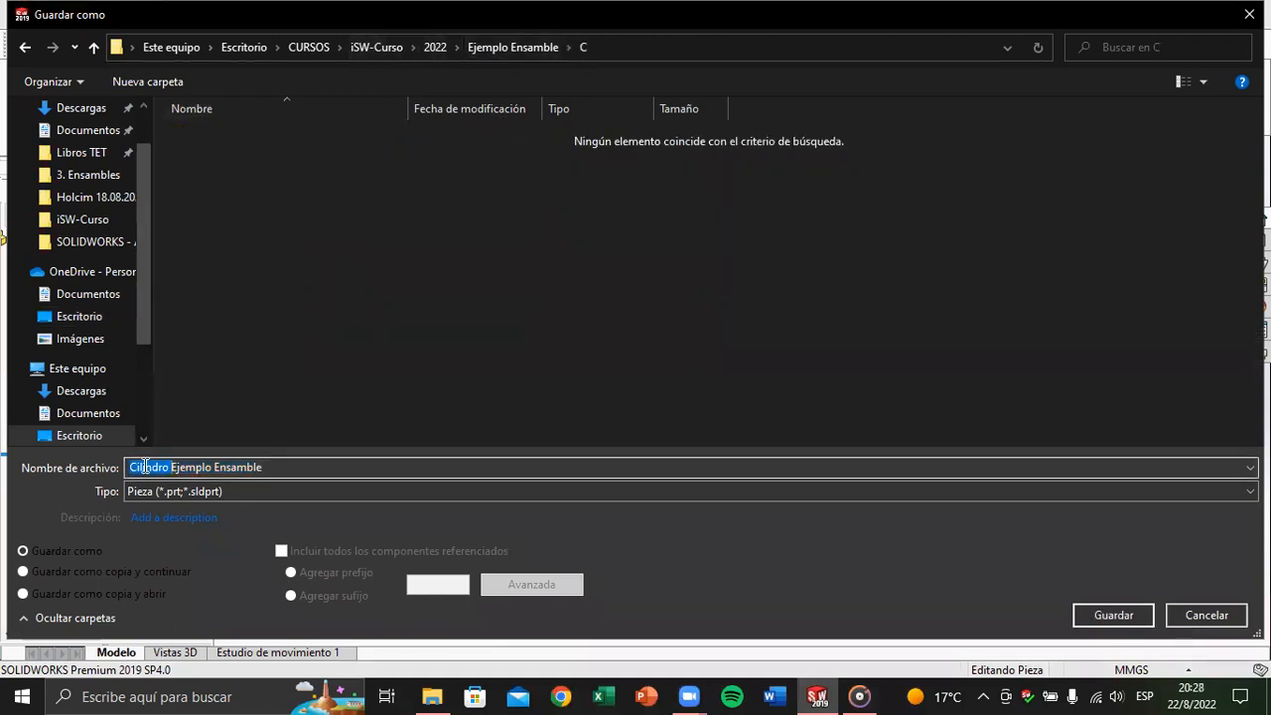
text(Poligon)
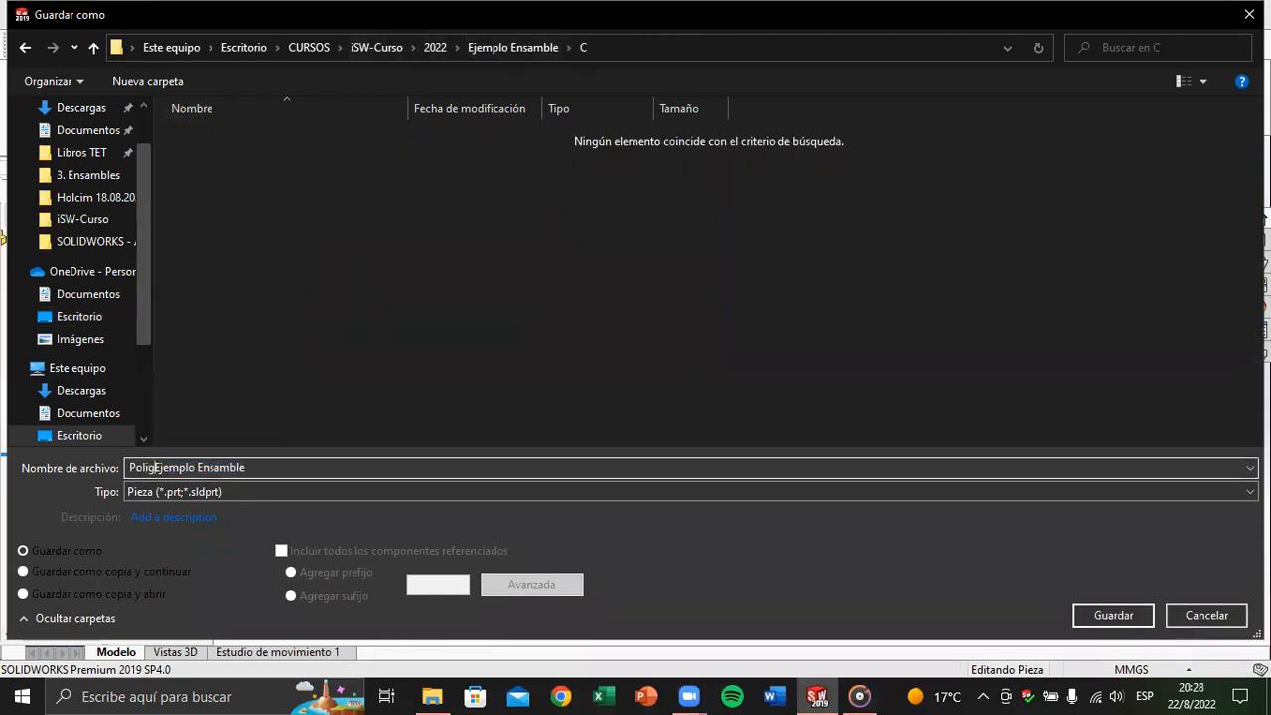
text(o)
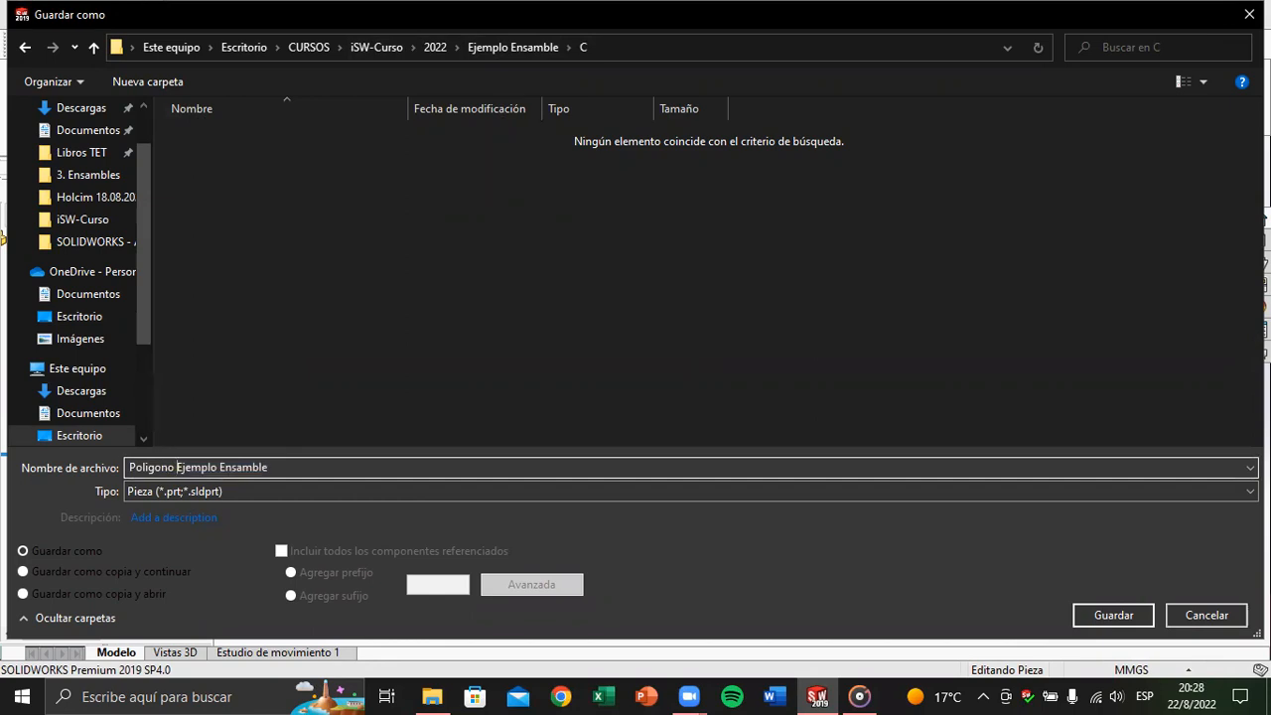
key(Return)
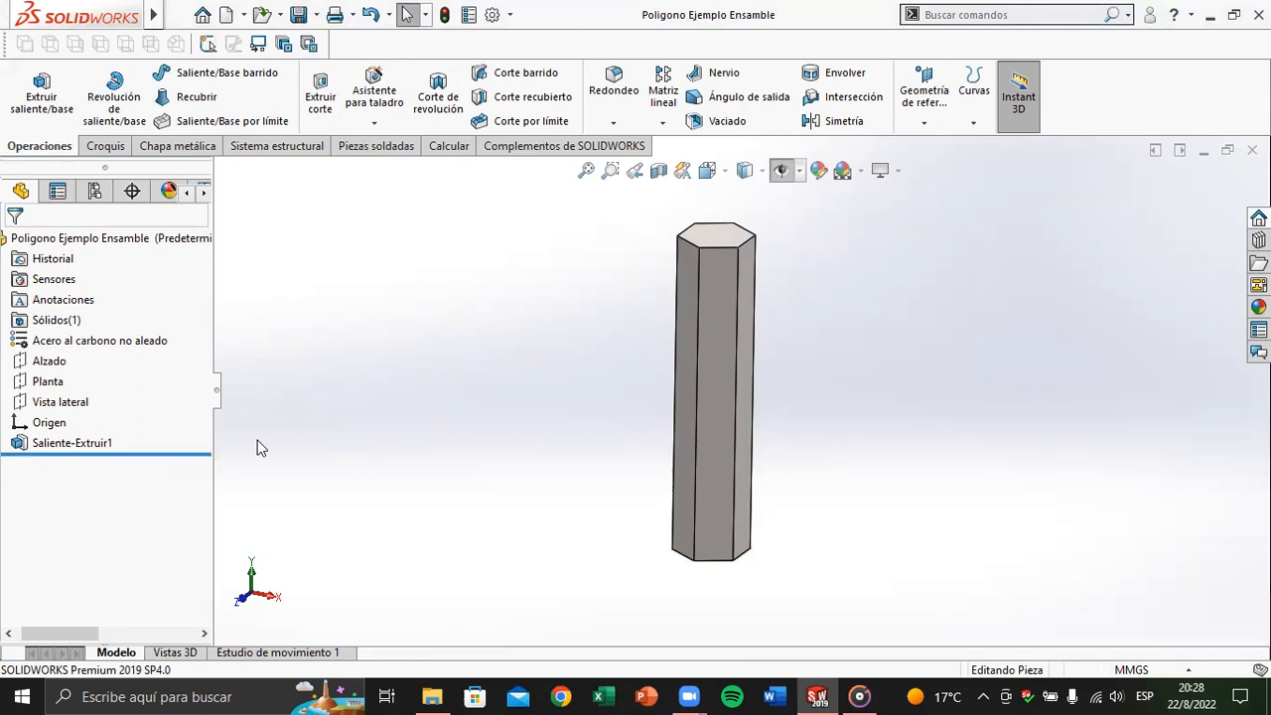
Step: Reopen the extrusion's base sketch for editing and delete its hexagon
click(8, 447)
click(62, 463)
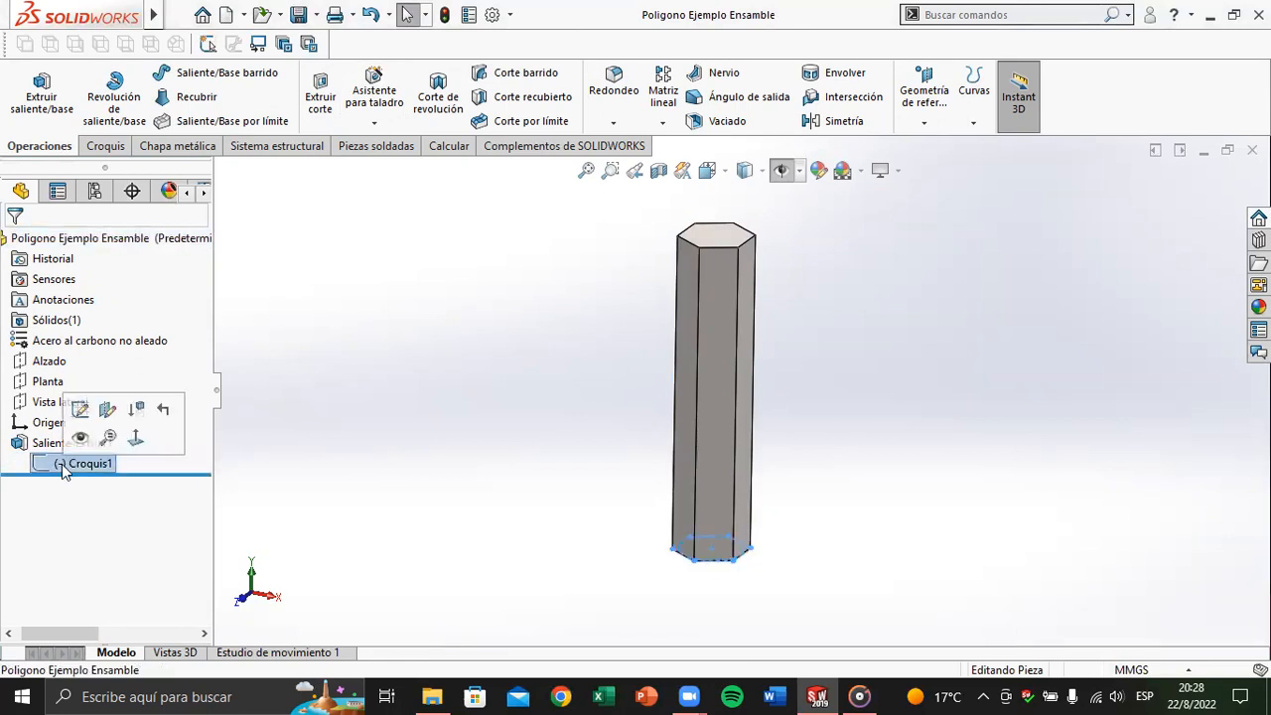
click(80, 411)
drag(630, 584, 839, 469)
key(Escape)
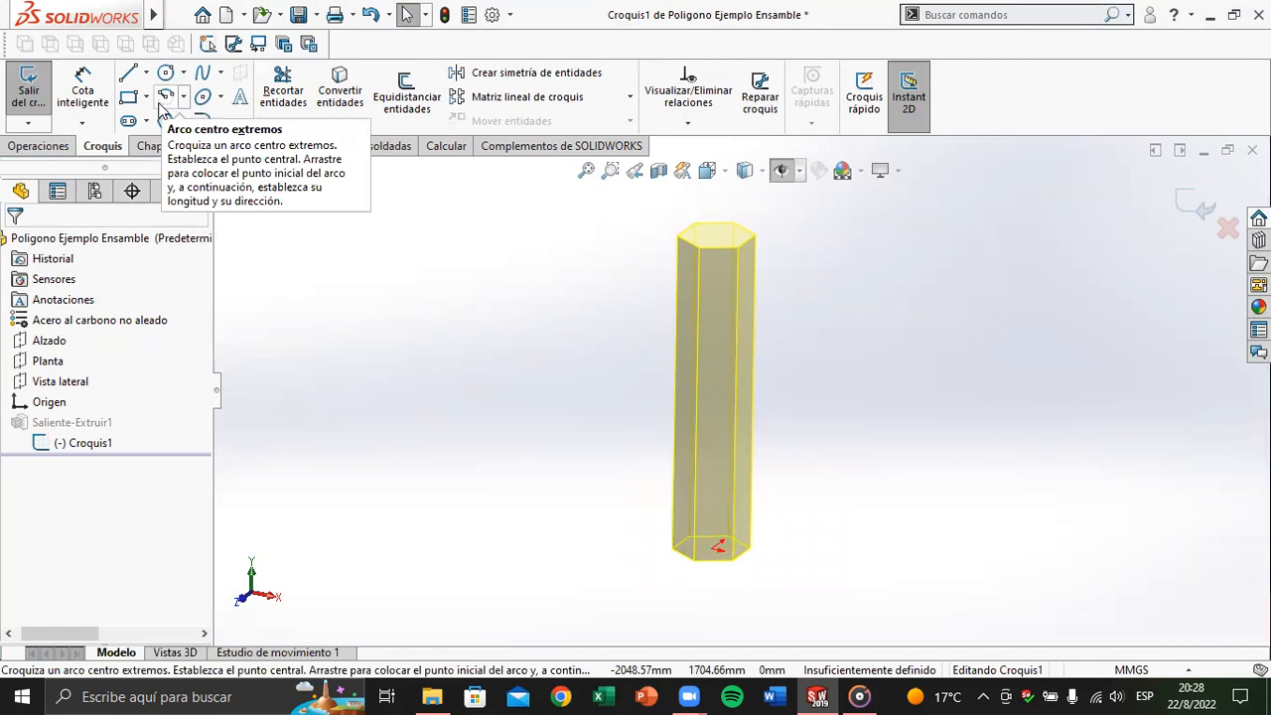
Step: Sketch a centre rectangle on the origin, taller than it is wide, and exit the sketch to rebuild the solid
key(ctrl+8)
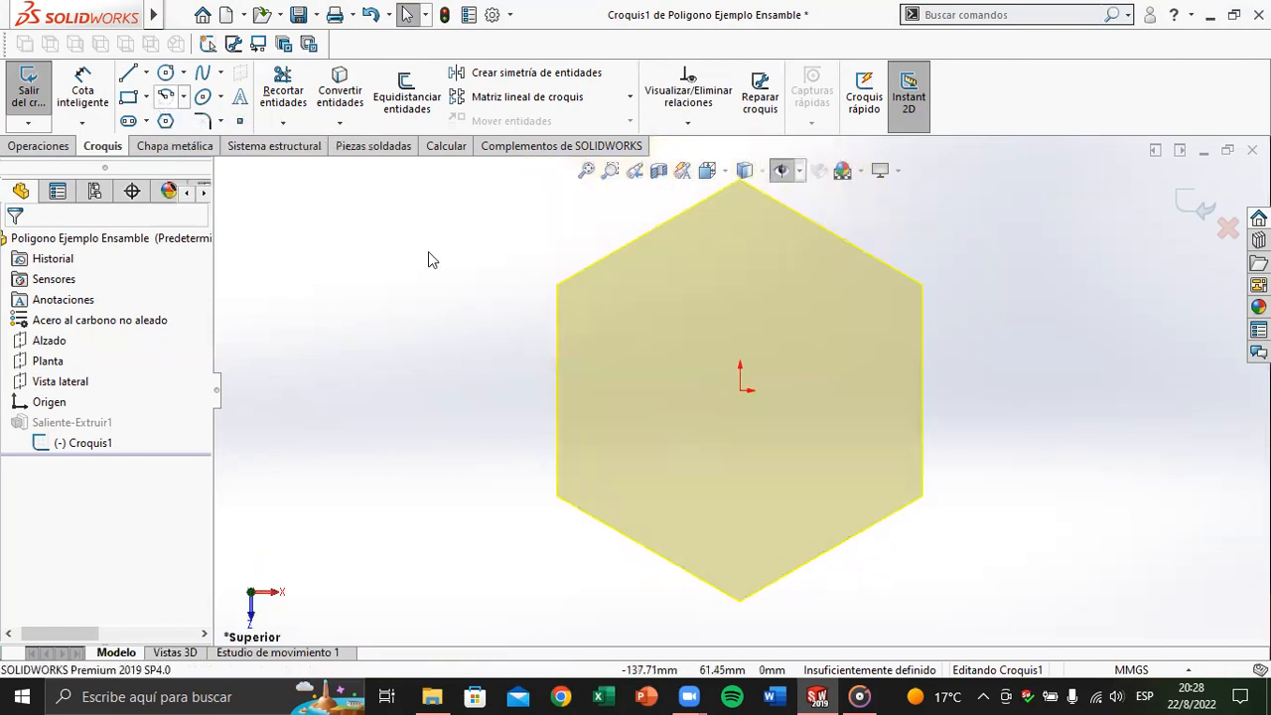
click(145, 96)
click(149, 143)
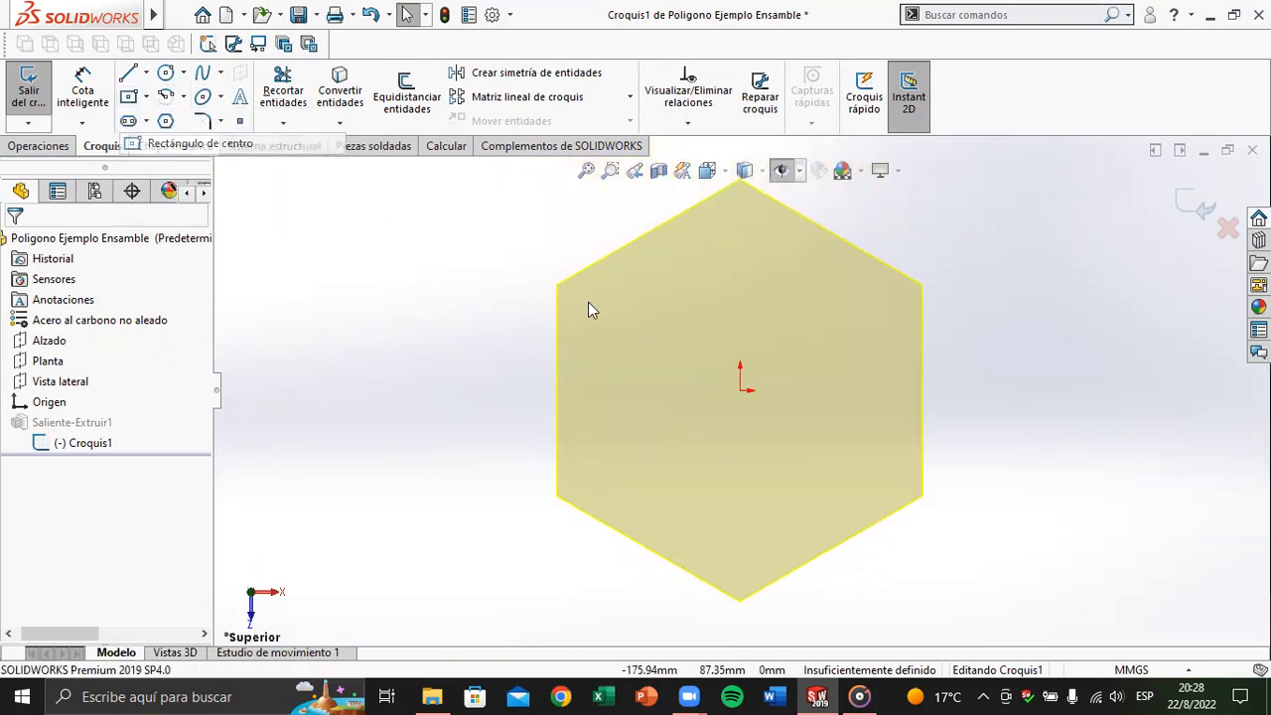
click(741, 390)
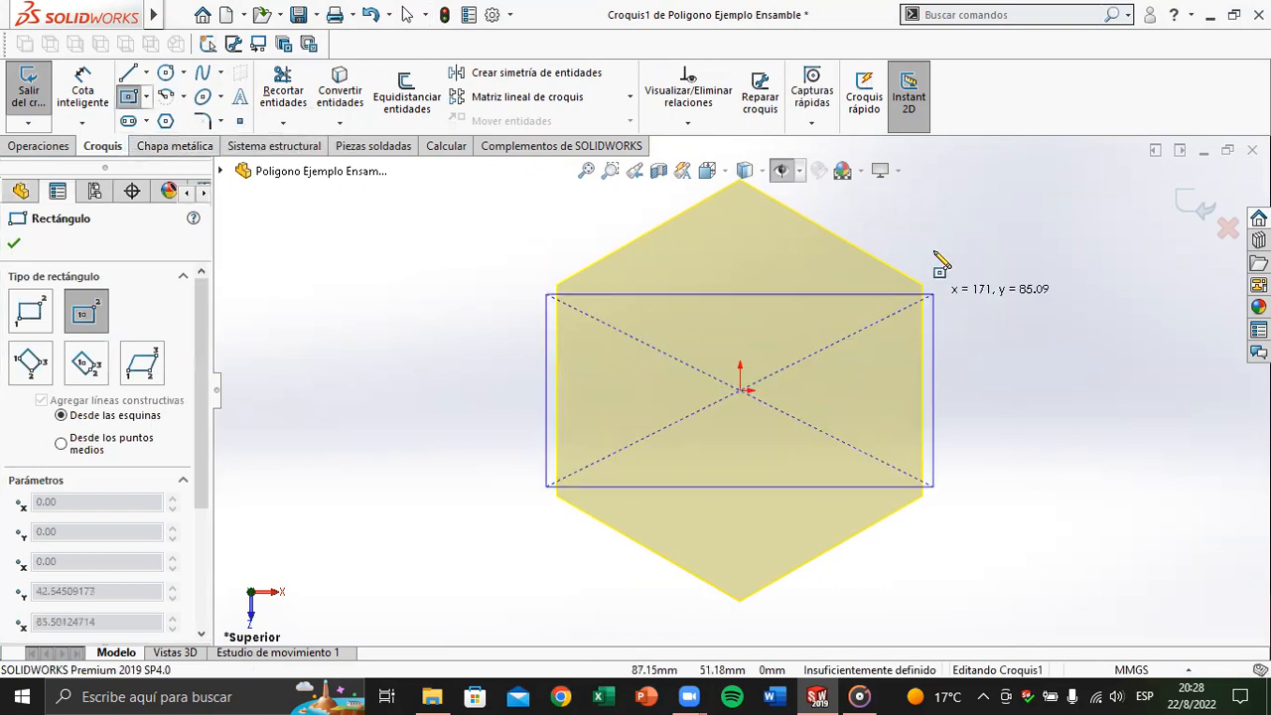
click(862, 220)
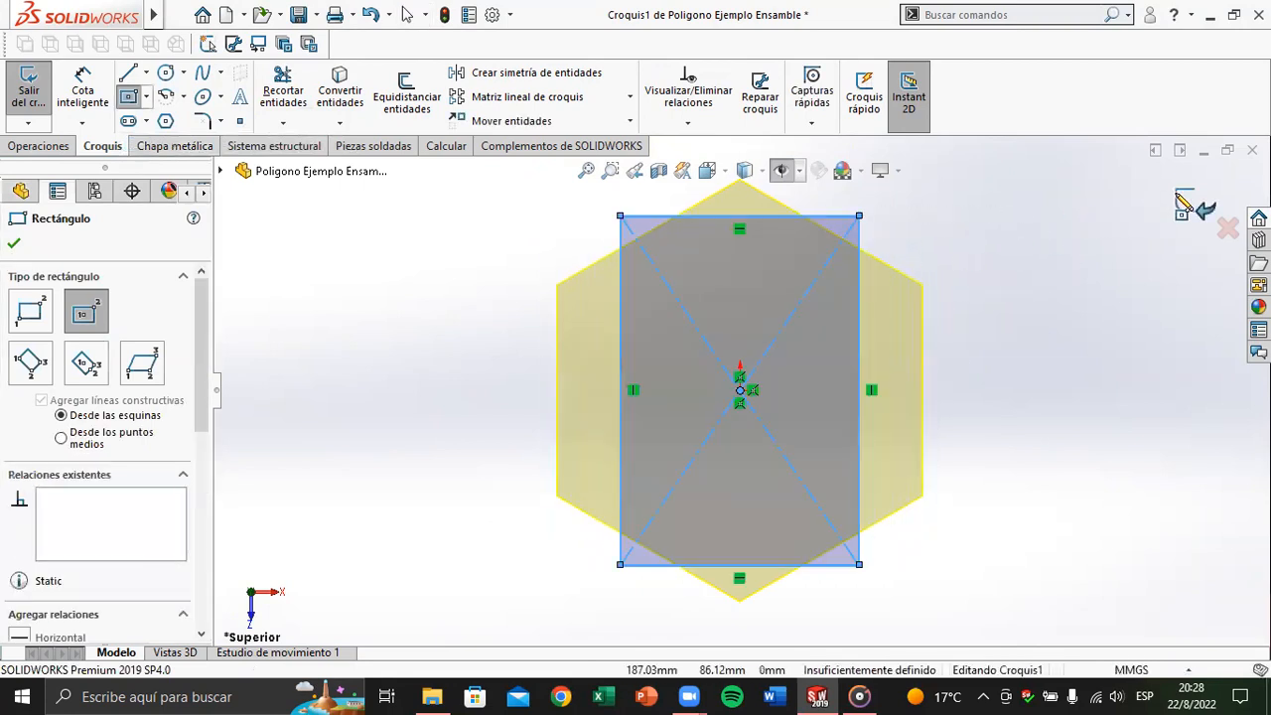
click(1195, 207)
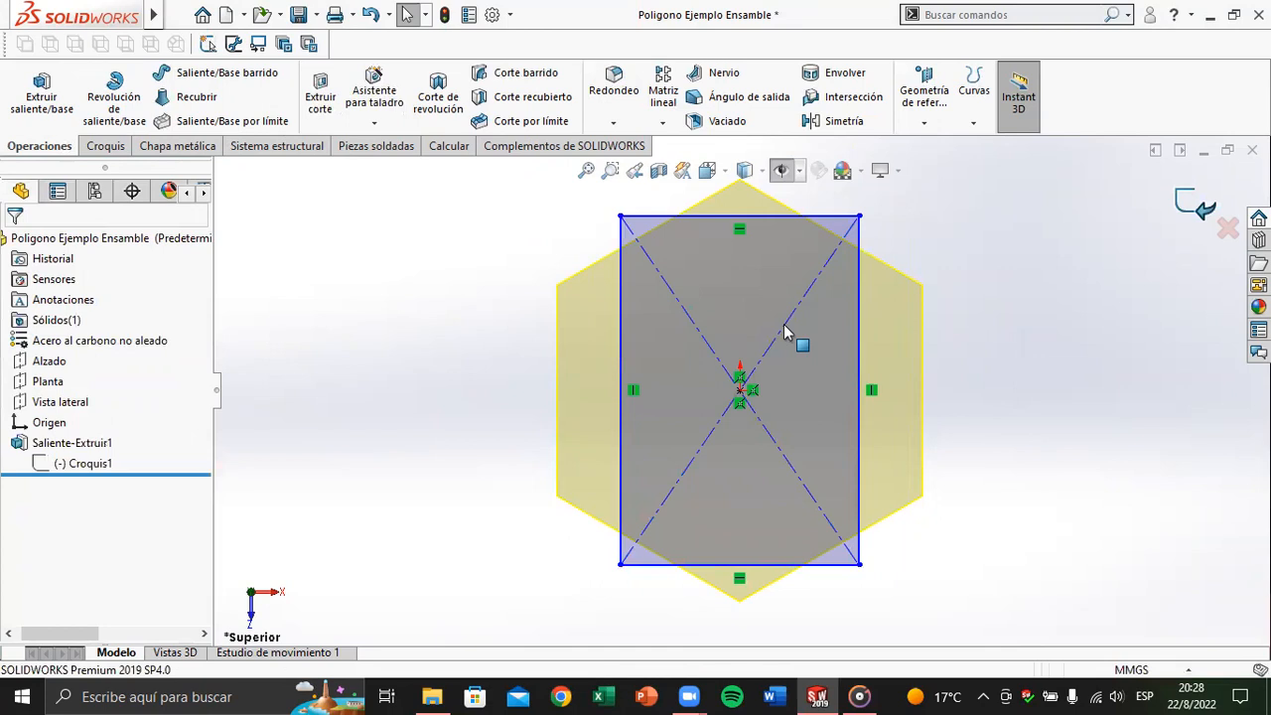
scroll(783, 323, up, 2)
mouse_move(783, 324)
middle_down()
mouse_move(775, 301)
mouse_move(820, 258)
mouse_move(809, 288)
mouse_move(741, 284)
mouse_move(717, 328)
middle_up()
scroll(715, 321, up, 2)
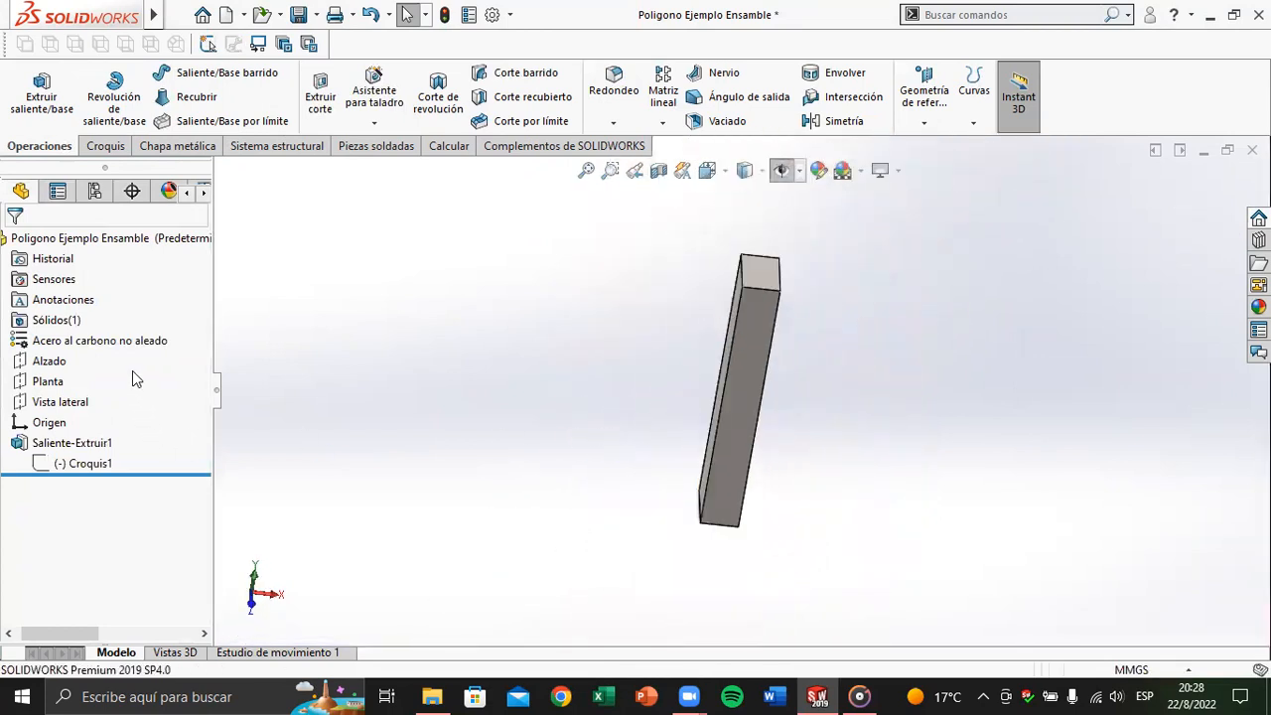
Step: Change the rectangular bar's material to "Latón" and inspect the bar from other angles
right_click(66, 341)
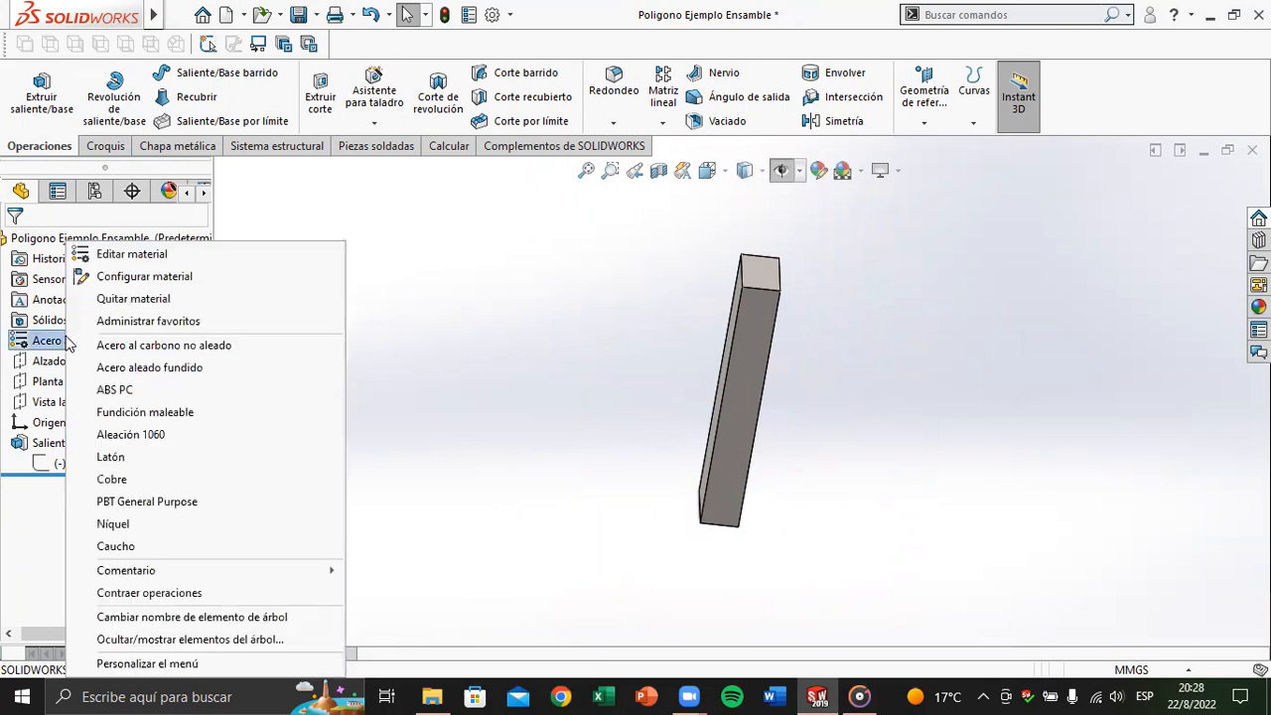
click(140, 460)
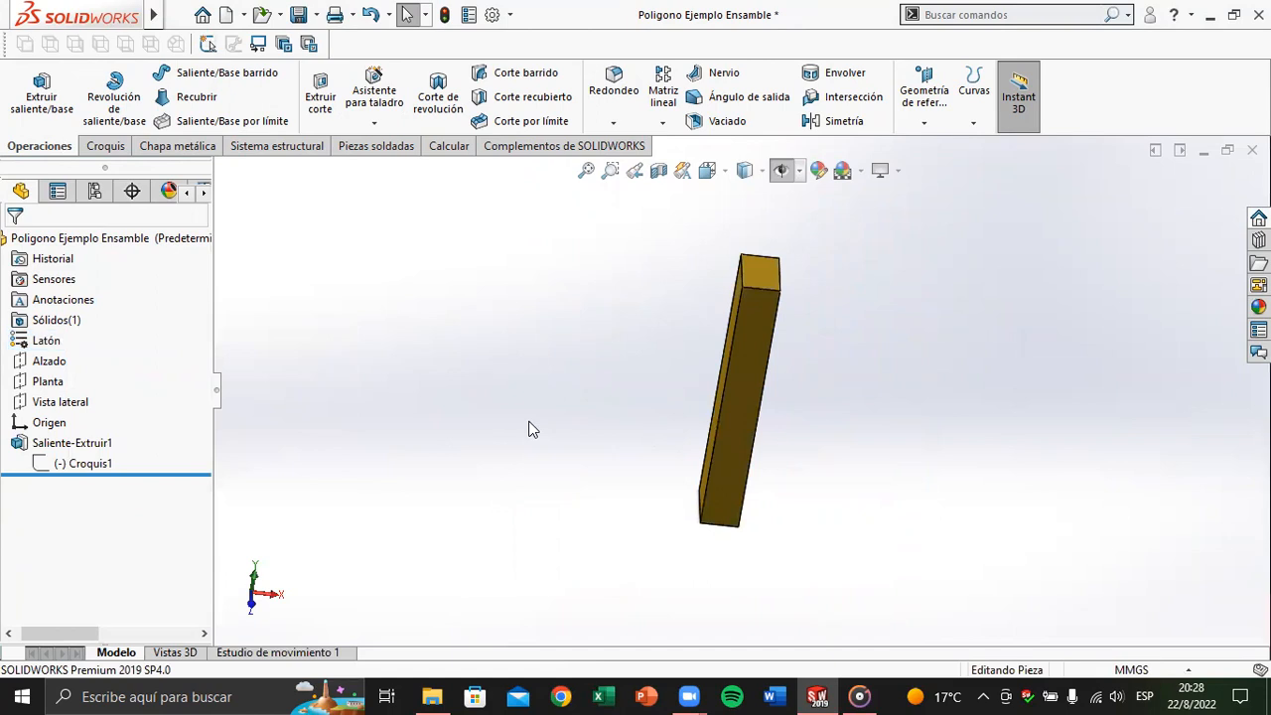
middle_drag(568, 402, 840, 318)
middle_drag(758, 374, 797, 387)
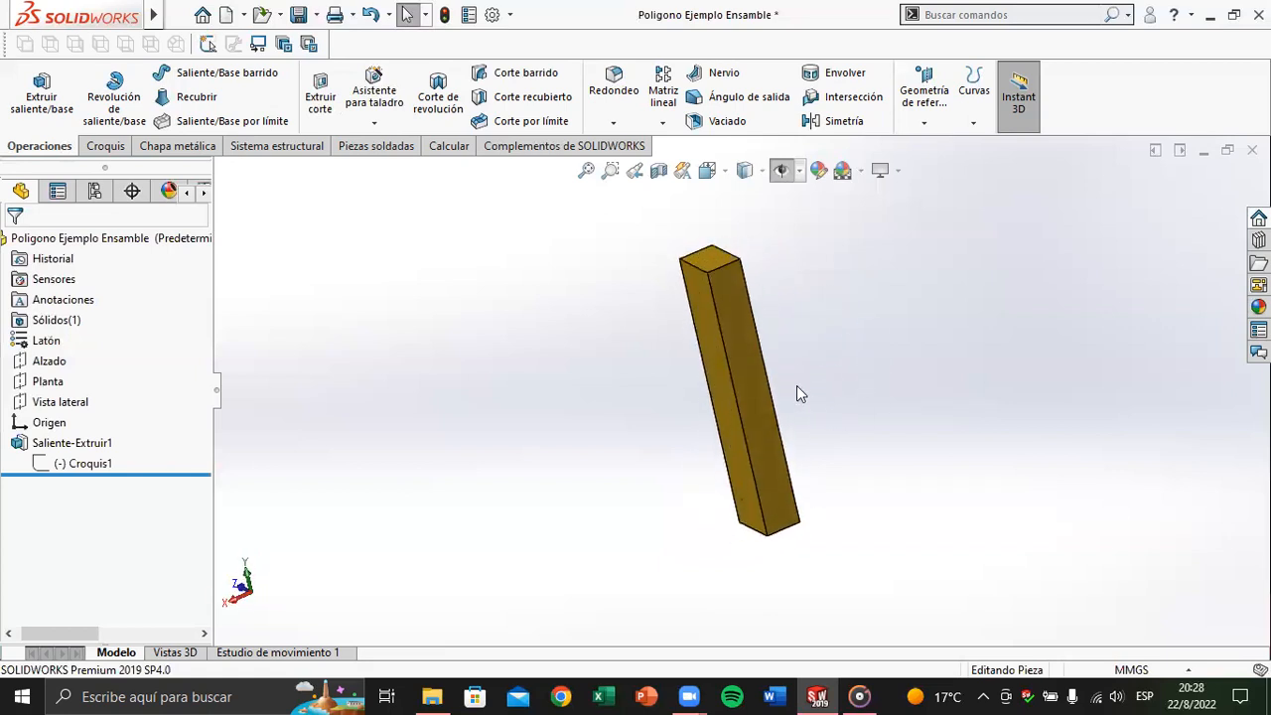
Step: Start a reference plane and try defining it as a mid-plane between two opposite side faces of the bar
click(924, 123)
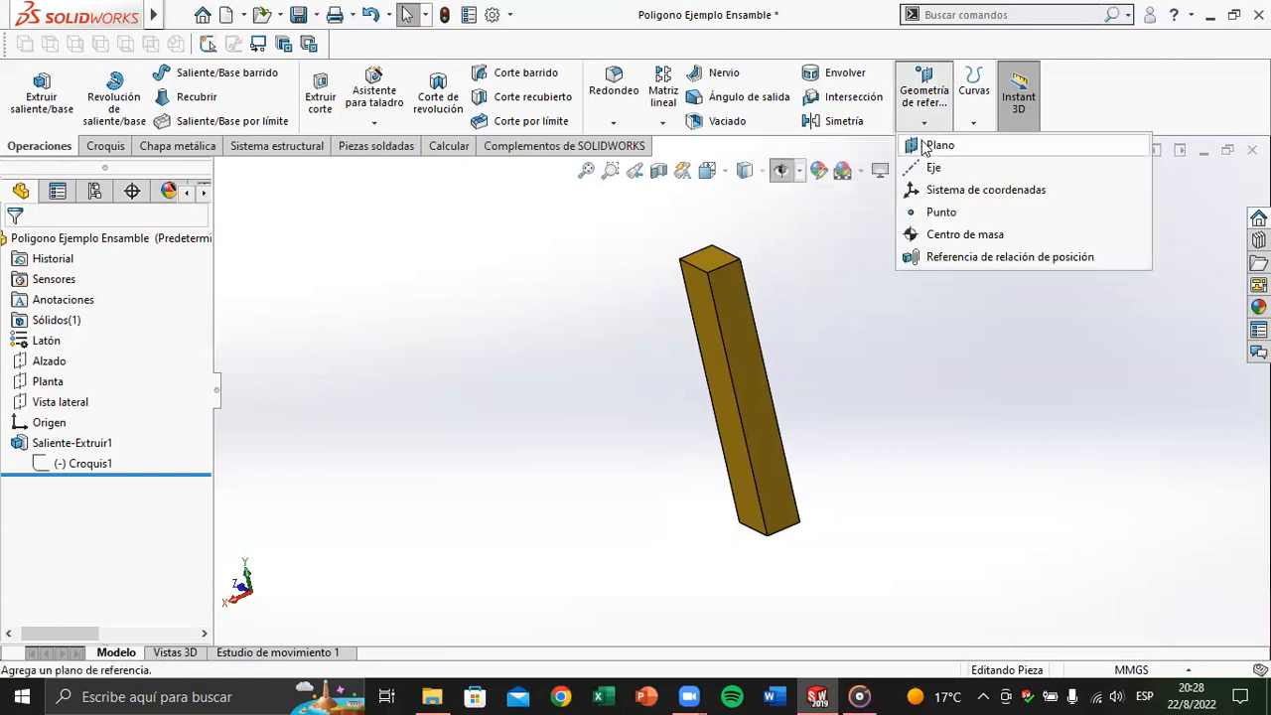
click(924, 145)
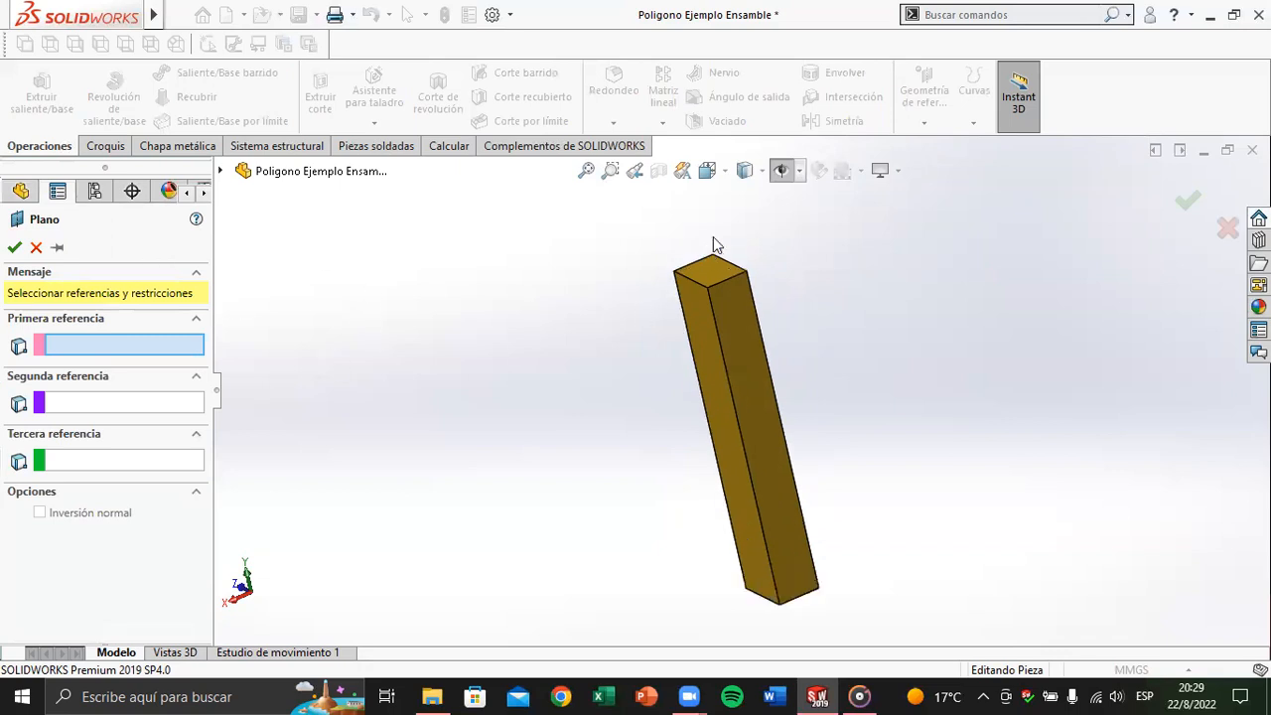
scroll(739, 357, down, 2)
scroll(737, 349, up, 1)
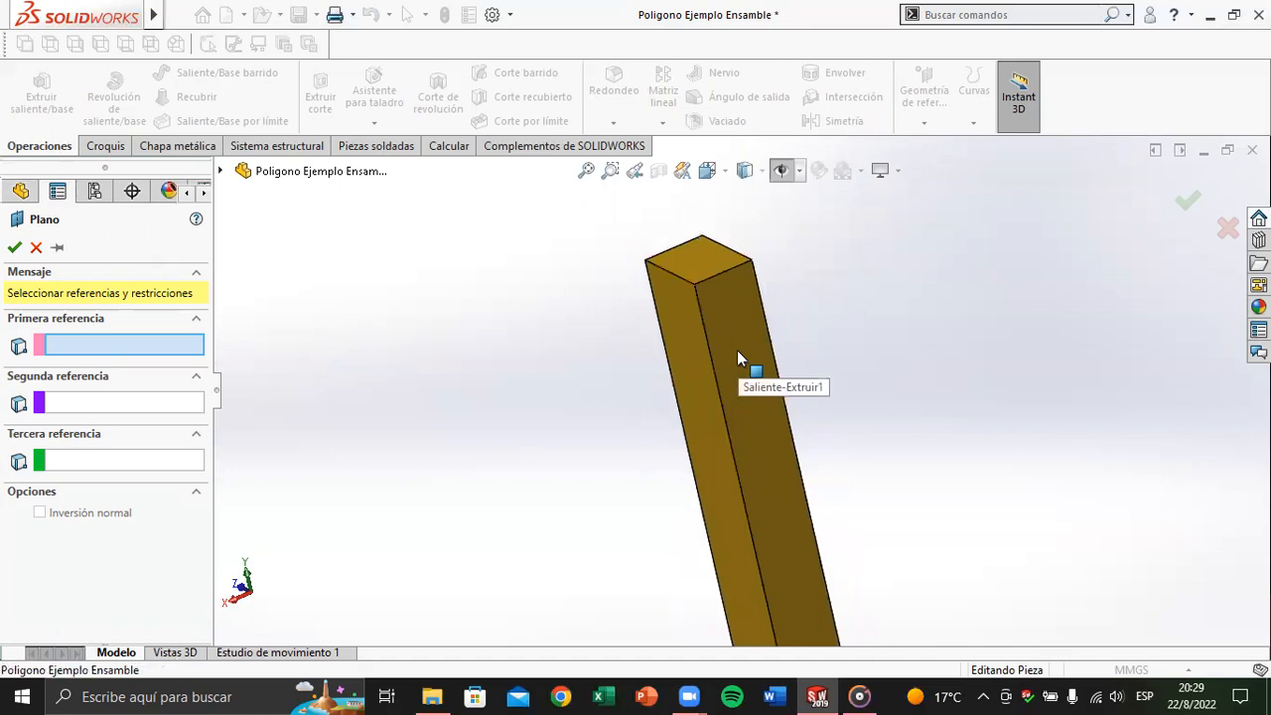
click(743, 392)
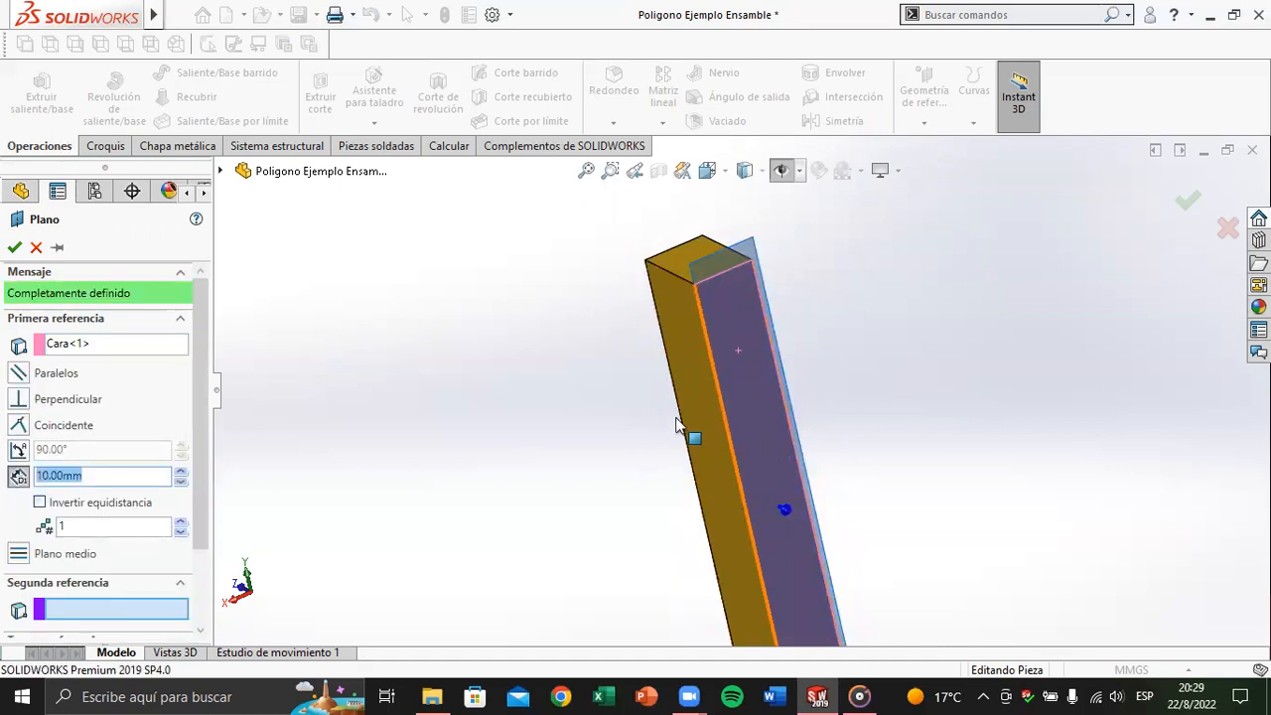
middle_drag(711, 436, 675, 297)
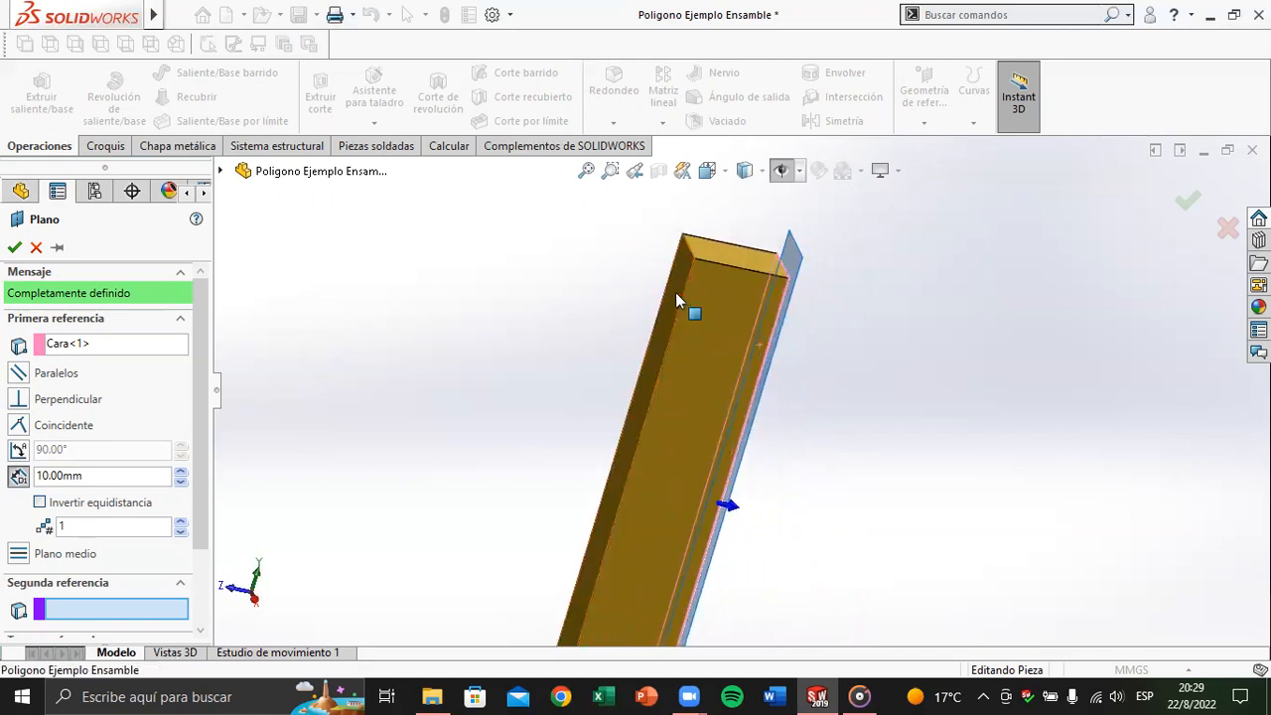
click(676, 297)
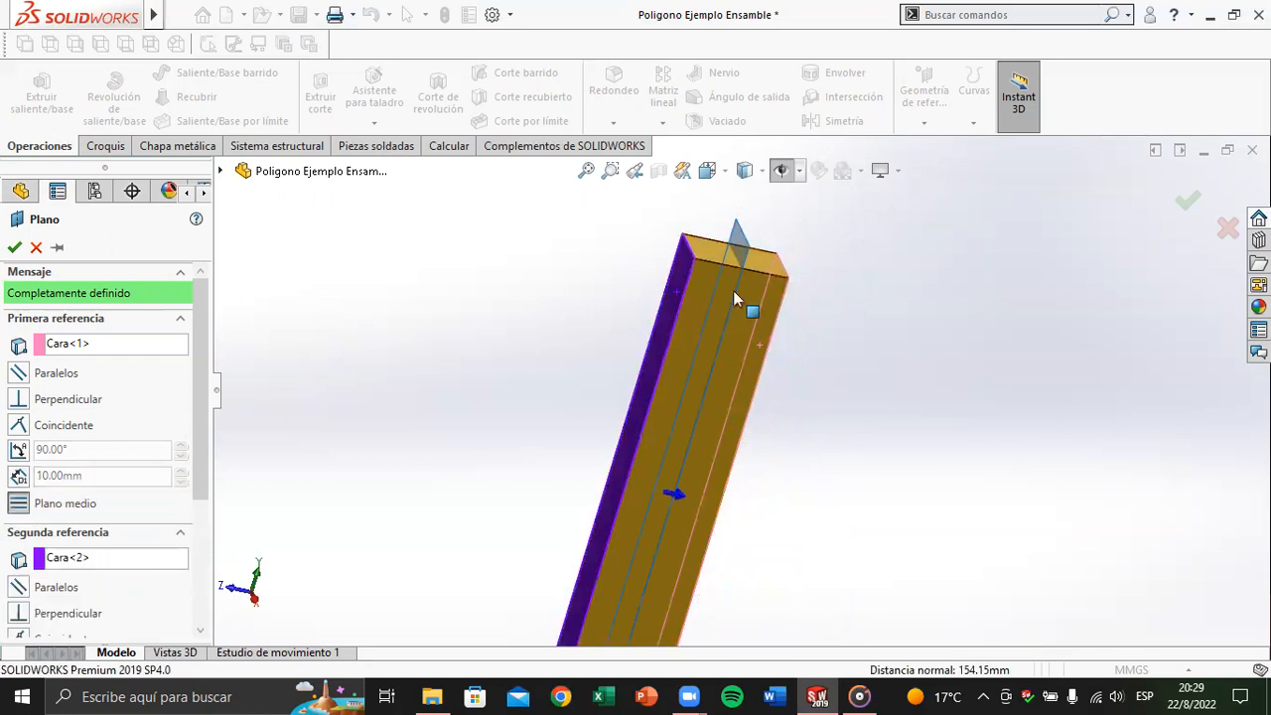
middle_drag(735, 368, 430, 407)
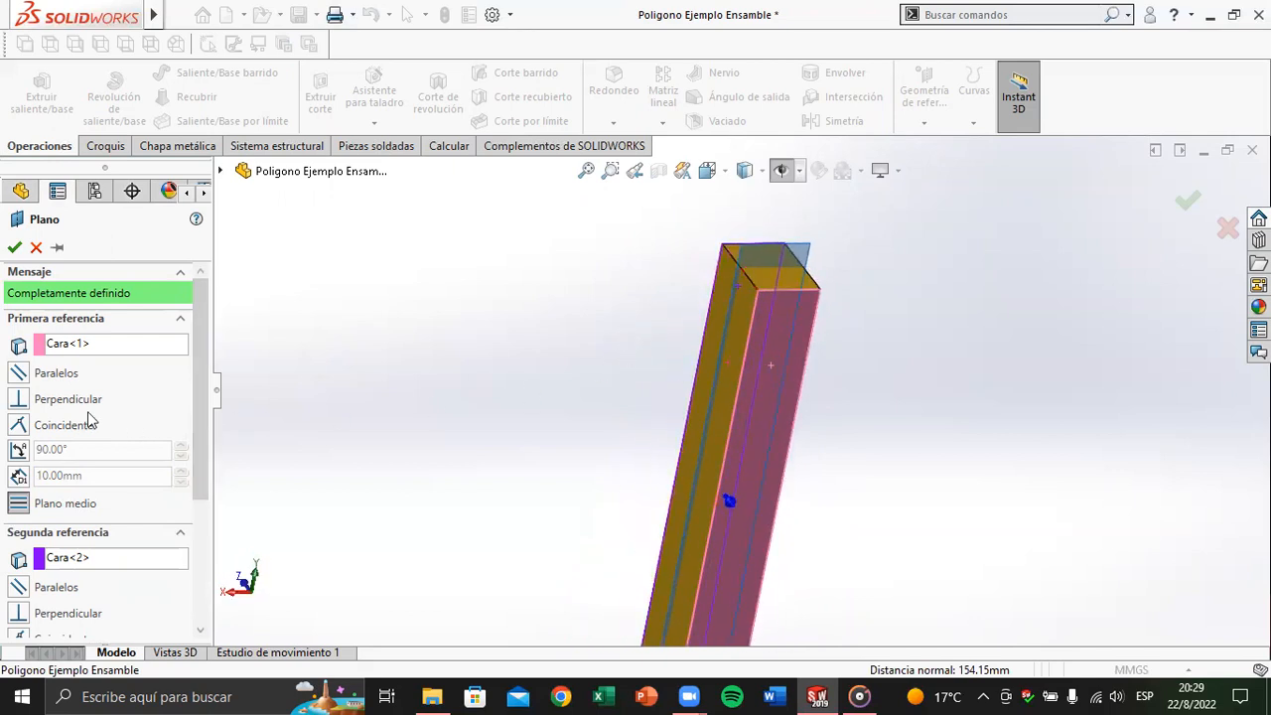
Step: Try a reference plane perpendicular to the side face using the bar's end face as second reference, and clear both references
click(114, 562)
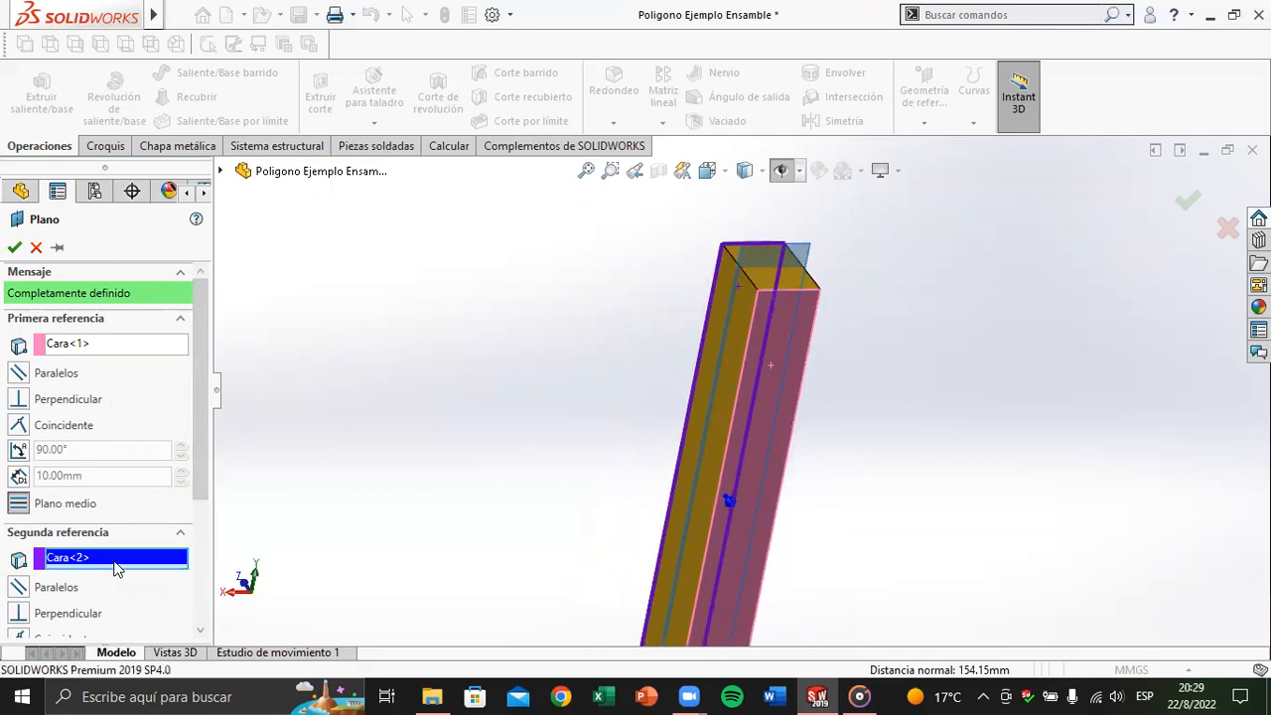
key(Delete)
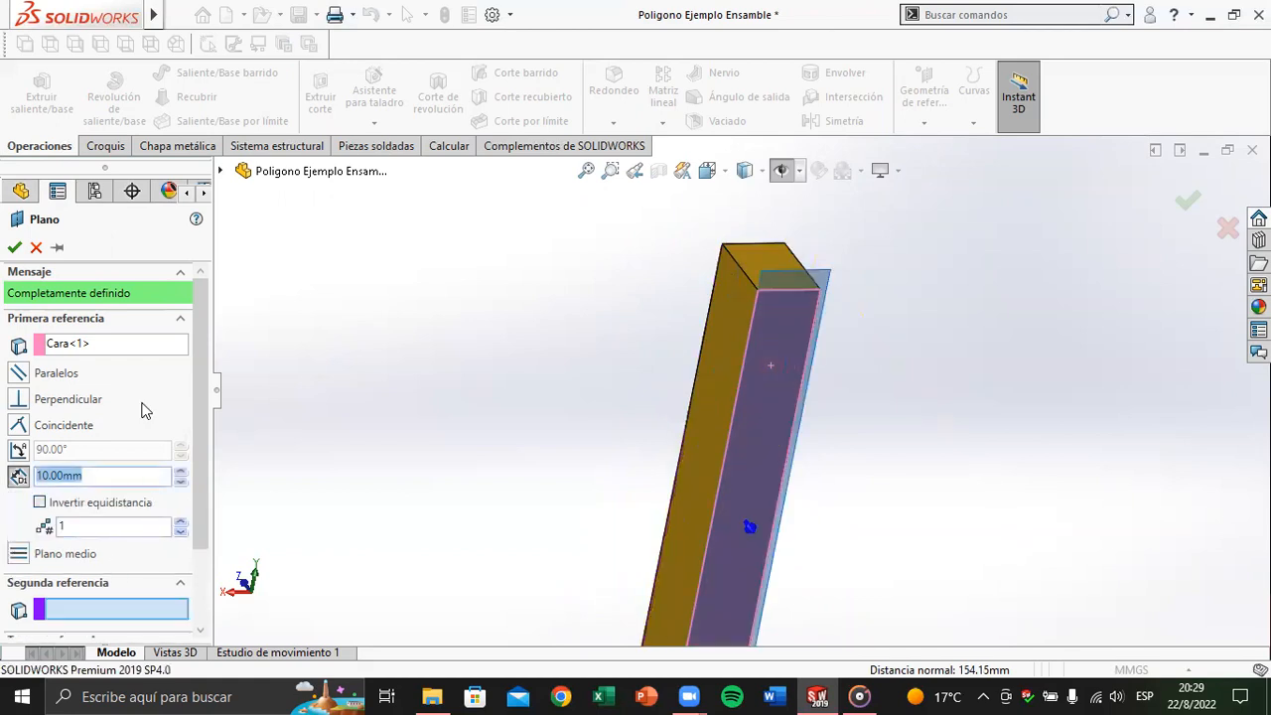
click(73, 405)
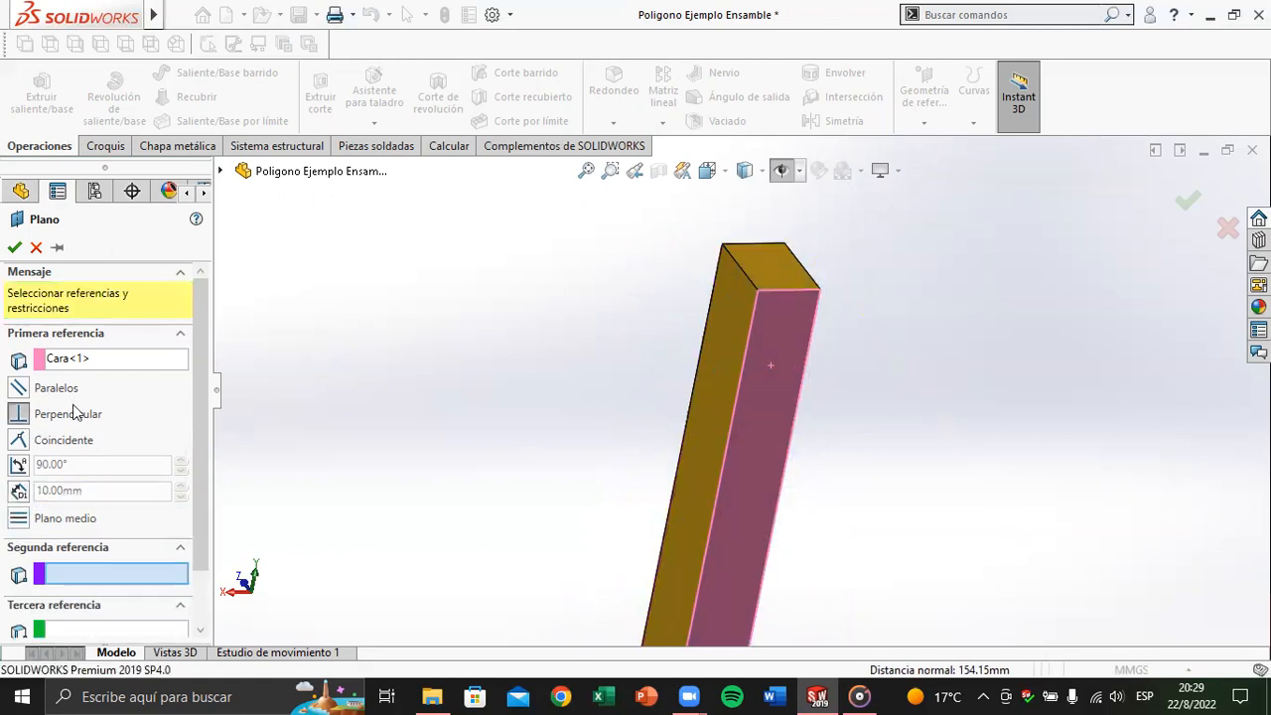
click(773, 278)
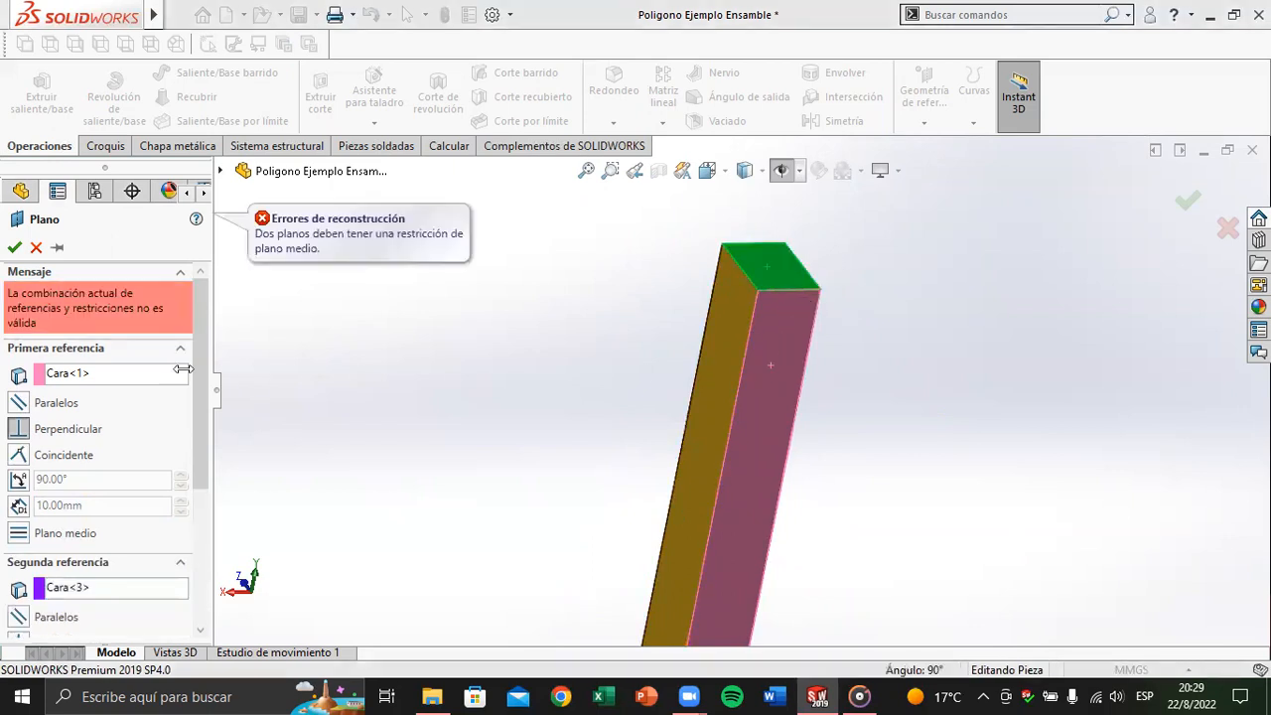
click(87, 383)
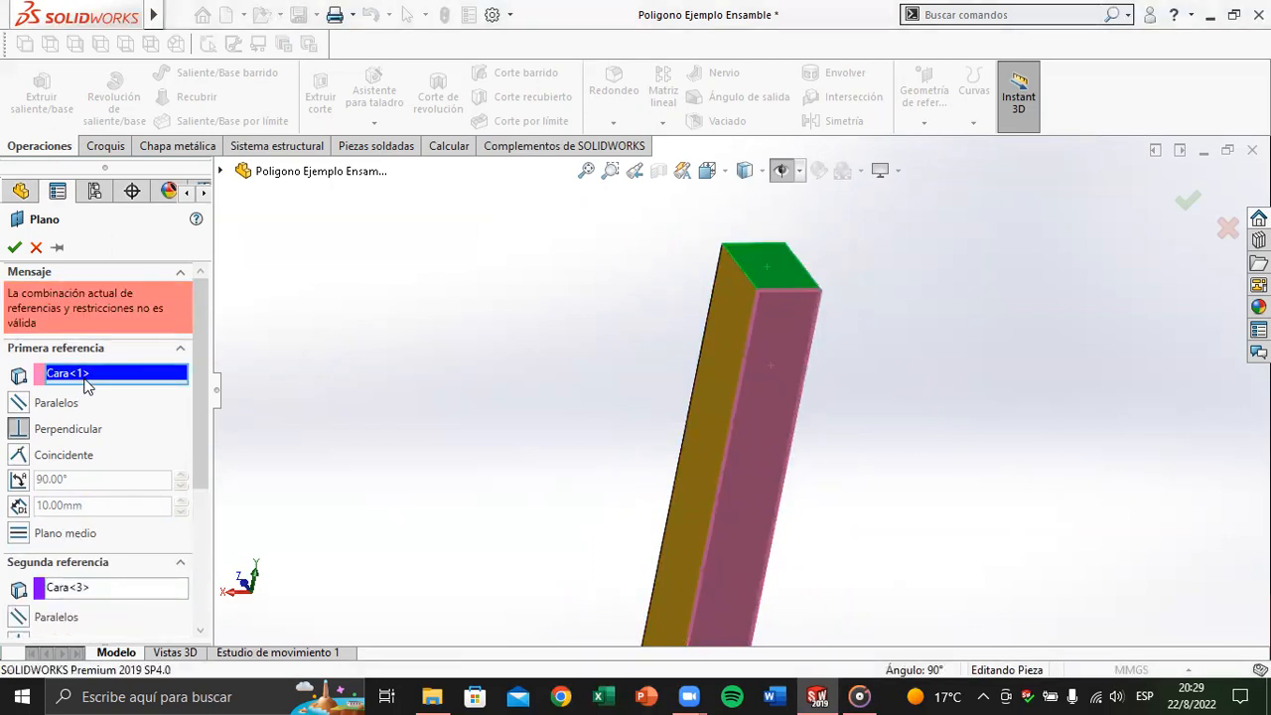
key(Delete)
click(86, 401)
key(Delete)
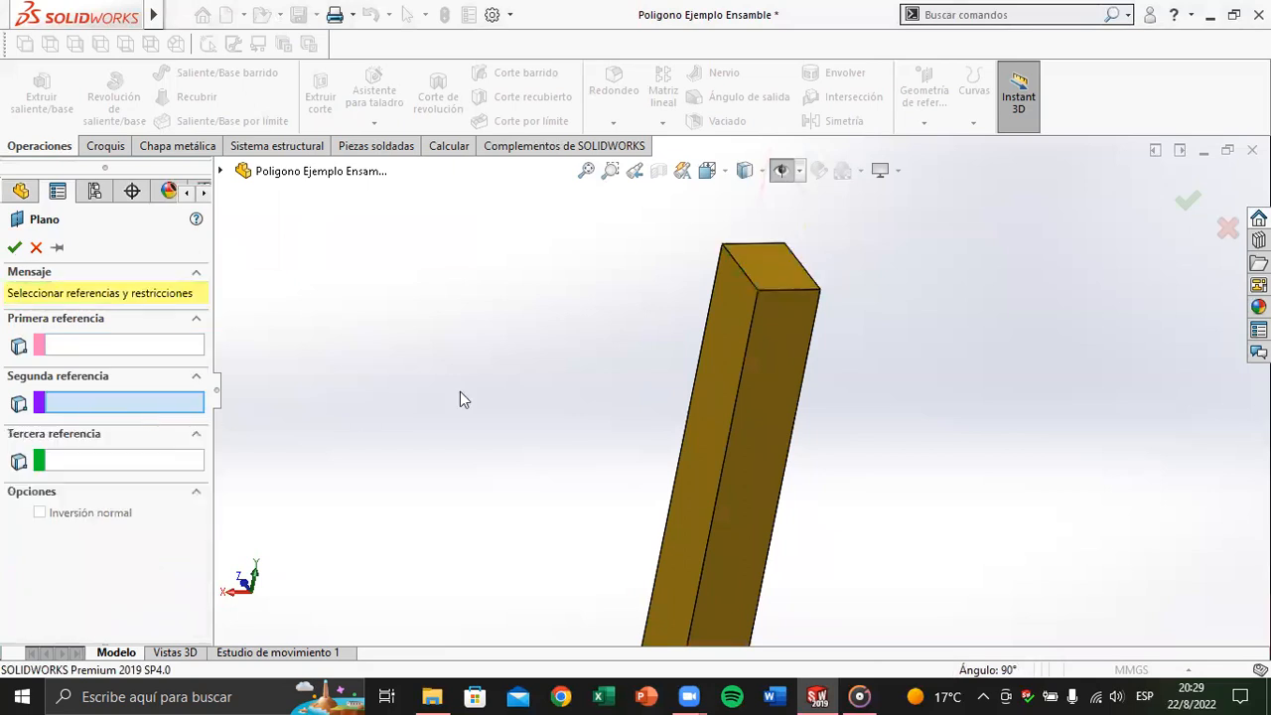
Step: Try a reference plane parallel to a side face through a corner vertex of the bar's end, and cancel the plane
click(755, 288)
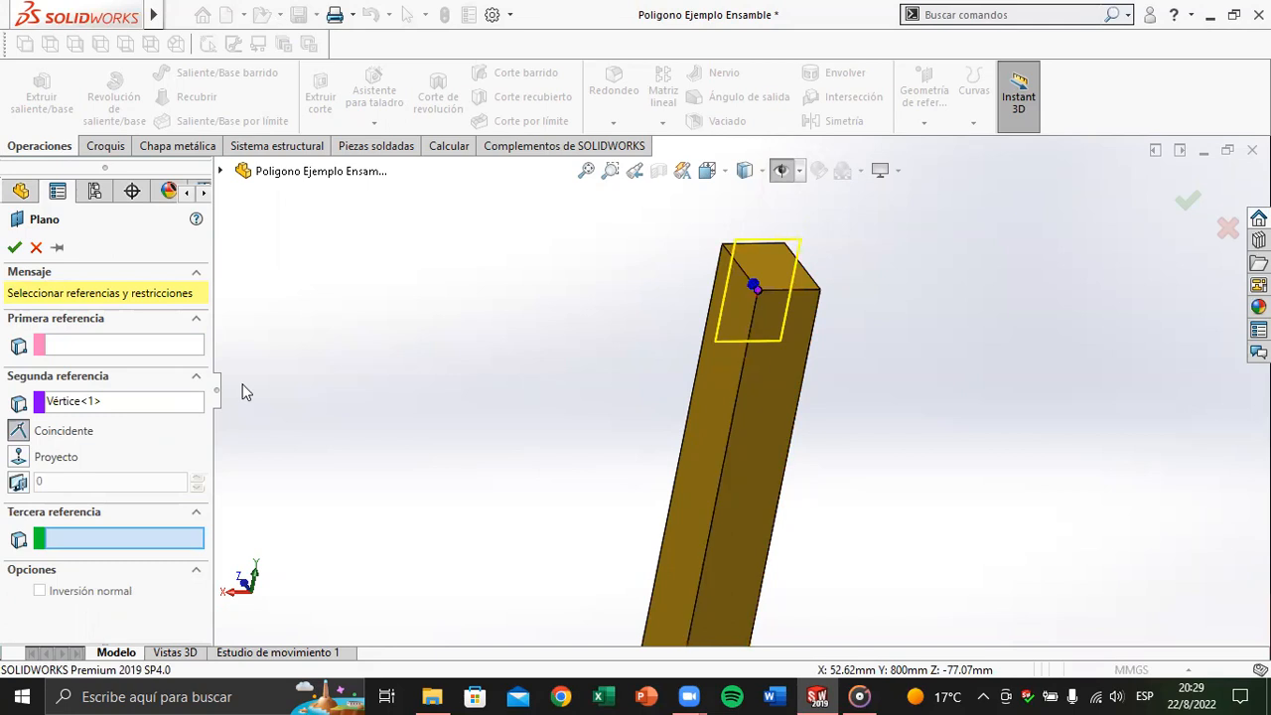
click(142, 348)
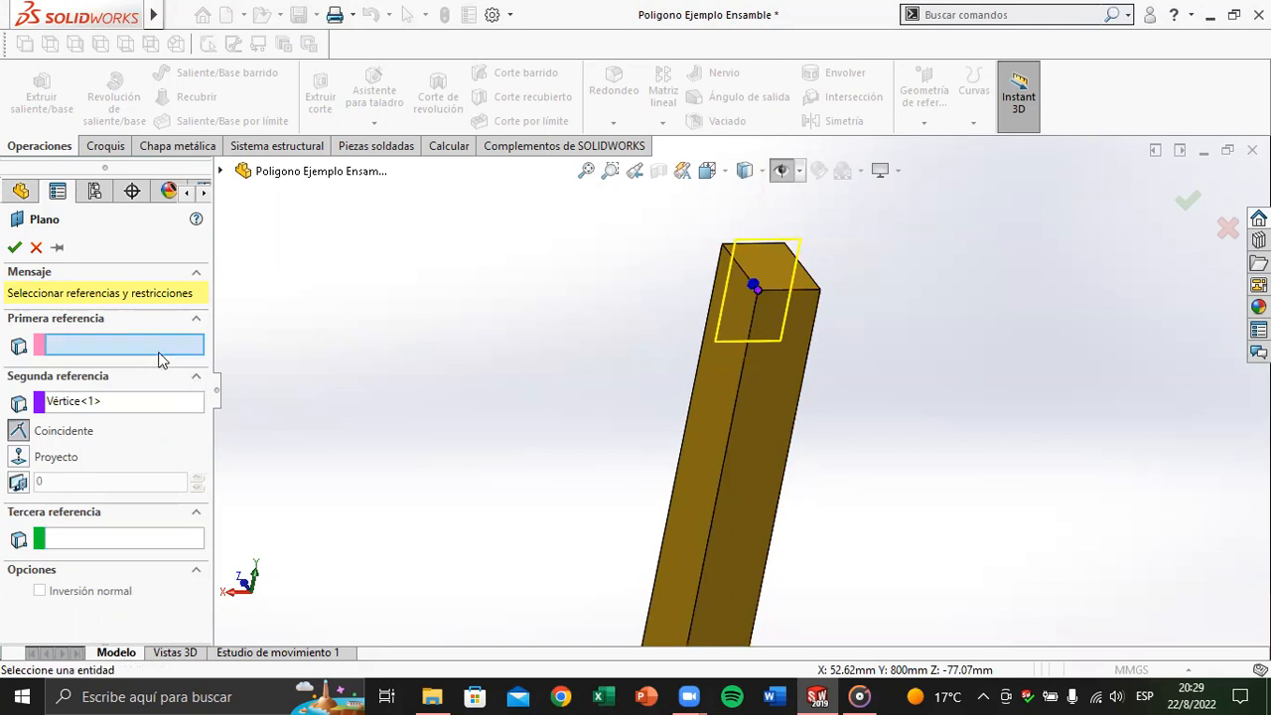
click(767, 407)
middle_drag(775, 422, 821, 364)
scroll(797, 341, down, 5)
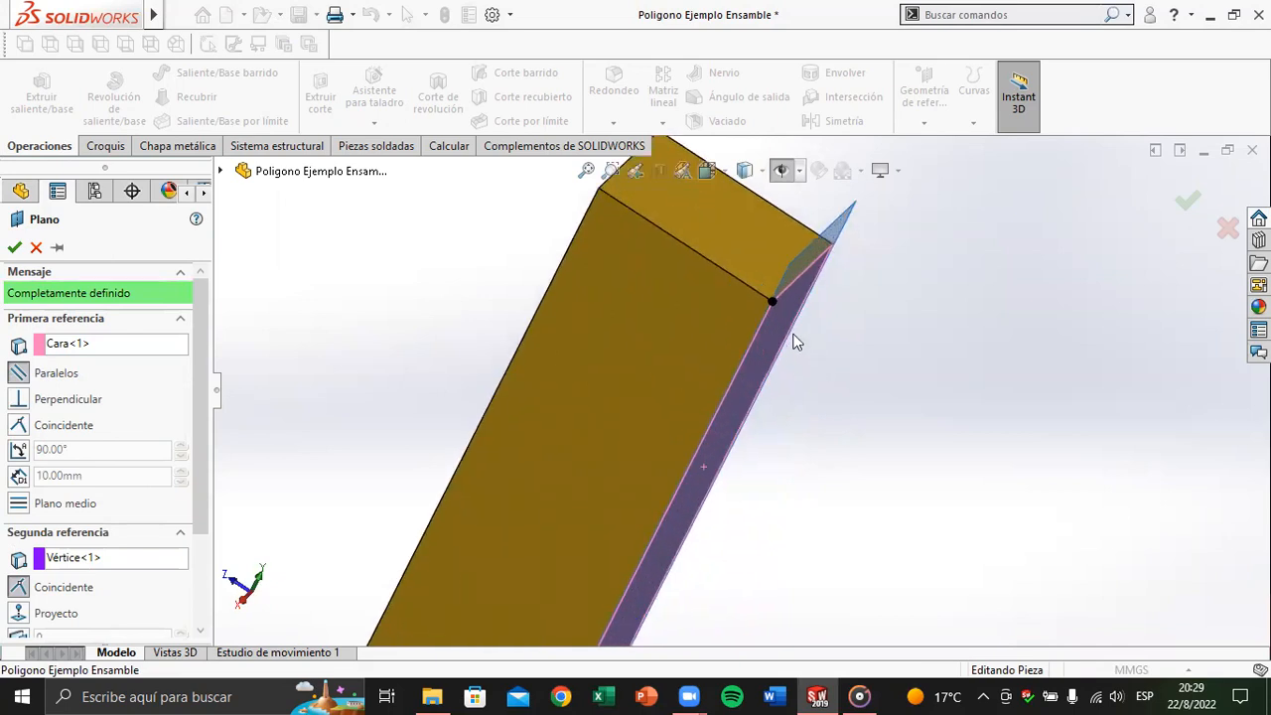
scroll(779, 342, up, 5)
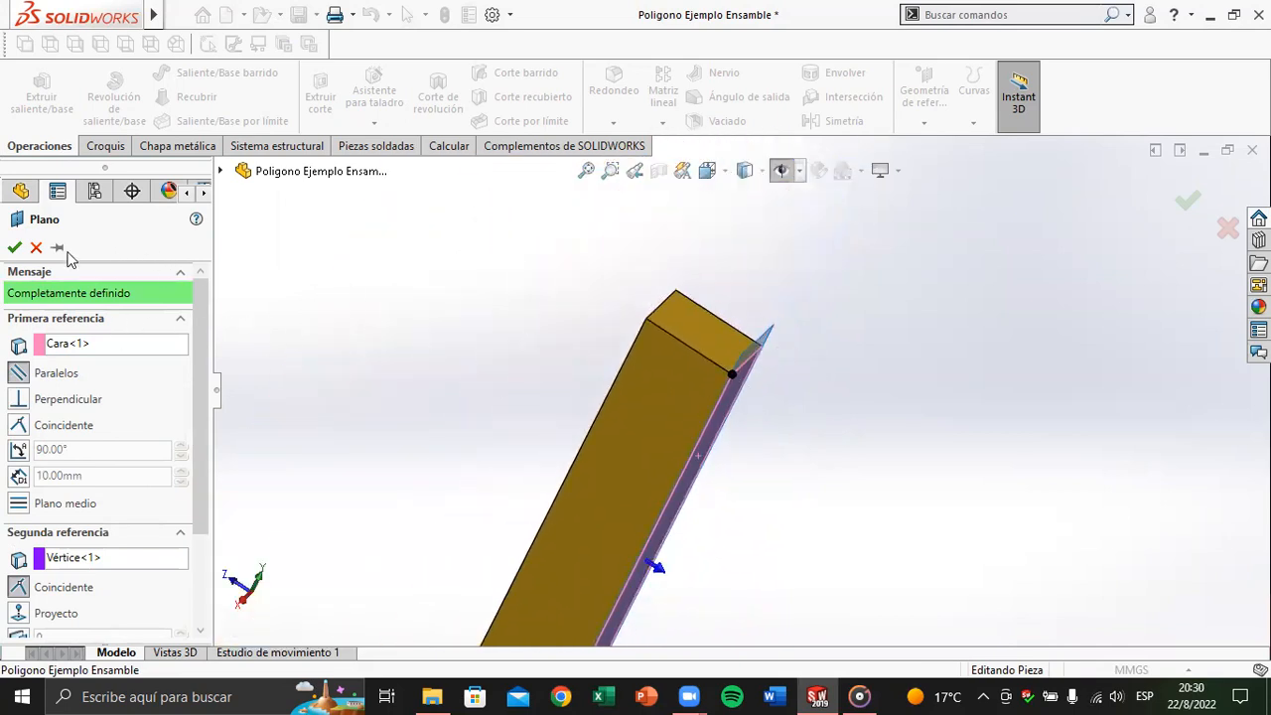
click(36, 247)
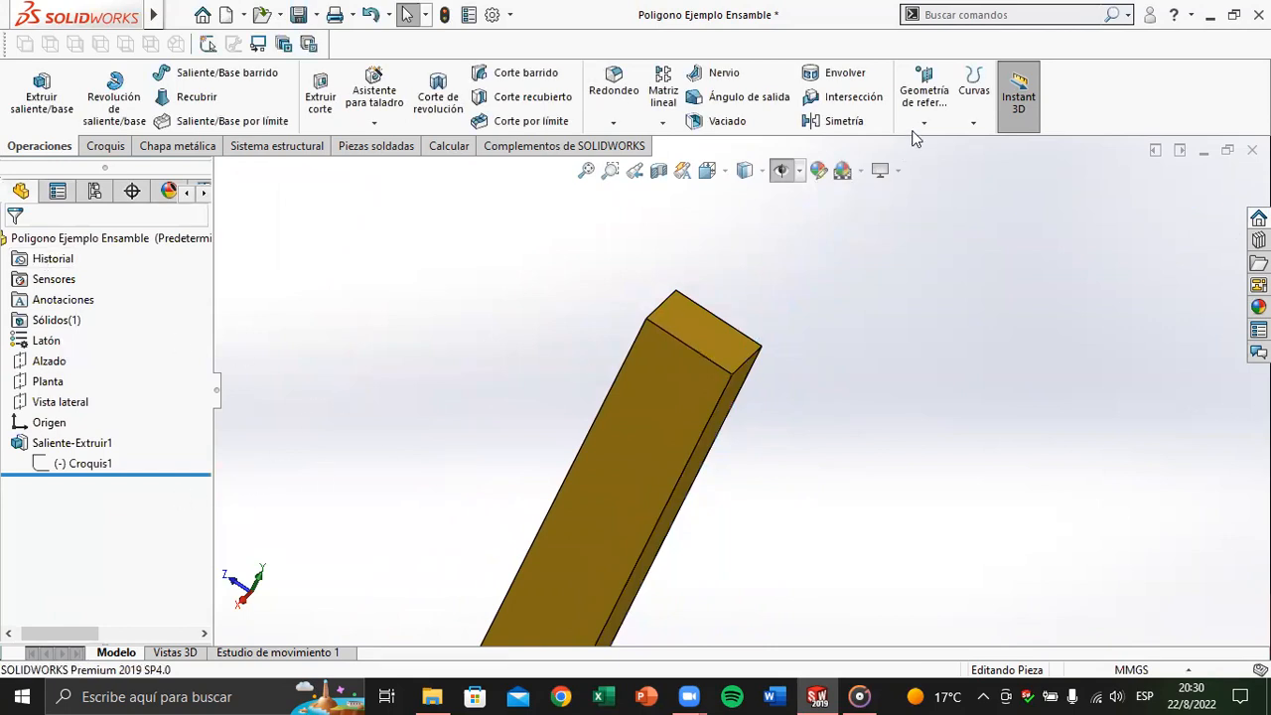
Step: Open a new sketch on the Vista lateral plane
middle_drag(582, 415, 397, 379)
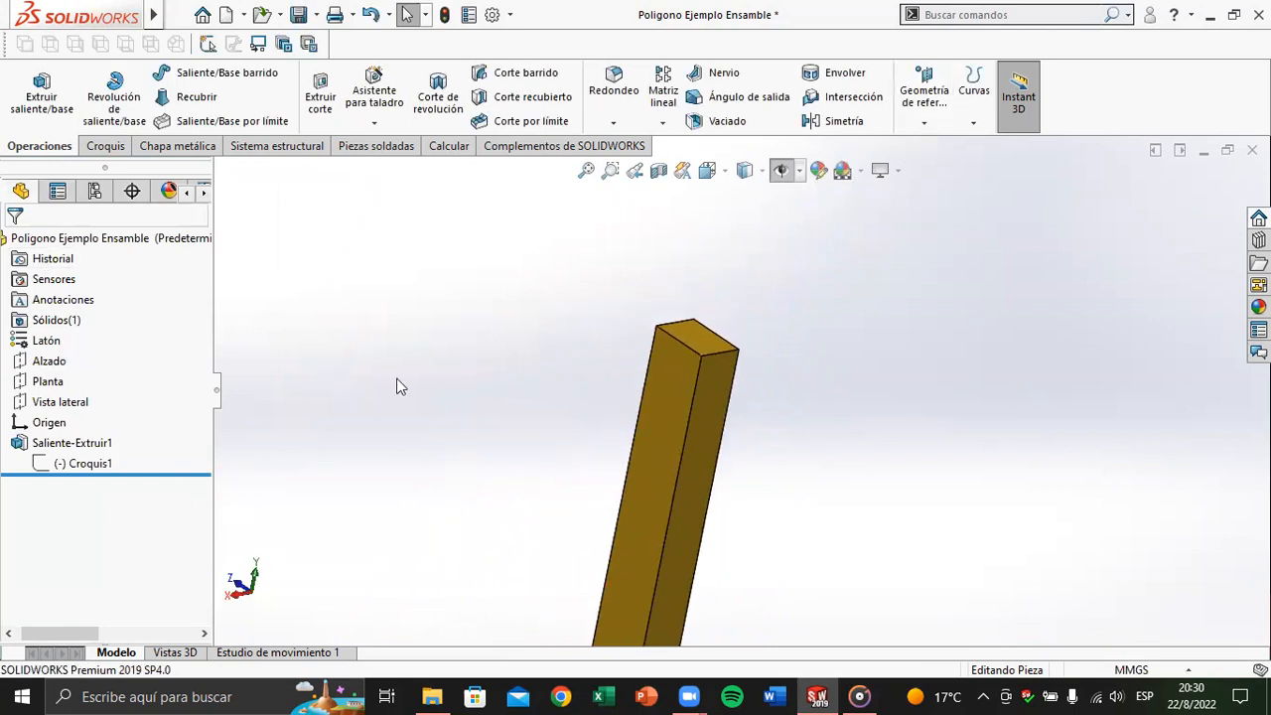
drag(77, 633, 56, 634)
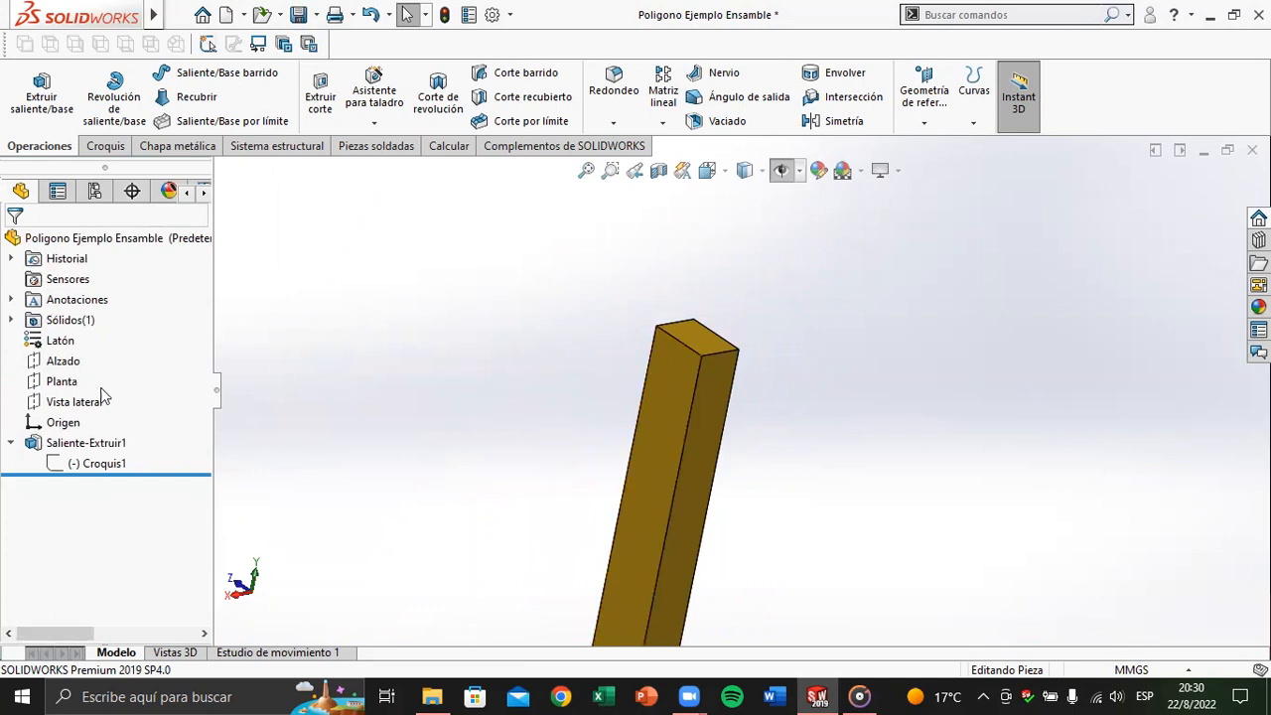
click(70, 407)
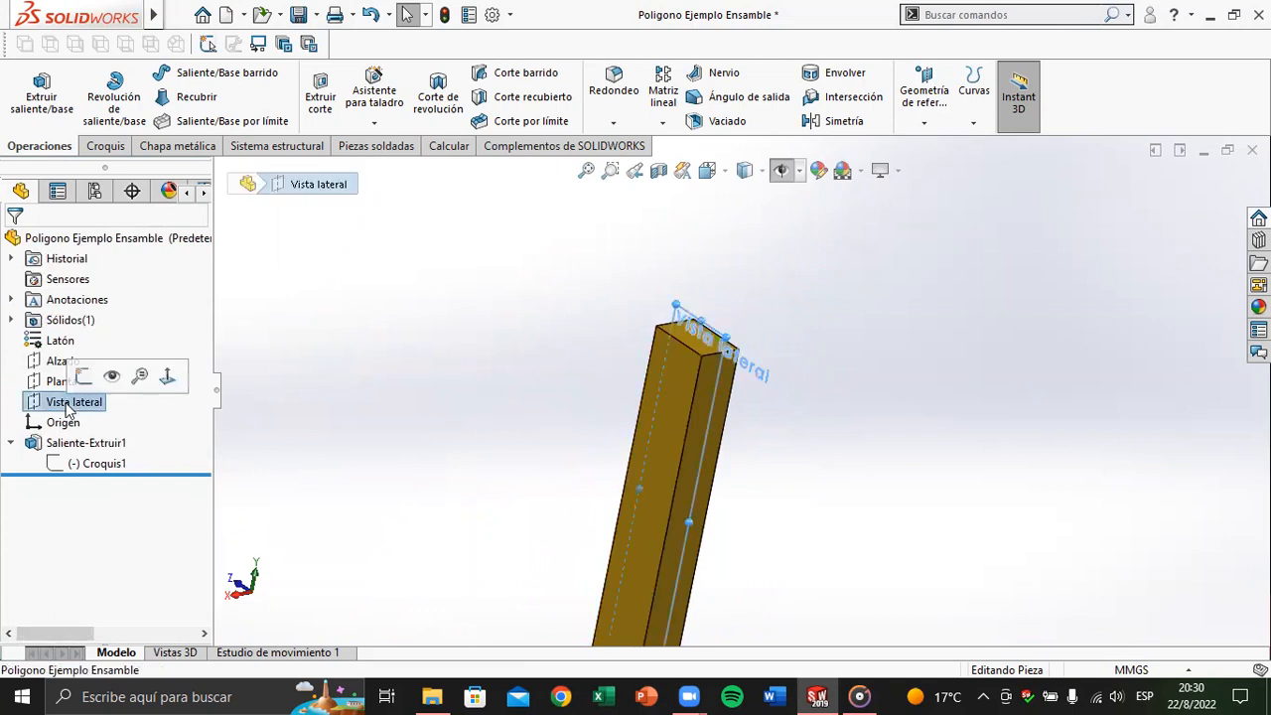
click(87, 384)
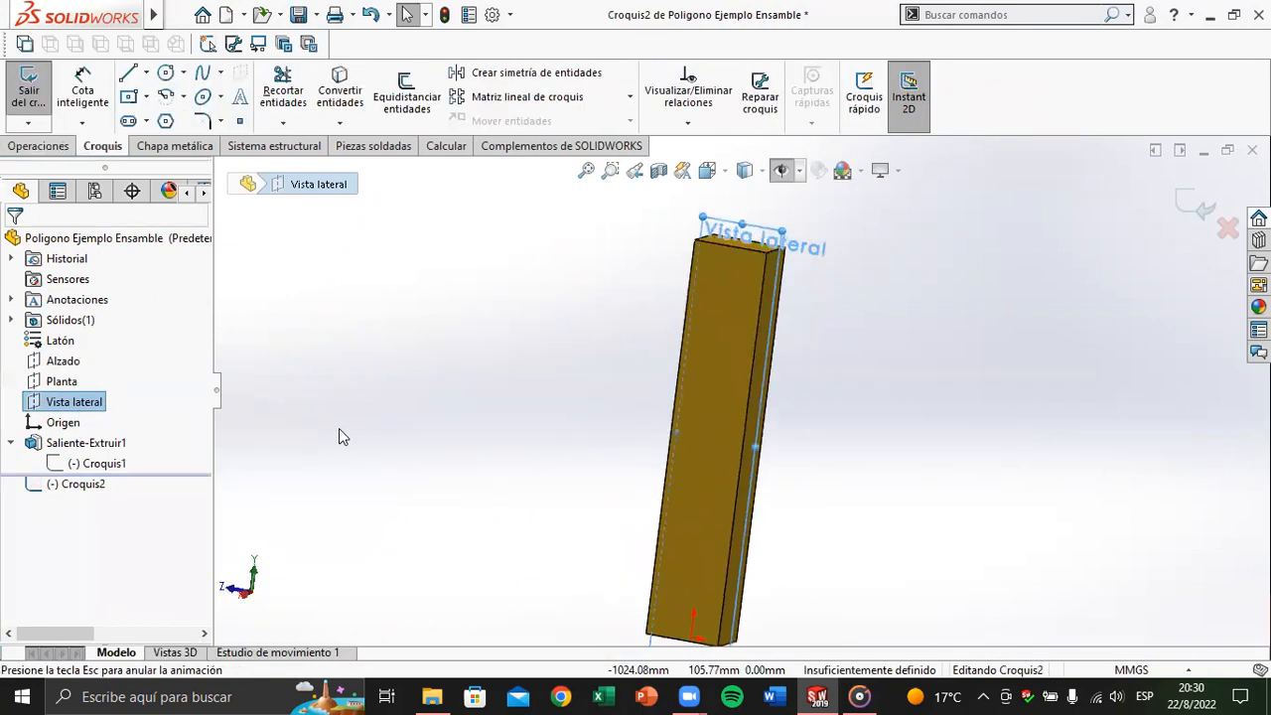
Step: Sketch a construction-line triangle from the midpoint of the bar's long edge, with a horizontal base about 415 mm long and perpendicular upper sides
click(146, 73)
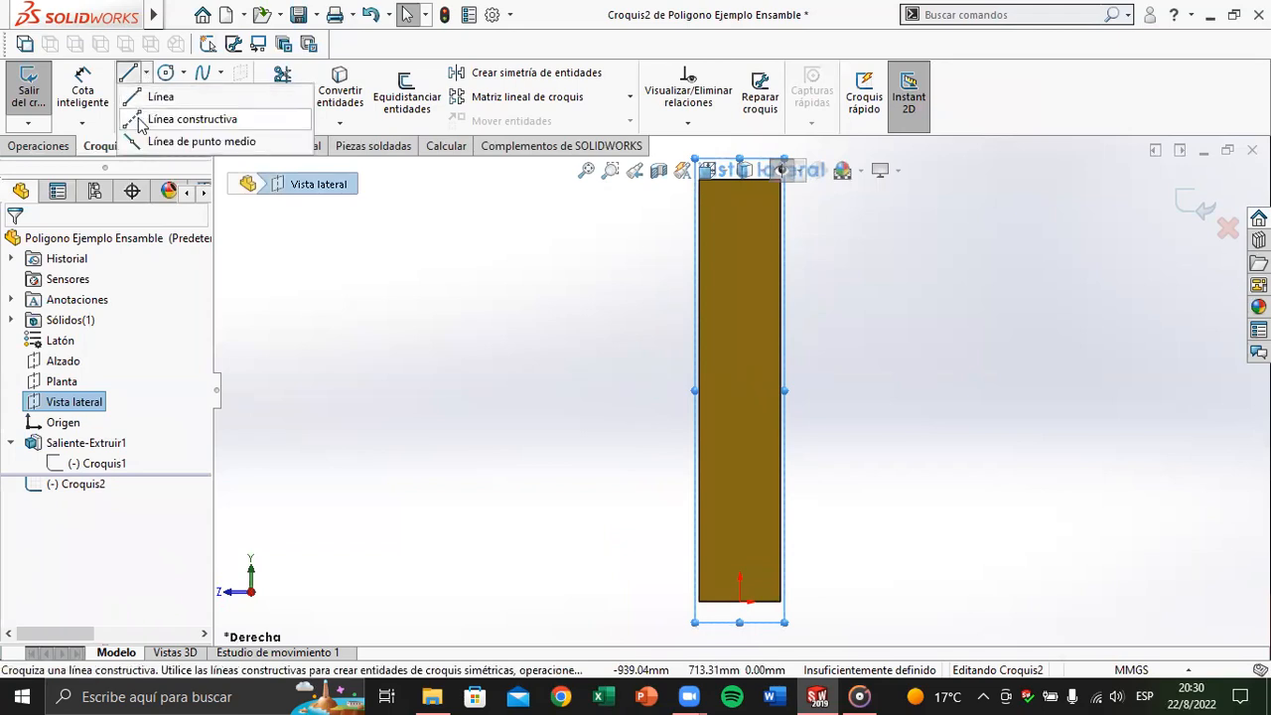
click(140, 120)
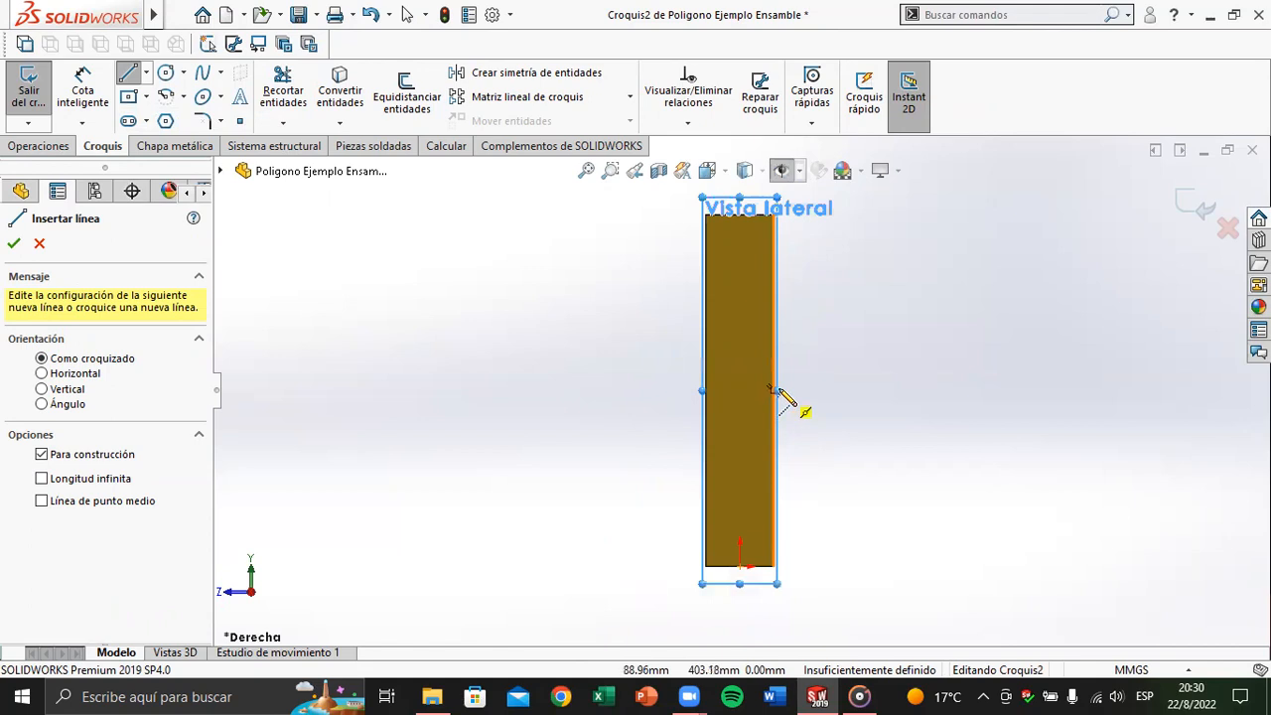
scroll(776, 392, down, 2)
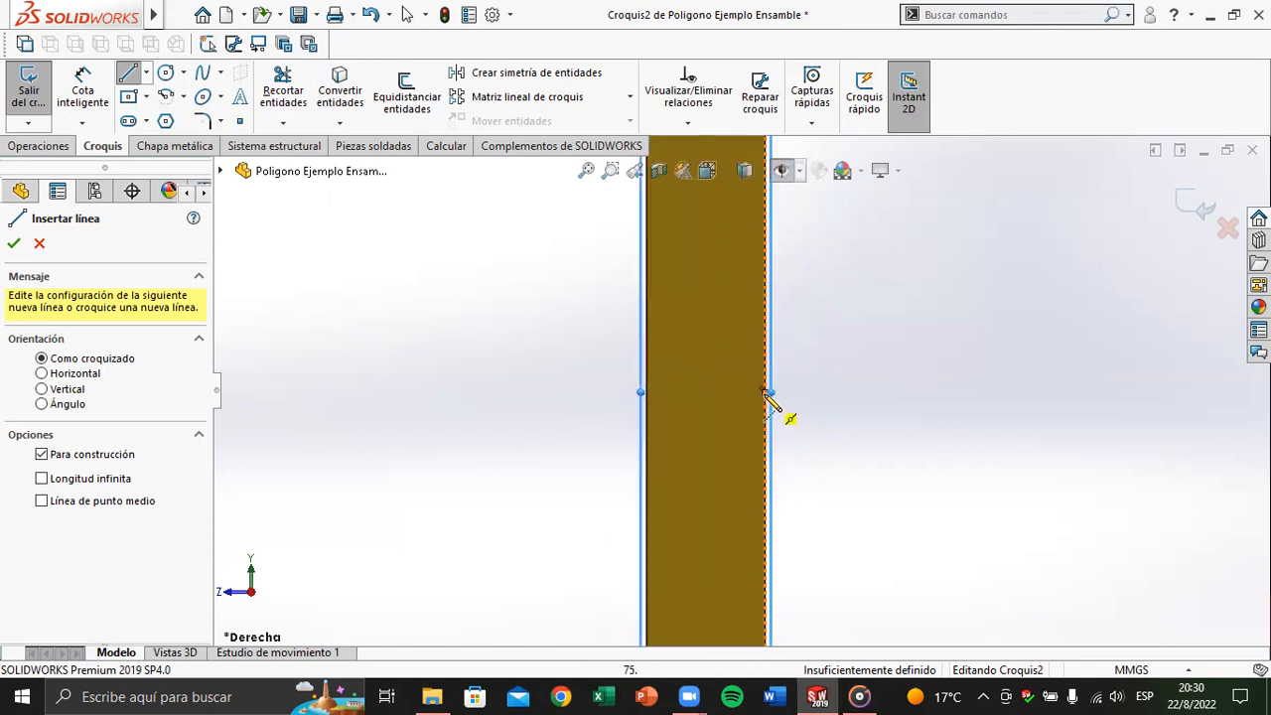
scroll(767, 392, up, 2)
scroll(755, 389, down, 3)
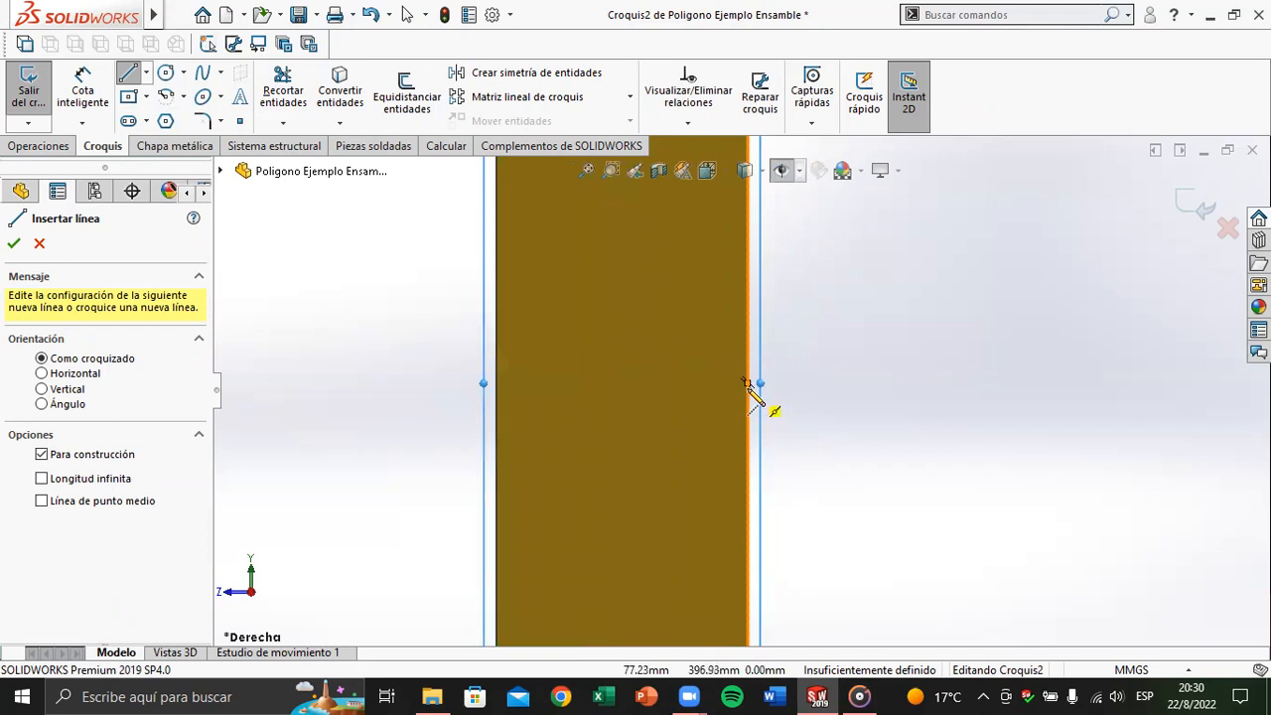
key(Escape)
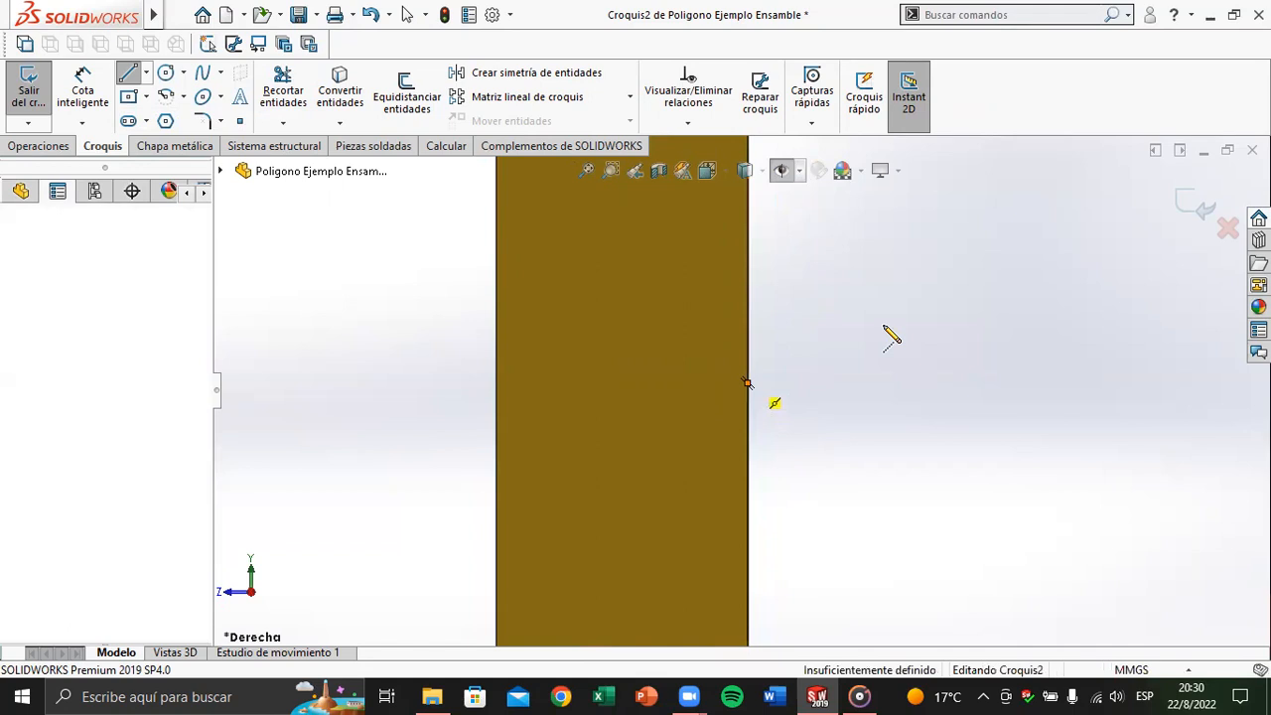
click(747, 384)
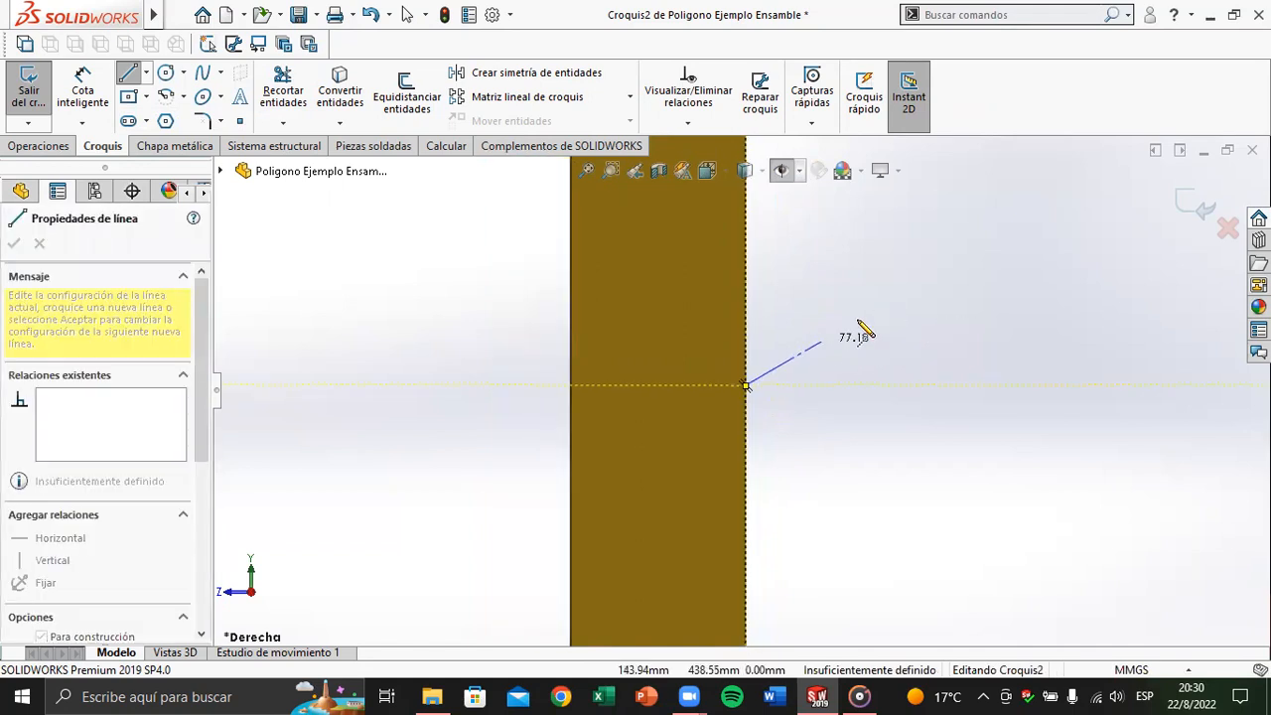
click(922, 226)
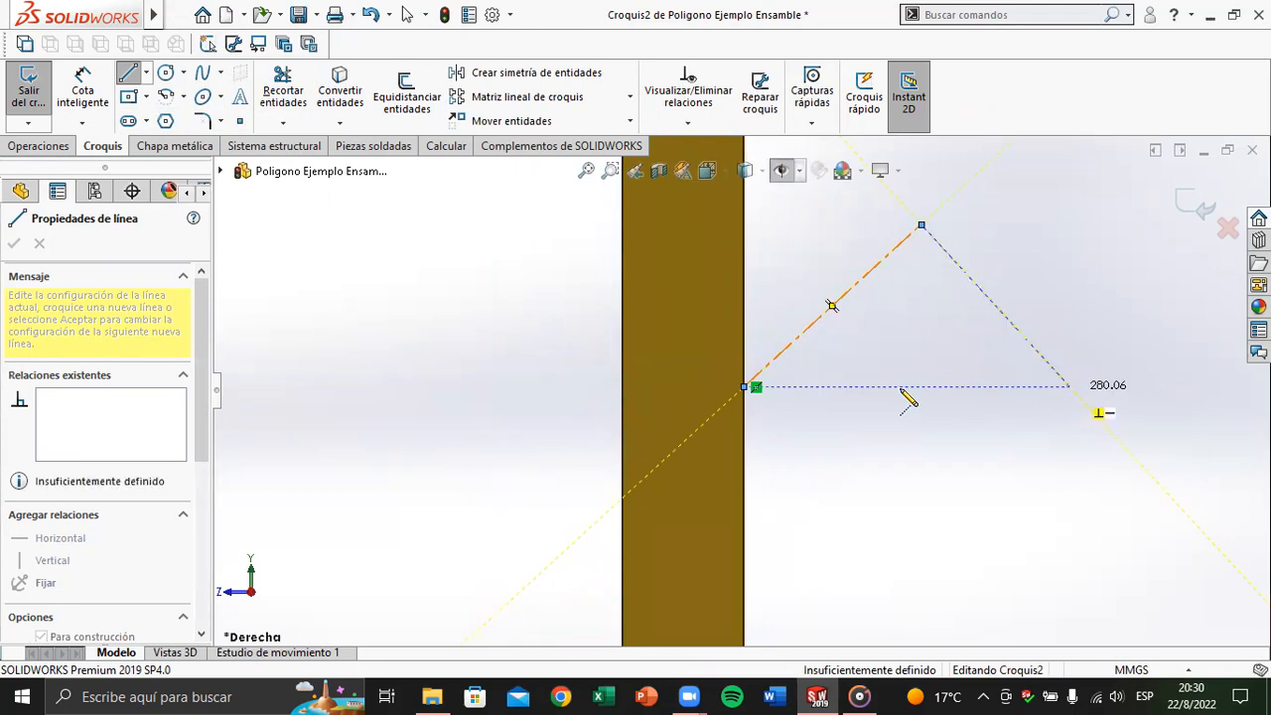
click(1069, 385)
click(745, 387)
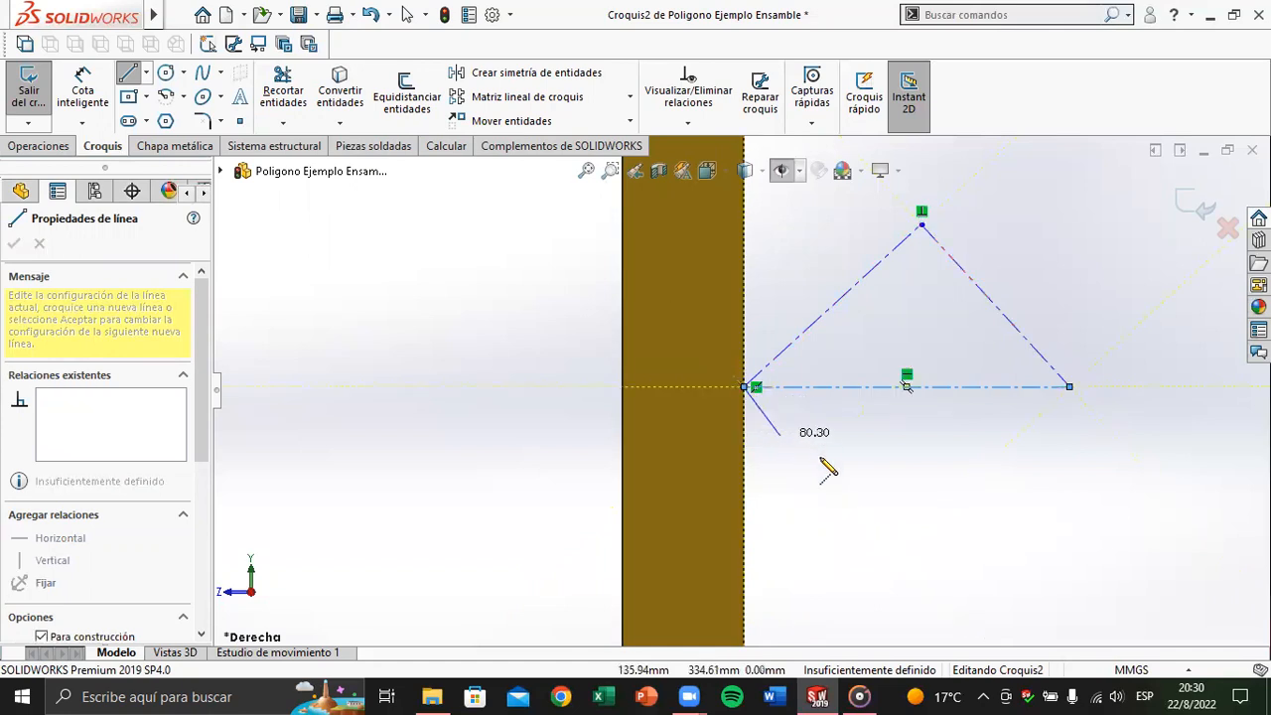
key(Escape)
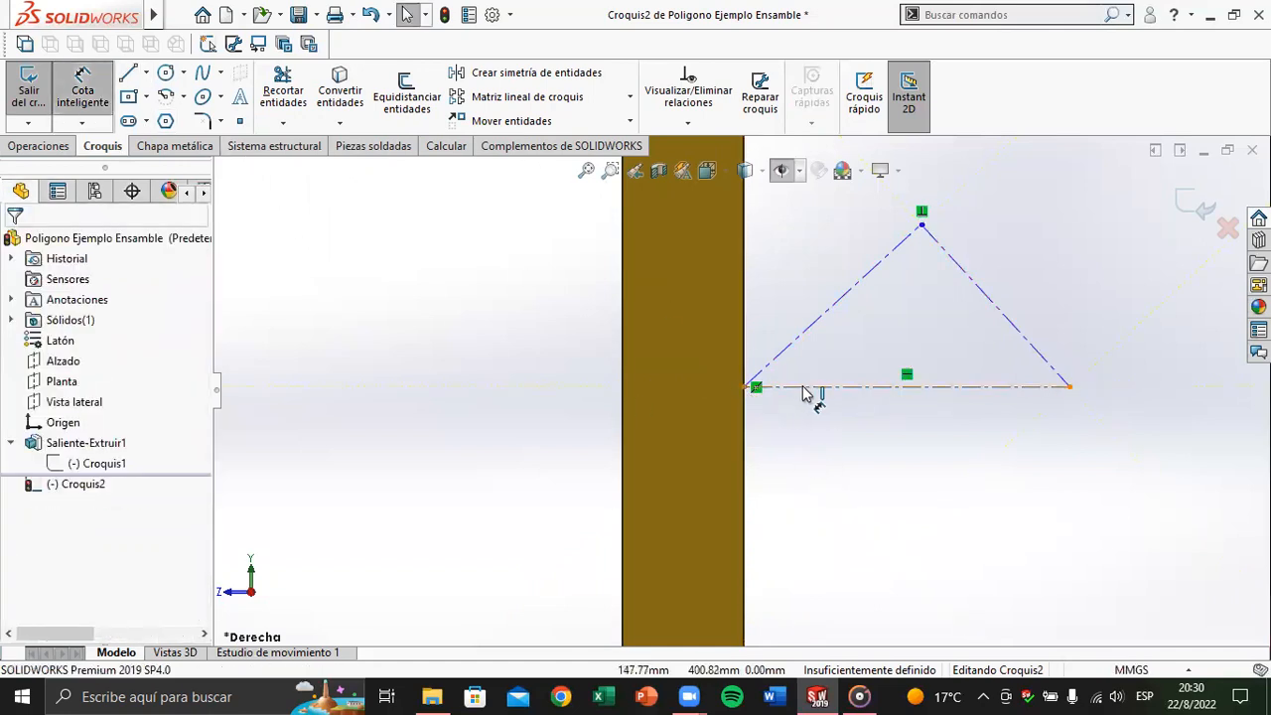
Step: Dimension the angle between the triangle's base and the sloping side that starts at the bar as 45°
click(806, 347)
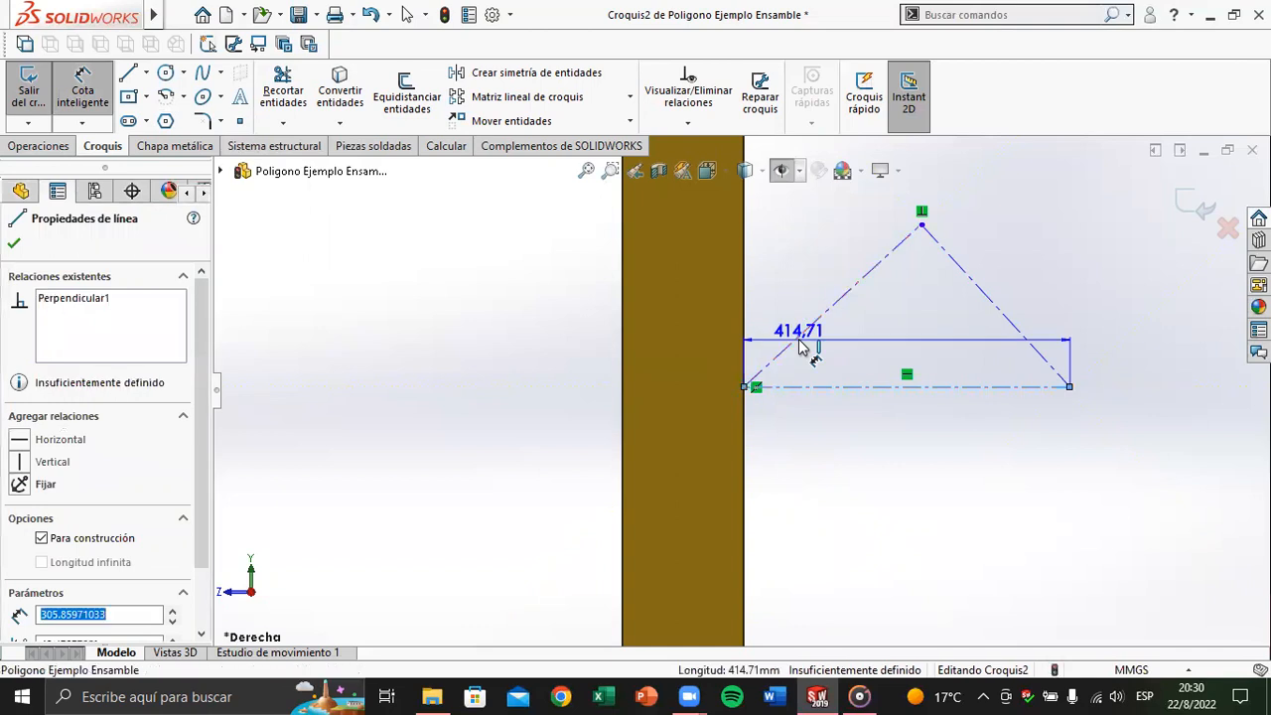
click(851, 372)
click(854, 365)
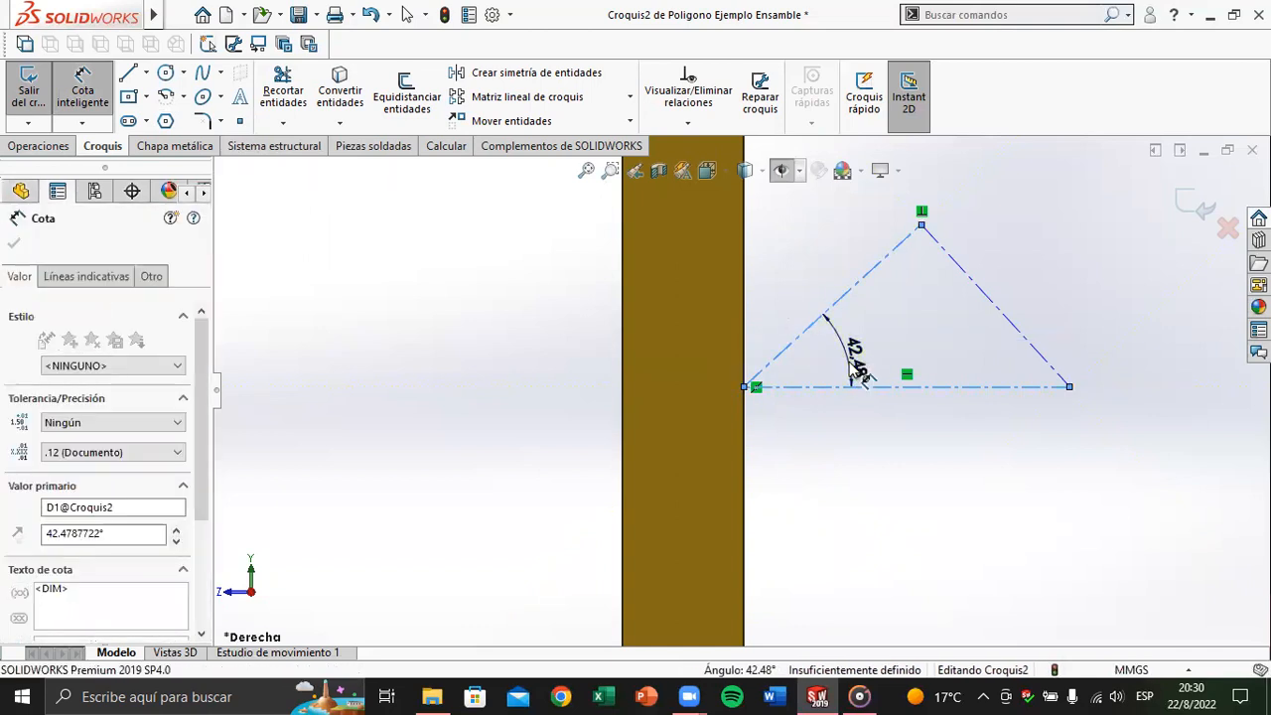
key(Return)
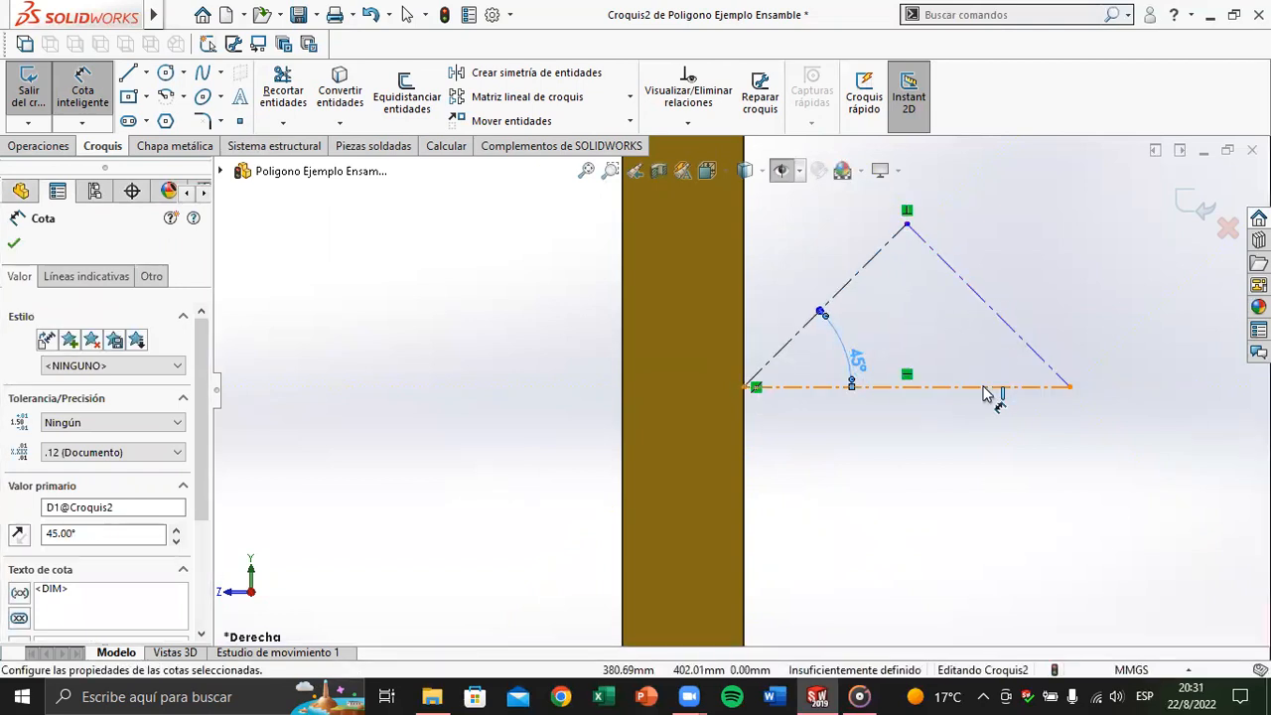
Step: Try to dimension the angle between the triangle's base and the sloping side farther from the bar, and undo it
click(983, 387)
click(1003, 322)
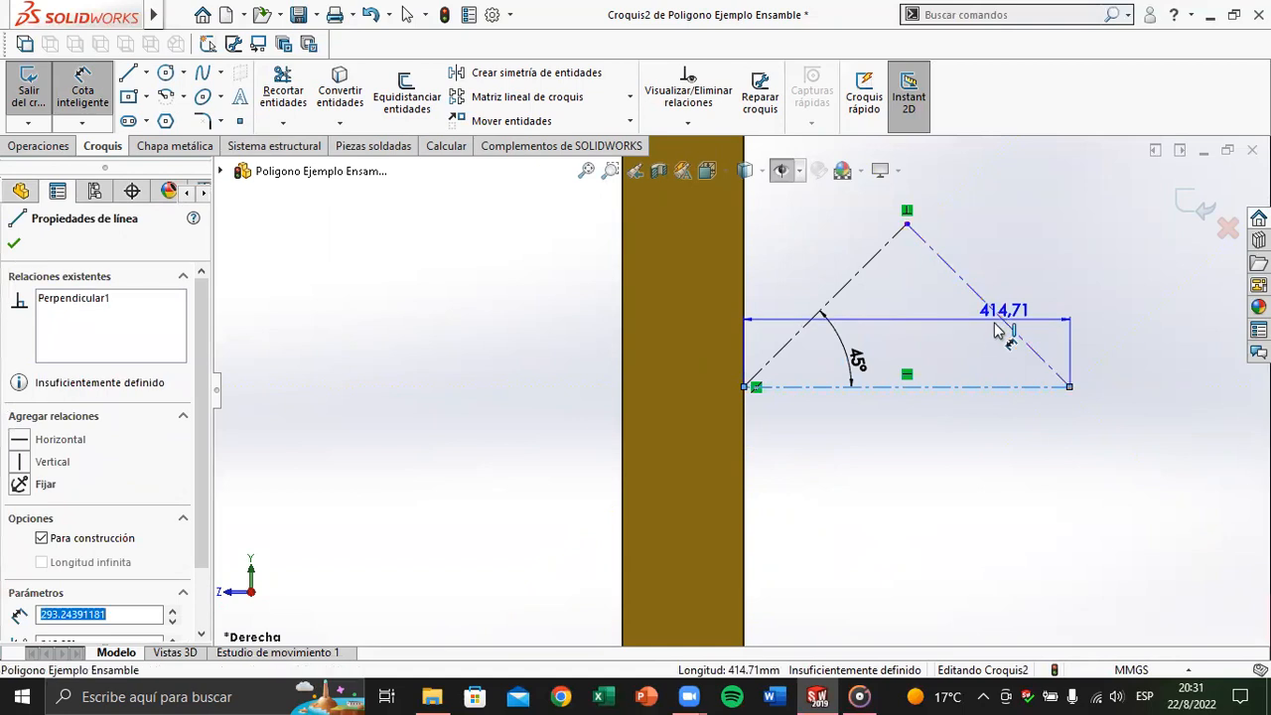
click(968, 342)
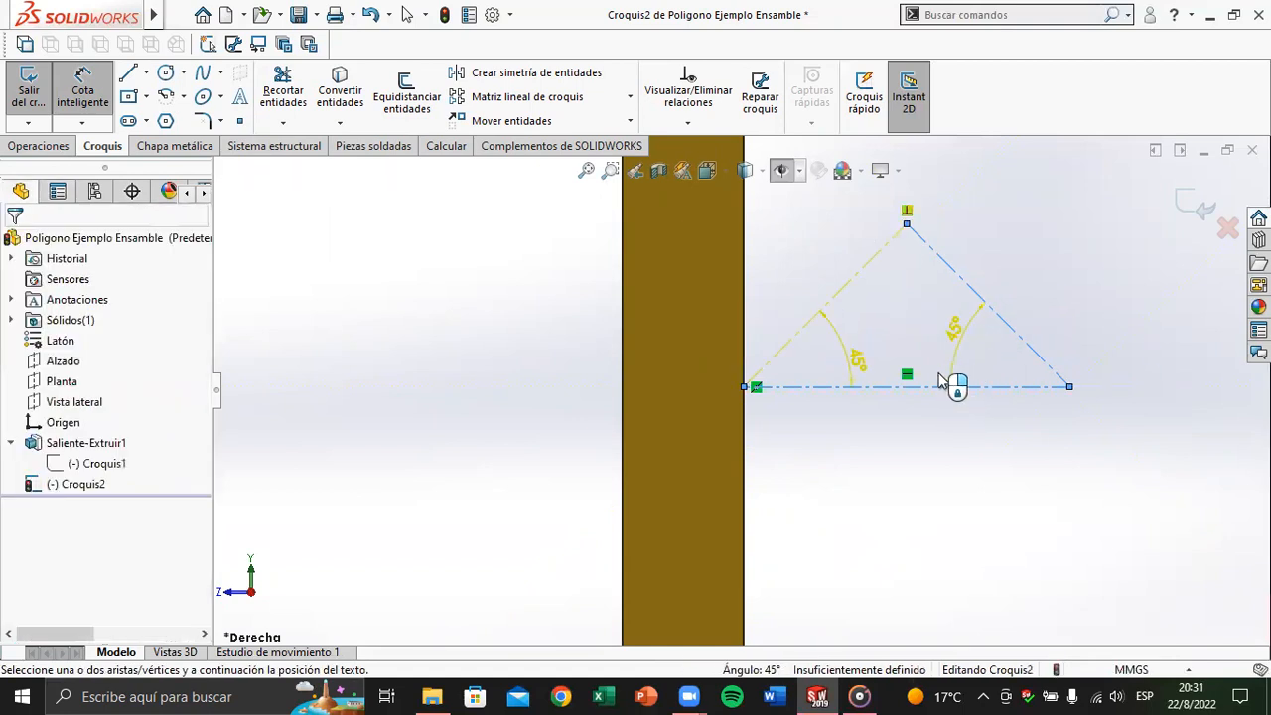
click(914, 294)
key(ctrl+z)
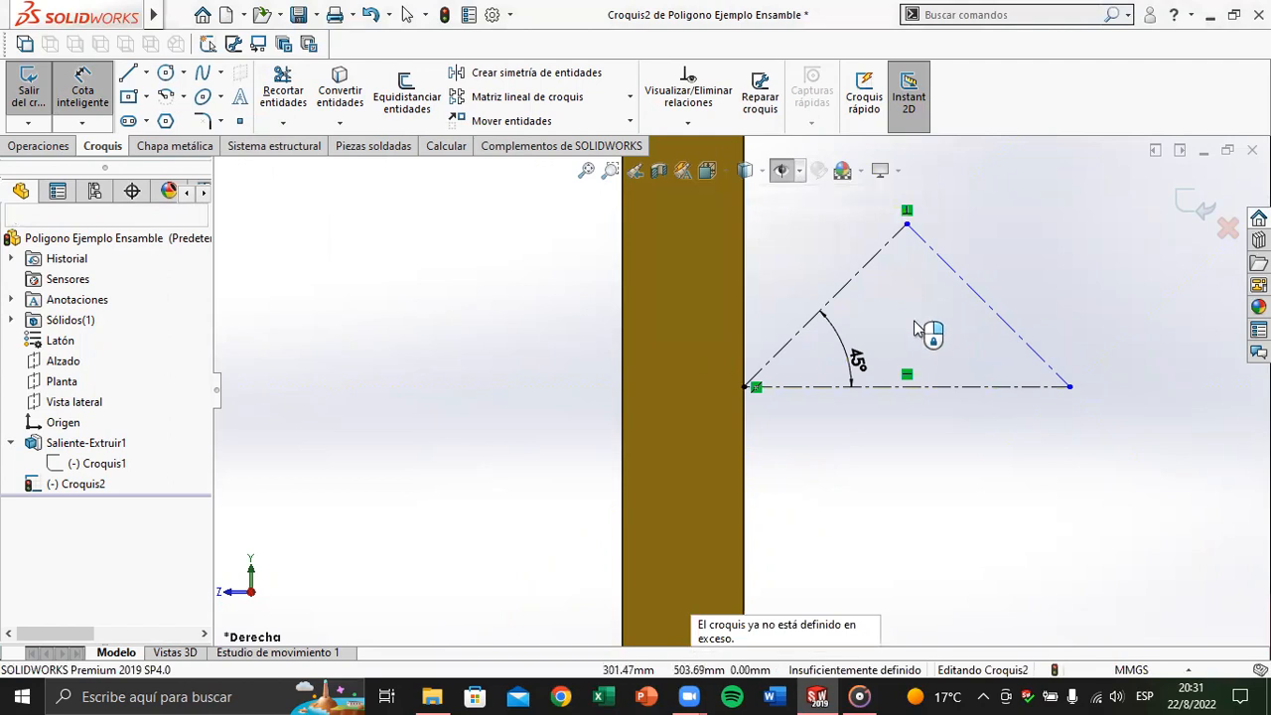
Step: Dimension the triangle's horizontal base as 500 mm and exit the sketch
middle_drag(914, 321, 902, 344)
scroll(900, 345, up, 2)
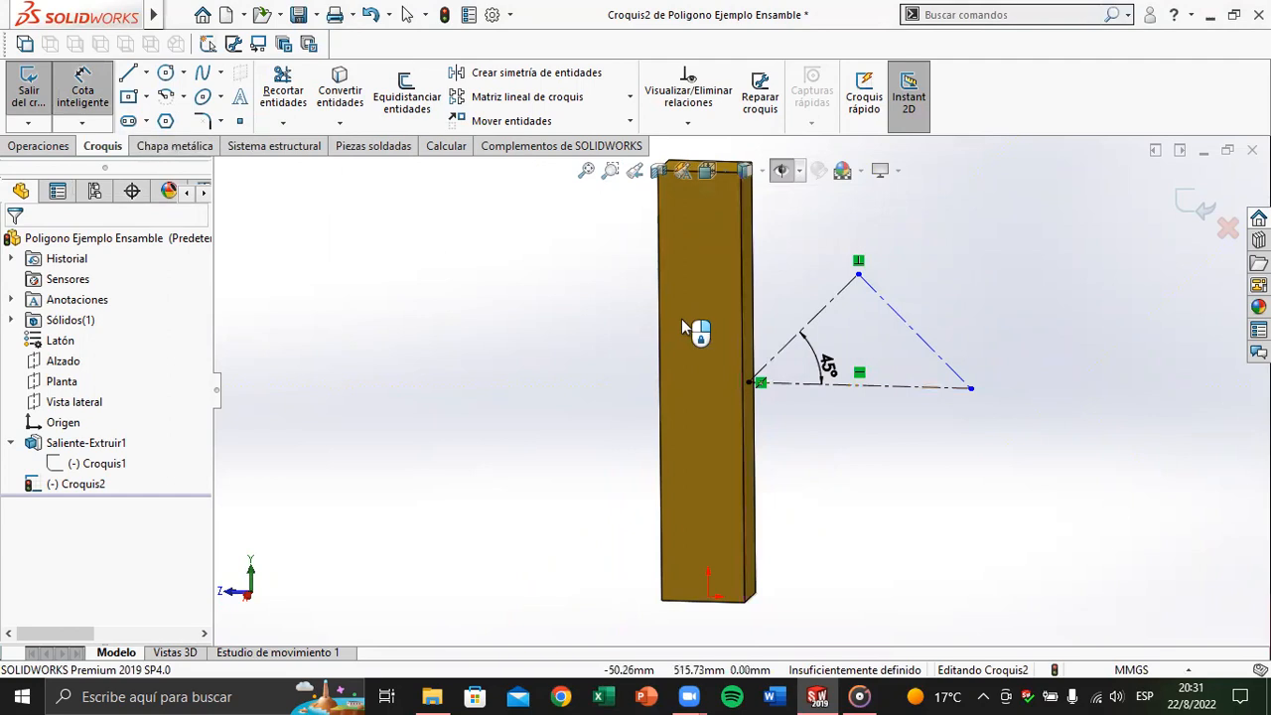
click(894, 385)
click(889, 462)
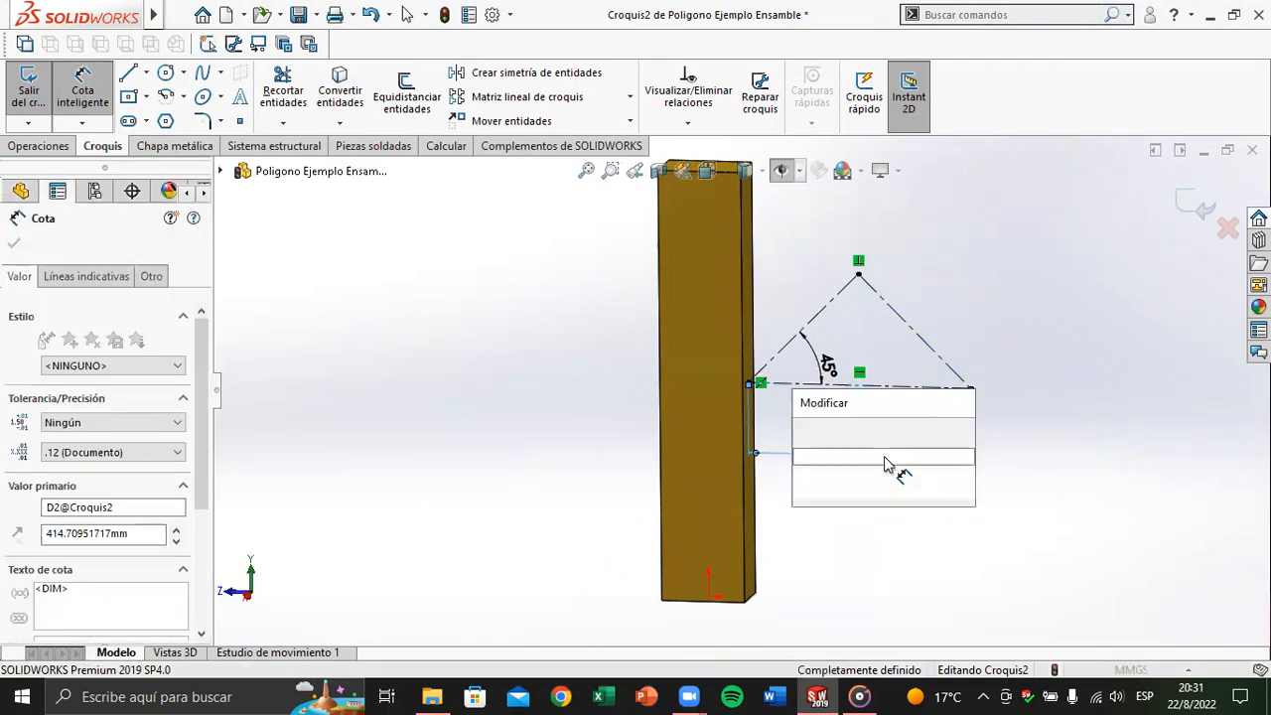
key(Return)
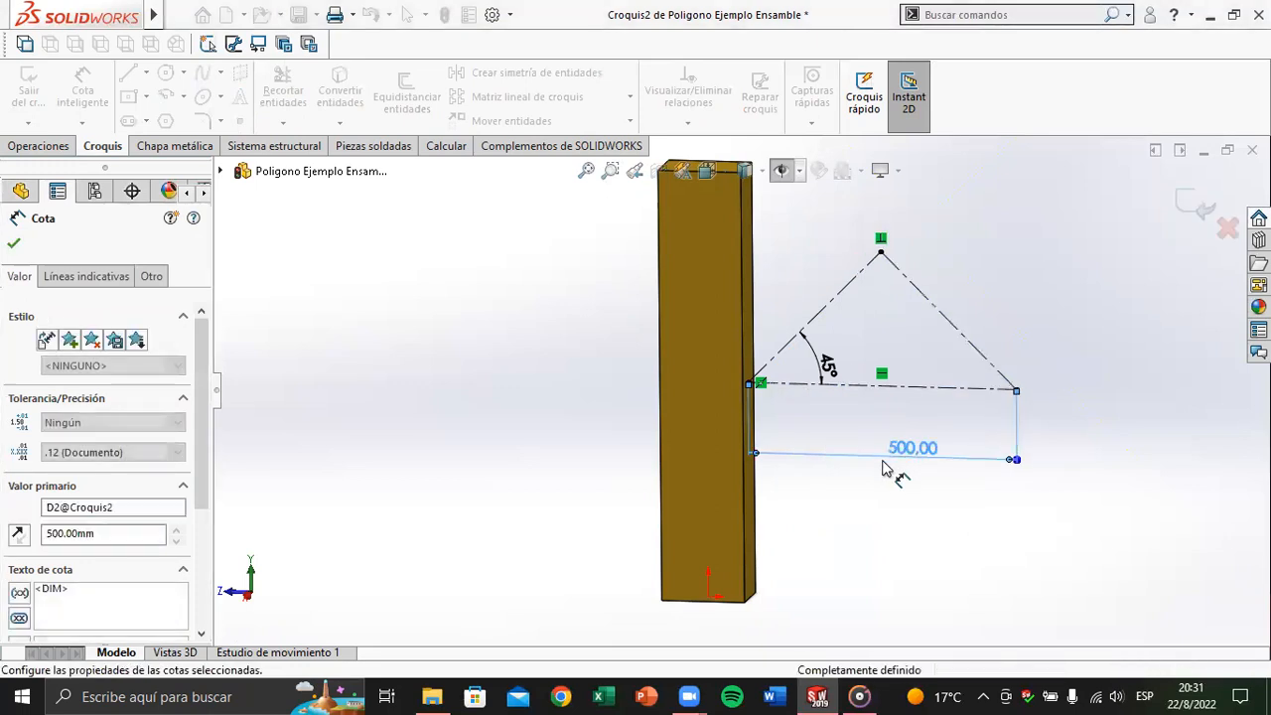
click(14, 246)
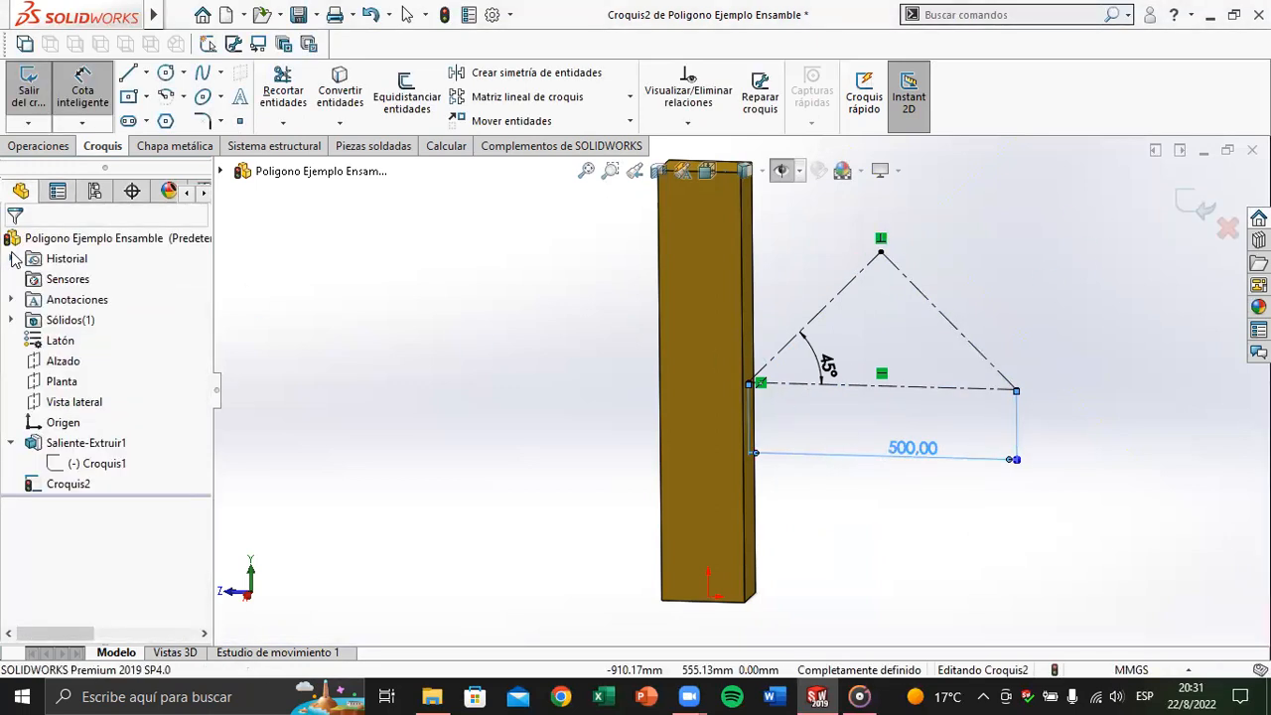
click(1191, 202)
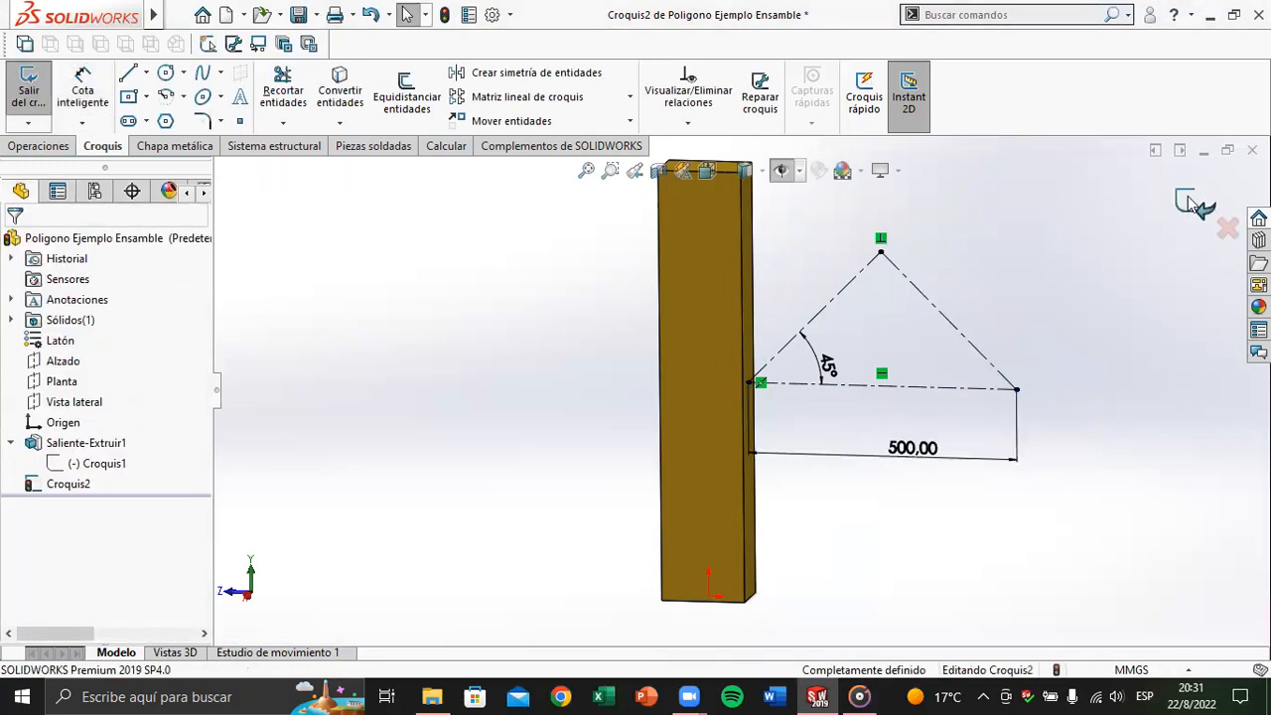
click(69, 485)
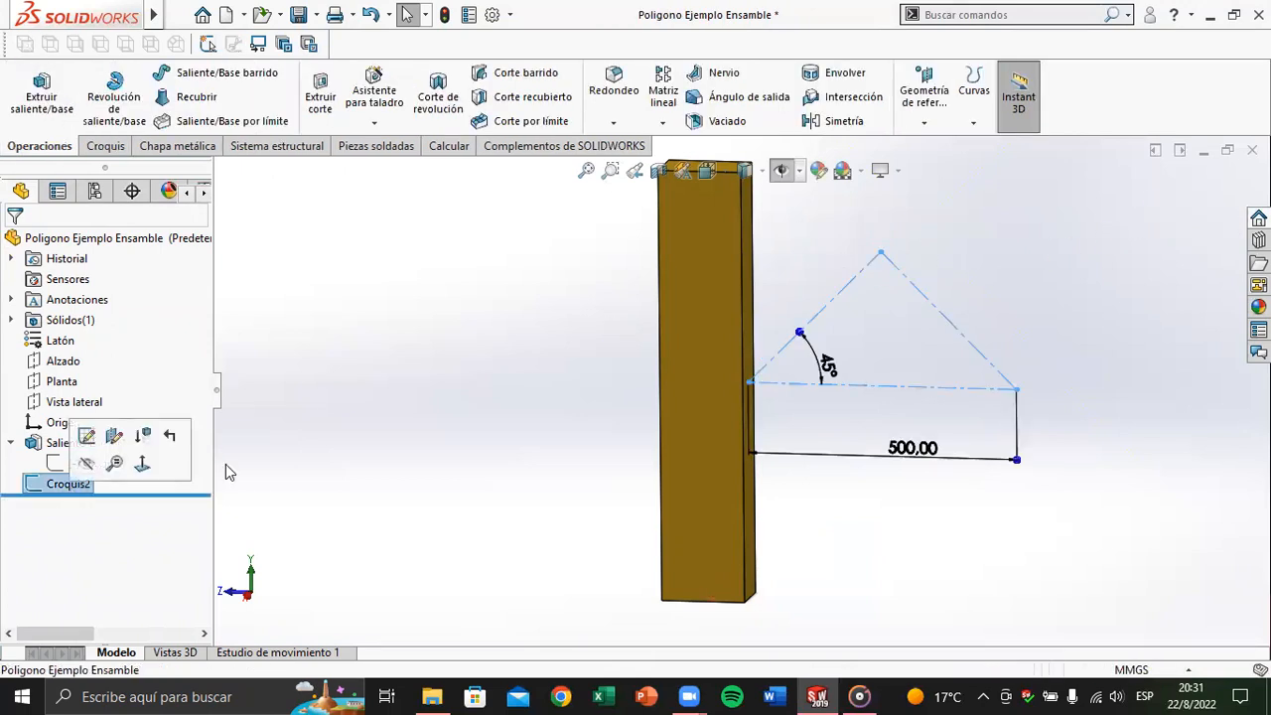
click(583, 384)
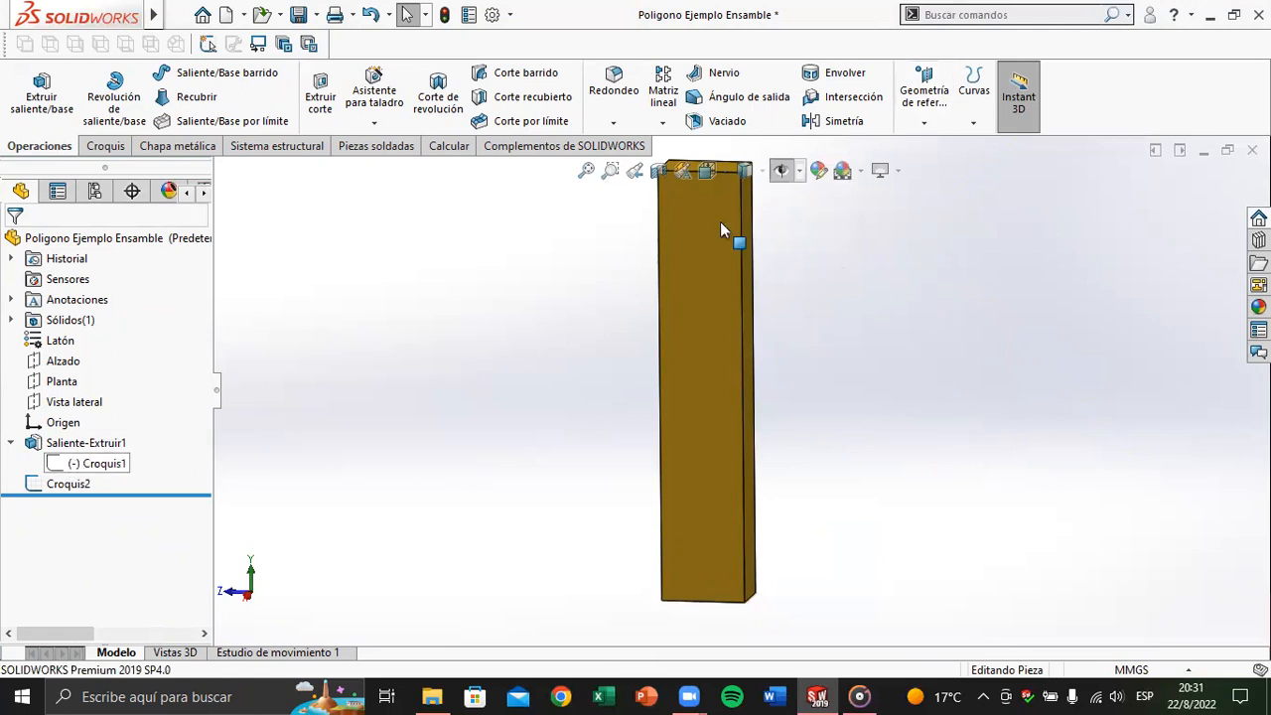
click(923, 122)
click(936, 147)
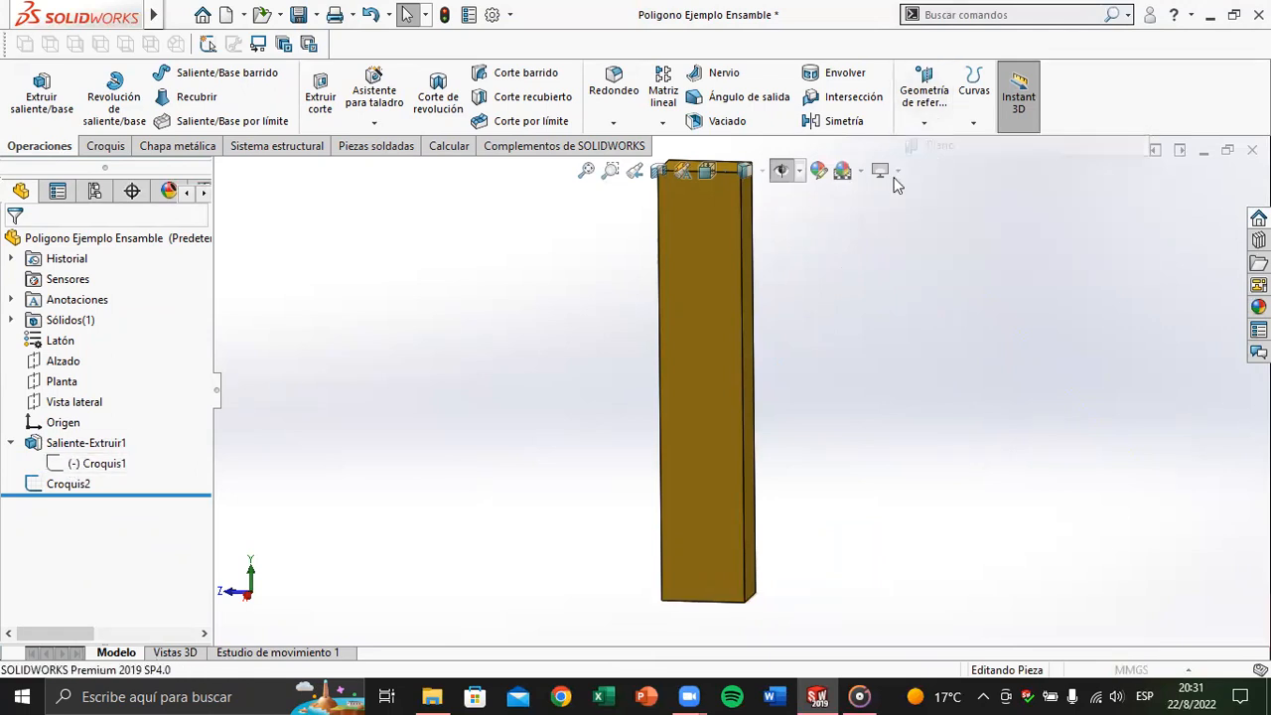
click(220, 171)
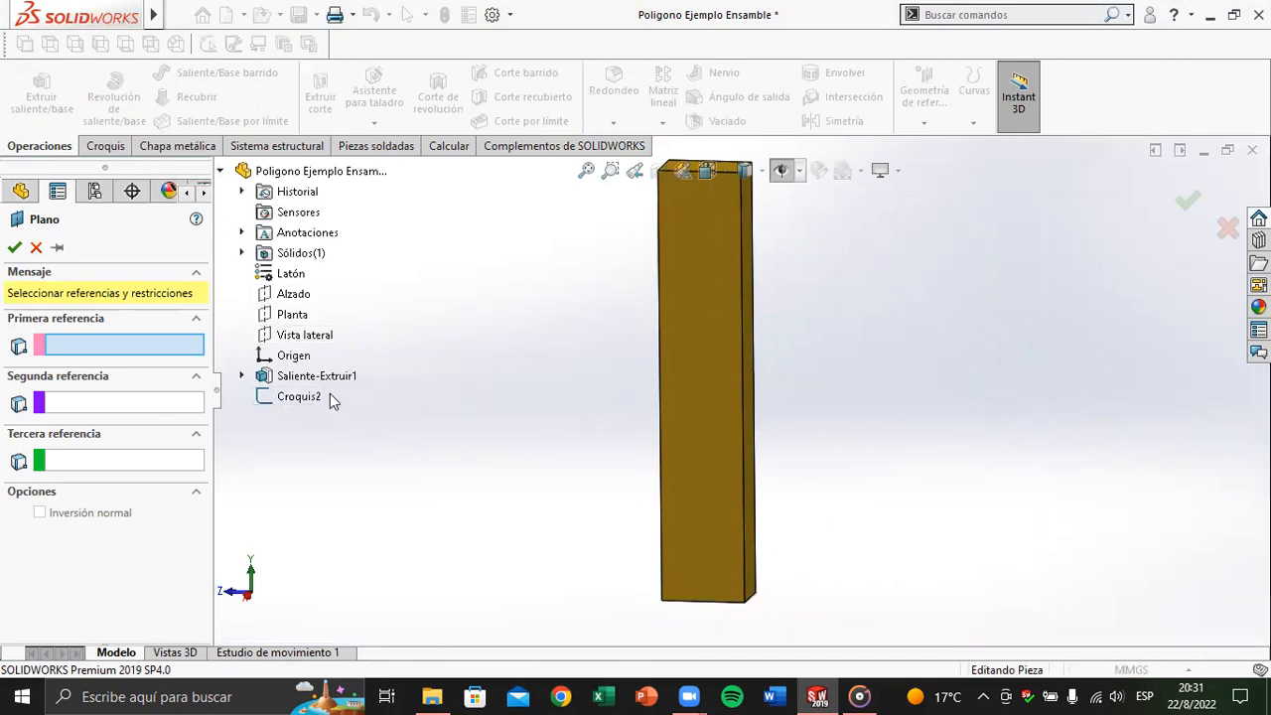
right_click(304, 400)
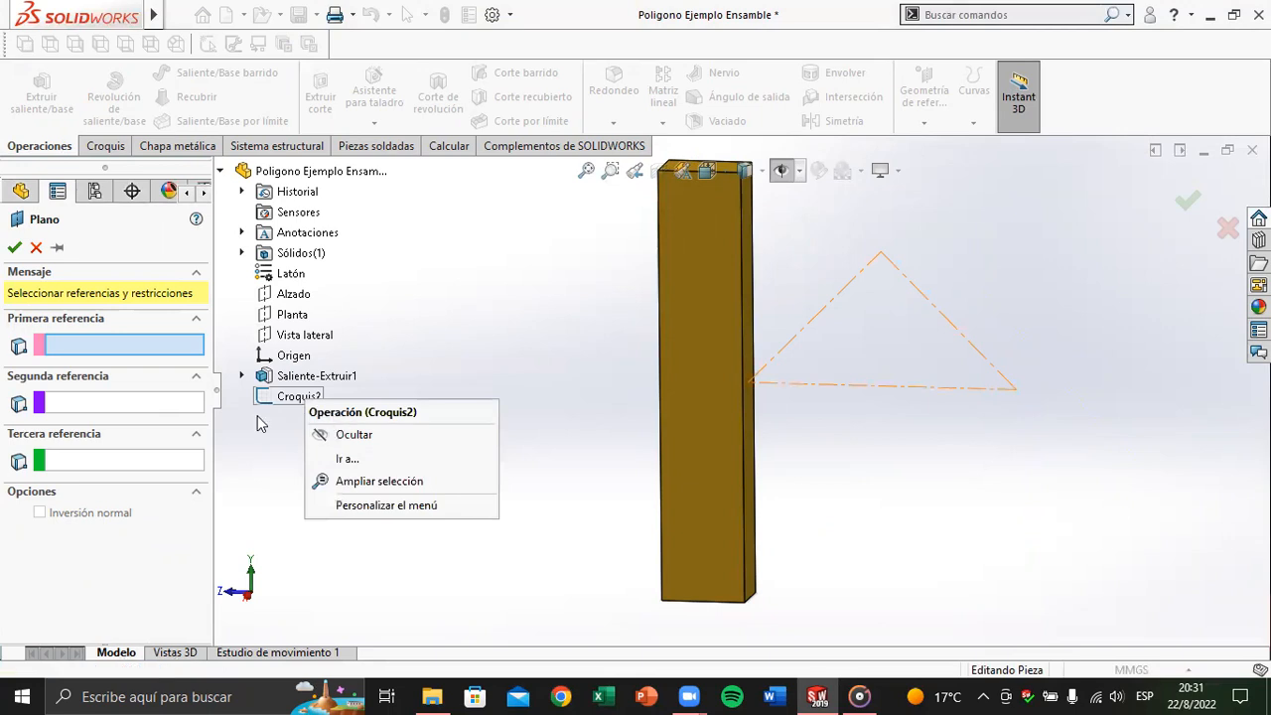
click(914, 286)
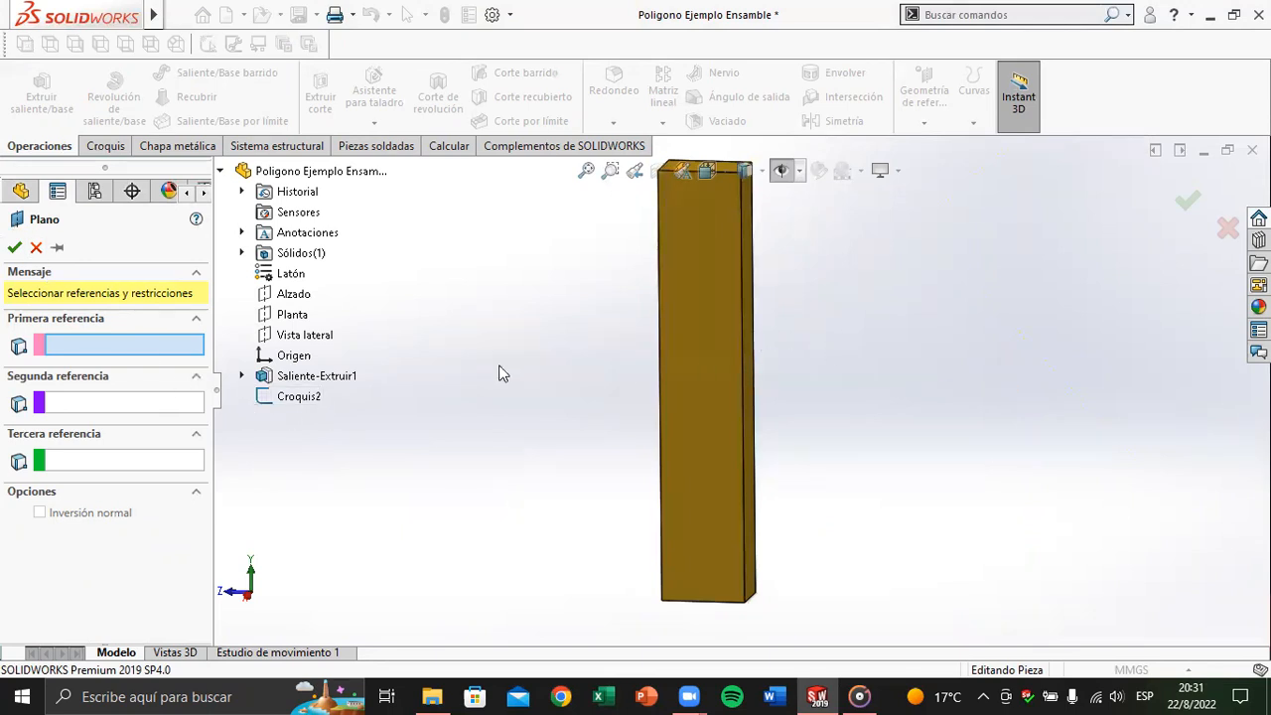
click(37, 248)
Step: Reopen the triangle sketch for editing, and switch its base to a solid line and back to construction geometry
click(67, 484)
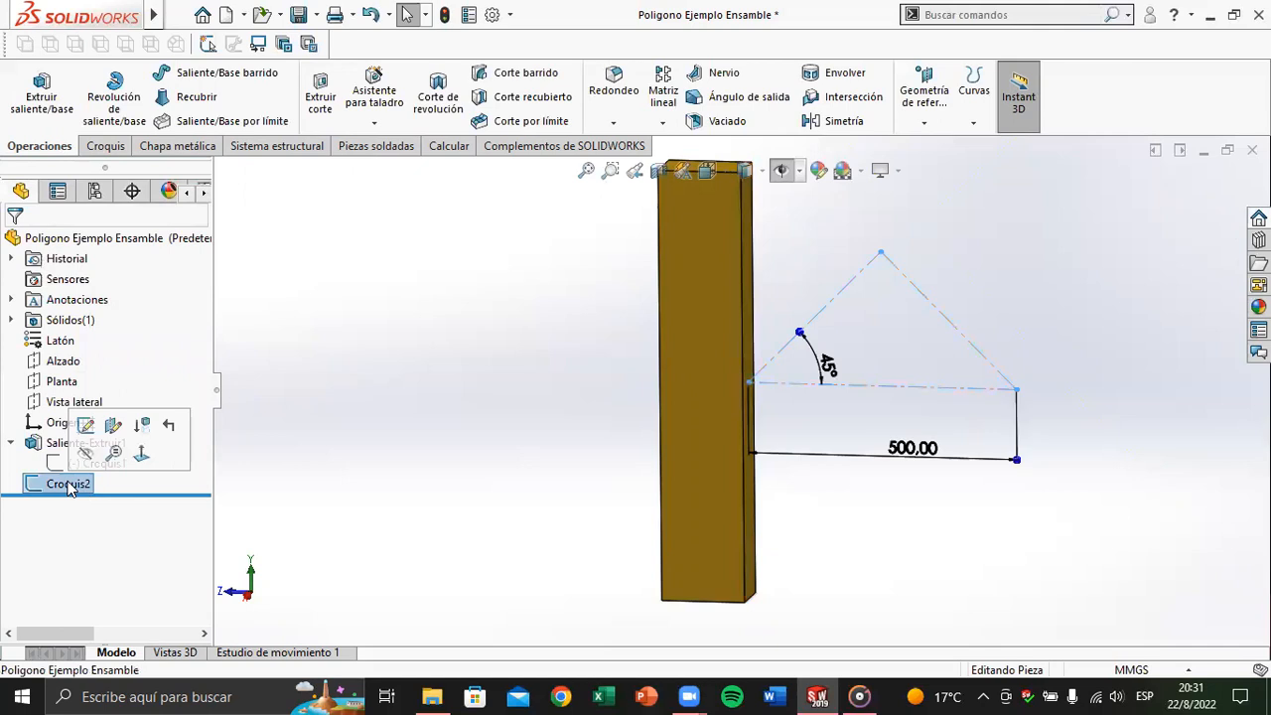
click(84, 431)
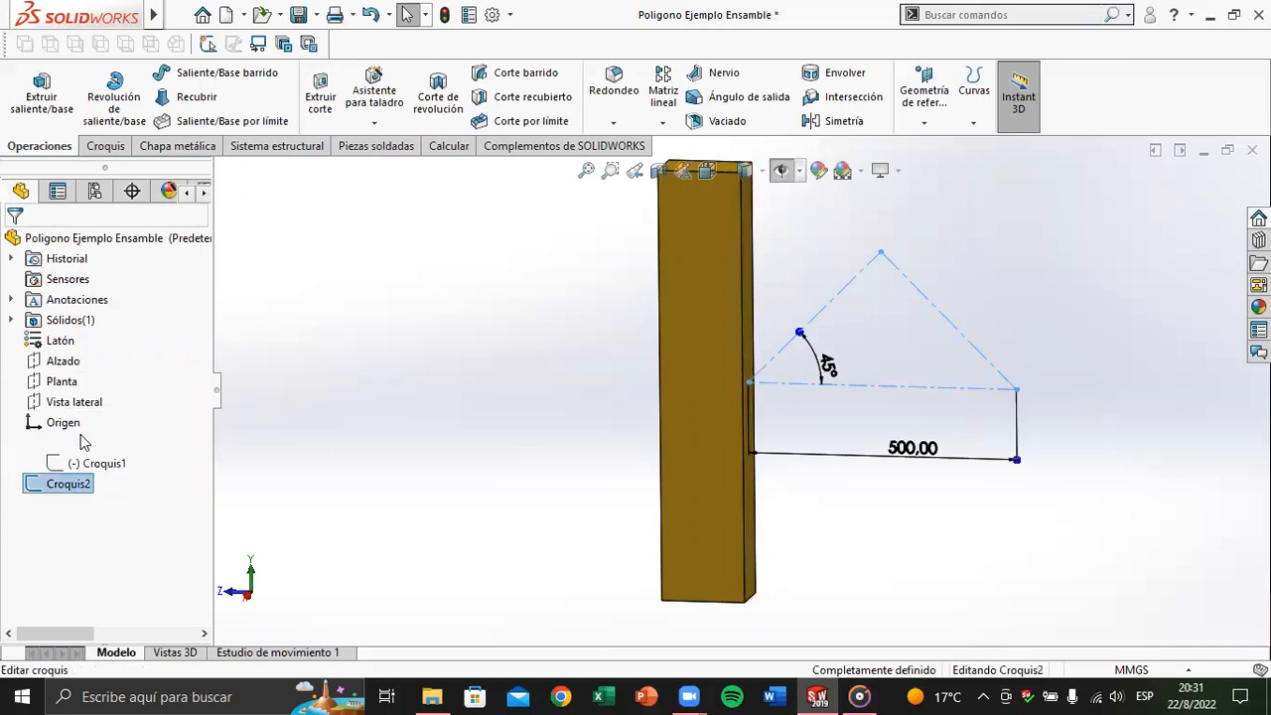
click(925, 393)
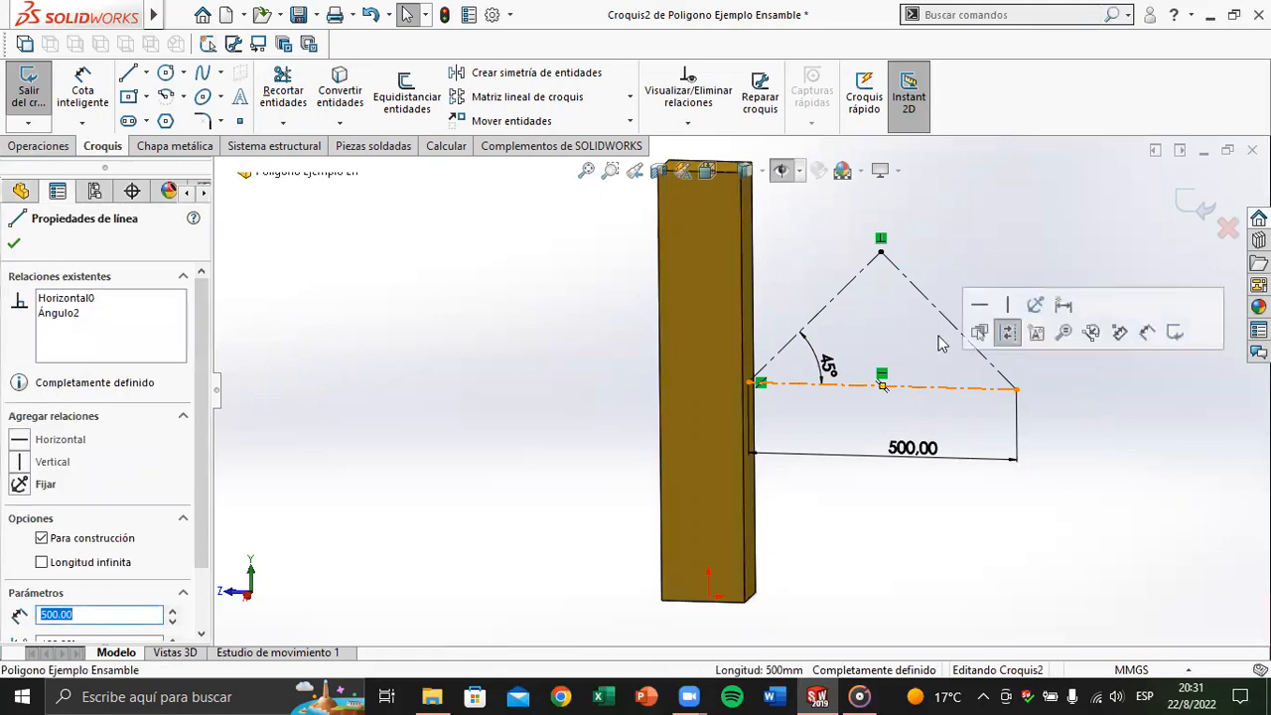
click(1013, 341)
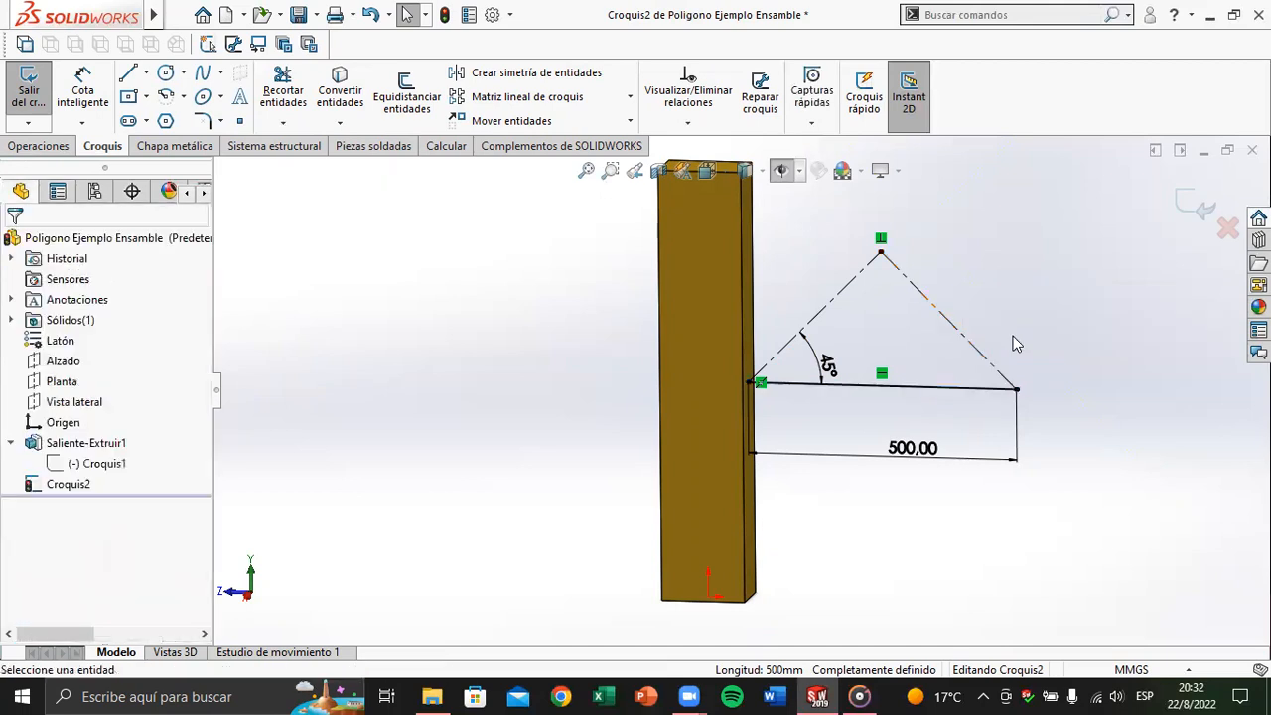
click(962, 389)
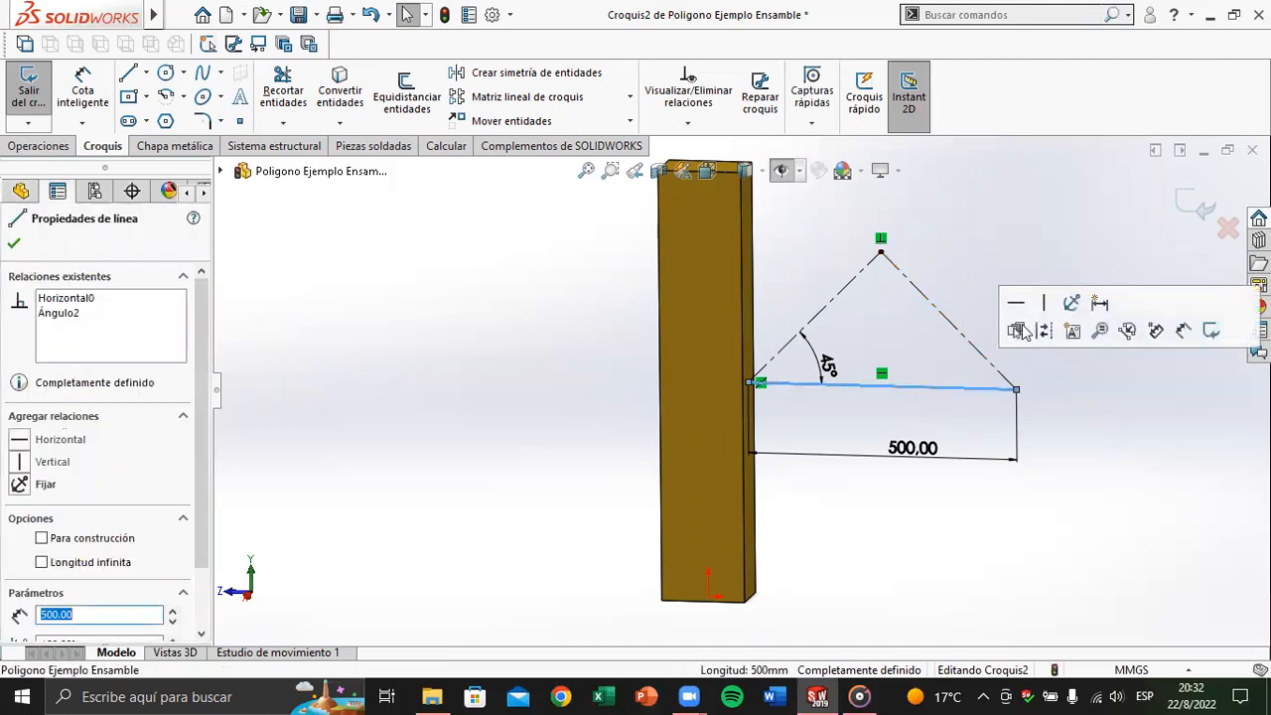
click(1051, 327)
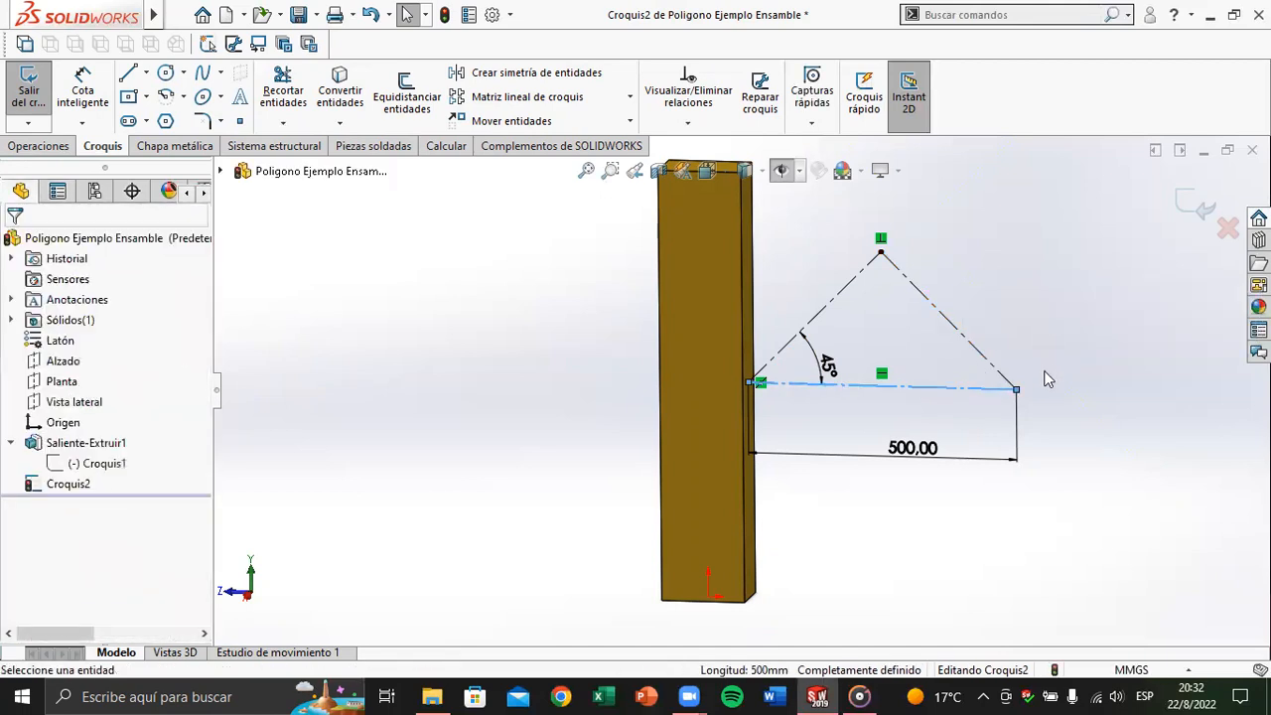
Step: Convert the triangle's base and the sloping side that starts at the bar to solid lines, and exit the sketch
click(942, 388)
click(950, 322)
ctrl+click(847, 298)
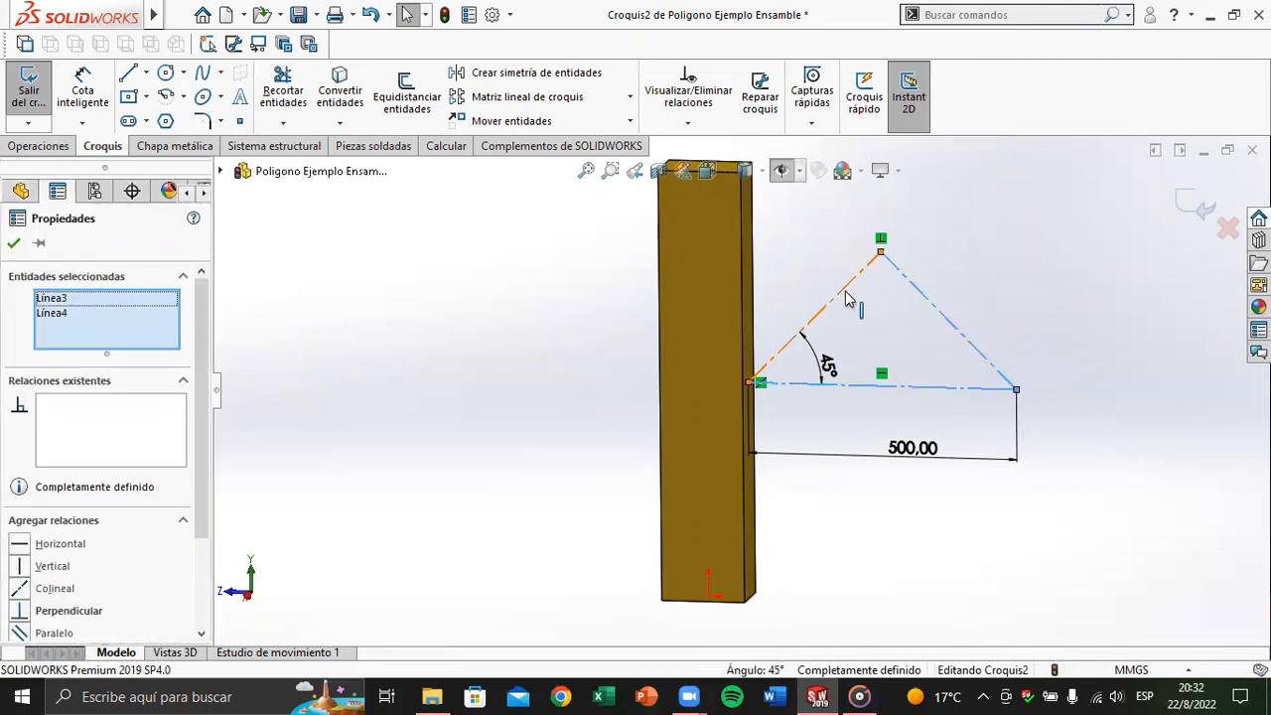
ctrl+click(923, 296)
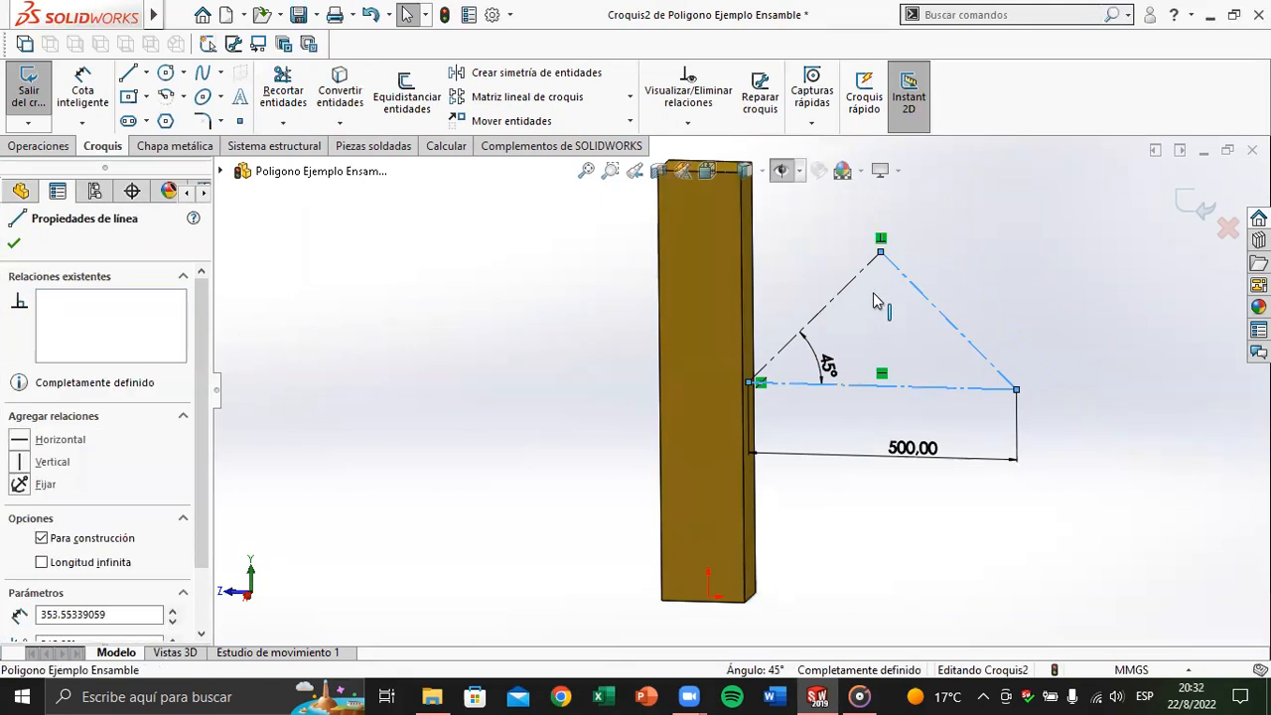
ctrl+click(847, 289)
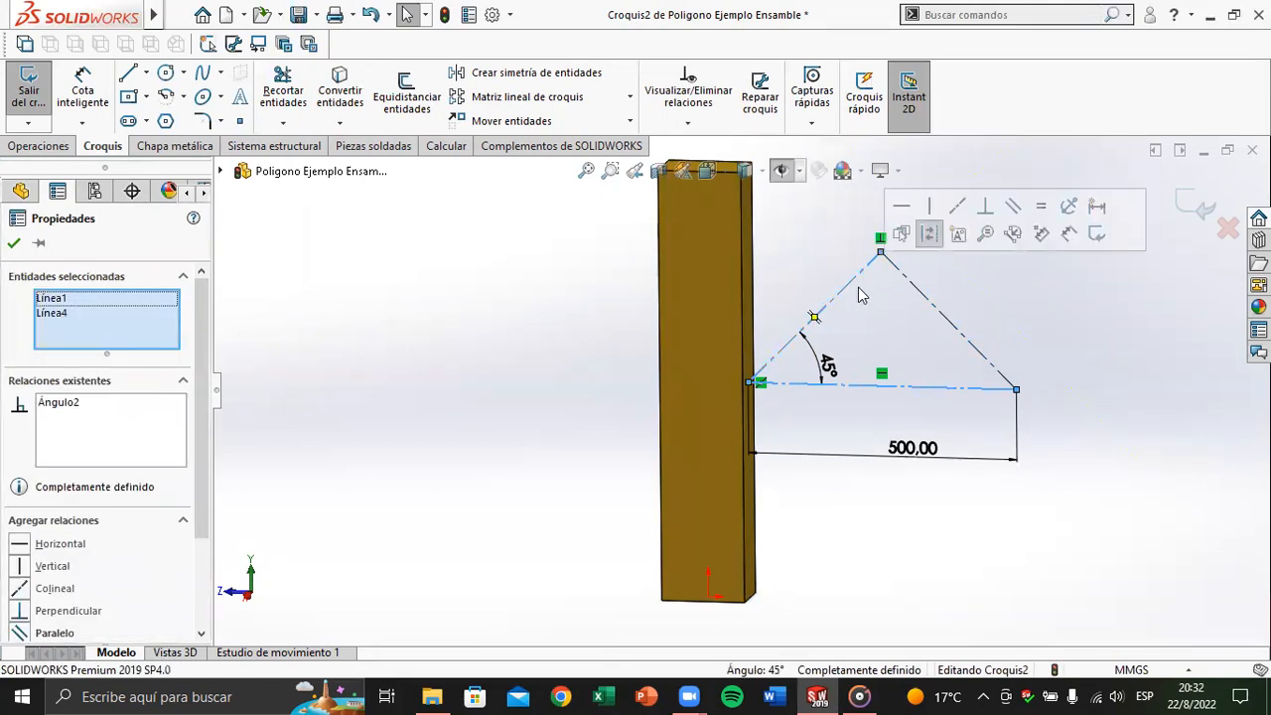
click(935, 238)
click(967, 281)
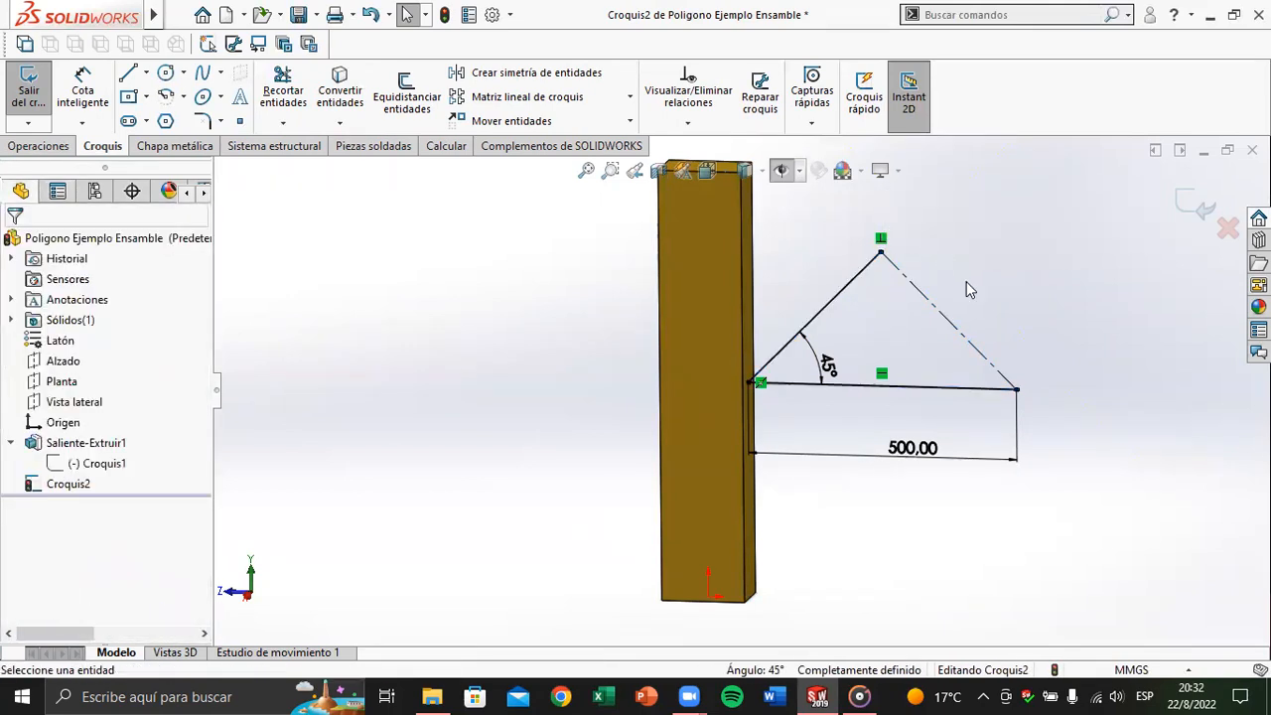
click(1195, 205)
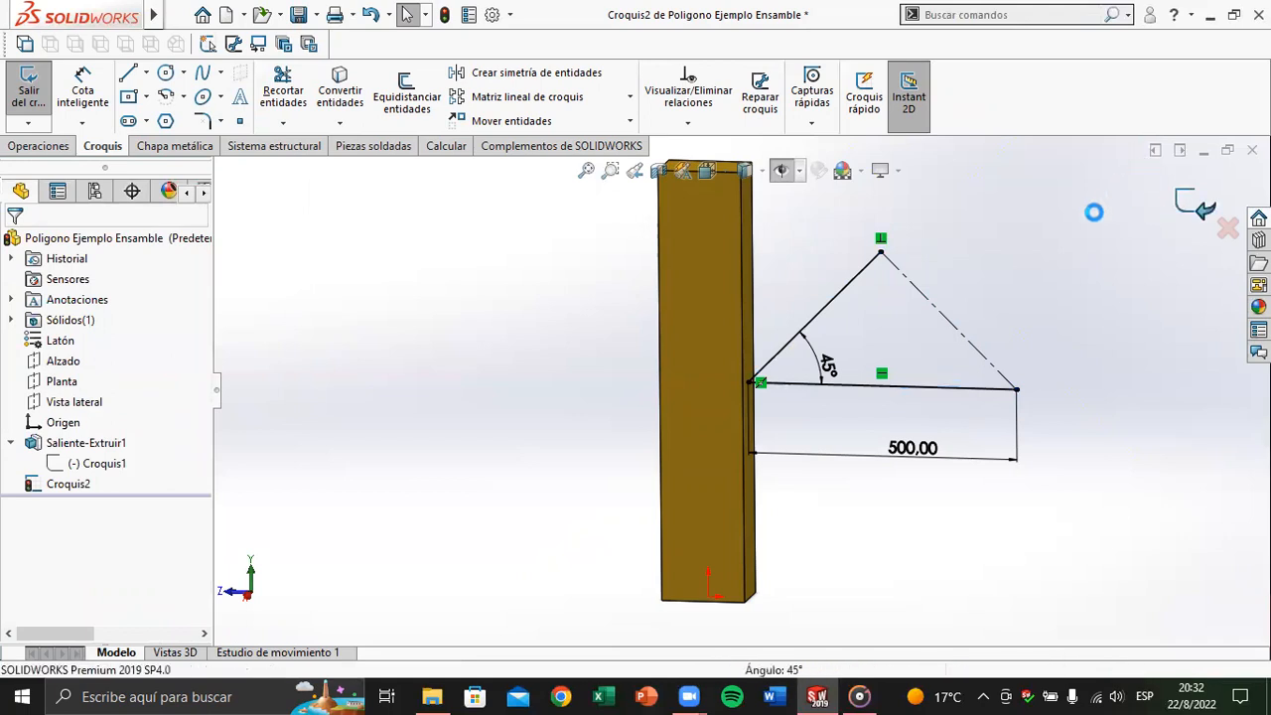
click(68, 484)
middle_drag(359, 439, 337, 449)
scroll(497, 404, up, 3)
click(504, 400)
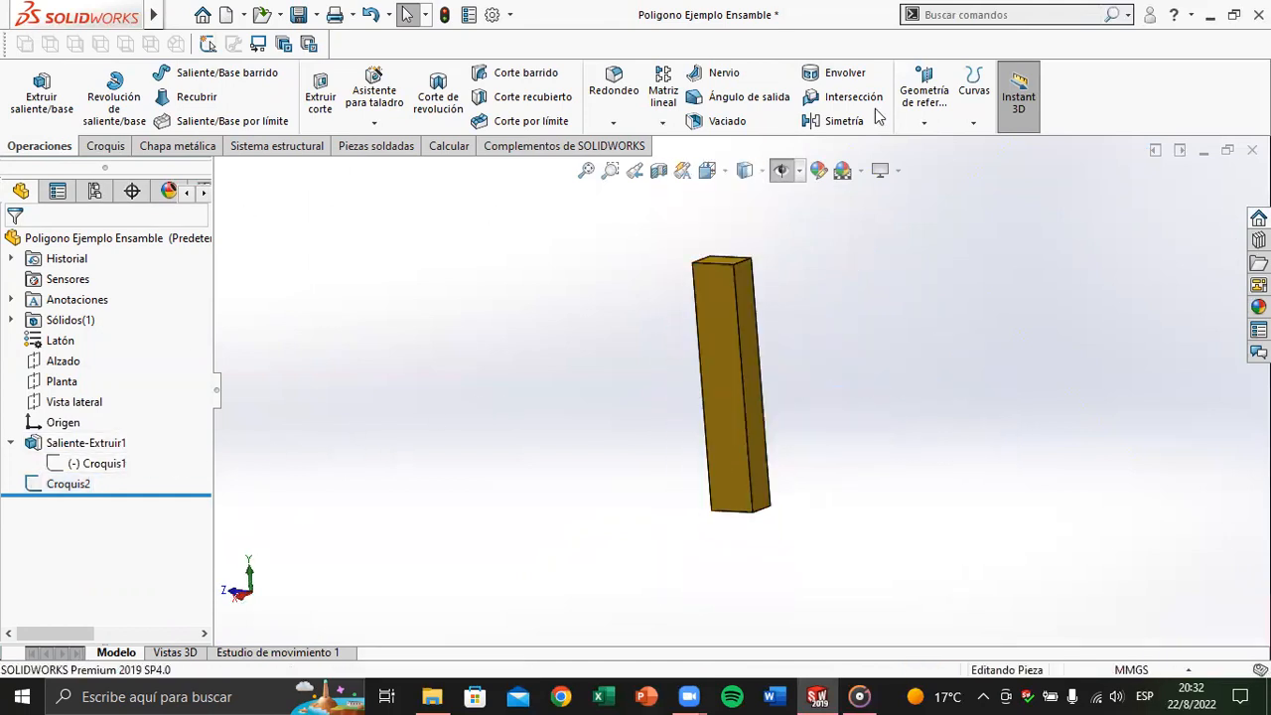
click(934, 119)
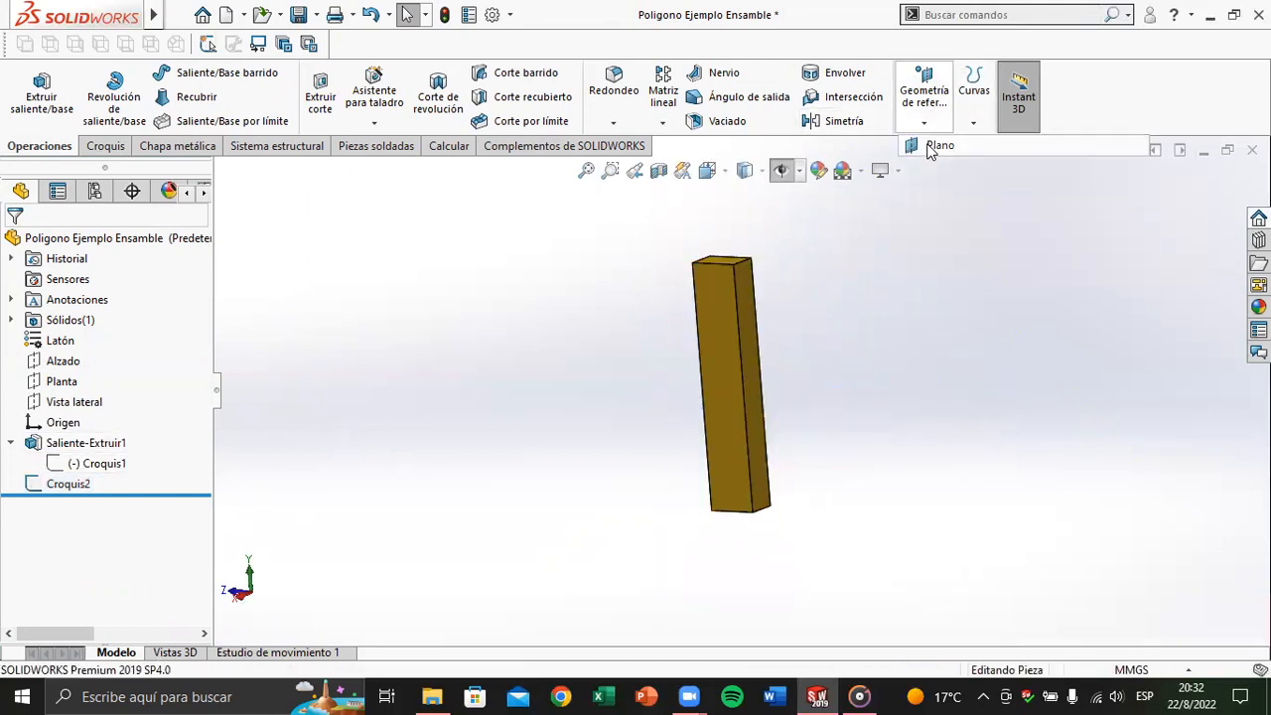
click(944, 141)
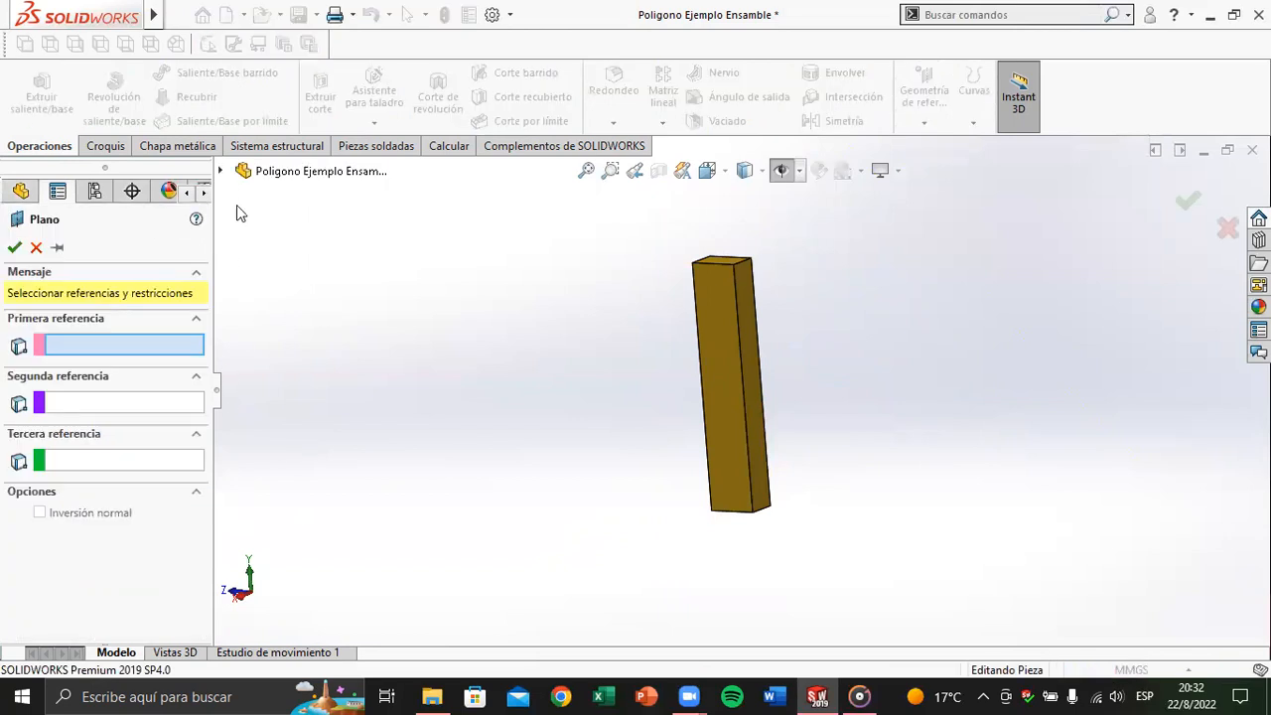
click(221, 170)
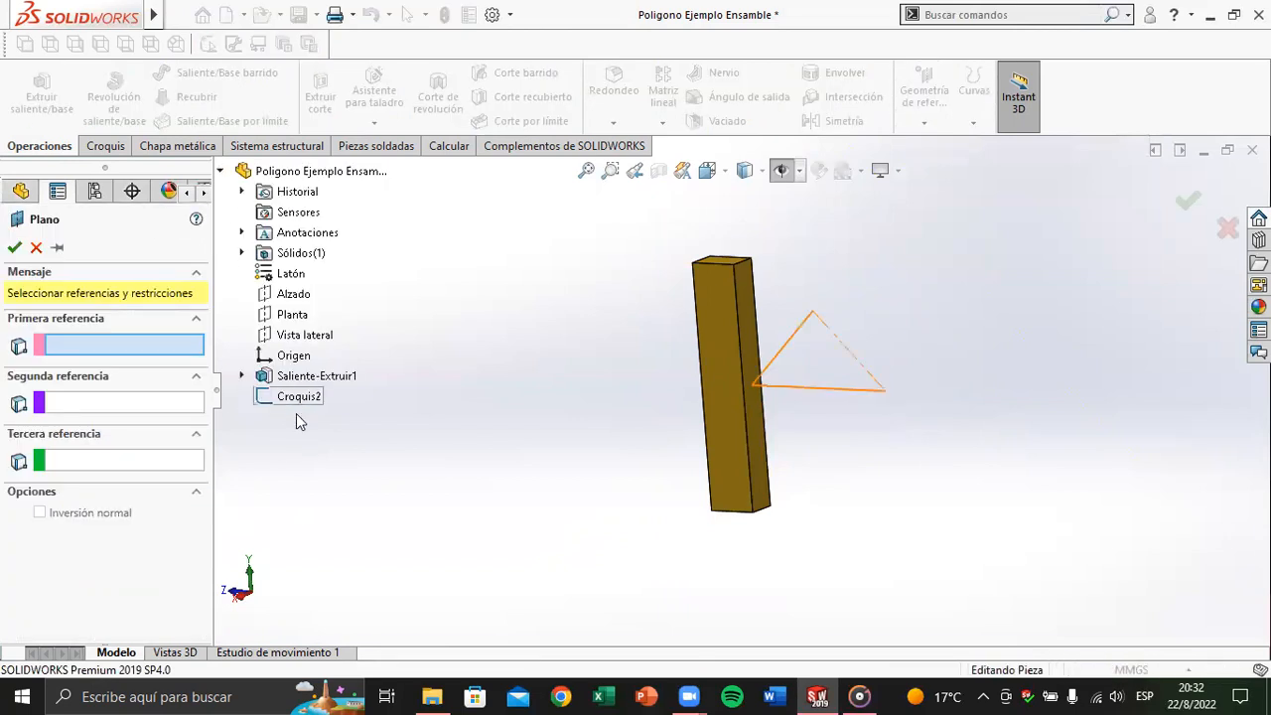
scroll(789, 355, down, 5)
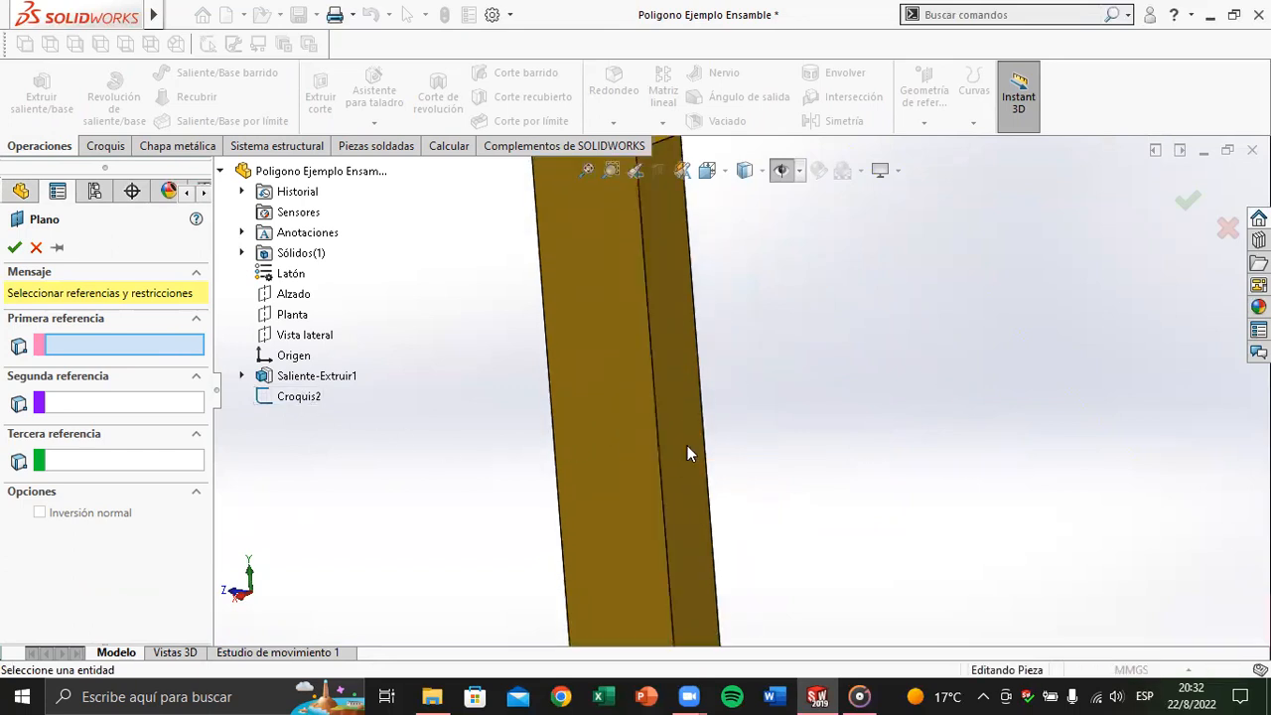
scroll(722, 413, up, 3)
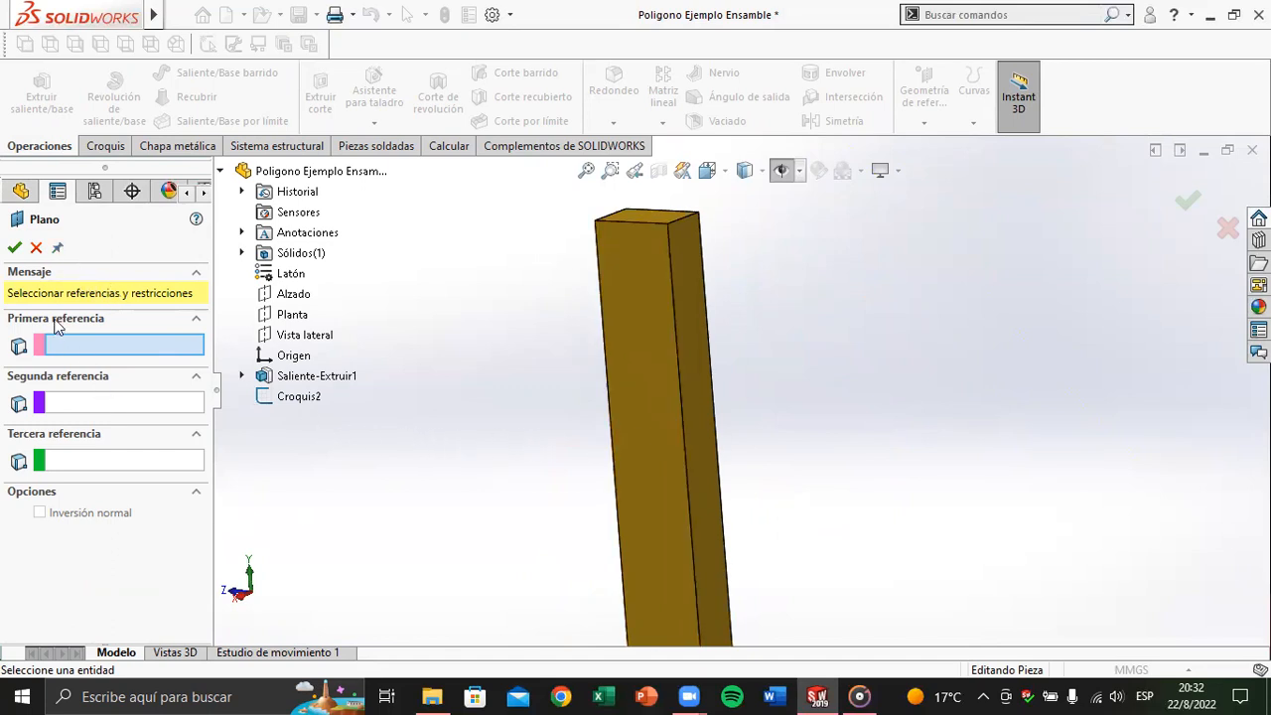
click(36, 248)
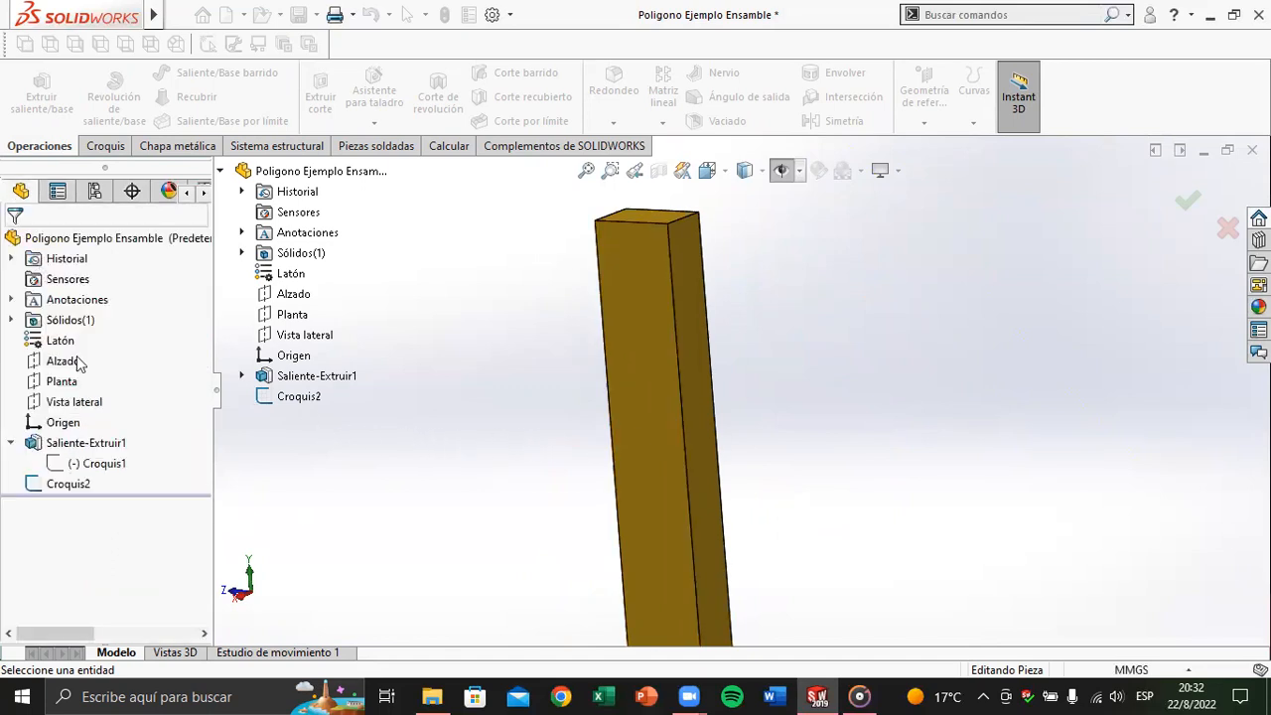
Step: Reopen the triangle sketch for editing and place a sketch point on the triangle's apex
click(80, 484)
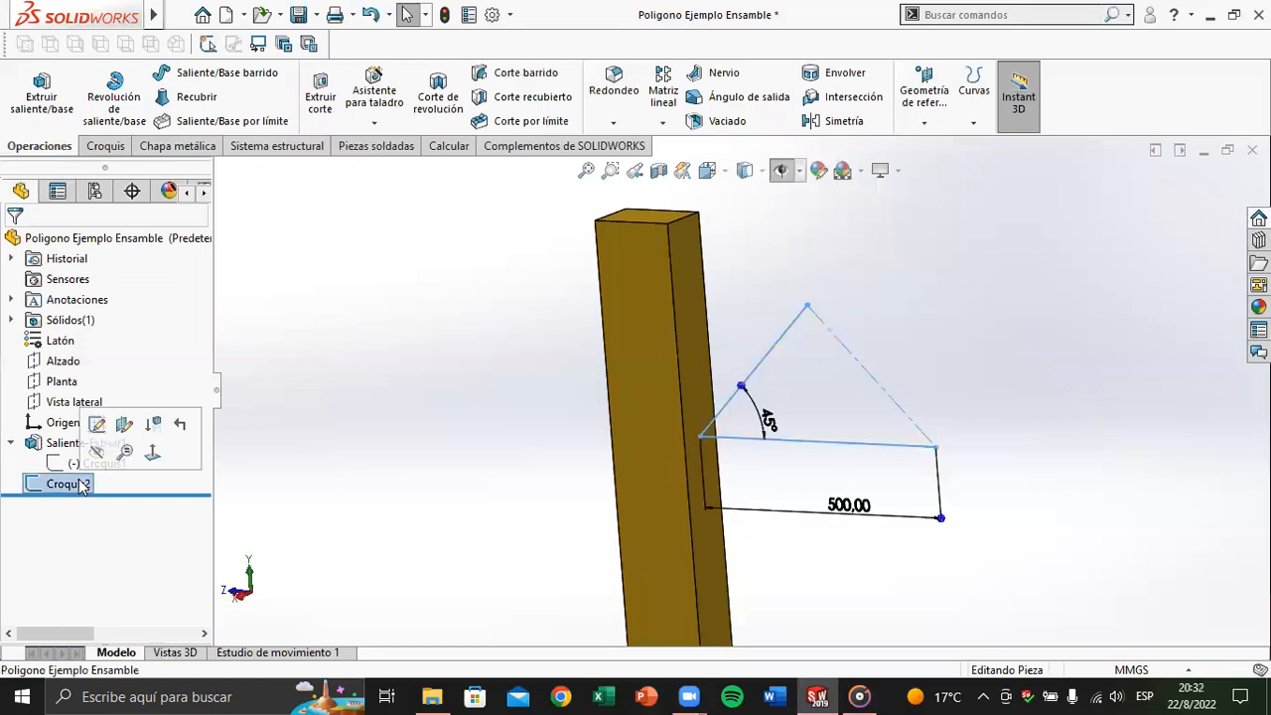
click(96, 424)
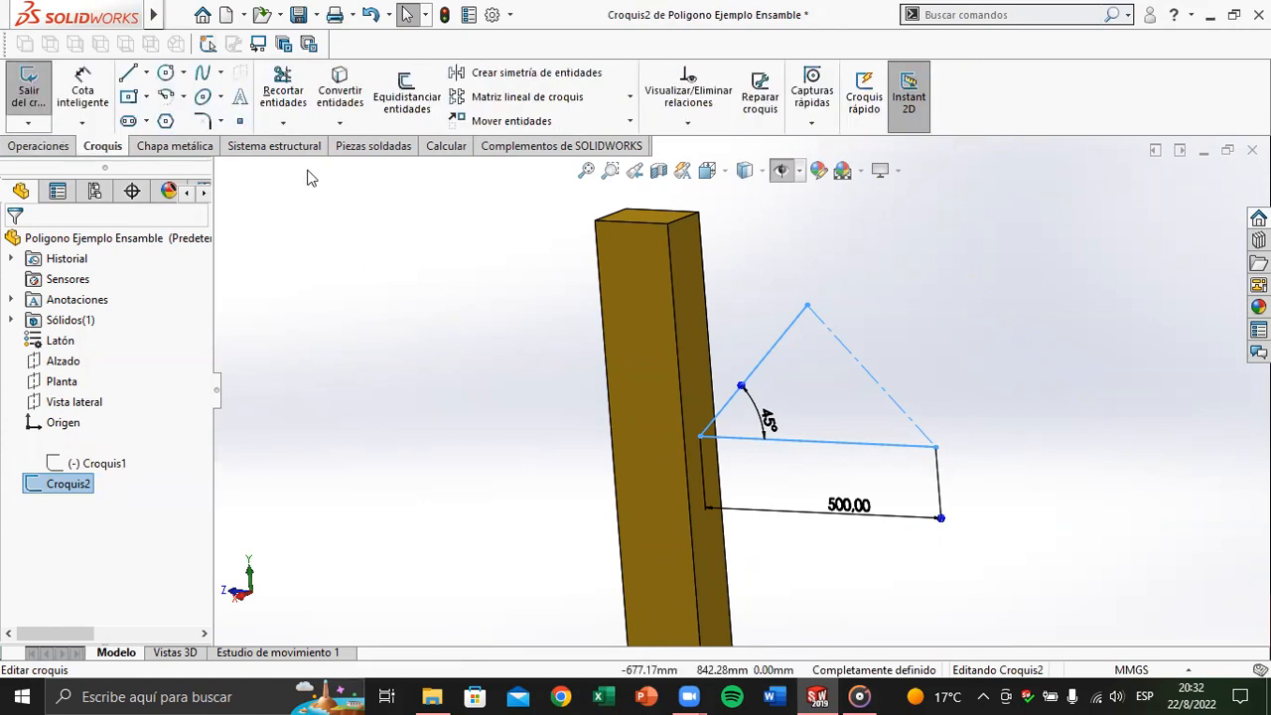
click(807, 305)
key(Escape)
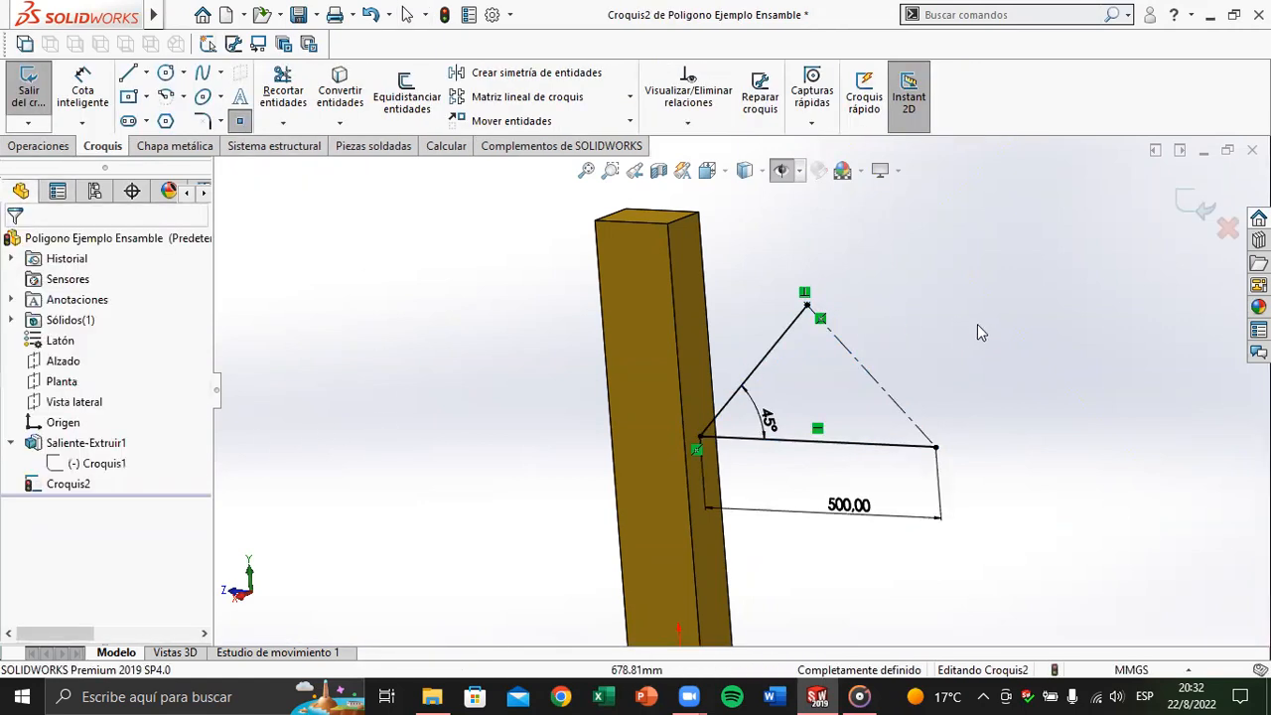
Step: Exit the triangle sketch and select it in the model
click(1199, 206)
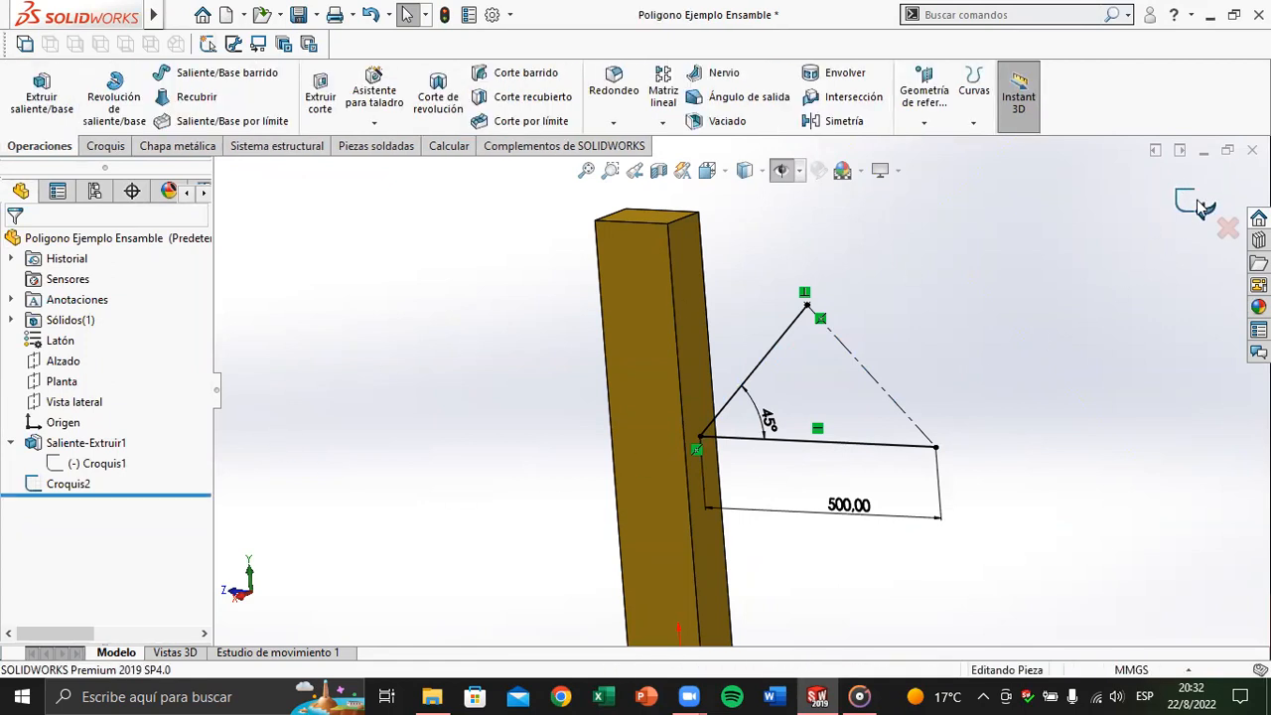
click(60, 484)
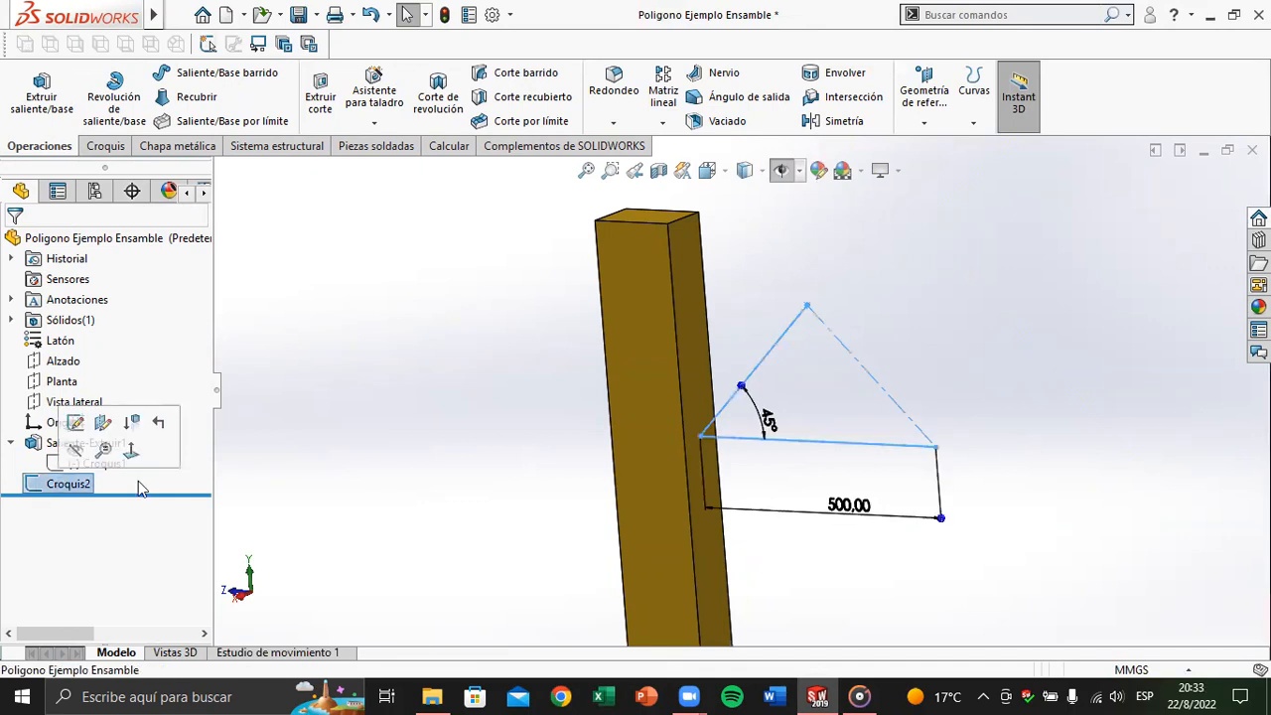
mouse_move(666, 466)
middle_down()
mouse_move(736, 397)
mouse_move(675, 523)
mouse_move(661, 513)
middle_up()
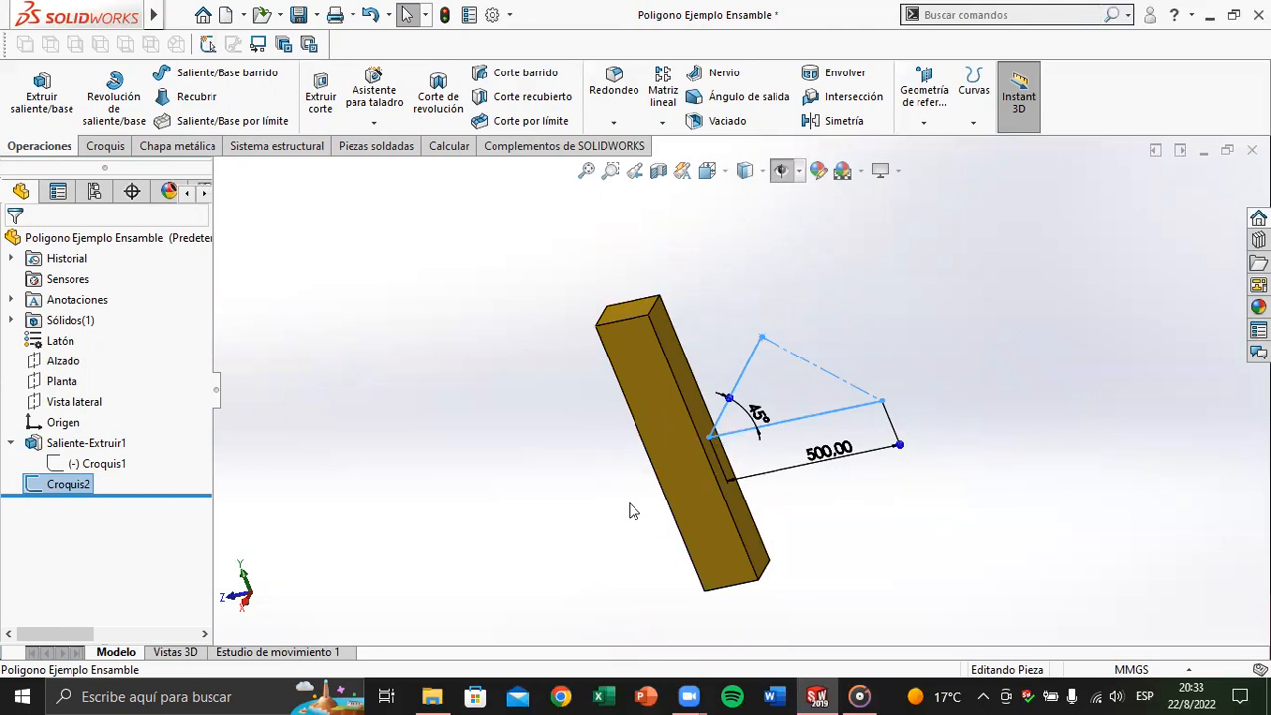
Step: Create a new sketch on the bar's long face by converting the triangle sketch's solid lines, and exit it
click(657, 449)
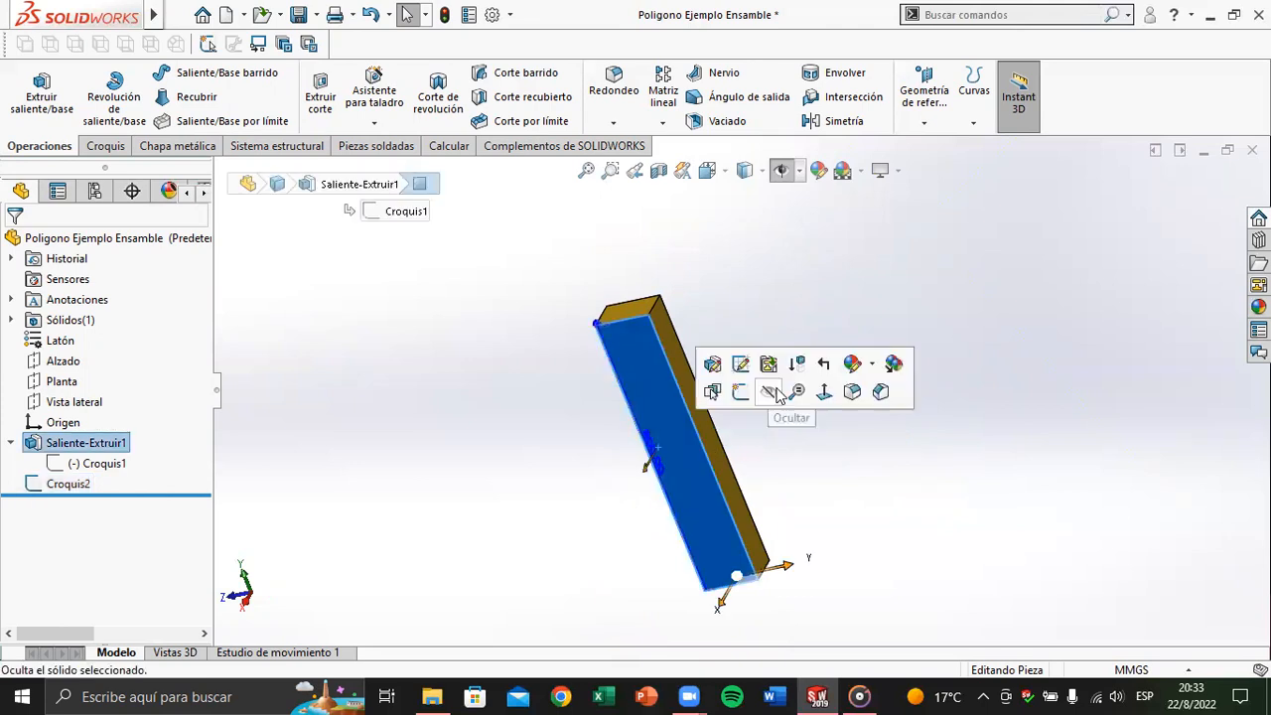
click(740, 391)
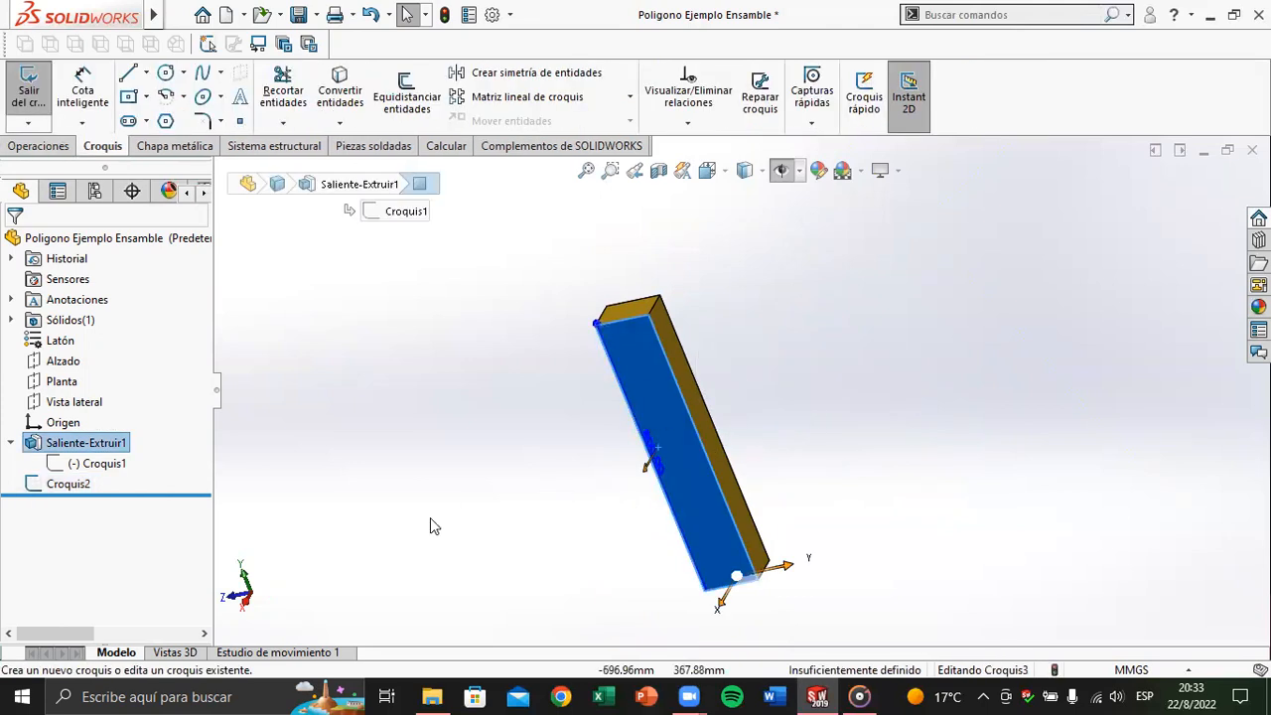
click(90, 484)
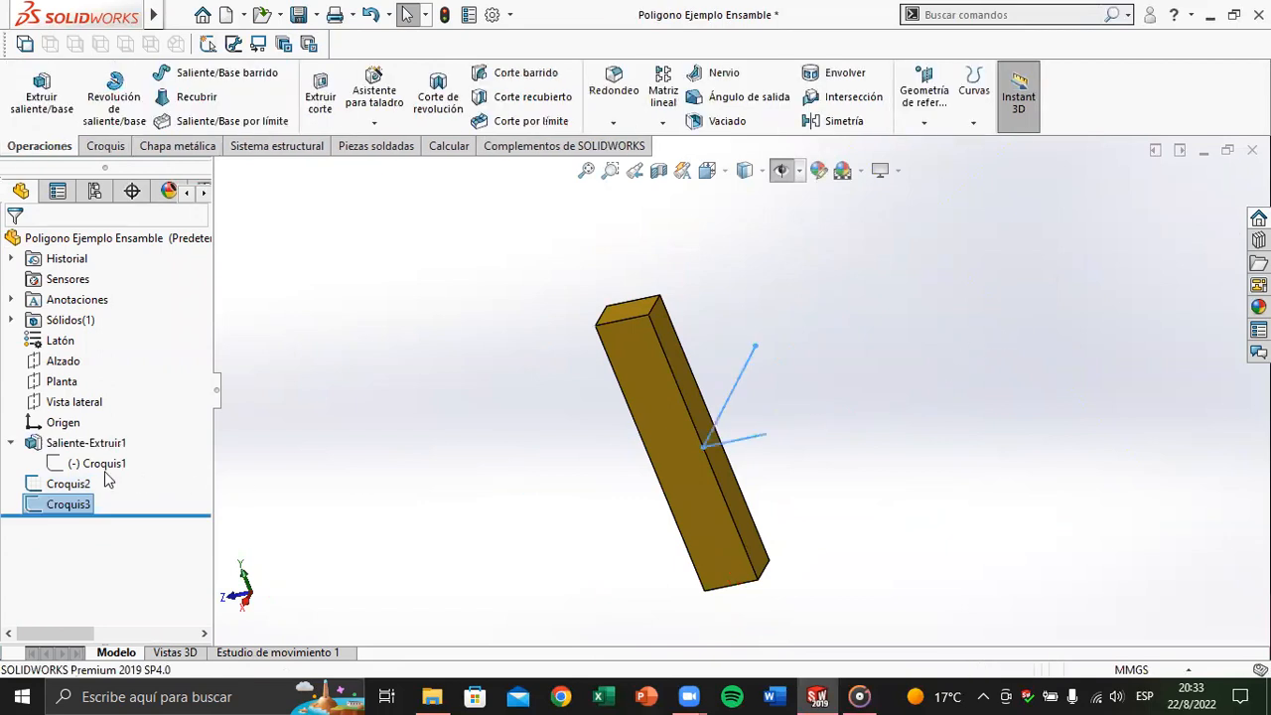
Step: Try to make the hidden sketches show by toggling the display of the sketch grid and sketch relations
click(801, 171)
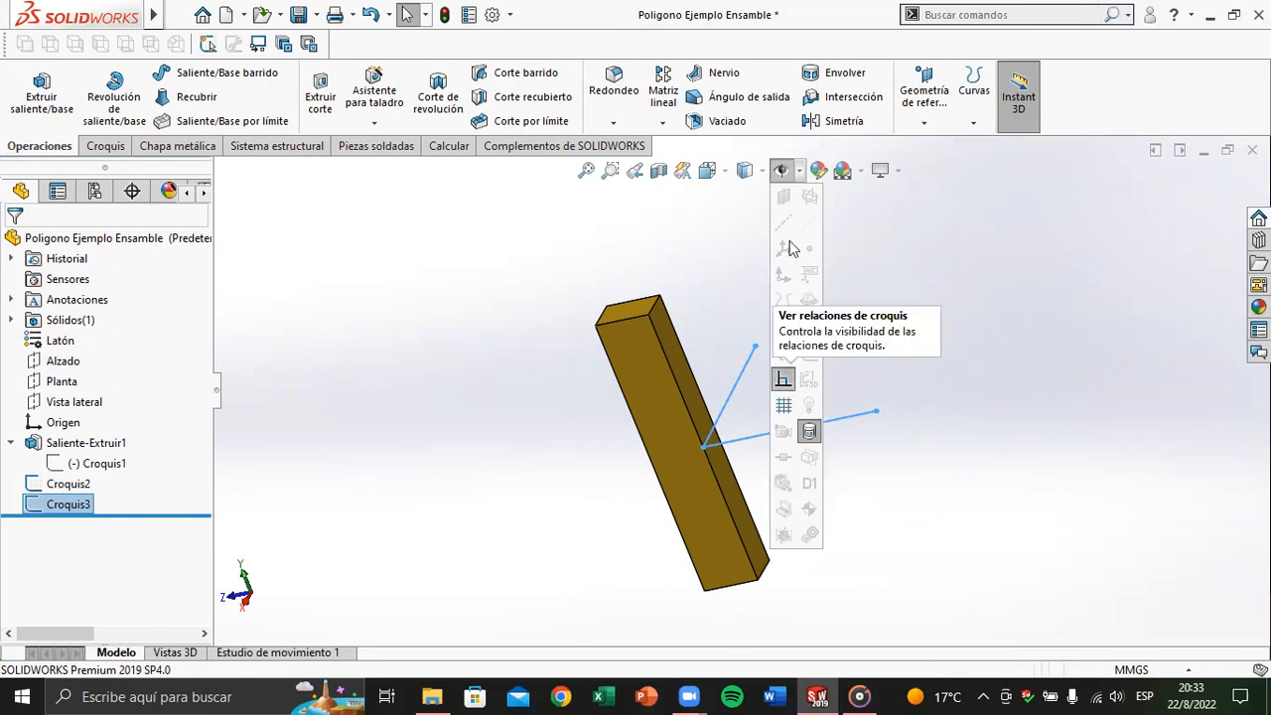
click(784, 171)
click(814, 218)
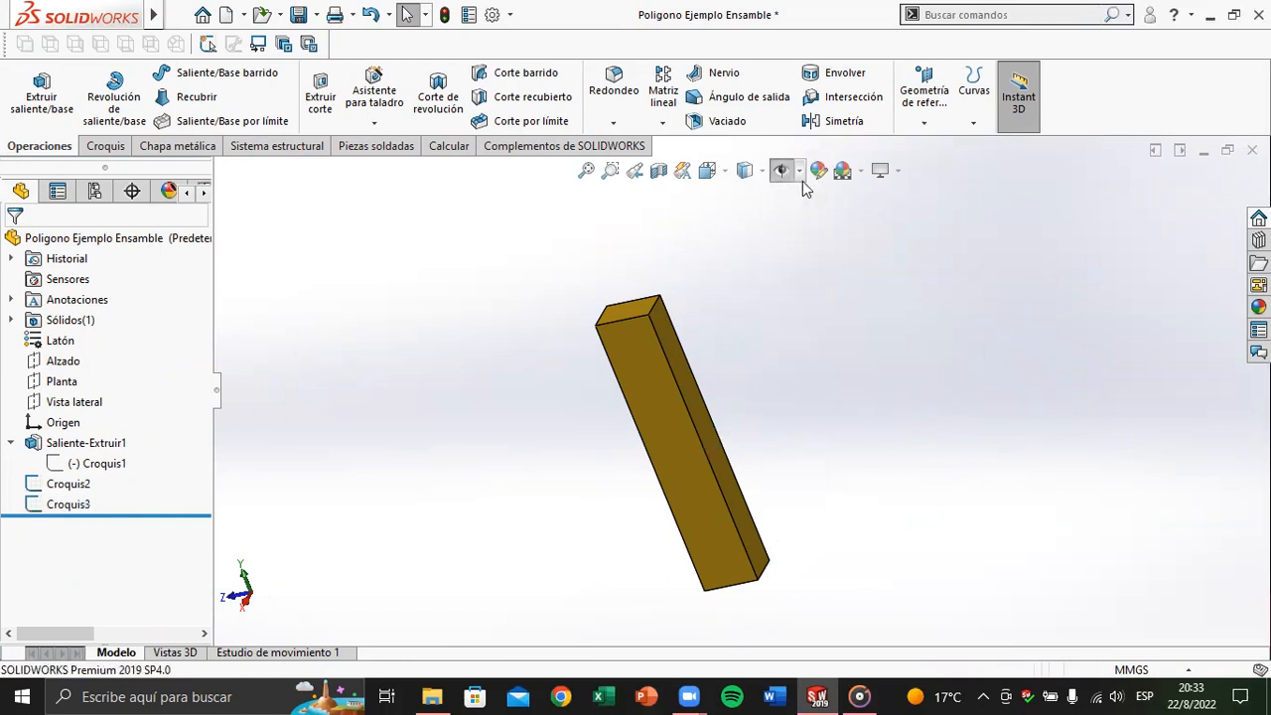
click(799, 172)
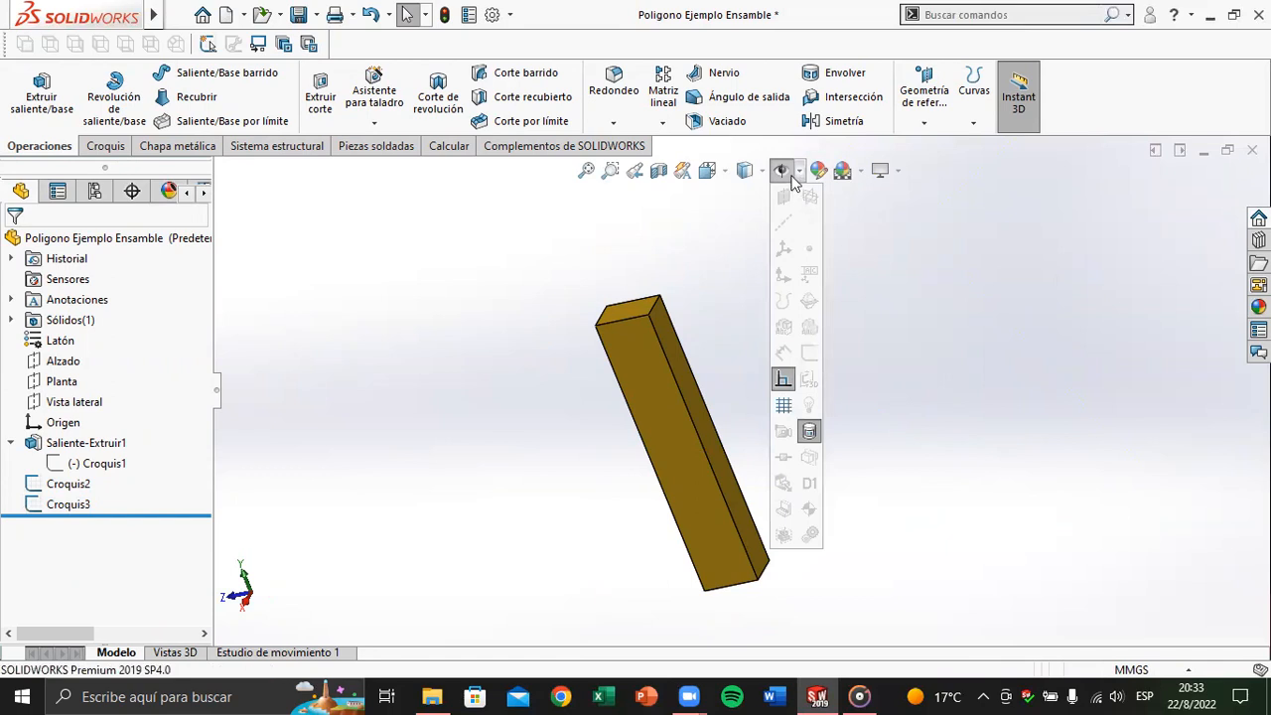
click(780, 171)
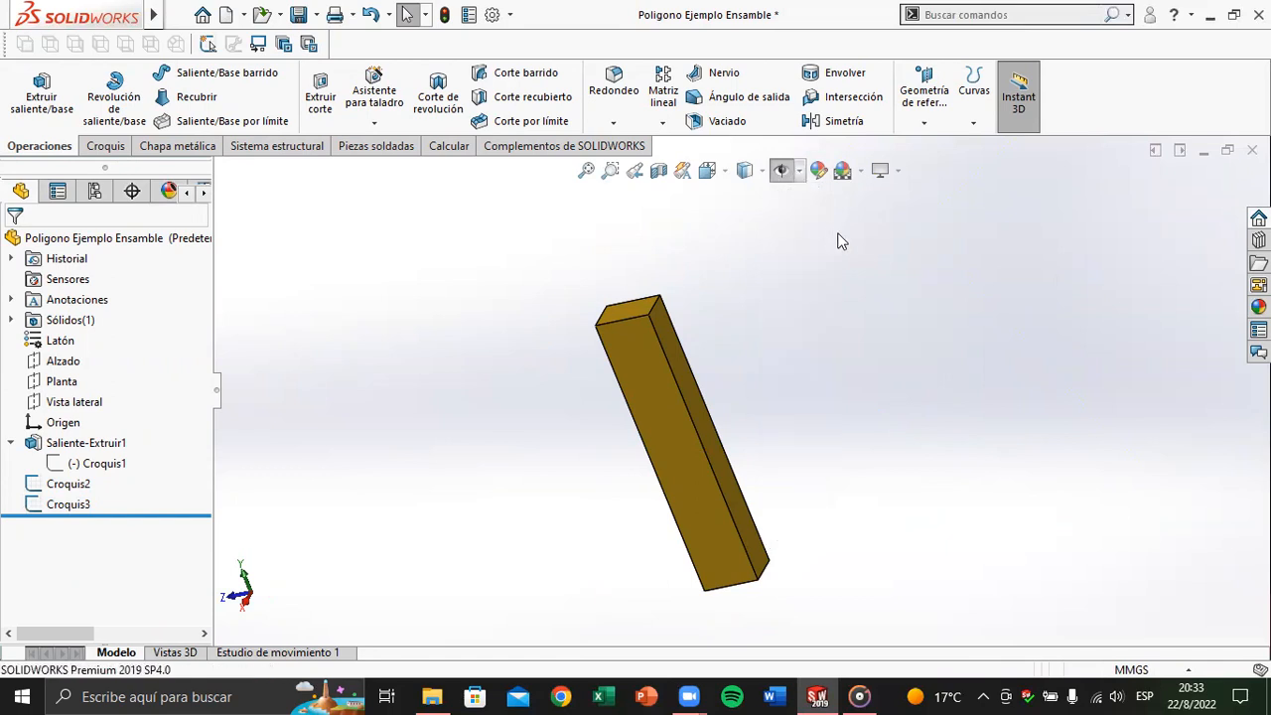
click(800, 172)
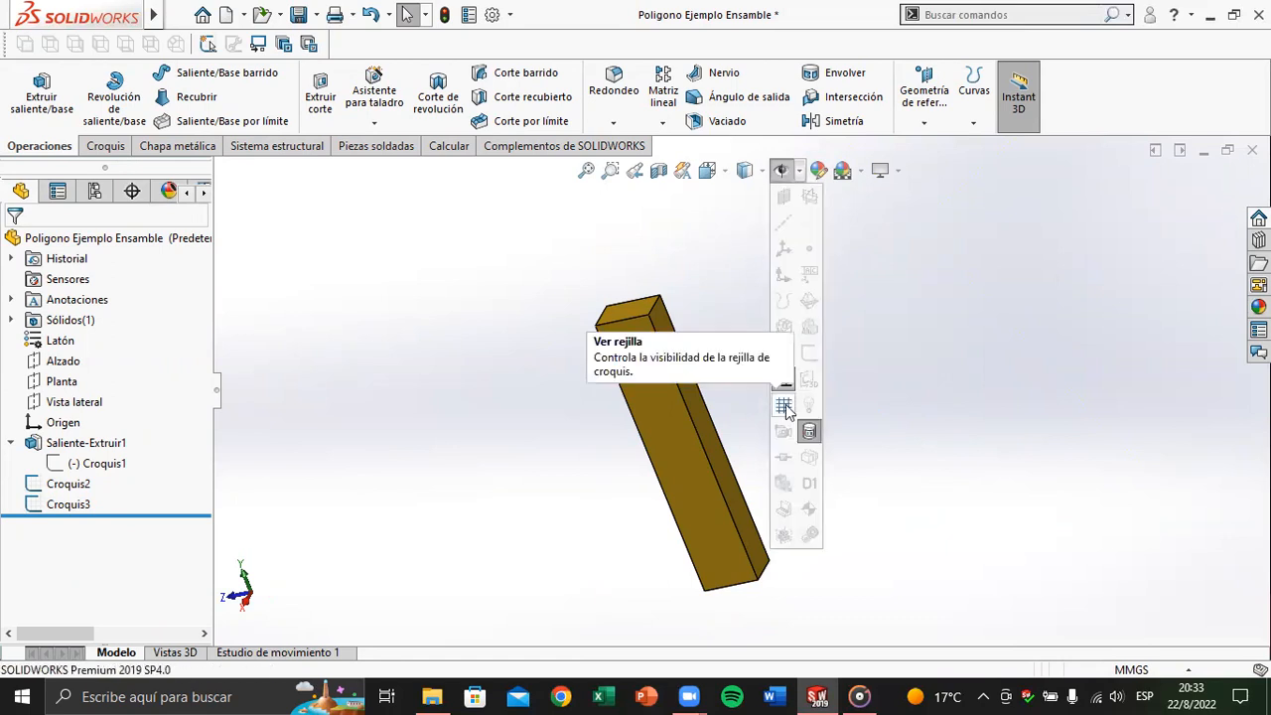
click(785, 407)
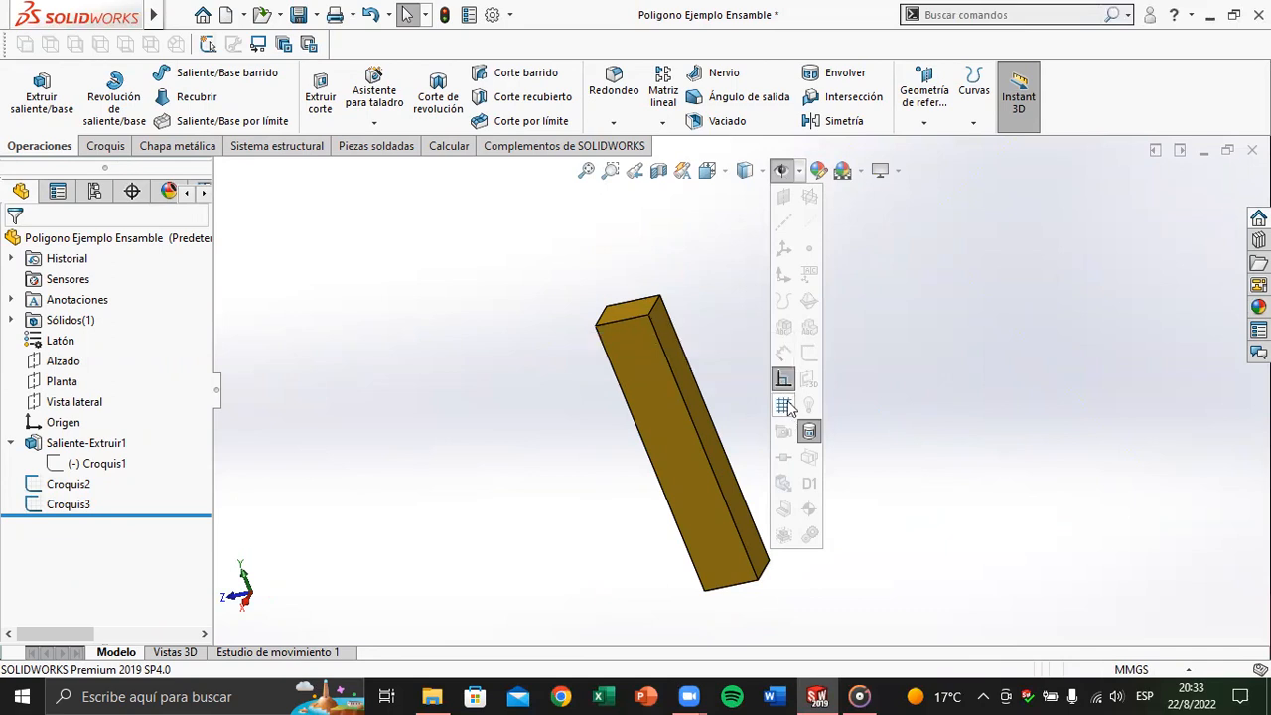
click(808, 433)
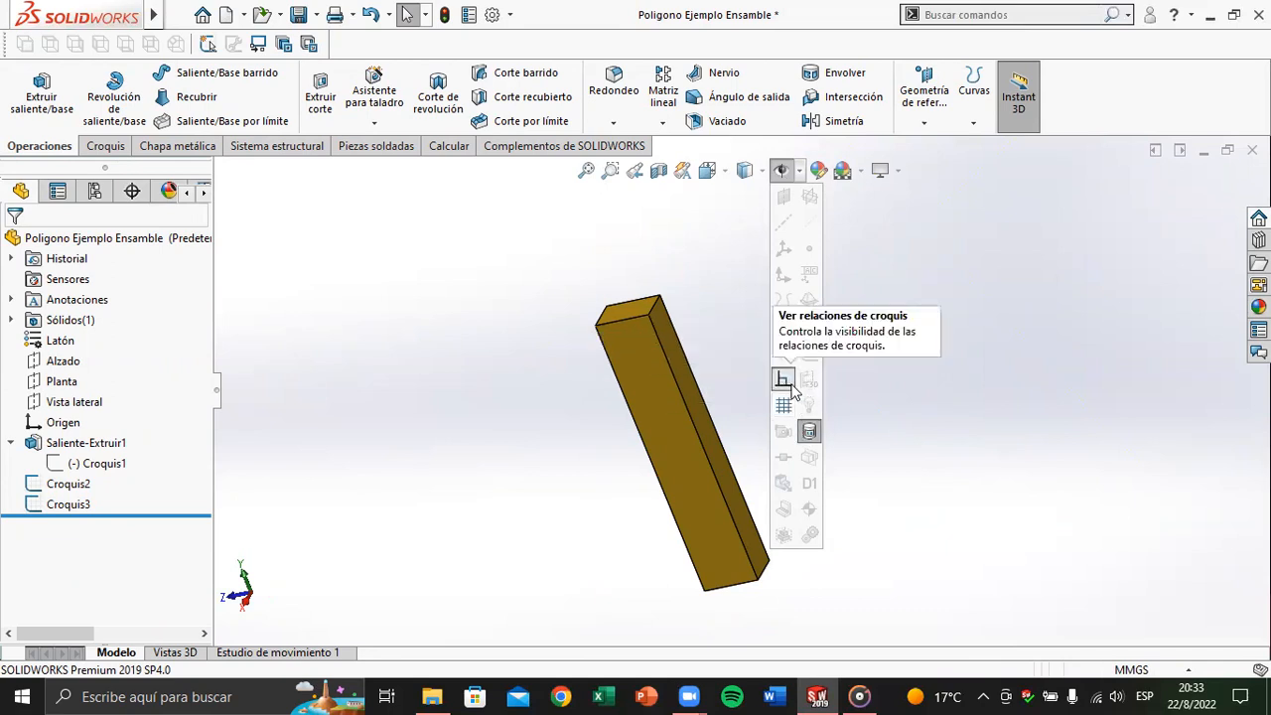
click(790, 387)
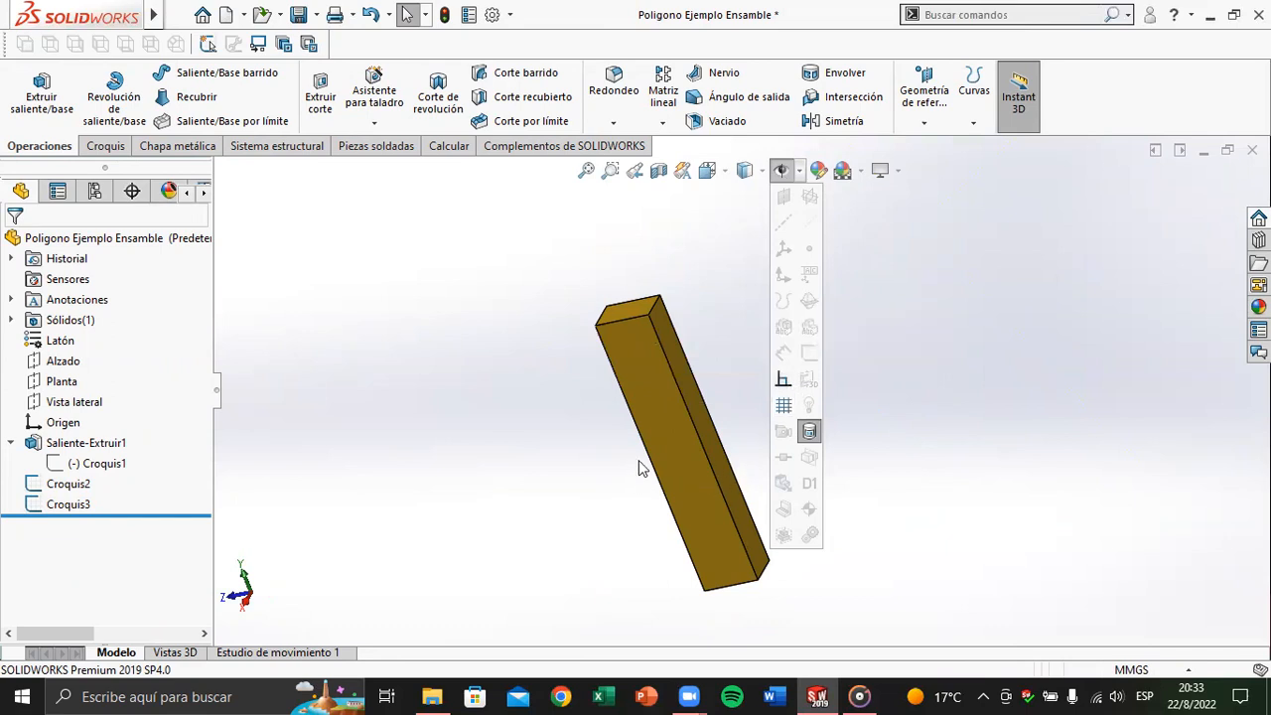
click(810, 433)
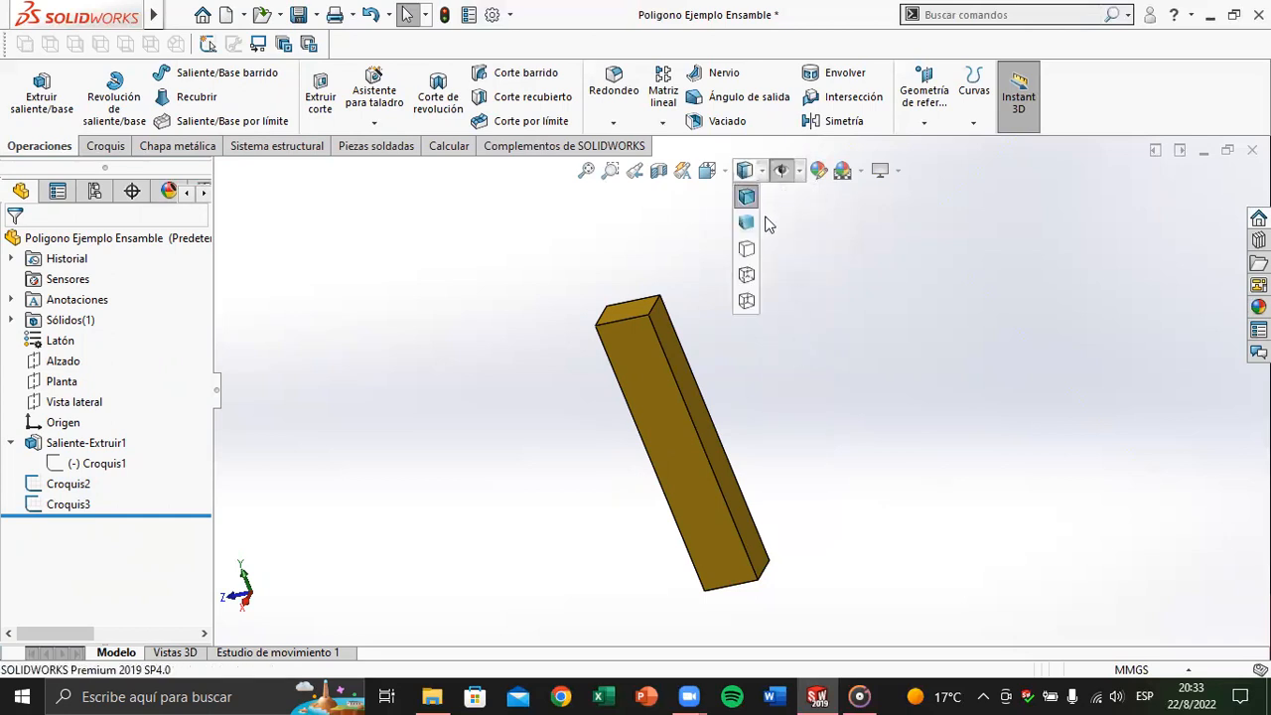
mouse_move(781, 170)
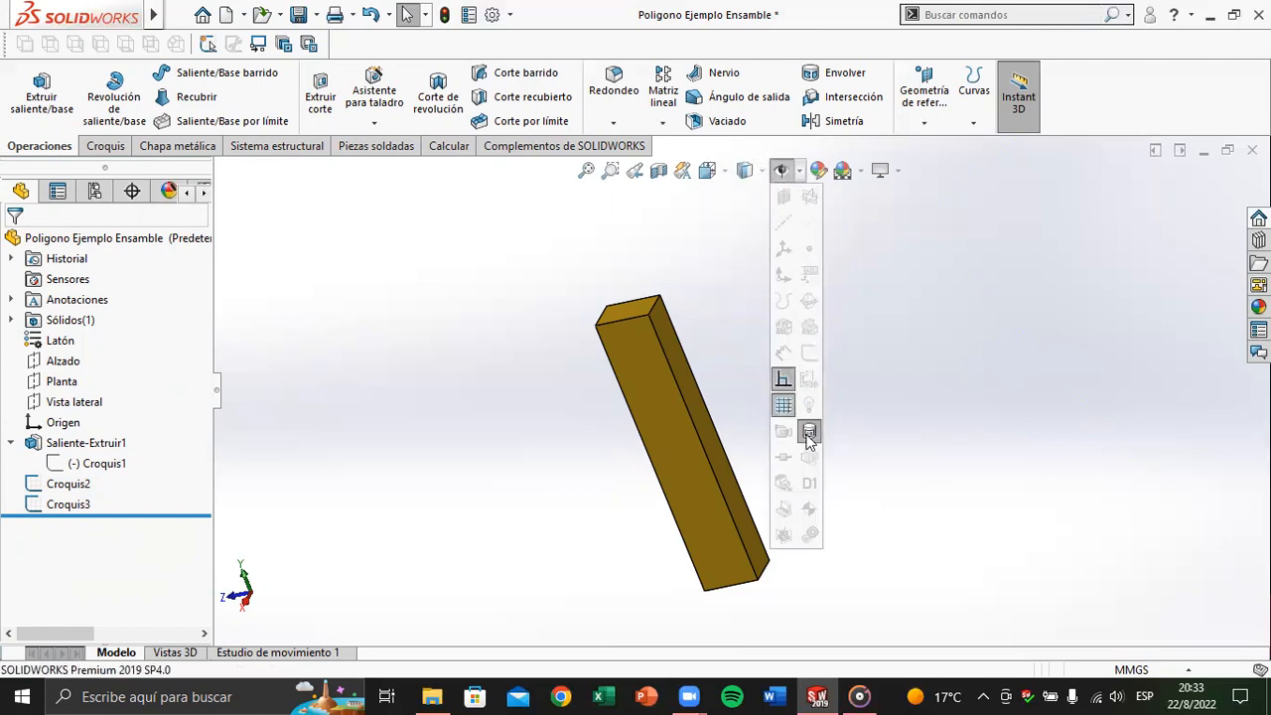
click(75, 505)
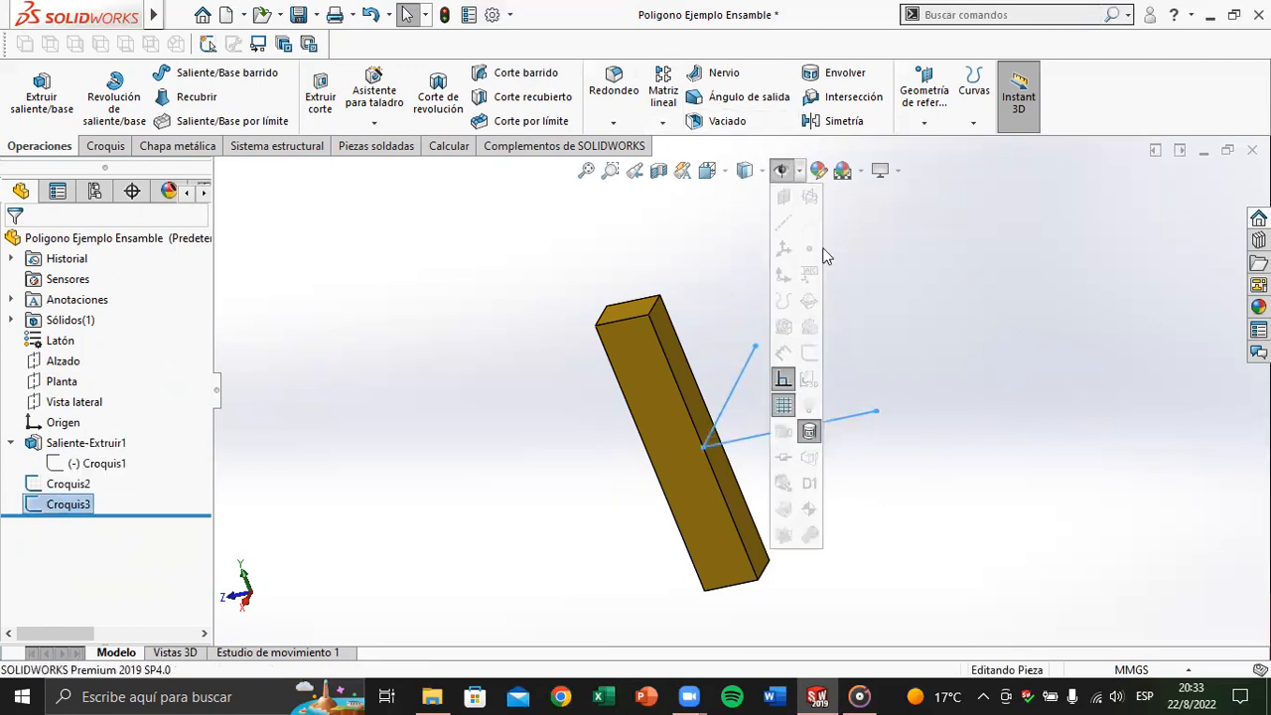
click(826, 310)
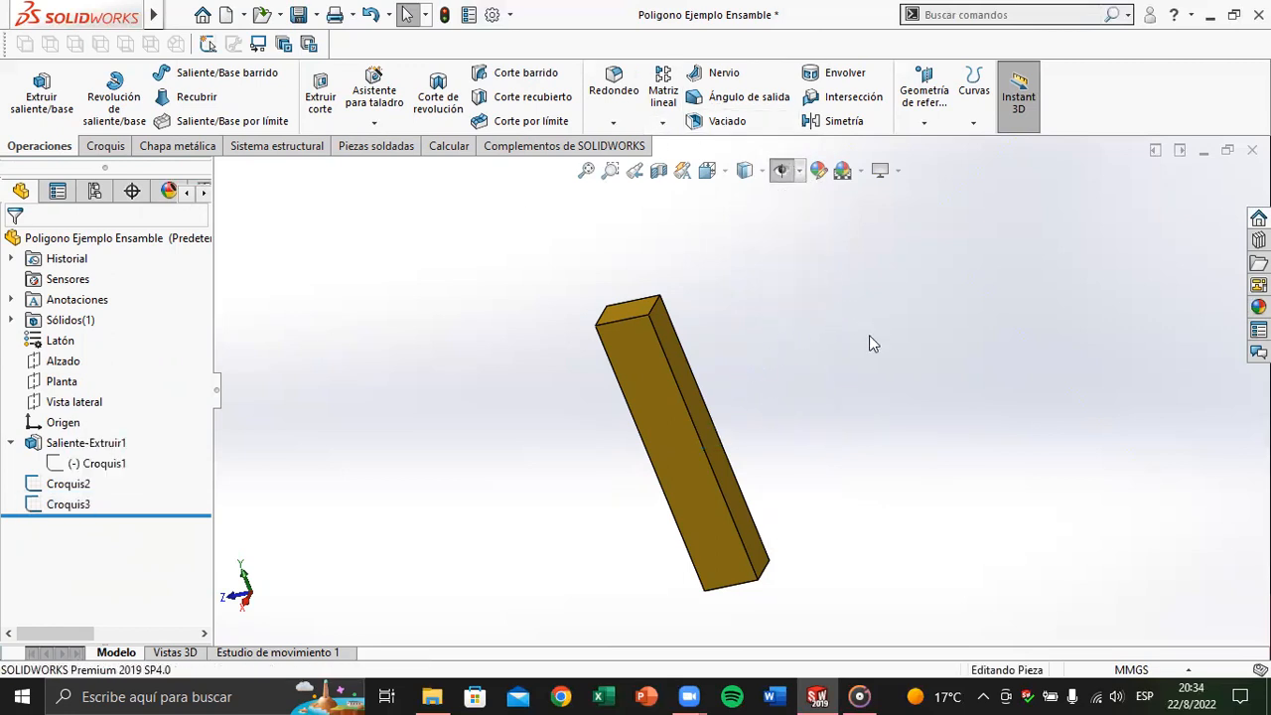
click(68, 483)
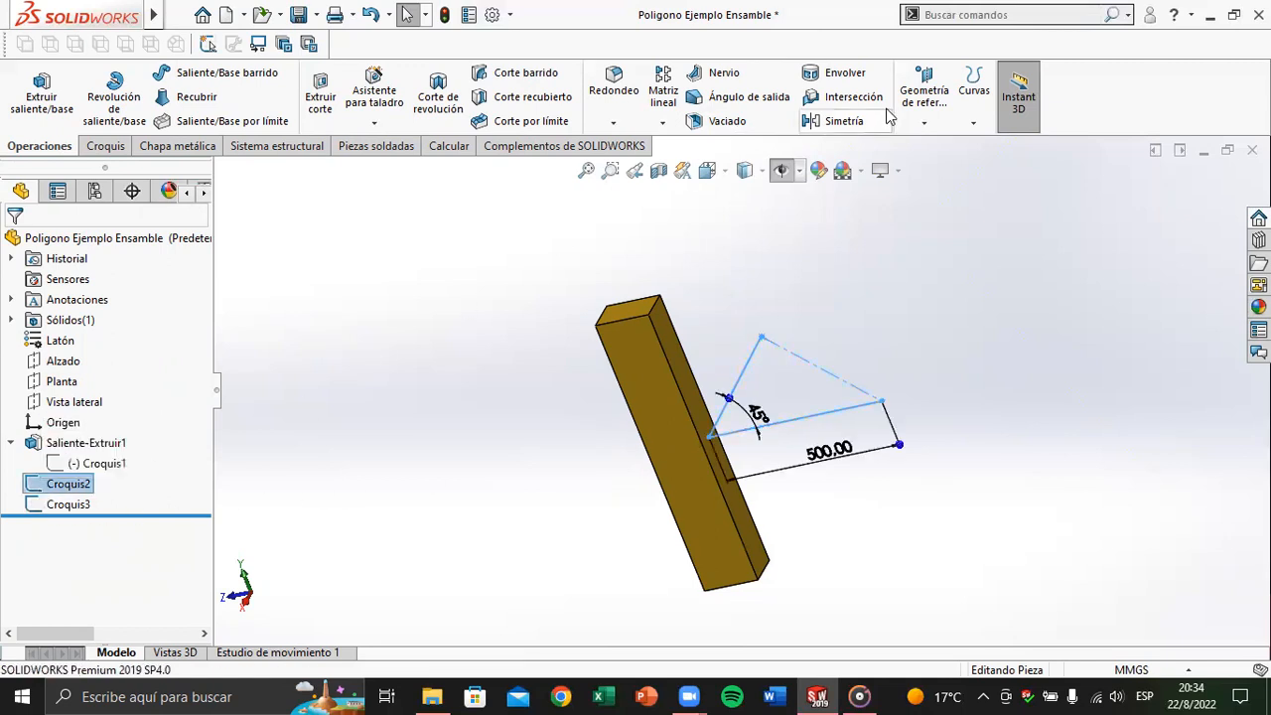
click(925, 119)
click(939, 167)
click(222, 172)
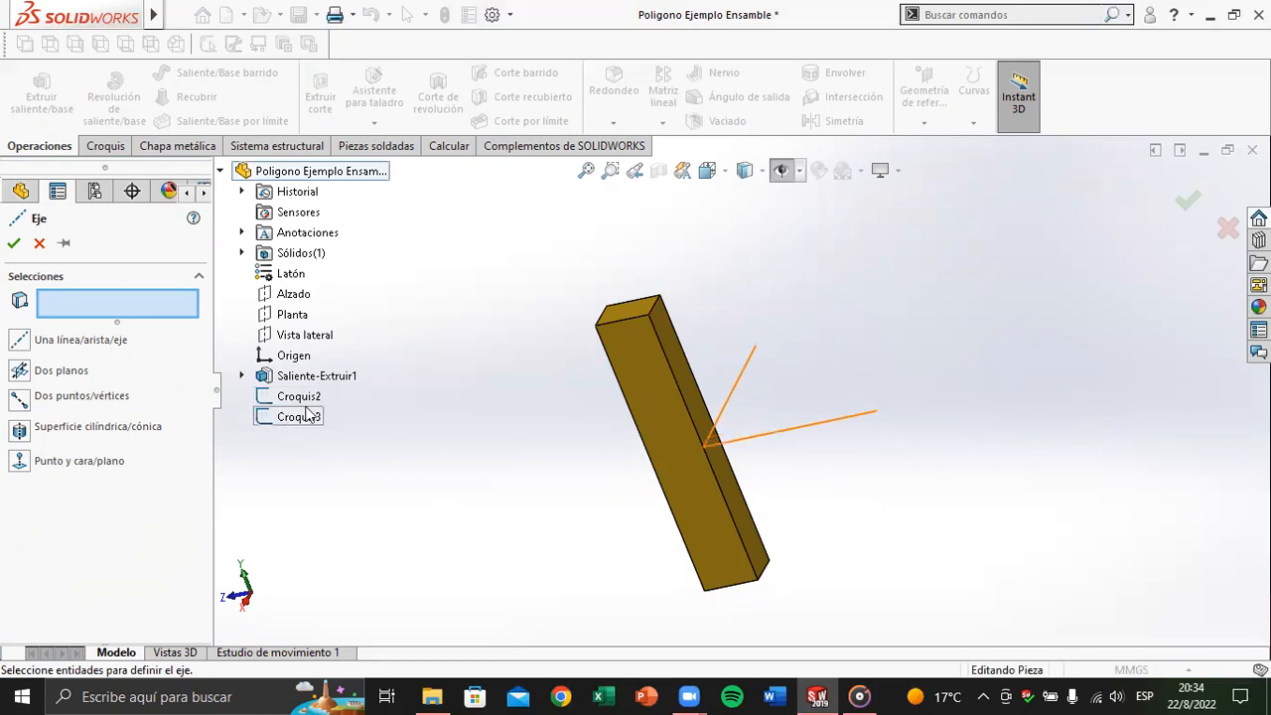
click(38, 248)
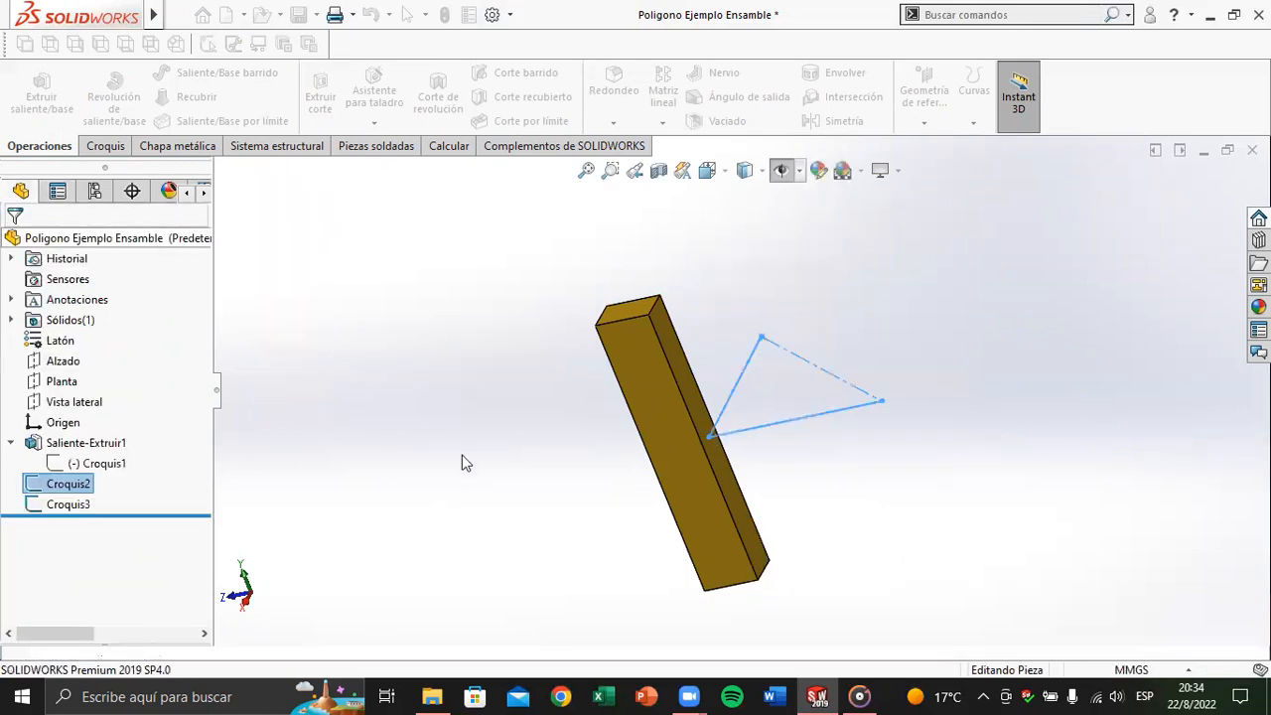
Step: Turn off the global hiding of all item types so both sketches show beside the bar
click(368, 479)
click(117, 502)
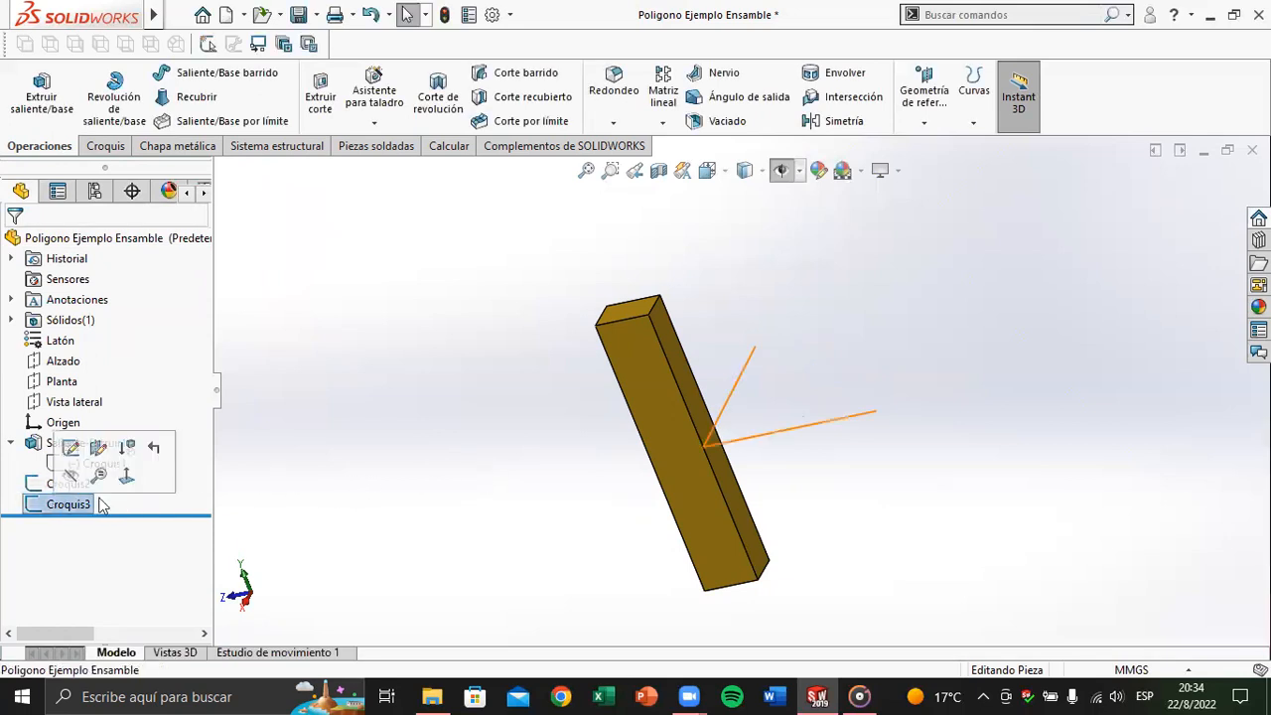
click(428, 425)
key(ctrl+7)
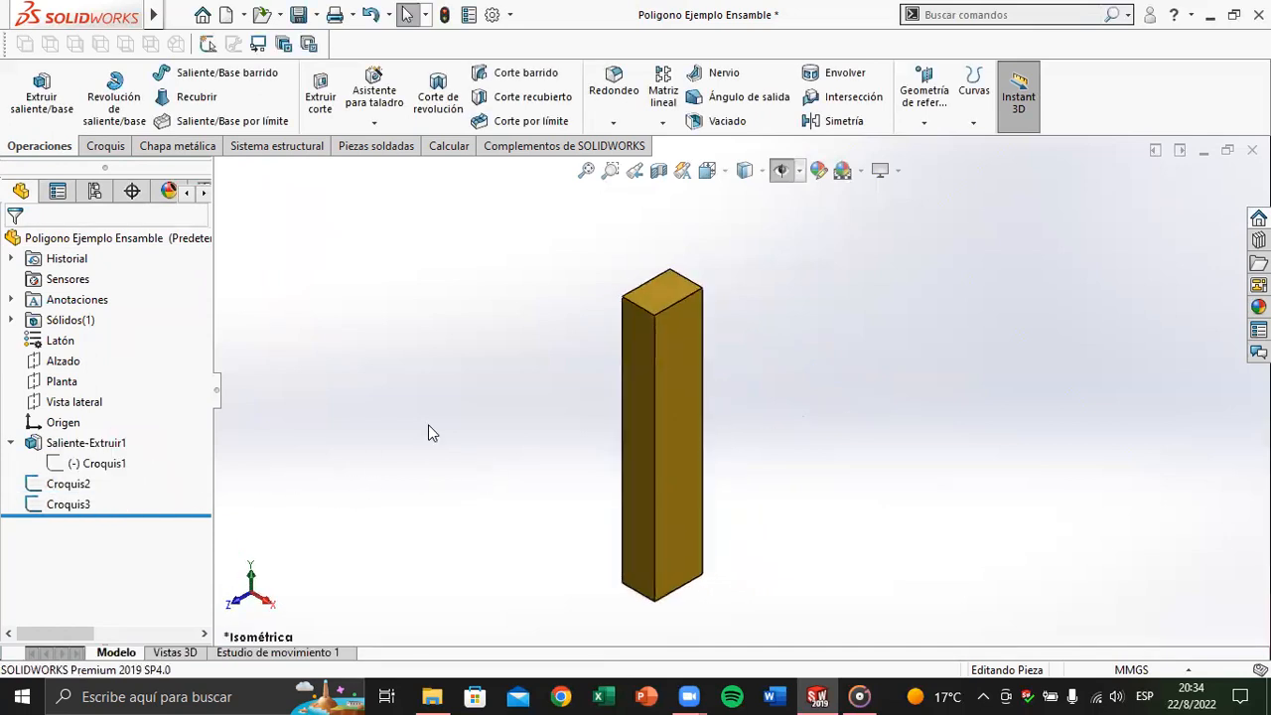
click(882, 171)
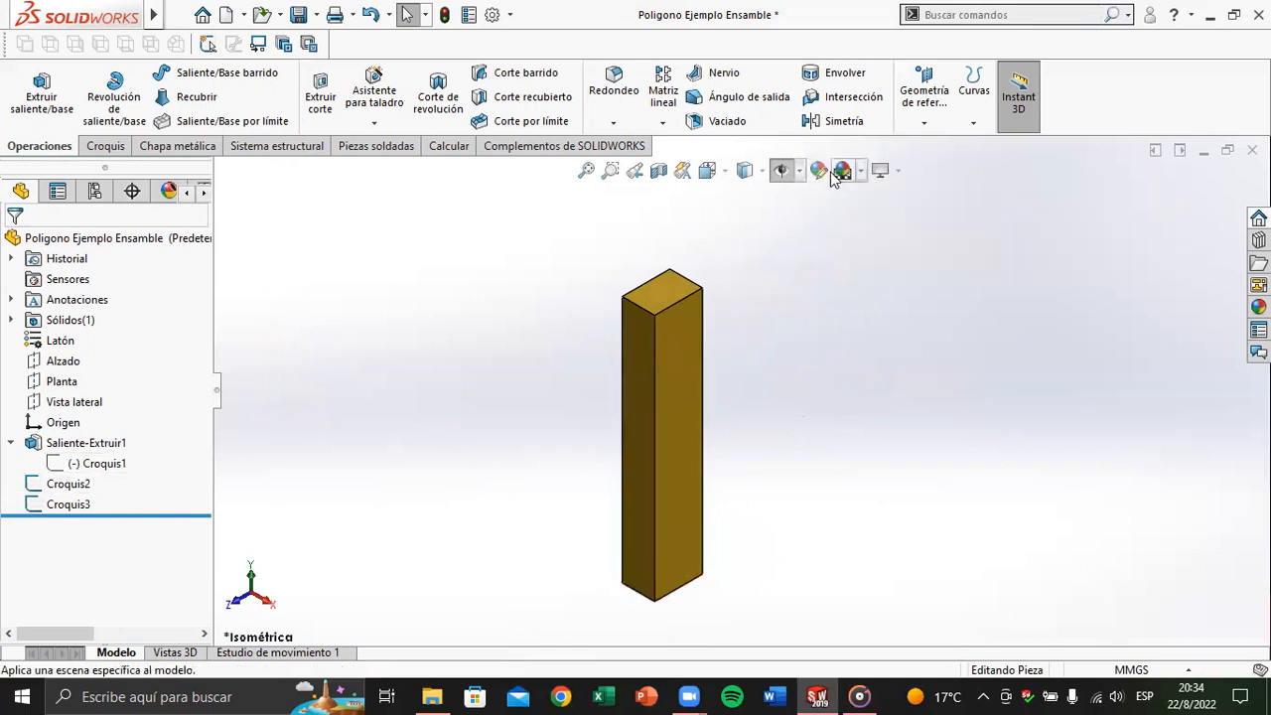
click(799, 172)
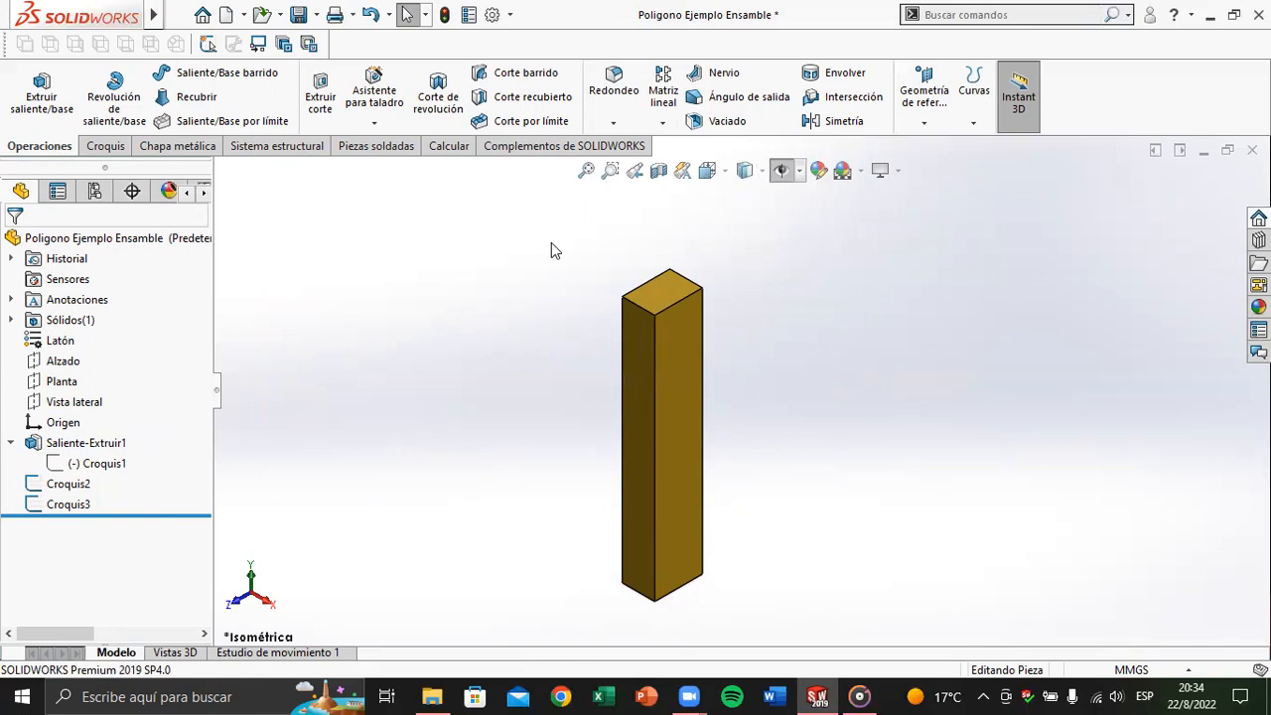
click(780, 169)
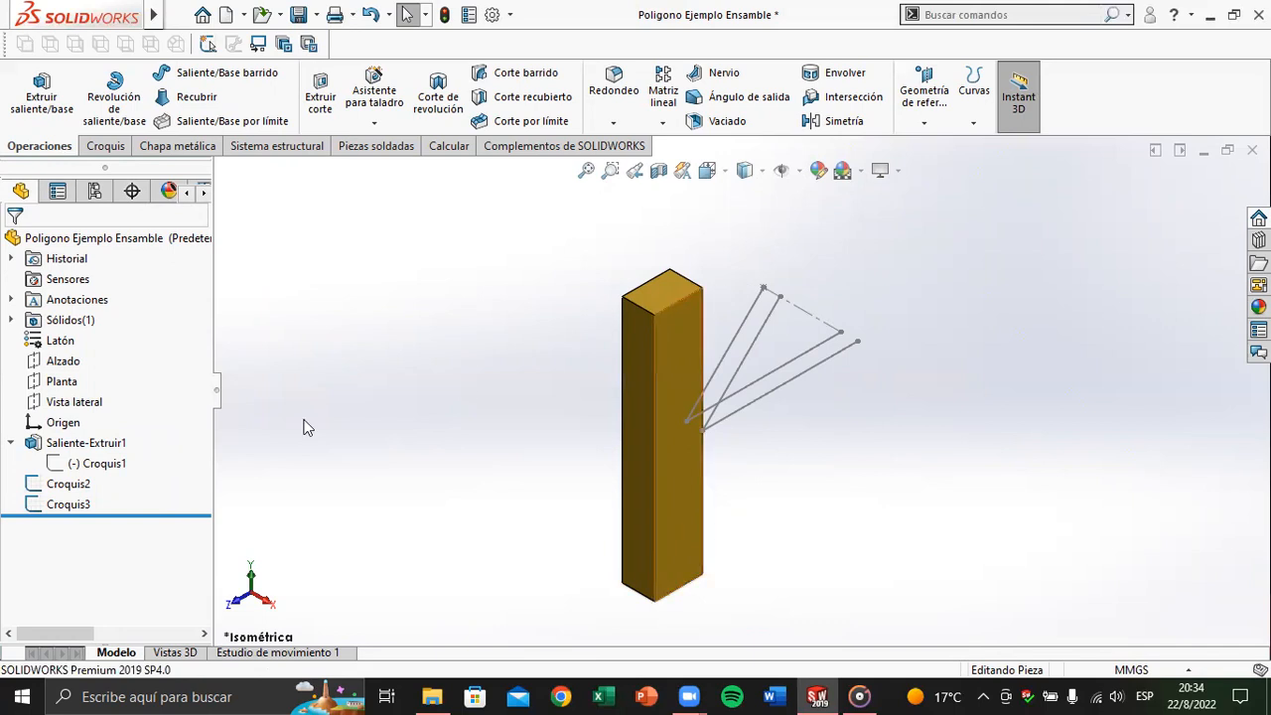
Step: Delete the duplicate sketch Croquis3 that holds the copied triangle lines
click(44, 505)
key(Delete)
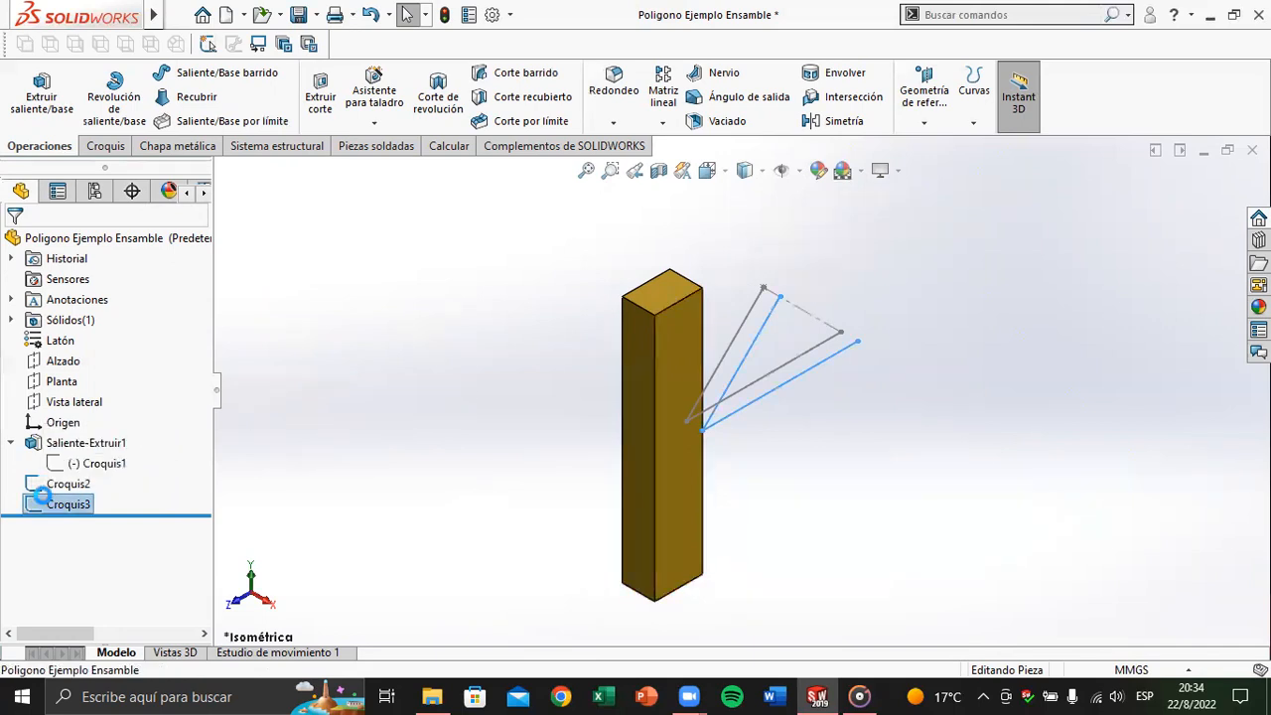
key(Return)
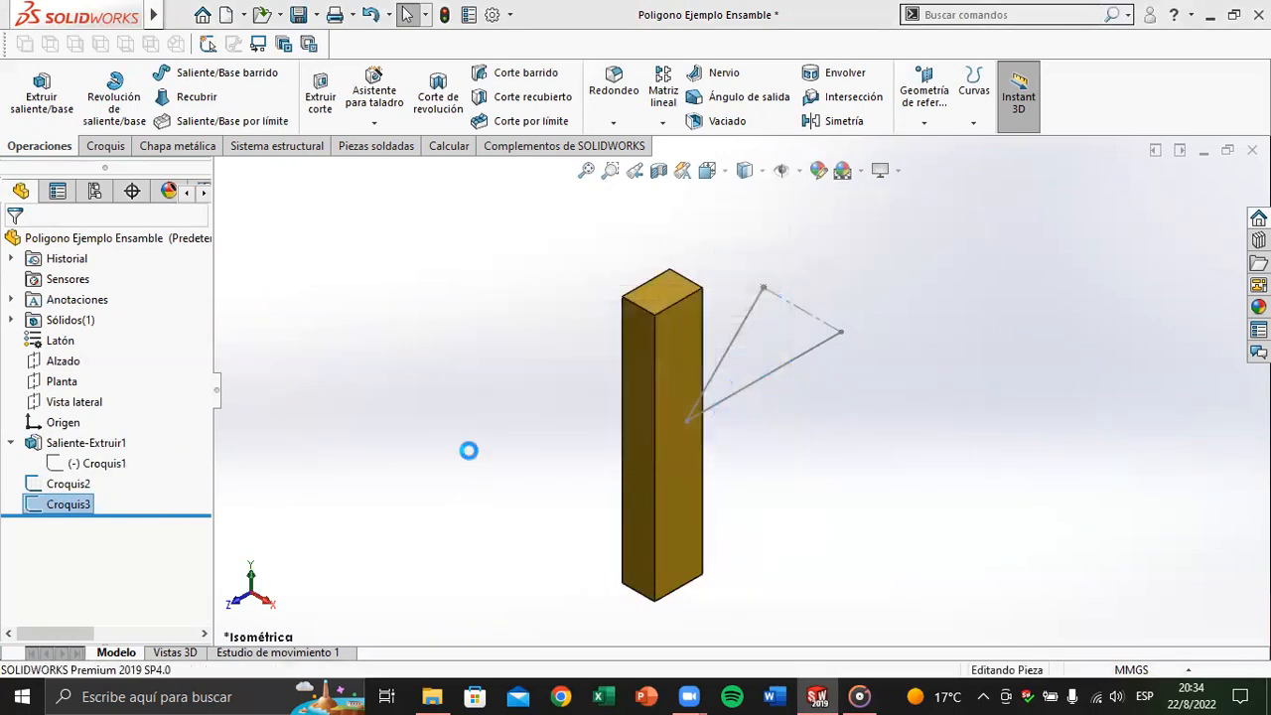
Step: Reopen the triangle sketch for editing, hide the sketch grid, and exit the sketch
click(74, 487)
click(58, 437)
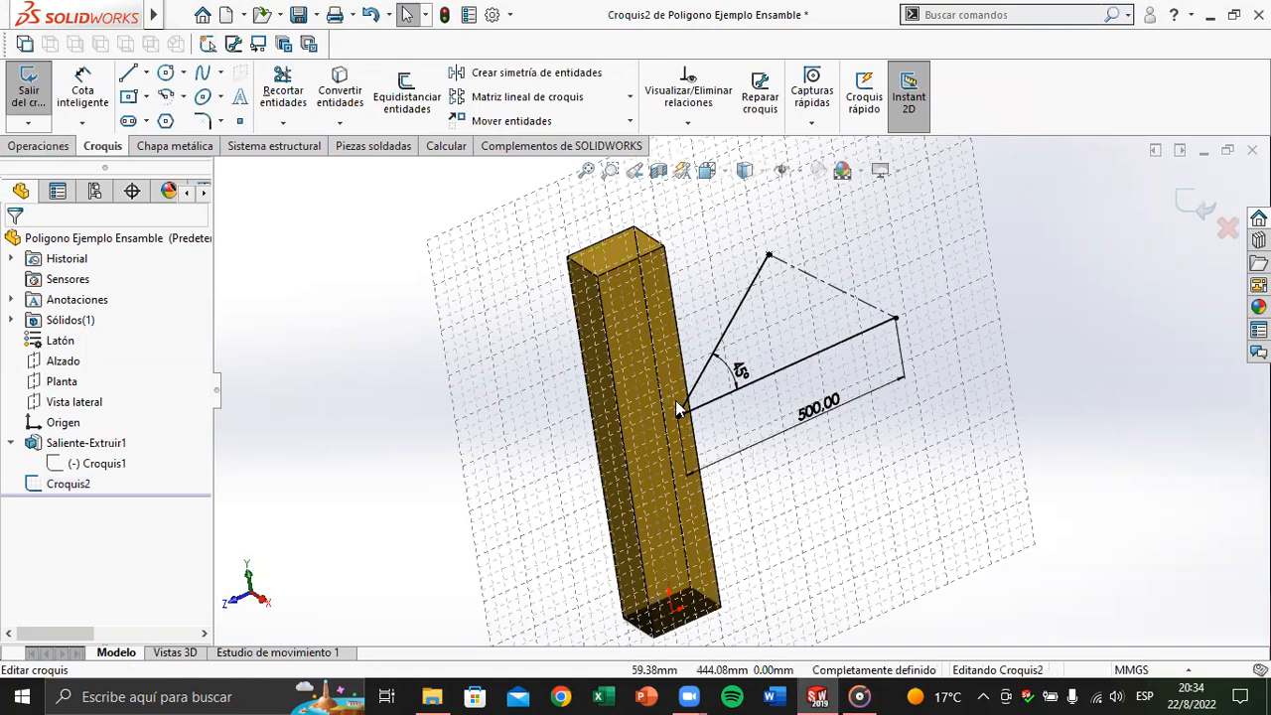
click(798, 171)
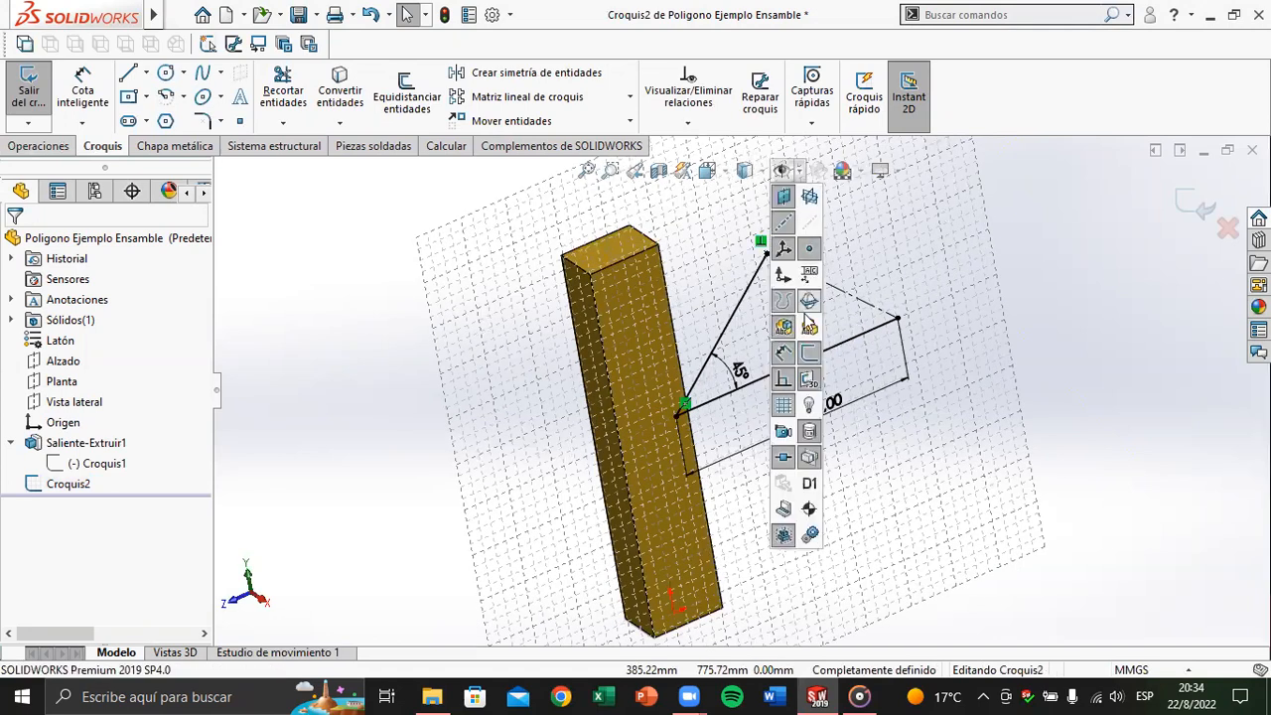
click(784, 406)
click(514, 414)
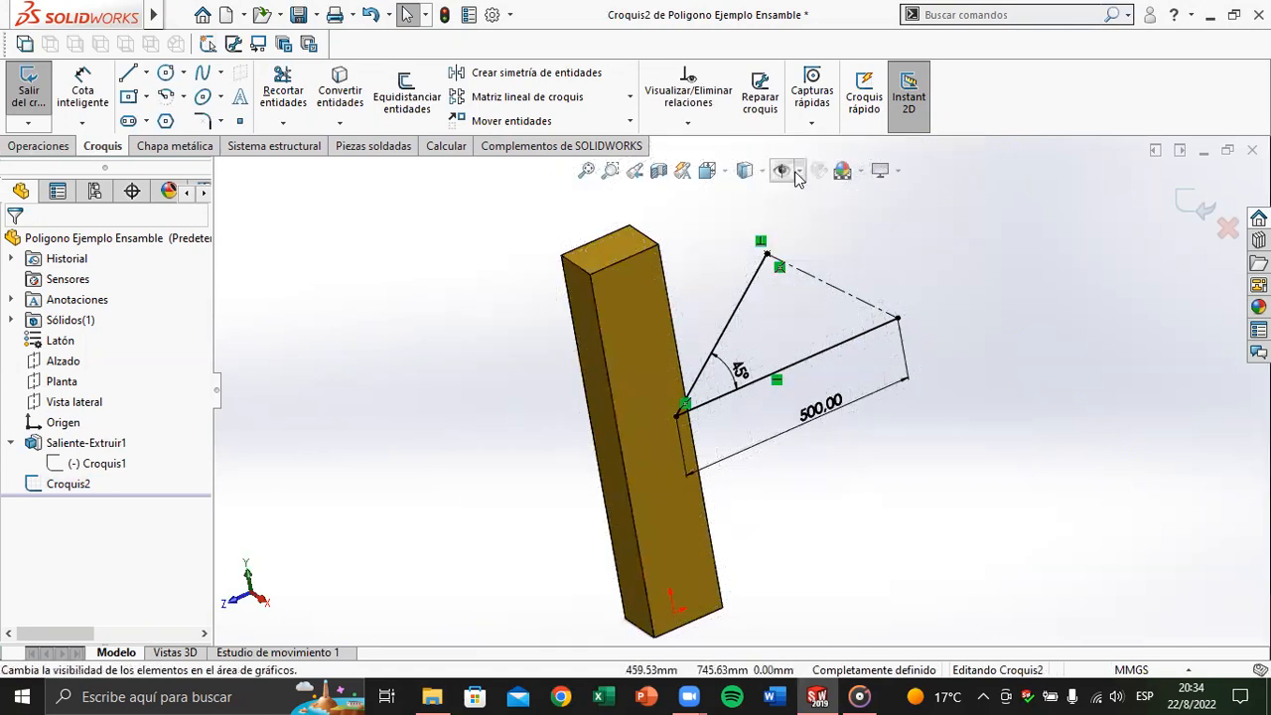
scroll(791, 249, down, 2)
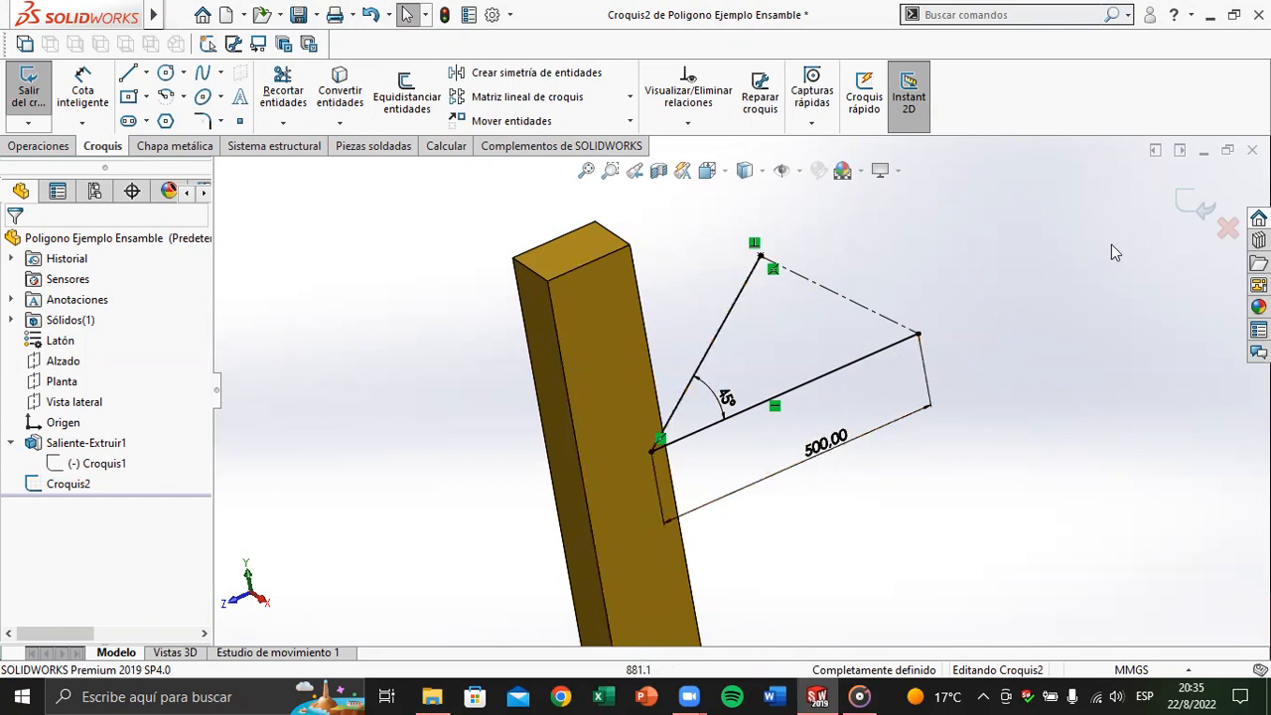
click(1187, 203)
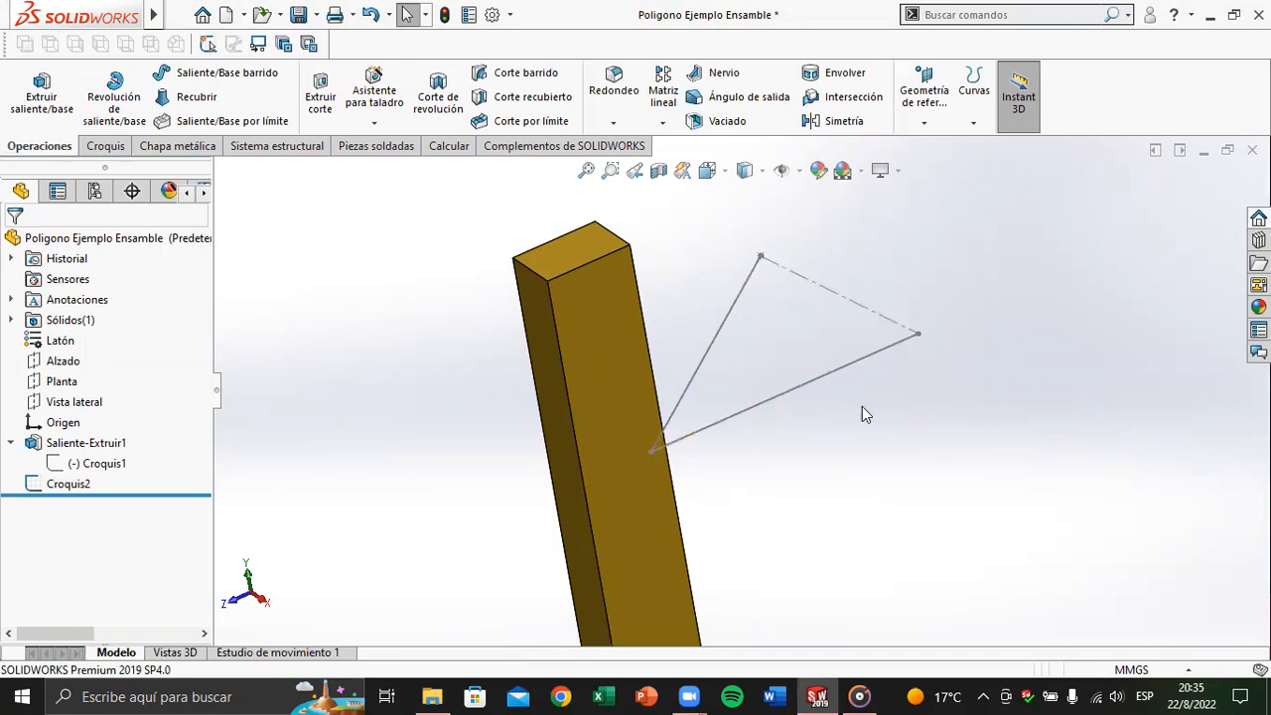
Step: Start a reference plane coincident with the triangle's upper vertex and perpendicular to the triangle's construction line
scroll(856, 405, down, 1)
scroll(848, 397, up, 3)
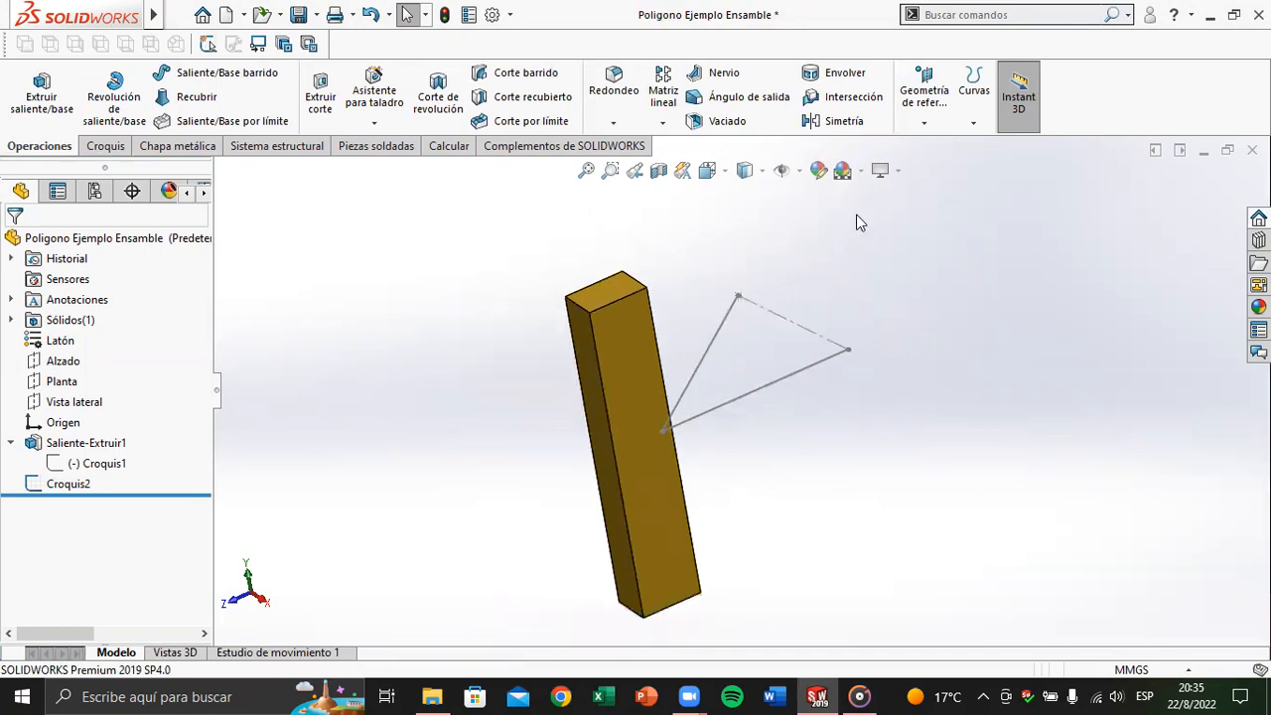
click(925, 126)
click(936, 148)
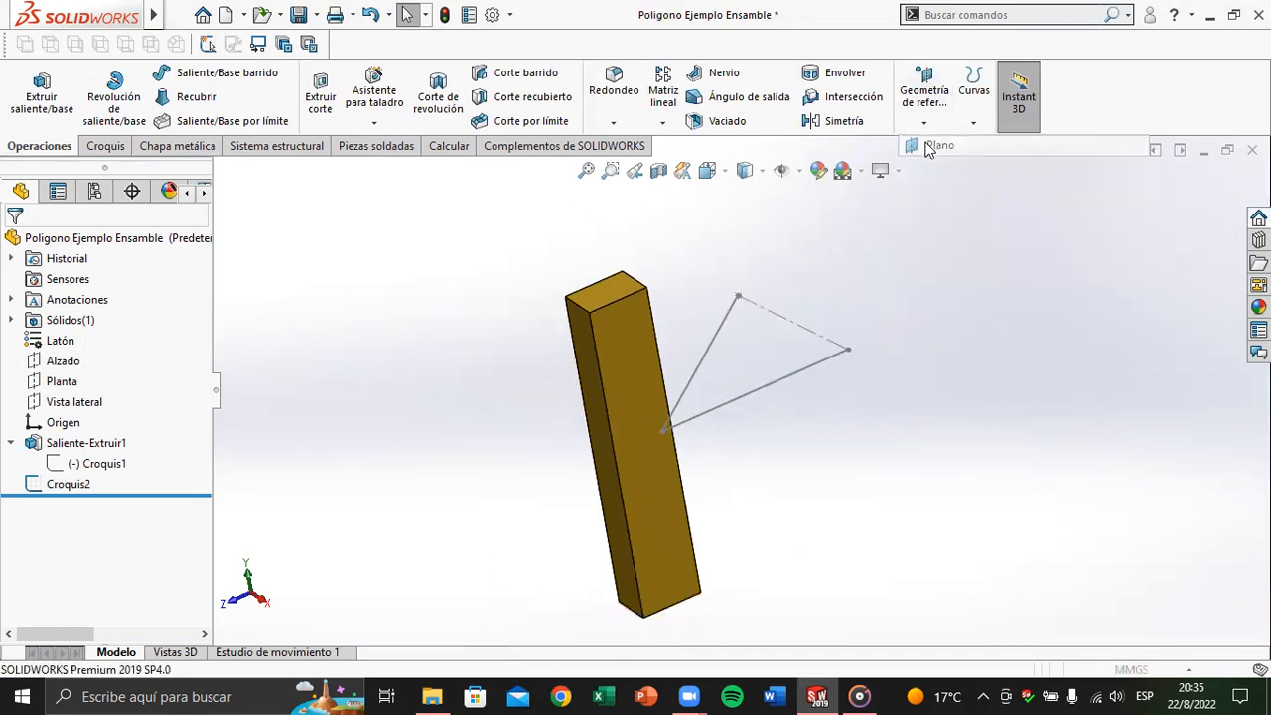
click(737, 299)
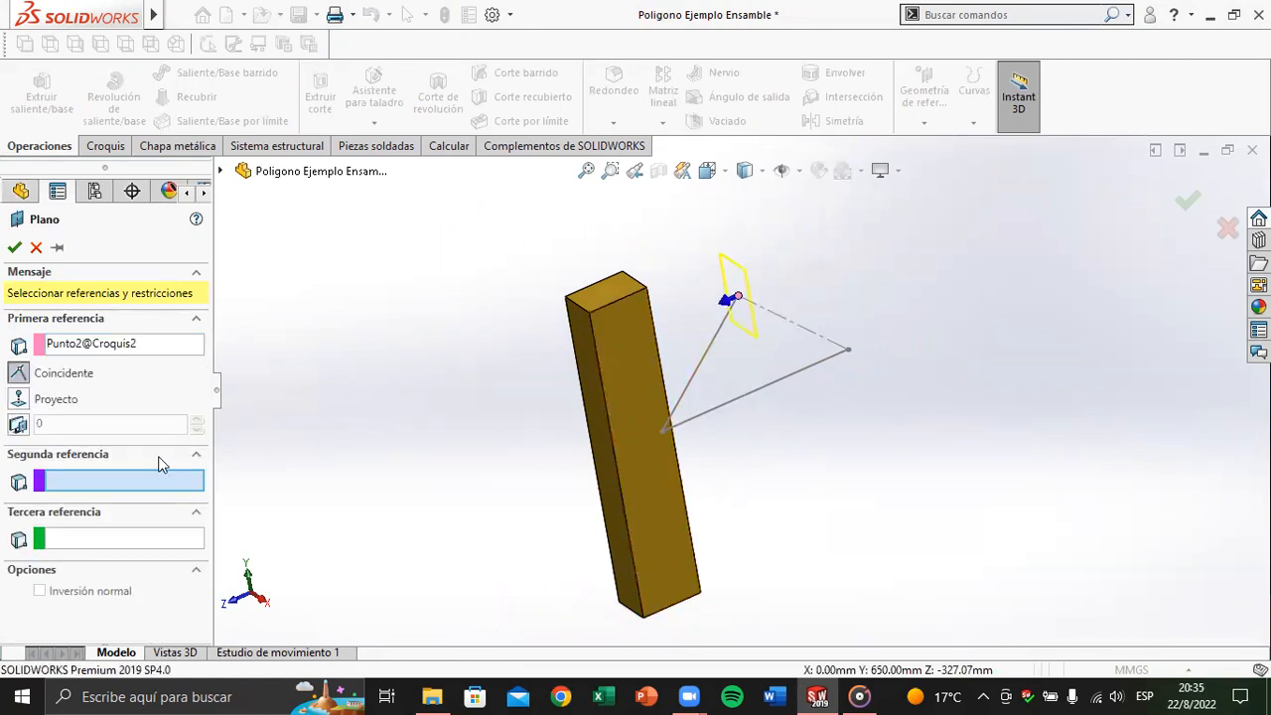
click(791, 327)
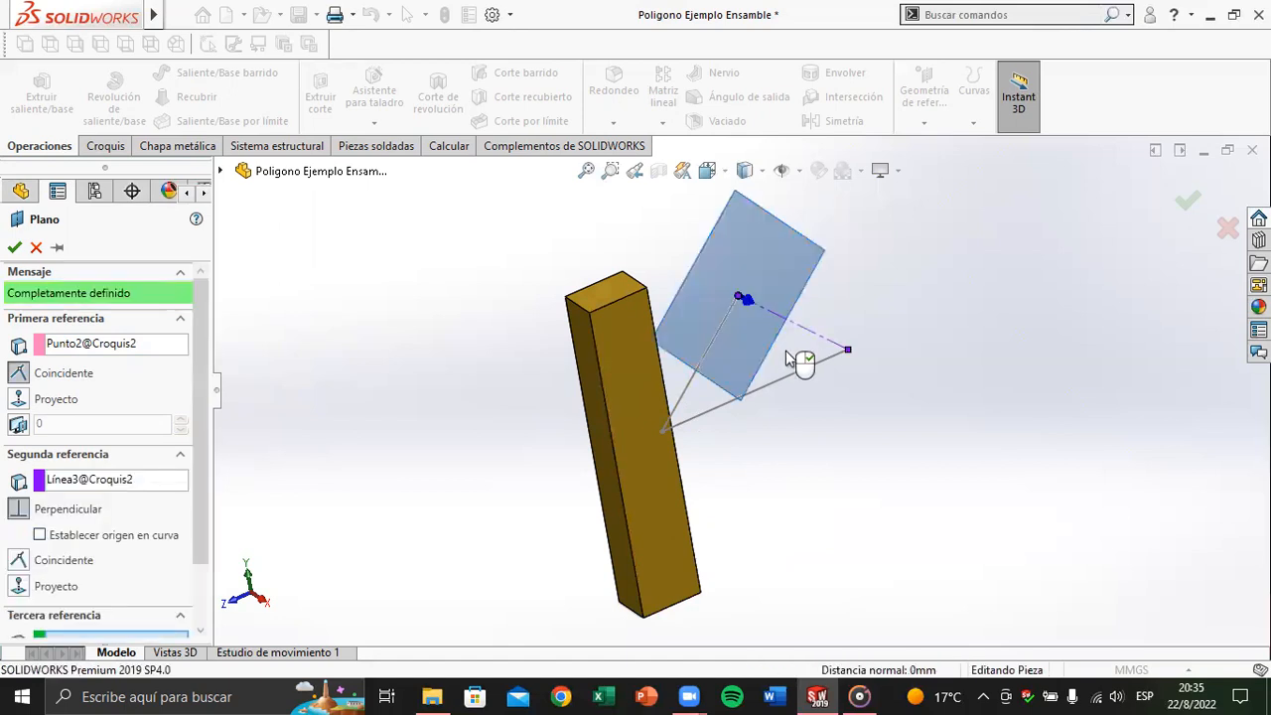
middle_drag(814, 341, 780, 298)
middle_drag(728, 342, 722, 313)
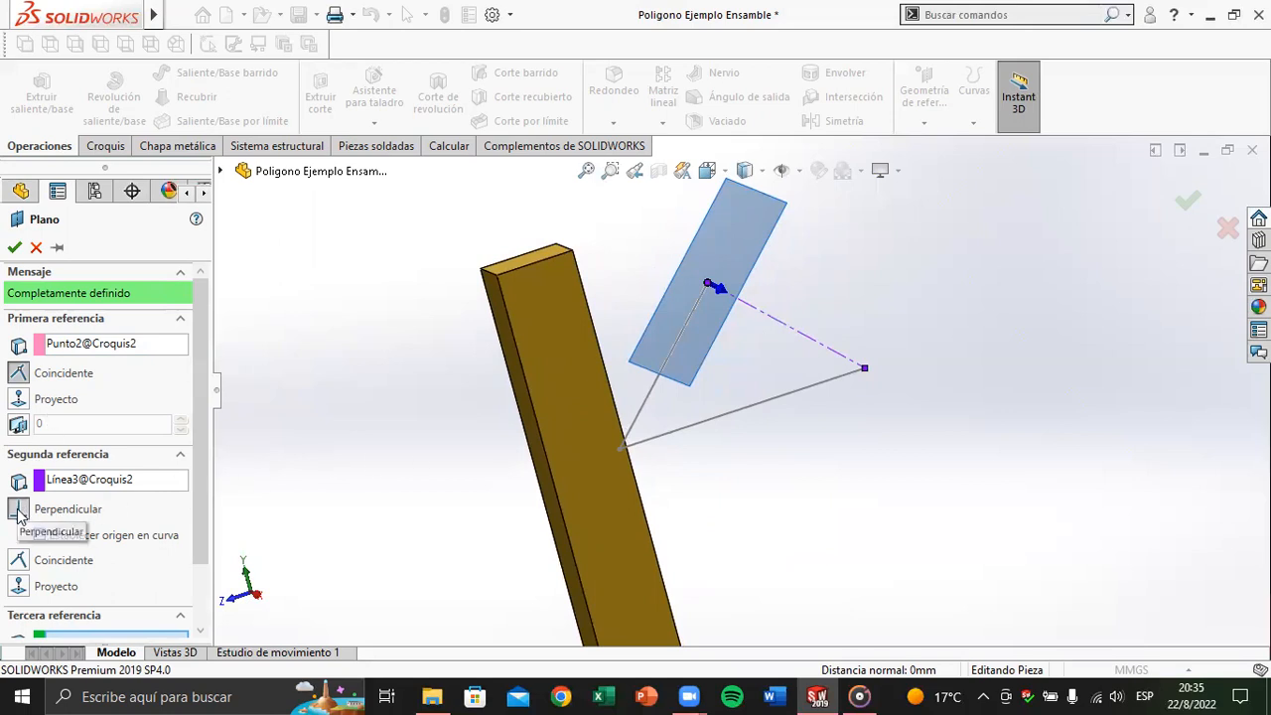
click(19, 399)
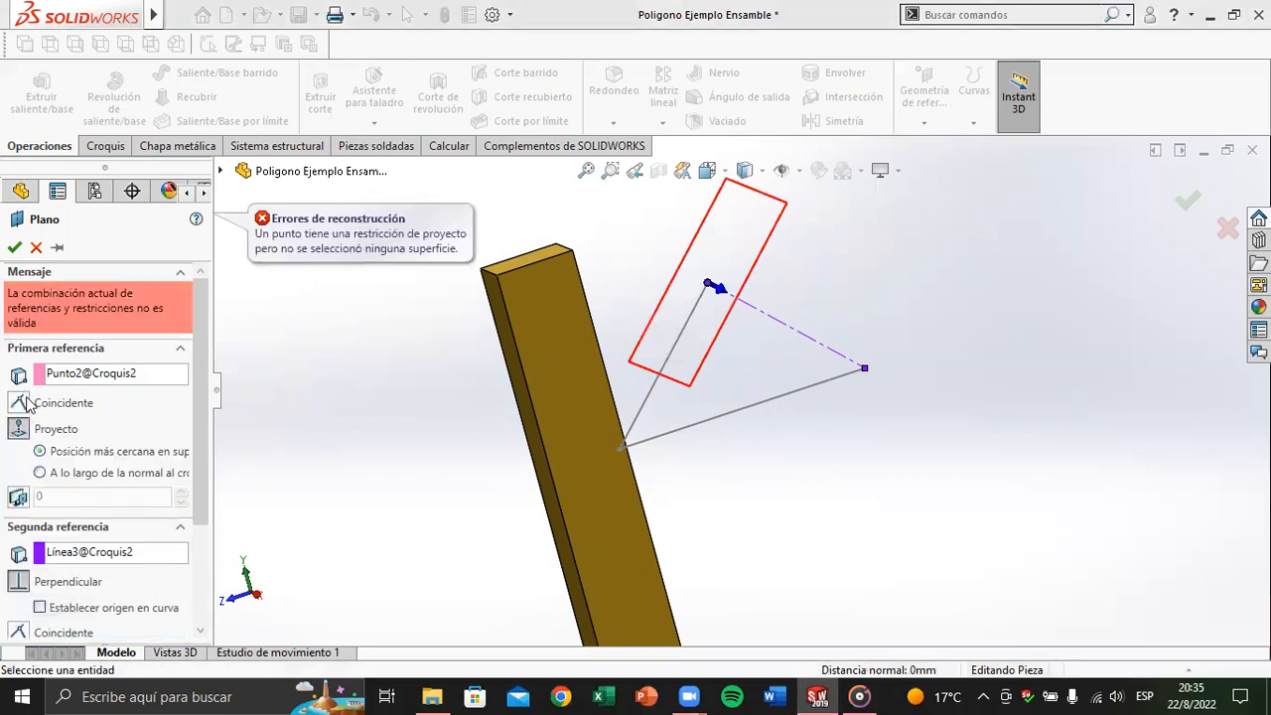
click(21, 428)
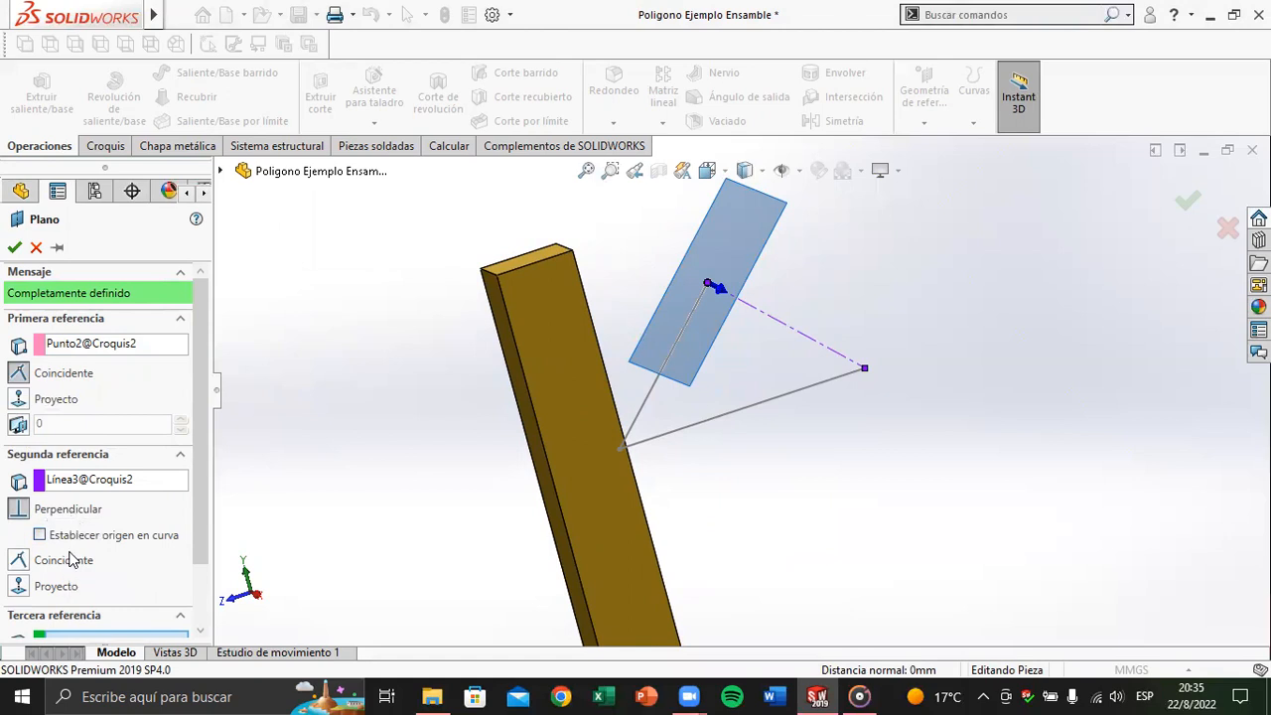
Step: Replace the plane's second reference with the triangle's solid line ending at the upper vertex, keeping it perpendicular, and create the plane
click(82, 481)
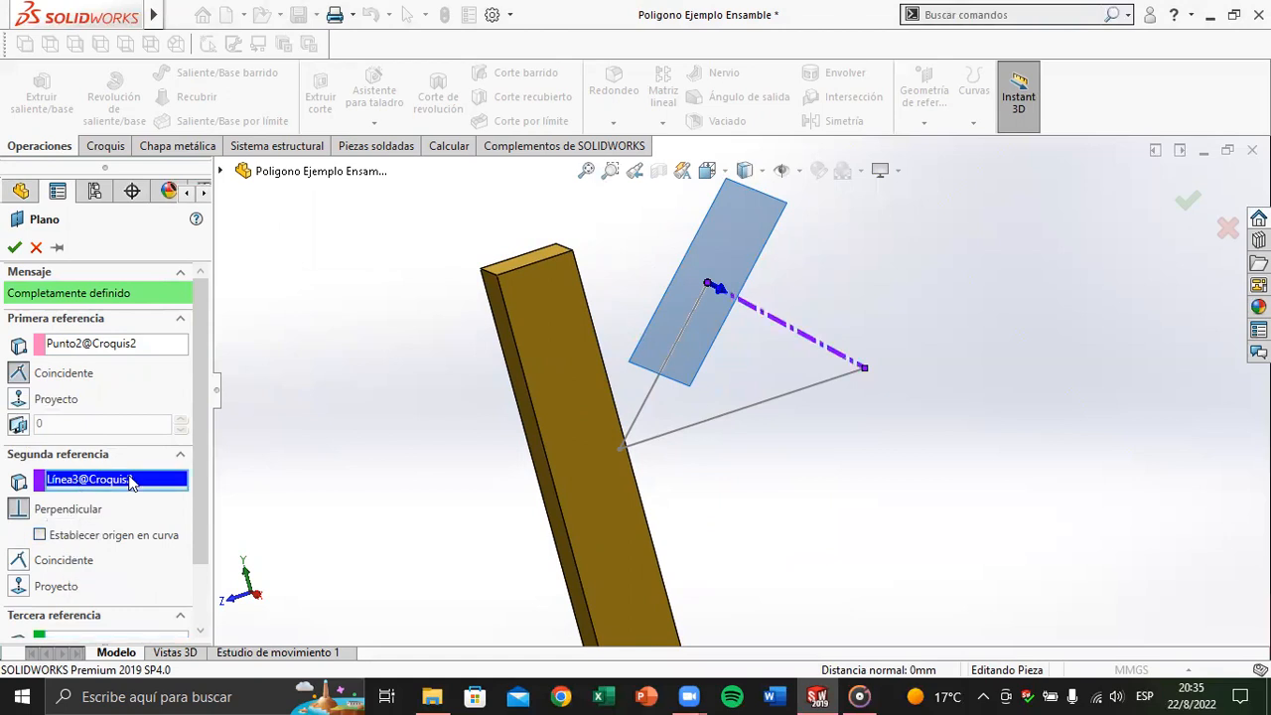
key(Delete)
click(656, 382)
click(656, 382)
mouse_move(656, 382)
middle_down()
mouse_move(661, 316)
mouse_move(678, 338)
mouse_move(655, 384)
mouse_move(655, 349)
mouse_move(627, 354)
mouse_move(644, 331)
mouse_move(634, 375)
middle_up()
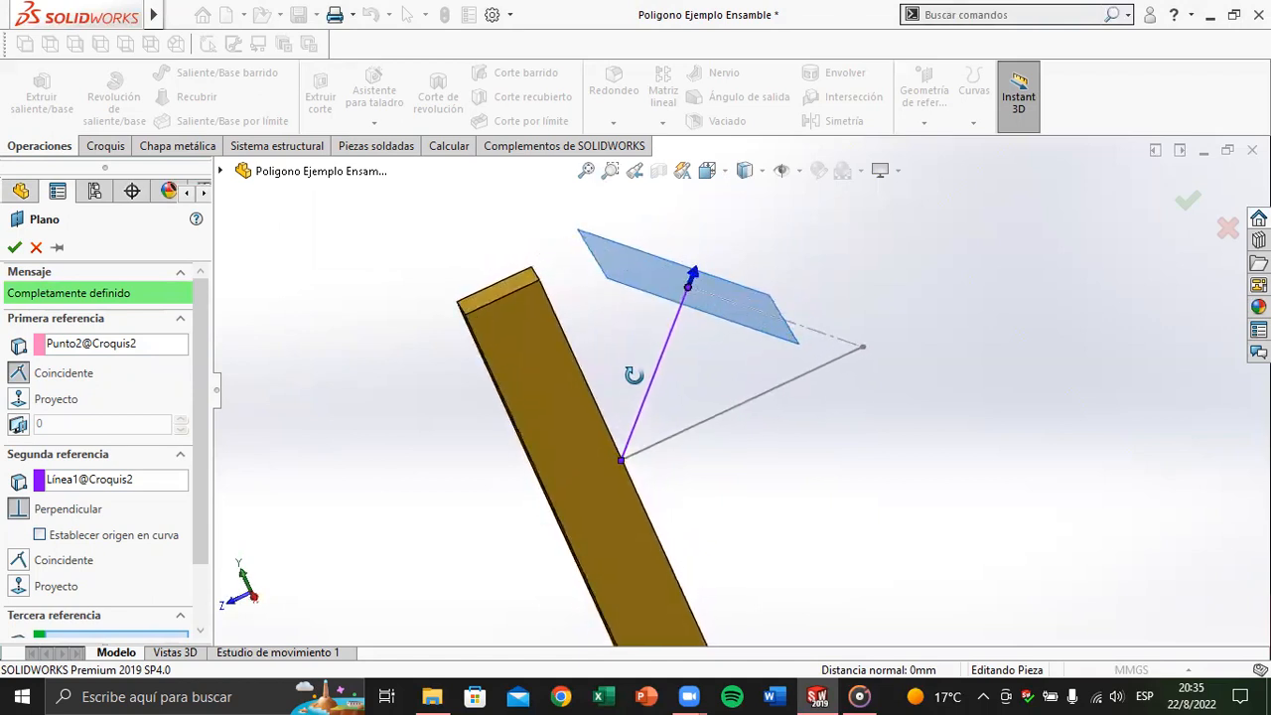
click(14, 247)
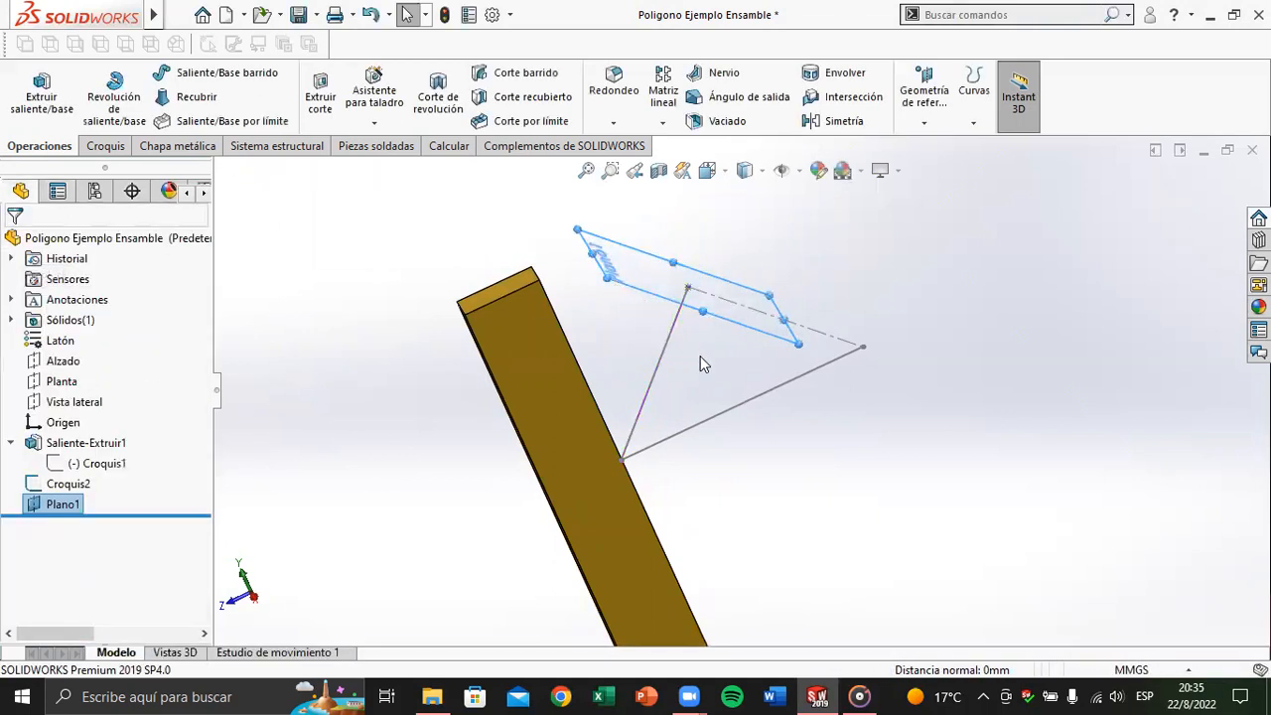
Step: Hide the triangle sketch Croquis2 and start a new sketch on Plano1
click(65, 483)
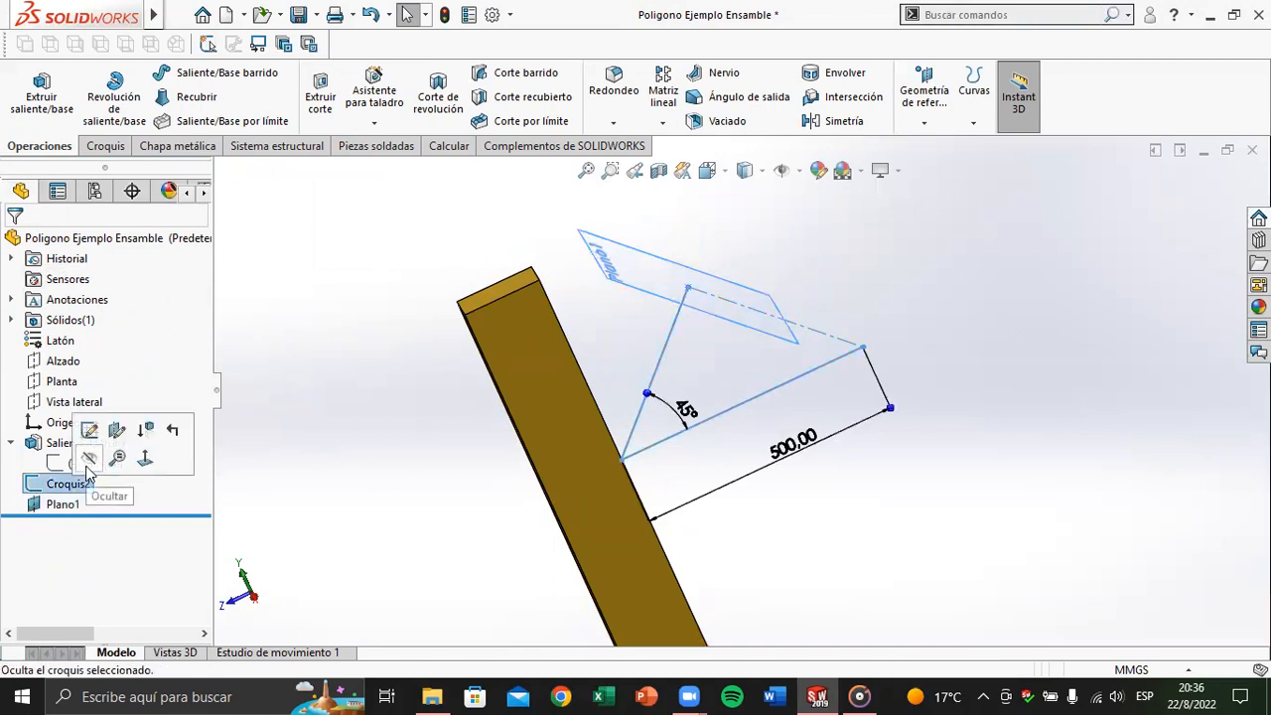
click(87, 465)
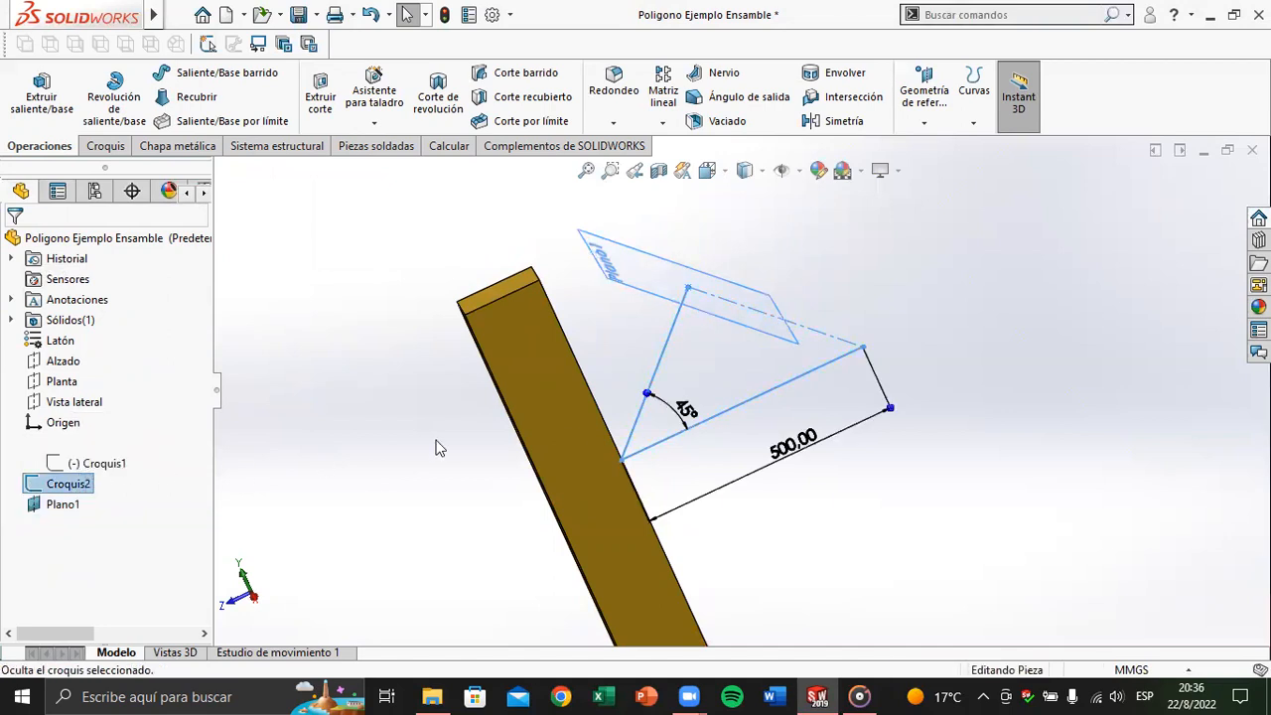
click(764, 339)
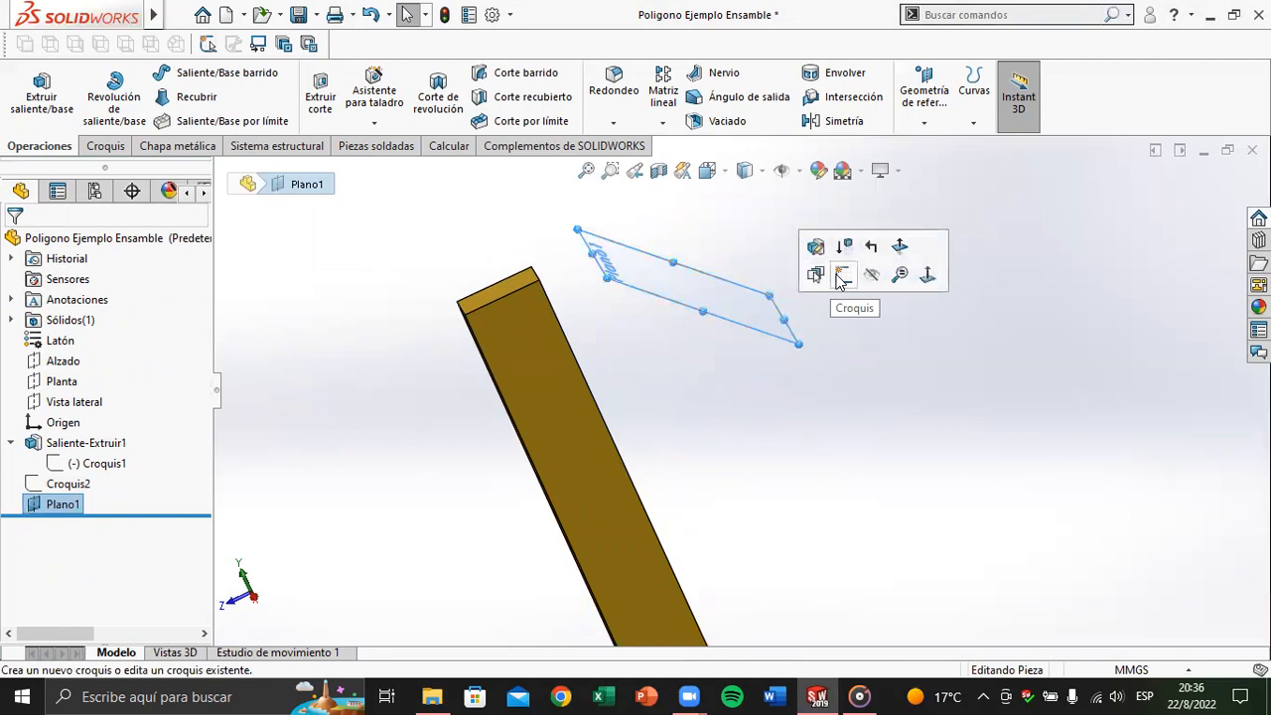
click(842, 275)
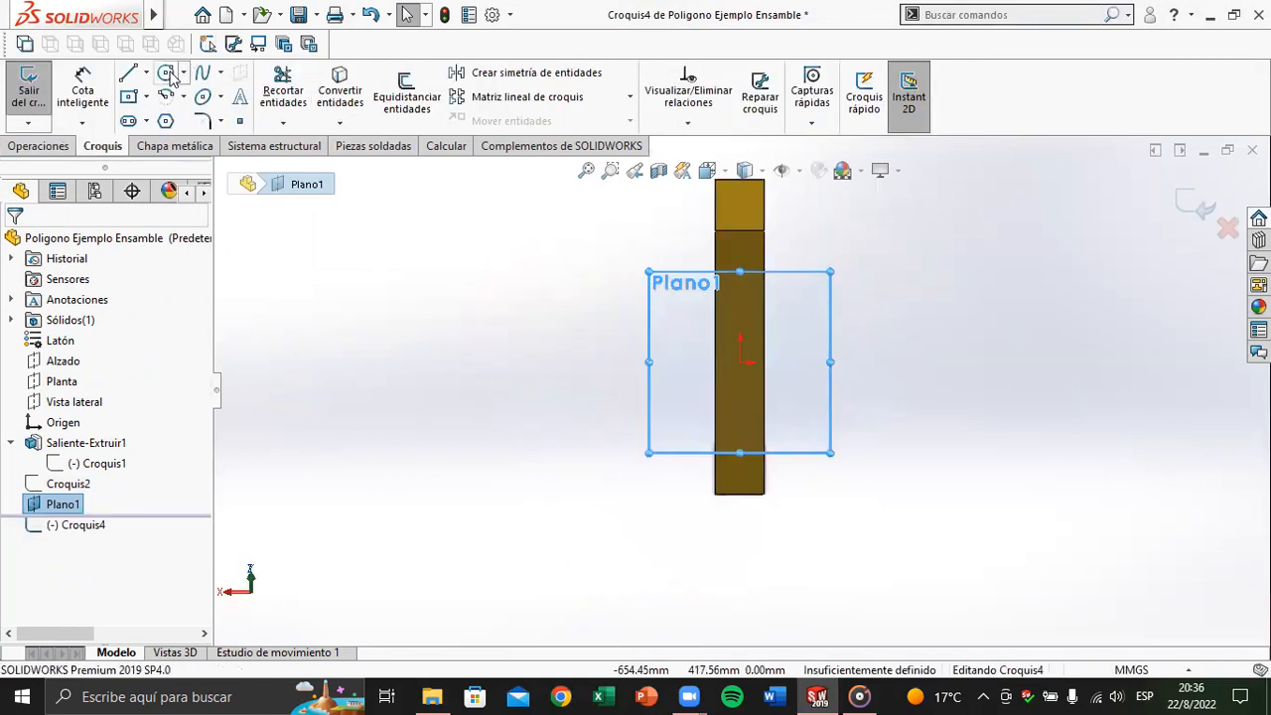
Step: Sketch a circle centred about 66 mm above the origin and align its centre vertically with the midpoint of the bar's lower edge
click(167, 75)
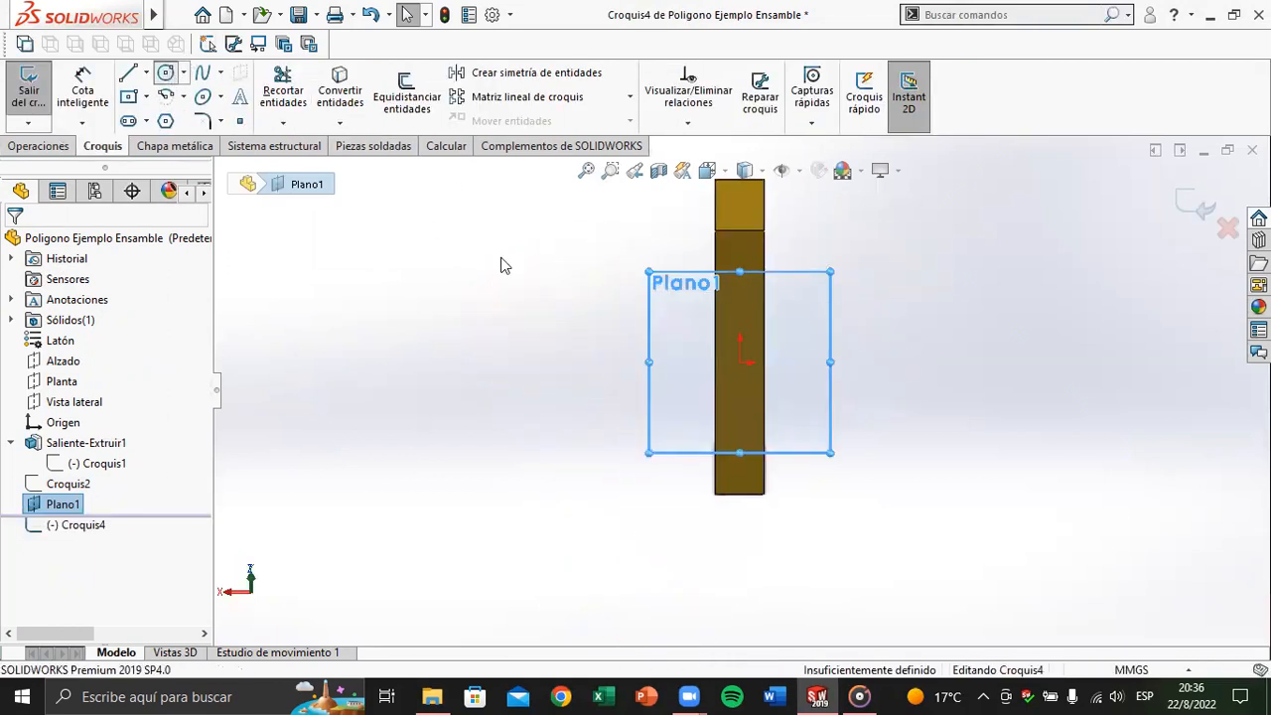
click(740, 337)
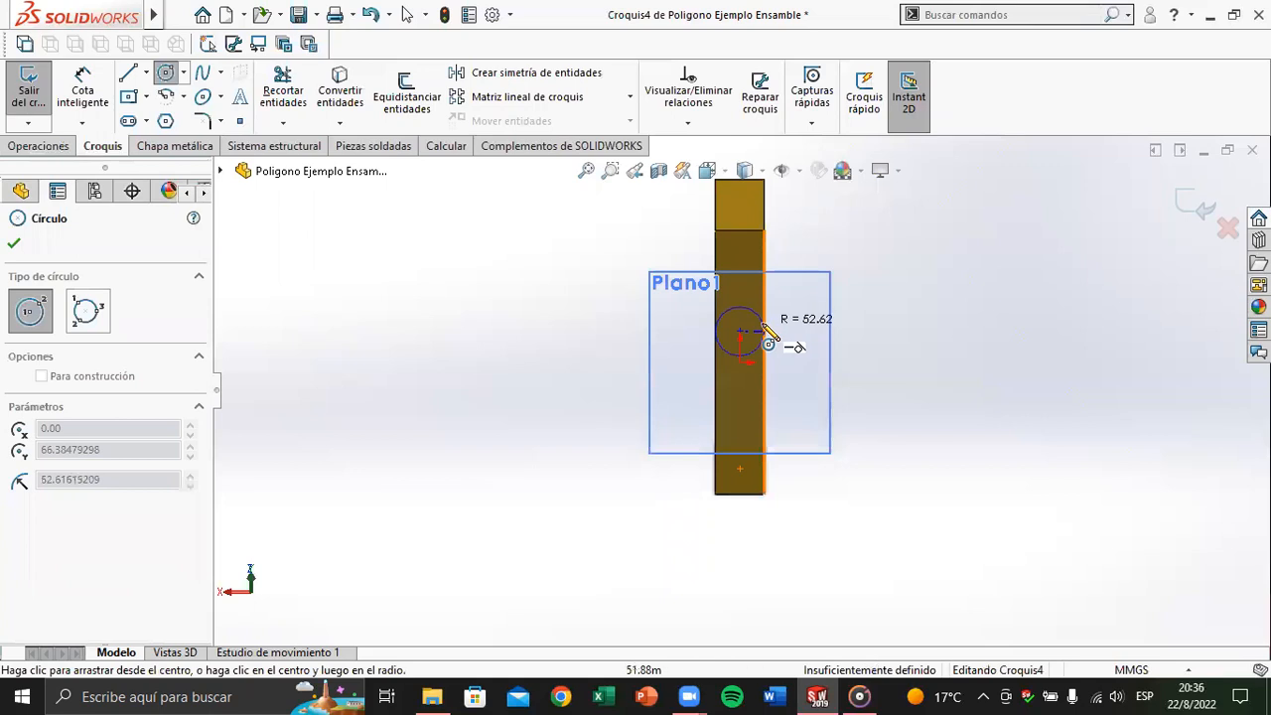
click(764, 387)
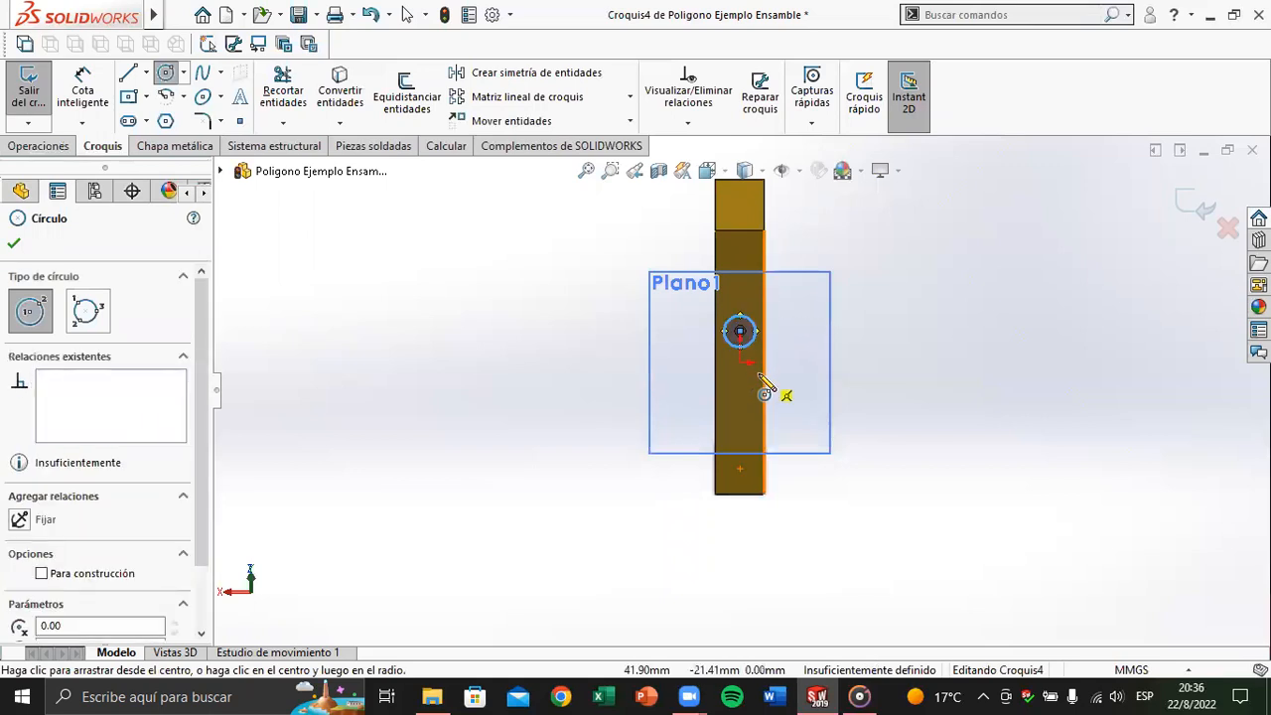
key(Escape)
click(740, 332)
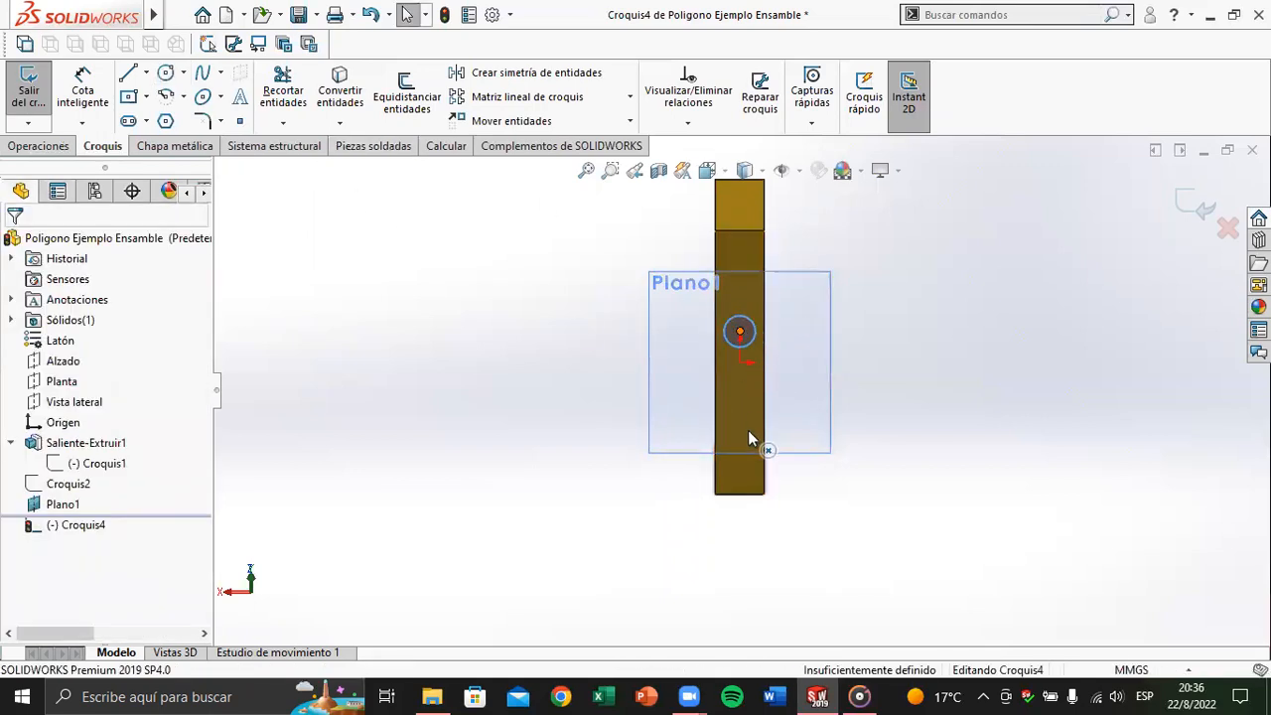
ctrl+click(740, 495)
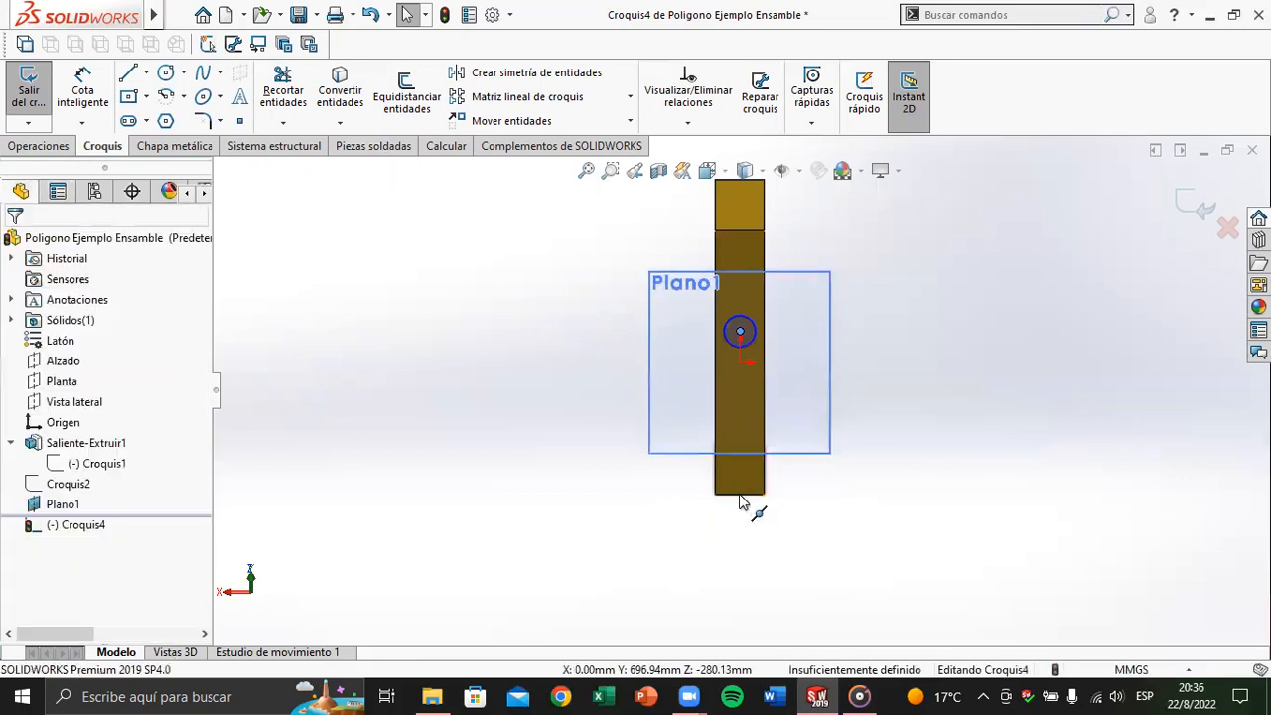
click(821, 413)
Step: Dimension the distance from the bar's lower edge to the circle's centre as 350 mm
click(89, 91)
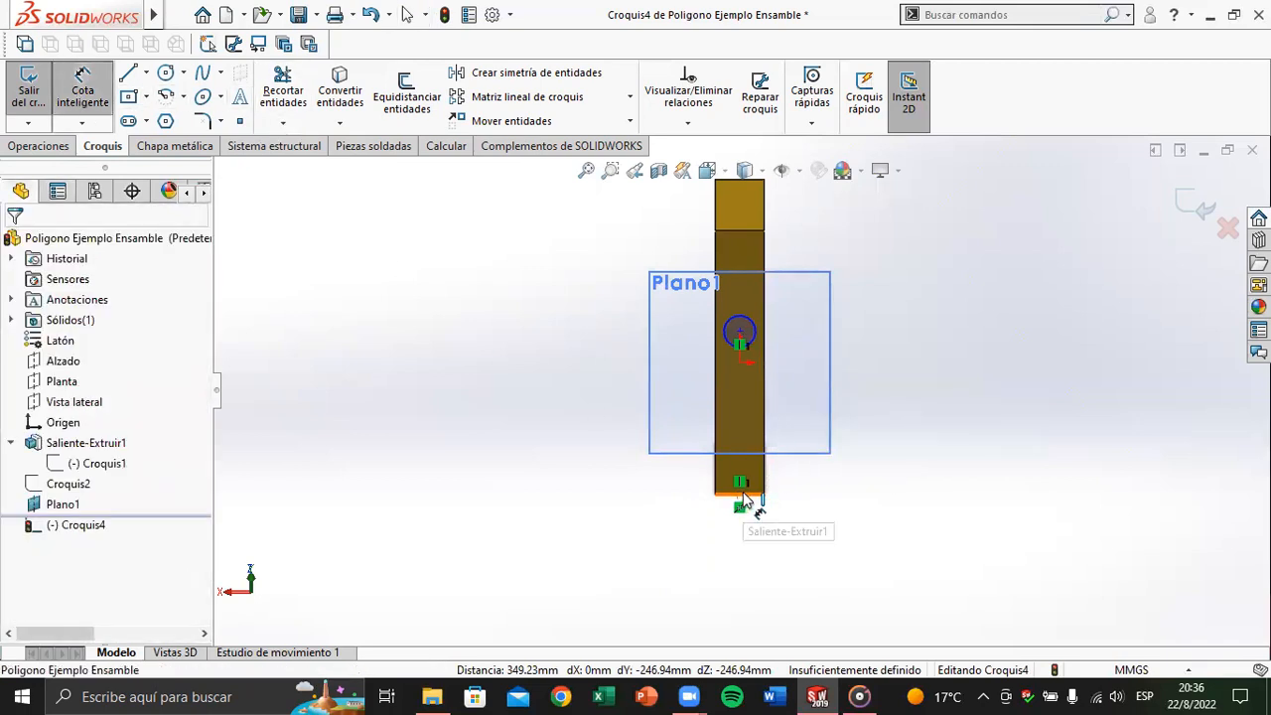
click(743, 493)
click(739, 332)
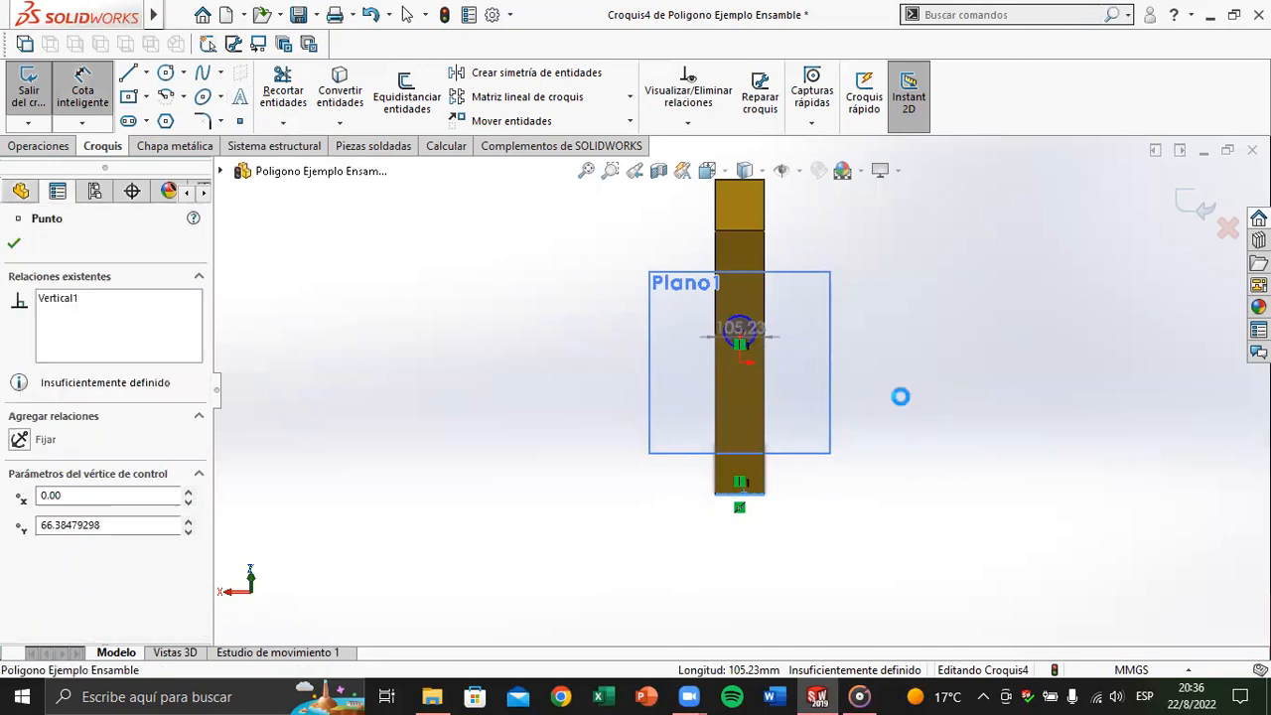
mouse_move(944, 411)
middle_down()
mouse_move(986, 346)
mouse_move(993, 357)
mouse_move(953, 327)
mouse_move(968, 406)
middle_up()
click(968, 405)
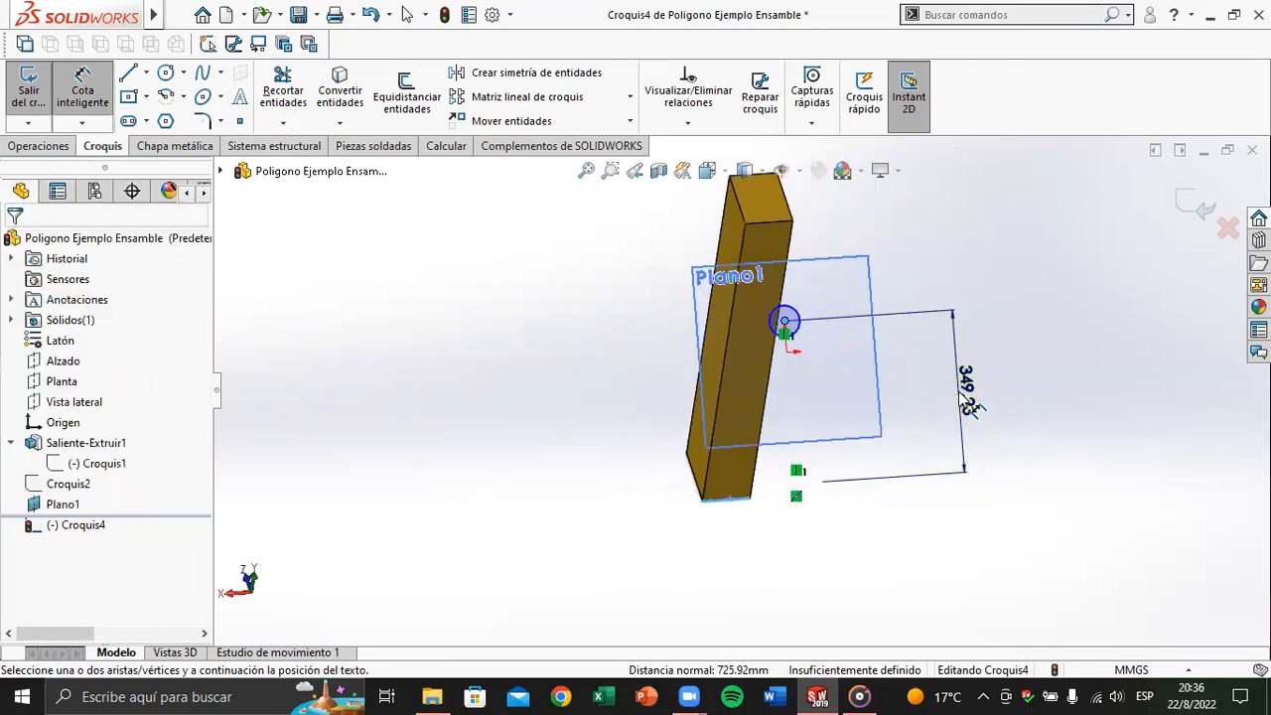
text(350)
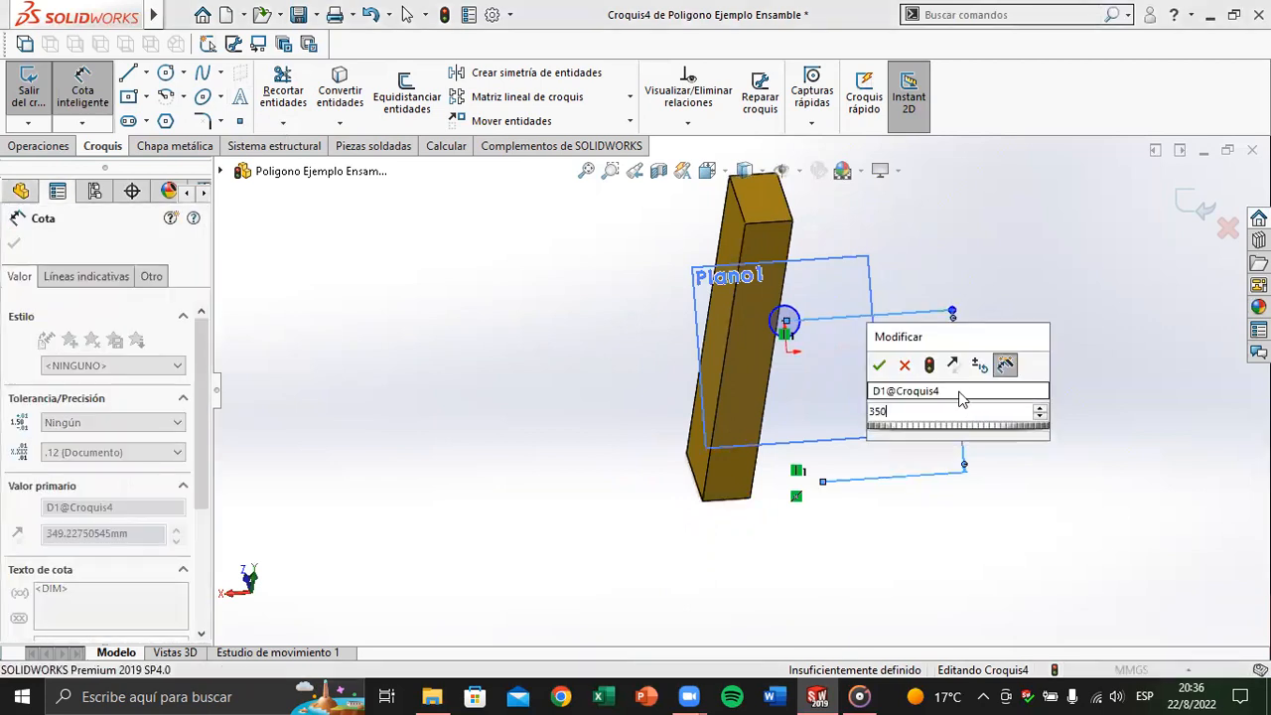
key(Return)
key(Escape)
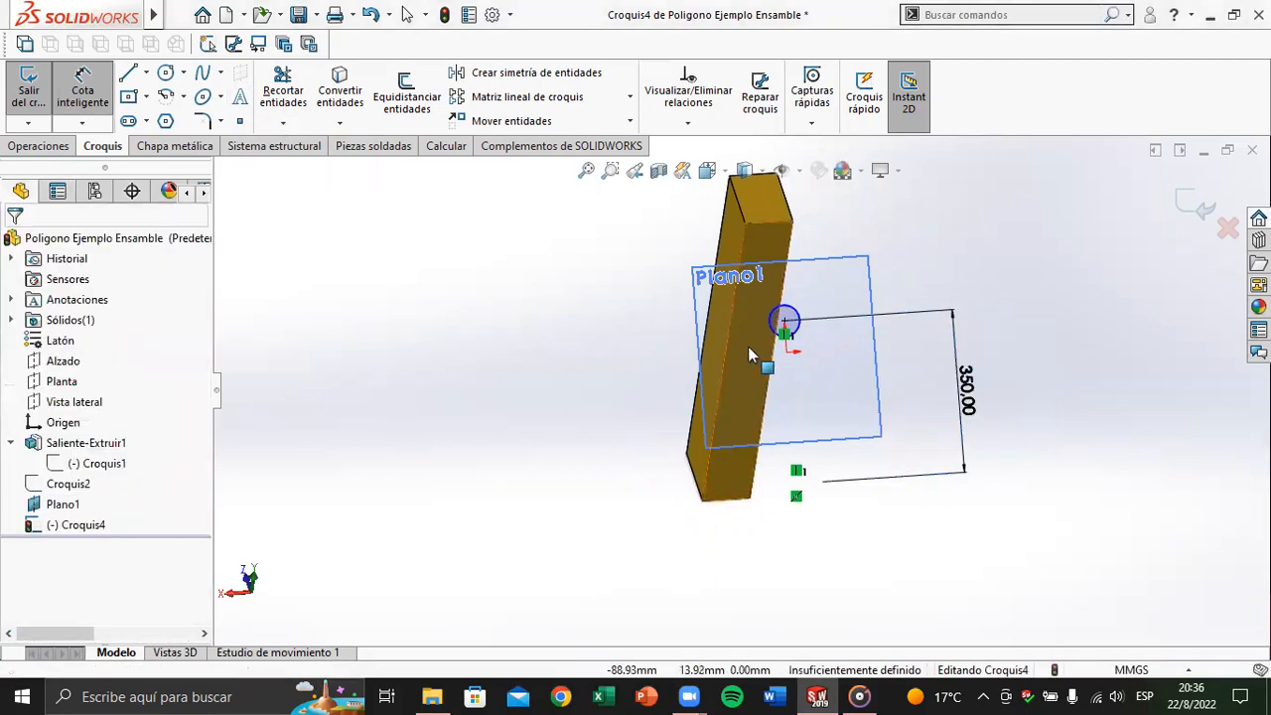
Step: Extrude the circle up to surface, using the bar's side face nearest the plane as the end surface
middle_drag(747, 346, 796, 311)
key(Escape)
click(40, 146)
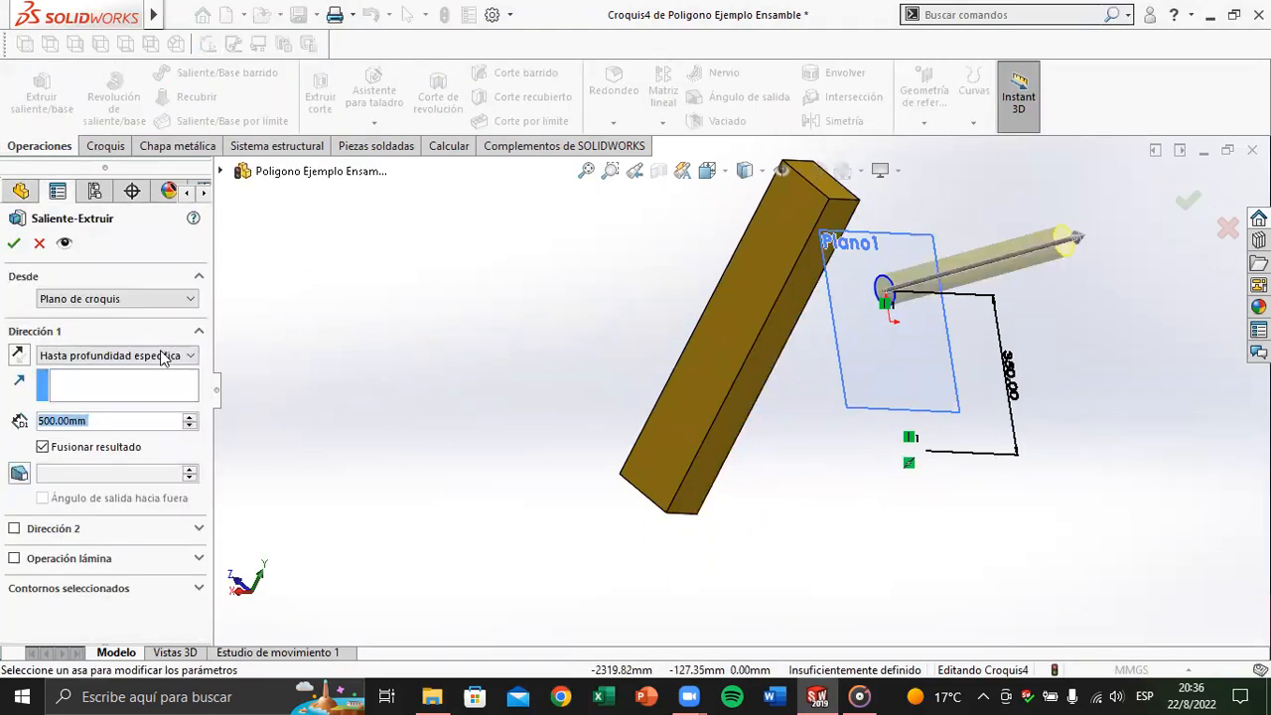
click(164, 355)
click(149, 409)
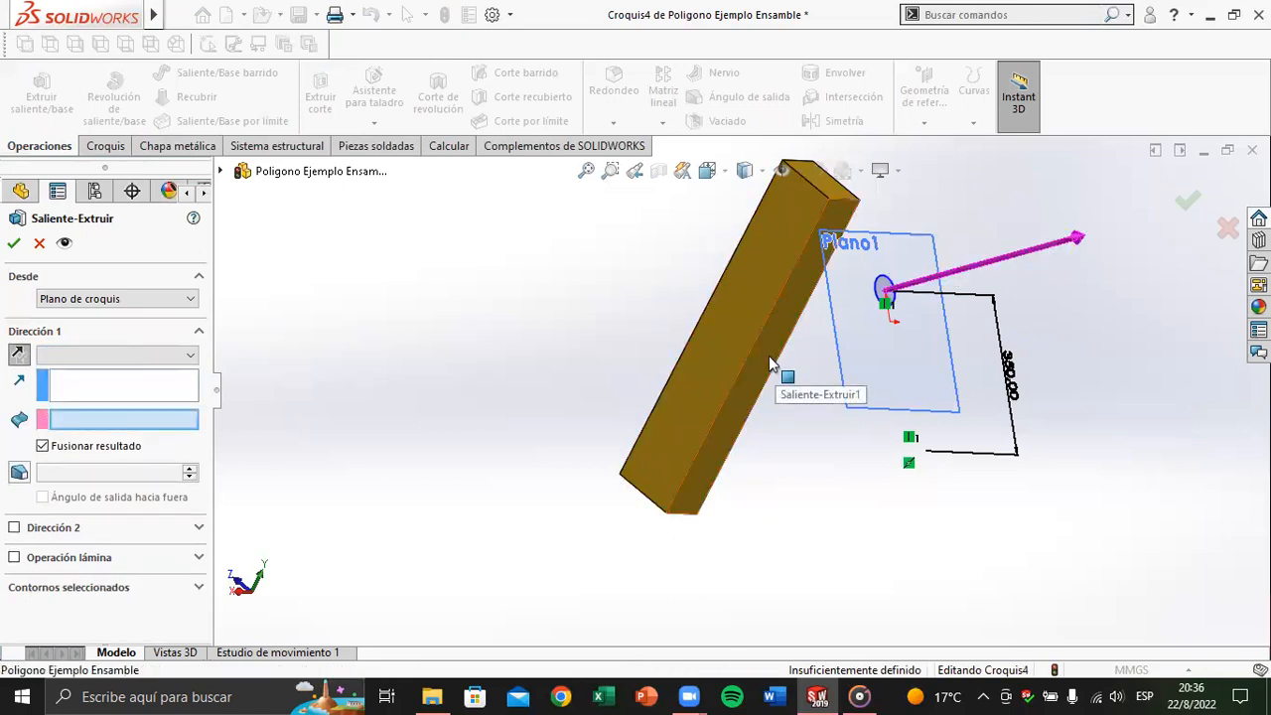
click(769, 355)
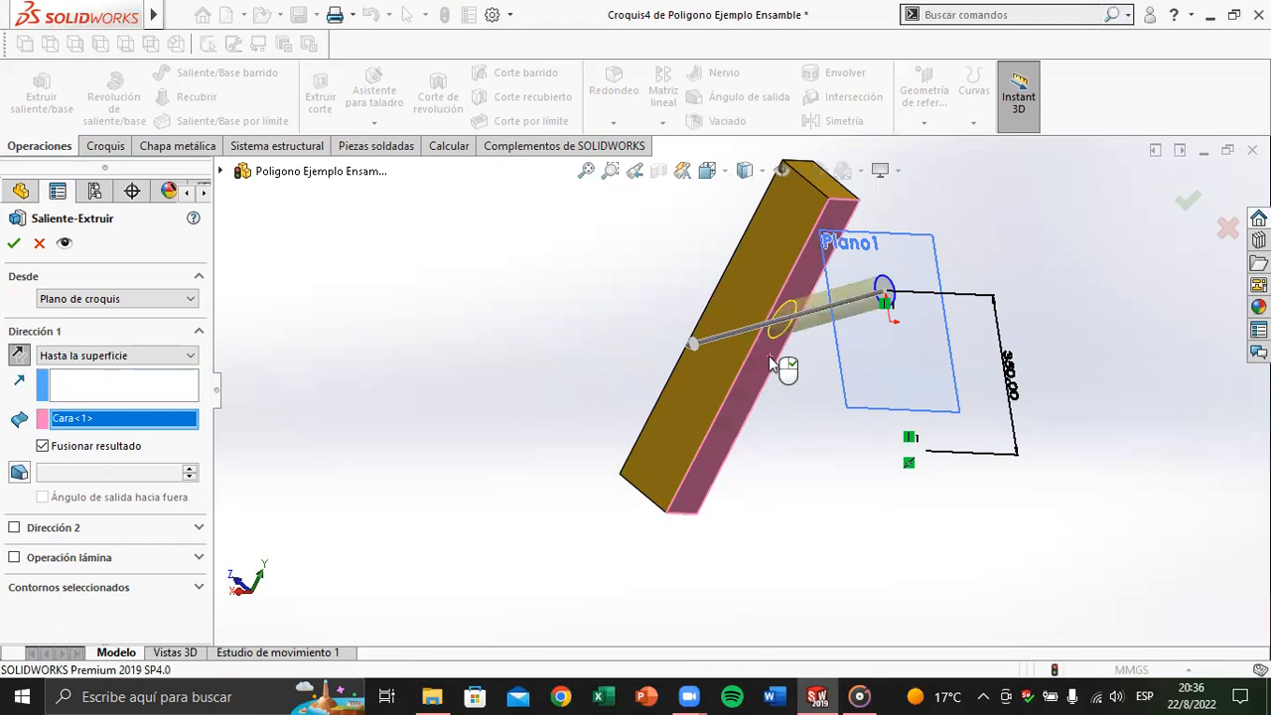
key(Return)
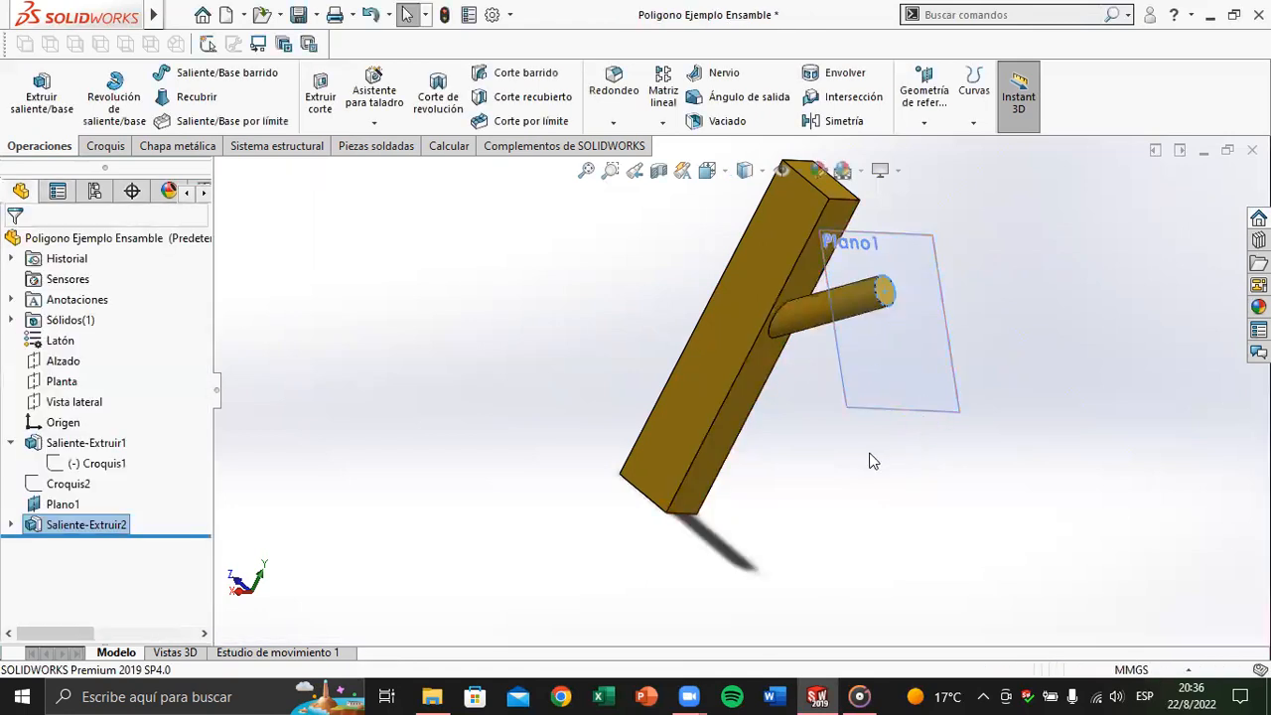
Step: Start a sketch on the cylinder's free end face and convert the face's circular edge into sketch geometry
scroll(885, 301, down, 5)
click(830, 315)
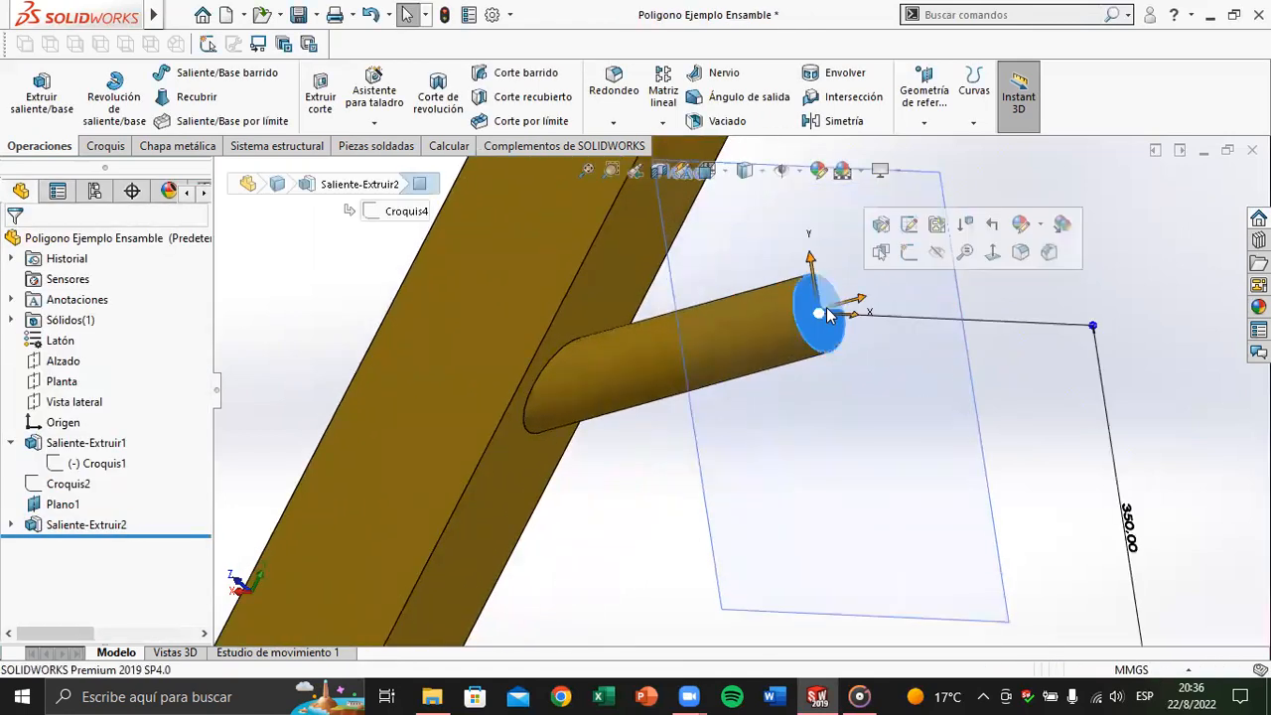
click(905, 261)
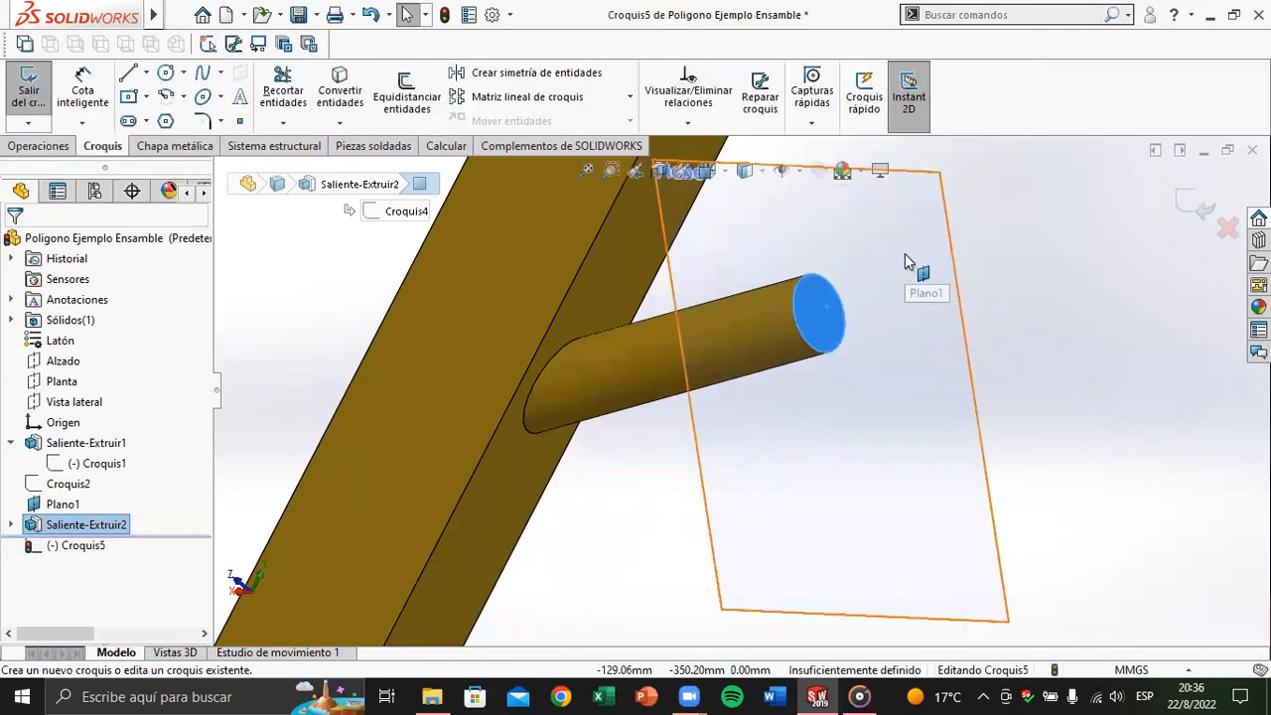
click(346, 103)
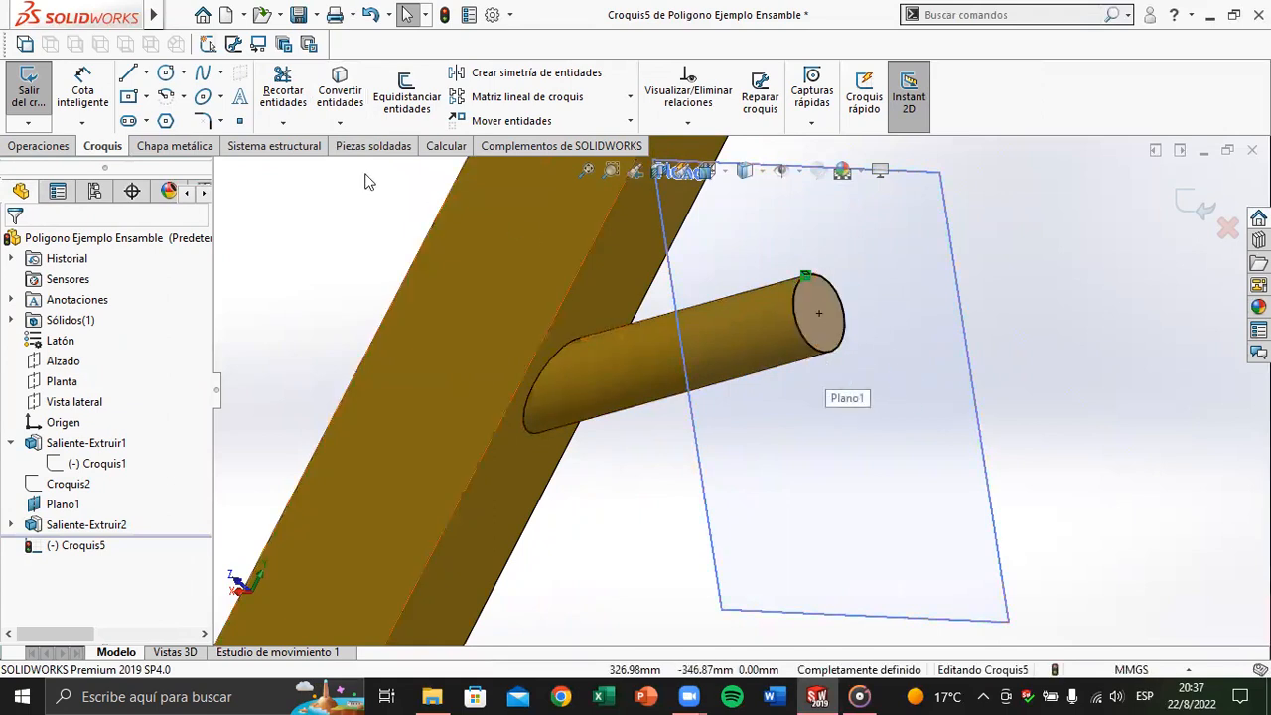
Step: Extrude the converted circle 250 mm outward from the cylinder's end, merging the result
click(40, 146)
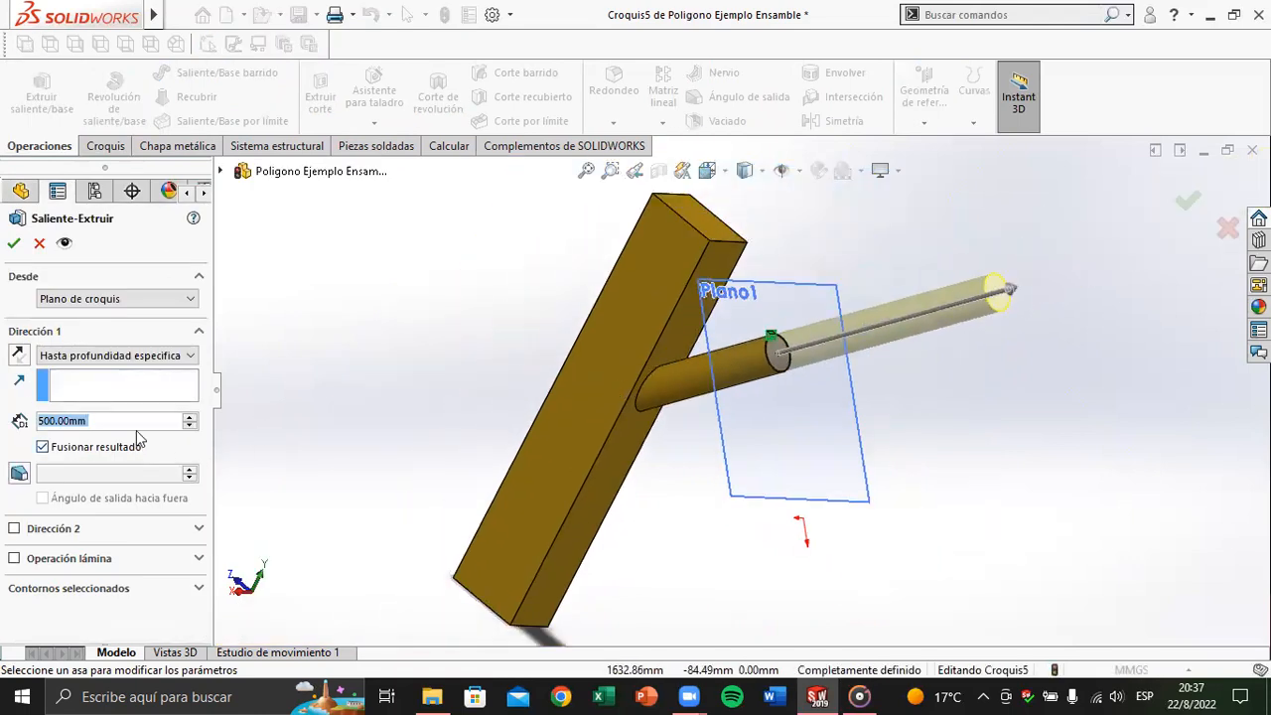
text(25)
middle_drag(473, 367, 652, 317)
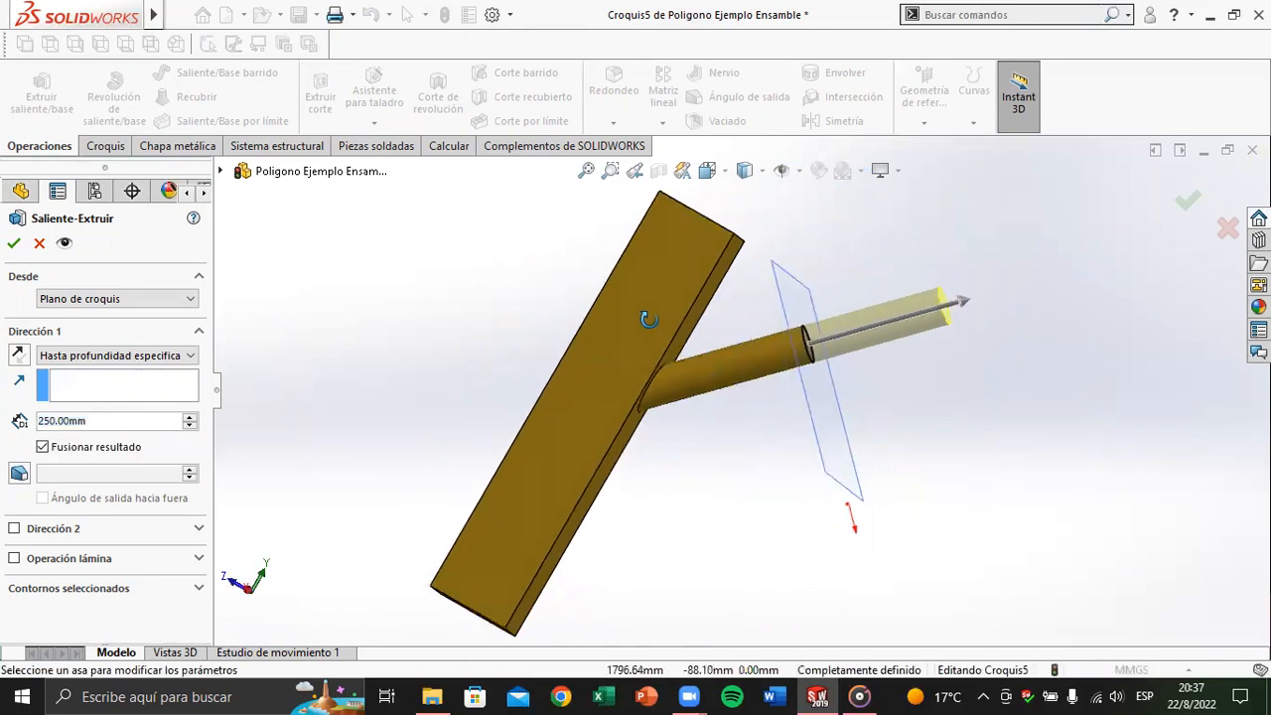
click(14, 244)
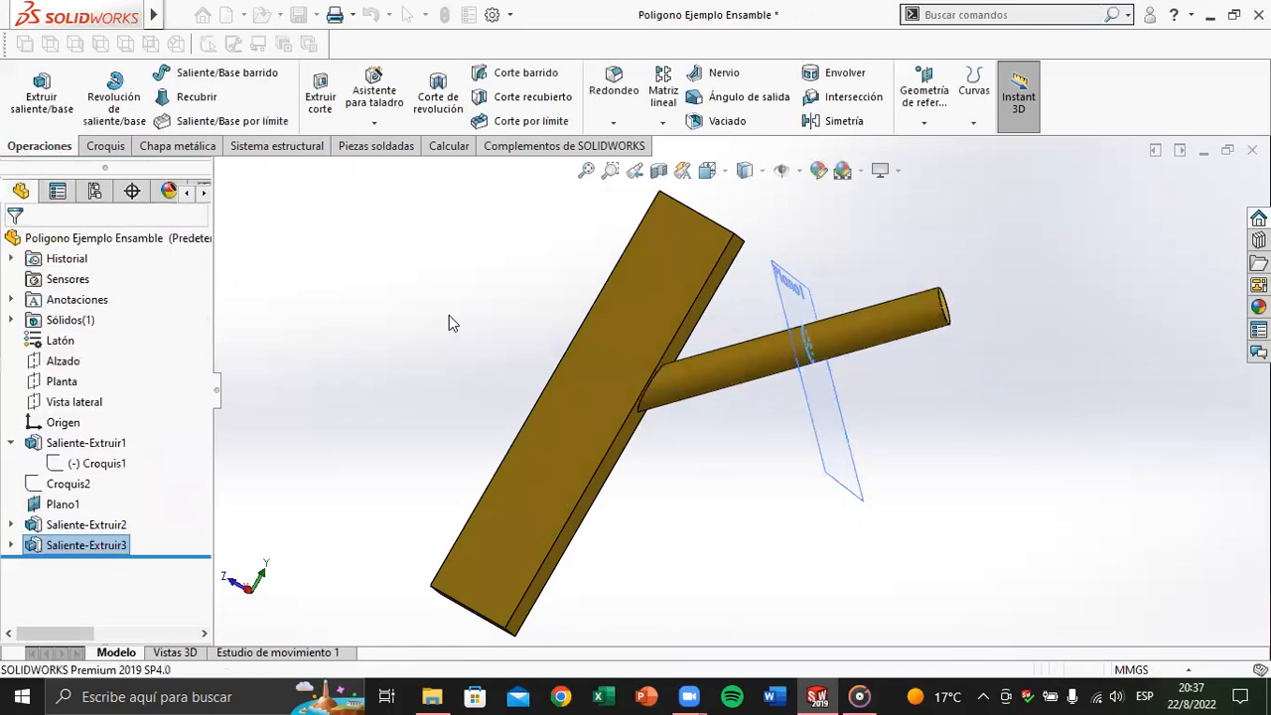
middle_drag(454, 321, 351, 381)
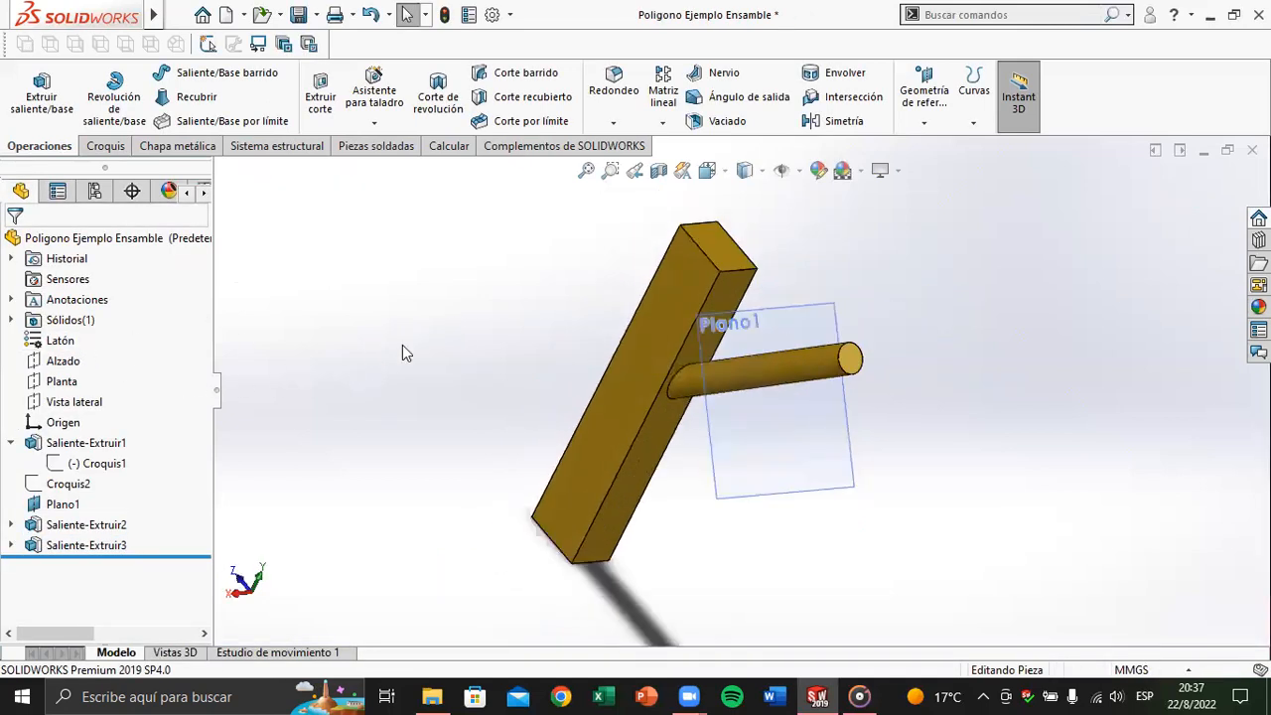
Step: Save the part as a new file named Rectangulo Ejemplo Ensamble in folder D of Ejemplo Ensamble
click(317, 15)
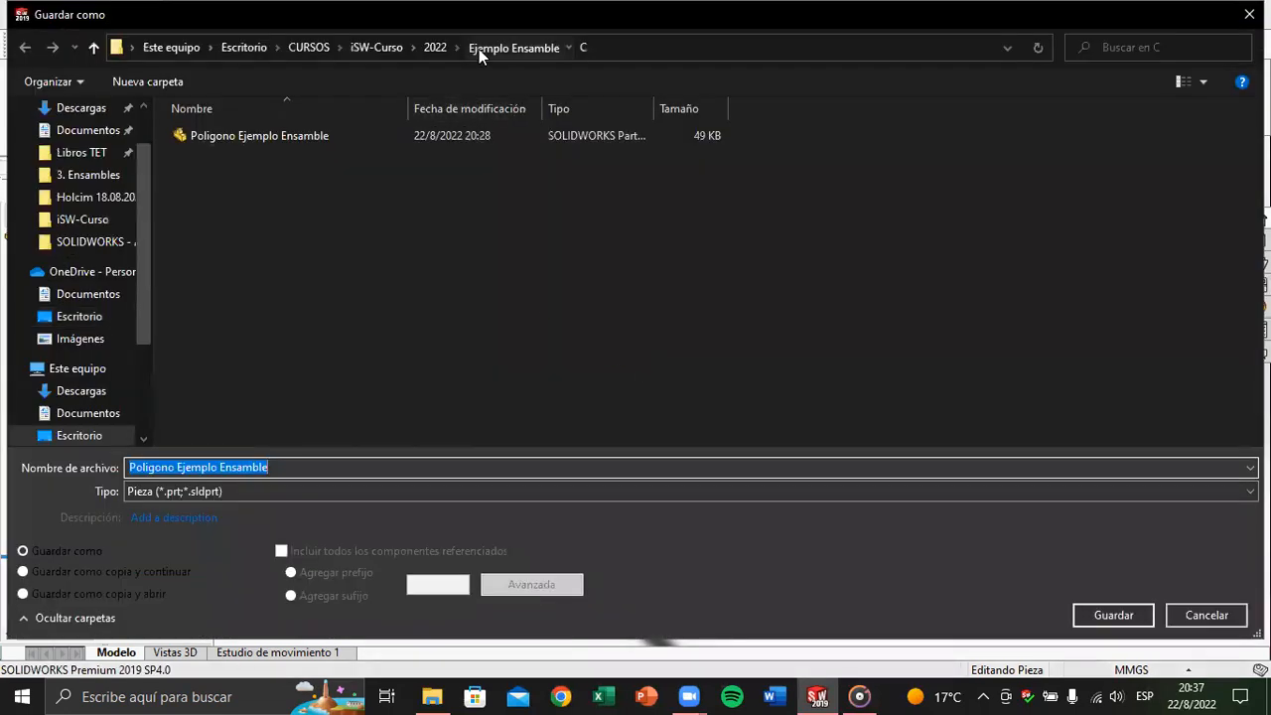
click(479, 48)
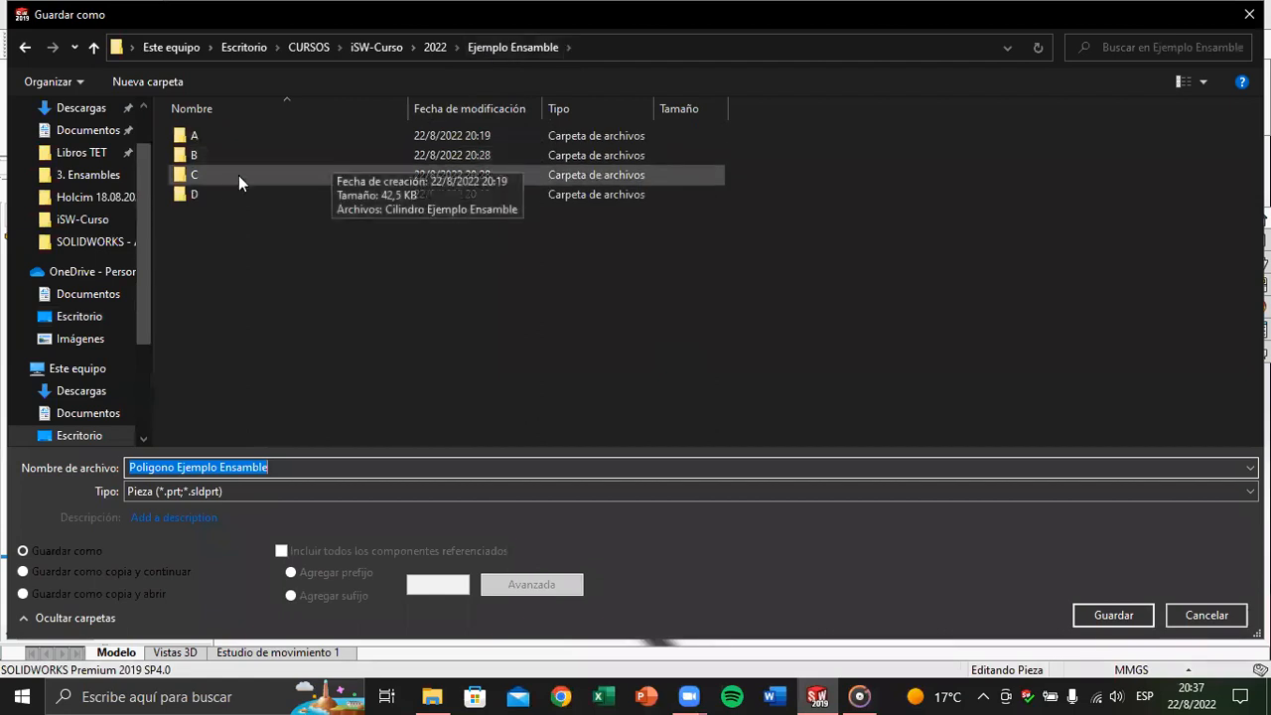
click(220, 192)
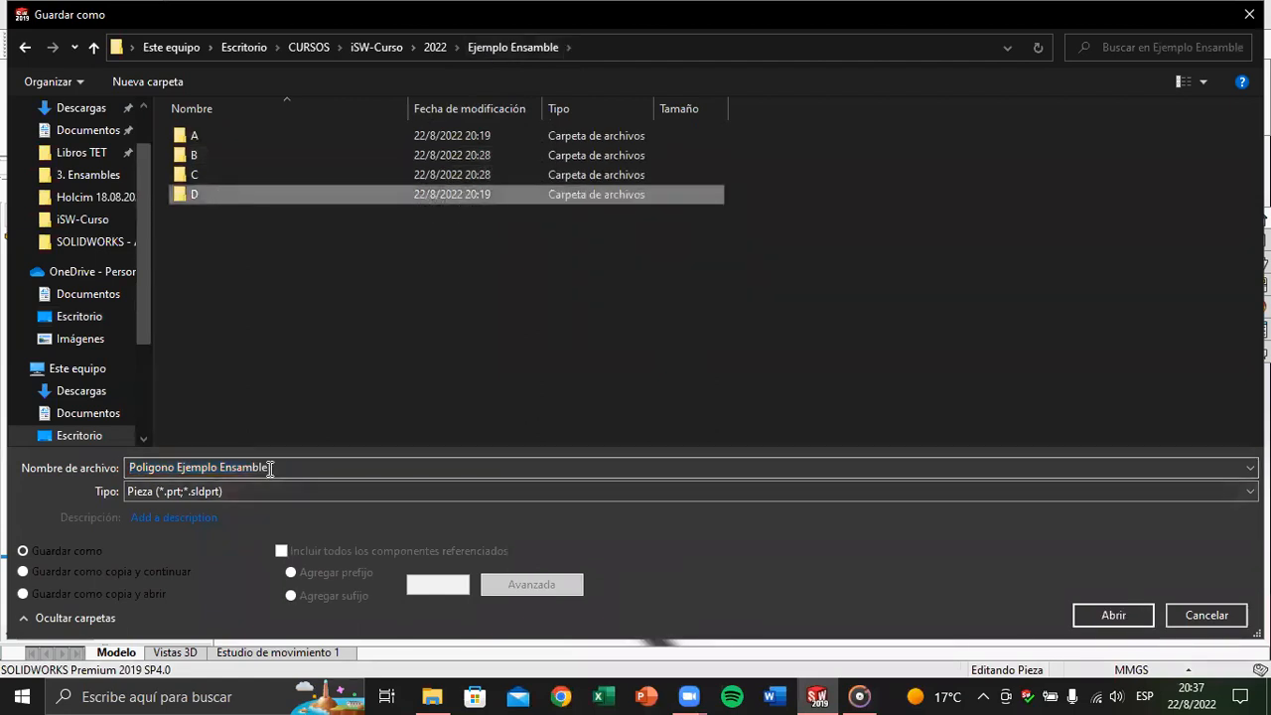
double_click(249, 194)
double_click(245, 467)
click(243, 466)
drag(303, 467, 80, 466)
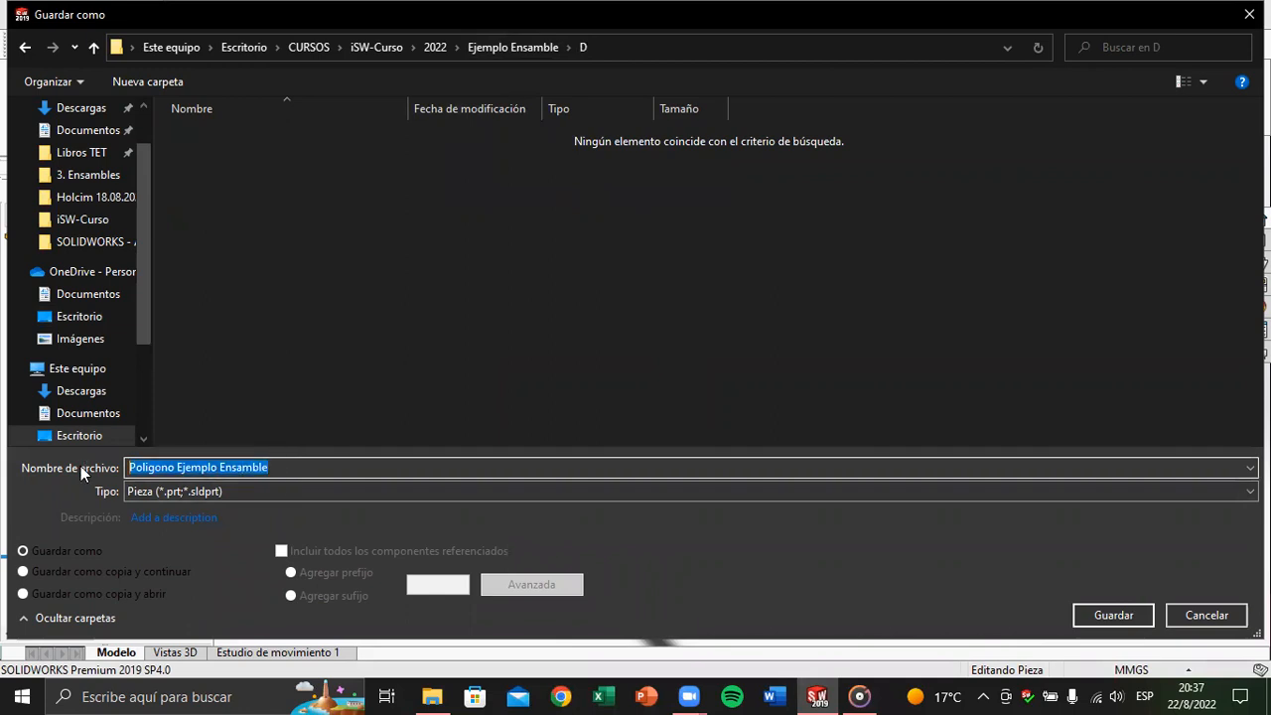
double_click(136, 462)
text(Rectangulo)
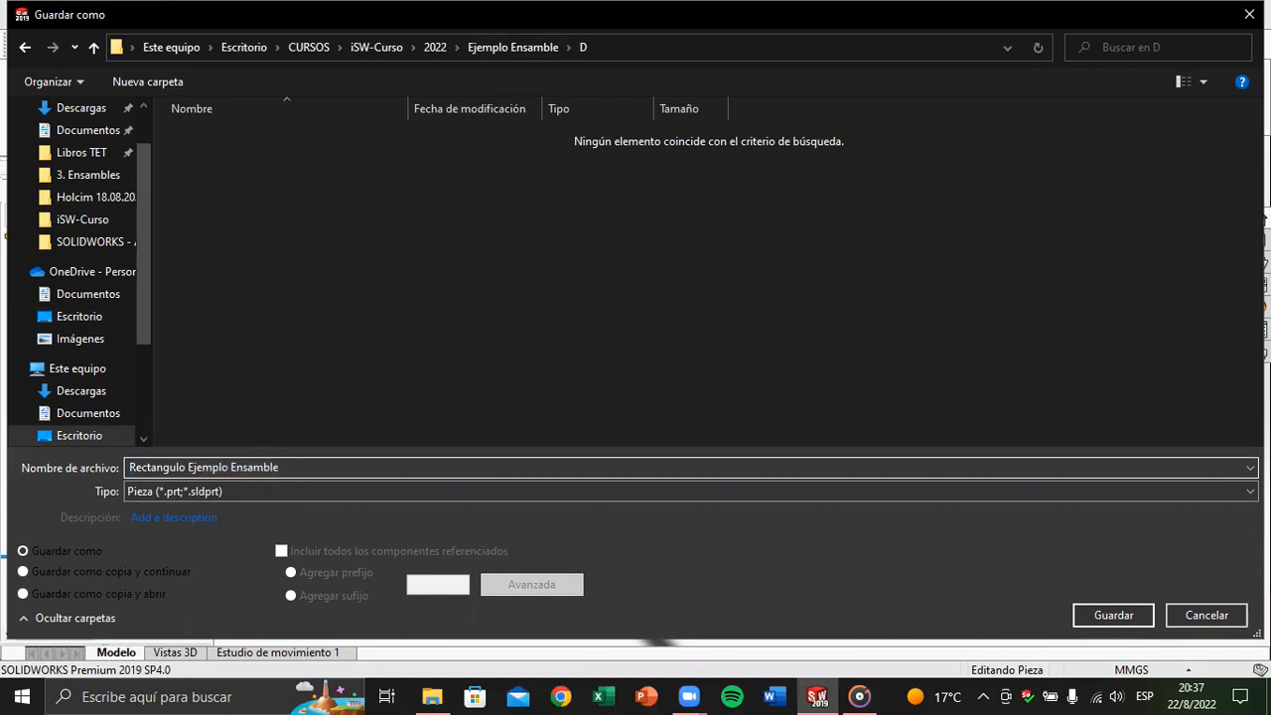
key(Return)
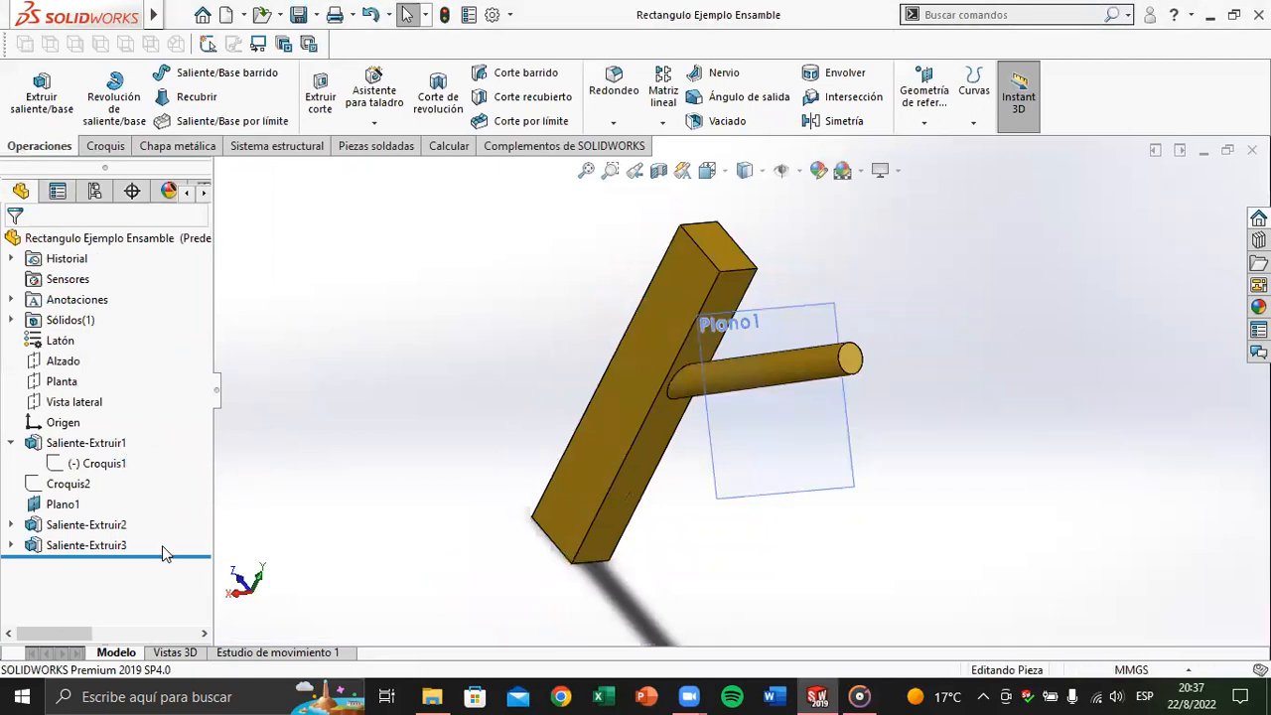
Step: Delete the cylindrical arm's two extrusions together with Plano1 and Croquis2, keeping only the base bar
drag(115, 507, 9, 484)
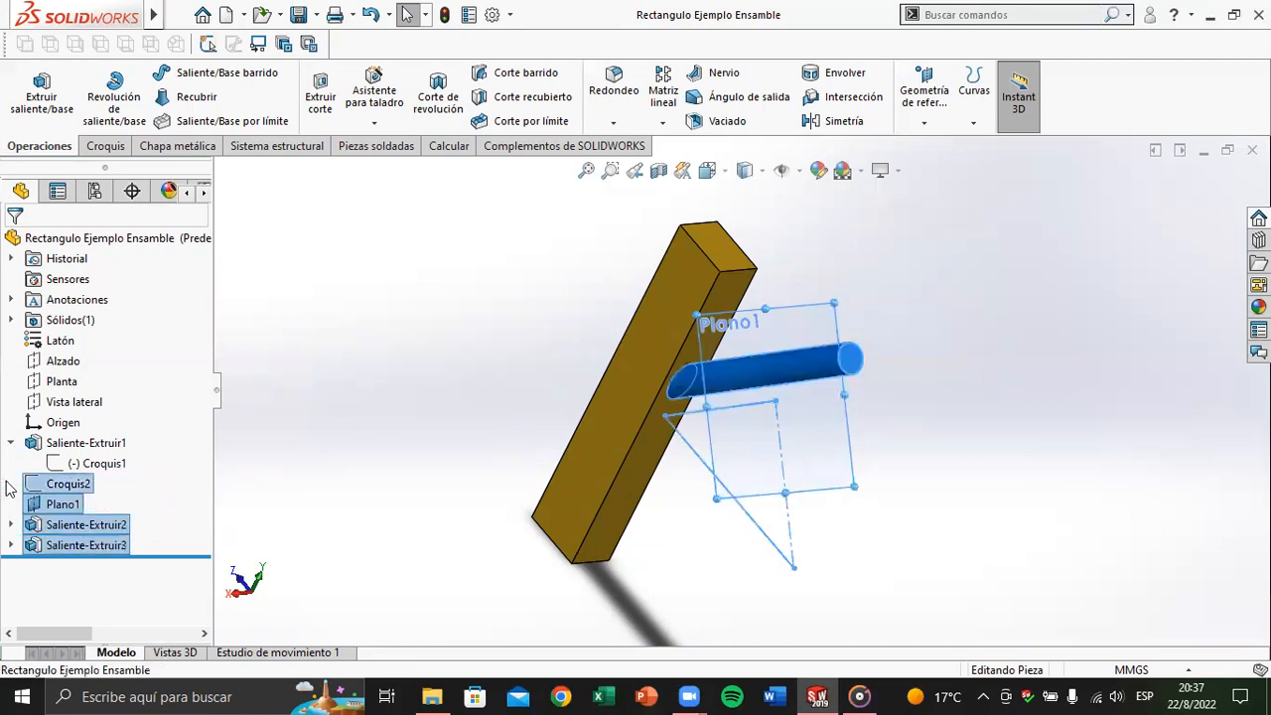
key(Delete)
key(Return)
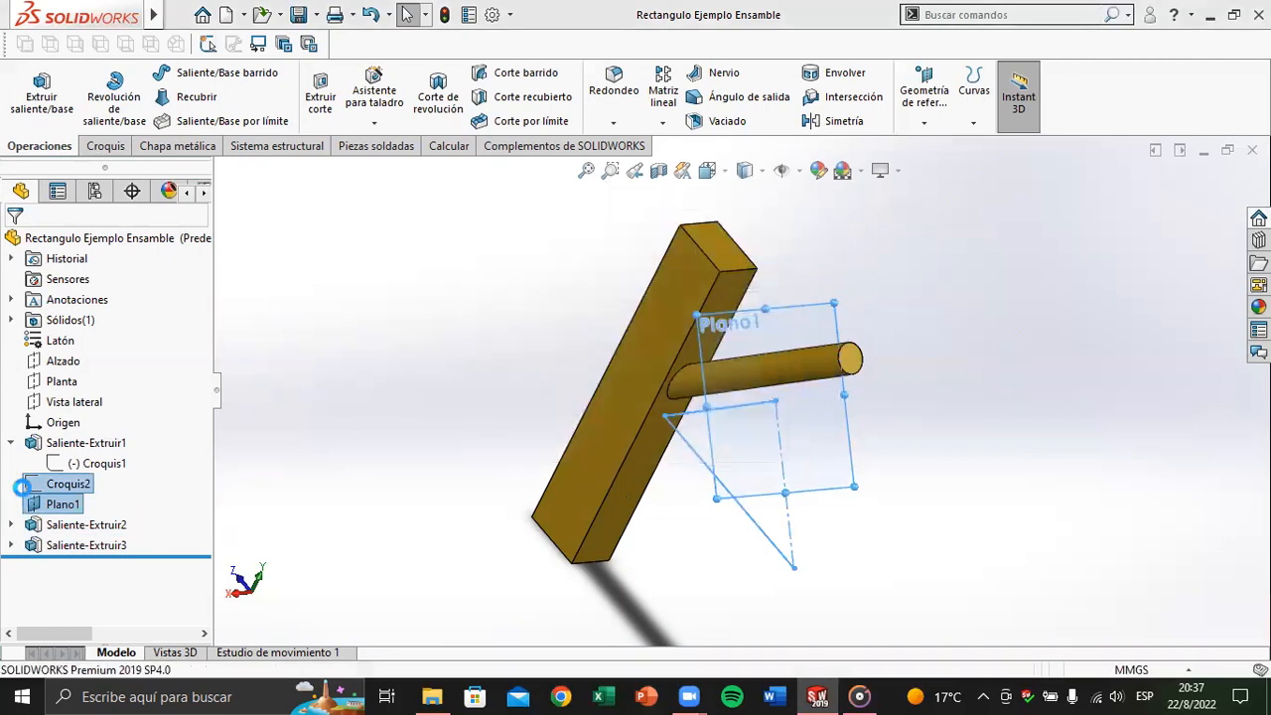
Step: Edit the base extrusion's sketch and delete all of its rectangle geometry
click(90, 471)
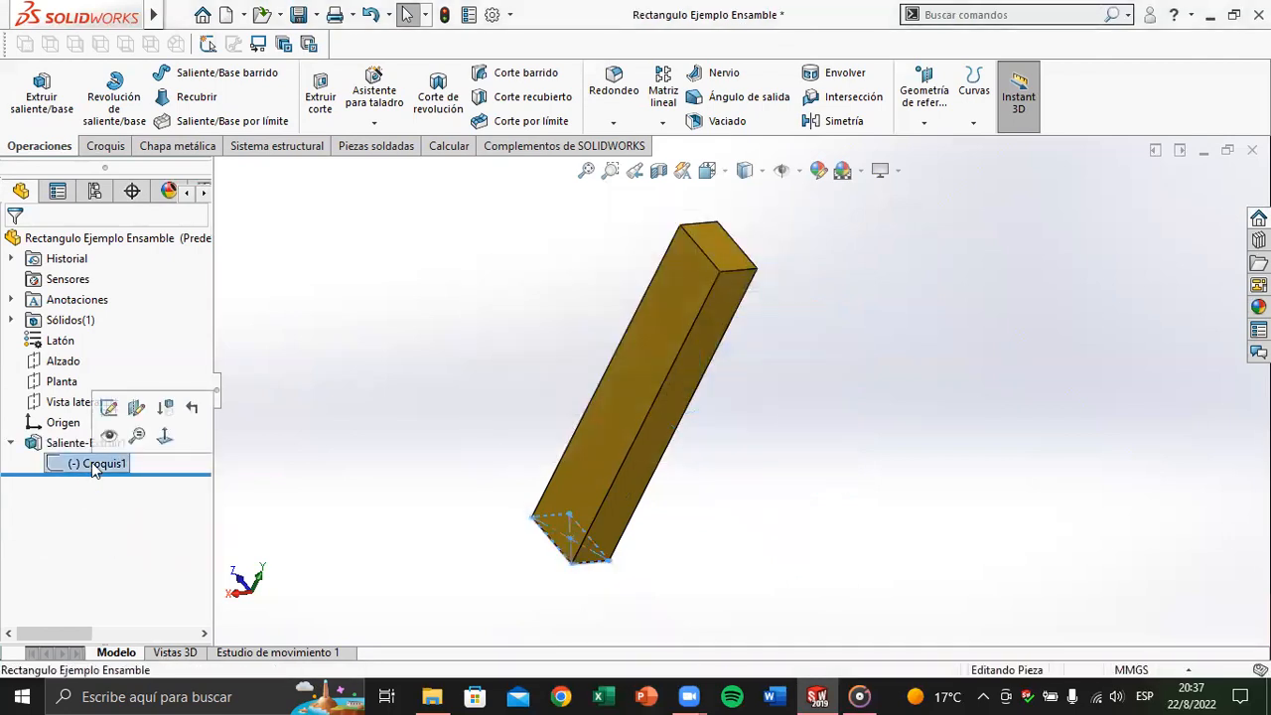
click(106, 407)
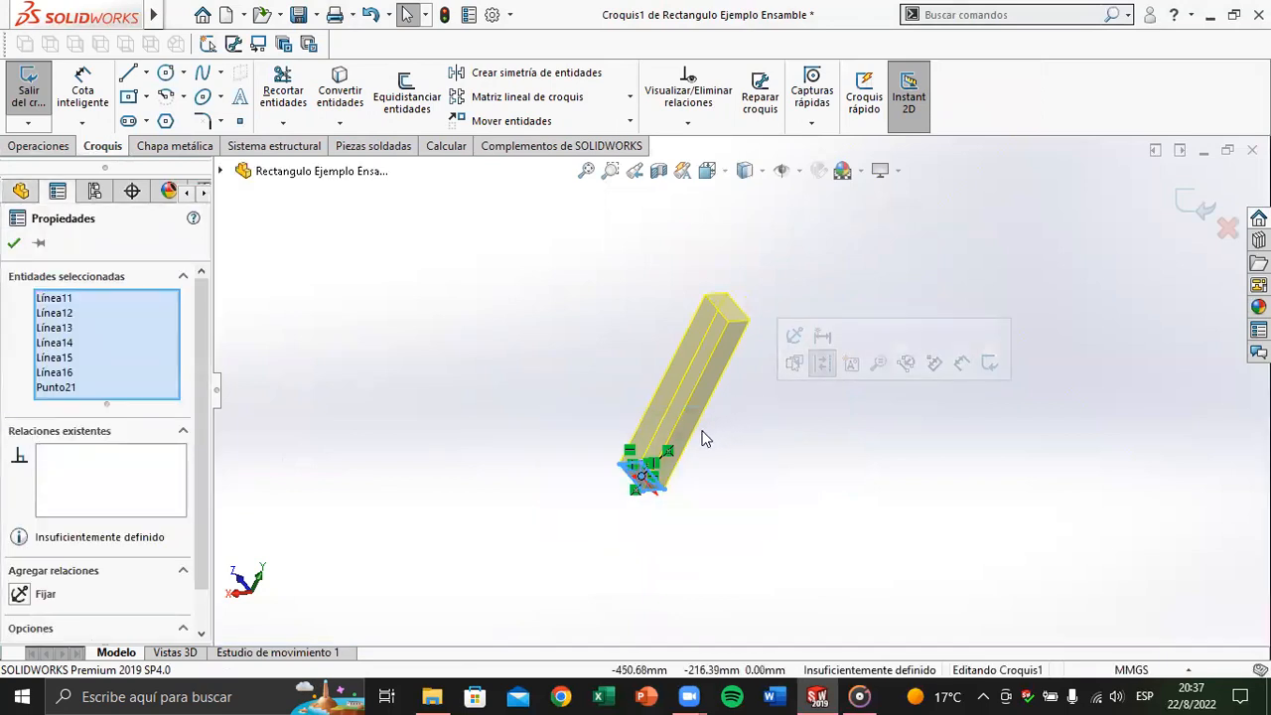
key(Delete)
key(ctrl+8)
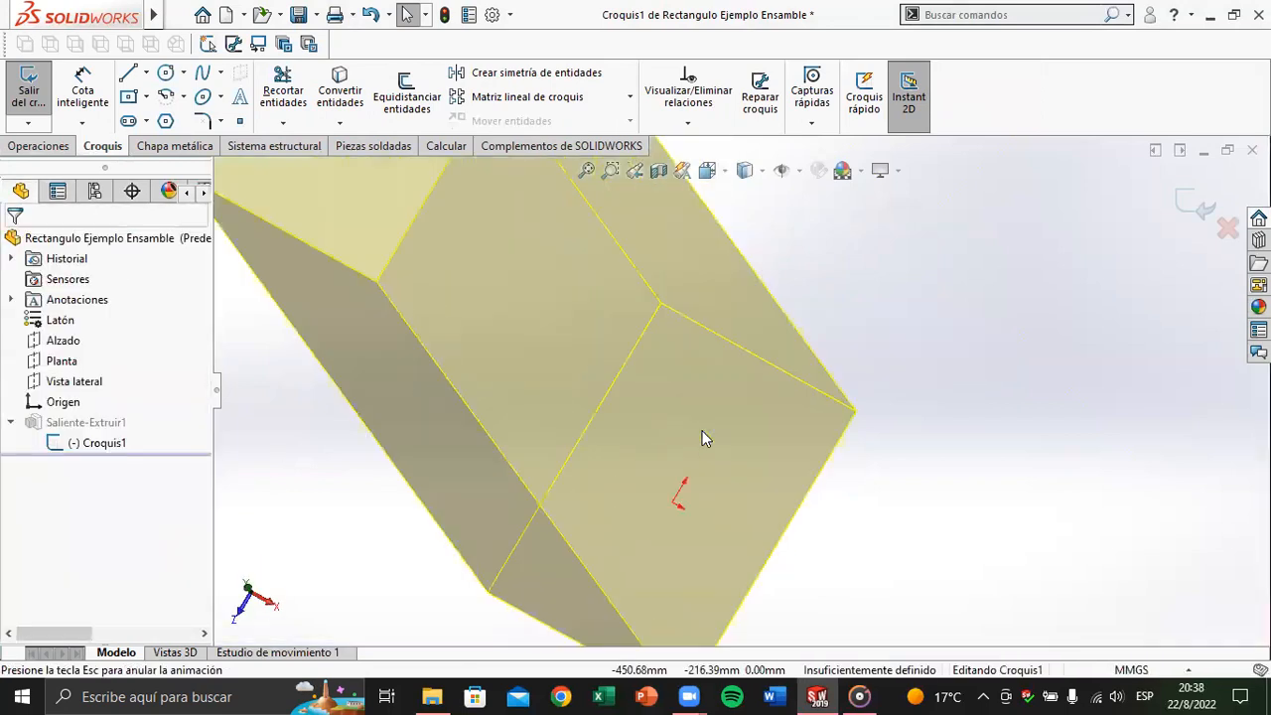
Step: Sketch a horizontal centerpoint straight slot on the origin, about 60 mm from its centre to each arc centre, and exit the sketch
click(128, 120)
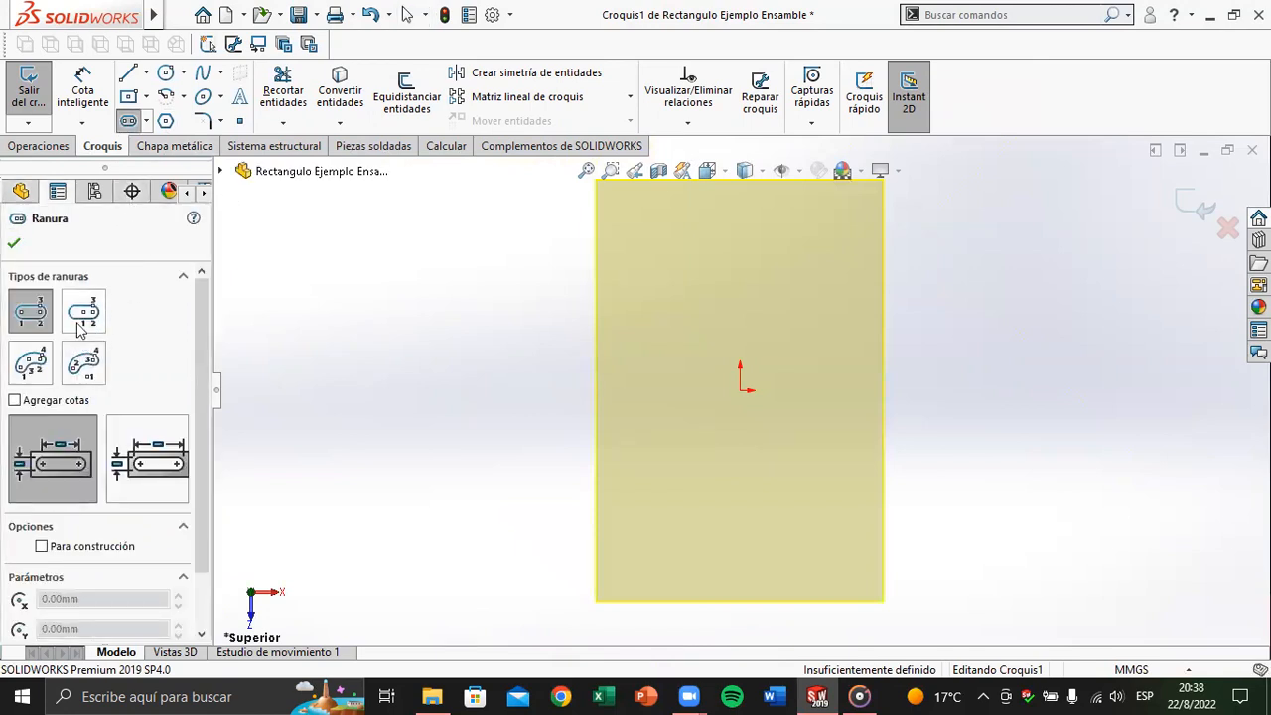
click(80, 329)
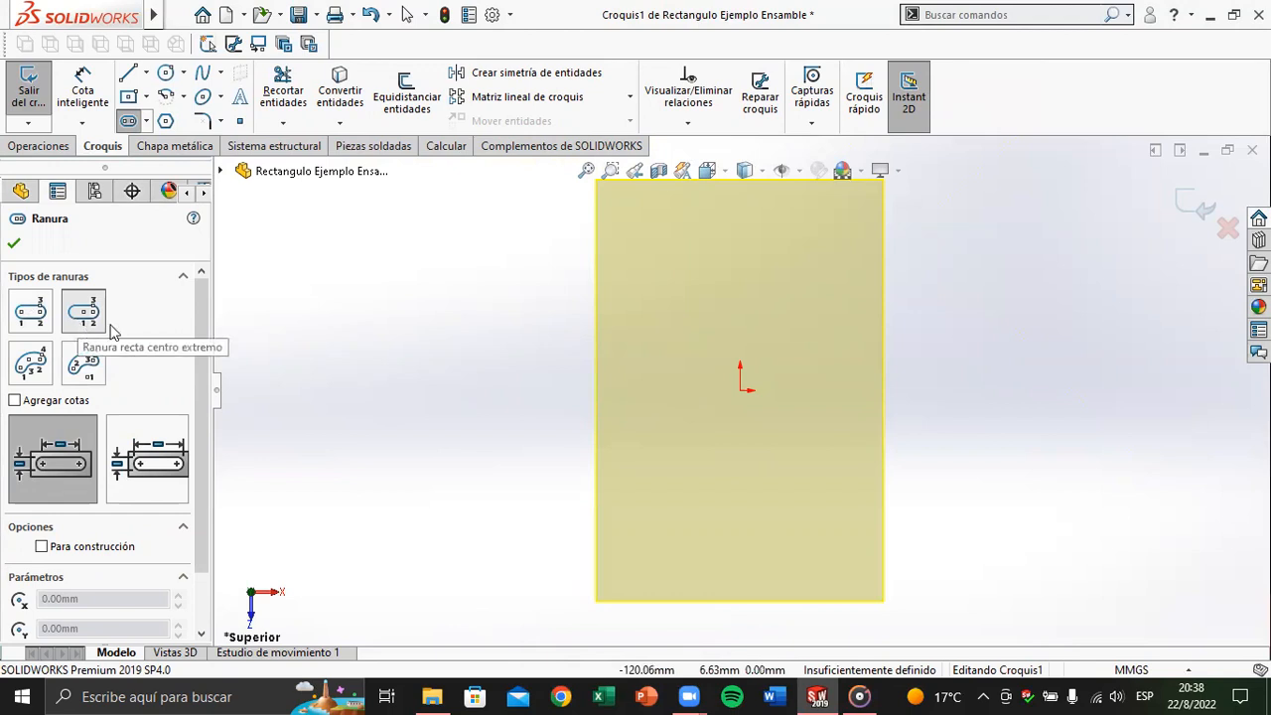
click(740, 390)
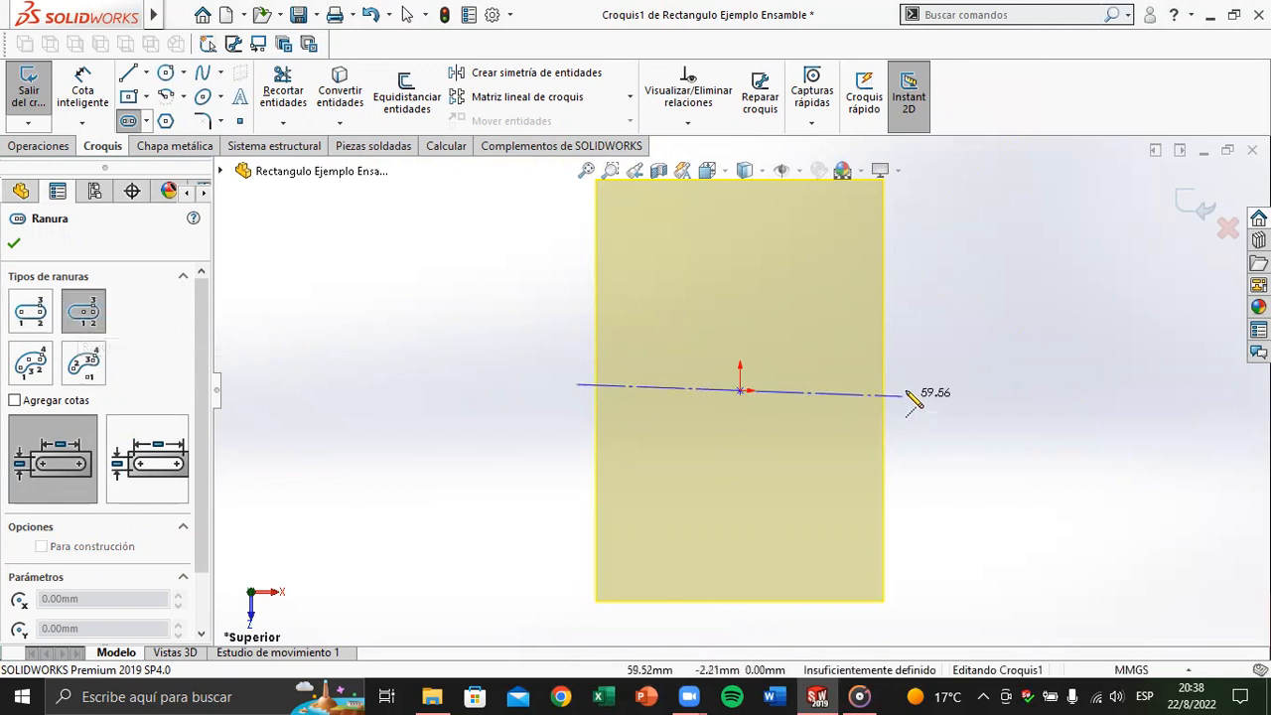
click(907, 392)
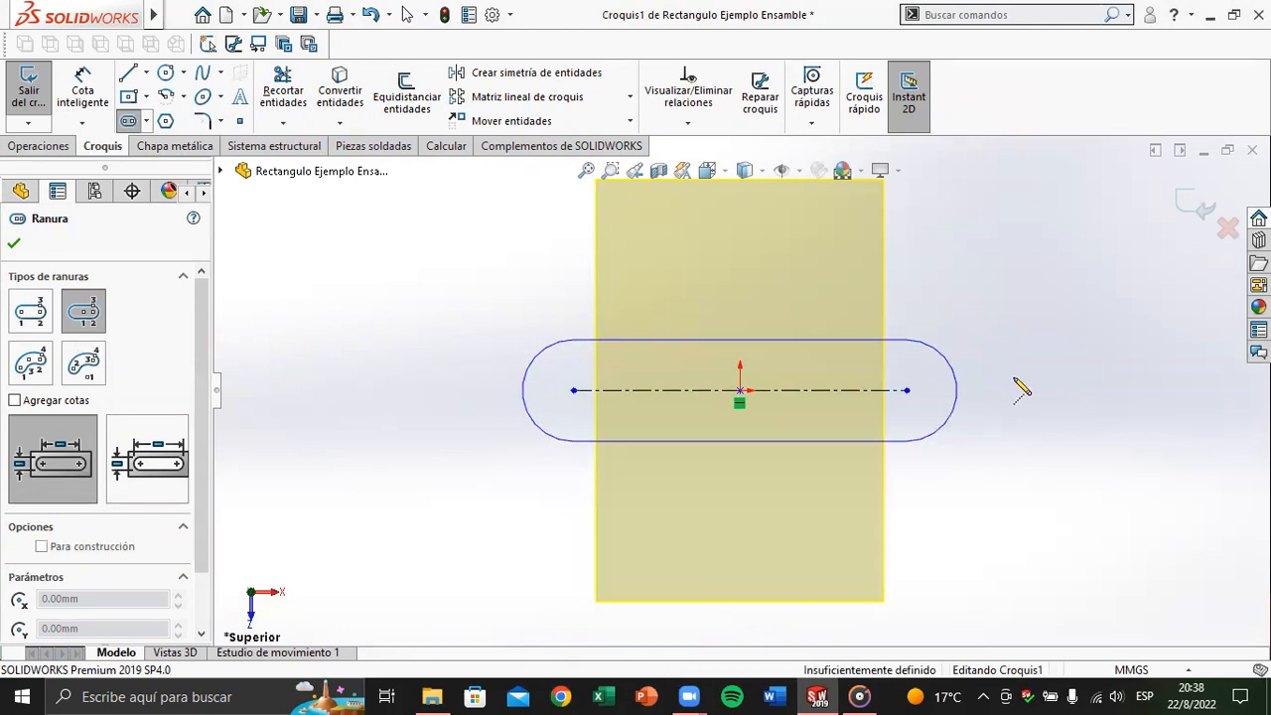
click(943, 389)
key(Escape)
click(1192, 209)
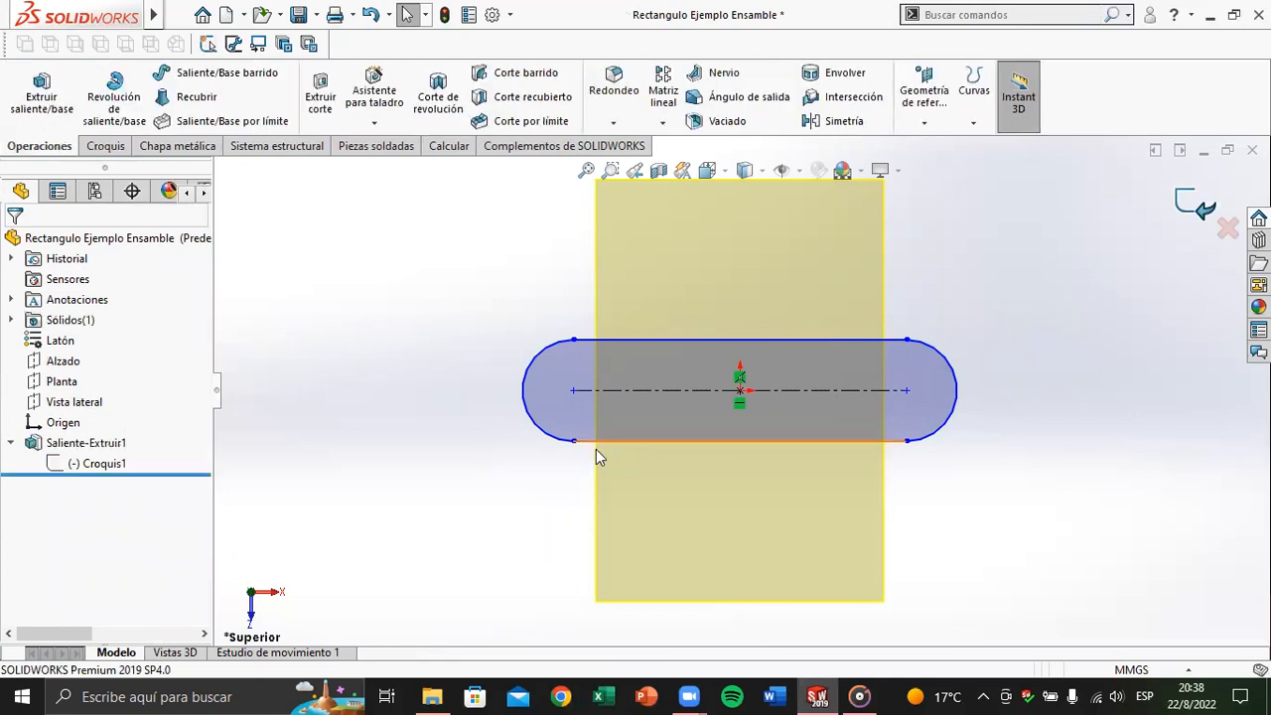
Step: Set the depth of the slot-shaped base extrusion to 650 mm
mouse_move(532, 494)
middle_down()
mouse_move(558, 409)
mouse_move(527, 321)
middle_up()
scroll(558, 402, up, 5)
scroll(694, 276, down, 2)
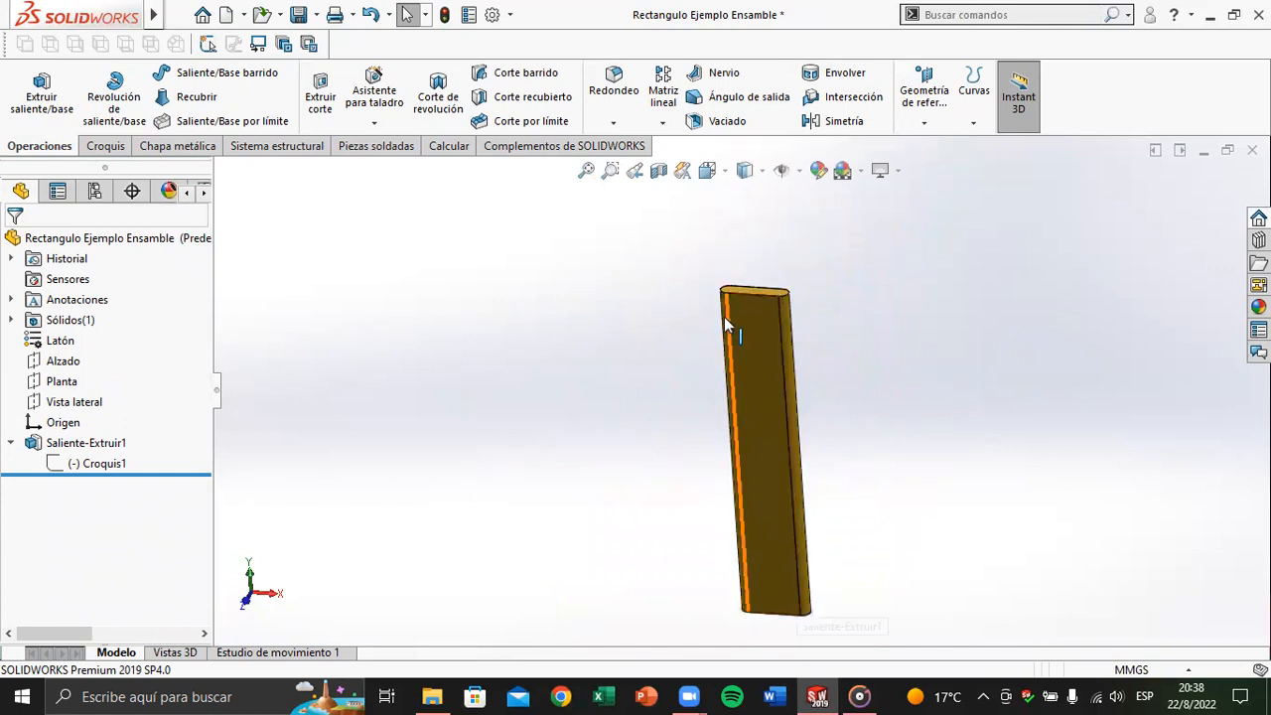
click(107, 449)
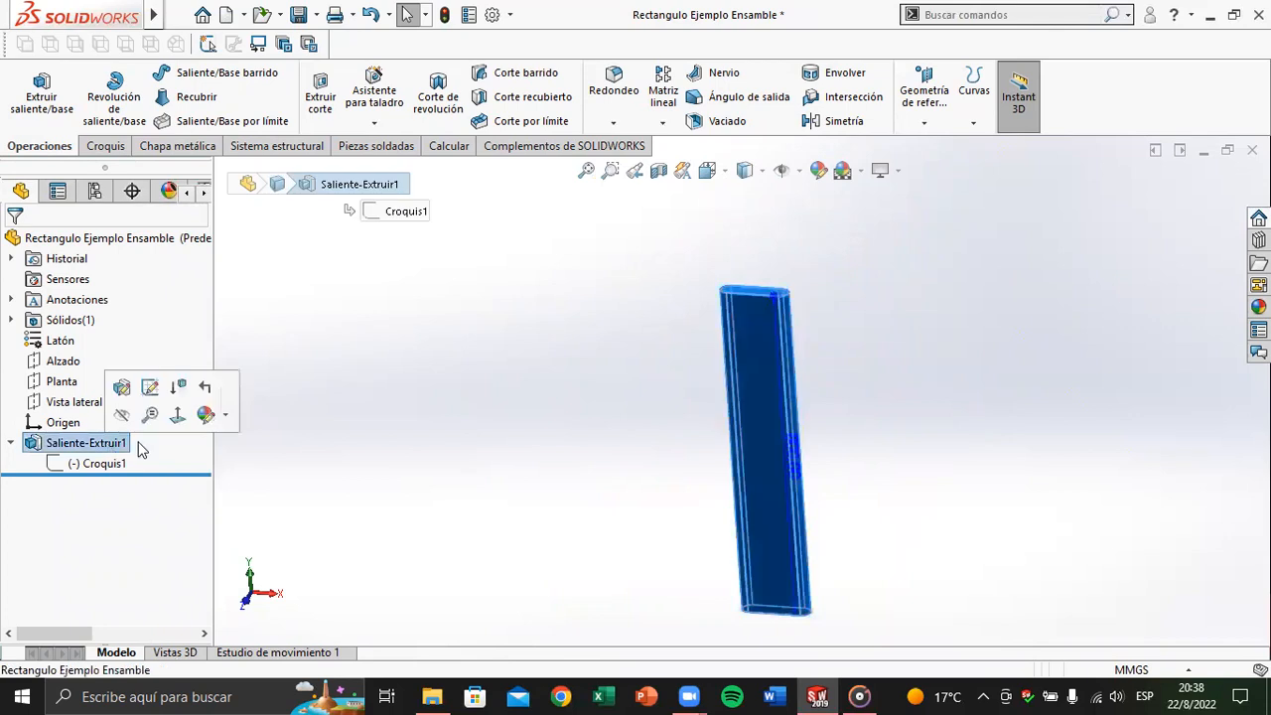
click(805, 483)
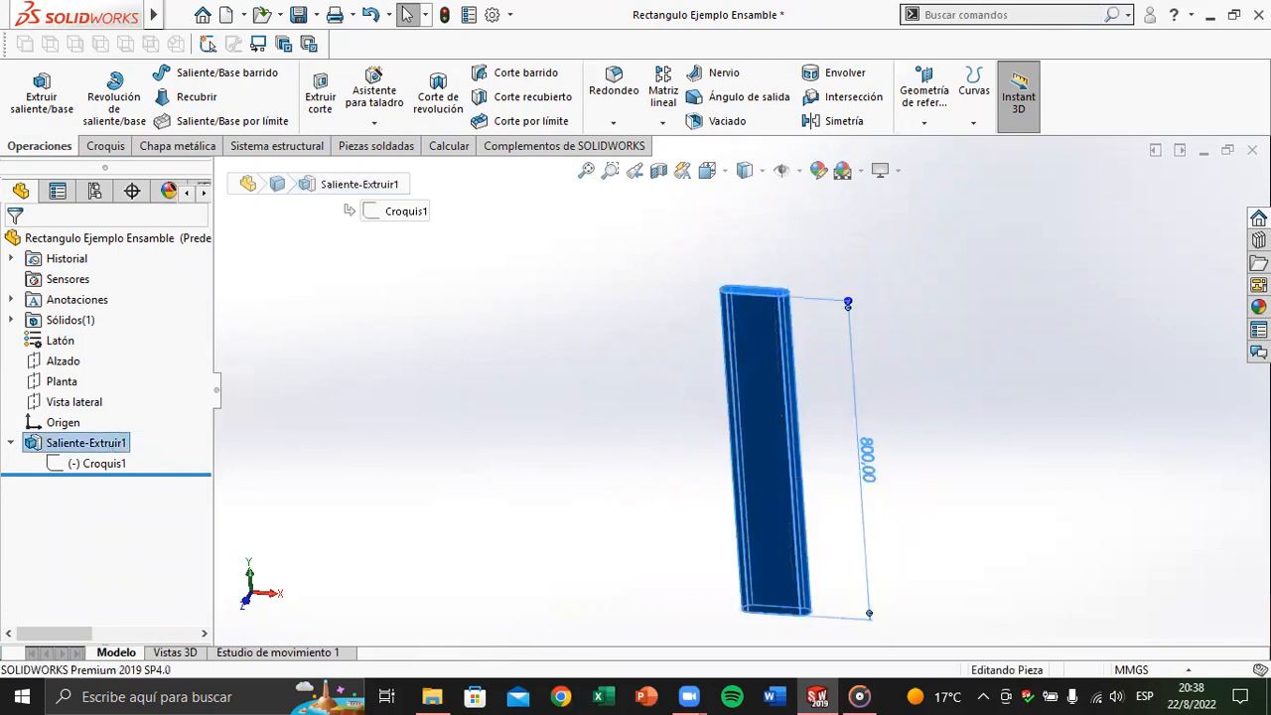
click(867, 460)
click(133, 533)
text(6)
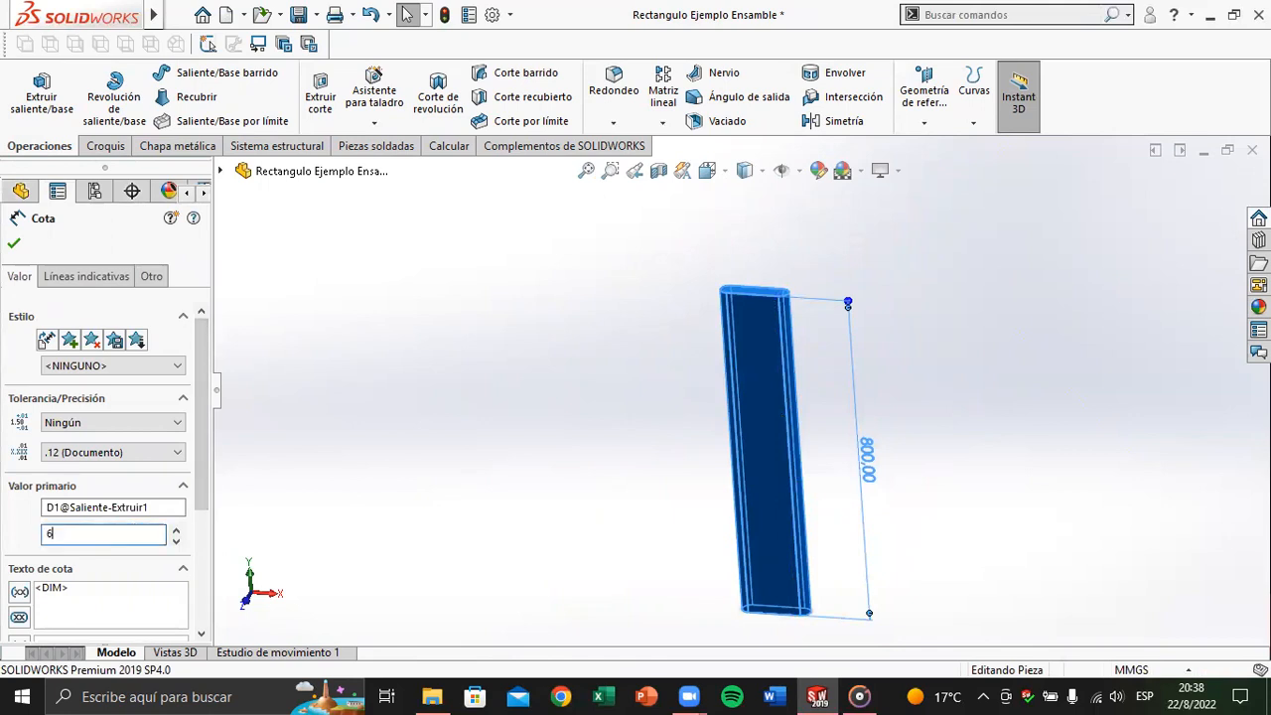
text(50)
key(Return)
click(12, 244)
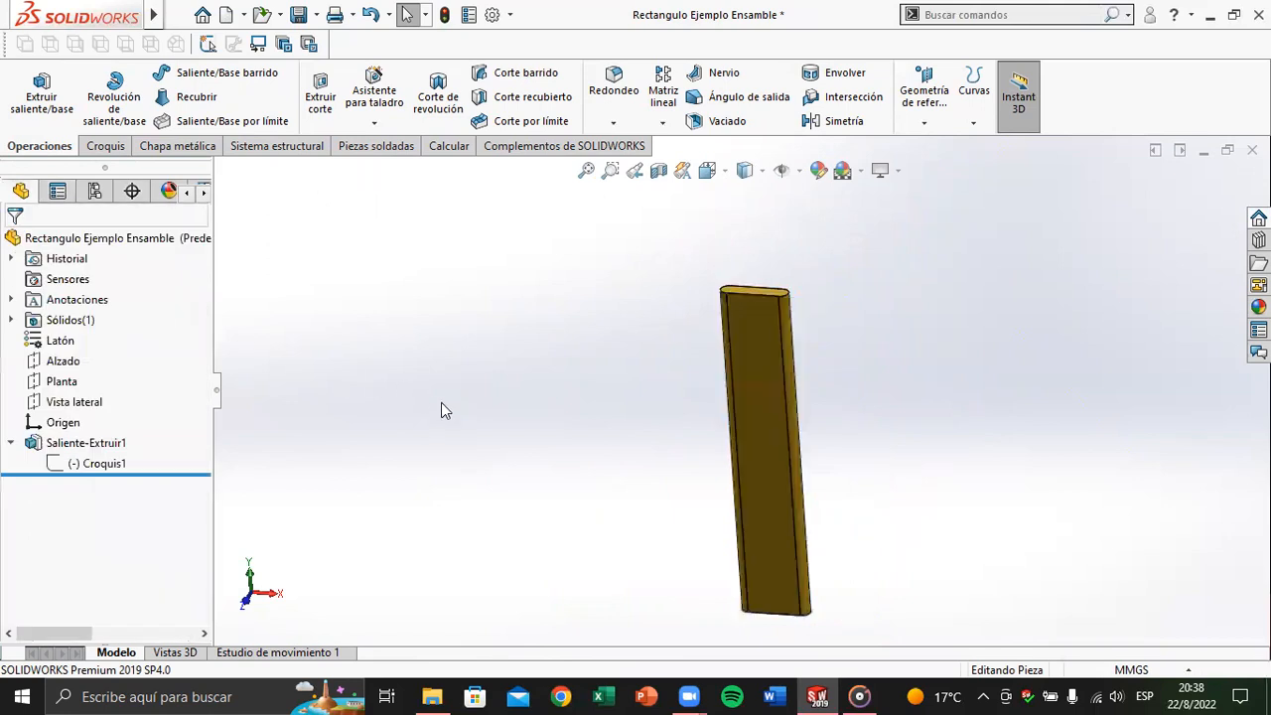
Step: Change the part's material to Níquel and rebuild the model
right_click(58, 340)
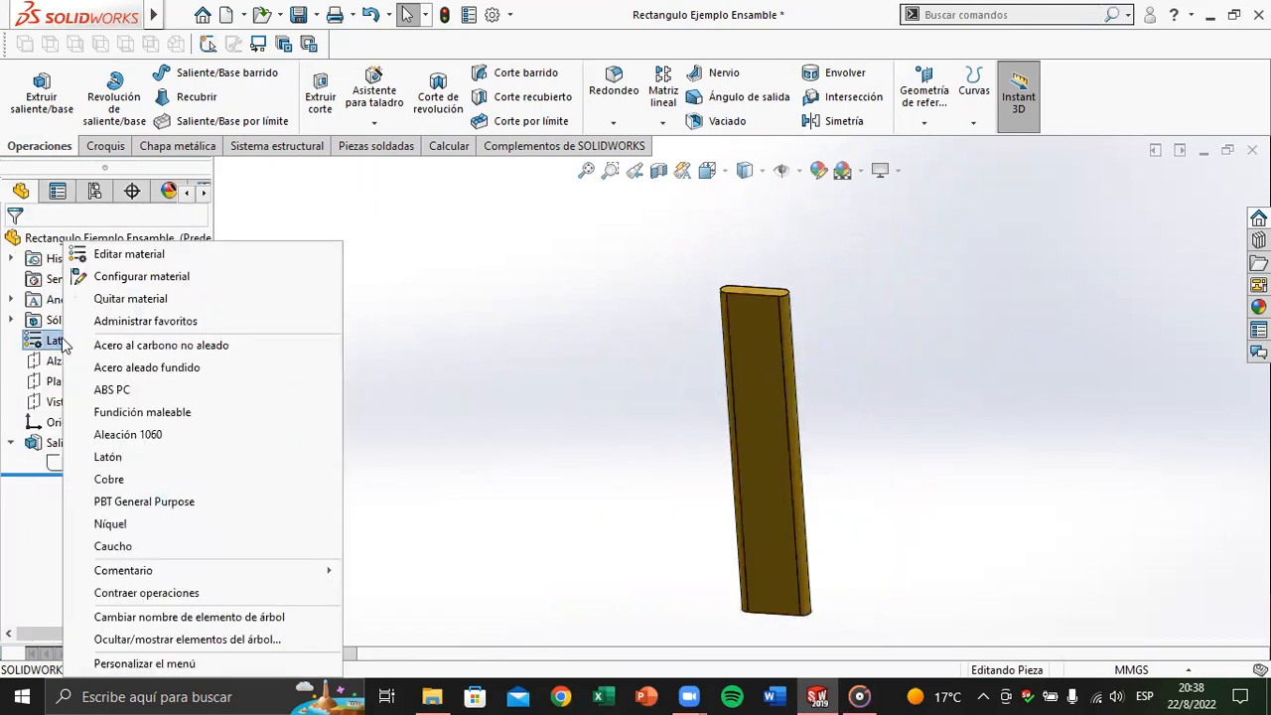
click(156, 526)
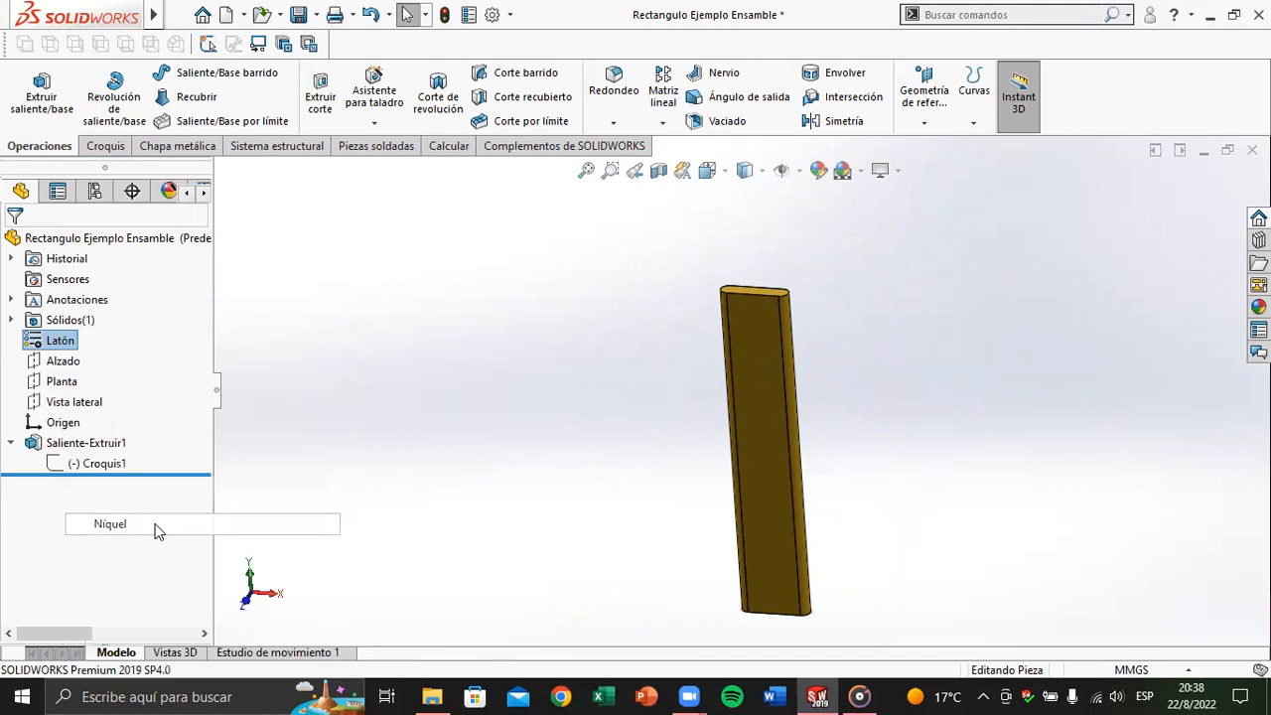
click(461, 446)
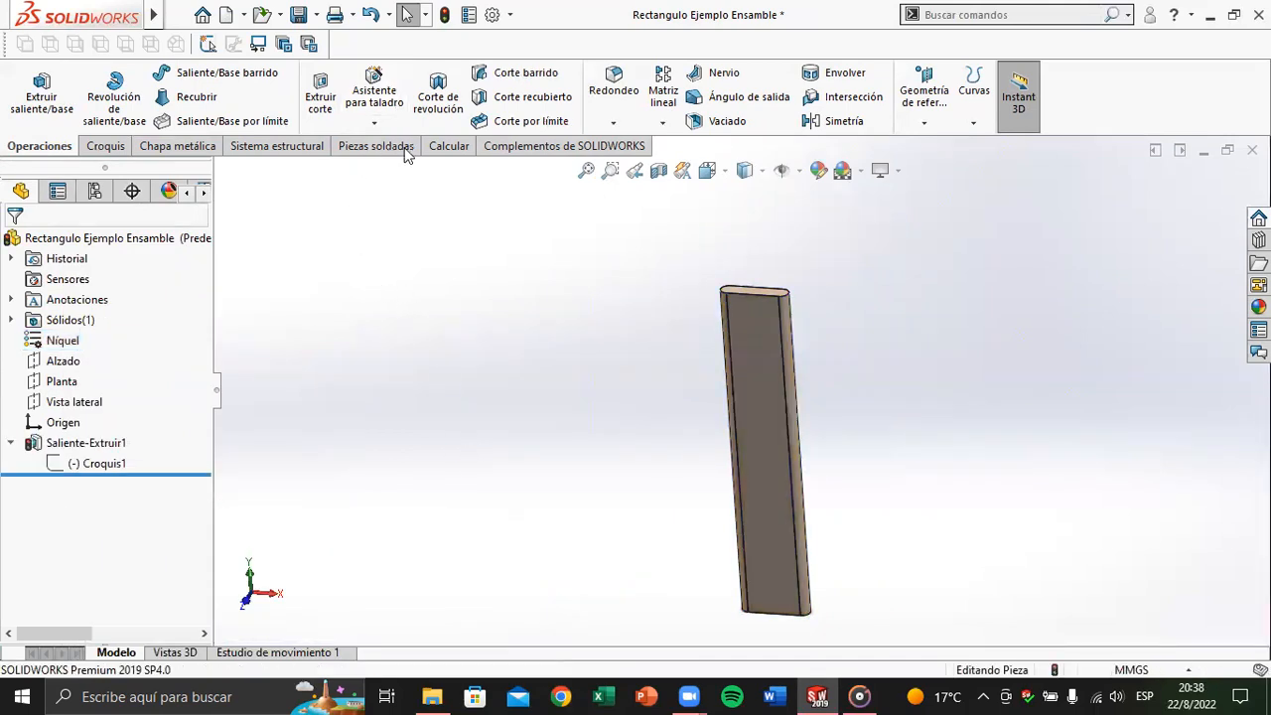
click(444, 14)
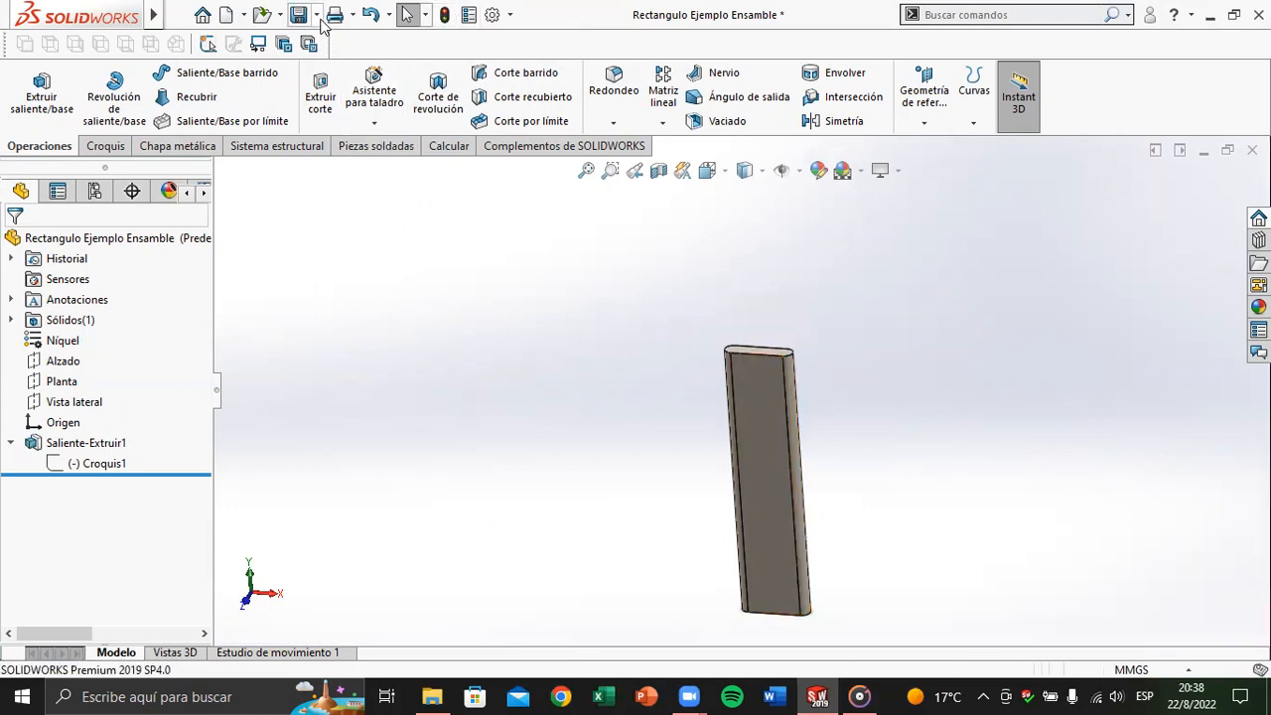
Step: Save the slot-shaped part as a new file named Ranura Ejemplo Ensamble in folder D
click(315, 14)
click(327, 62)
click(173, 466)
double_click(173, 467)
text(RanutEjemplo Ensamble)
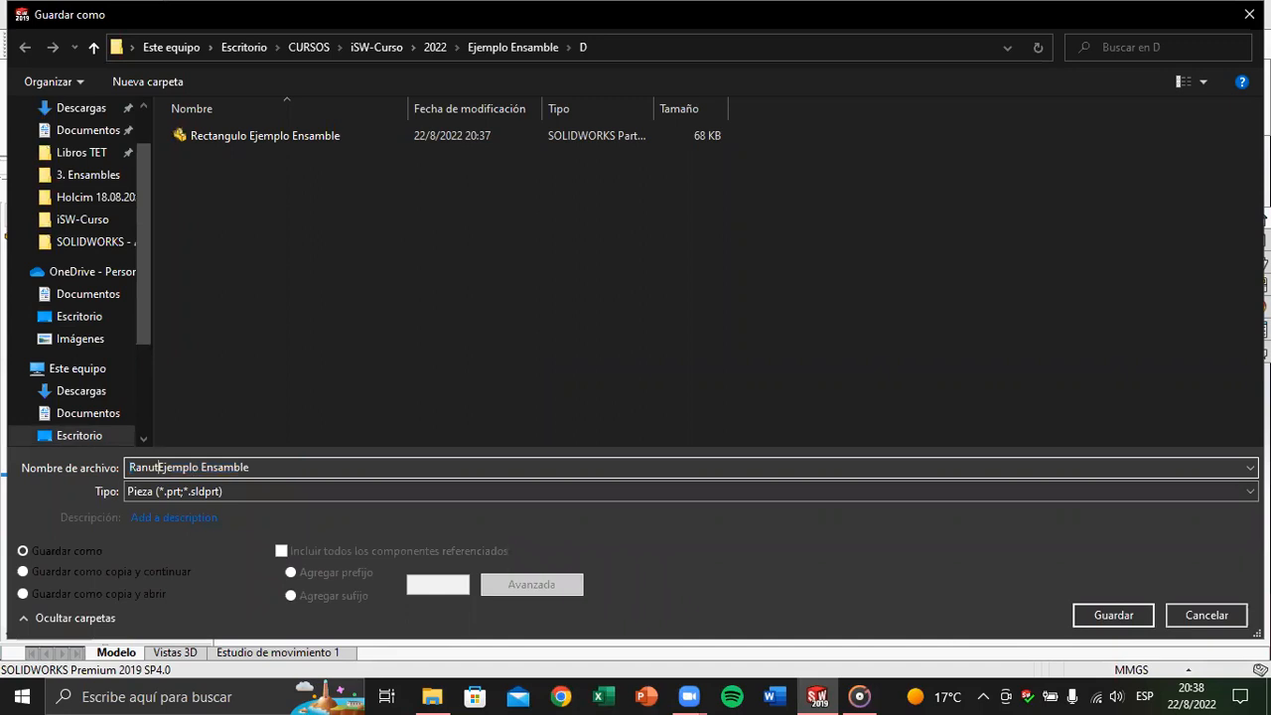
text(a)
key(Return)
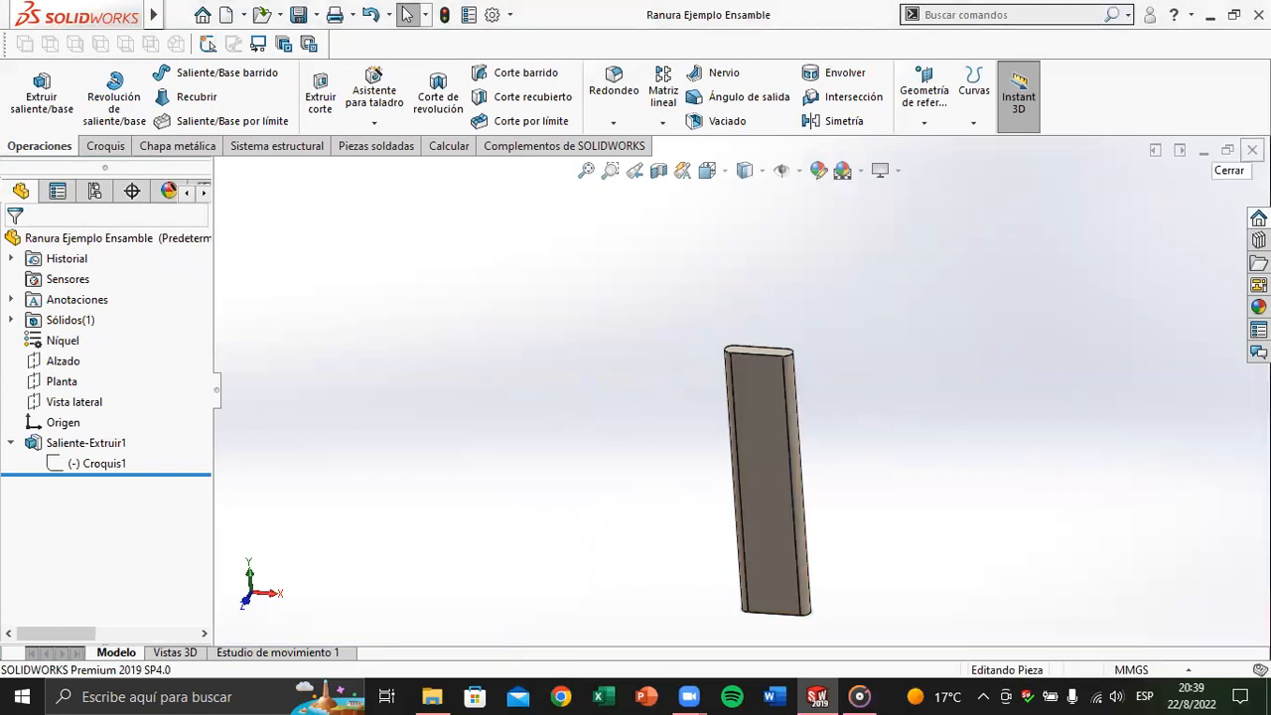
Step: Close the part and create a new assembly document
click(1252, 150)
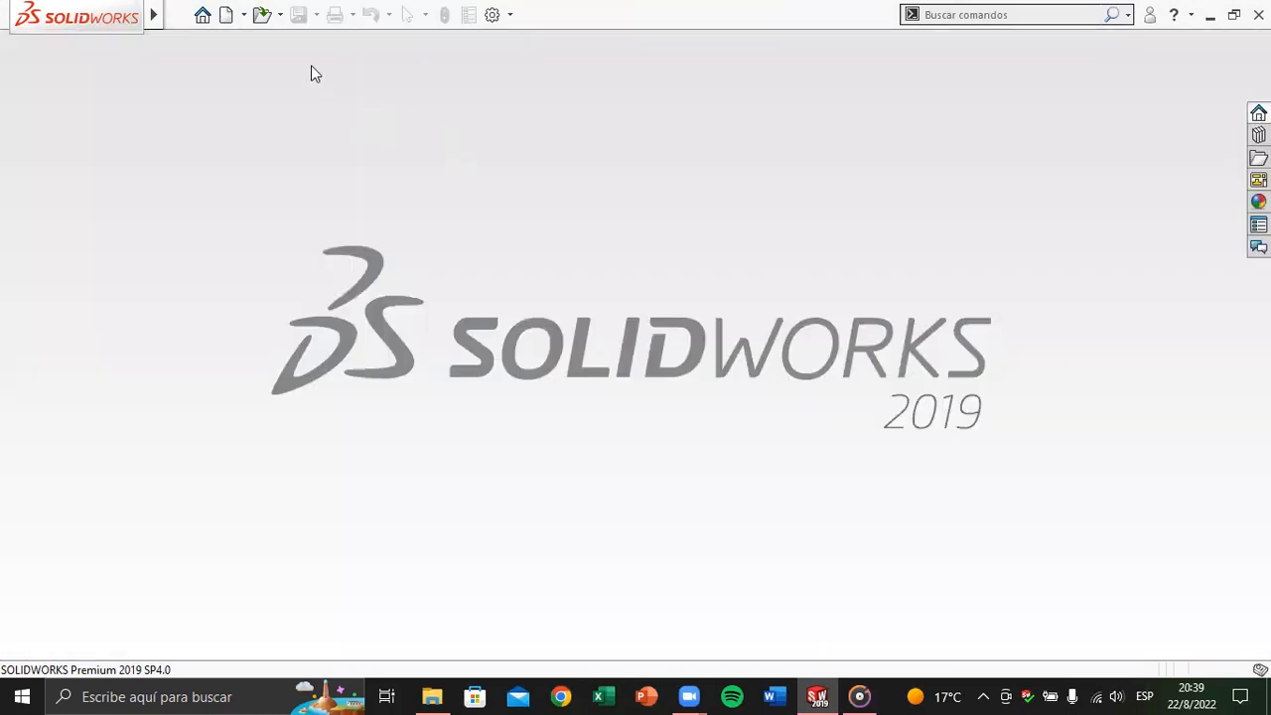
click(227, 14)
double_click(502, 306)
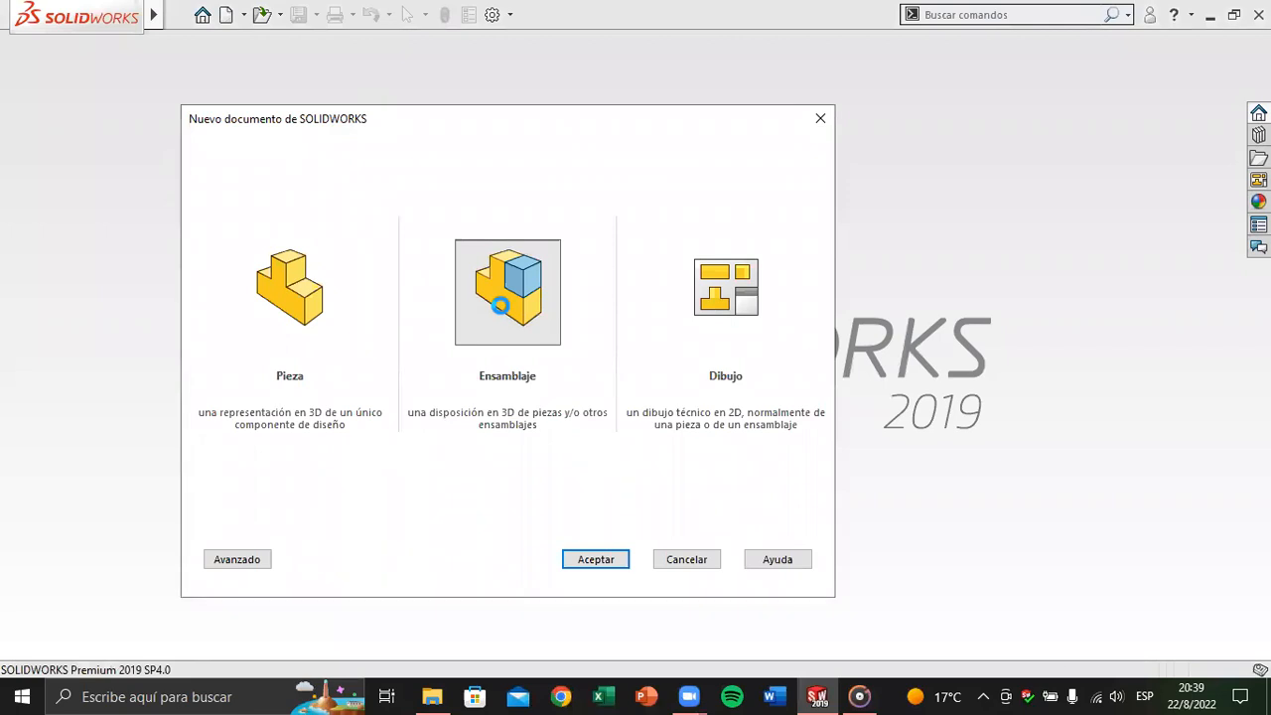
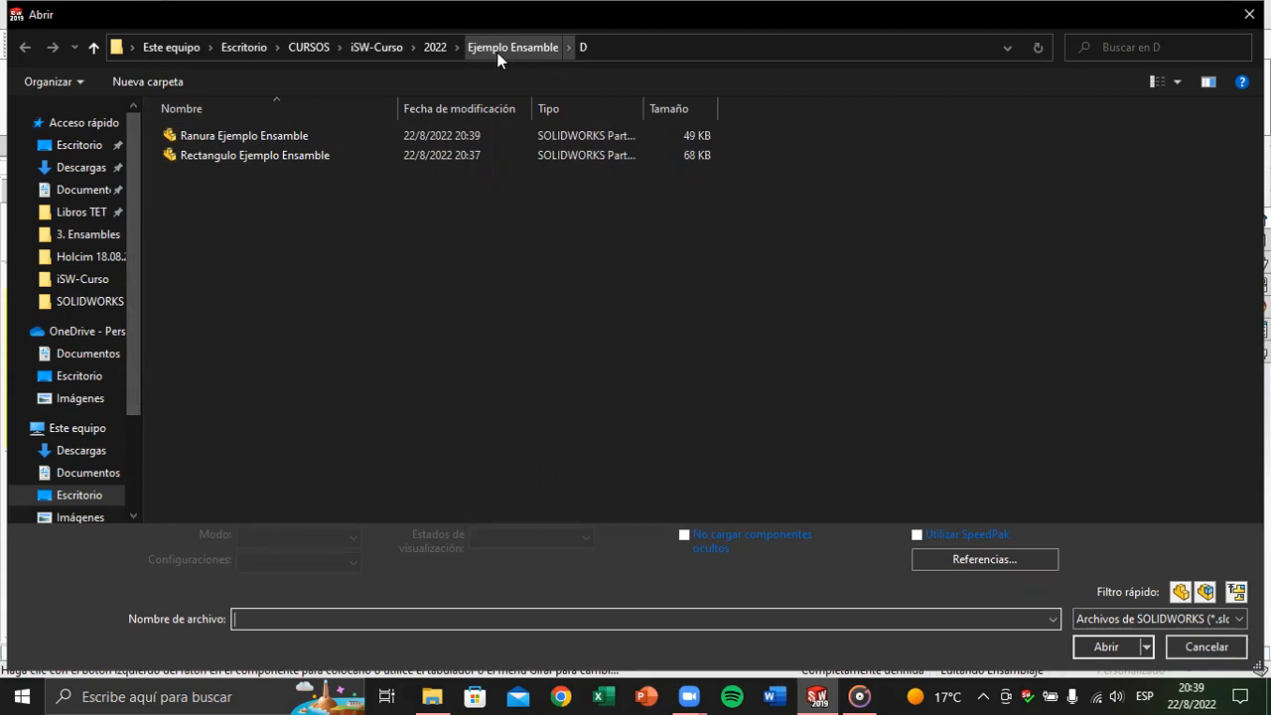
Step: Load Ensamble Pieza Ejemplo from folder A as a component to insert into the assembly
click(502, 50)
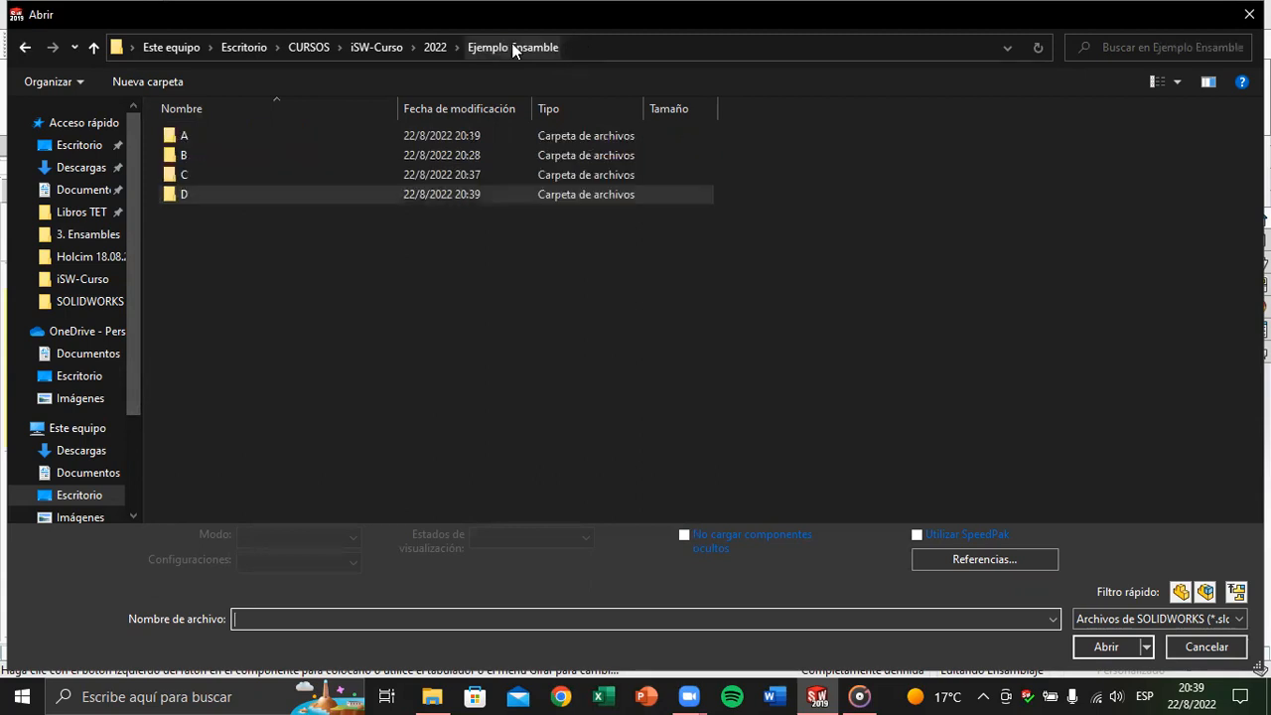
double_click(291, 147)
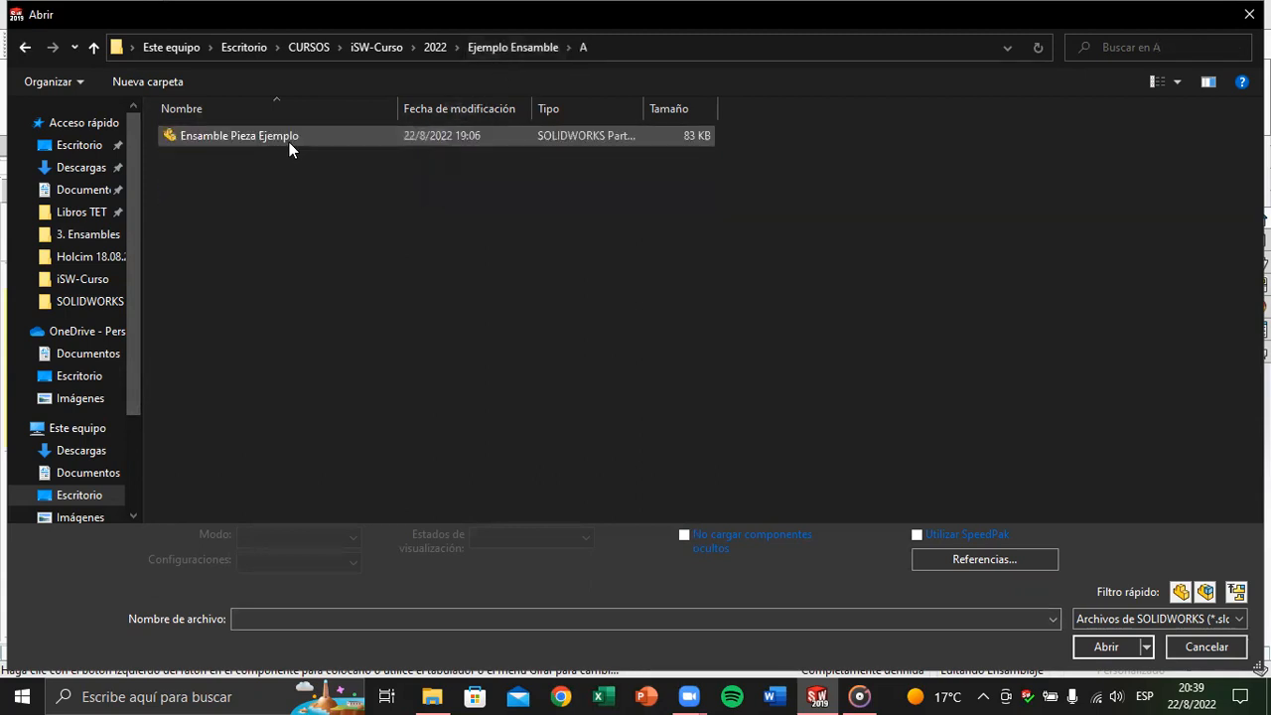
double_click(289, 142)
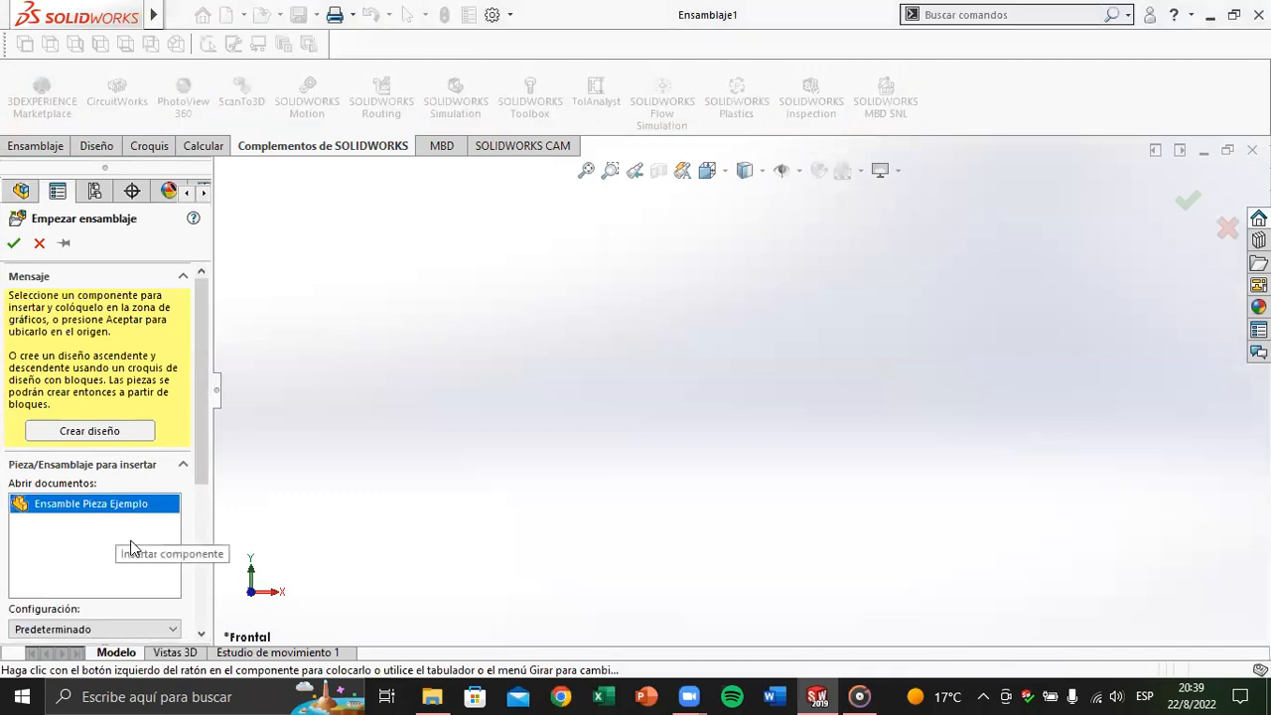
Step: Add Cilindro Ejemplo Ensamble from folder B to the components available for insertion
scroll(149, 526, down, 3)
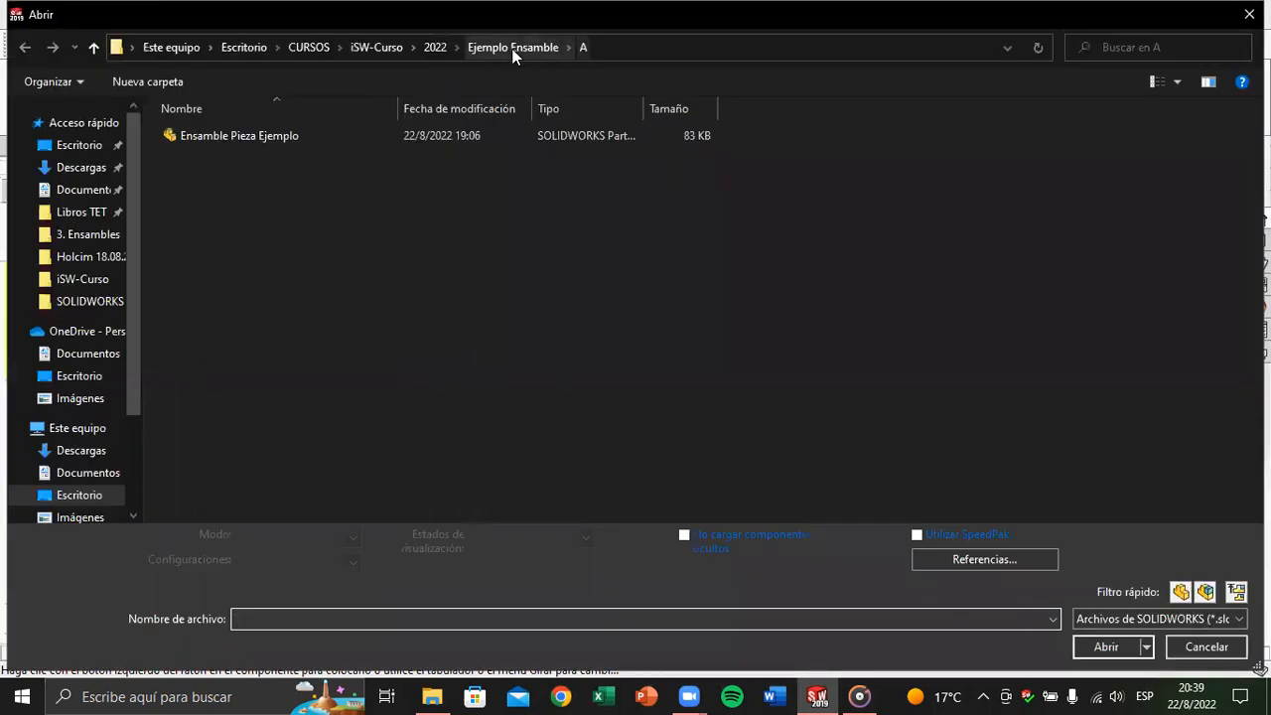
click(513, 48)
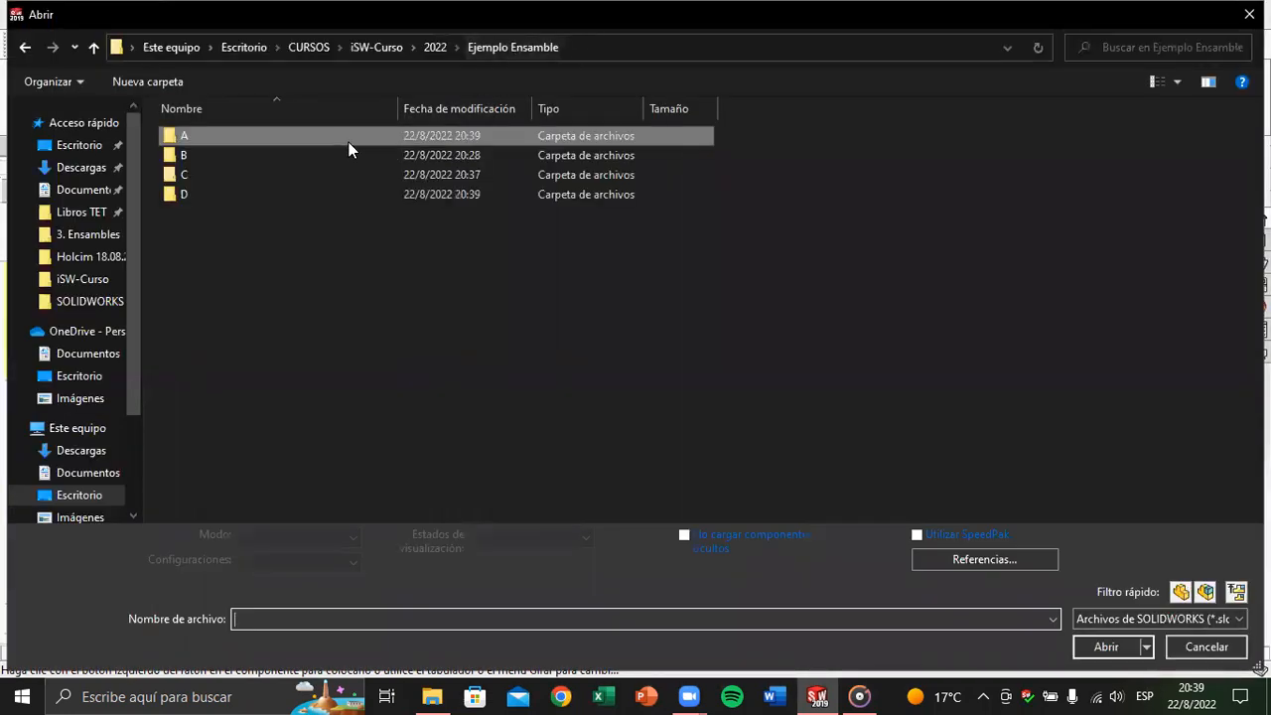
double_click(279, 156)
double_click(247, 136)
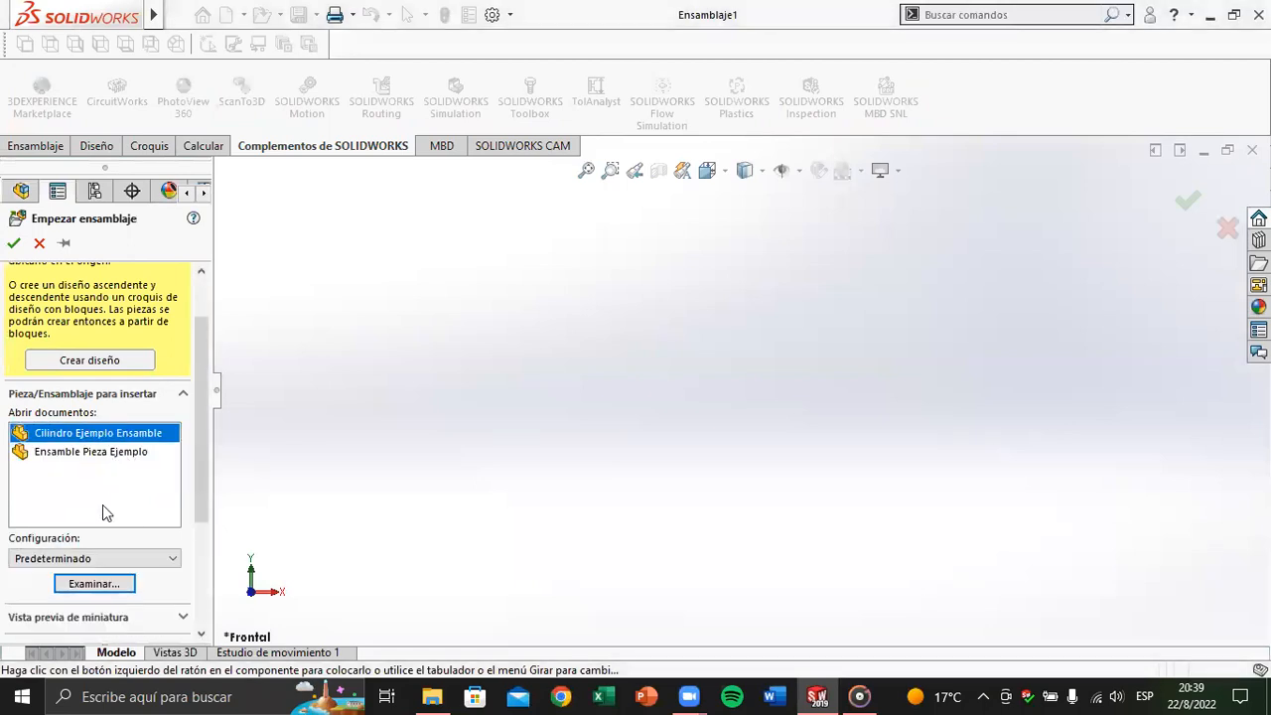
Step: Add Poligono Ejemplo Ensamble from folder C to the list of components to insert
click(91, 584)
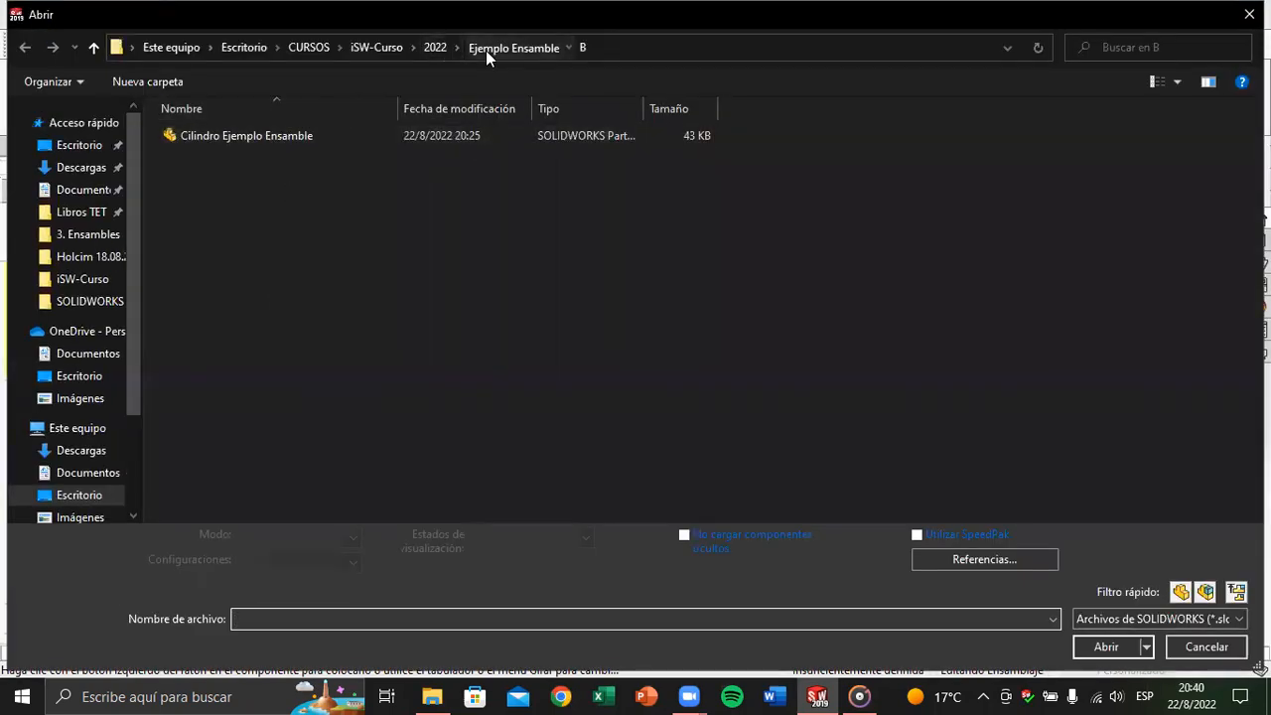
click(486, 51)
double_click(283, 173)
double_click(219, 141)
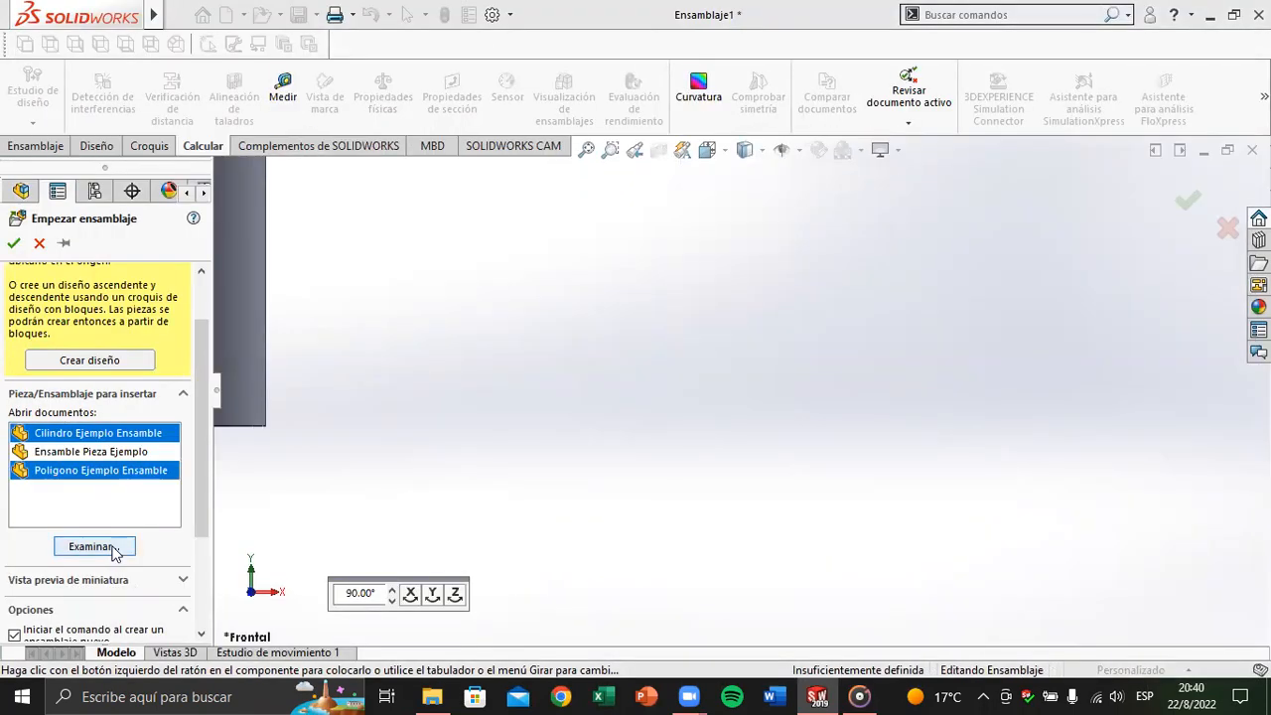
Step: Add Ranura Ejemplo Ensamble and Rectangulo Ejemplo Ensamble from folder D to the list of components to insert
click(110, 547)
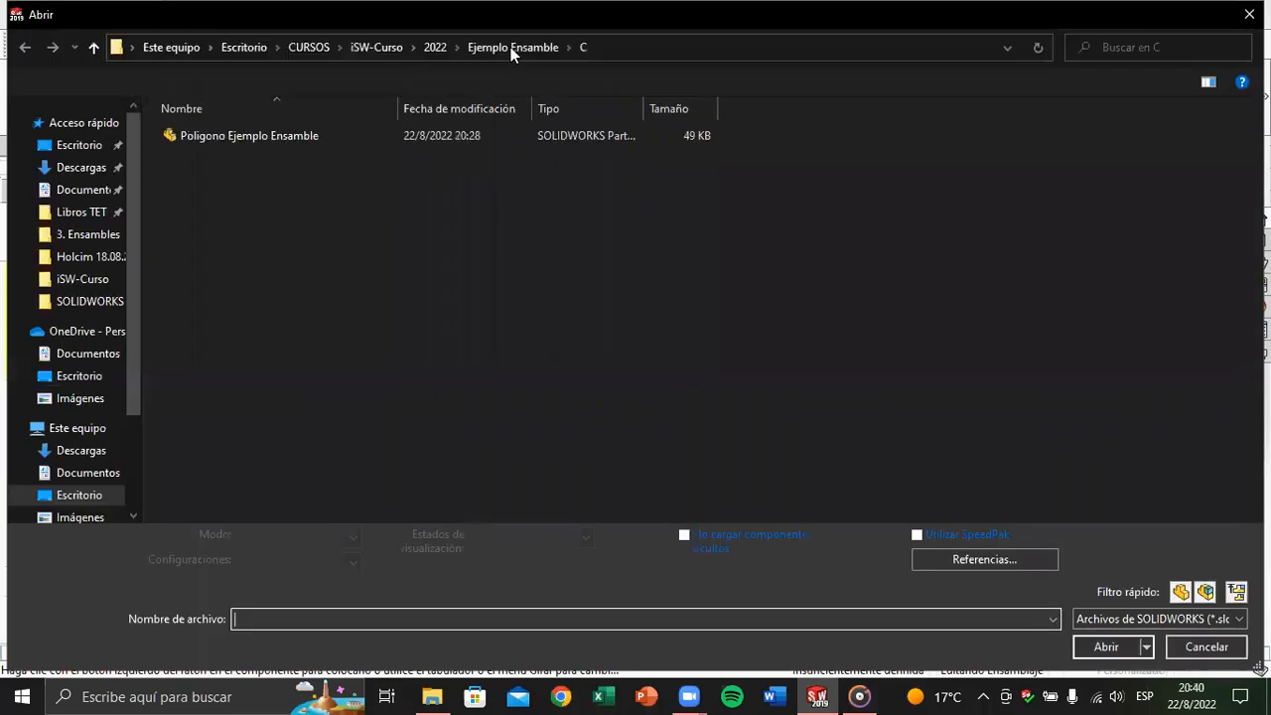
click(506, 46)
double_click(296, 196)
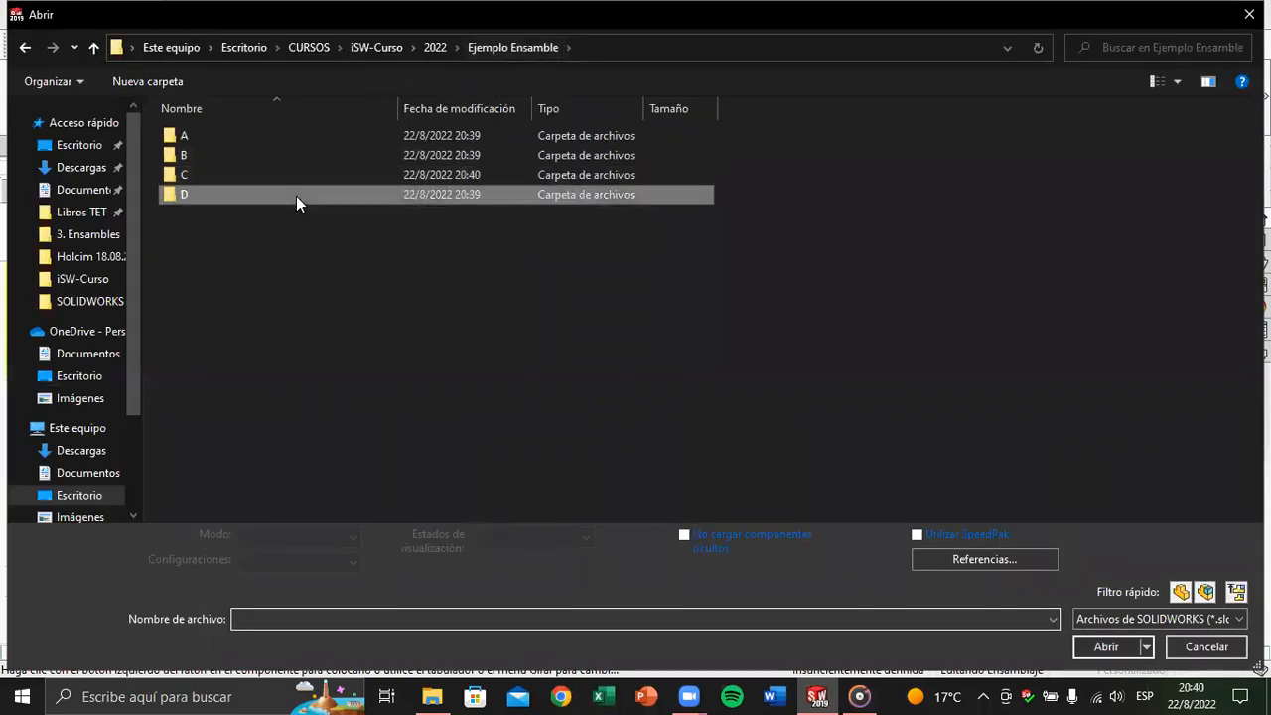
click(244, 139)
double_click(244, 137)
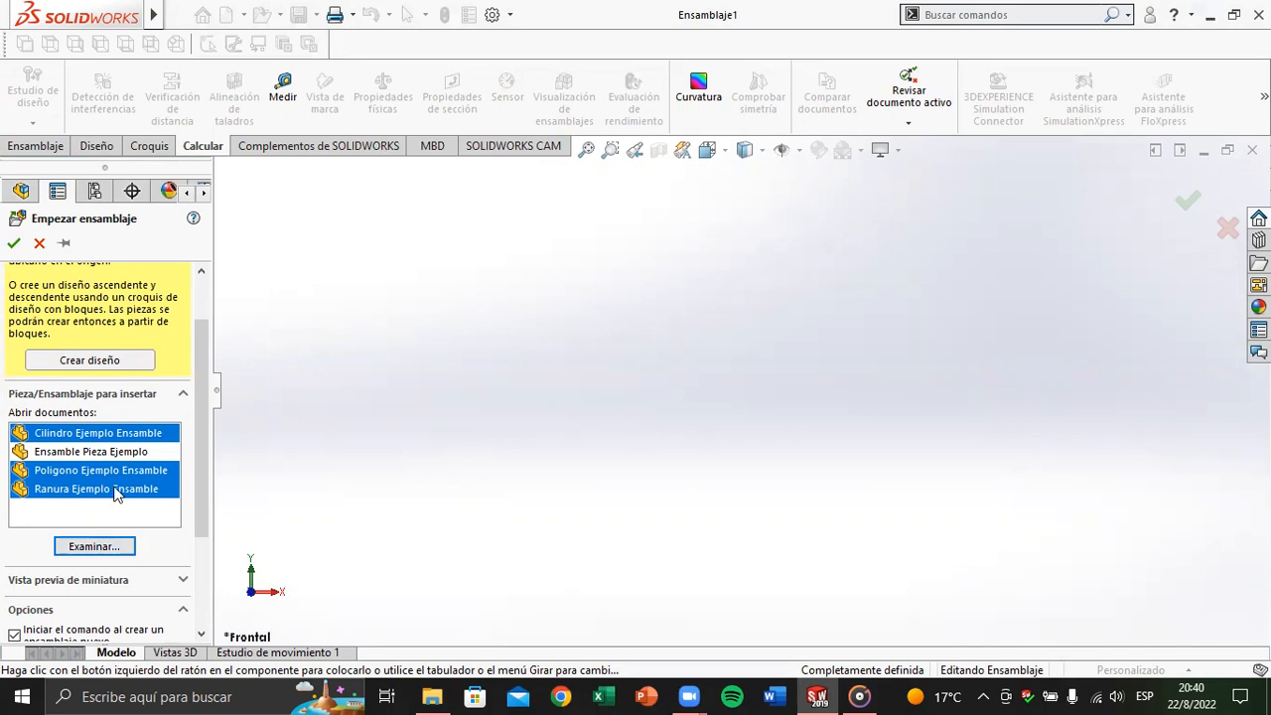
click(93, 546)
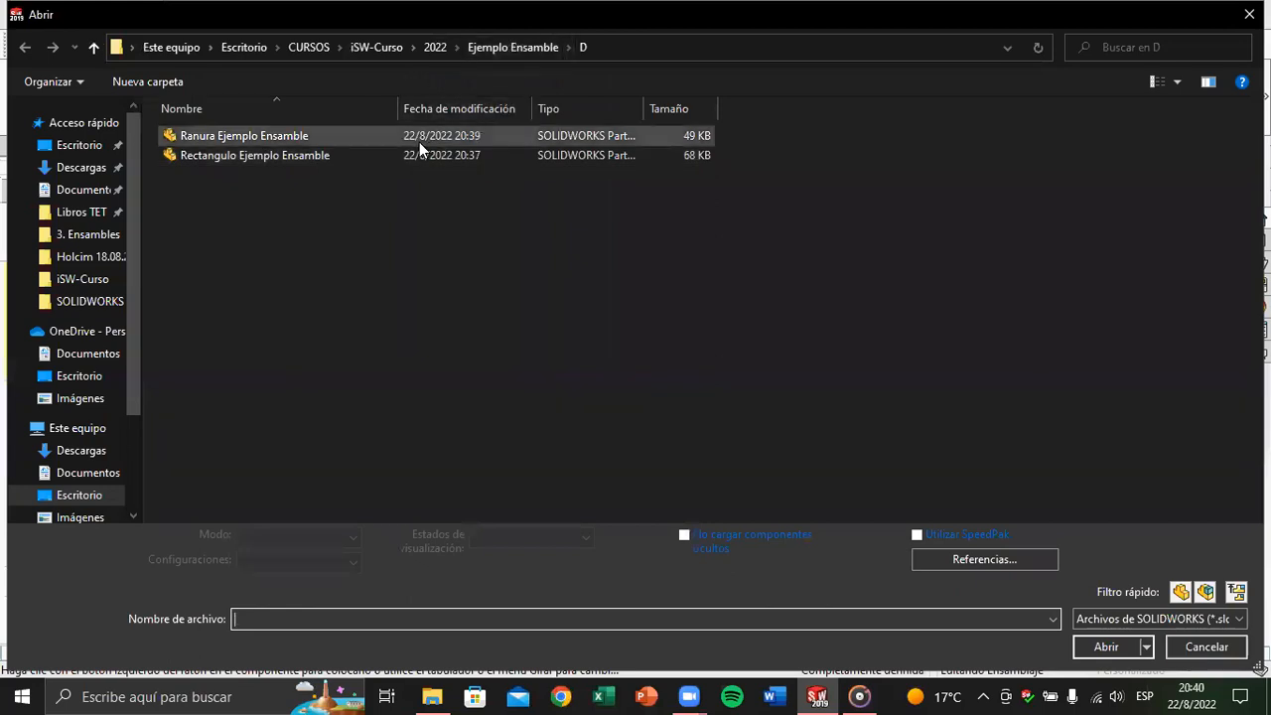
double_click(379, 155)
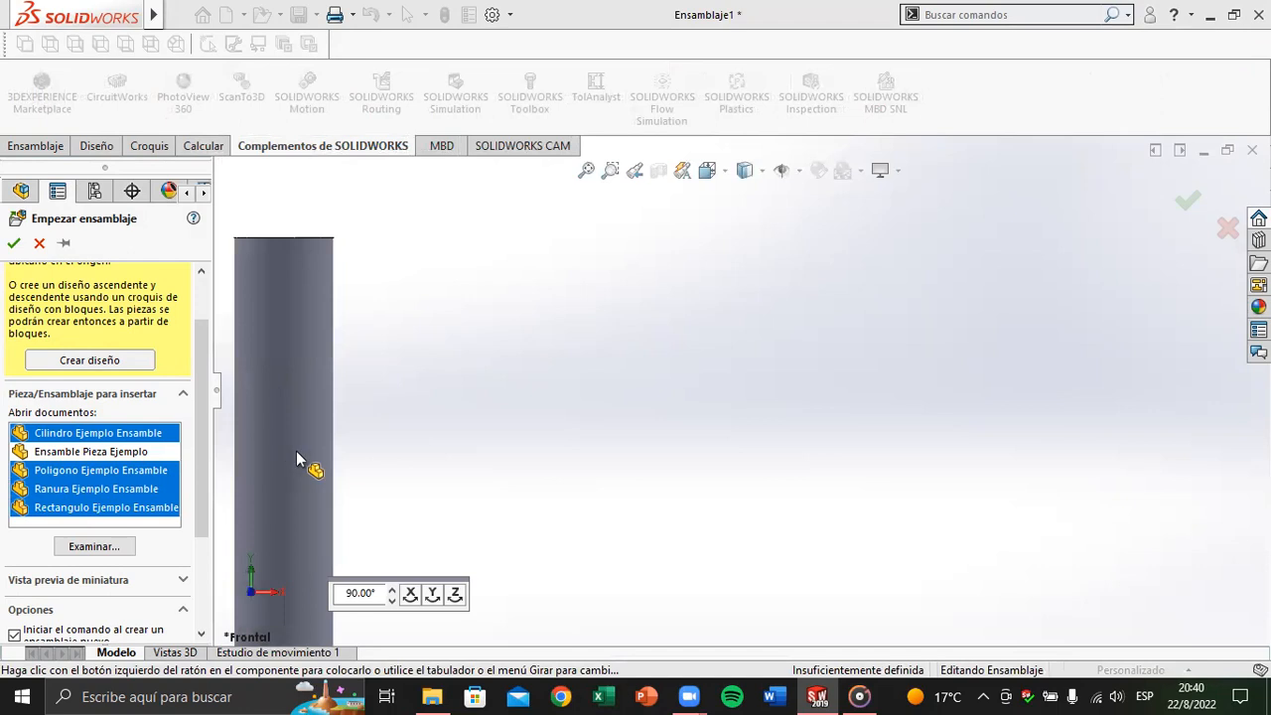
Step: Place only Ensamble Pieza Ejemplo in the graphics area as the assembly's first component
click(94, 453)
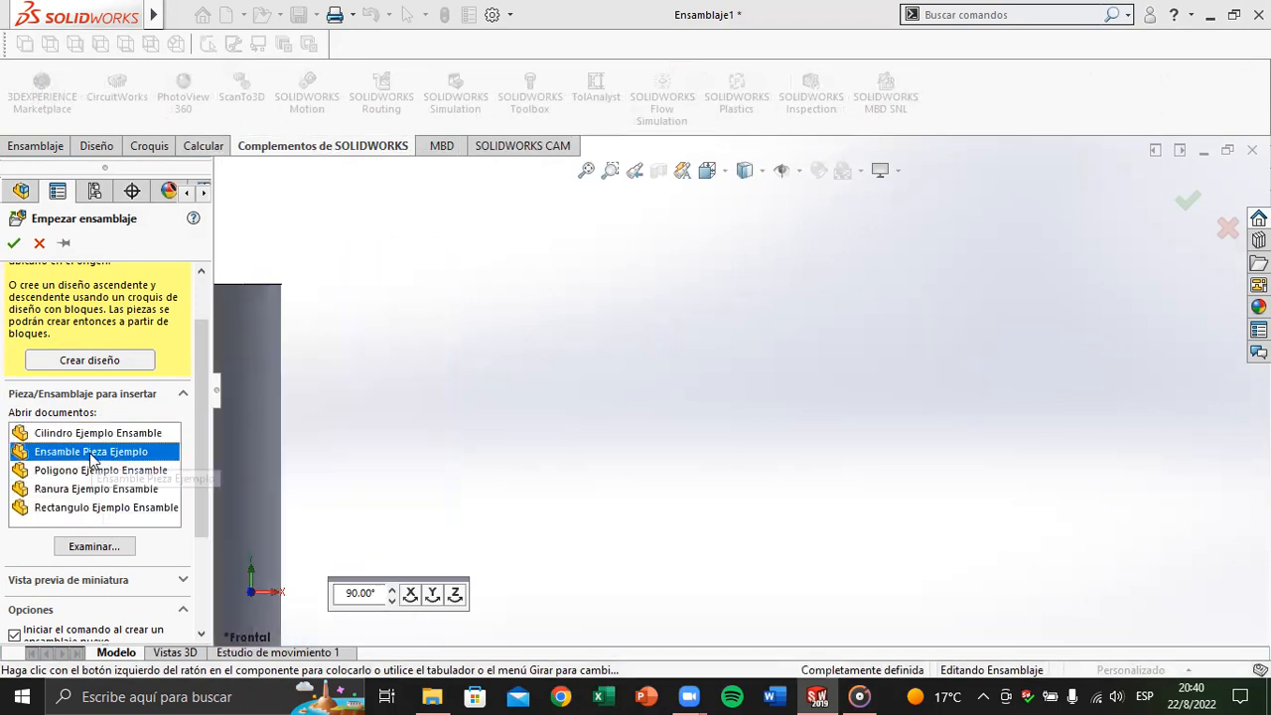
click(527, 494)
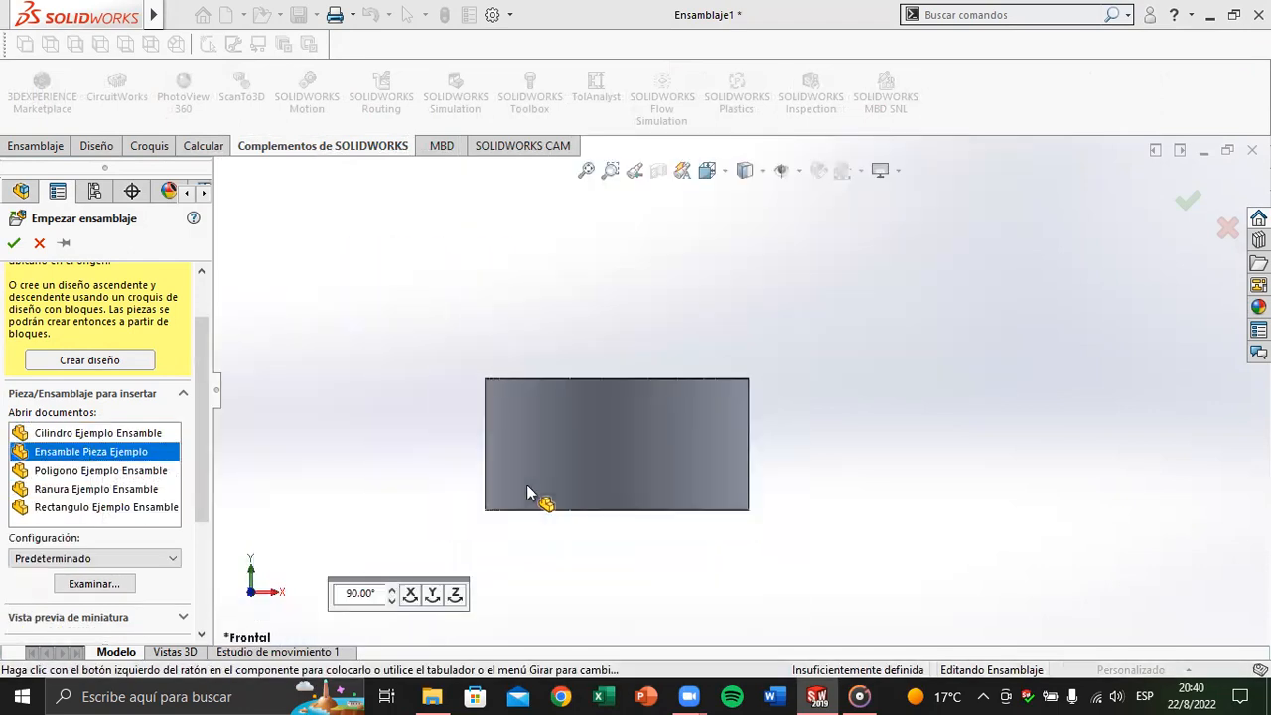
middle_drag(616, 418, 597, 503)
scroll(597, 503, up, 2)
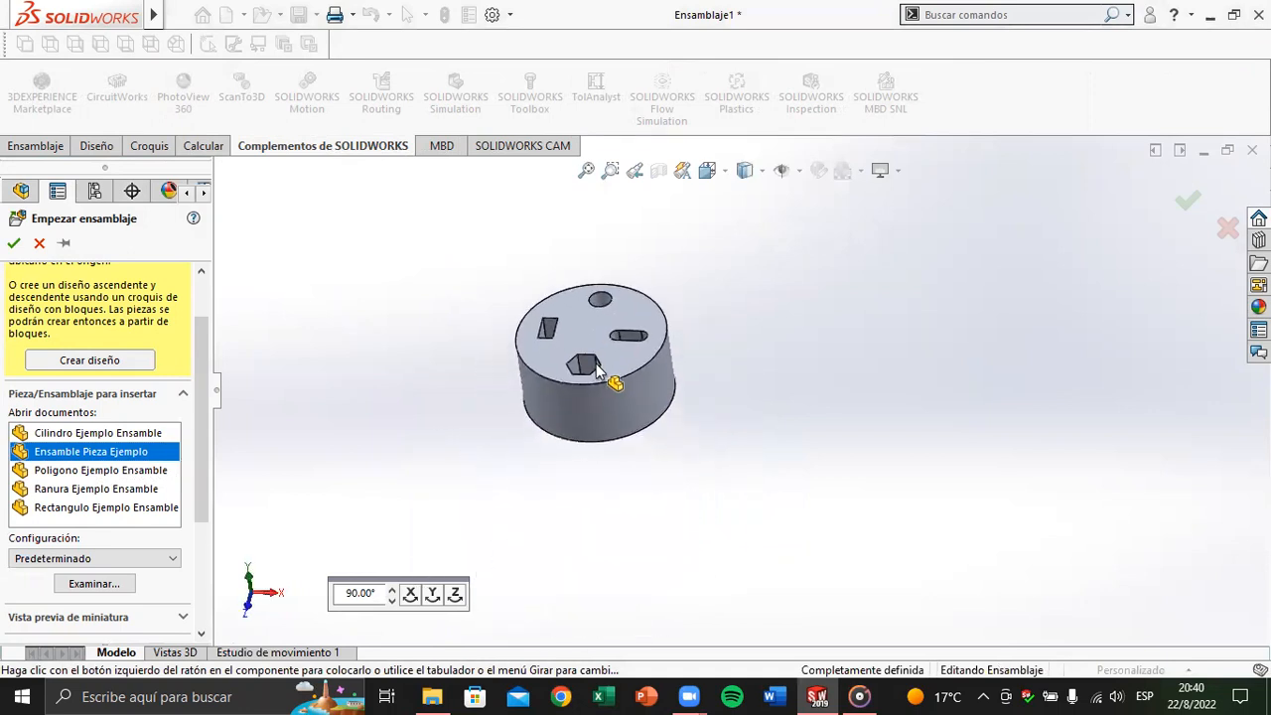
click(596, 364)
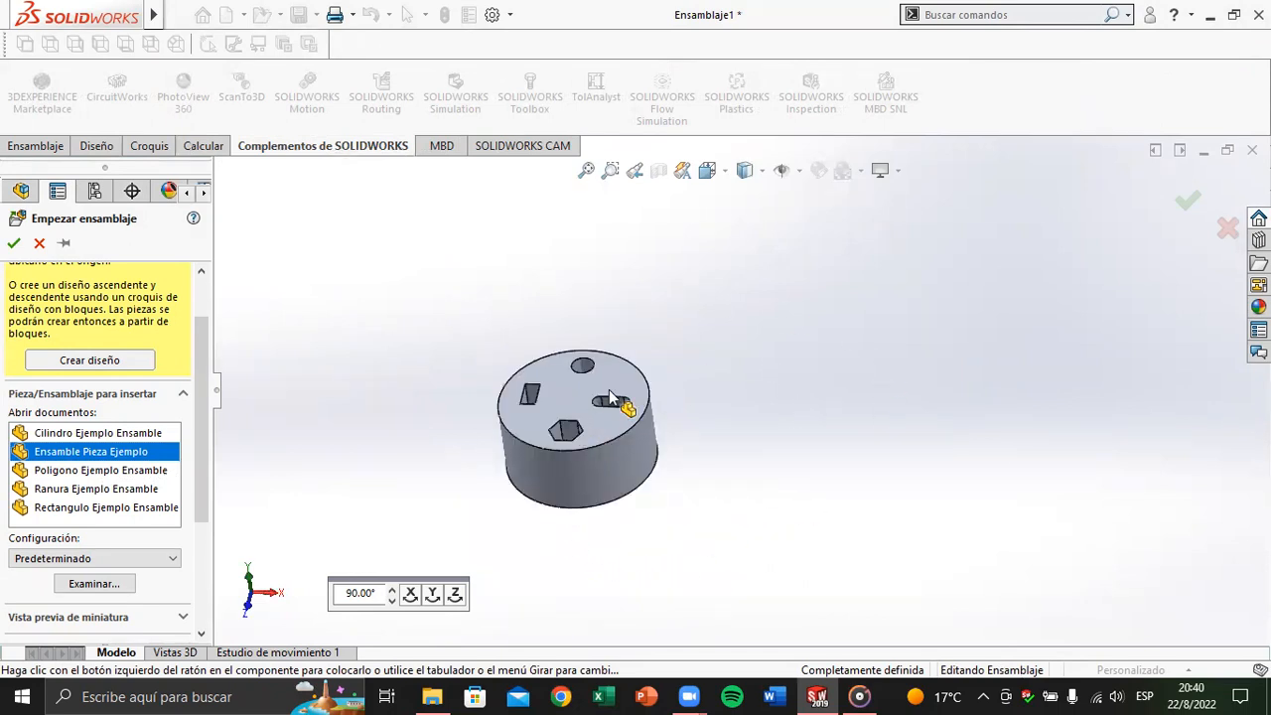
click(616, 387)
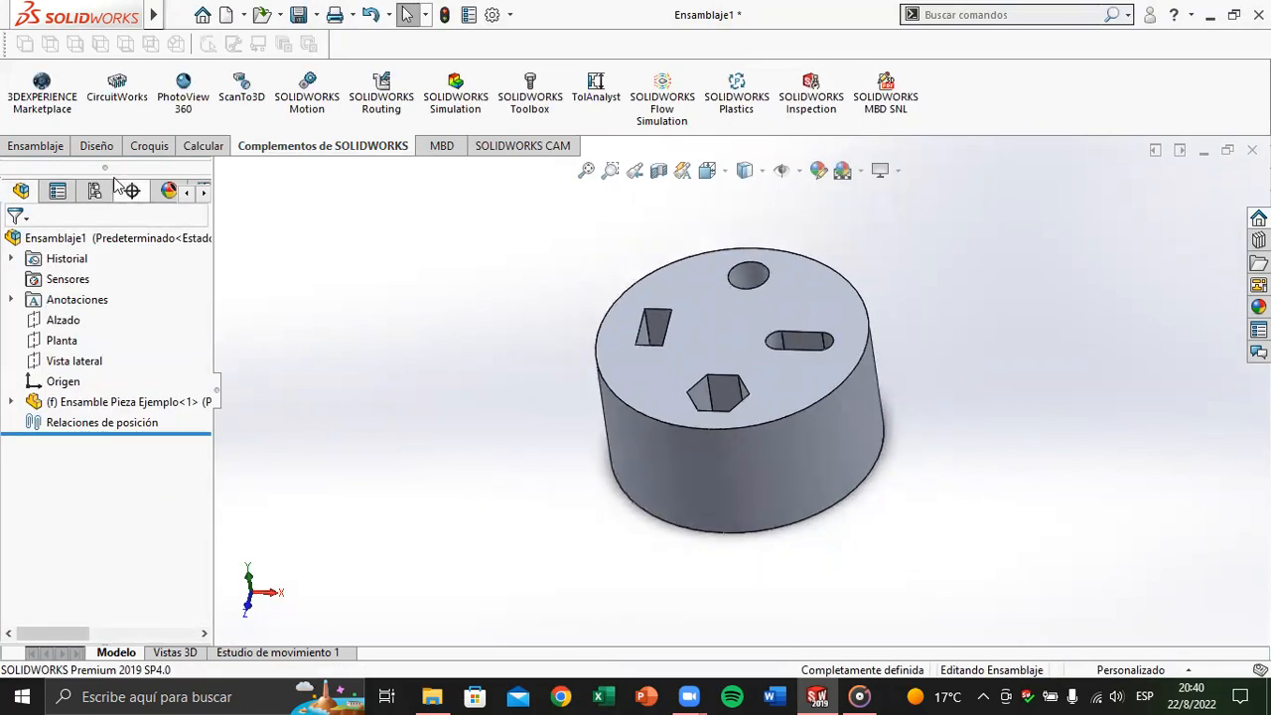
Step: Highlight the inserted Ensamble Pieza Ejemplo component and check its fixed marker in the assembly tree
click(87, 407)
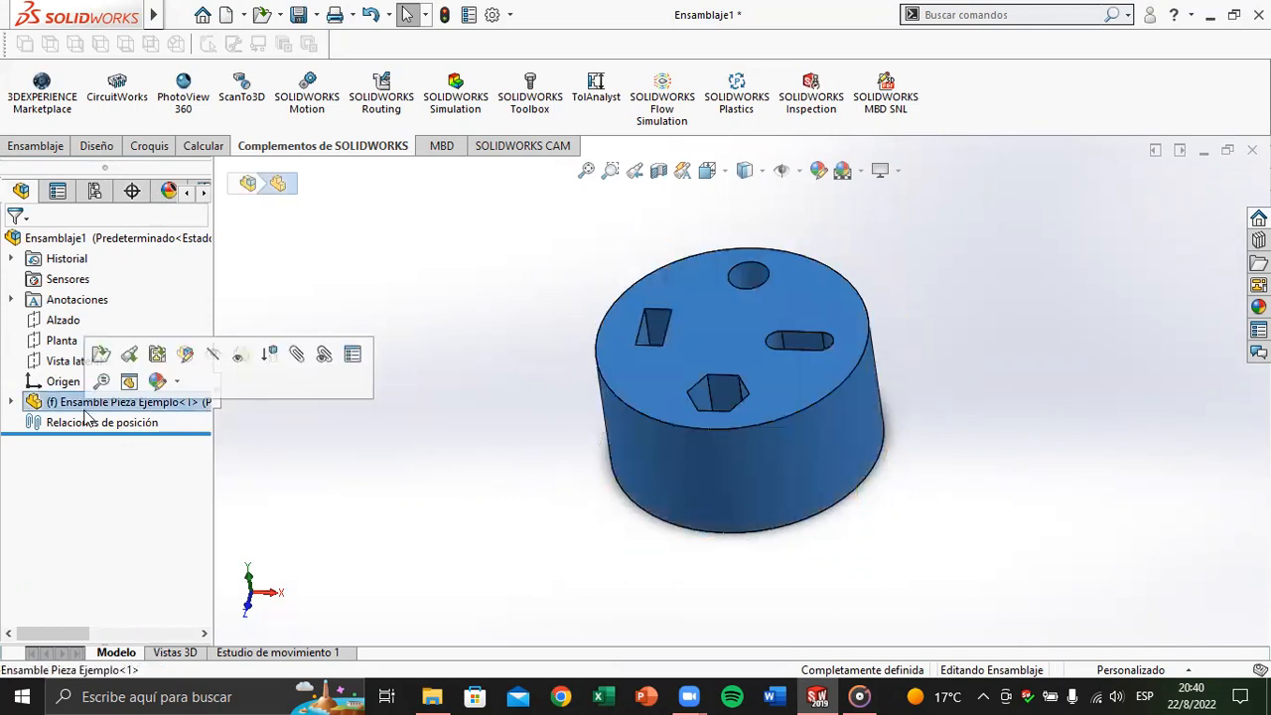
click(335, 525)
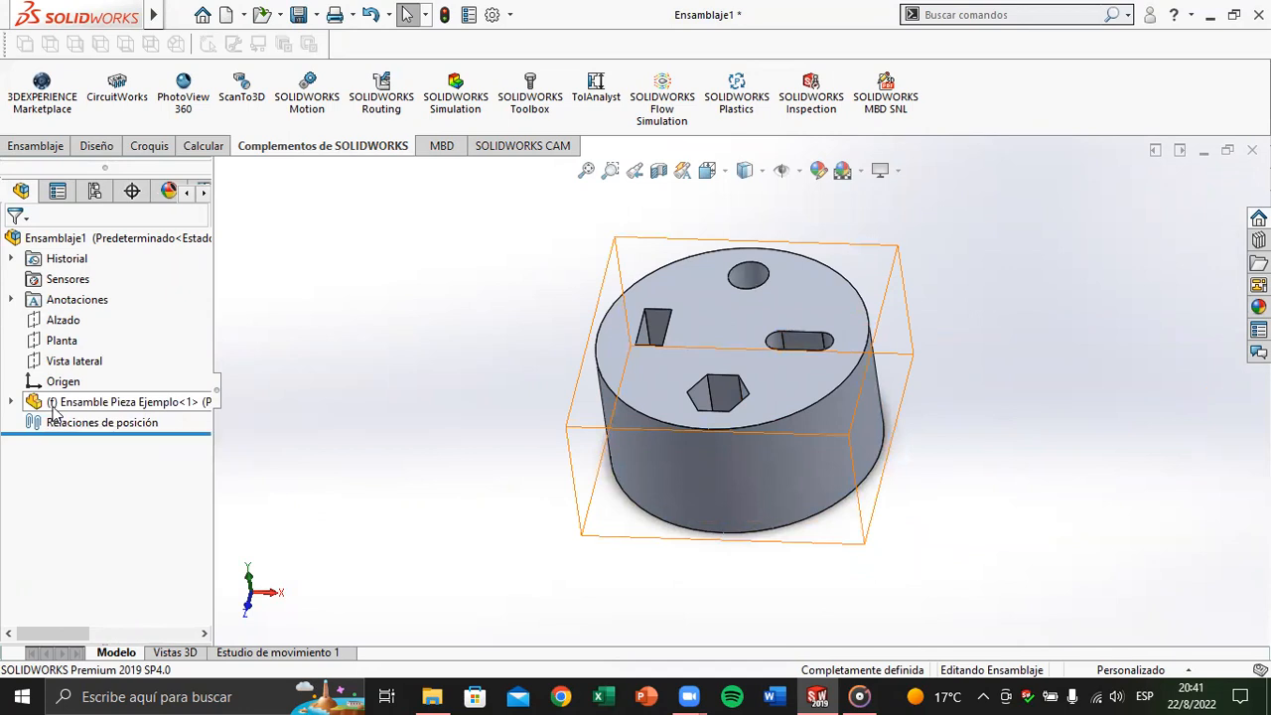
click(64, 412)
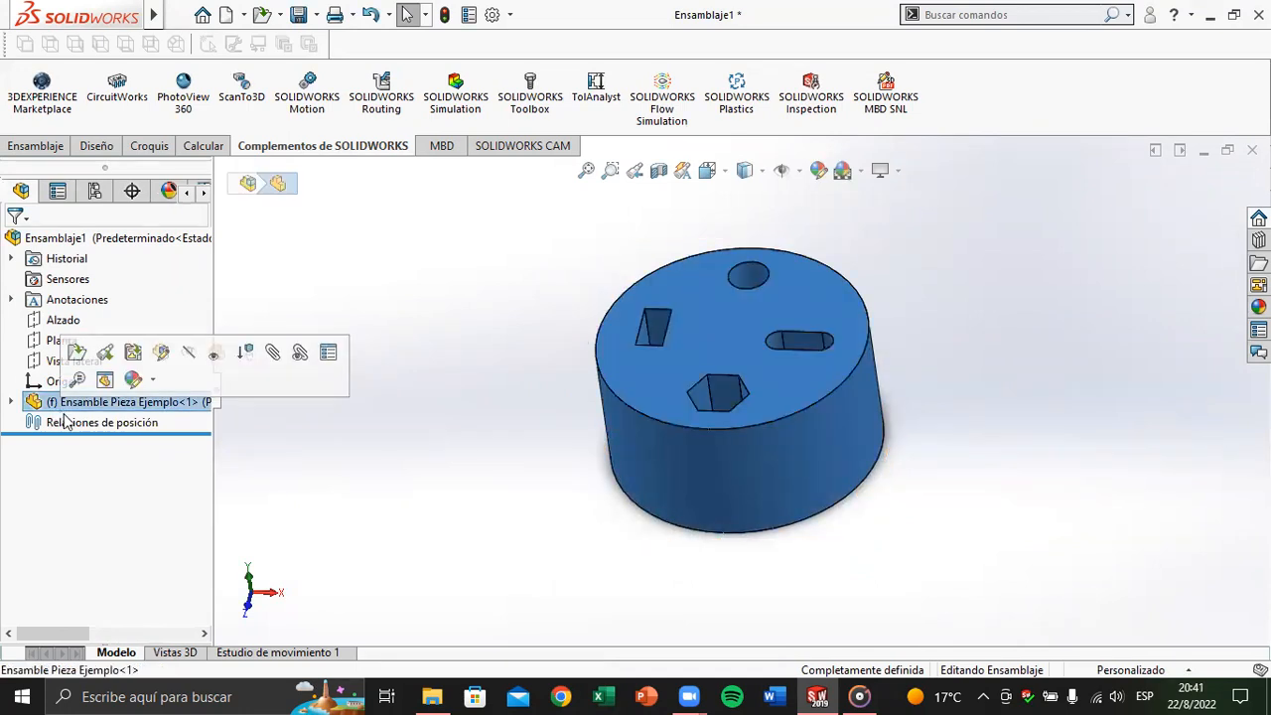
click(426, 494)
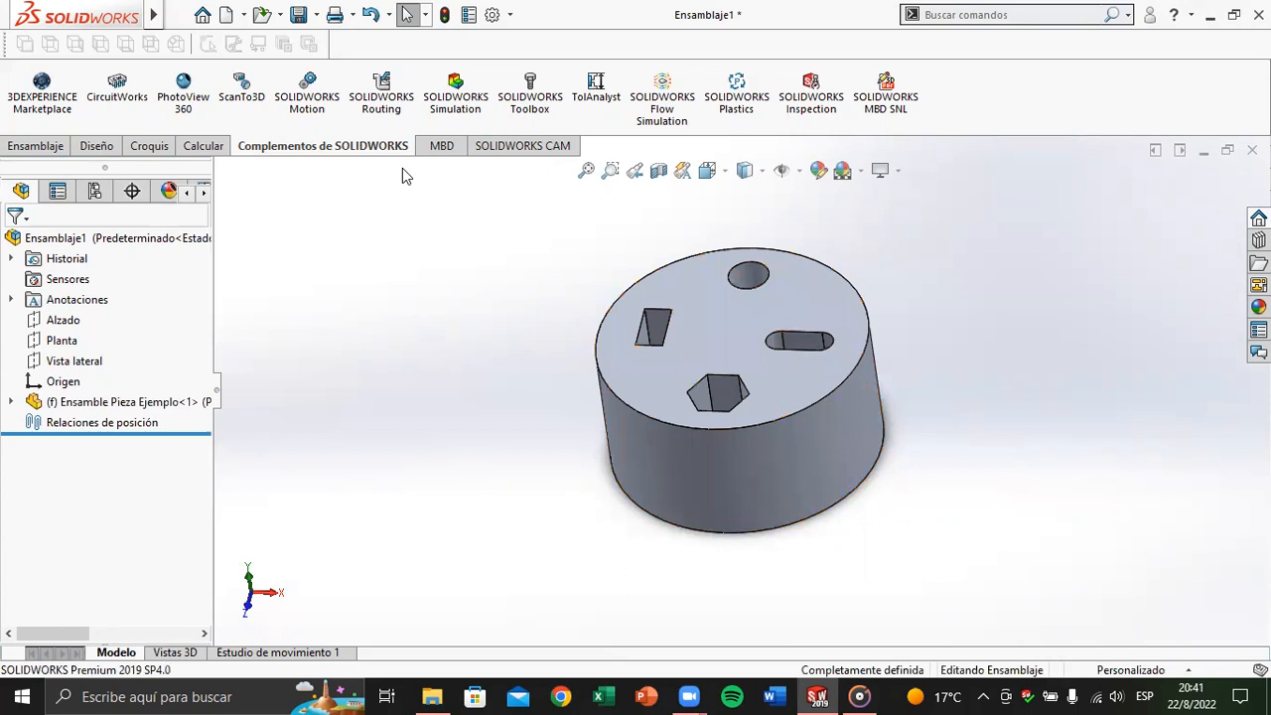
Step: Try to move the fixed Ensamble Pieza Ejemplo component with Mover componente
click(36, 146)
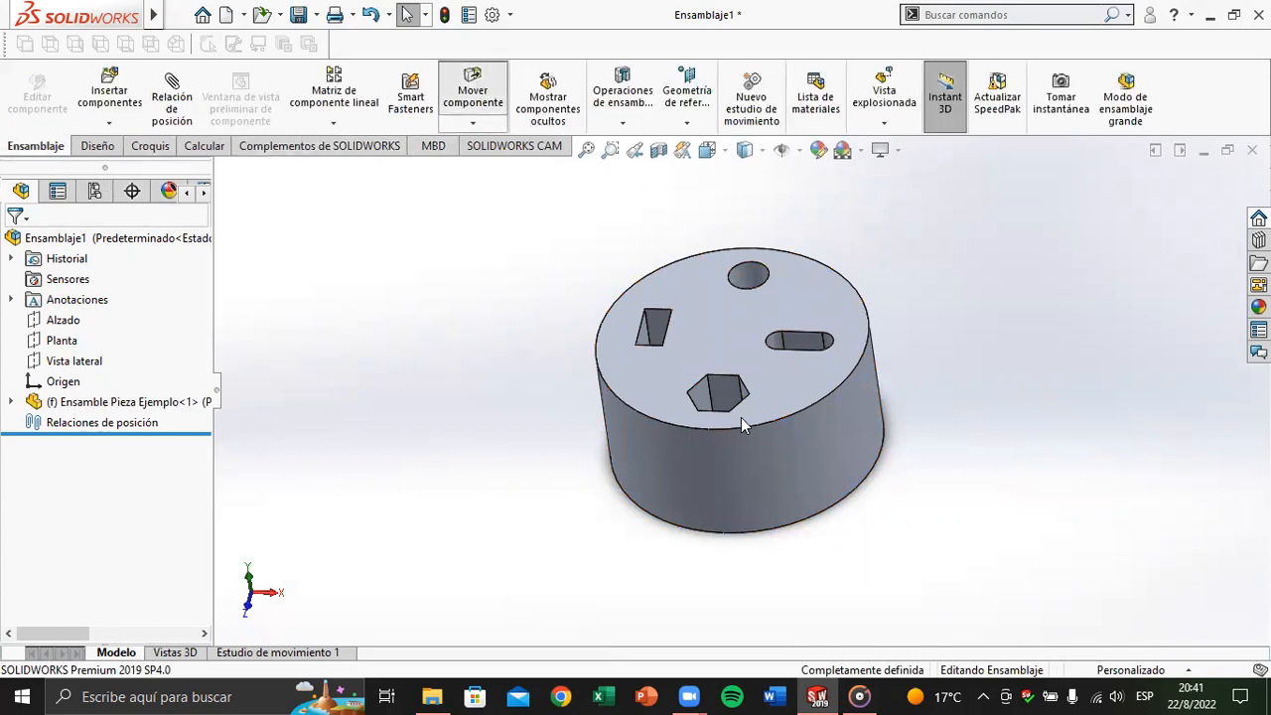
drag(758, 364, 715, 516)
click(782, 379)
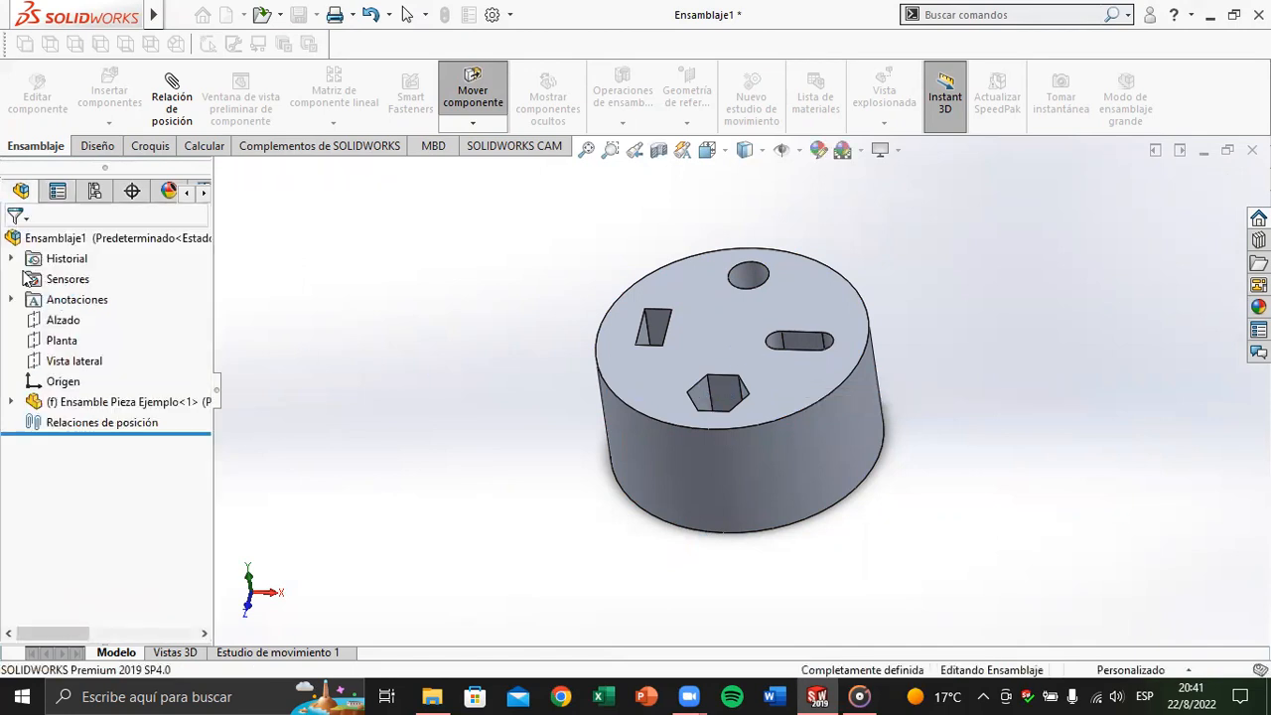
key(Escape)
Step: Highlight the assembly's Alzado, Planta and Vista lateral planes and examine their position relative to the part
scroll(516, 414, up, 3)
middle_drag(536, 428, 583, 388)
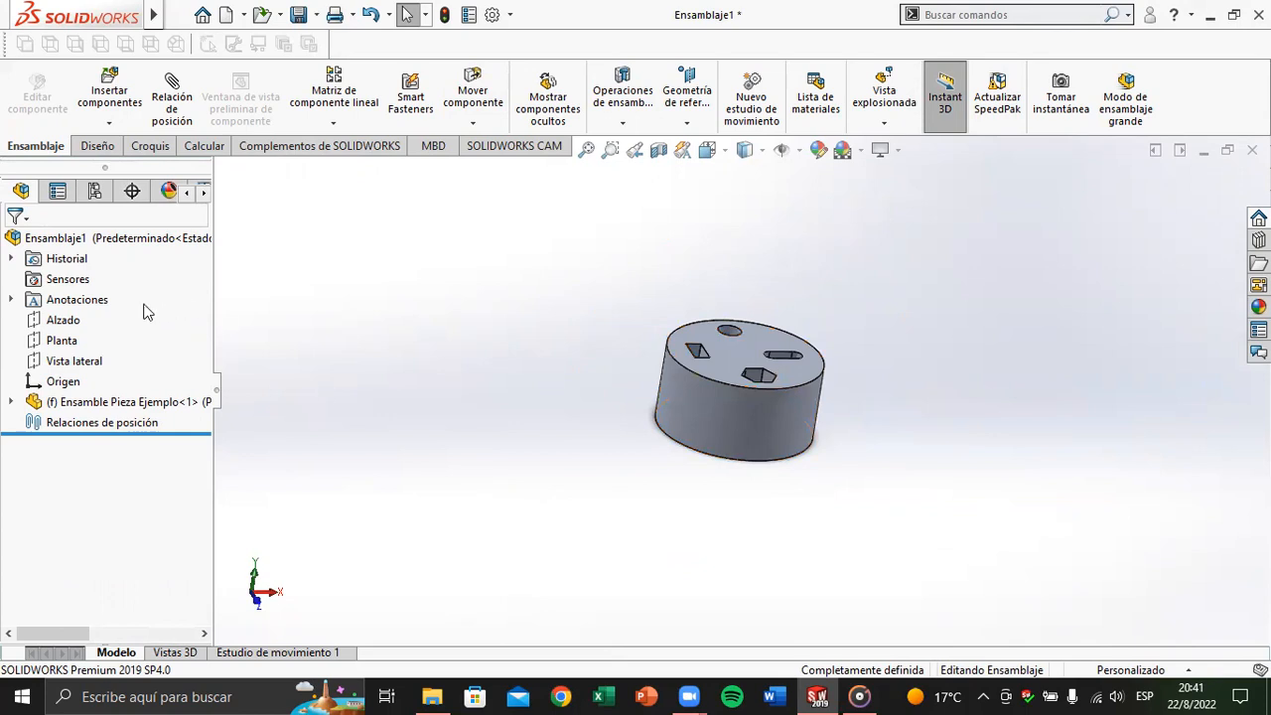
click(55, 322)
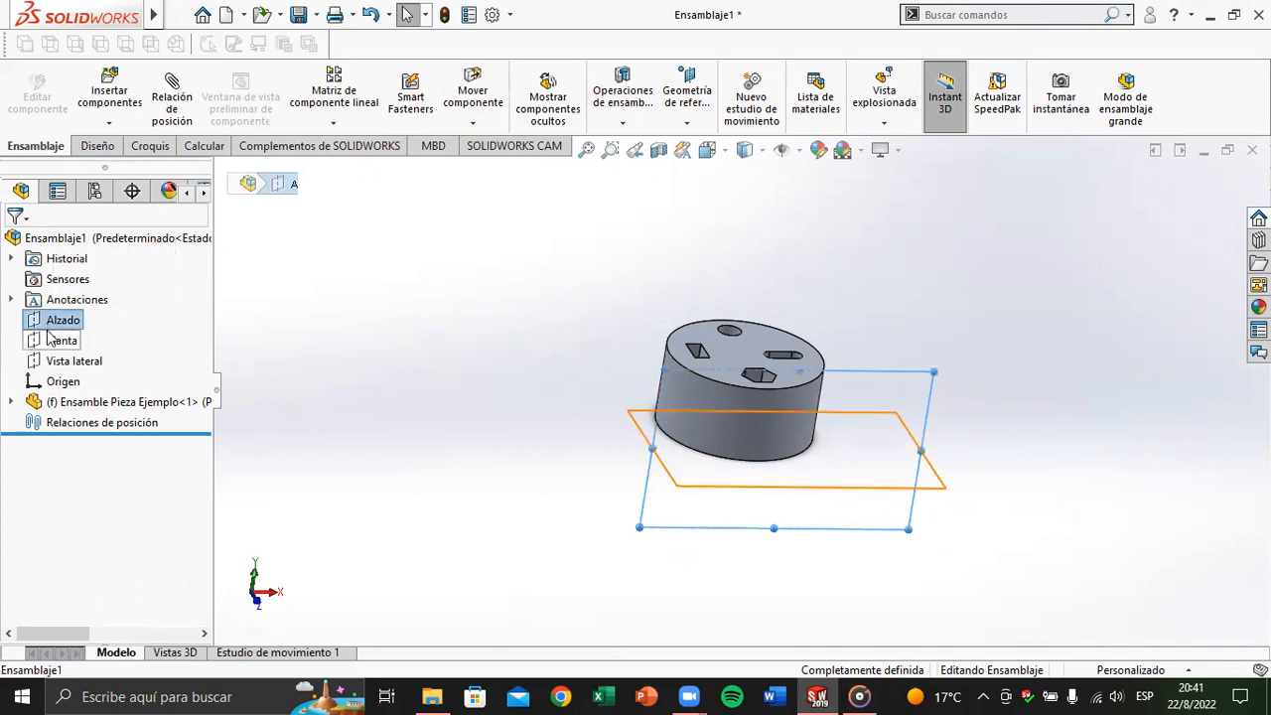
ctrl+click(56, 340)
ctrl+click(72, 361)
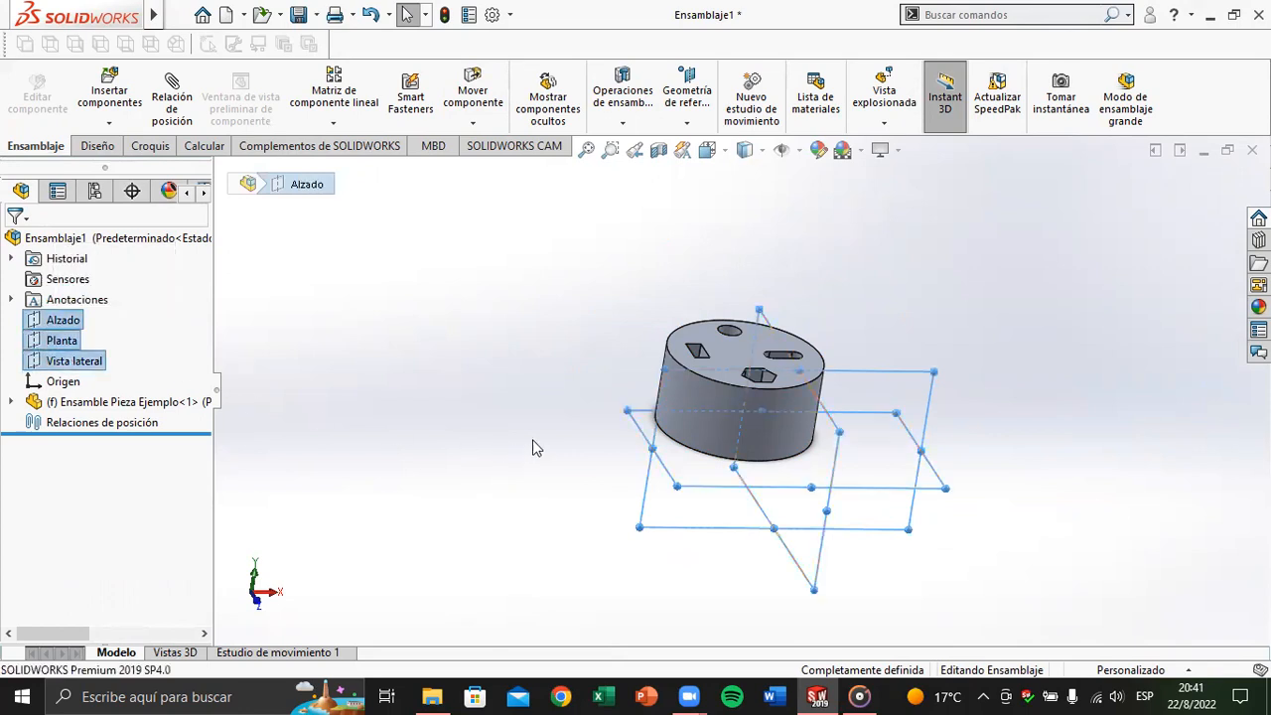
middle_drag(656, 470, 777, 418)
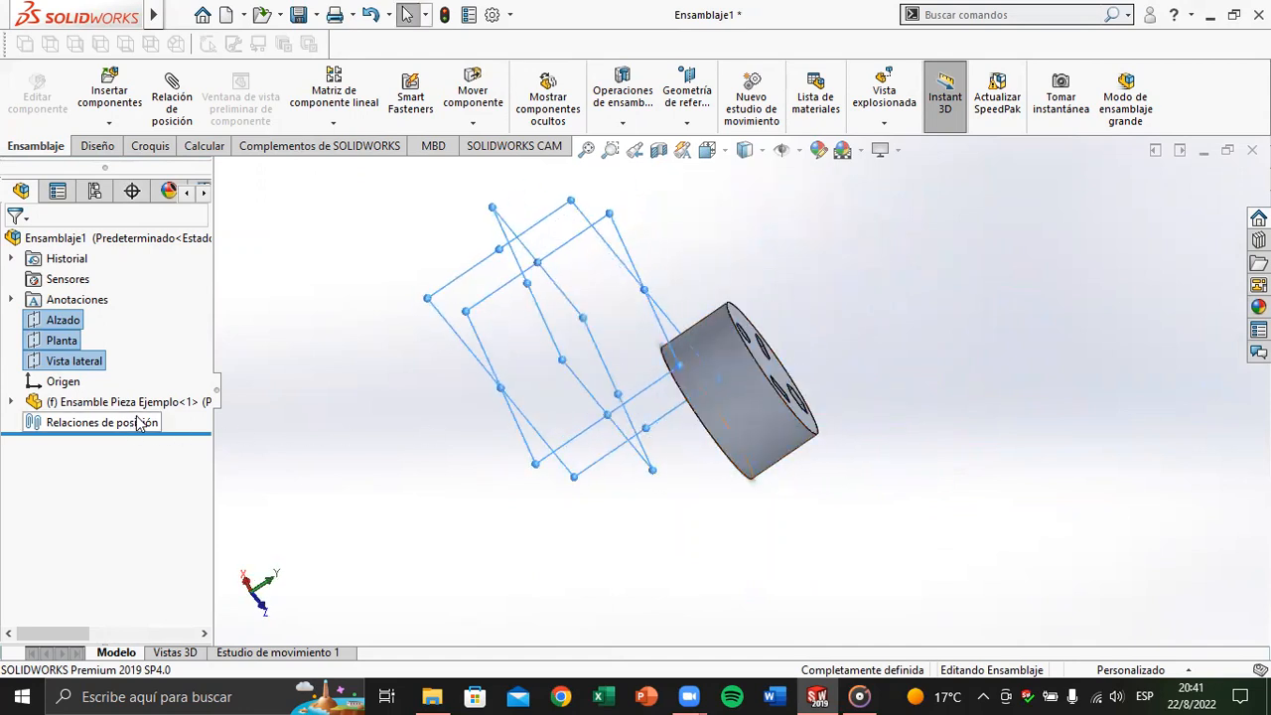
middle_drag(446, 368, 440, 314)
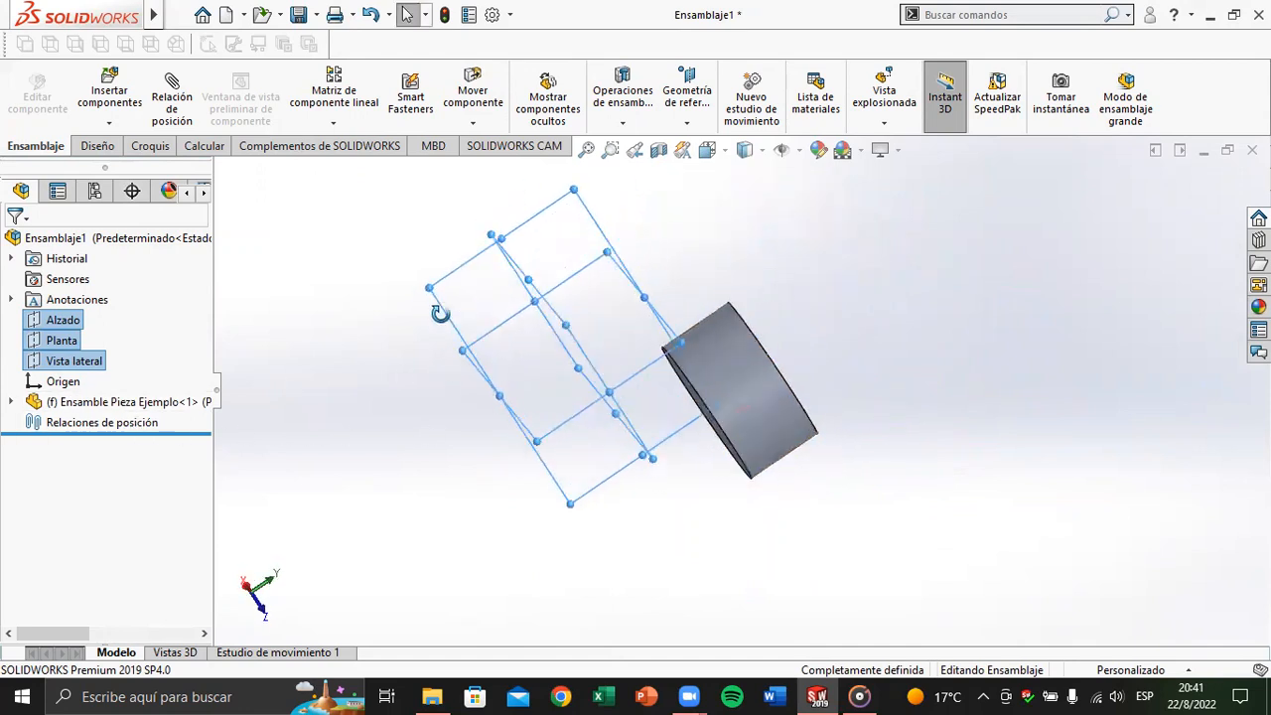
Step: Expand Ensamble Pieza Ejemplo and compare its three reference planes with the assembly's Alzado, Planta and Vista lateral planes
click(137, 410)
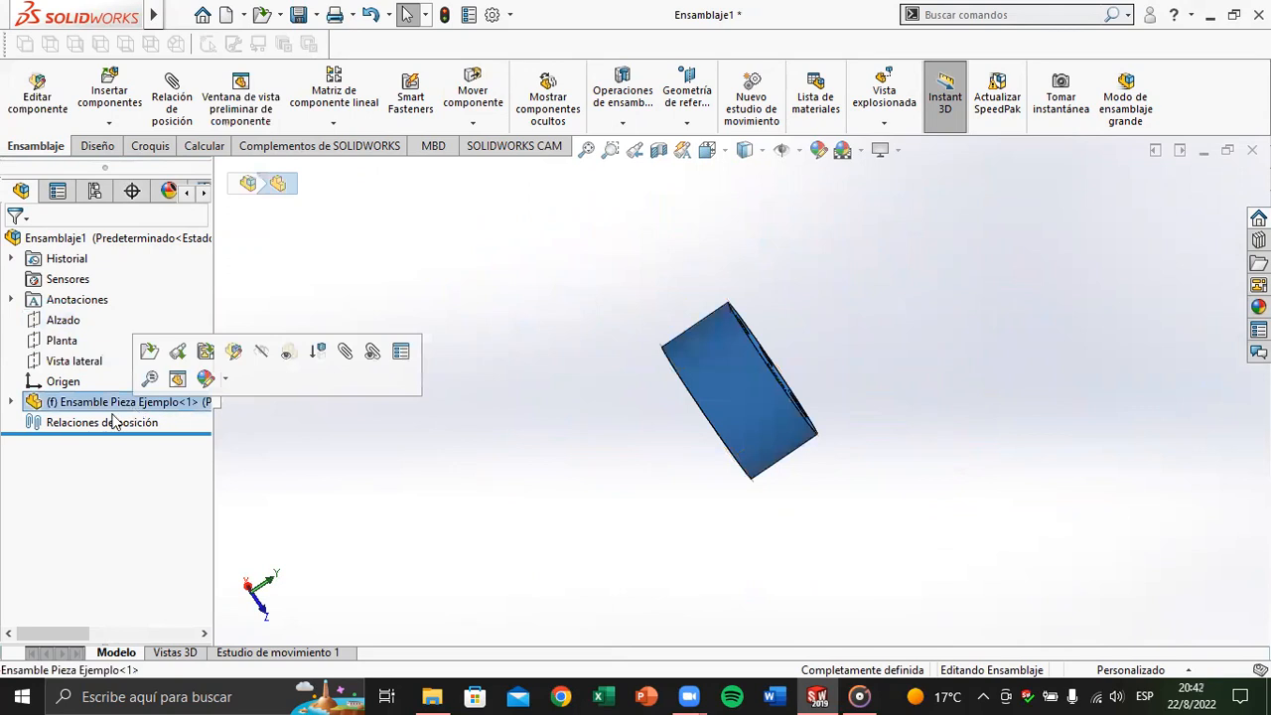
click(10, 401)
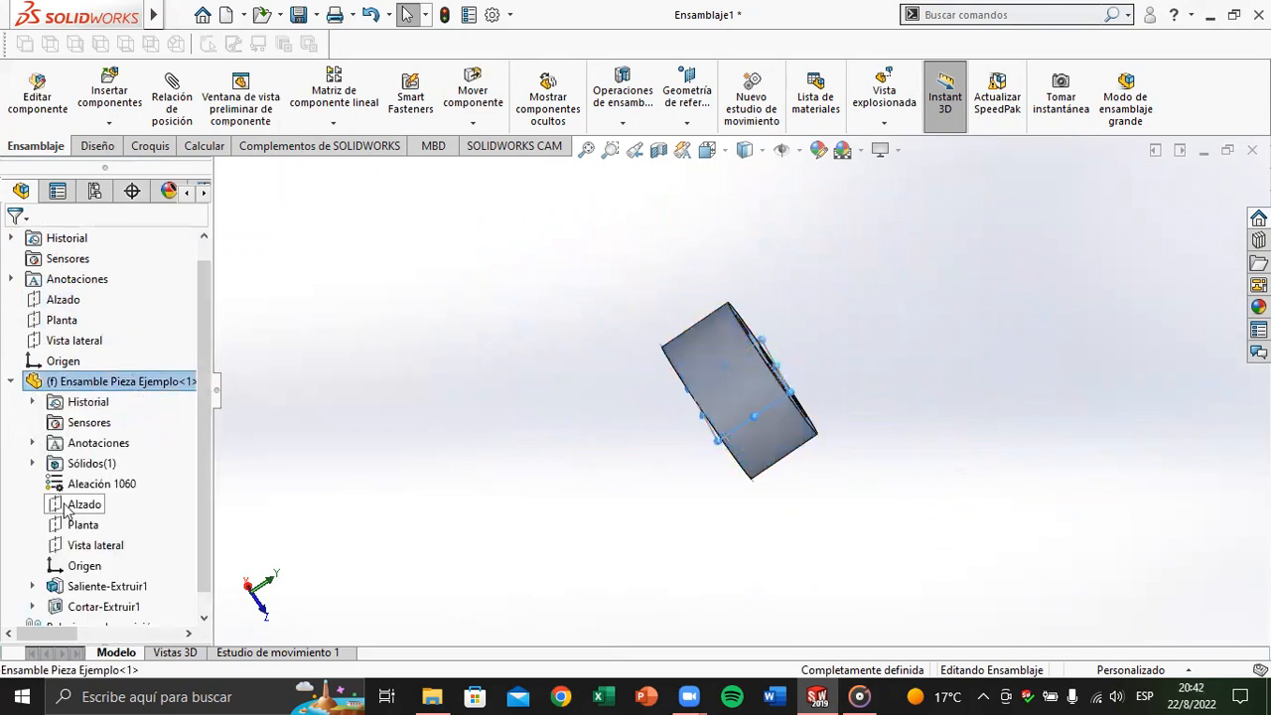
click(66, 507)
ctrl+click(70, 525)
ctrl+click(72, 547)
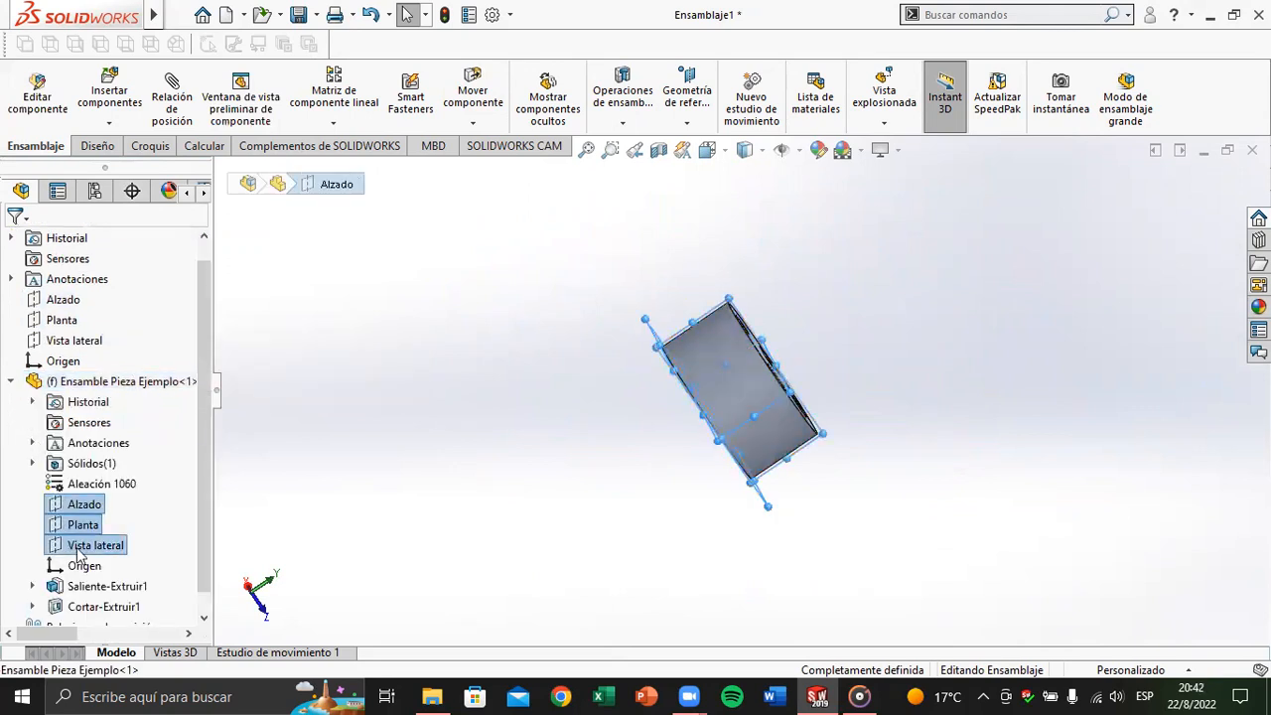
ctrl+click(64, 326)
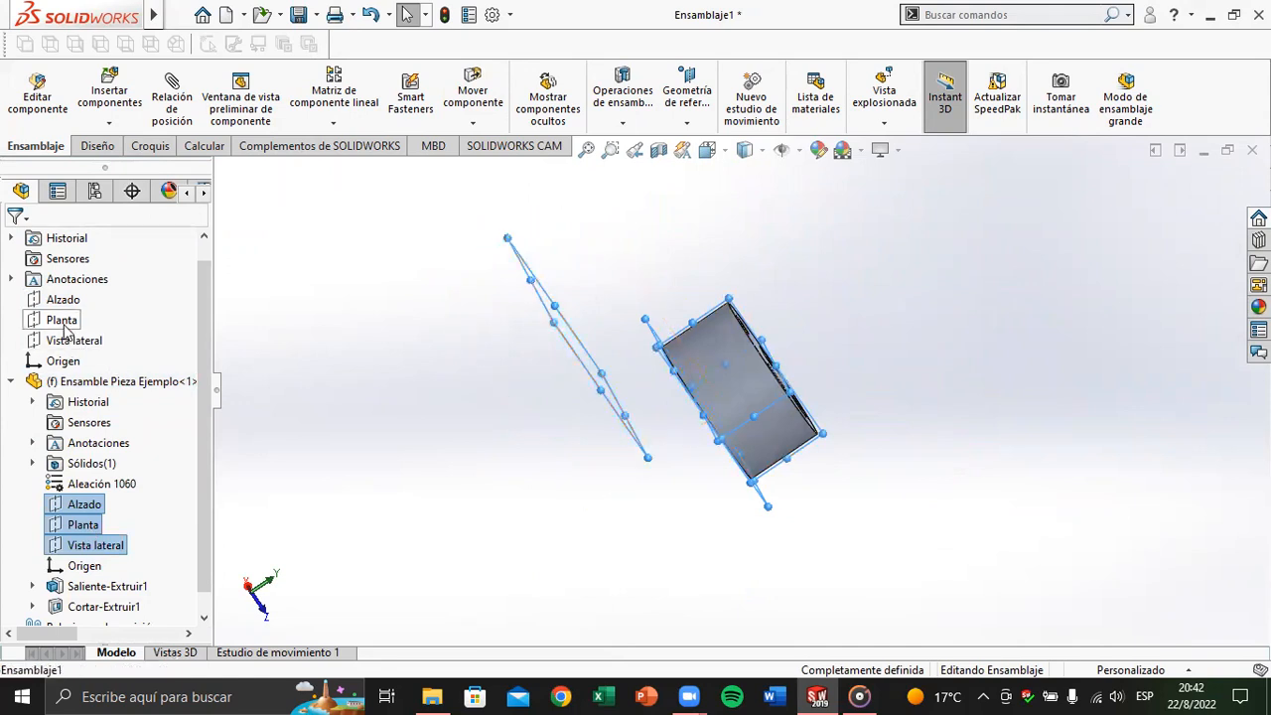
ctrl+click(65, 341)
ctrl+click(62, 301)
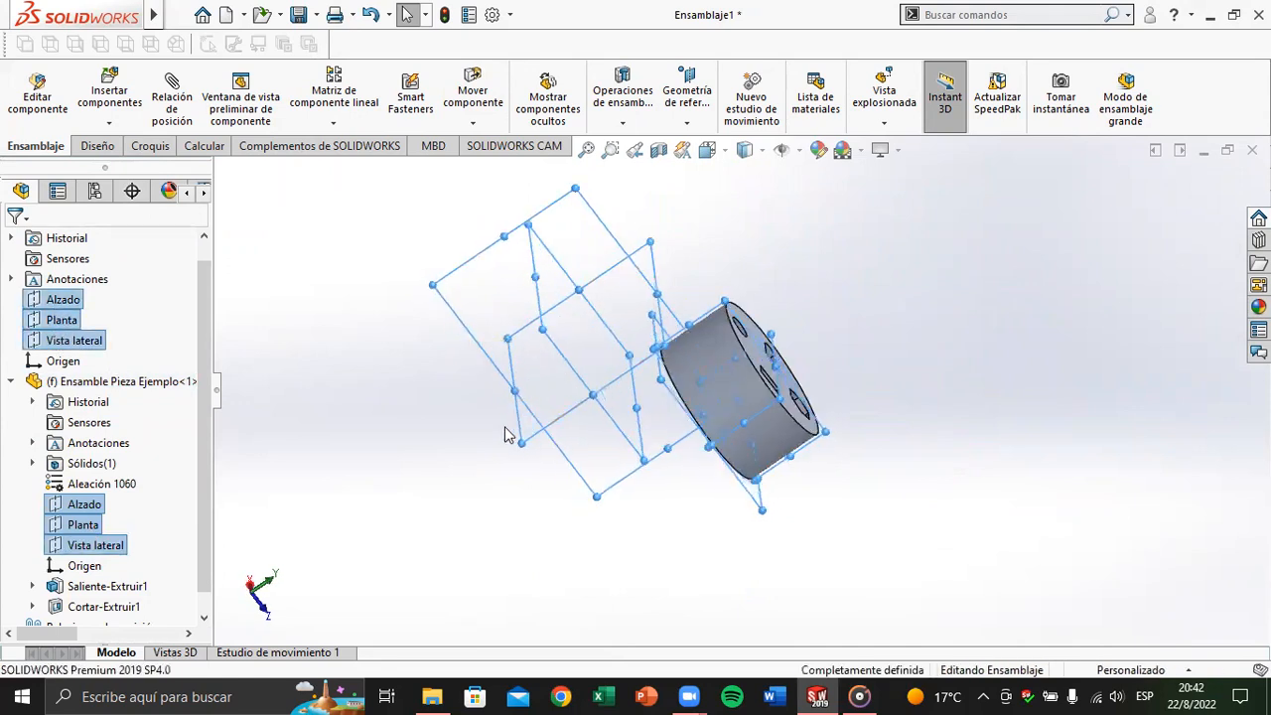
middle_drag(496, 439, 476, 478)
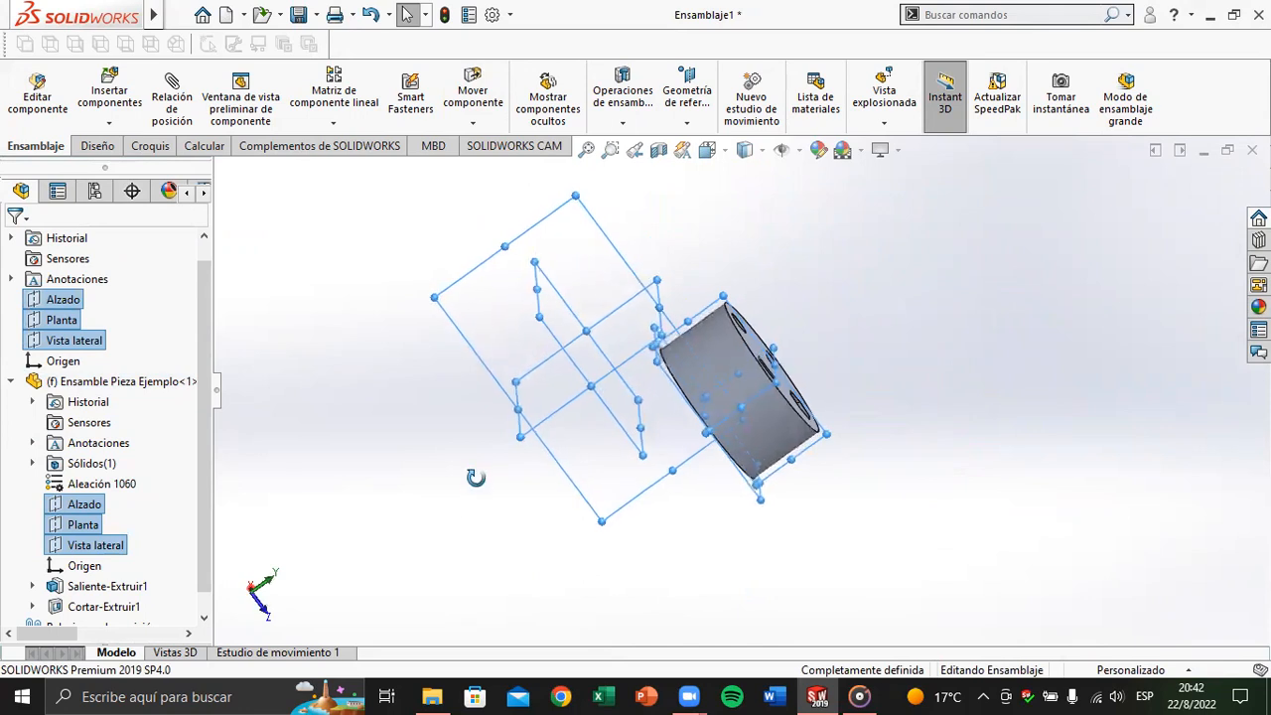
click(348, 467)
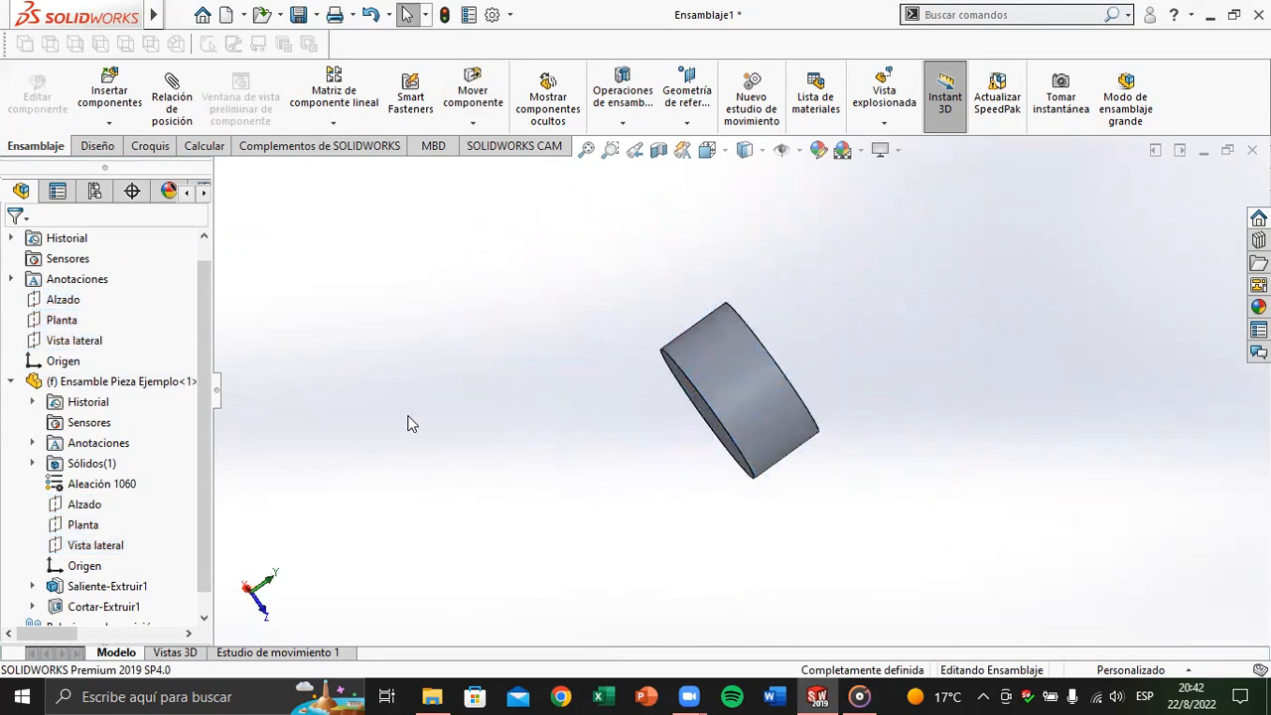
Step: Change the fixed Ensamble Pieza Ejemplo component to floating with Flotar
middle_drag(412, 424, 446, 448)
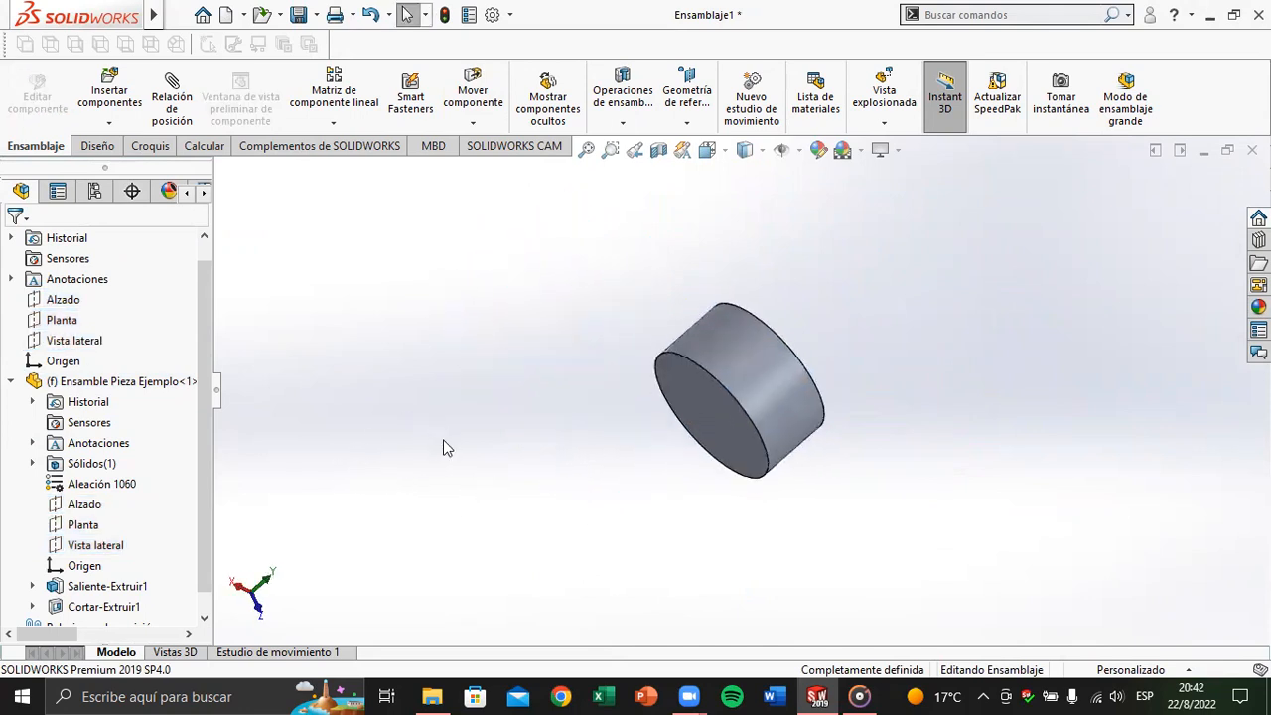
right_click(136, 386)
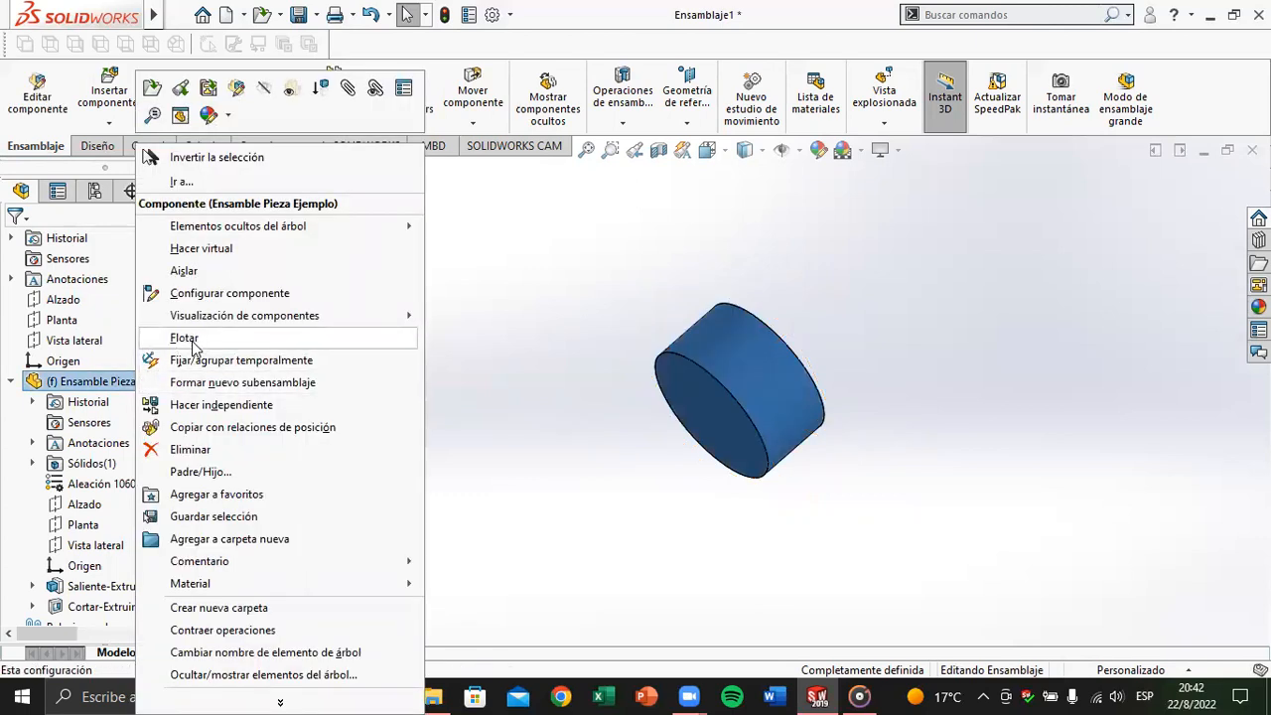
click(185, 339)
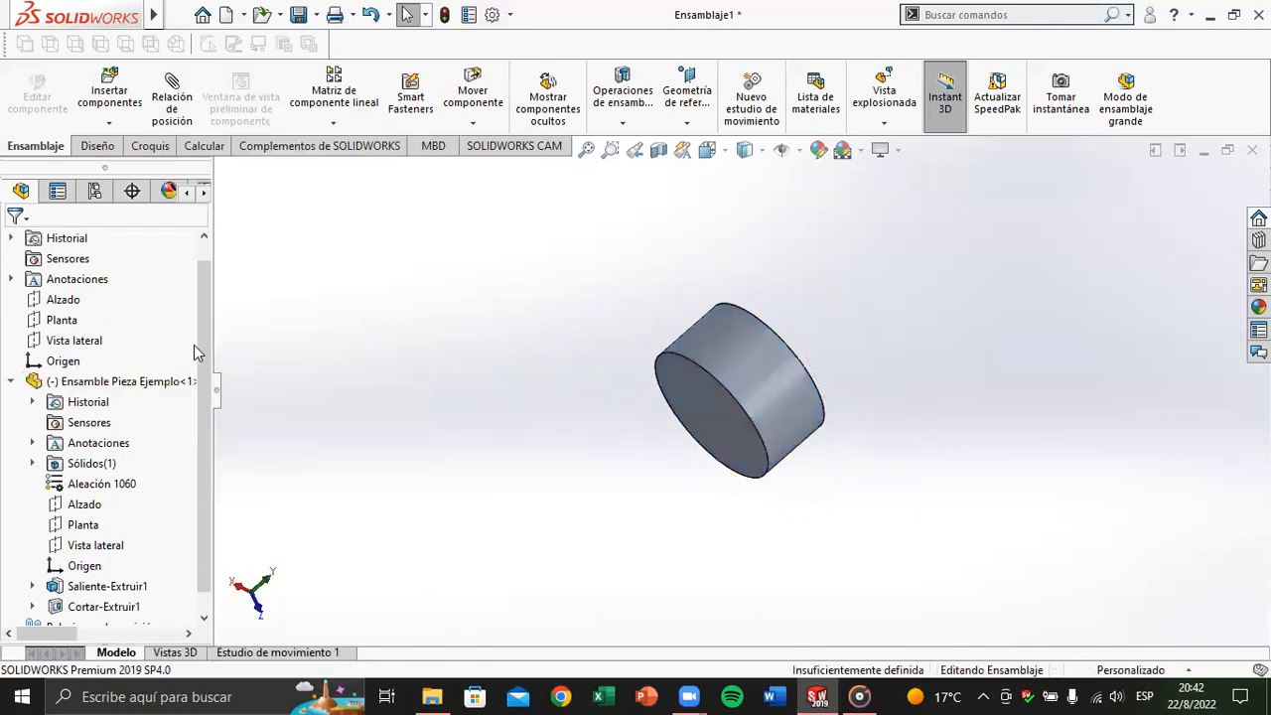
click(12, 382)
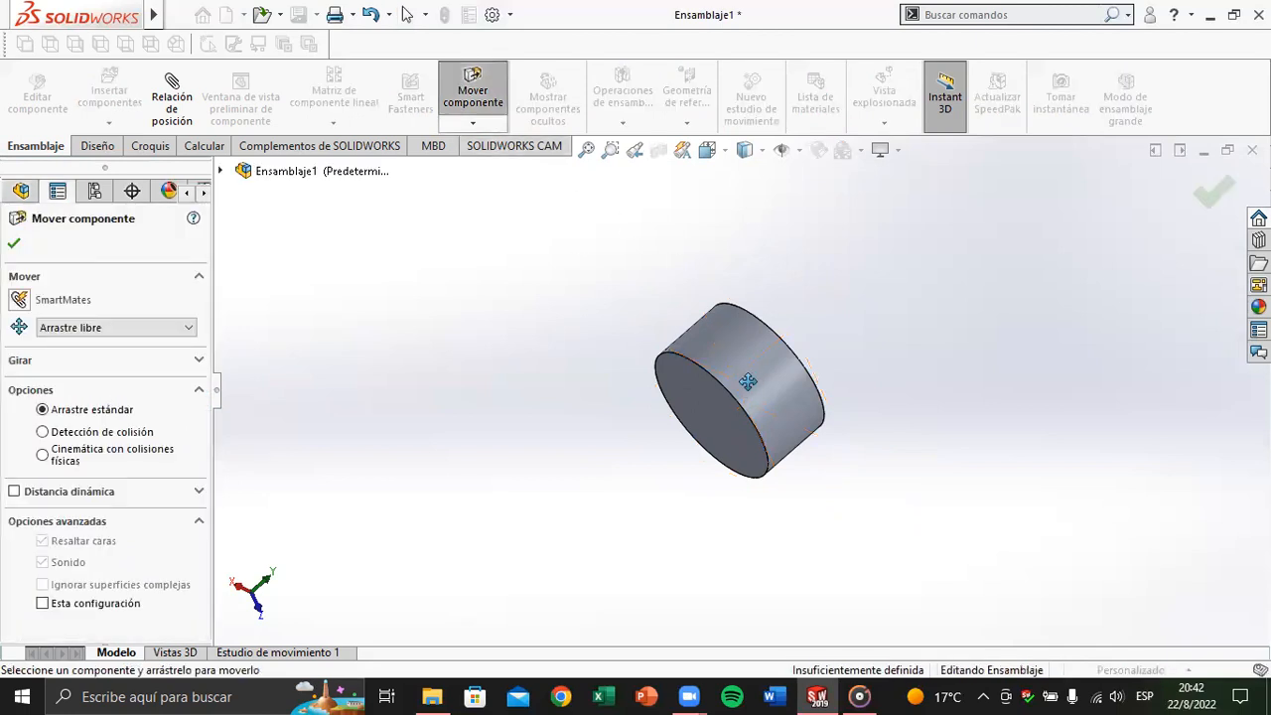
Step: Move the floating Ensamble Pieza Ejemplo component freely, and rotate it so its face with the cutouts is exposed
drag(748, 381, 695, 467)
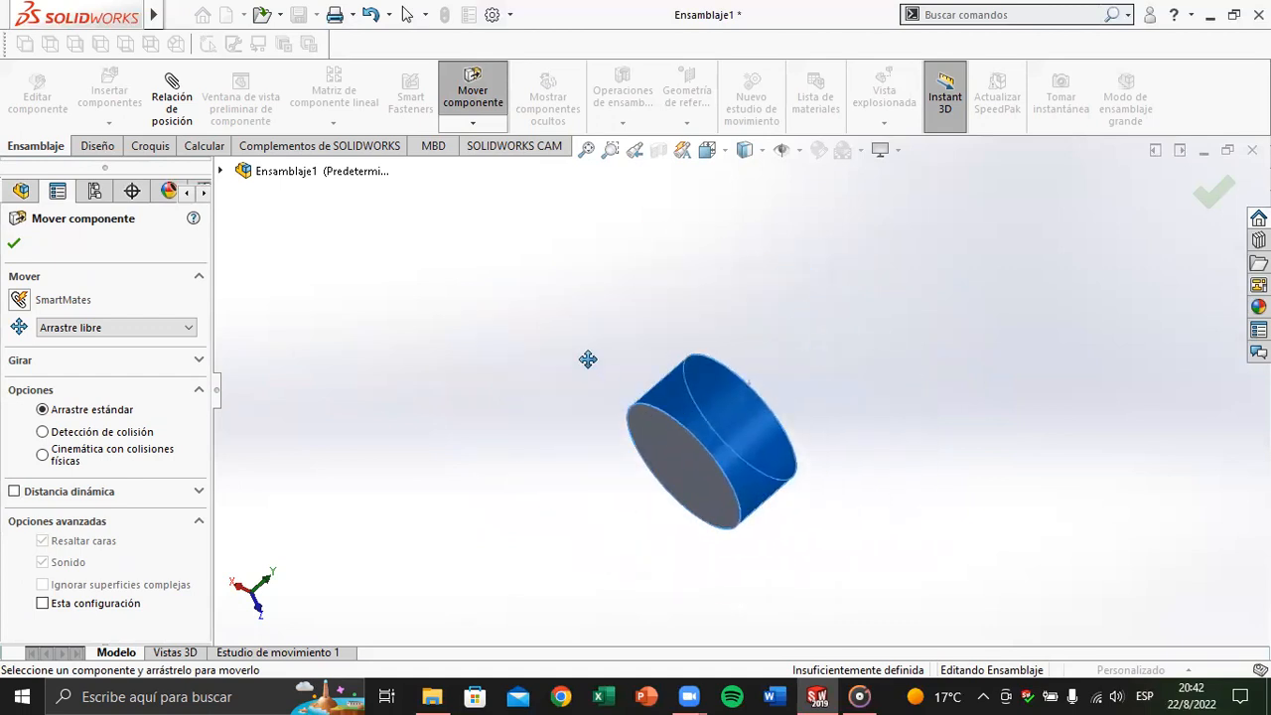
click(473, 124)
click(510, 168)
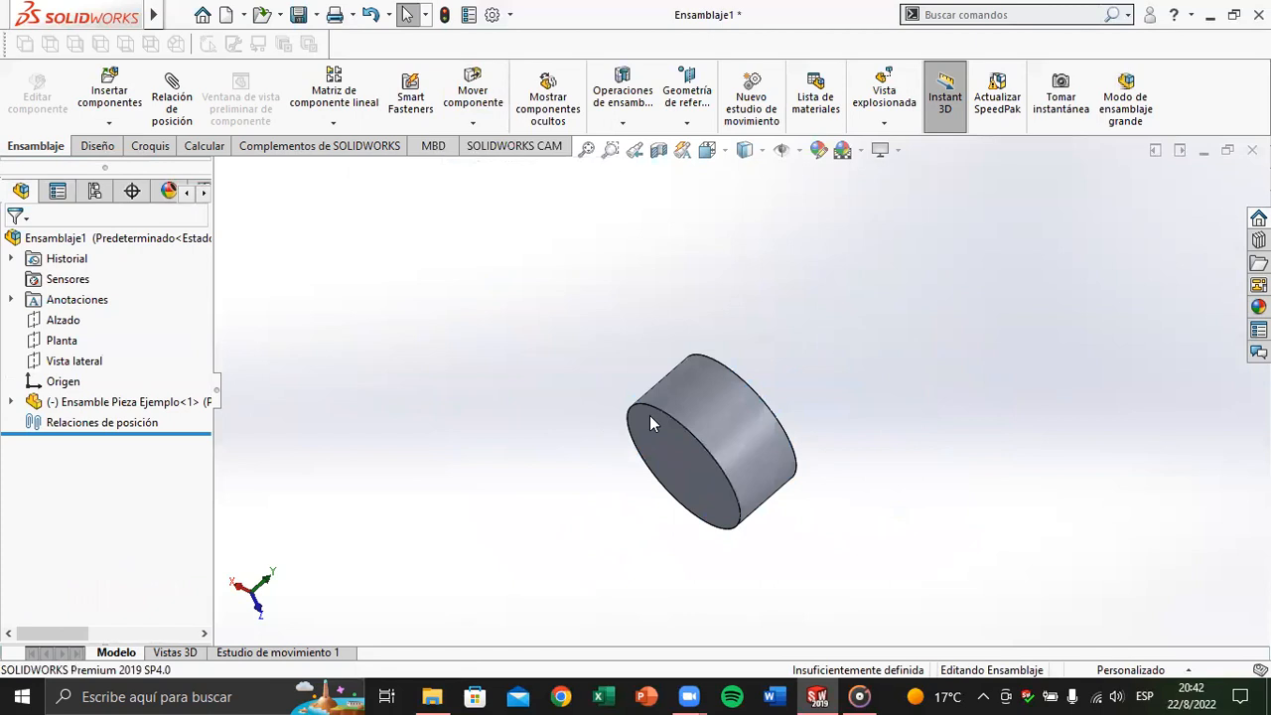
drag(710, 402, 328, 526)
key(Escape)
click(55, 406)
click(56, 407)
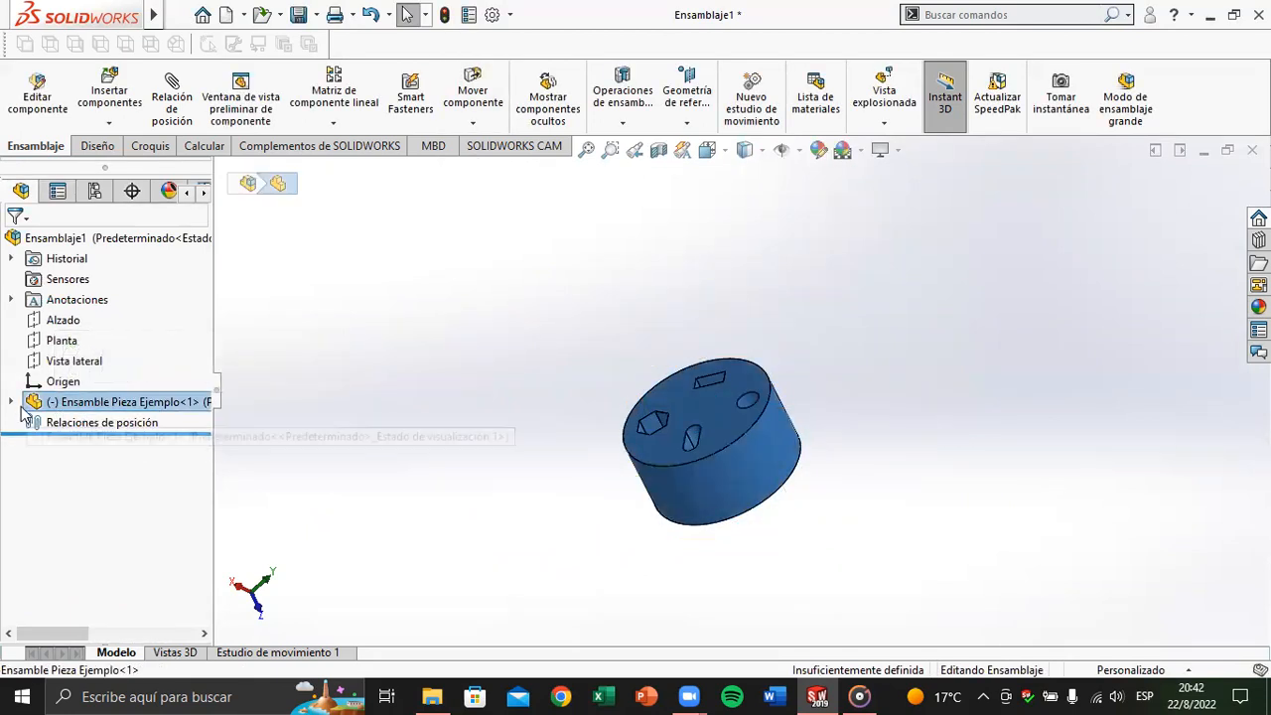
Step: Mate the Origen of Ensamble Pieza Ejemplo to the assembly's Origen as Coincidente with Alinear ejes
click(13, 402)
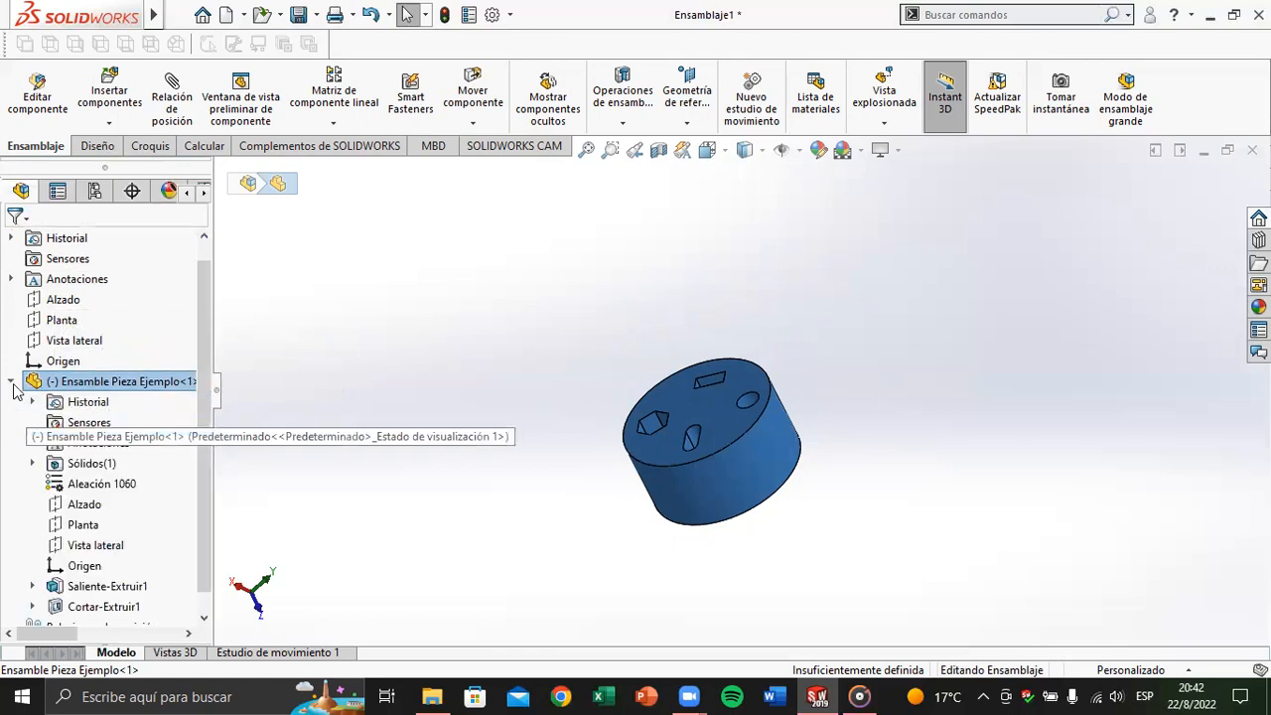
scroll(85, 477, down, 1)
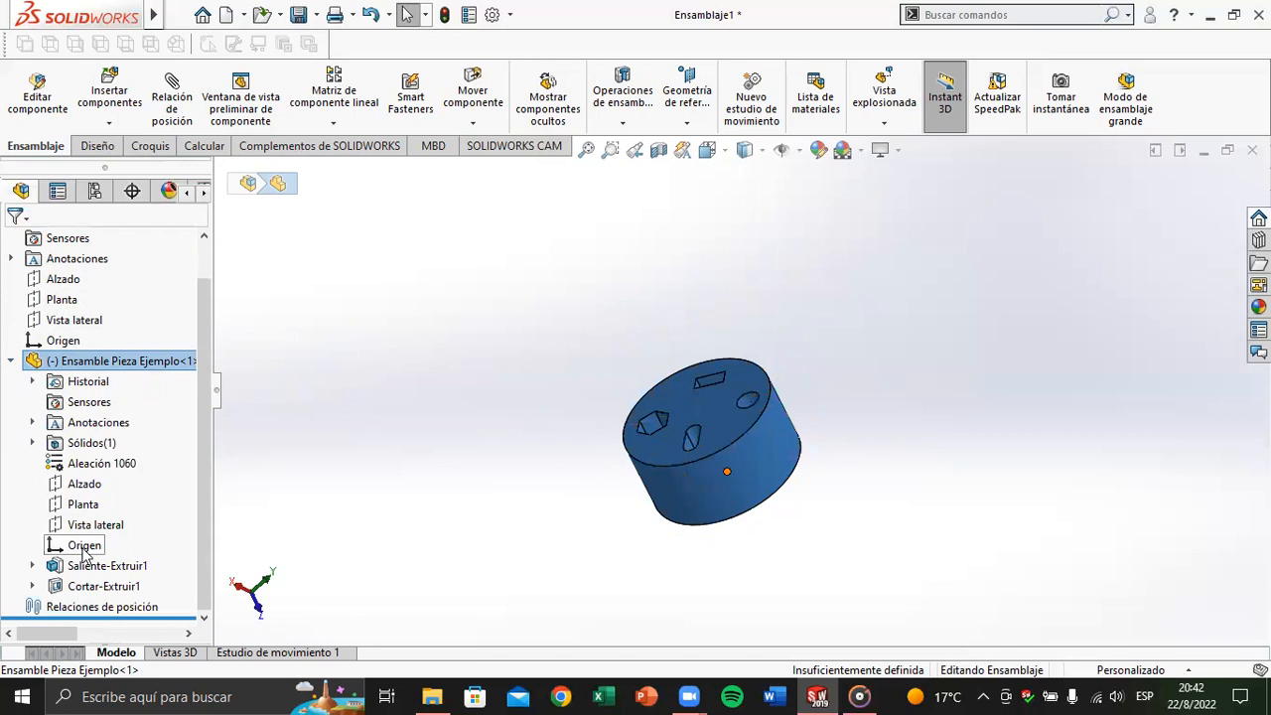
click(84, 547)
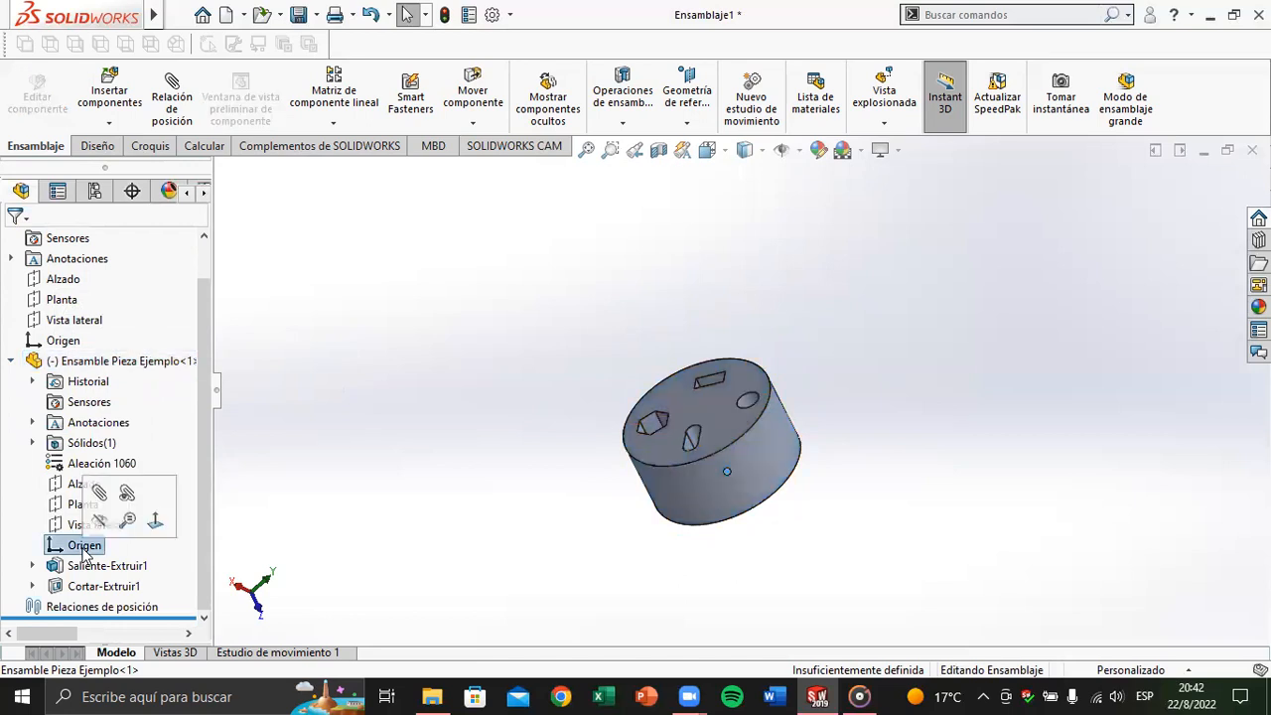
ctrl+click(64, 342)
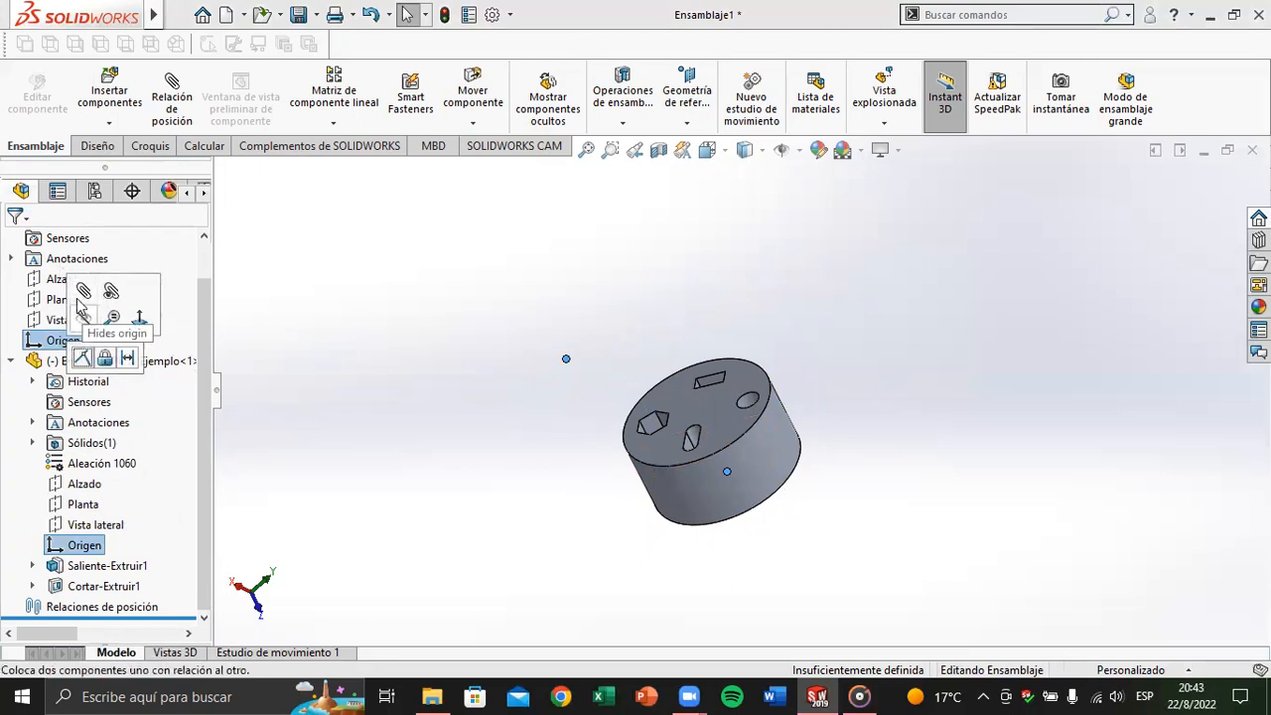
click(156, 122)
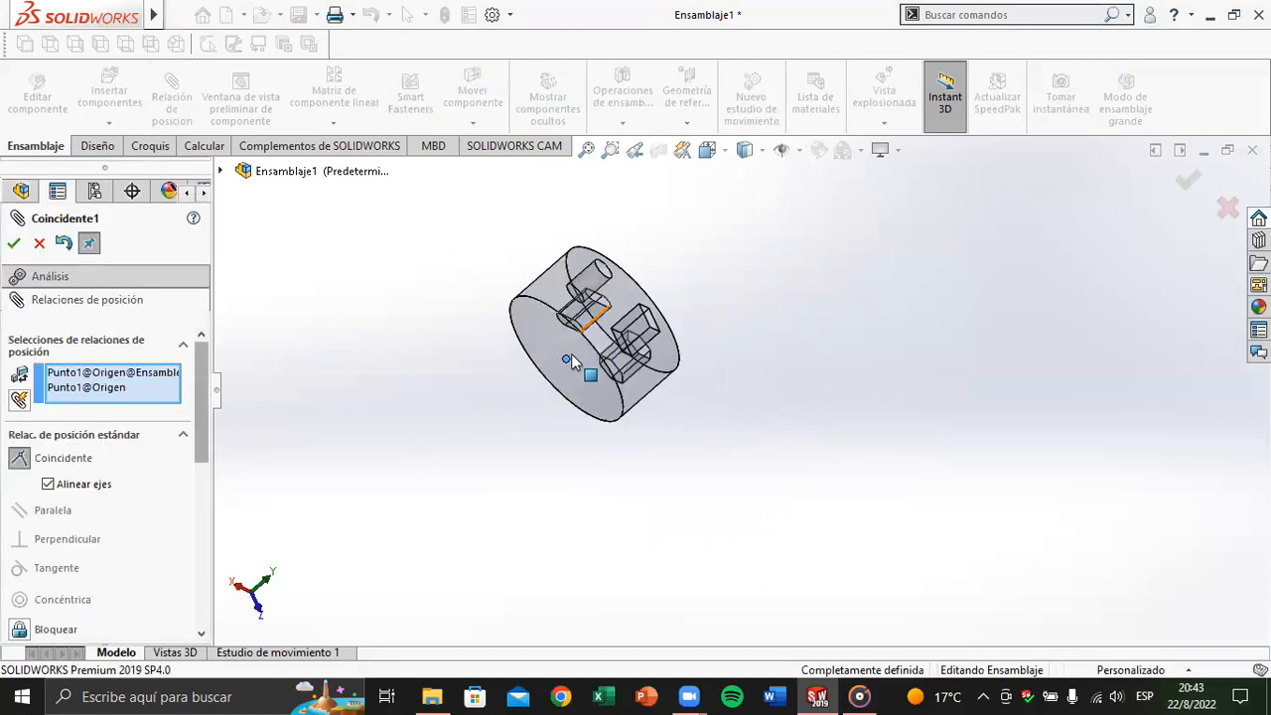
click(129, 377)
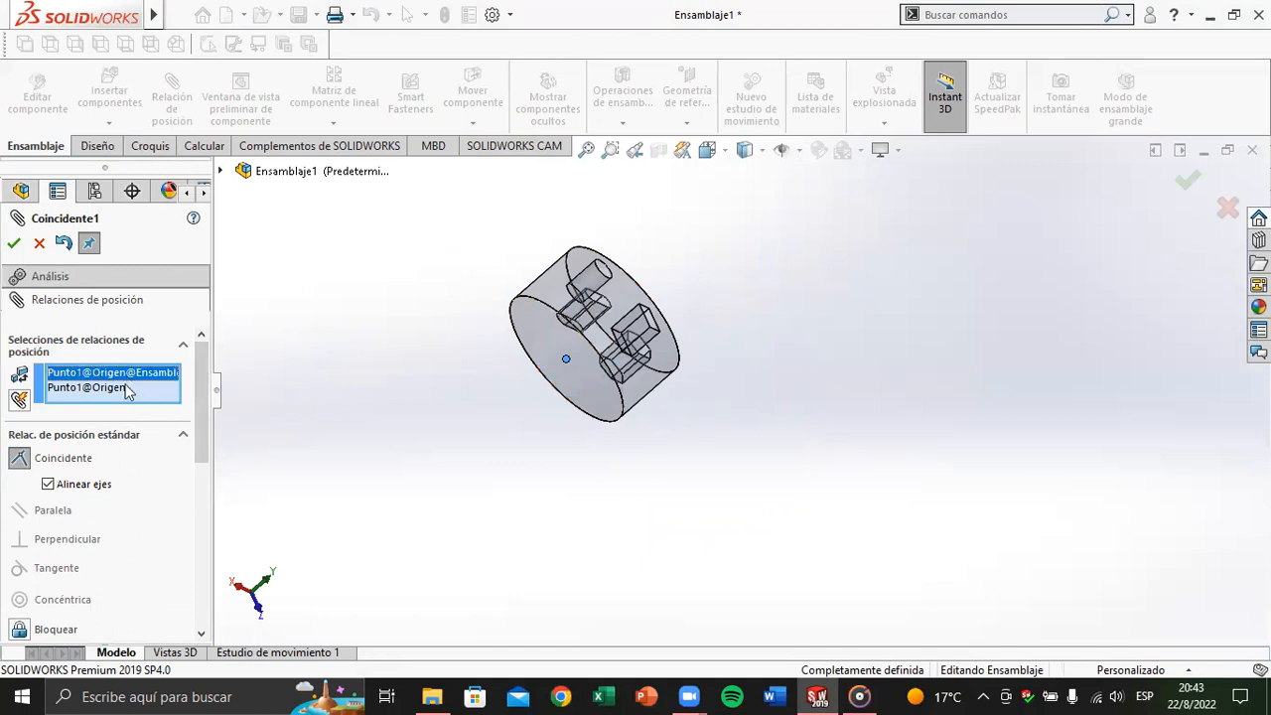
click(126, 387)
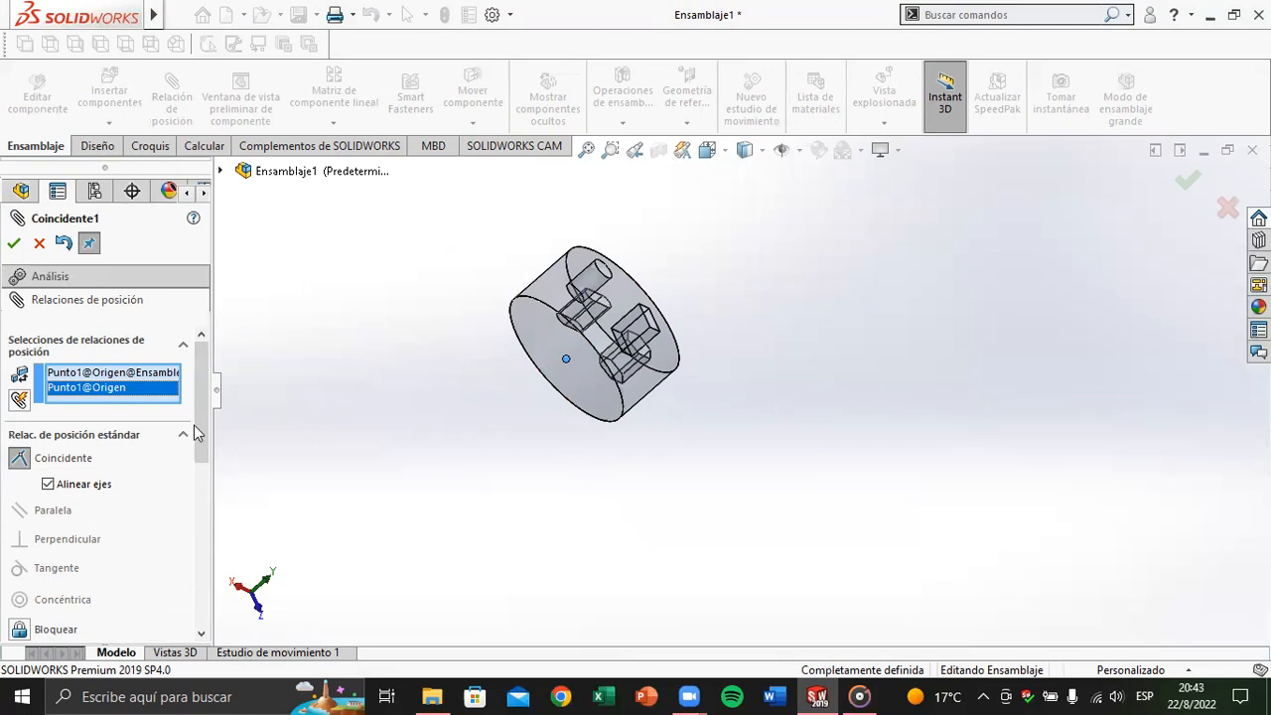
scroll(195, 432, down, 2)
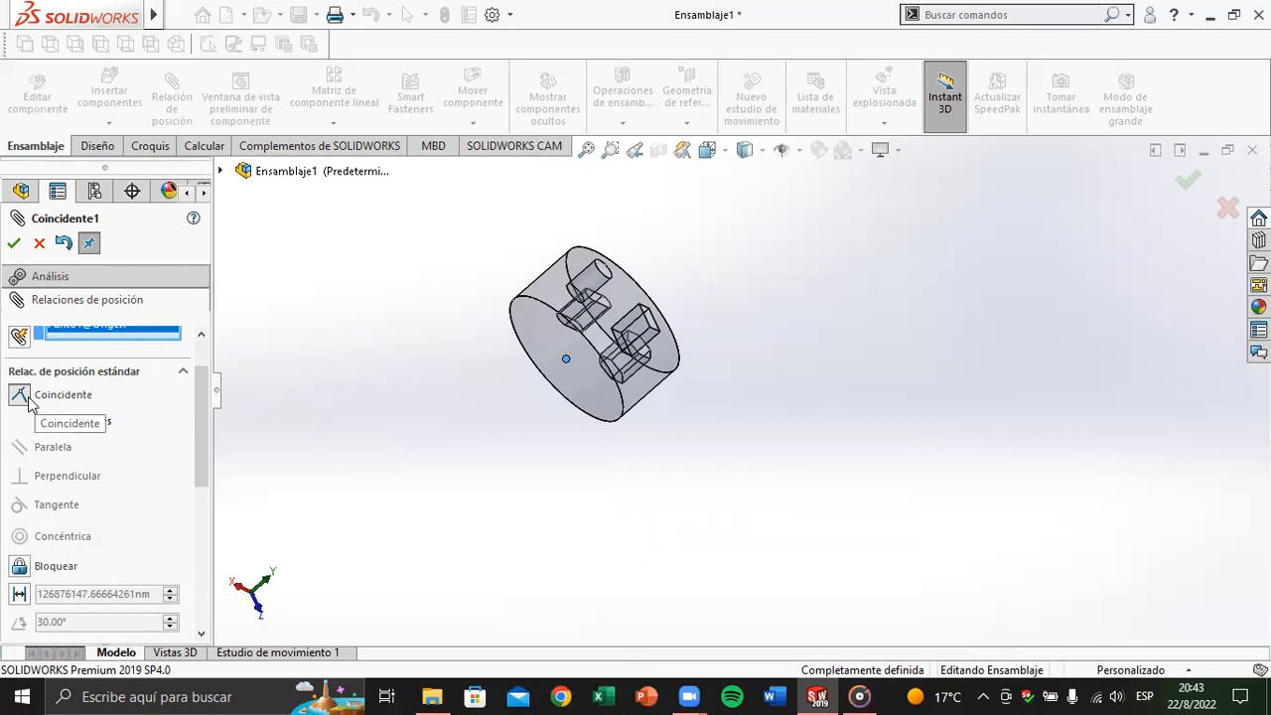
click(14, 244)
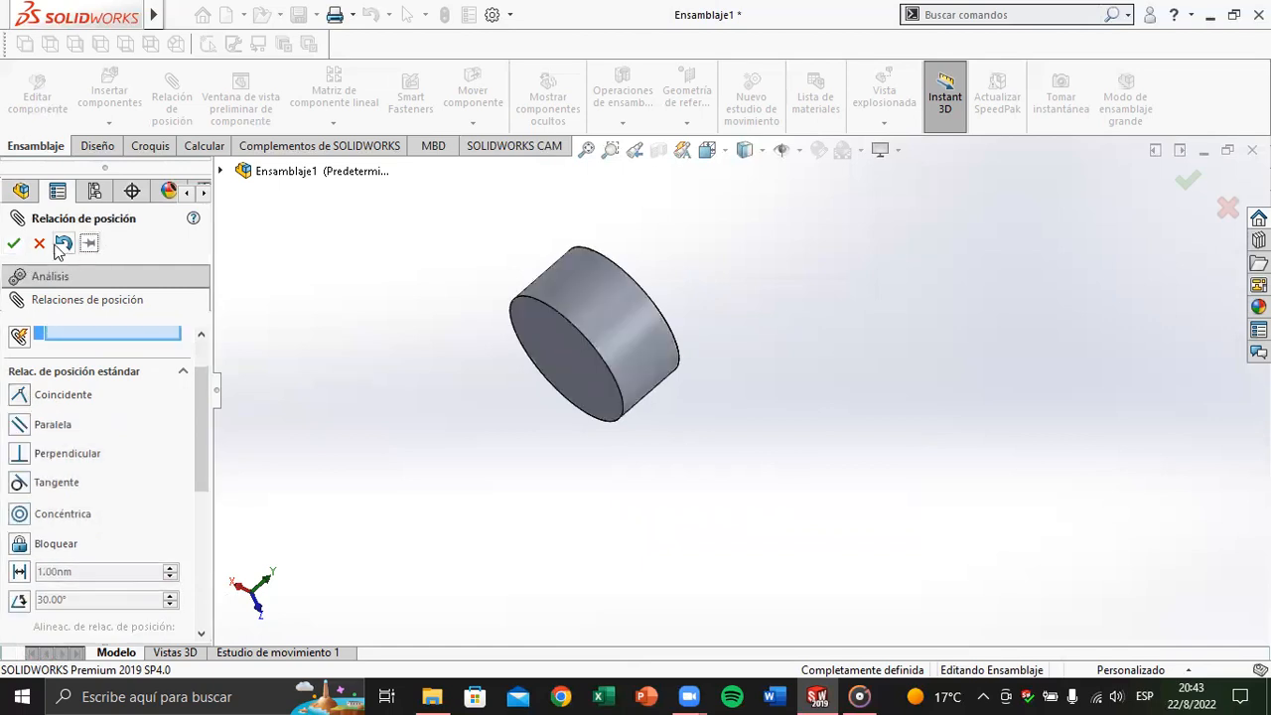
key(Escape)
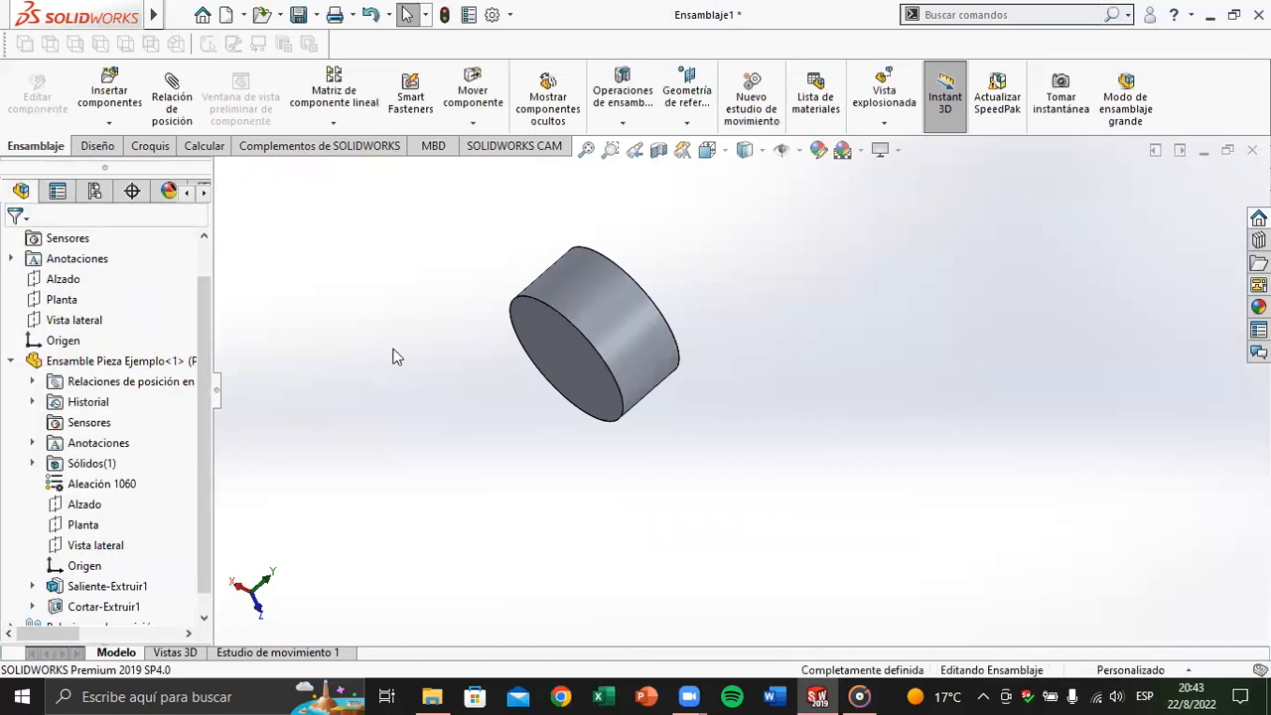
Step: In isometric view, compare the assembly's Alzado, Planta and Vista lateral planes with the same three planes of Ensamble Pieza Ejemplo
key(ctrl+7)
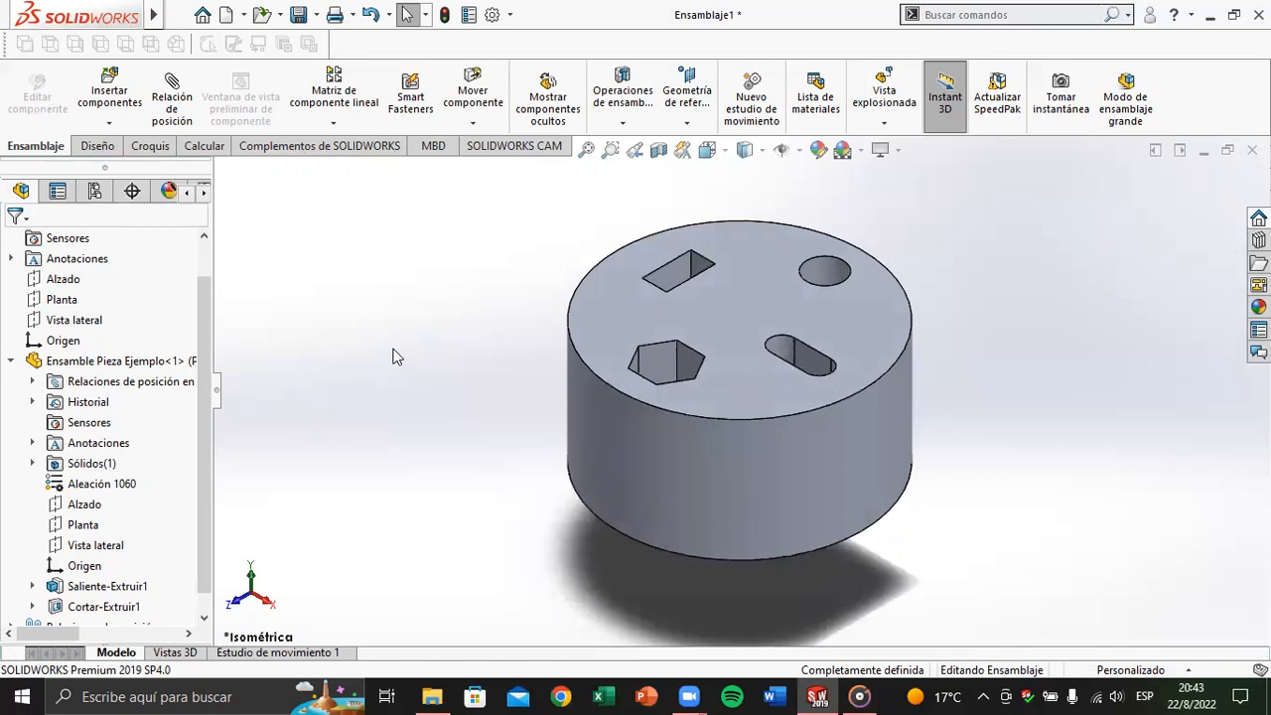
scroll(711, 458, up, 4)
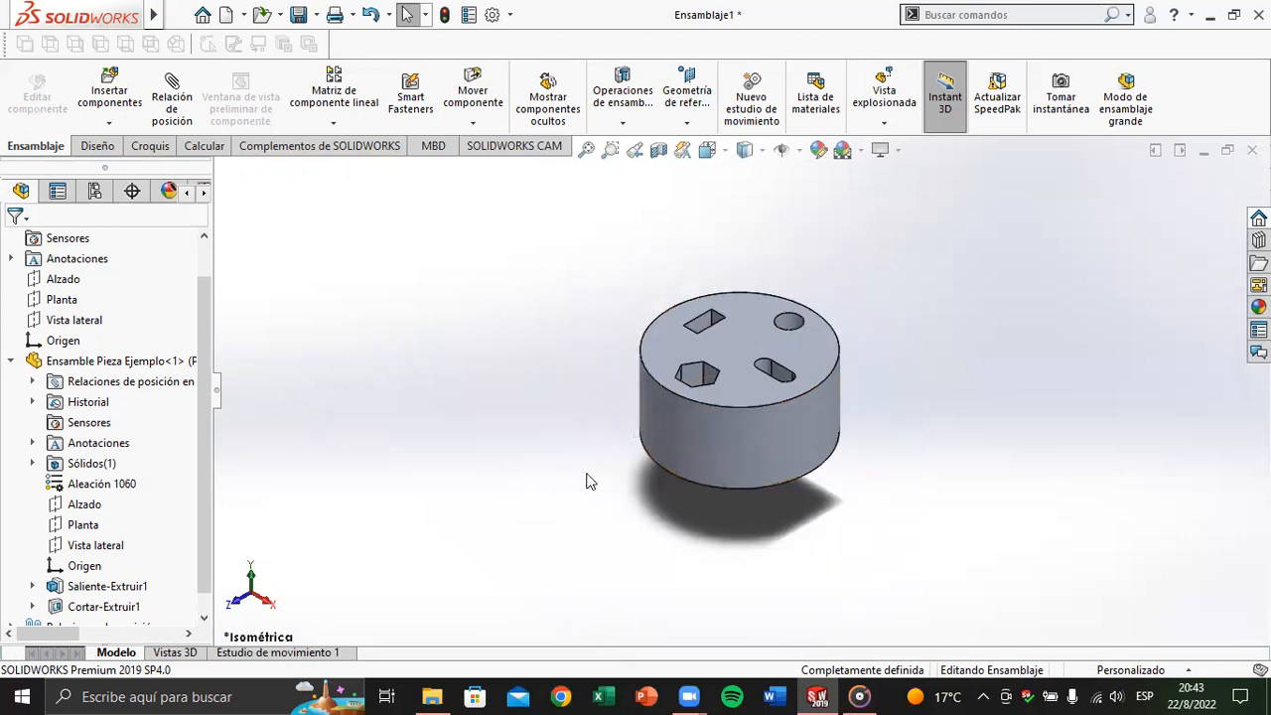
click(10, 362)
click(35, 361)
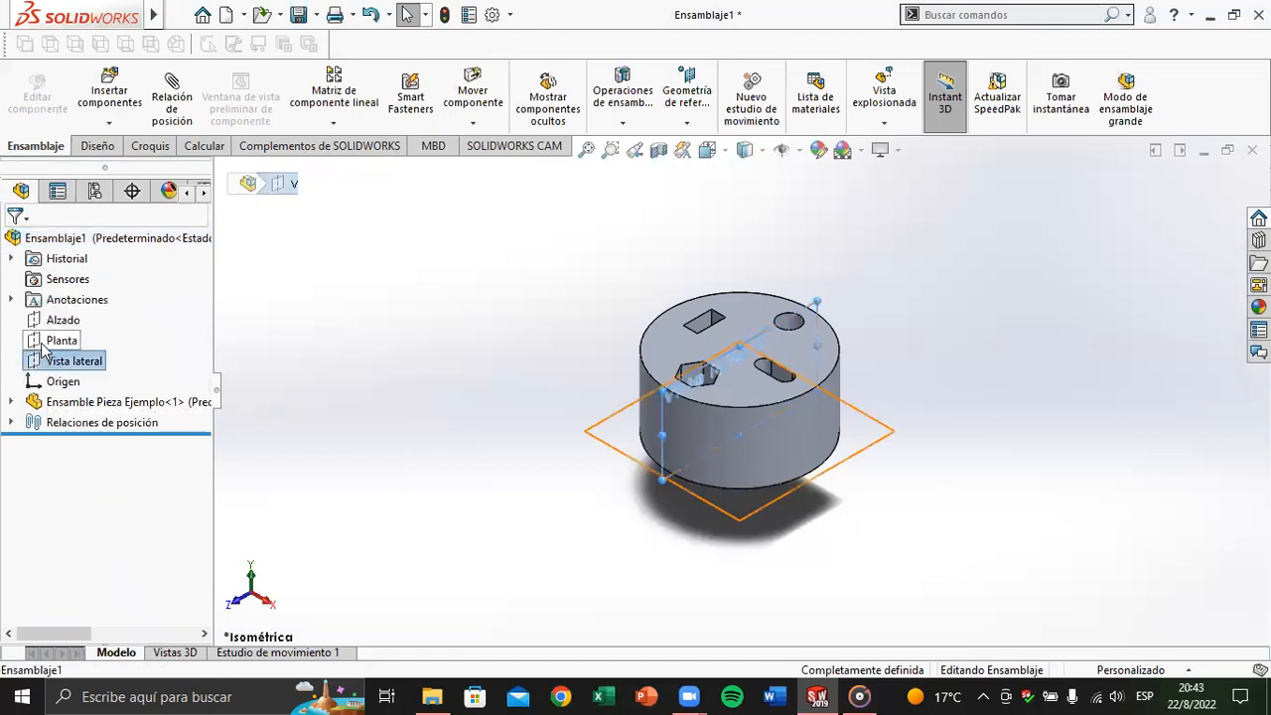
ctrl+click(35, 339)
ctrl+click(35, 319)
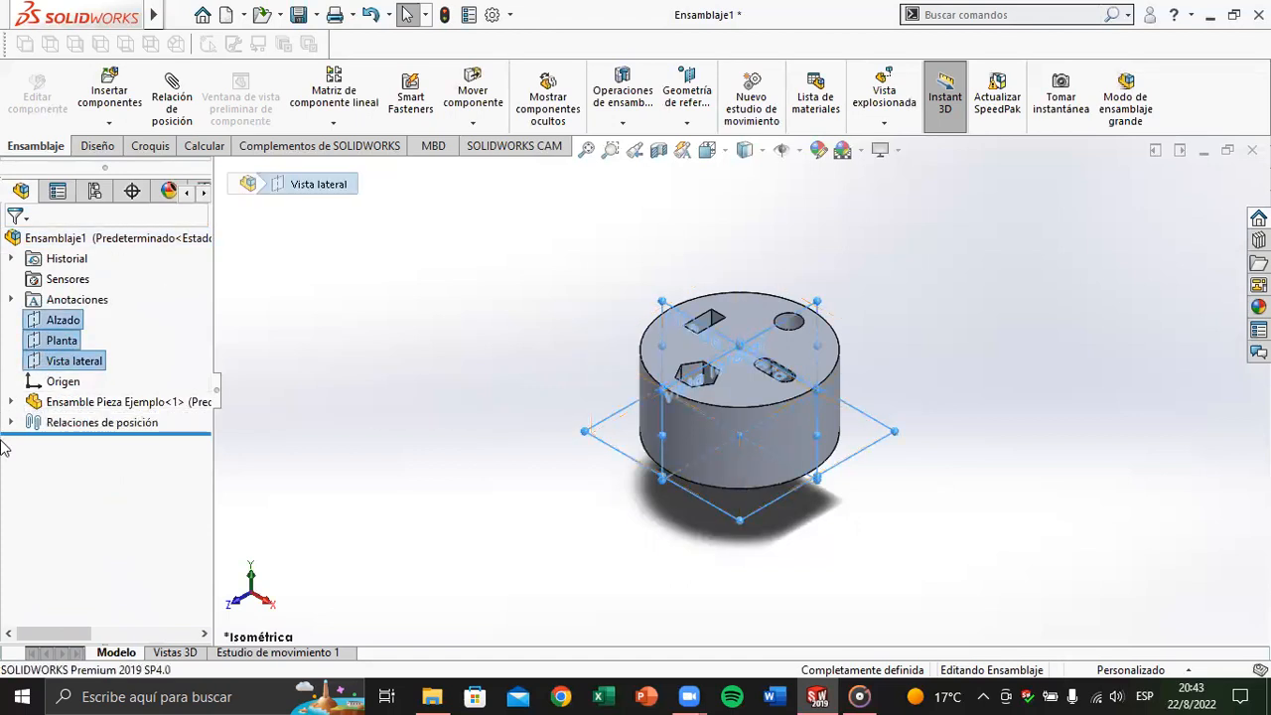
click(11, 402)
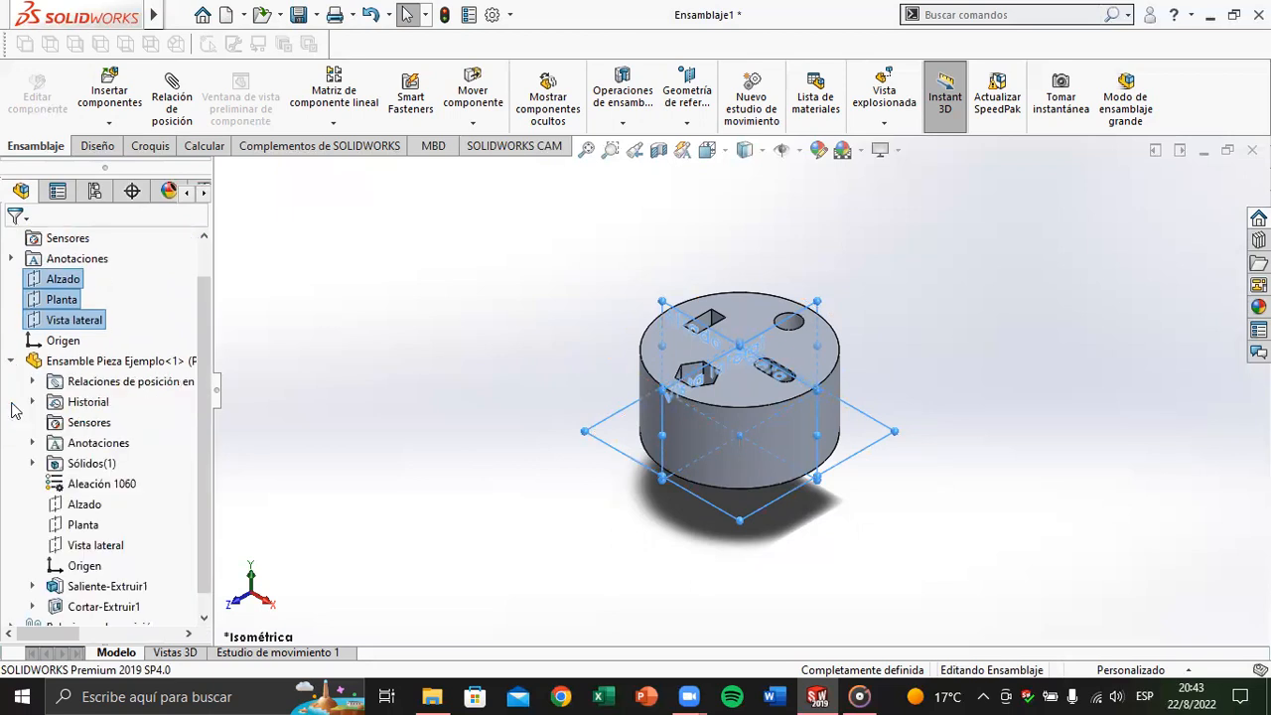
click(65, 526)
ctrl+click(62, 505)
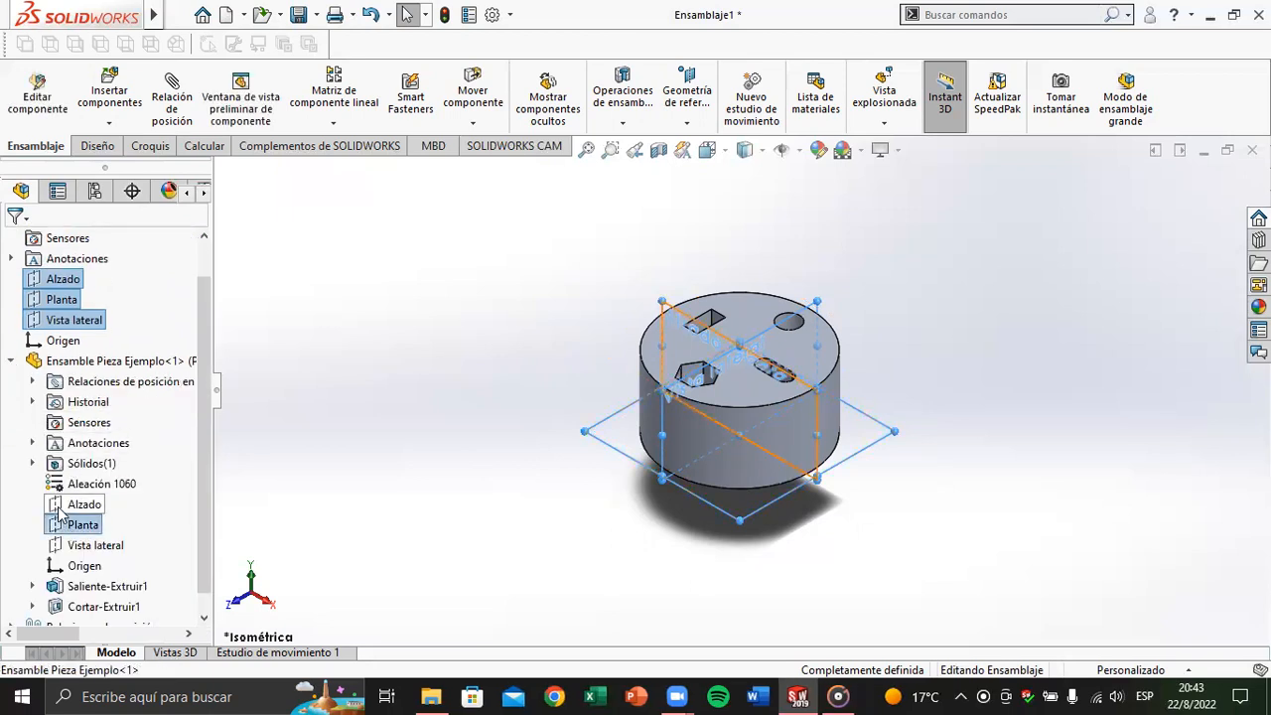
ctrl+click(95, 546)
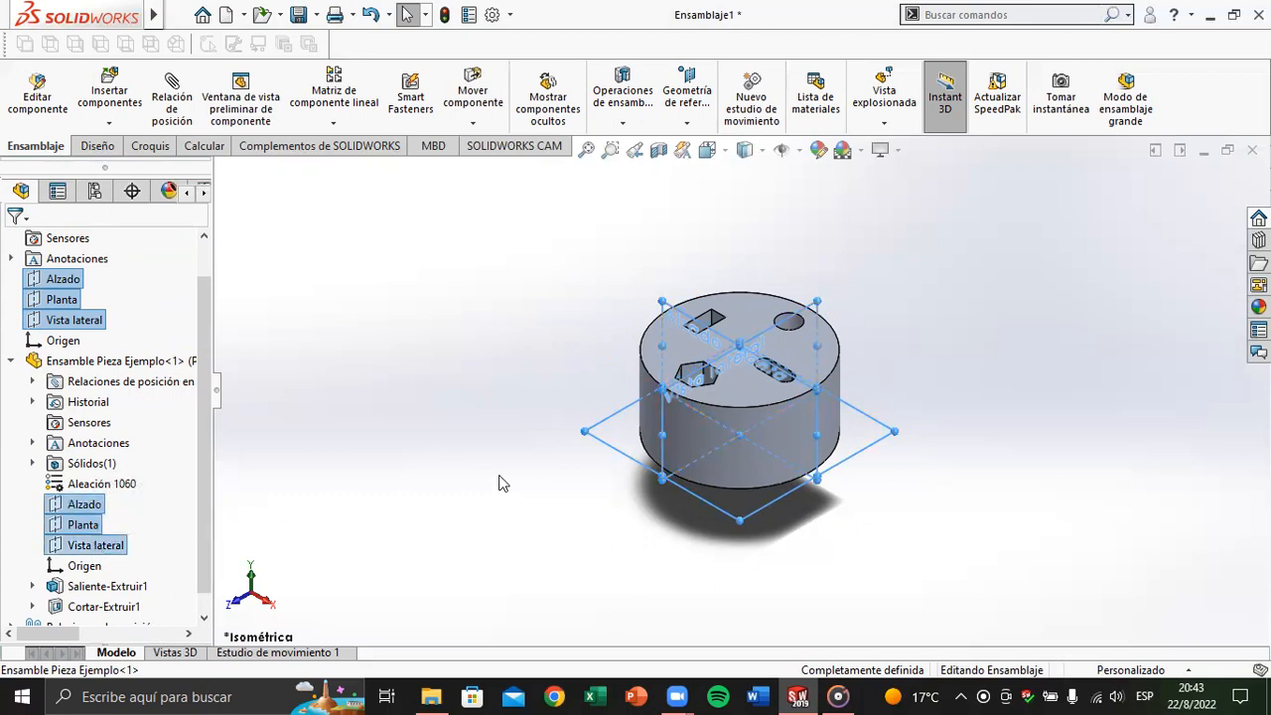
click(506, 498)
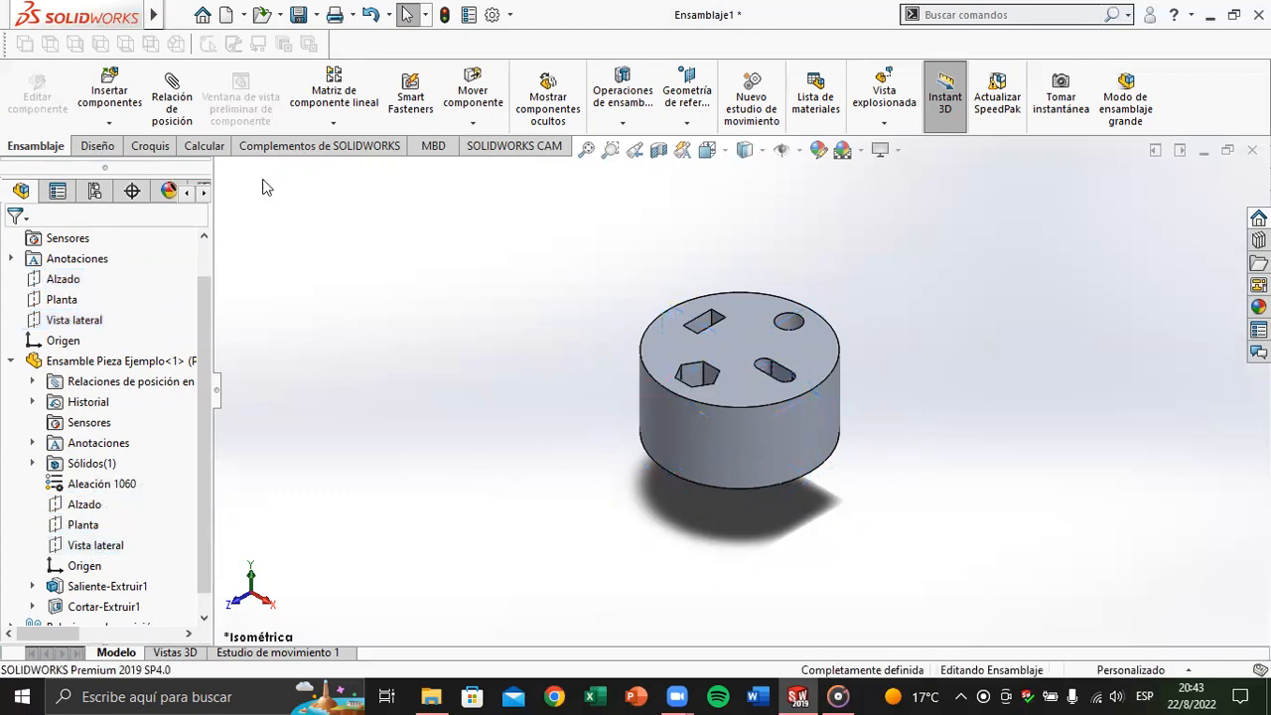
Step: Start Insertar componentes and pin the command so that several components can be inserted
click(109, 94)
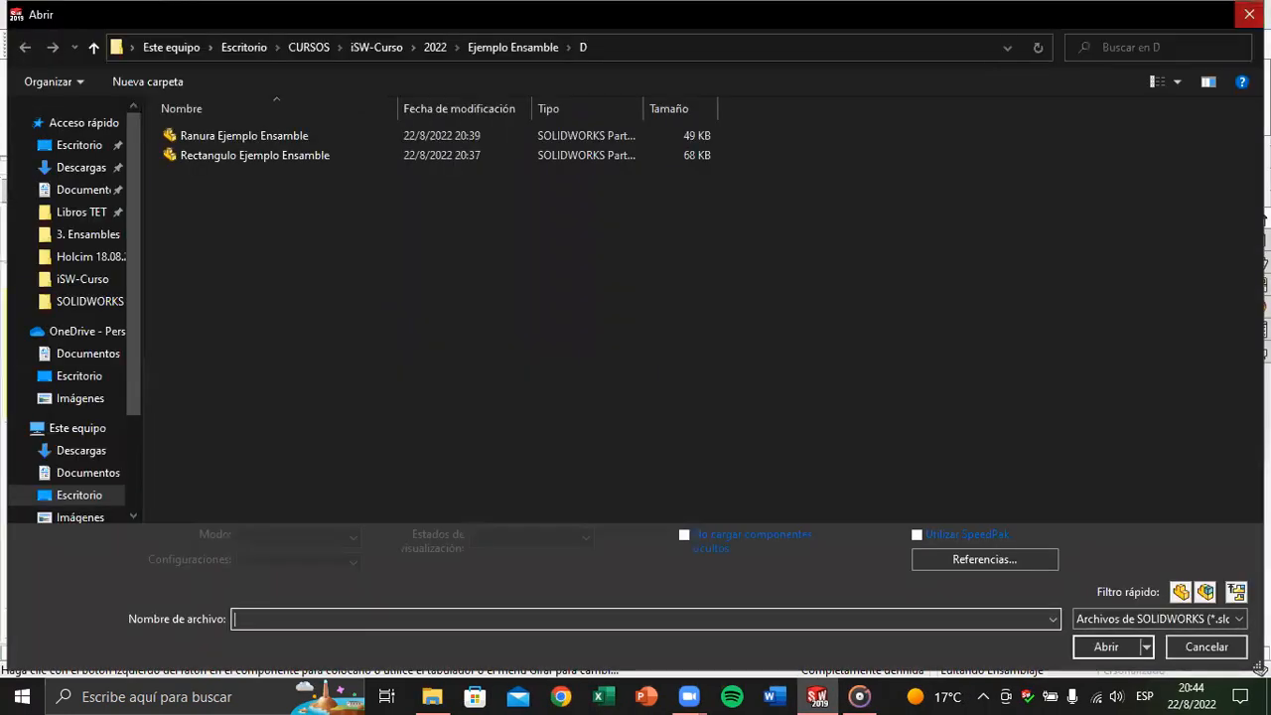
double_click(252, 138)
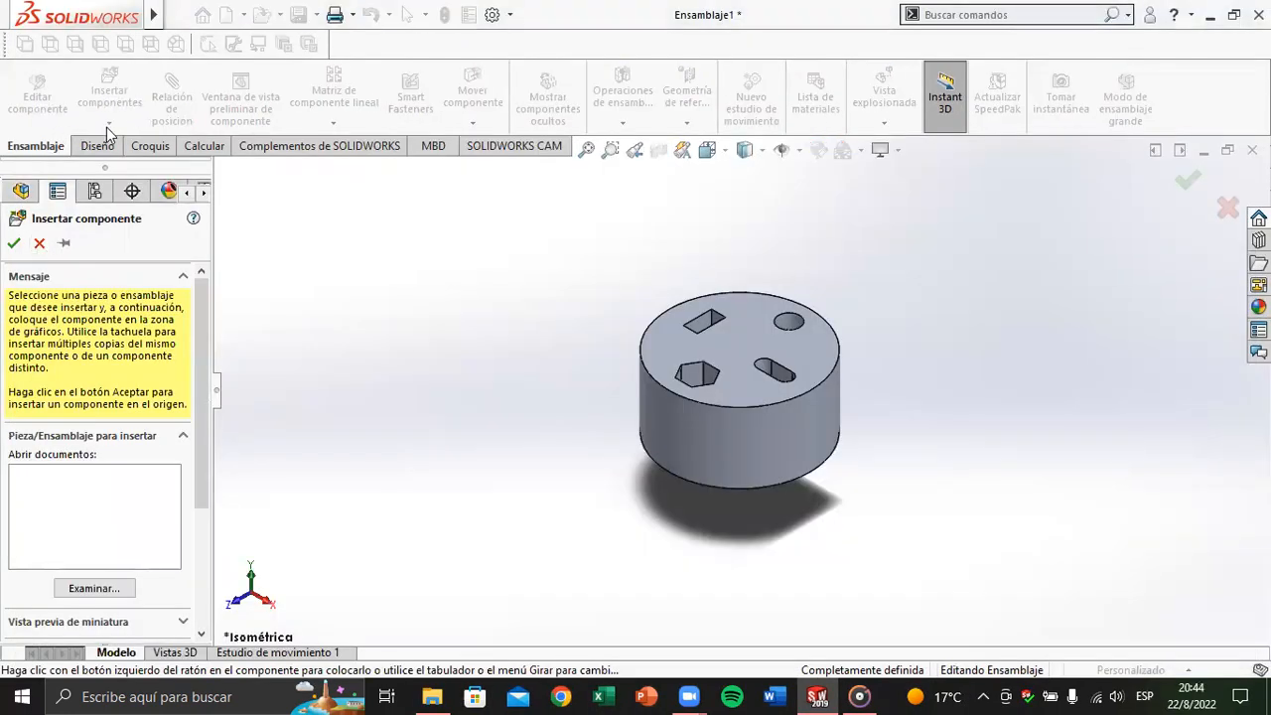
click(89, 584)
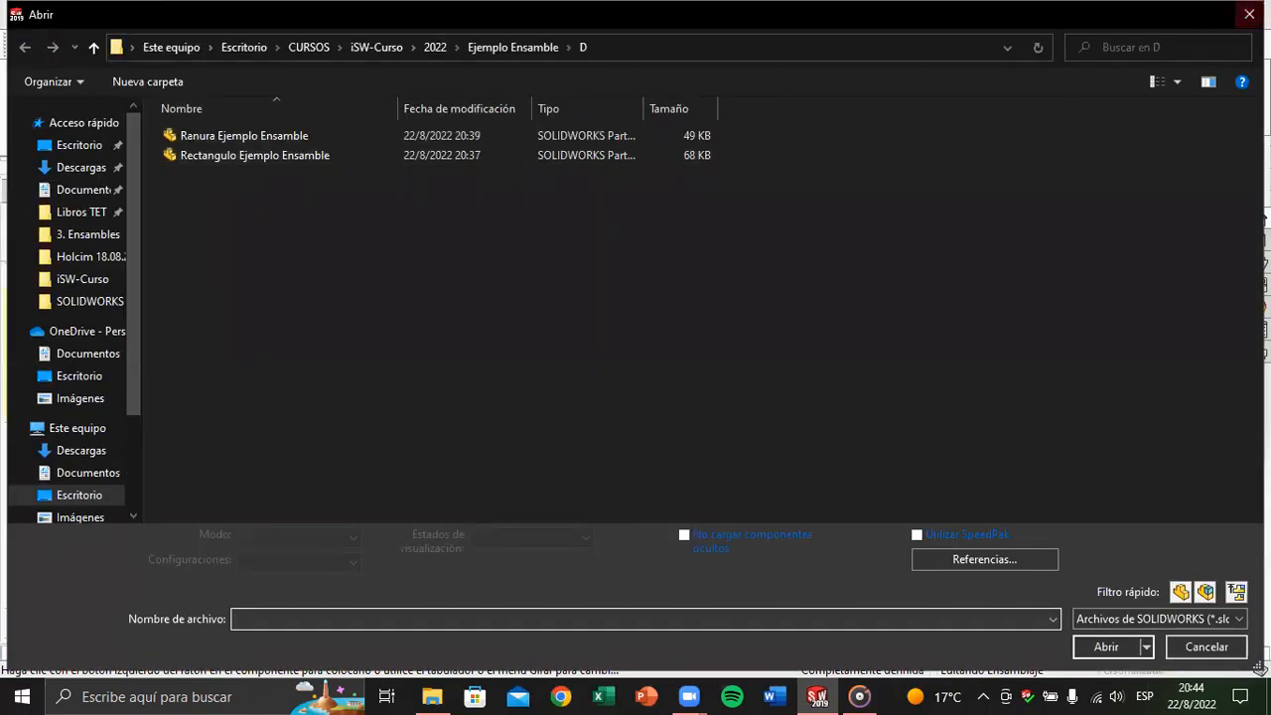
click(1249, 14)
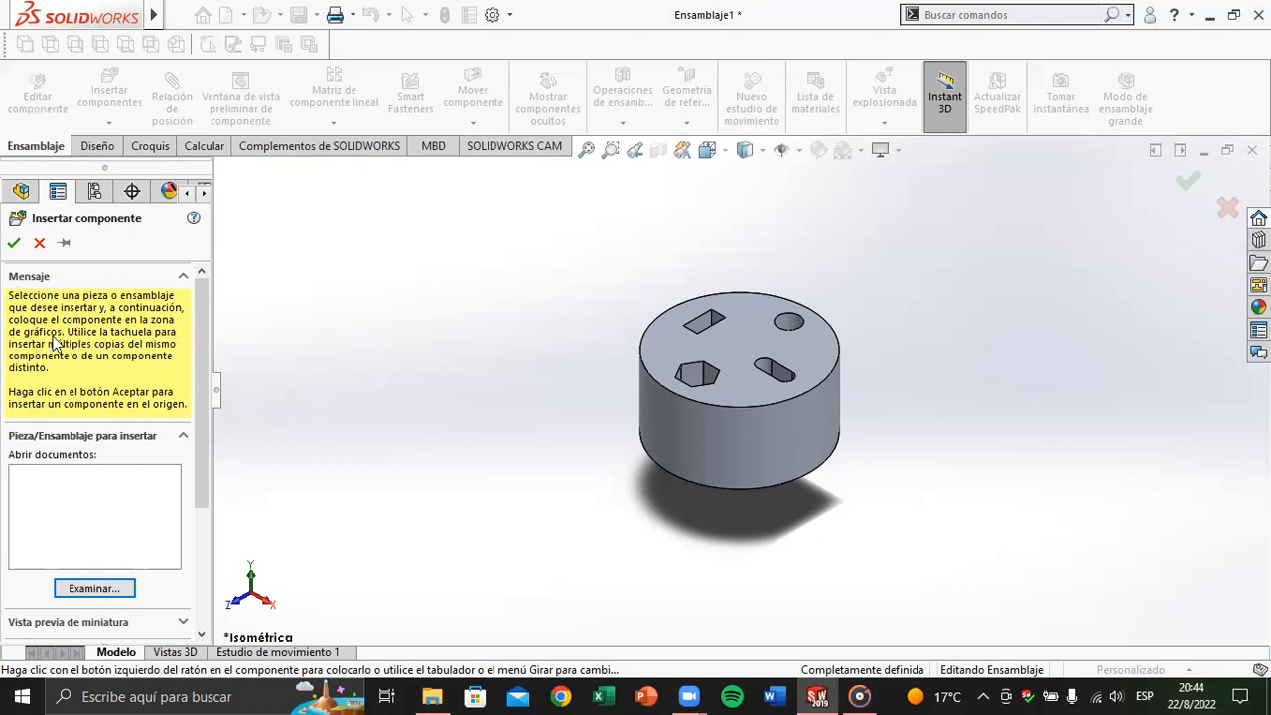
click(63, 244)
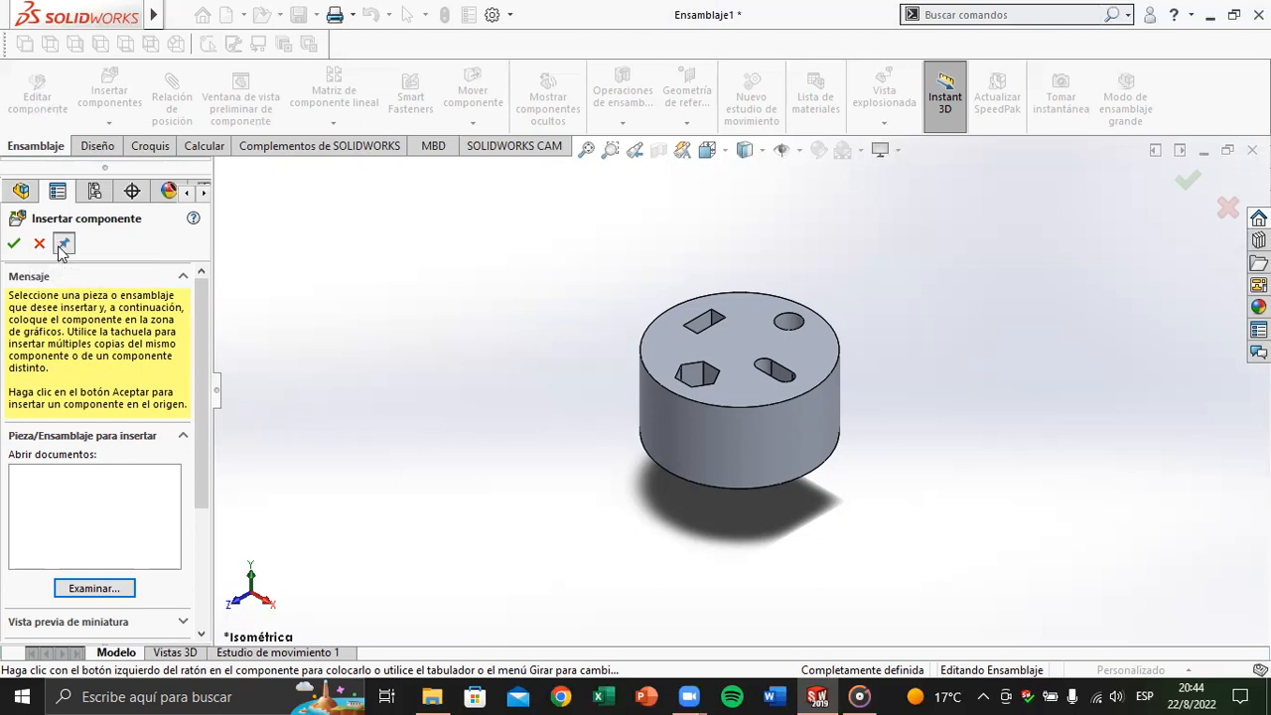
click(70, 250)
Step: Load Ranura Ejemplo Ensamble and Rectangulo Ejemplo Ensamble from folder D into the components to insert
click(99, 592)
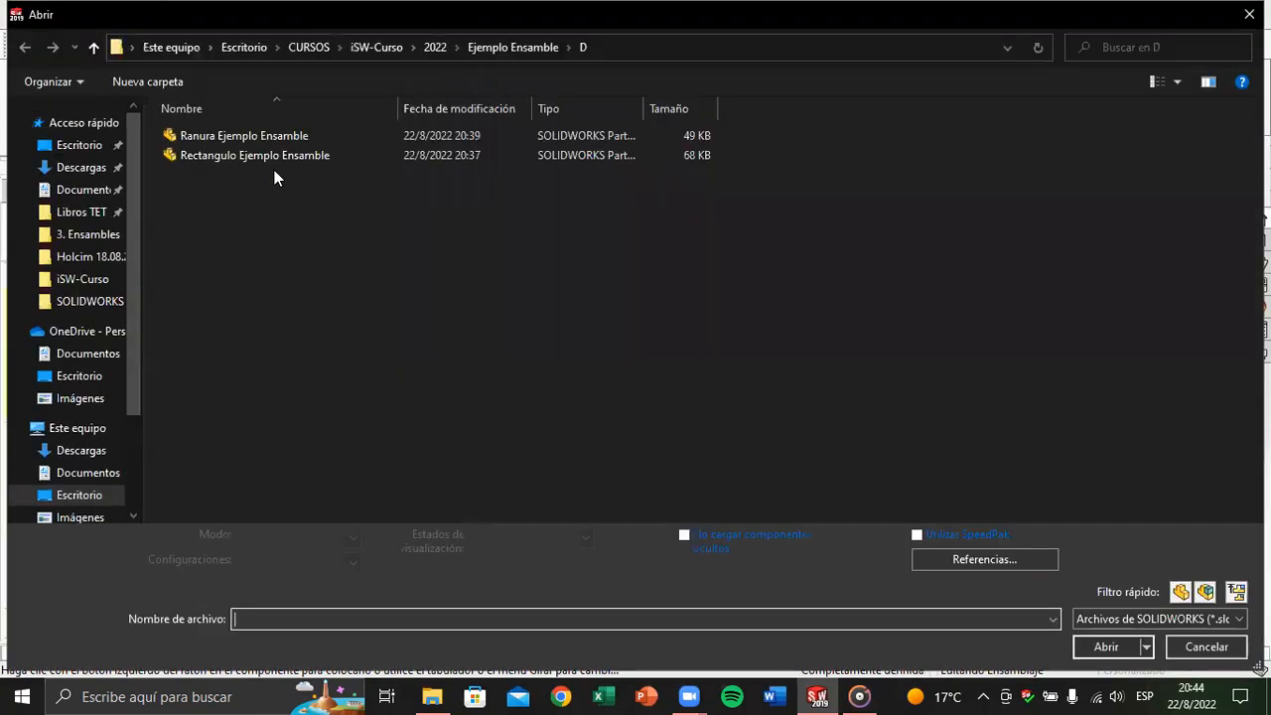
double_click(274, 156)
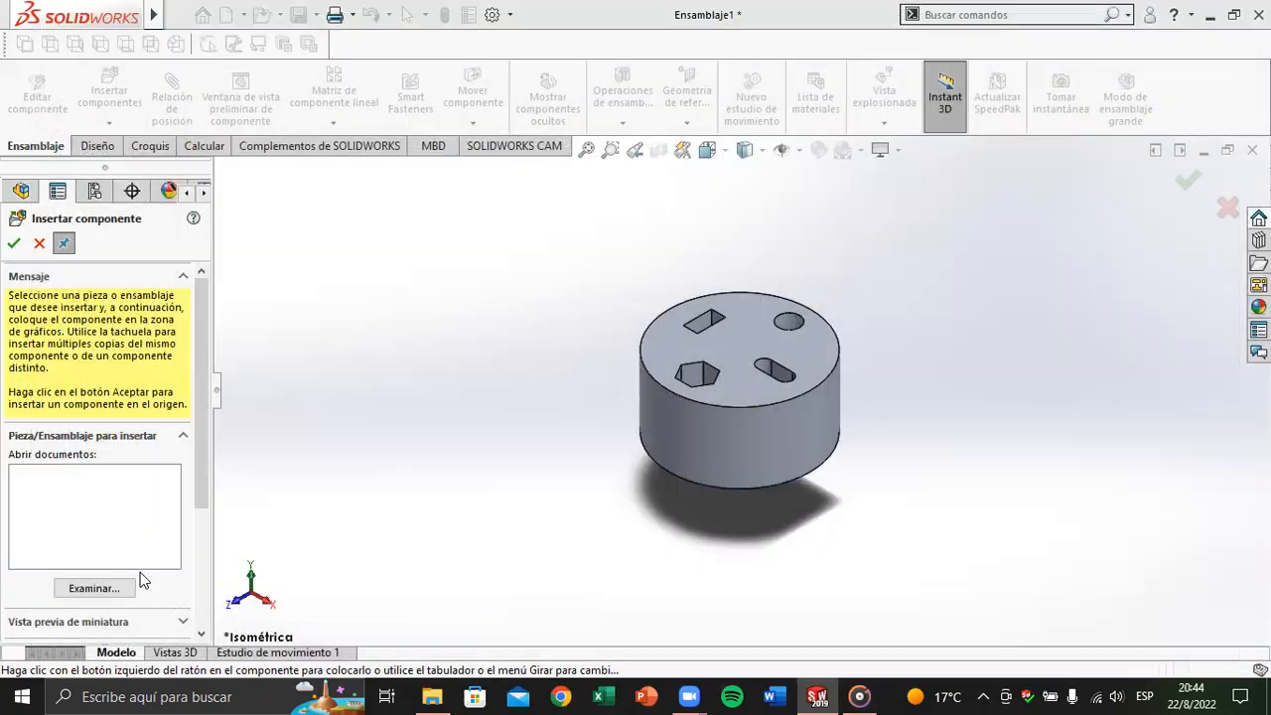
click(80, 626)
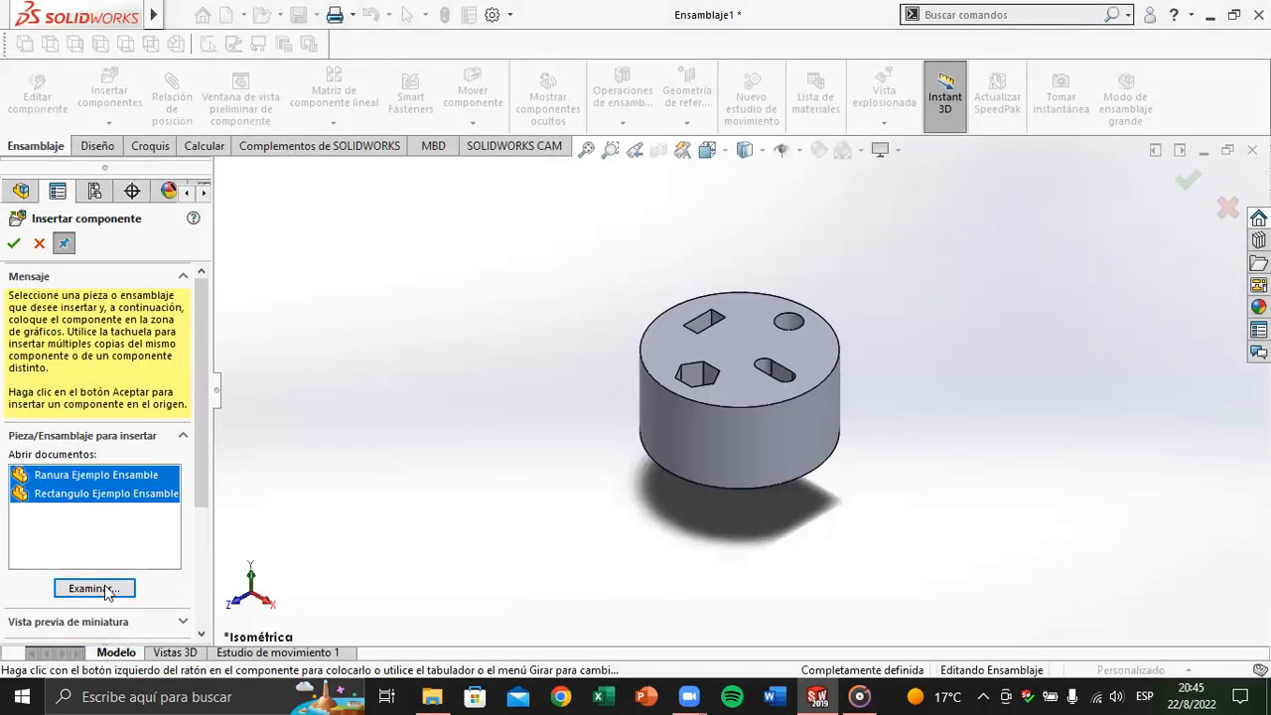
Step: Load Poligono Ejemplo Ensamble from folder C and Cilindro Ejemplo Ensamble from folder B into the components to insert
click(106, 588)
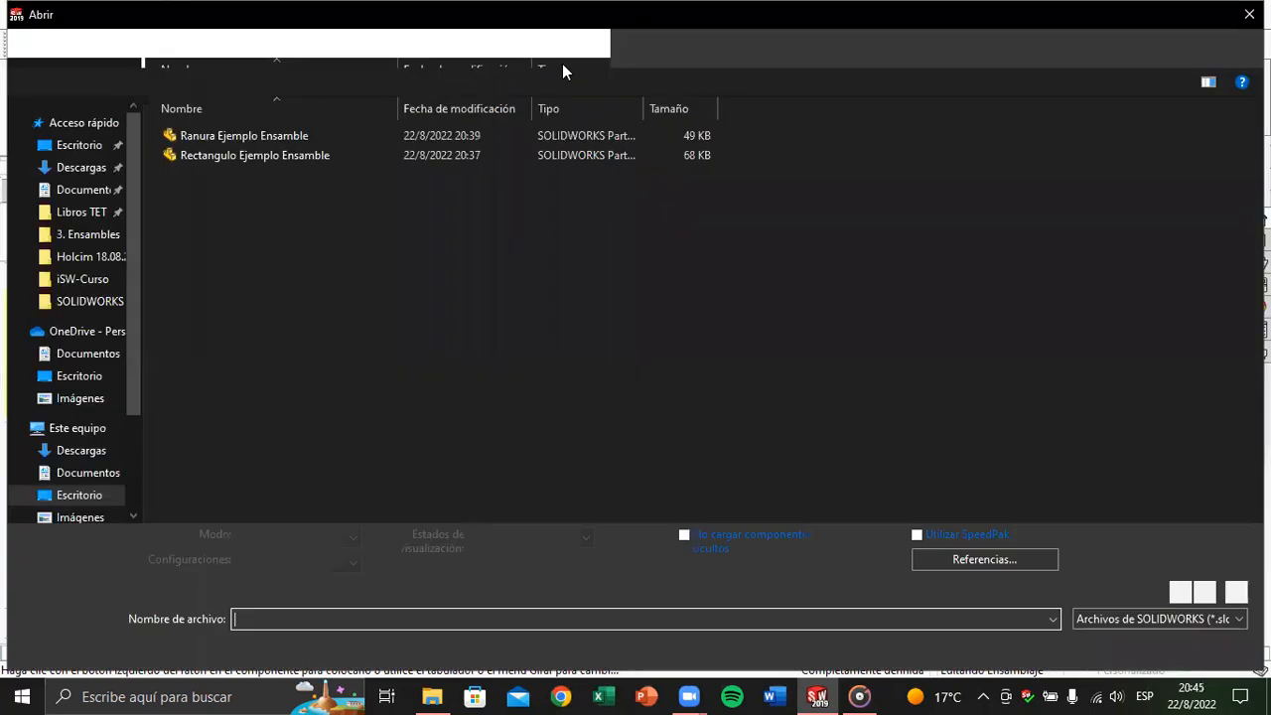
click(519, 56)
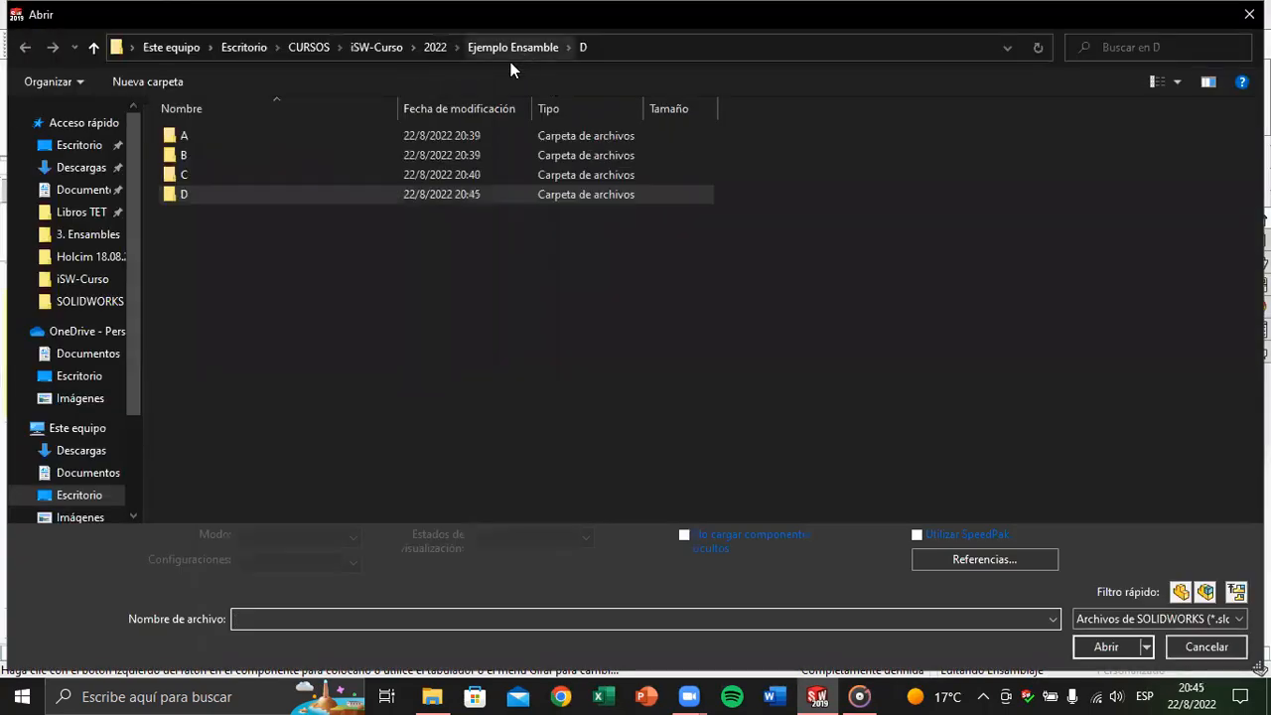
double_click(309, 175)
double_click(282, 136)
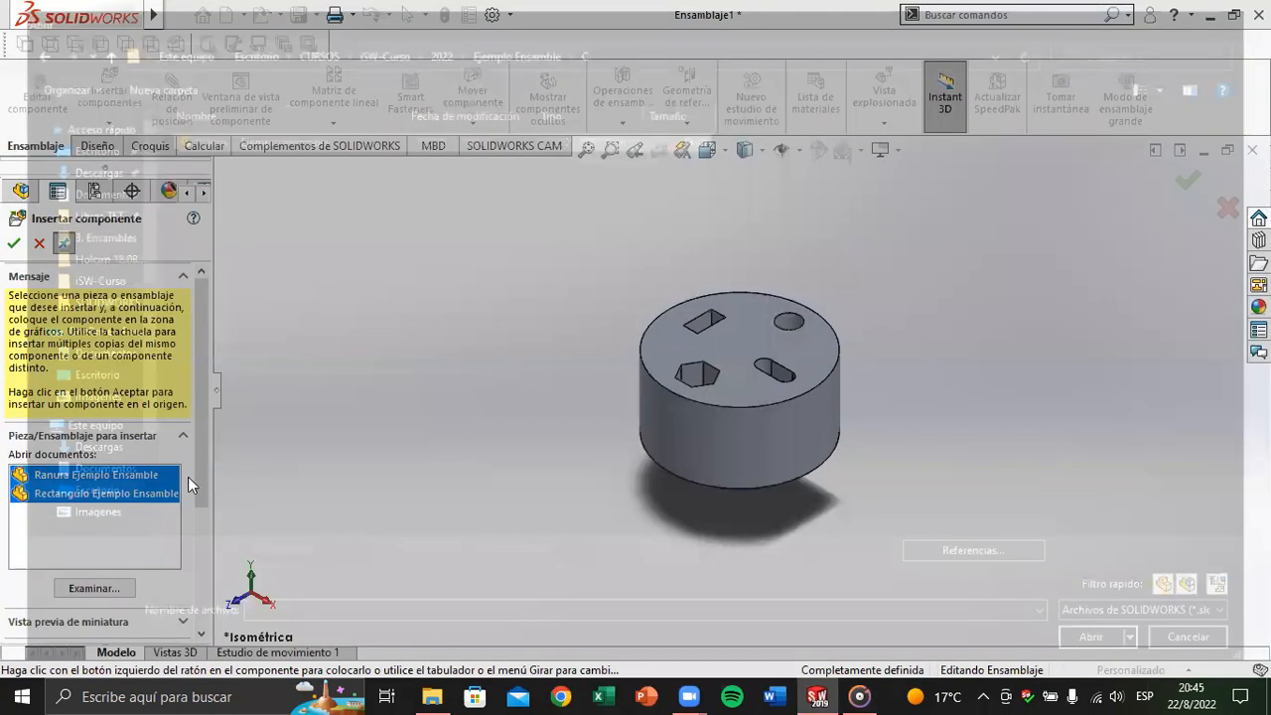
click(111, 590)
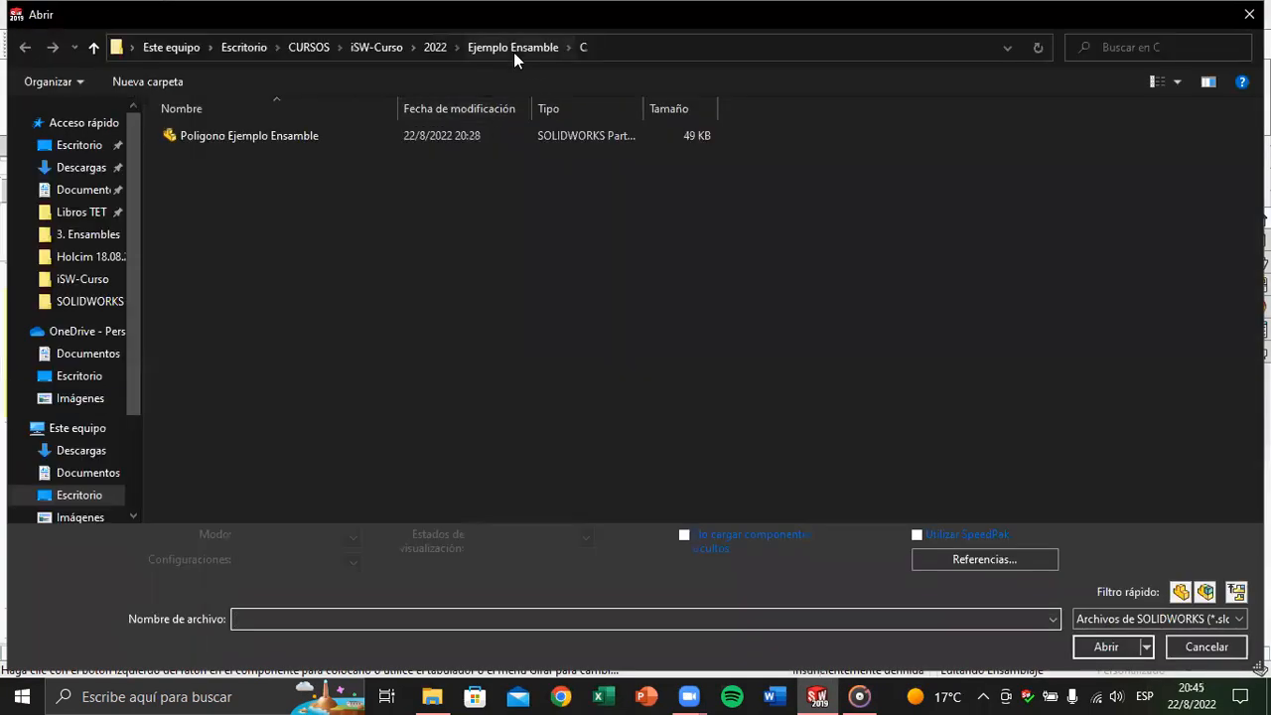
click(514, 48)
double_click(236, 156)
double_click(224, 134)
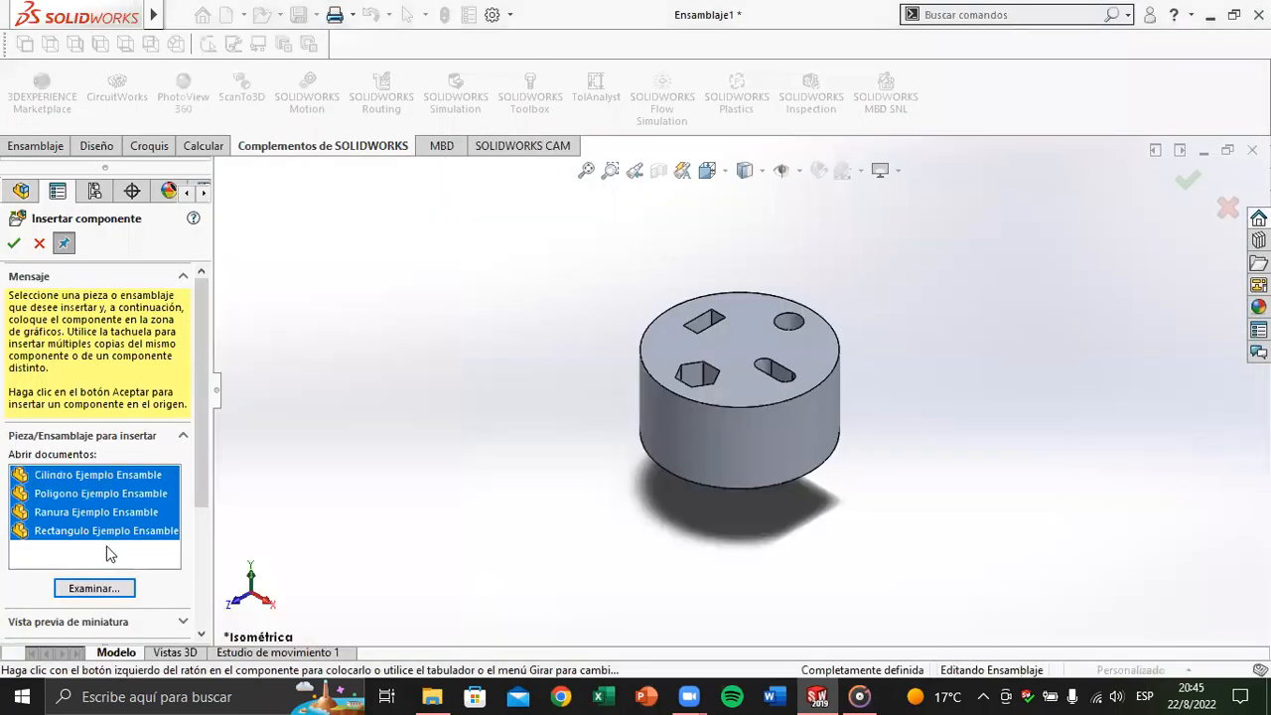
Step: Select only Cilindro Ejemplo Ensamble among the loaded parts and place one copy to the right of the perforated base
click(96, 531)
click(93, 512)
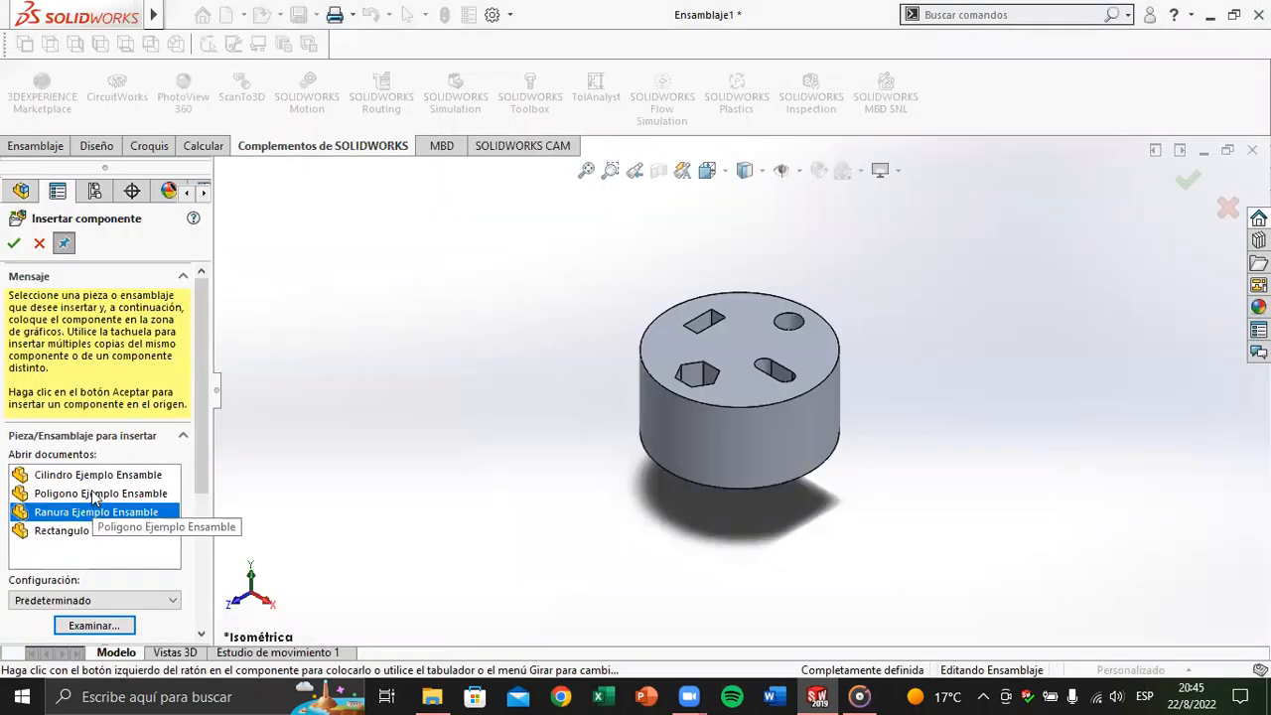
click(95, 493)
click(94, 477)
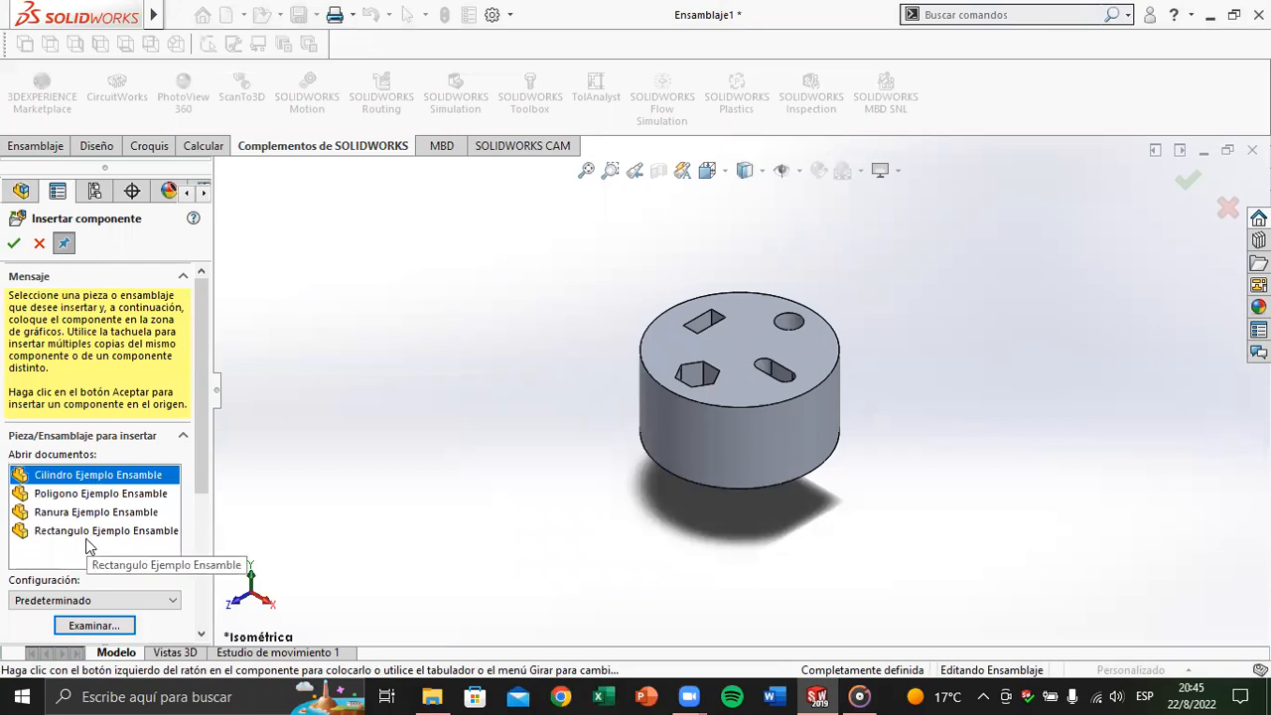
click(87, 536)
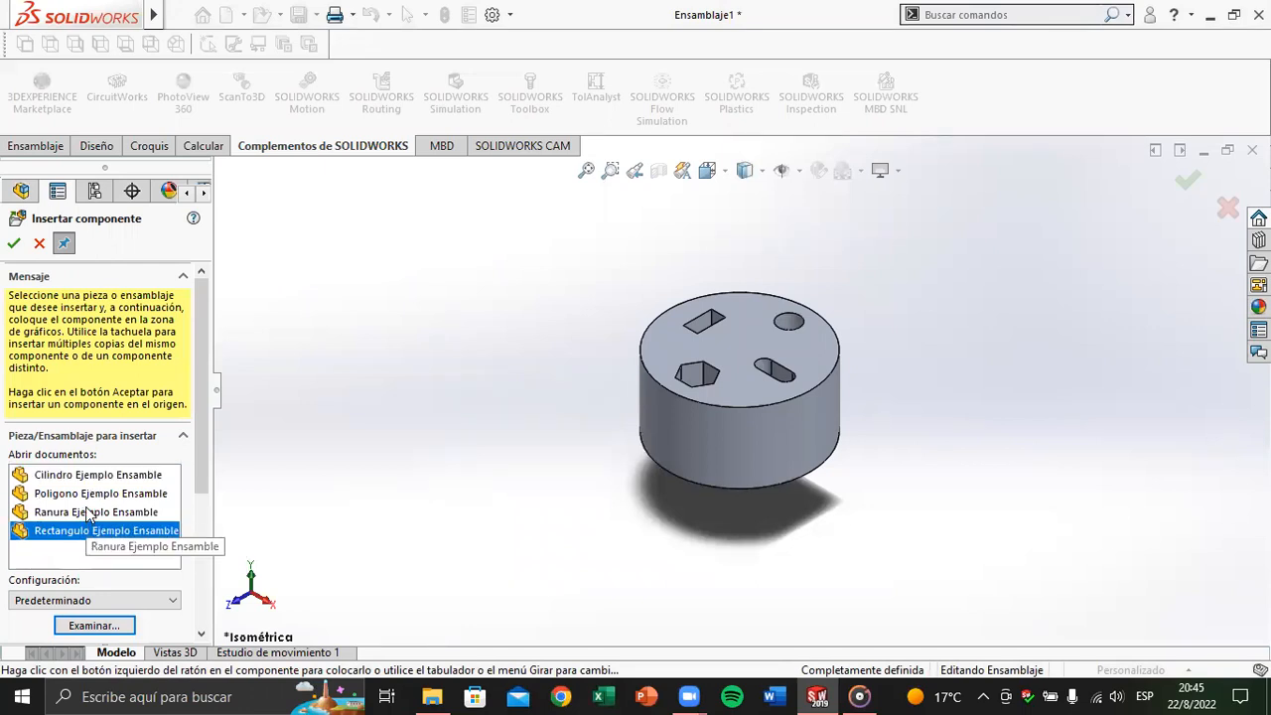
click(89, 478)
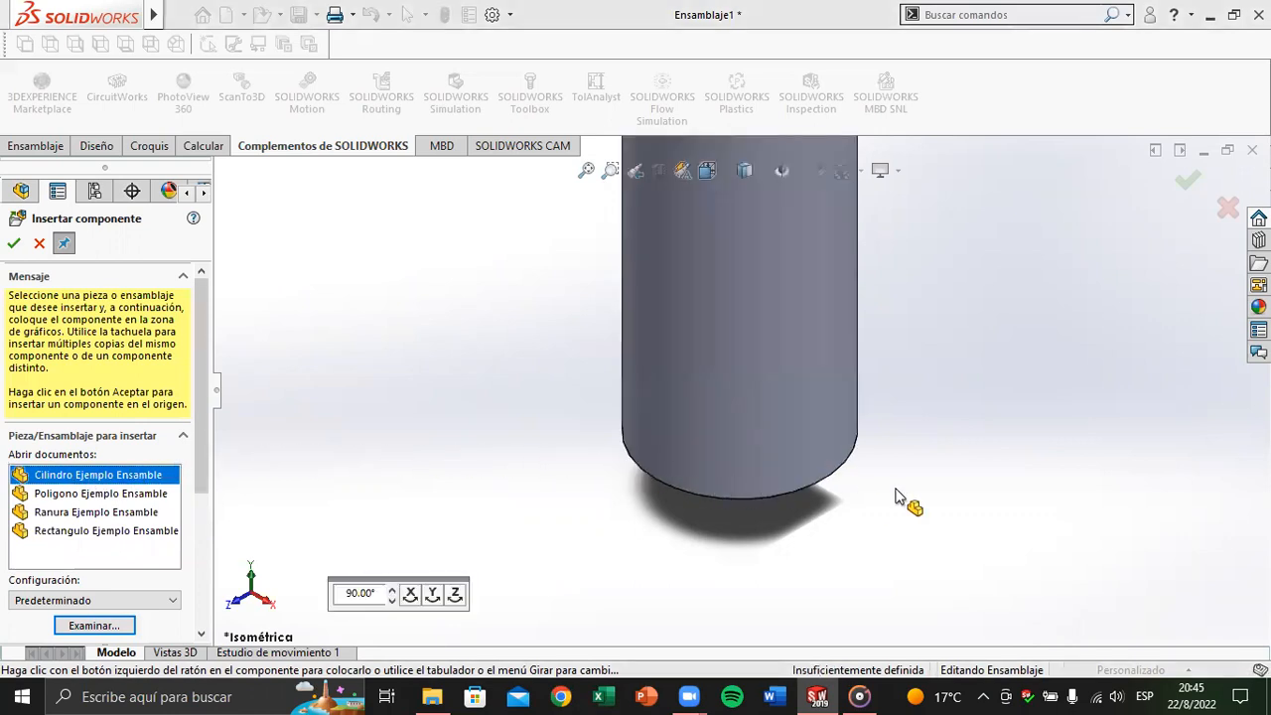
scroll(895, 496, up, 5)
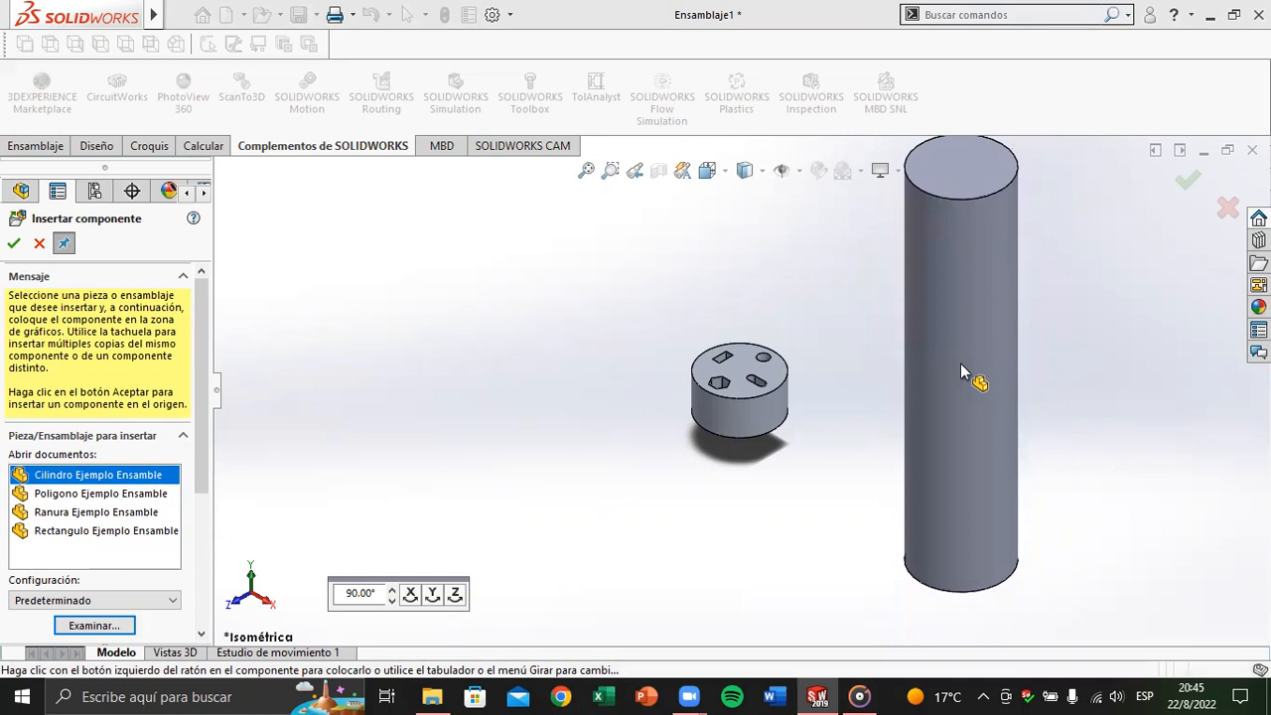
click(960, 365)
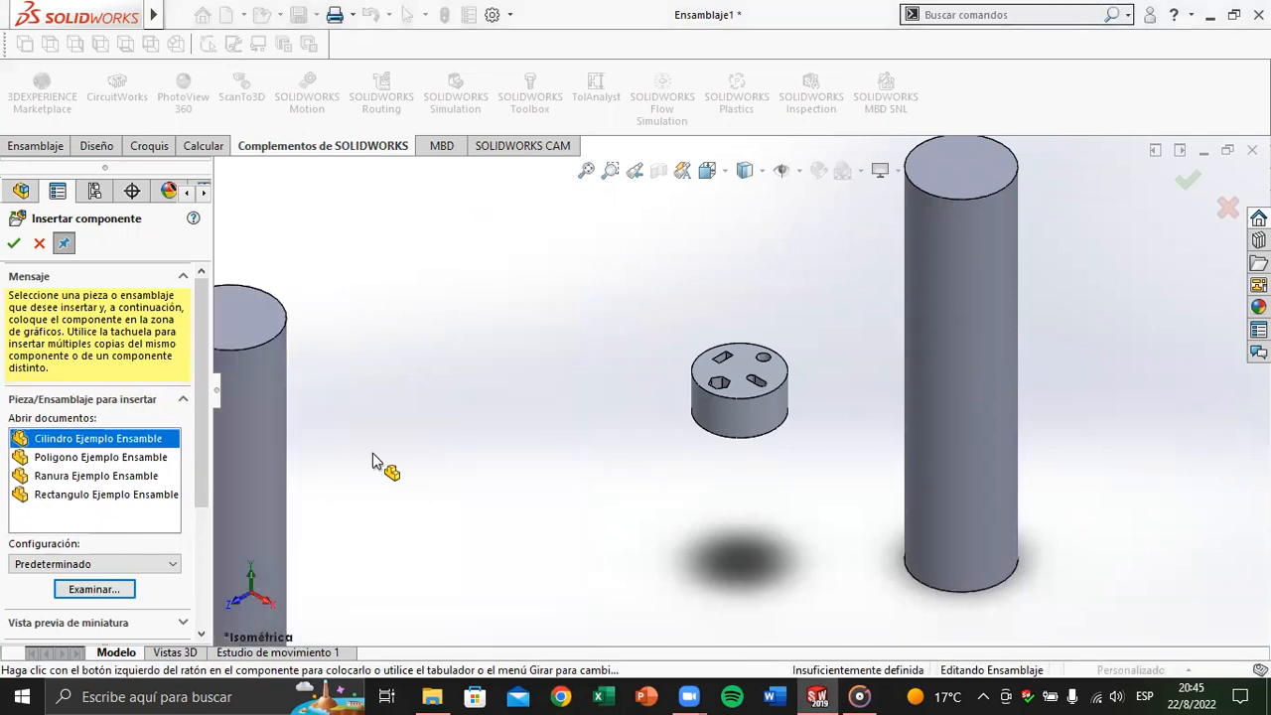
Step: Place Poligono Ejemplo Ensamble to the left of the perforated base and Ranura Ejemplo Ensamble in front of the cylinder
click(149, 460)
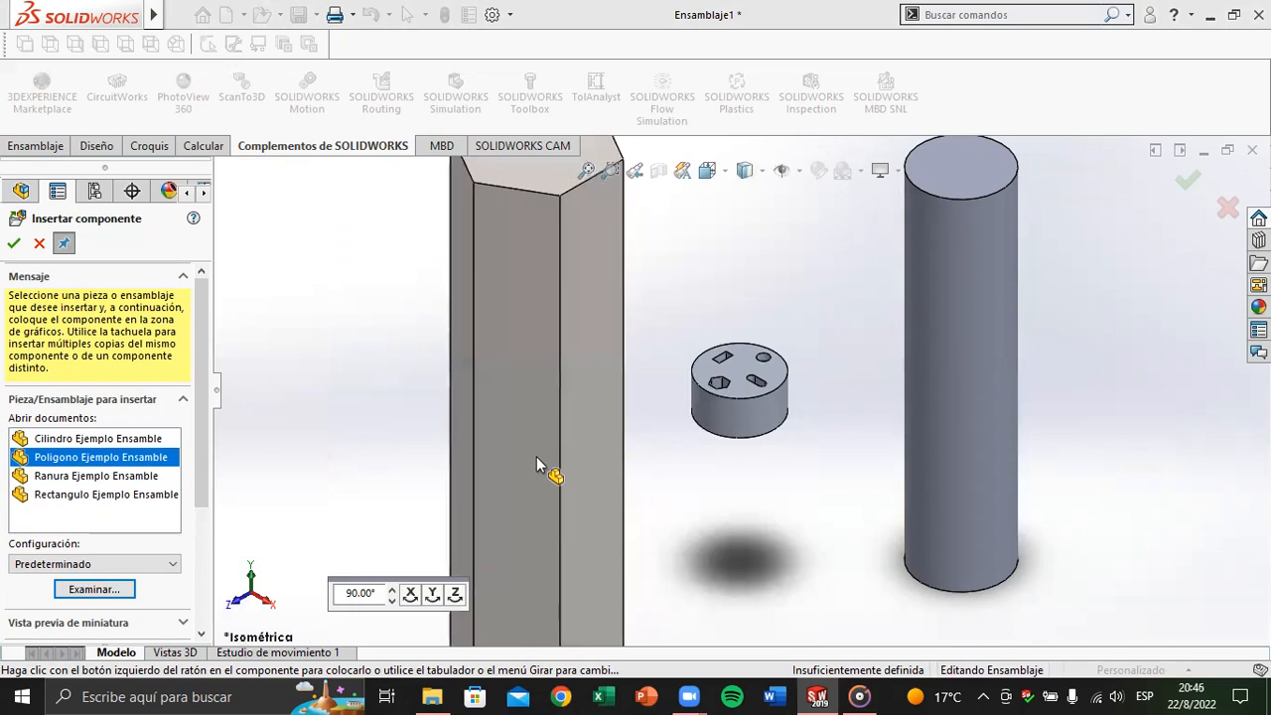
click(538, 457)
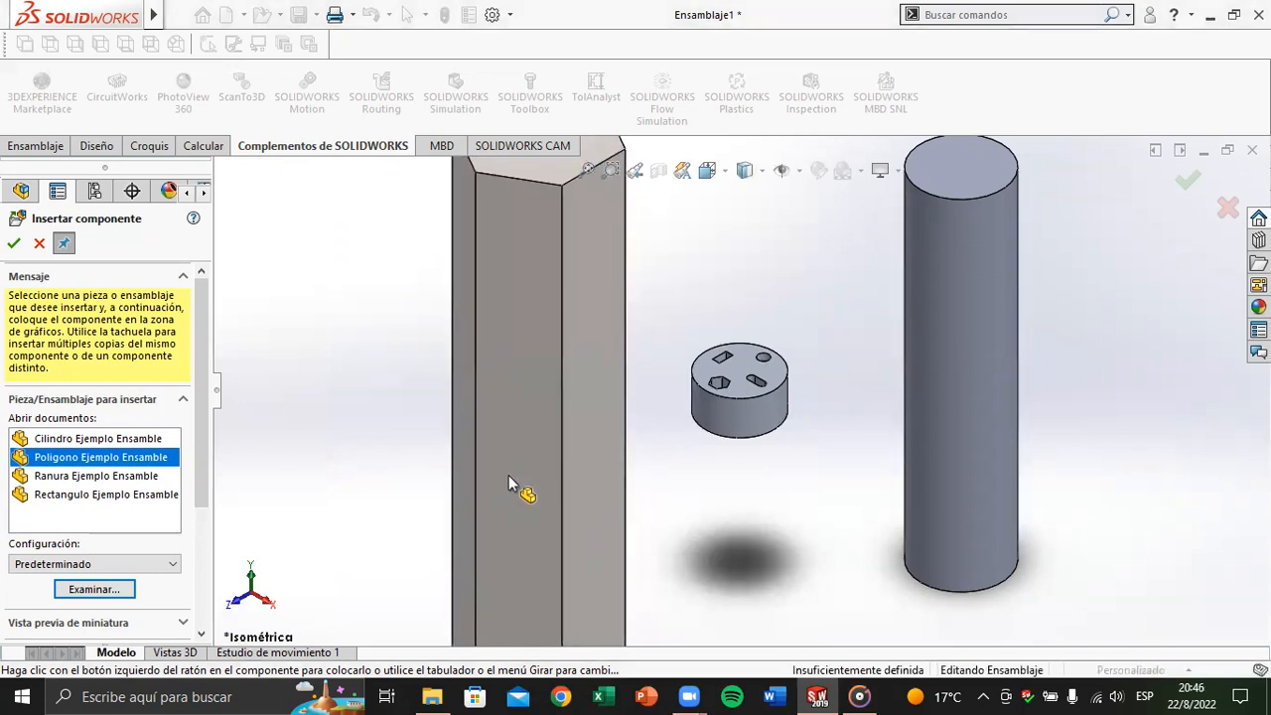
click(122, 484)
scroll(747, 525, up, 3)
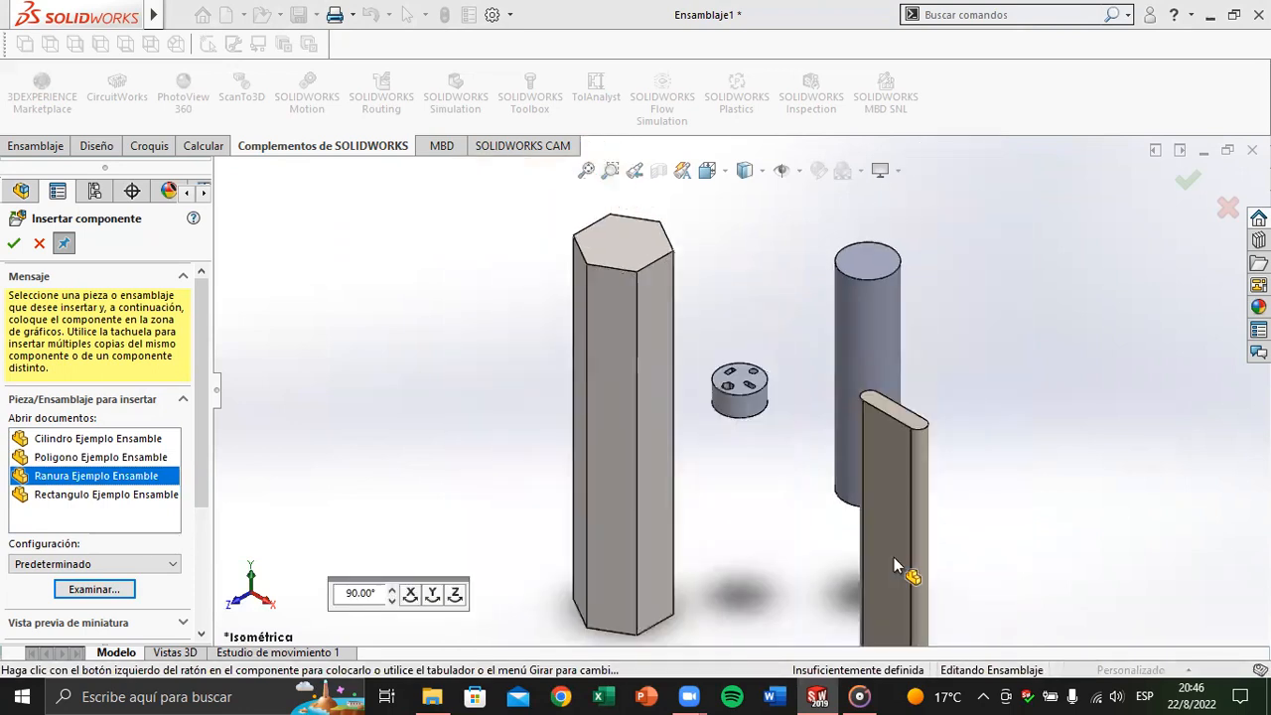
click(850, 559)
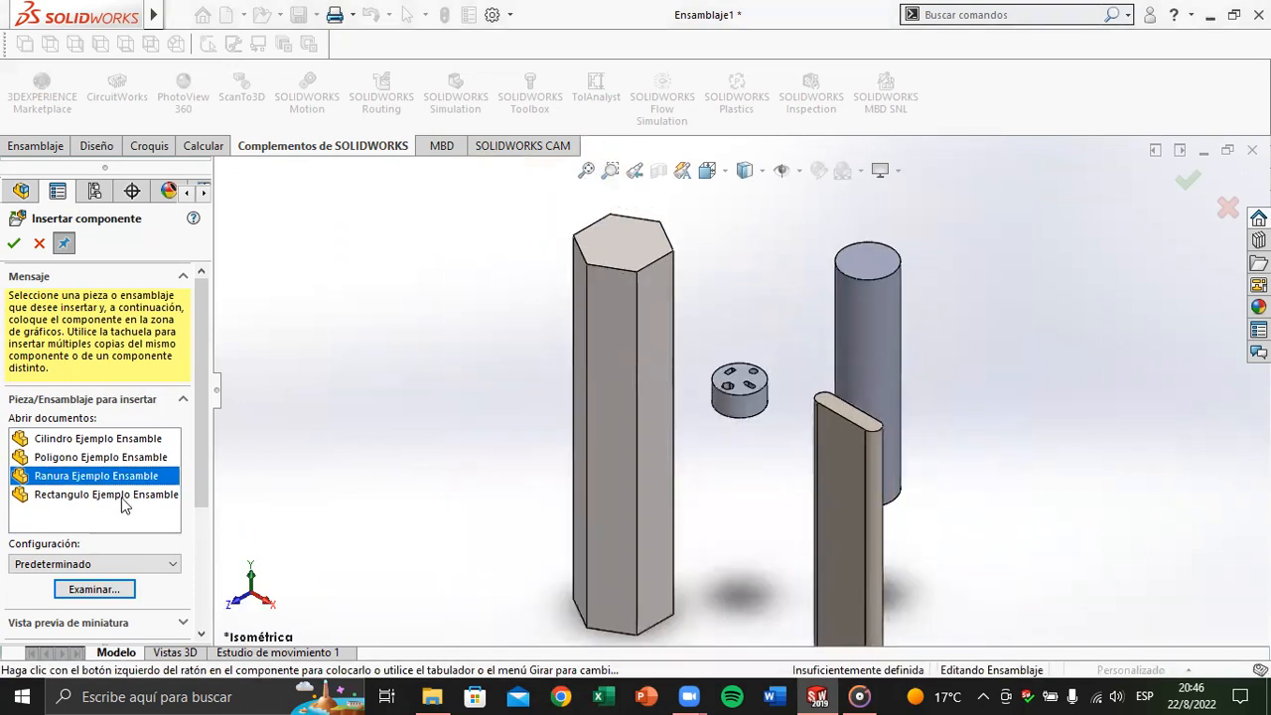
Step: Pick Rectangulo Ejemplo Ensamble for insertion and turn it about X in 90° increments back to its starting orientation
click(122, 495)
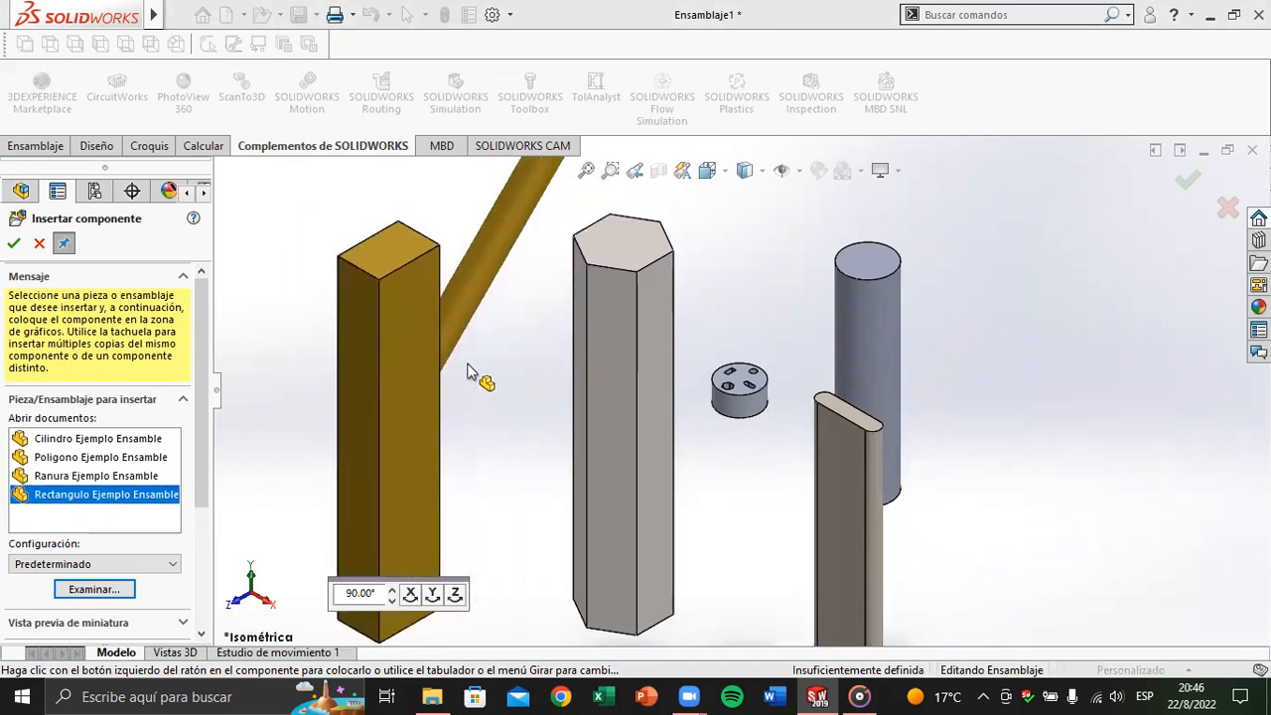
scroll(448, 415, up, 3)
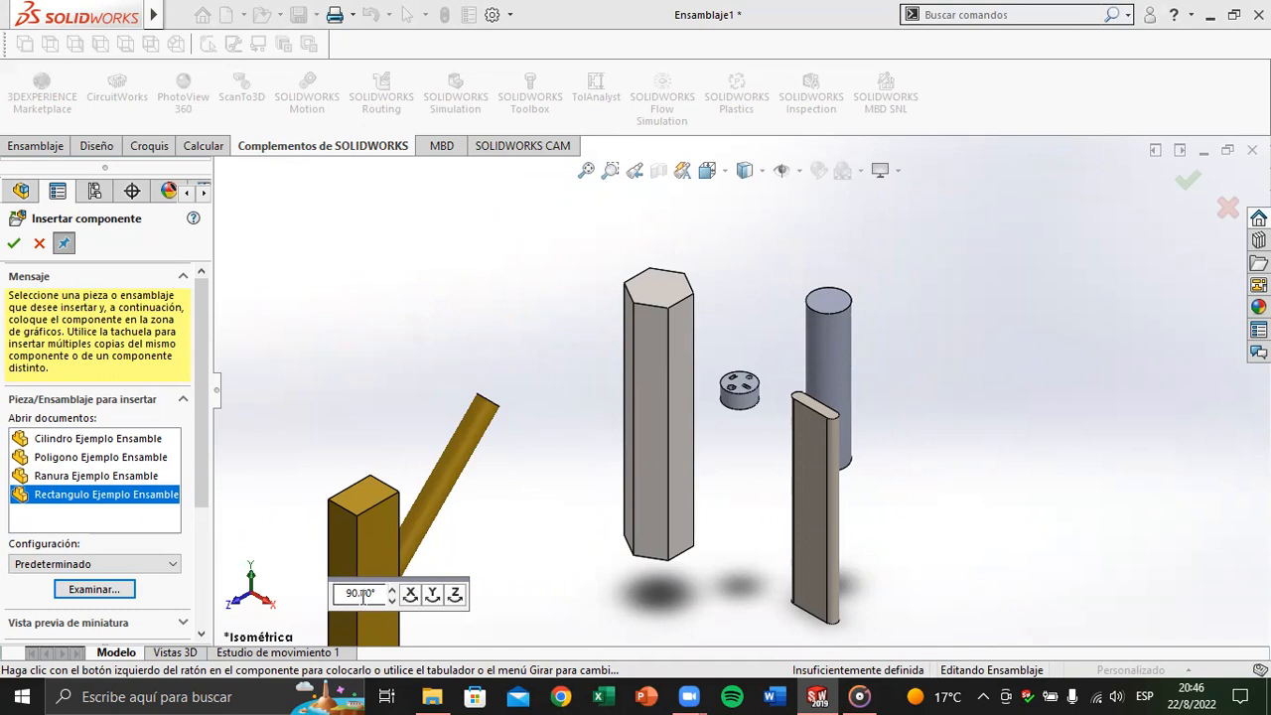
click(415, 604)
click(413, 602)
click(411, 600)
click(412, 600)
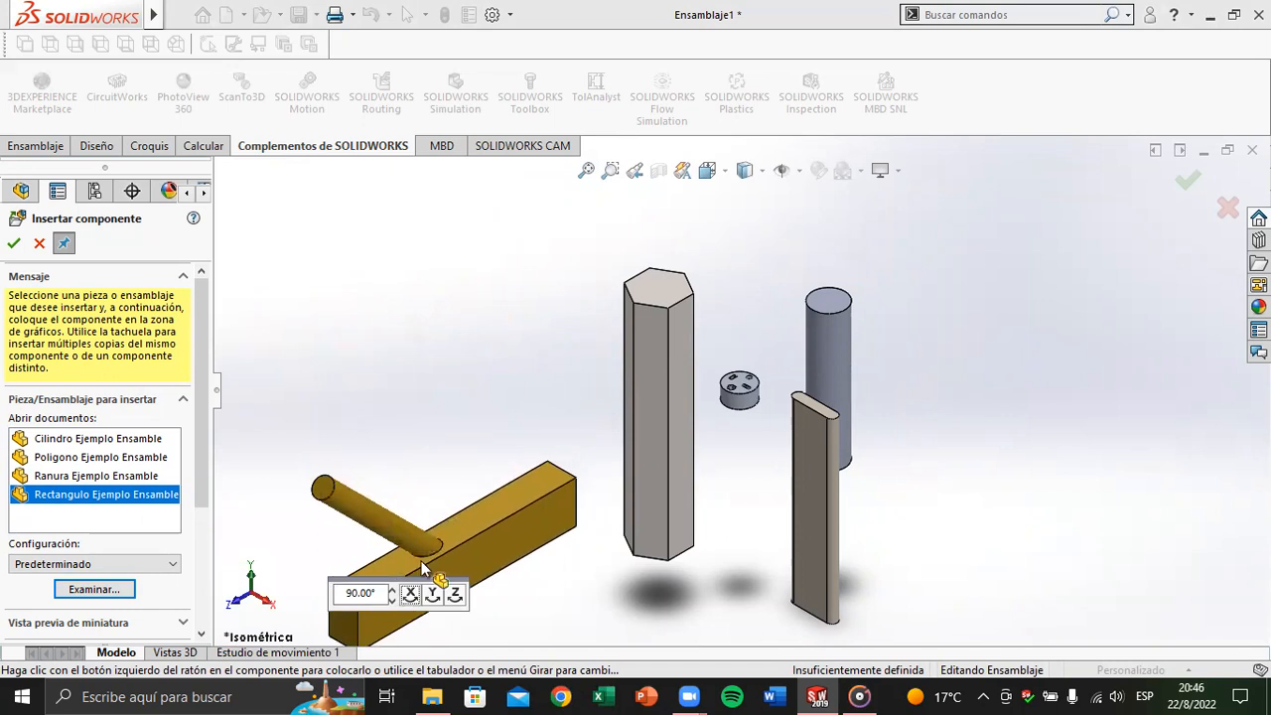
click(411, 595)
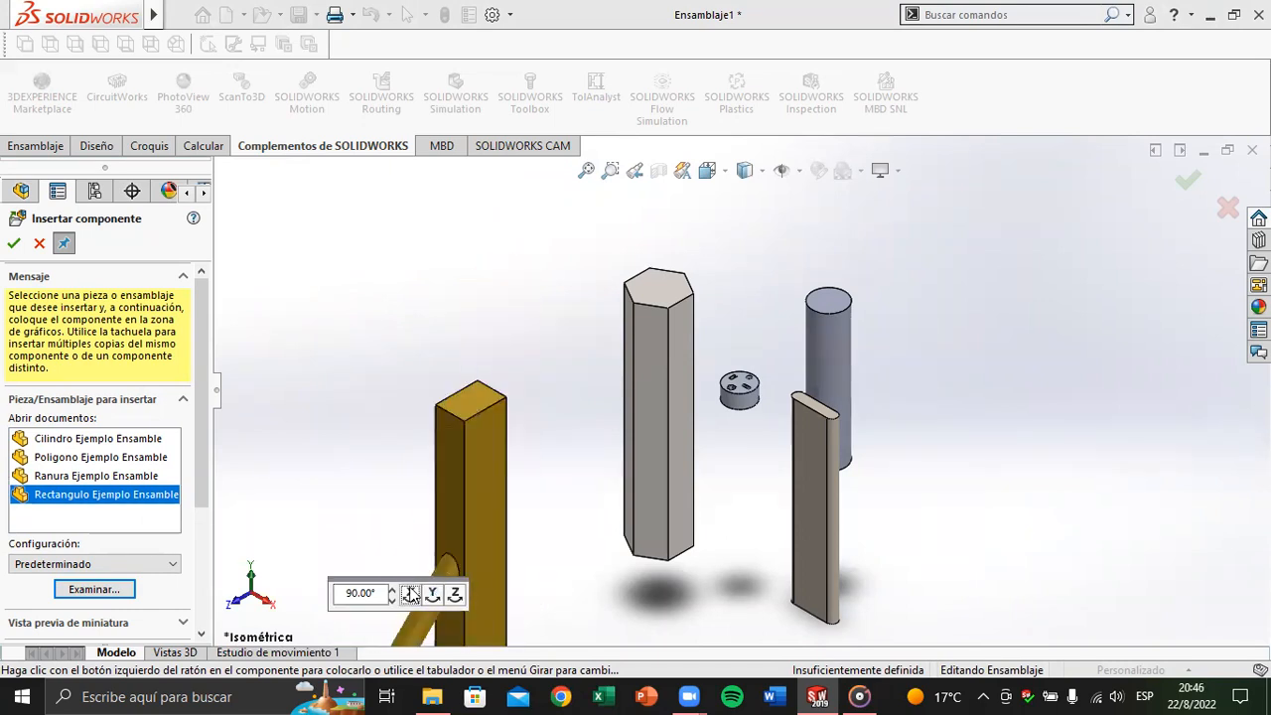
click(410, 595)
click(410, 596)
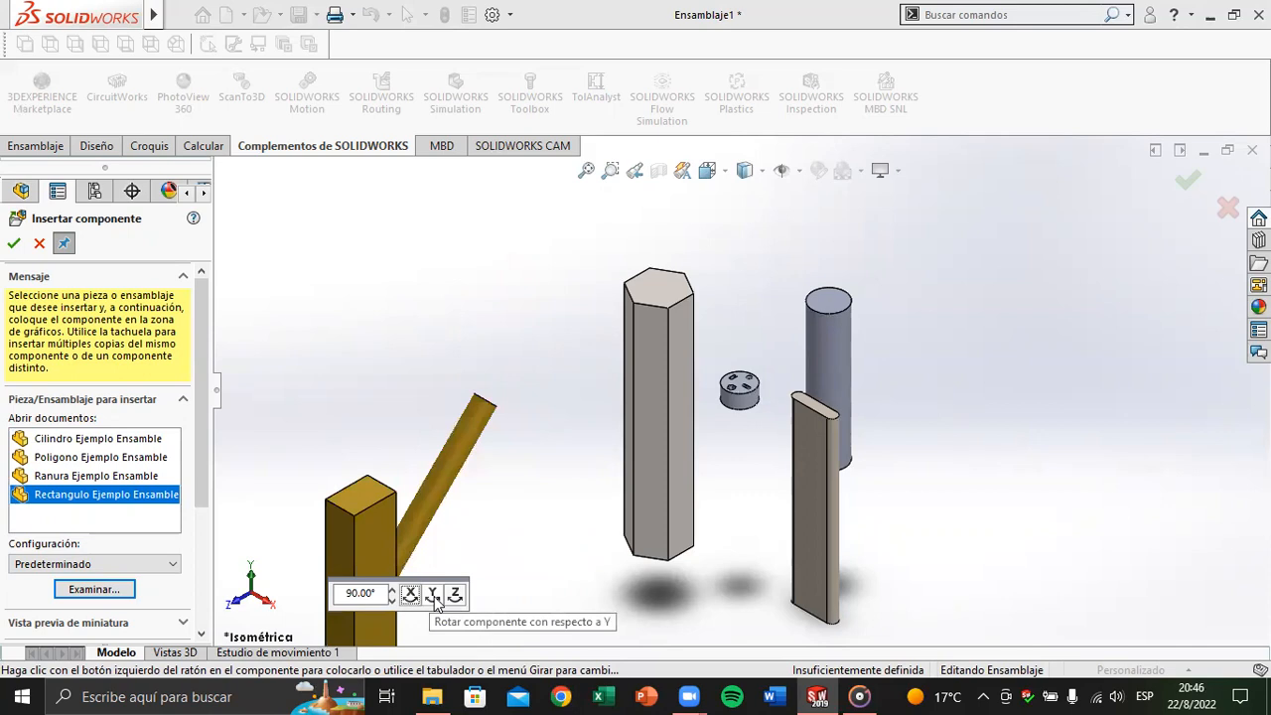
Step: Rotate the unplaced Rectangulo Ejemplo Ensamble about Y in 90° increments until its rod points toward the front right
click(433, 596)
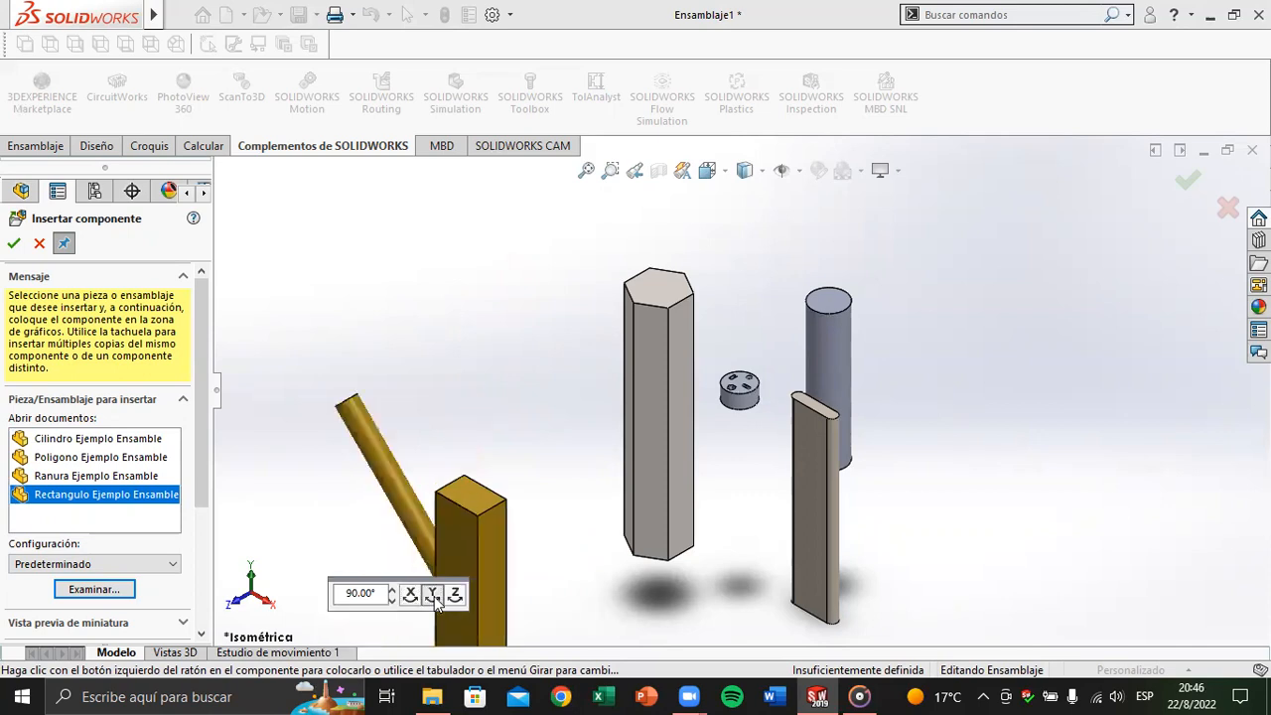
click(433, 596)
click(433, 596)
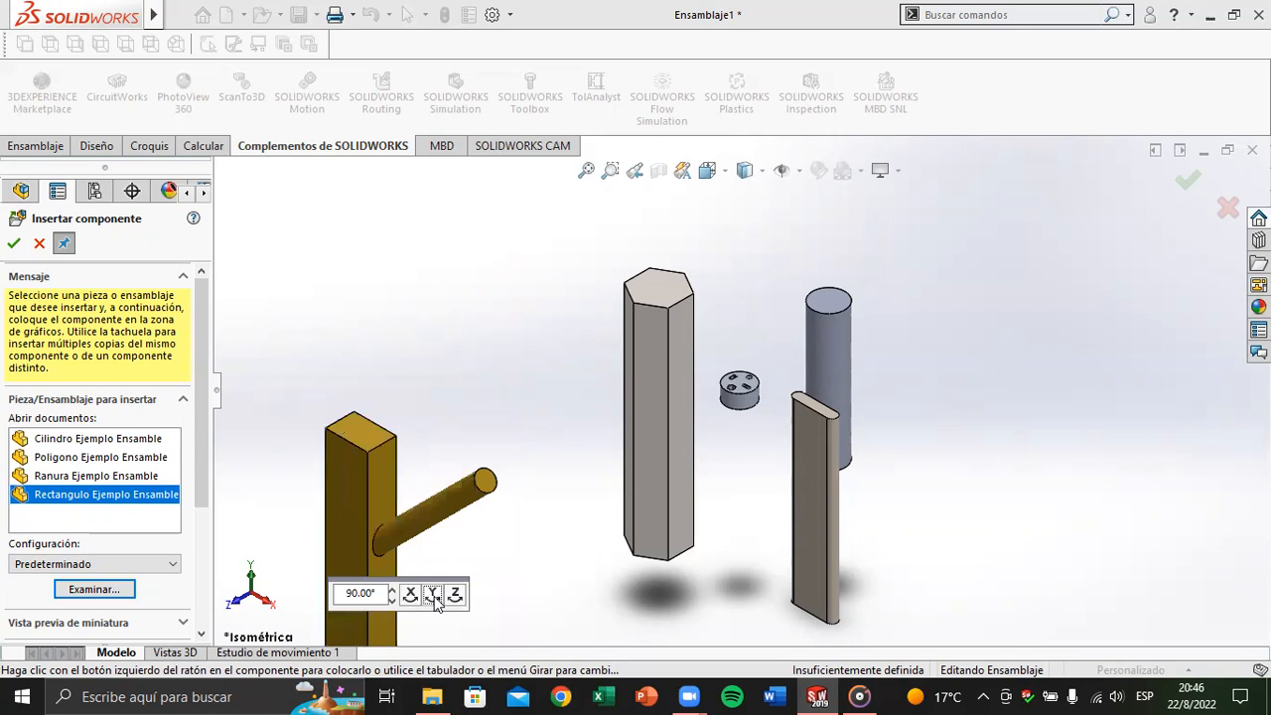
Step: Turn the unplaced Rectangulo Ejemplo Ensamble through a full revolution about Z in 90° increments
click(455, 596)
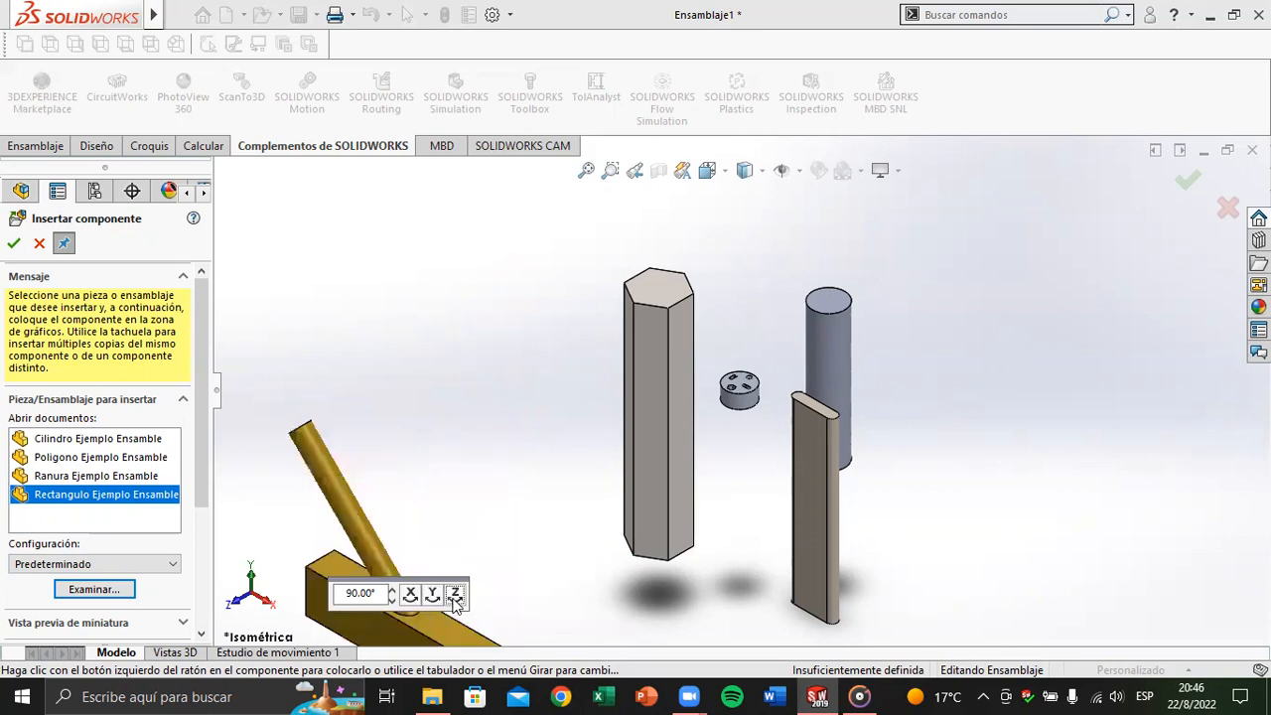
click(455, 596)
click(455, 596)
click(455, 595)
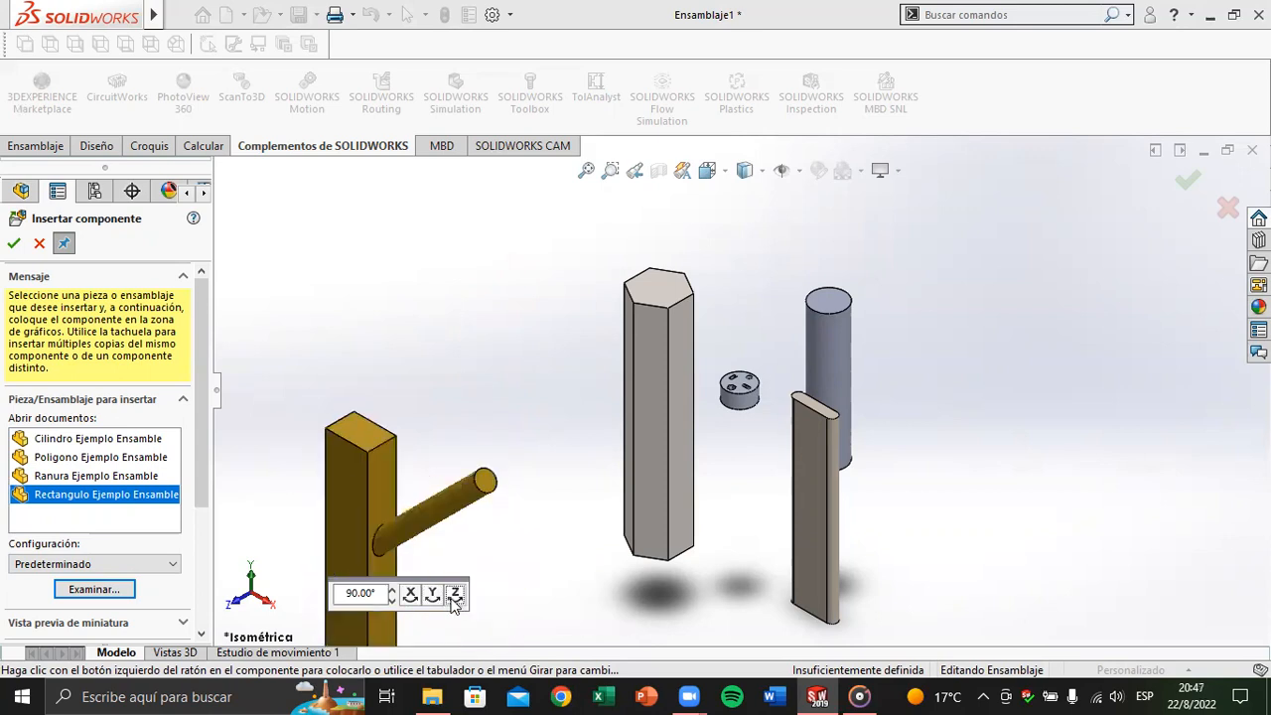
Step: Place Rectangulo Ejemplo Ensamble to the left of the hexagonal part, unpin the insert command and leave it
click(519, 399)
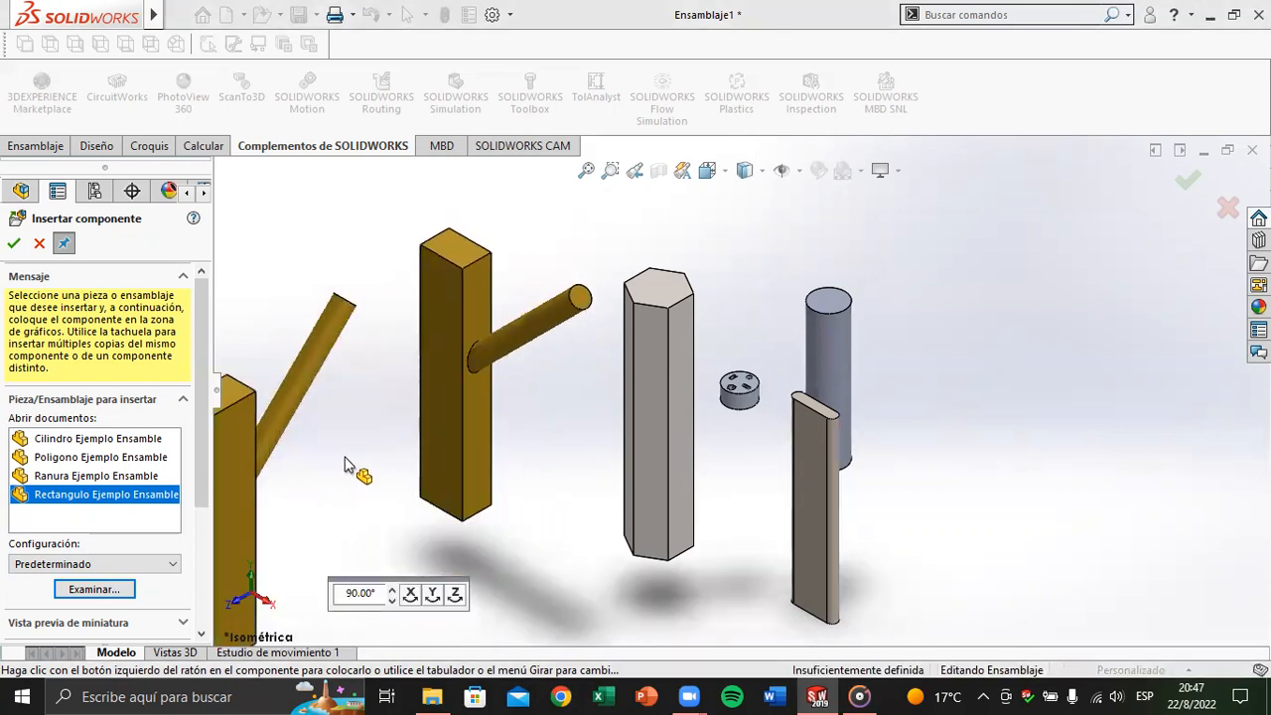
click(63, 243)
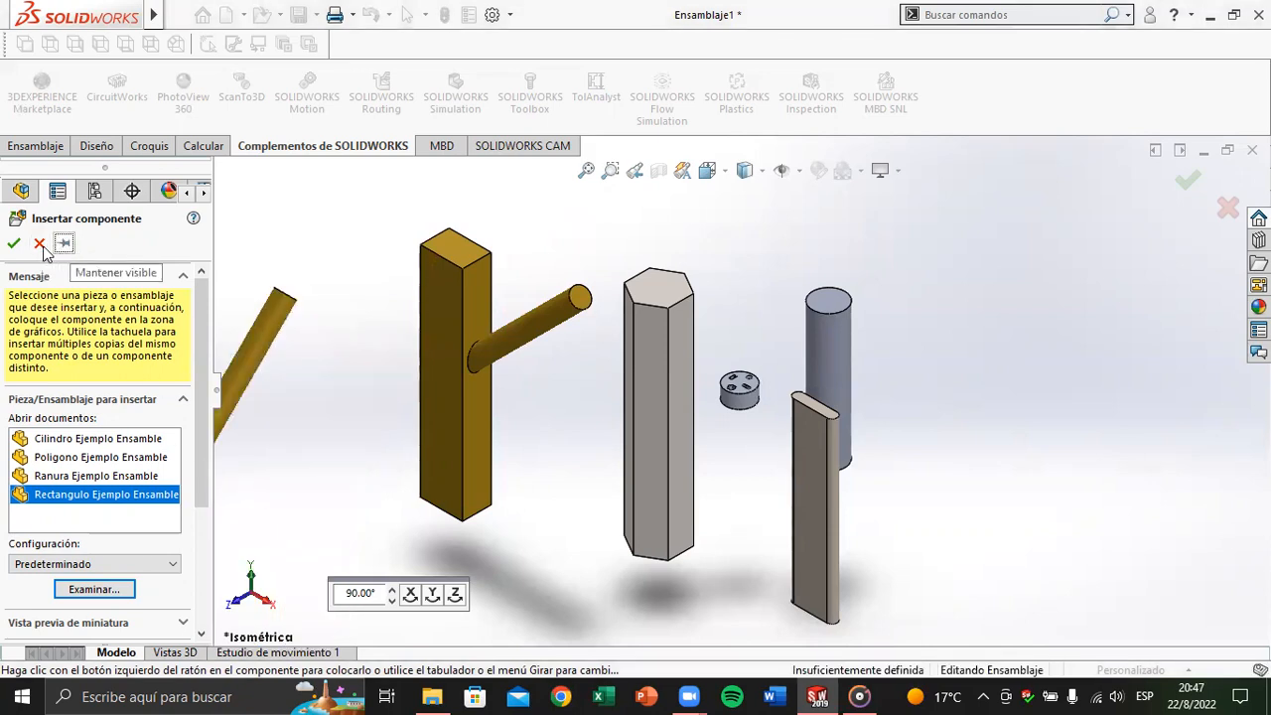
click(39, 245)
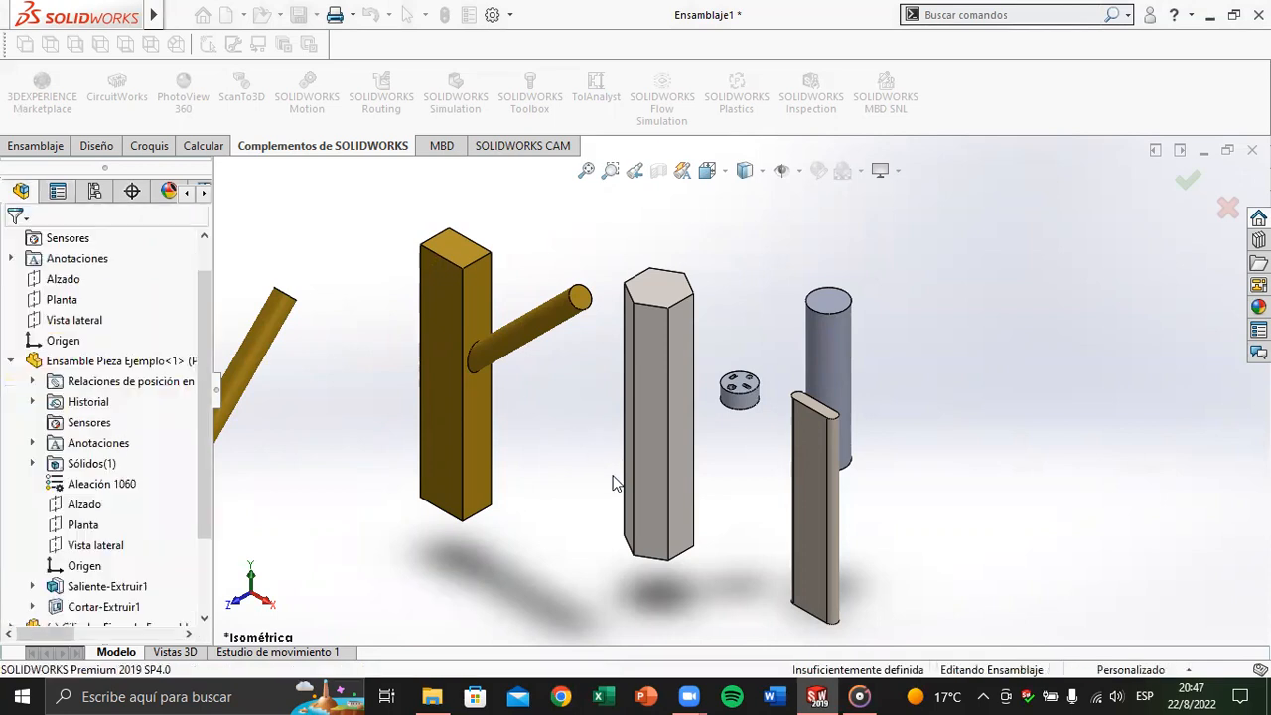
Step: Collapse the expanded Ensamble Pieza Ejemplo component in the assembly's design tree
scroll(726, 391, down, 8)
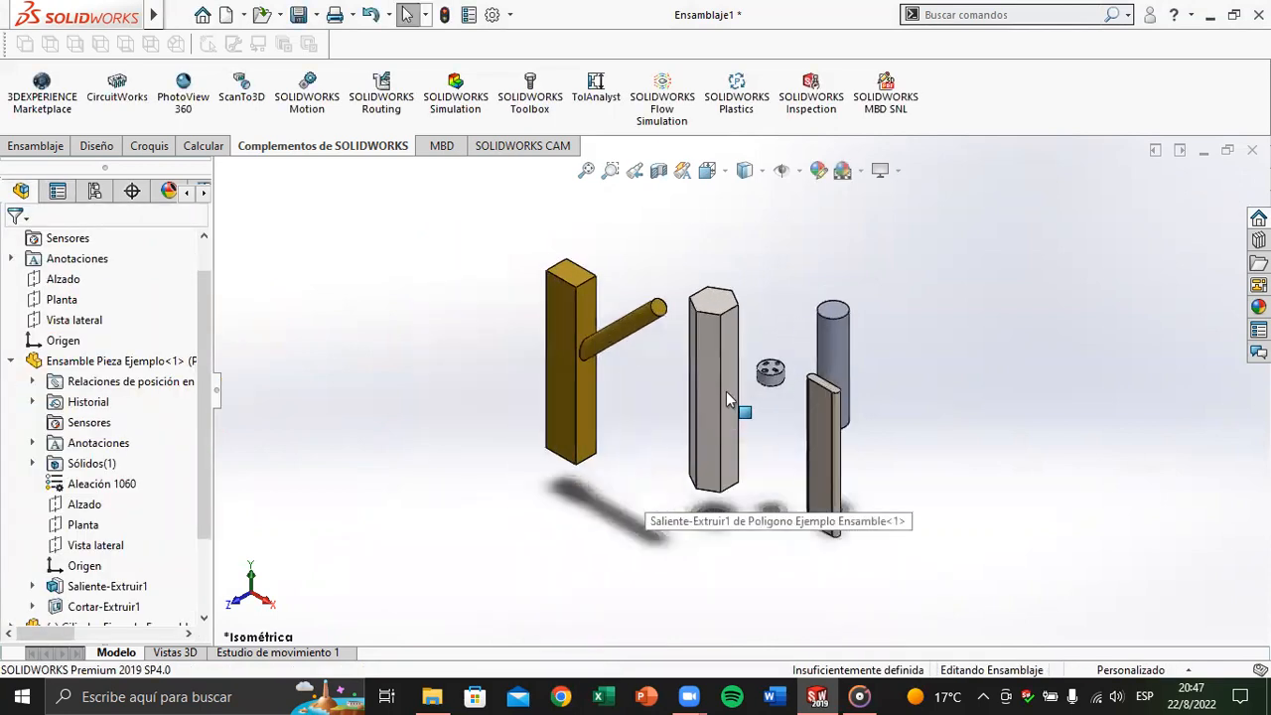
scroll(754, 337, up, 3)
scroll(753, 336, up, 2)
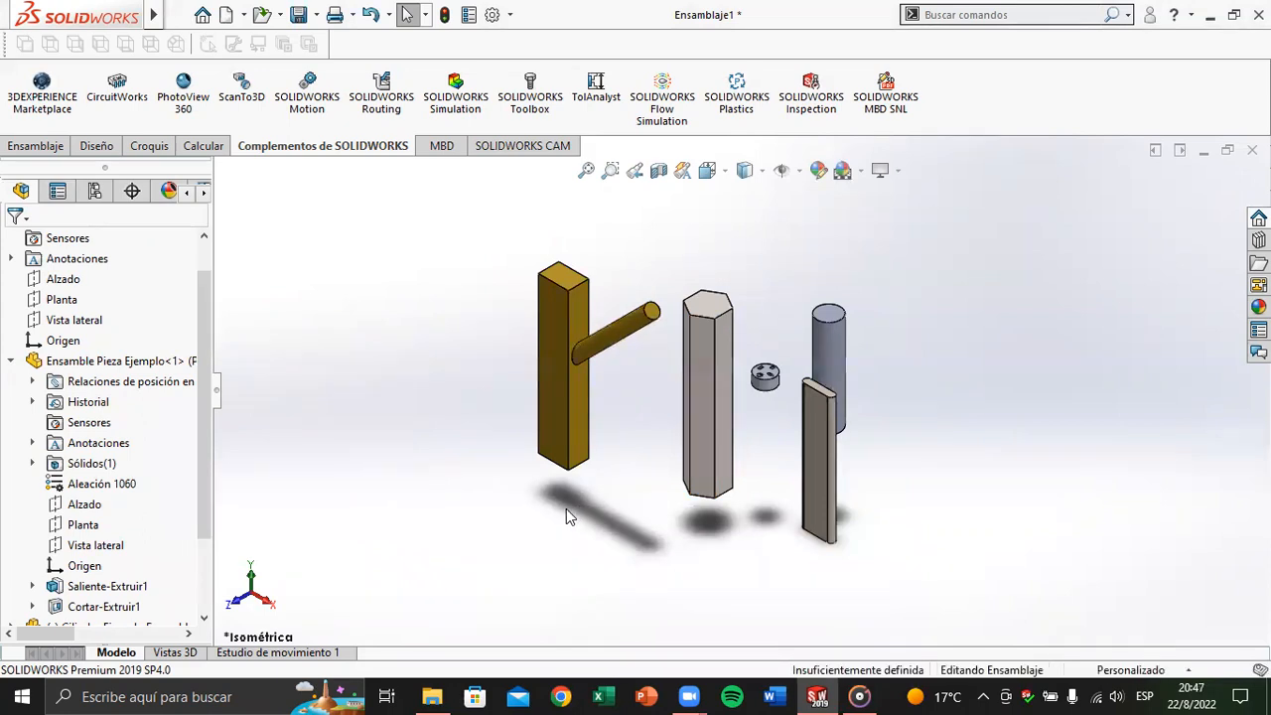
click(11, 360)
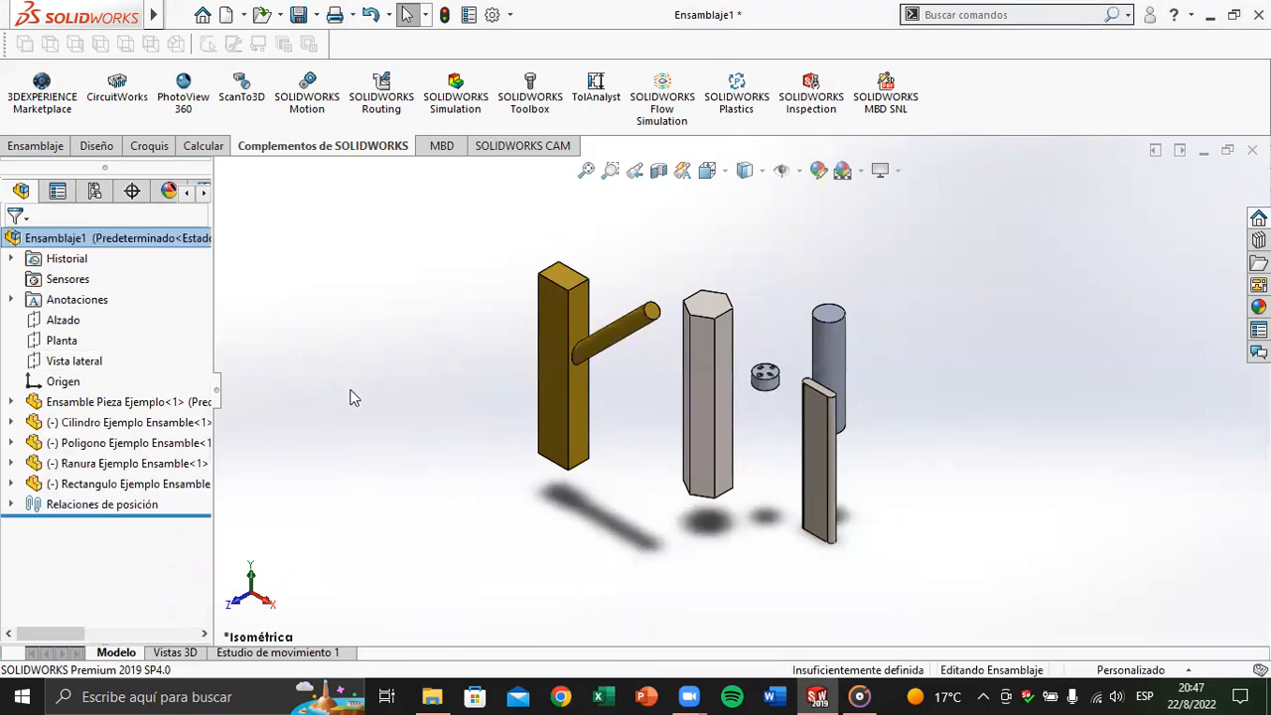
Step: Rebuild and save the assembly as "Ensamblaje General N°1" in folder A of Ejemplo Ensamble
key(ctrl+s)
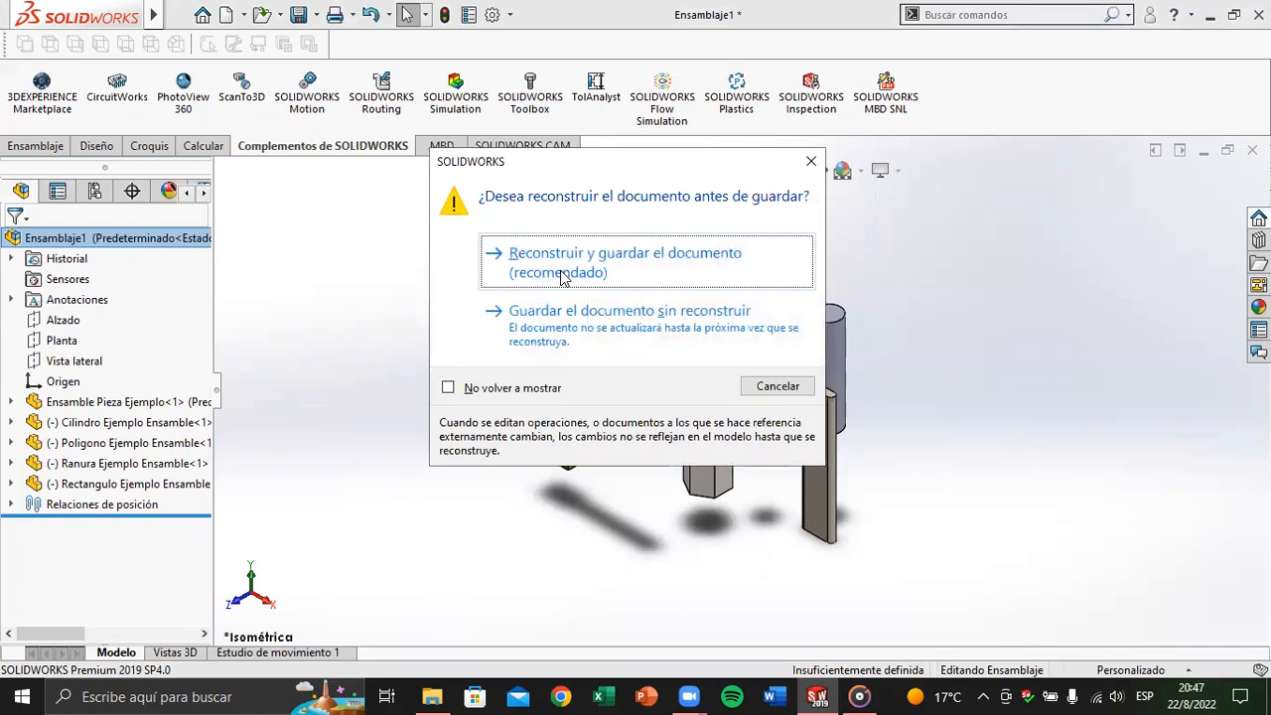
click(559, 270)
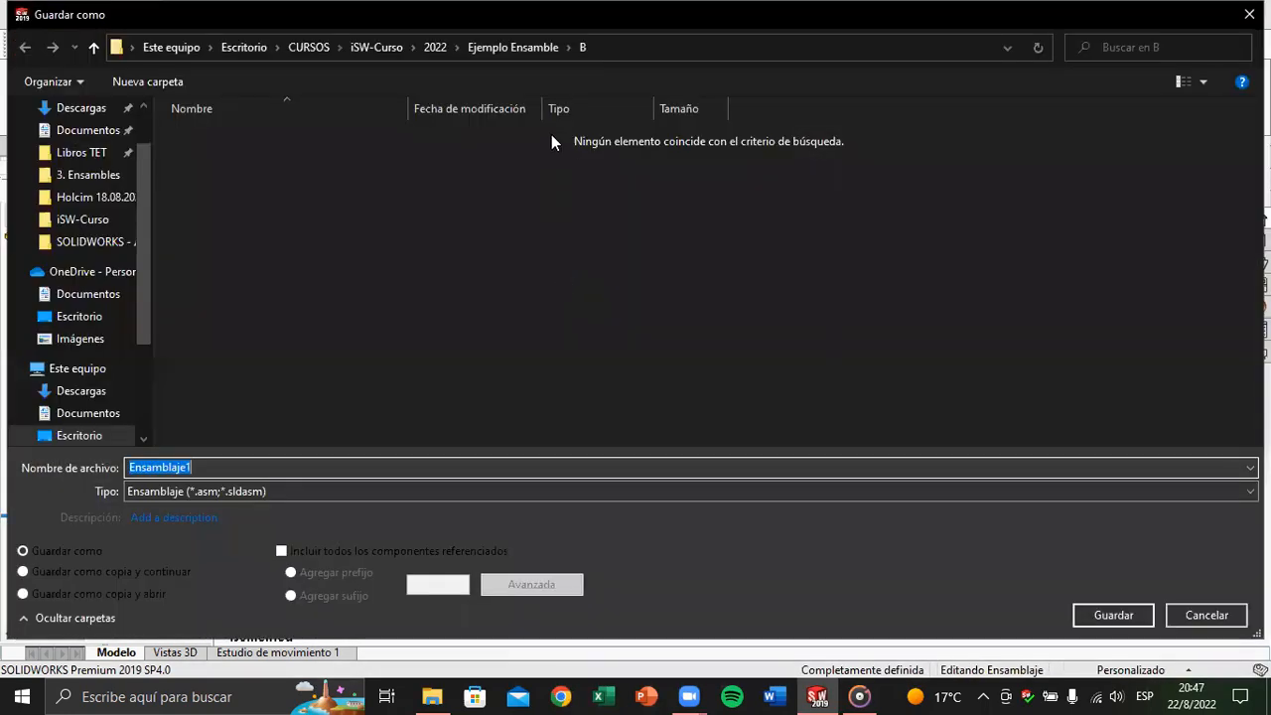
click(534, 47)
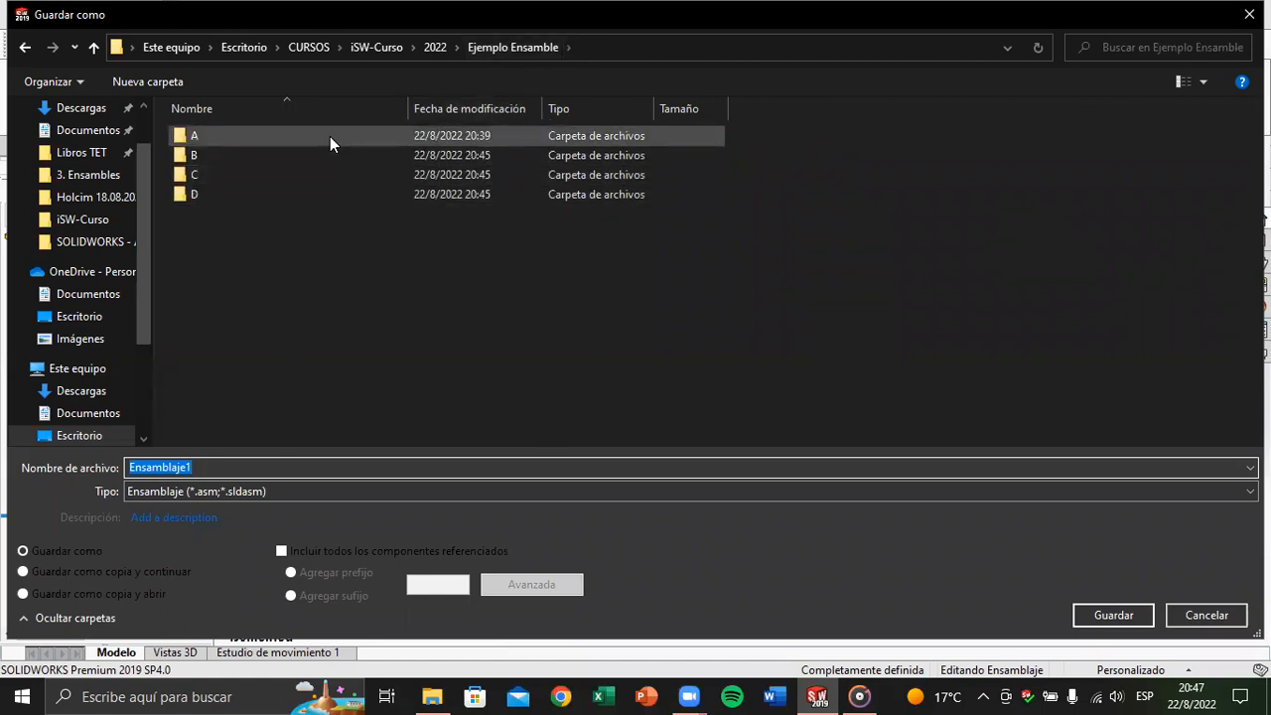
double_click(330, 136)
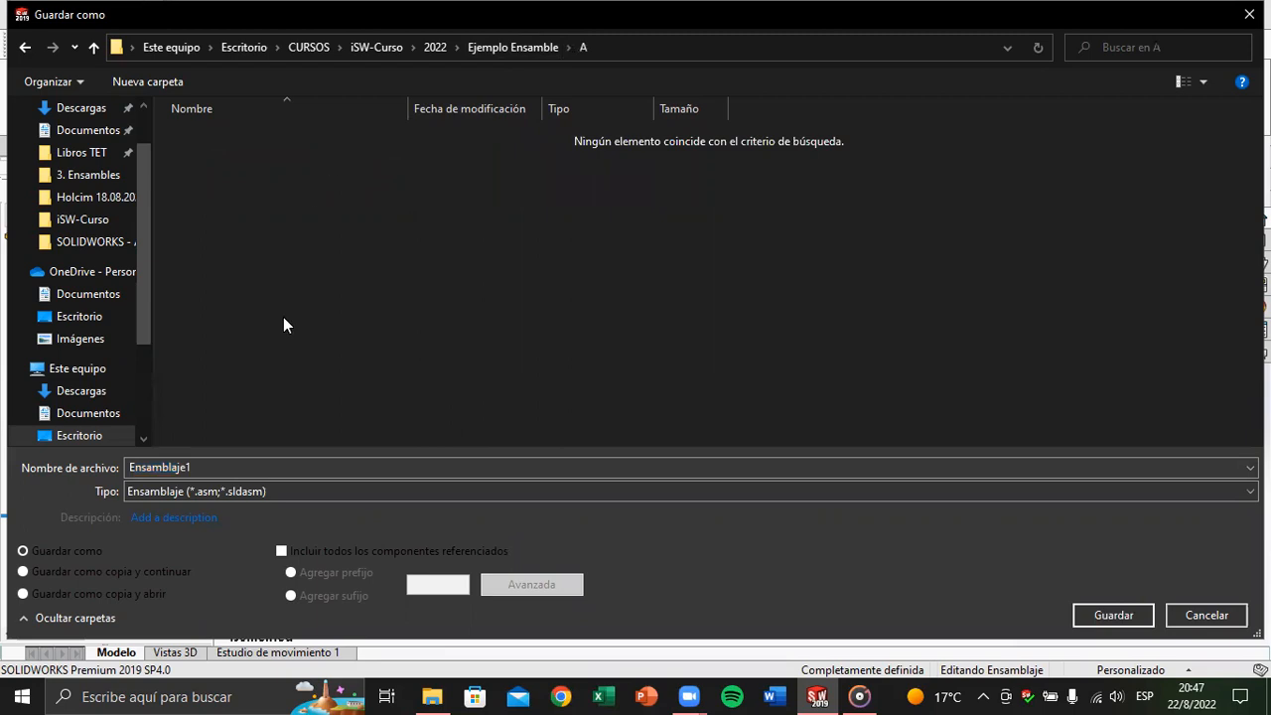
click(243, 467)
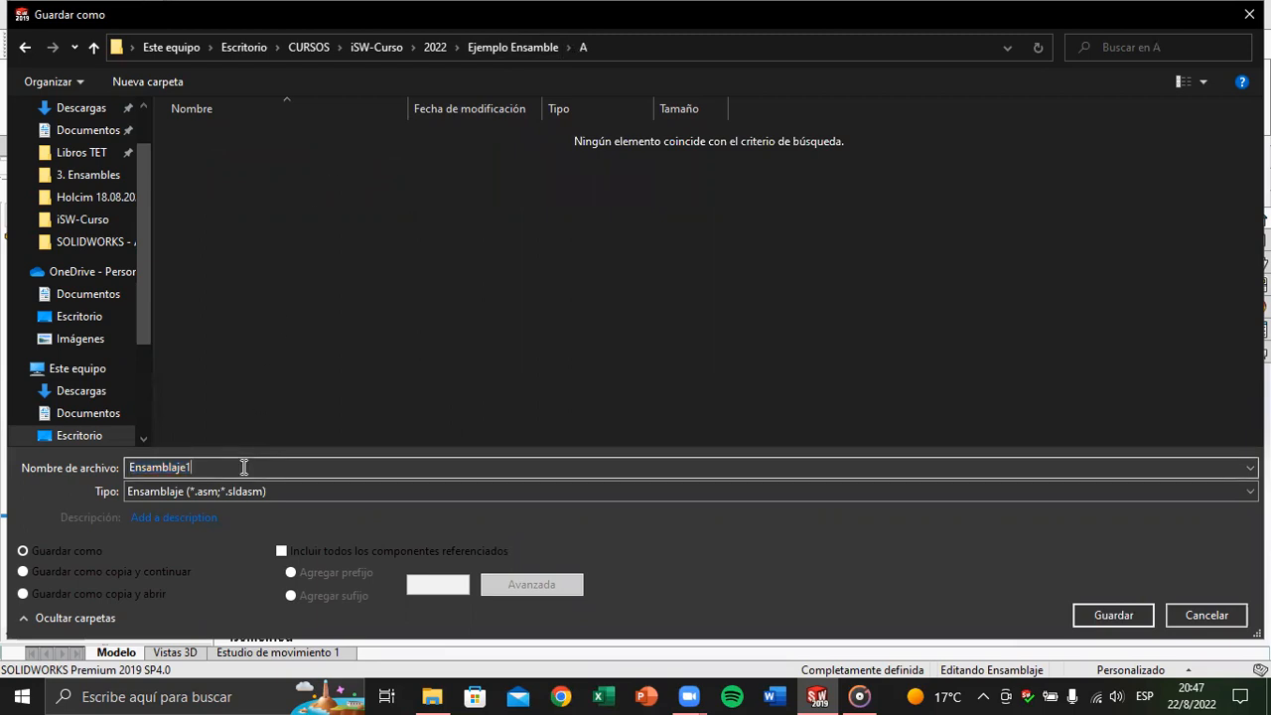
text(General N°)
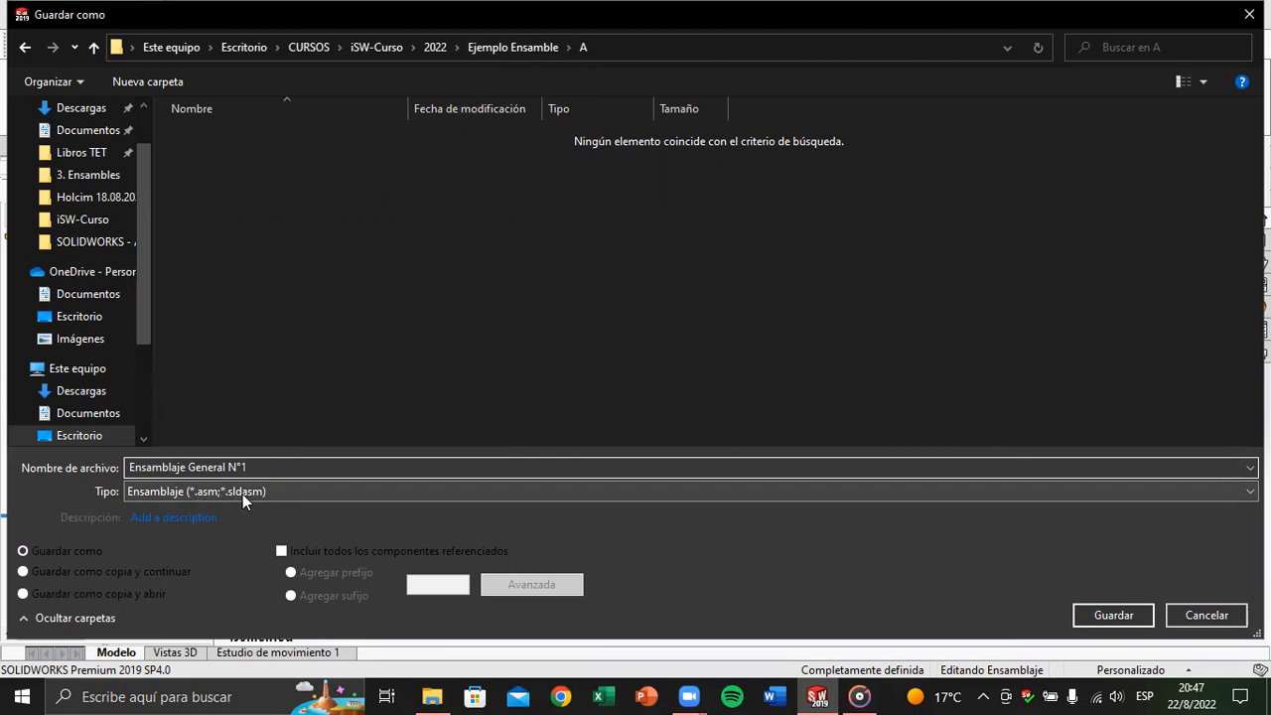
click(1111, 614)
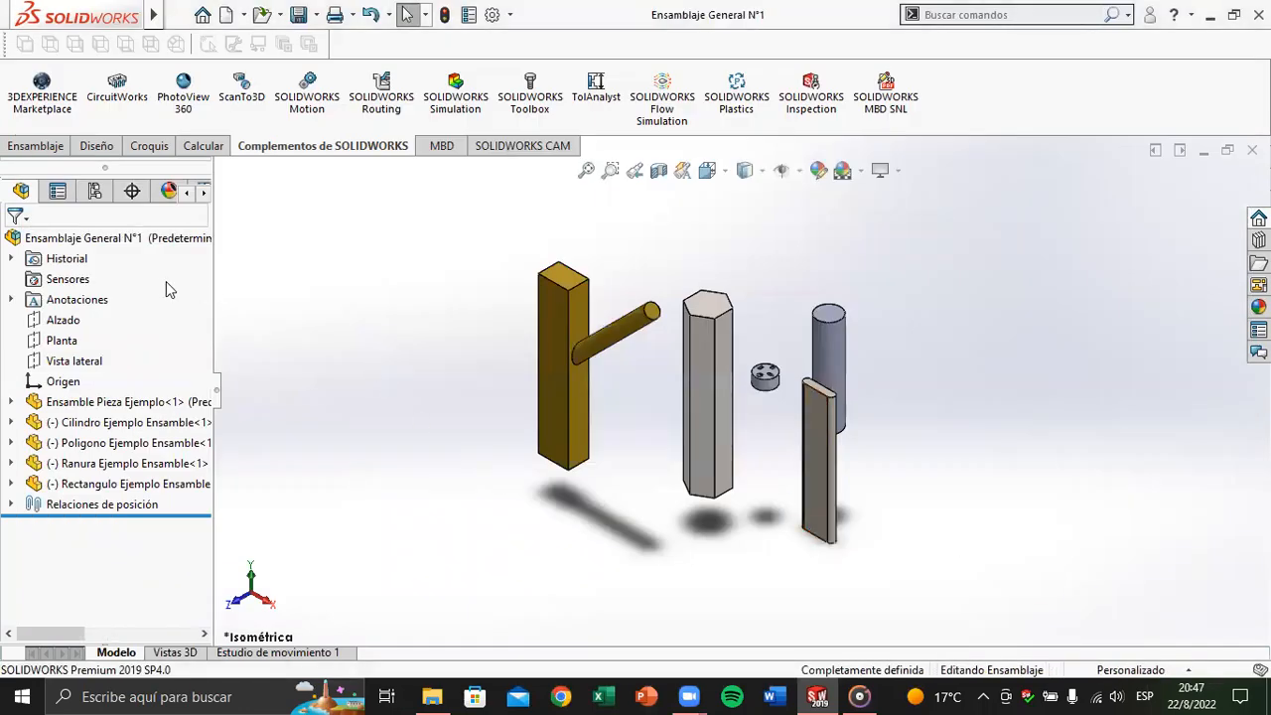
Step: Examine the openings in the top of the round base part and check the diameter of its circular hole
scroll(807, 390, down, 5)
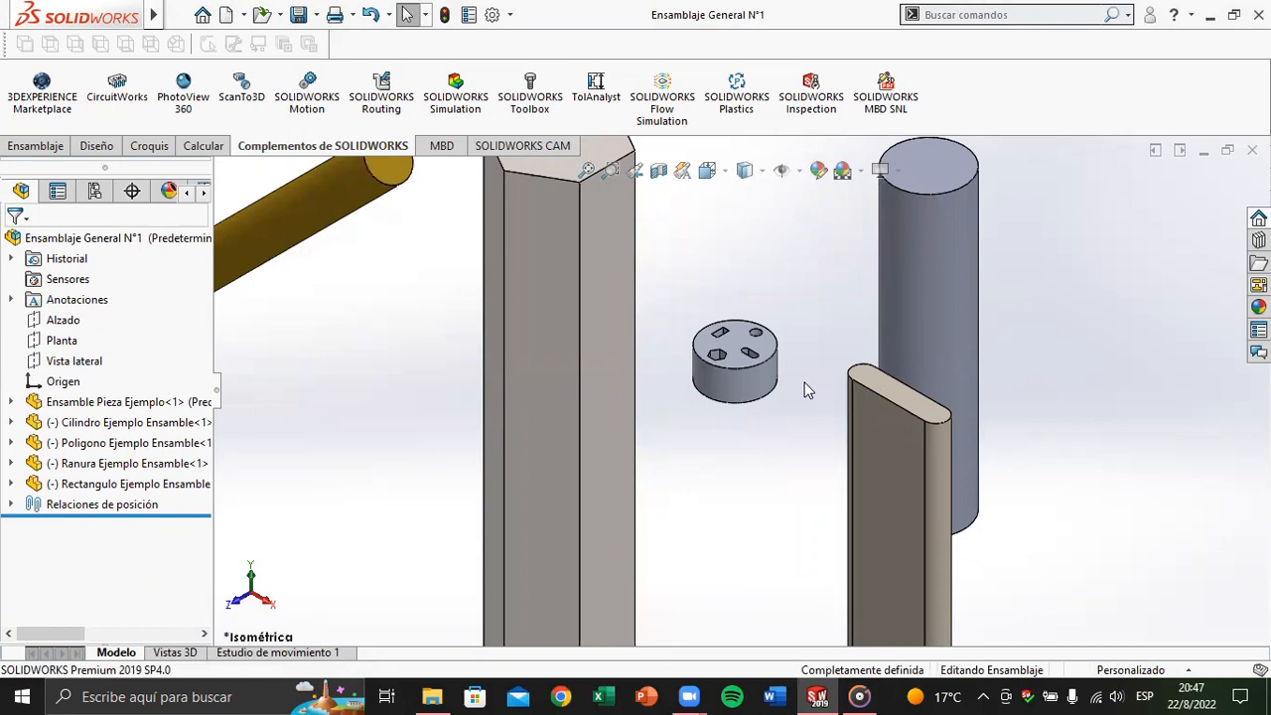
scroll(806, 352, down, 6)
scroll(715, 358, up, 5)
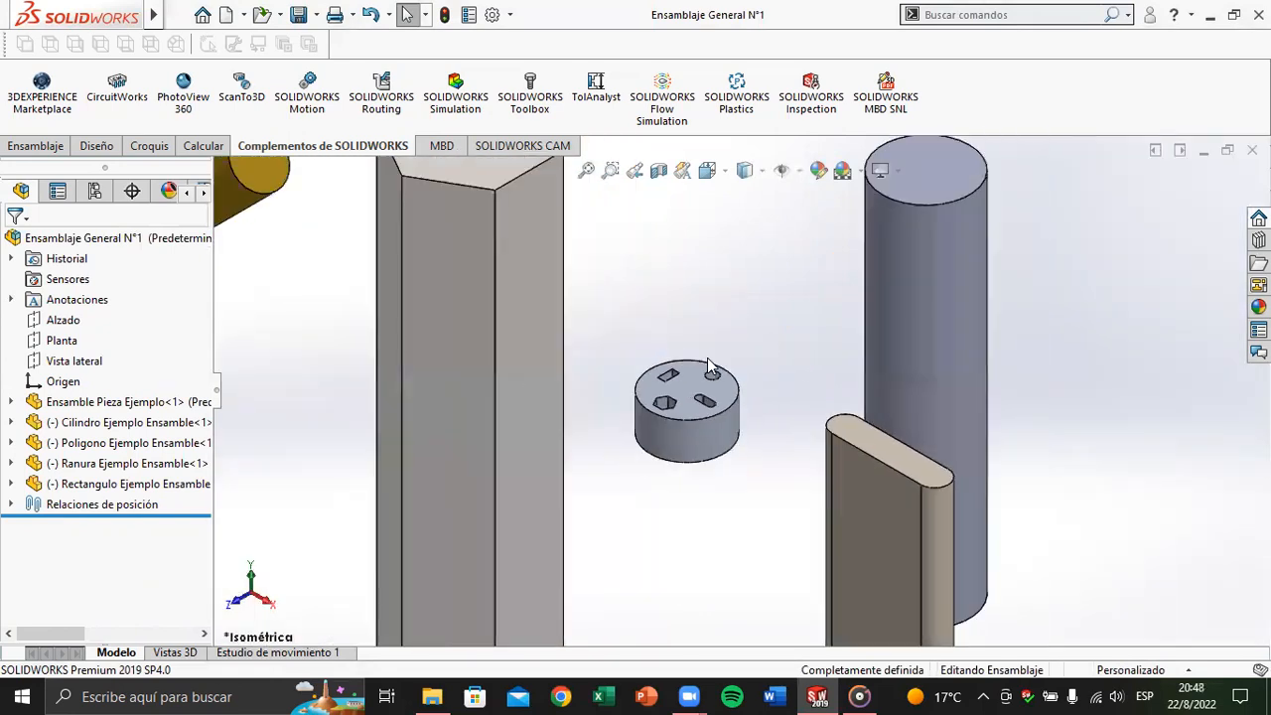
scroll(709, 367, up, 4)
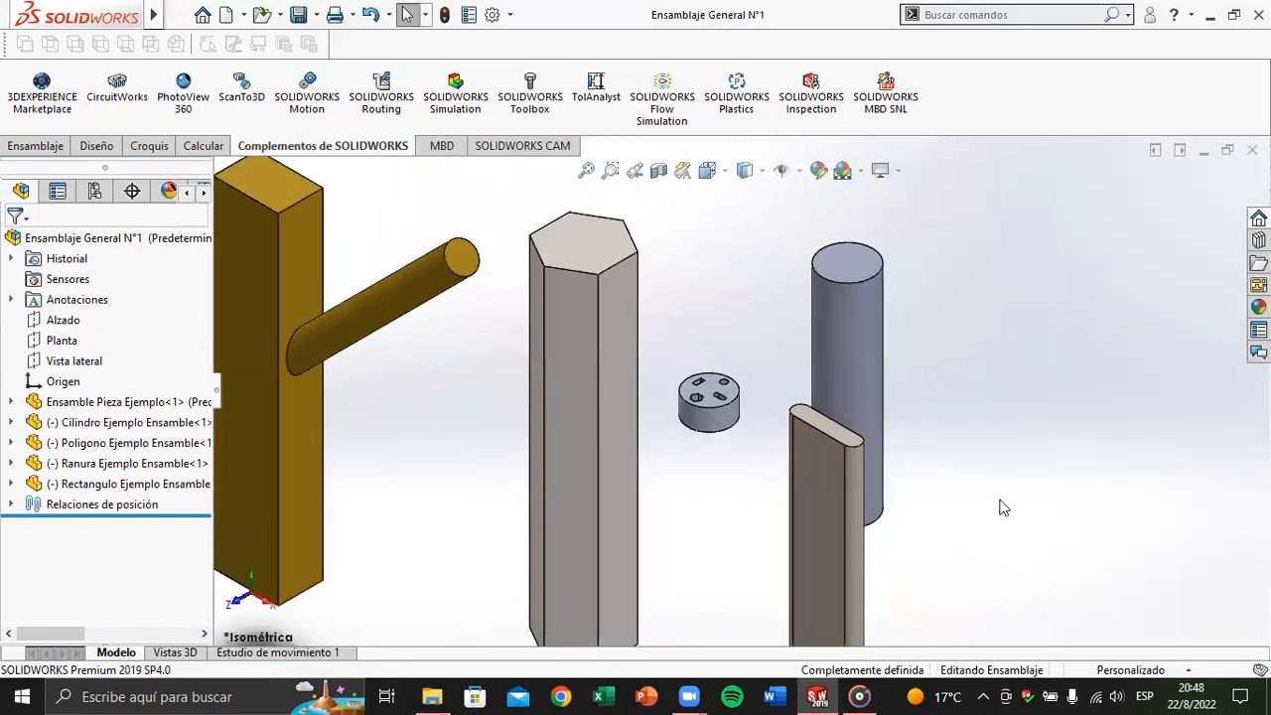
scroll(780, 391, down, 2)
scroll(722, 391, down, 8)
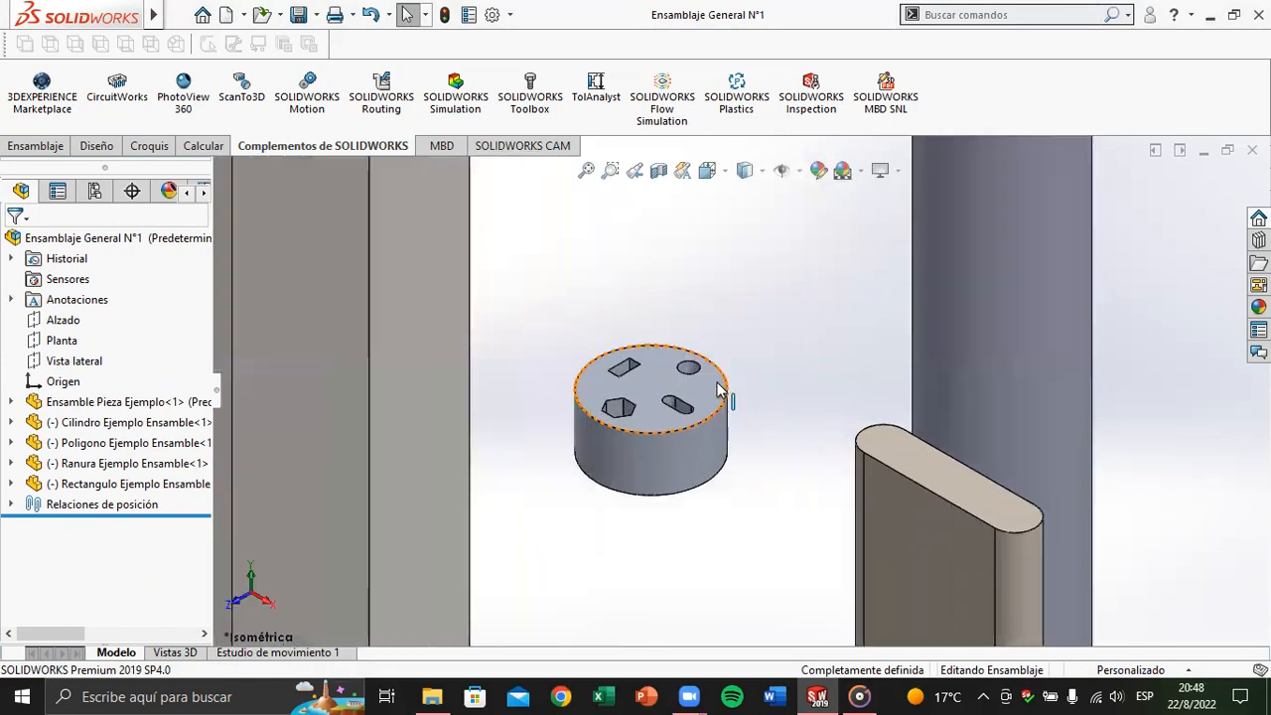
click(667, 366)
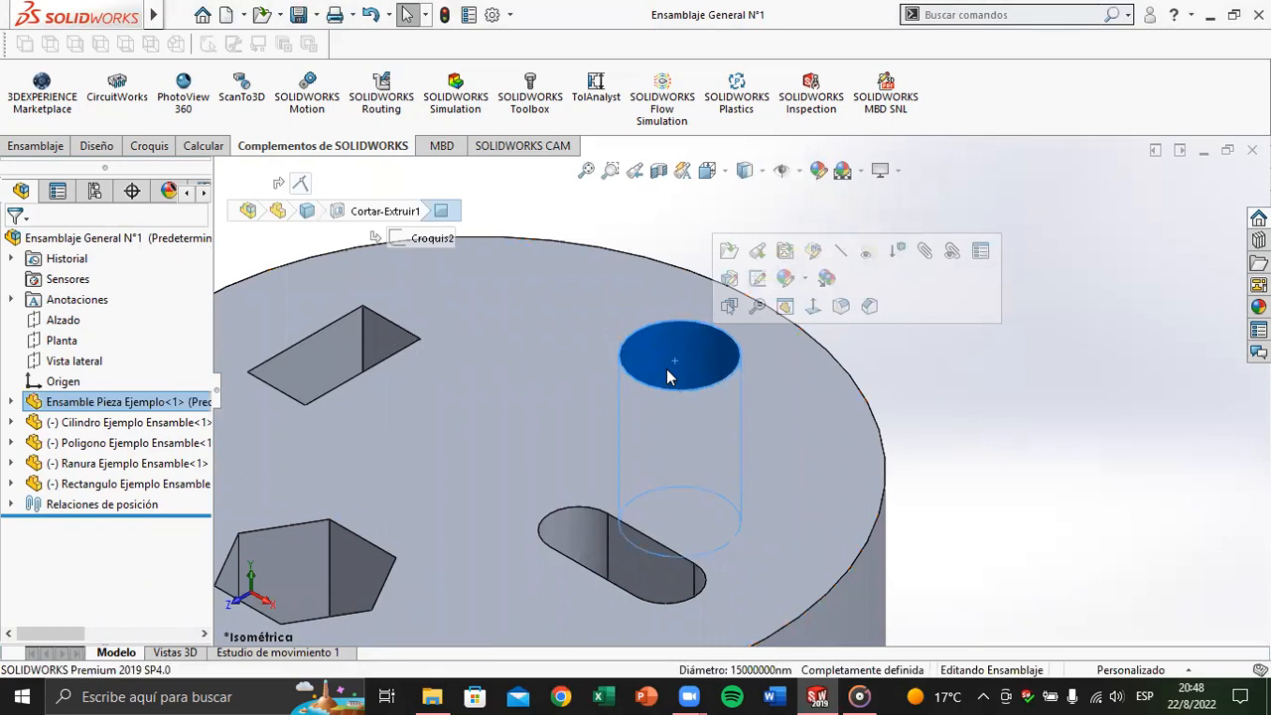
scroll(666, 369, up, 10)
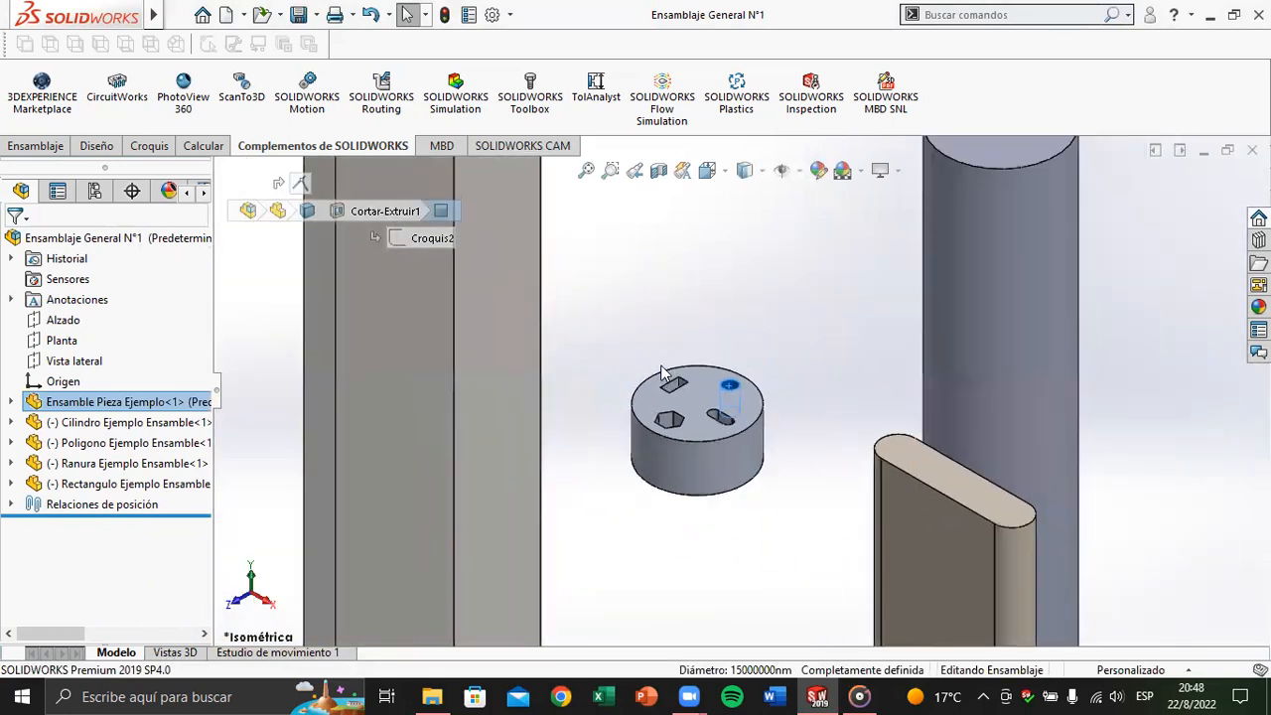
scroll(755, 372, up, 5)
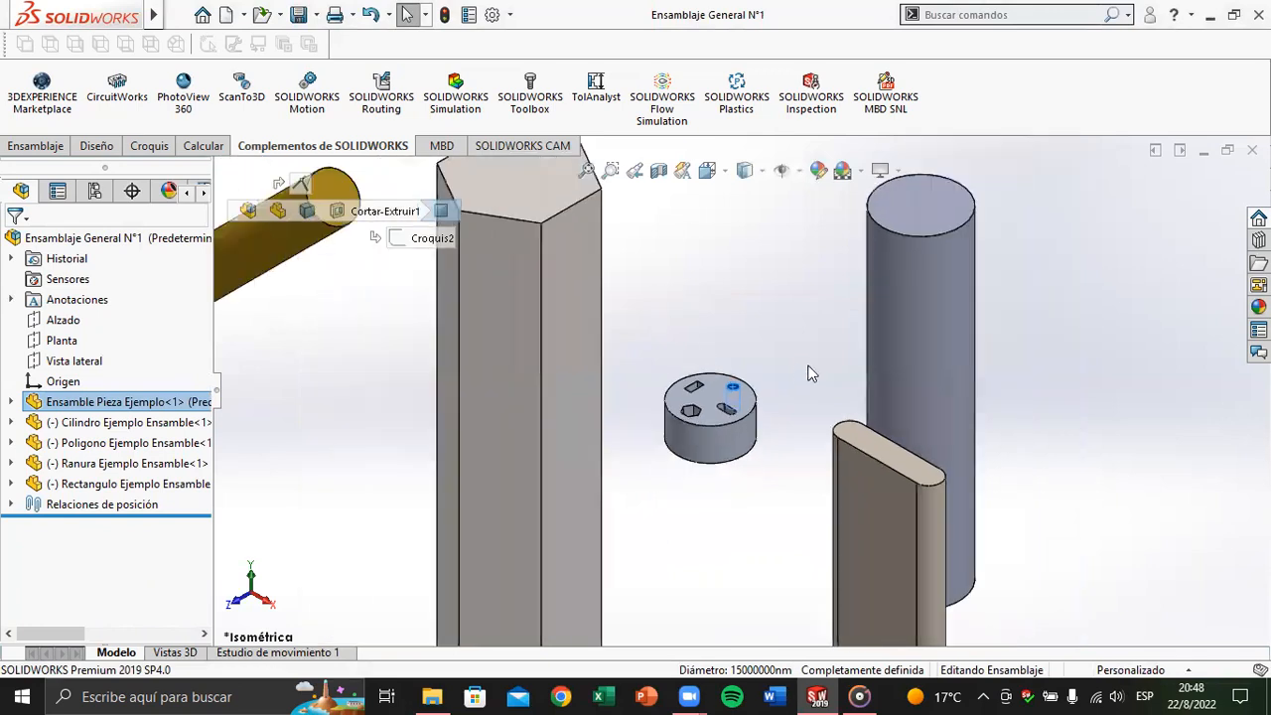
click(804, 359)
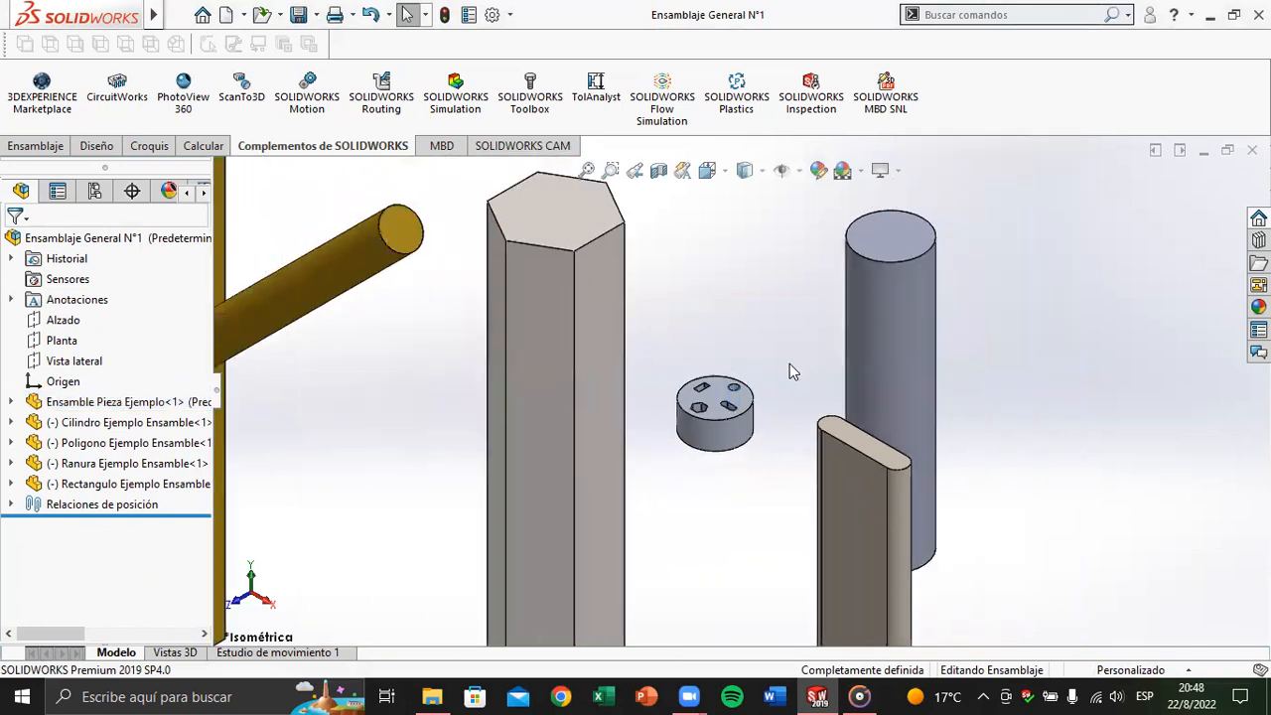
Step: Compare the diameter of the Cilindro Ejemplo Ensamble cylindrical face with that of the base's circular hole
click(892, 339)
scroll(735, 390, down, 5)
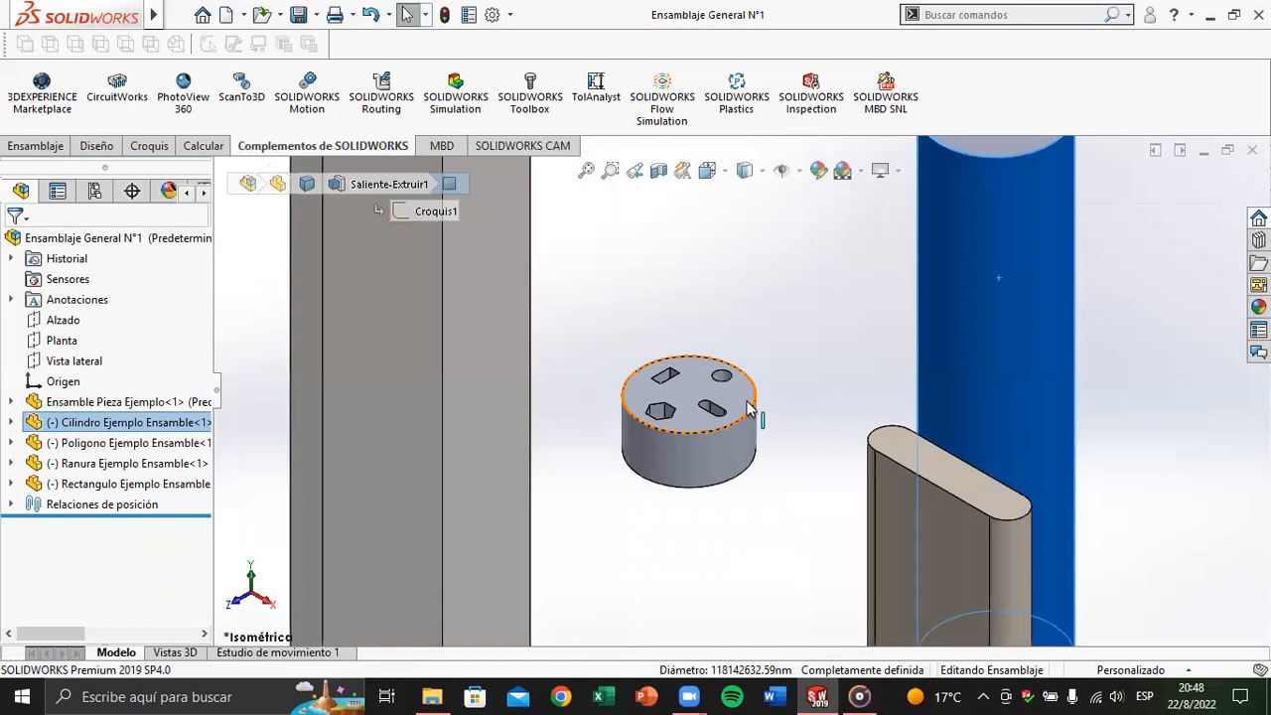
scroll(832, 332, up, 5)
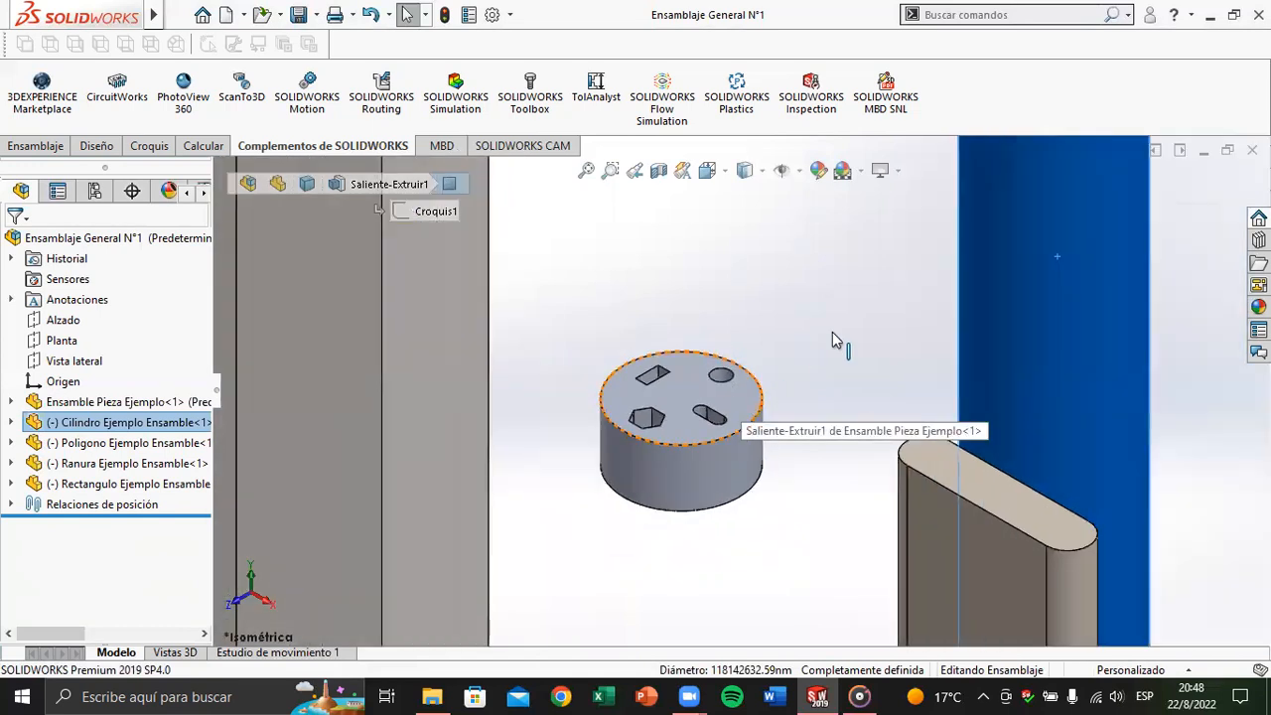
click(832, 332)
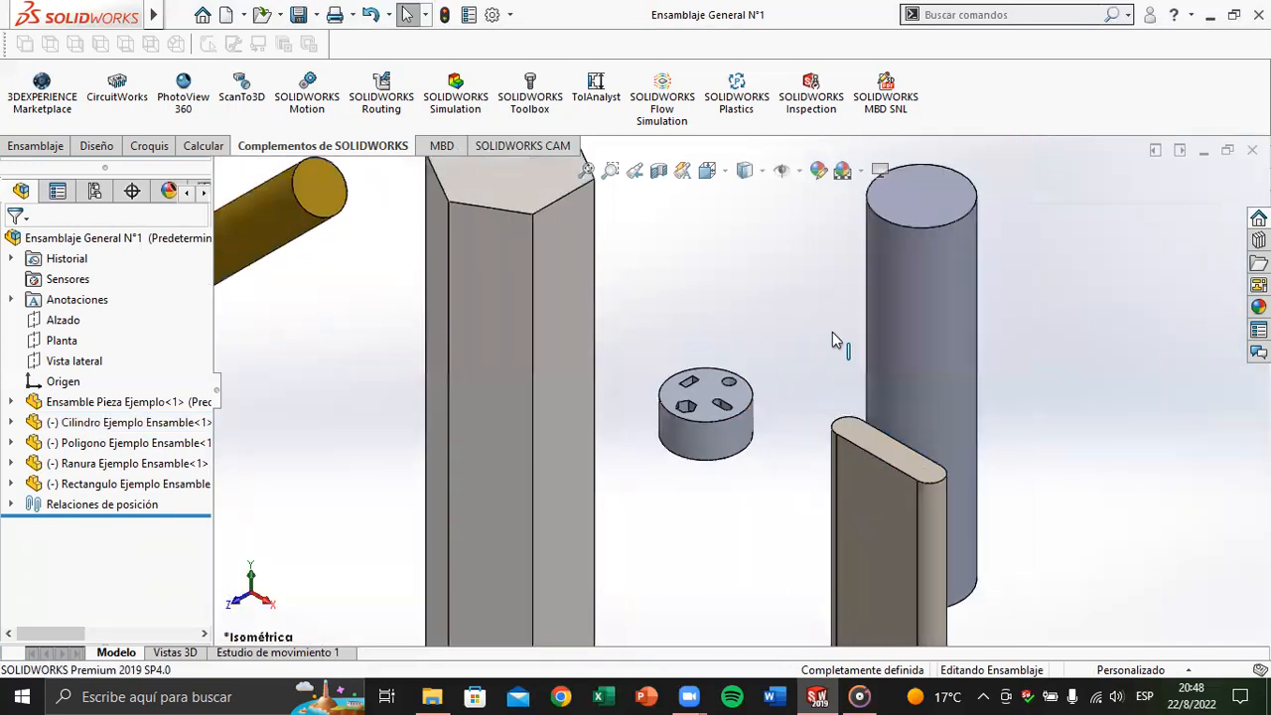
click(931, 290)
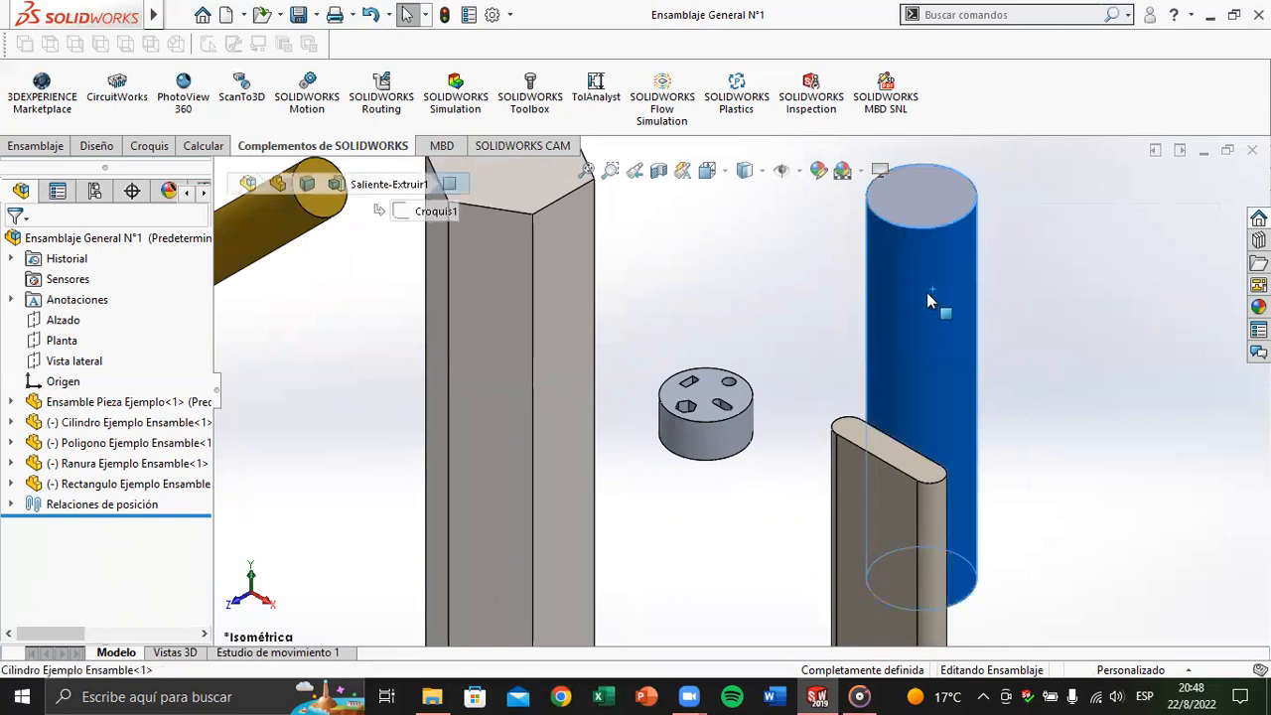
click(743, 357)
scroll(743, 368, down, 3)
scroll(745, 387, down, 2)
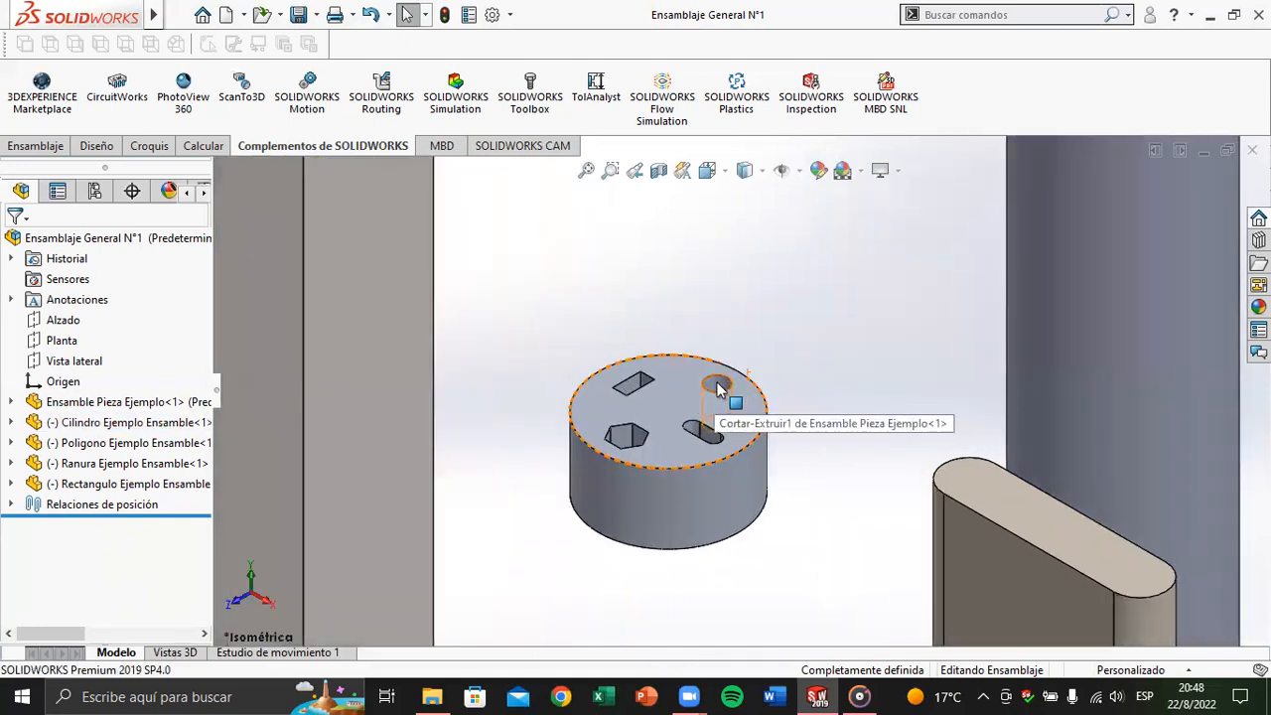
click(718, 387)
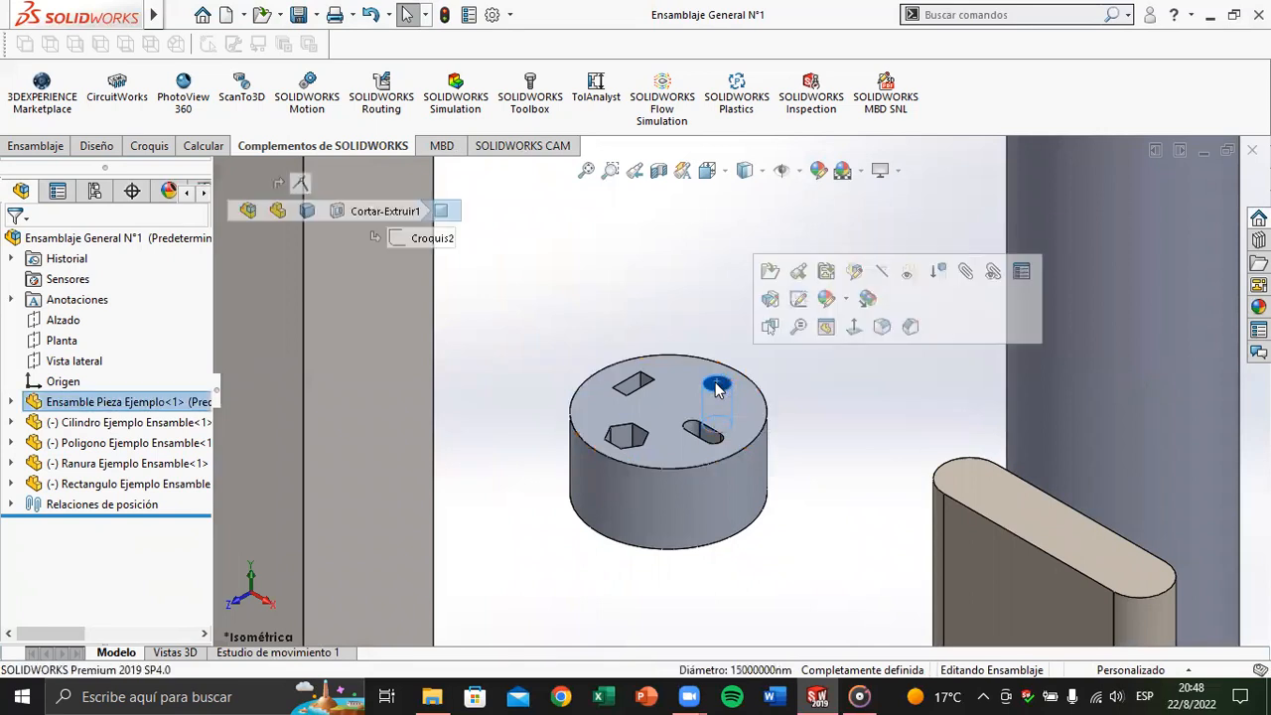
click(704, 320)
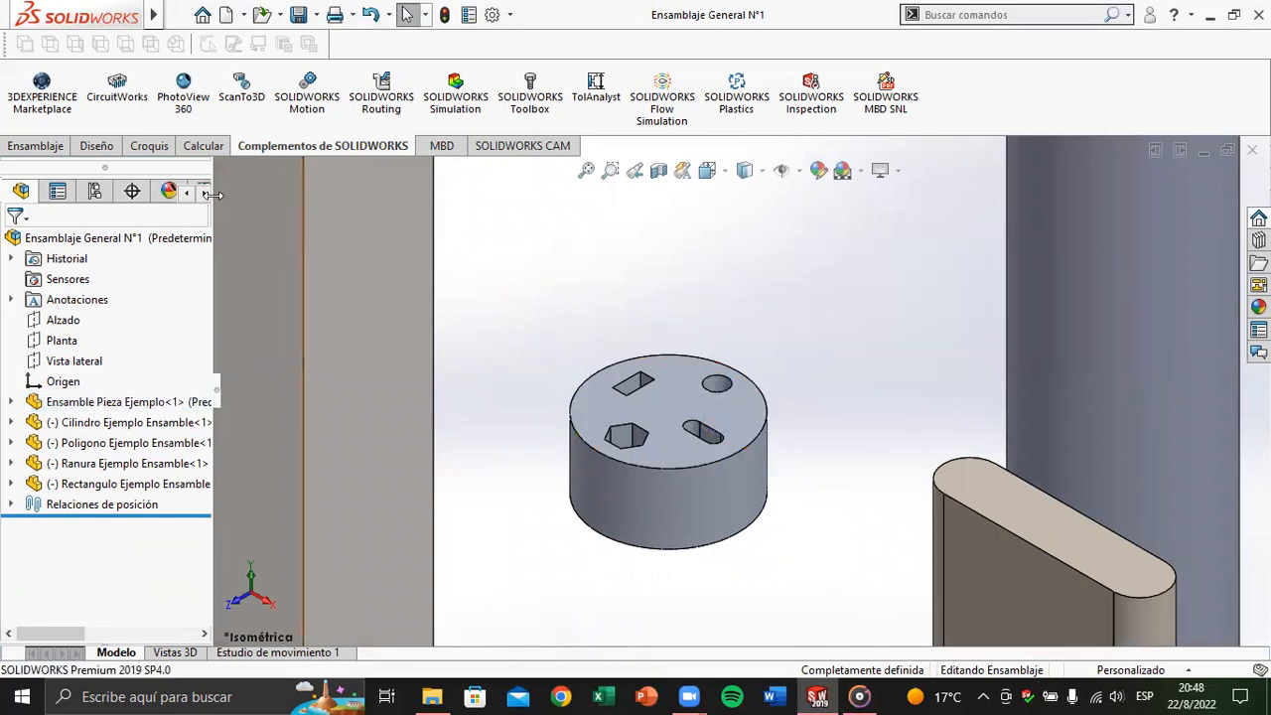
Step: Measure the upper edge of the base's circular hole, then close the measurement
click(197, 158)
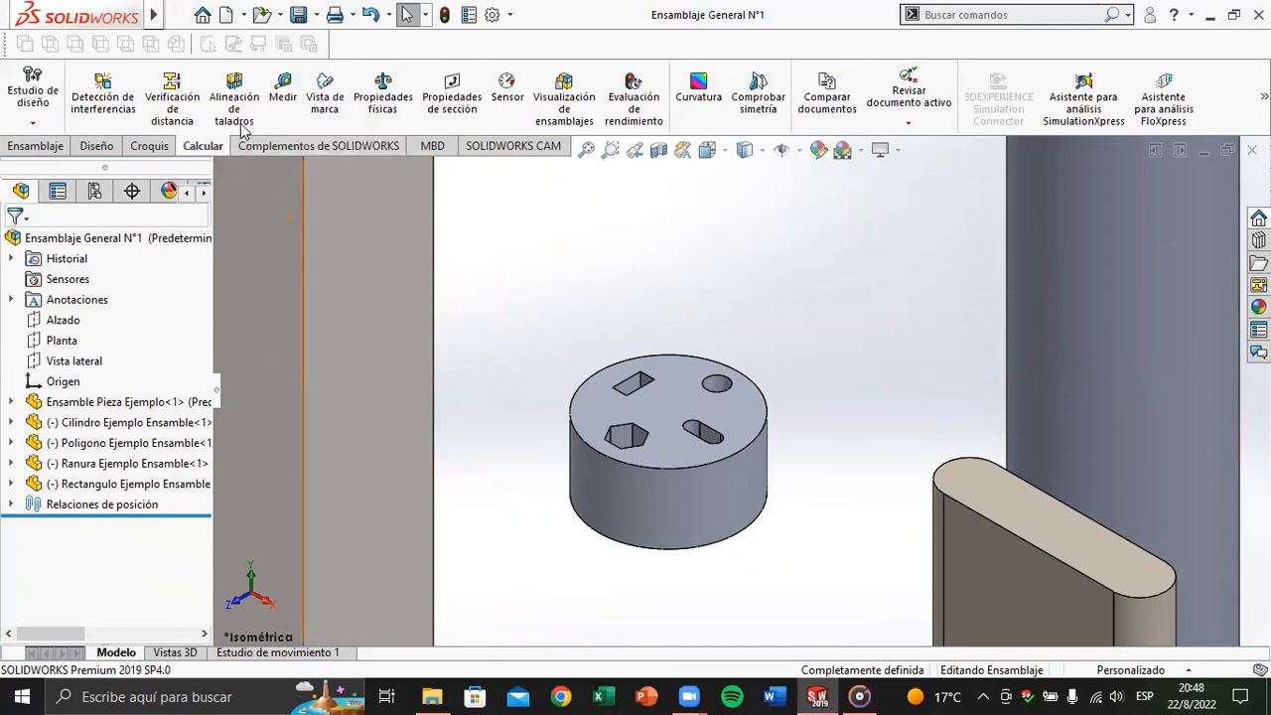
click(275, 107)
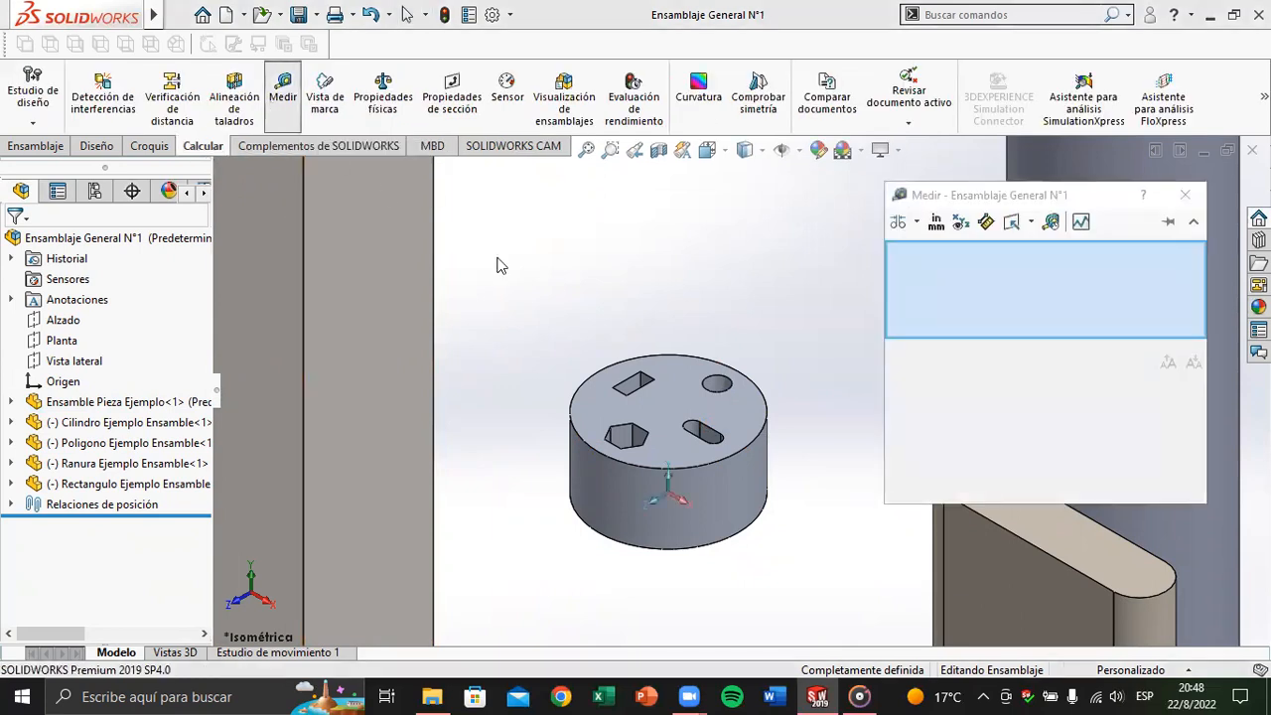
click(711, 393)
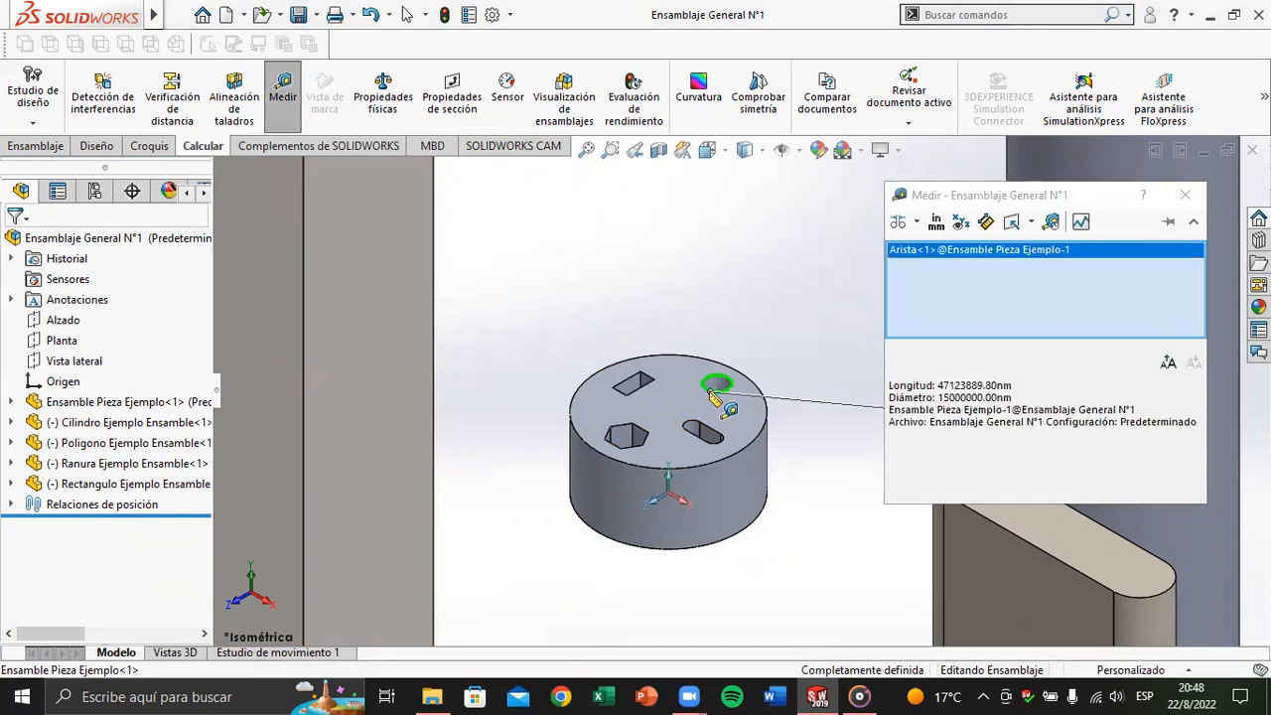
click(1185, 195)
Step: Set the assembly's unit system to MMGS
click(1155, 650)
click(1048, 566)
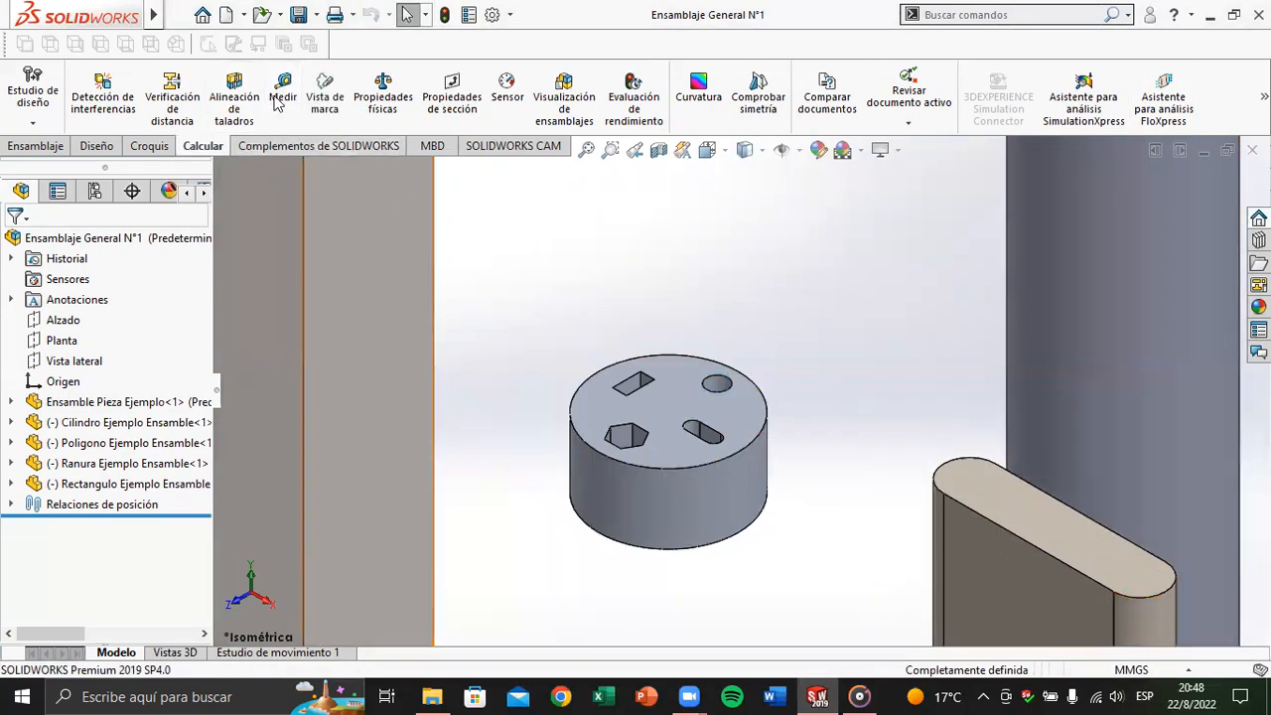
Step: Measure the edge of the round hole on the disc's upper face to get its diameter
click(284, 91)
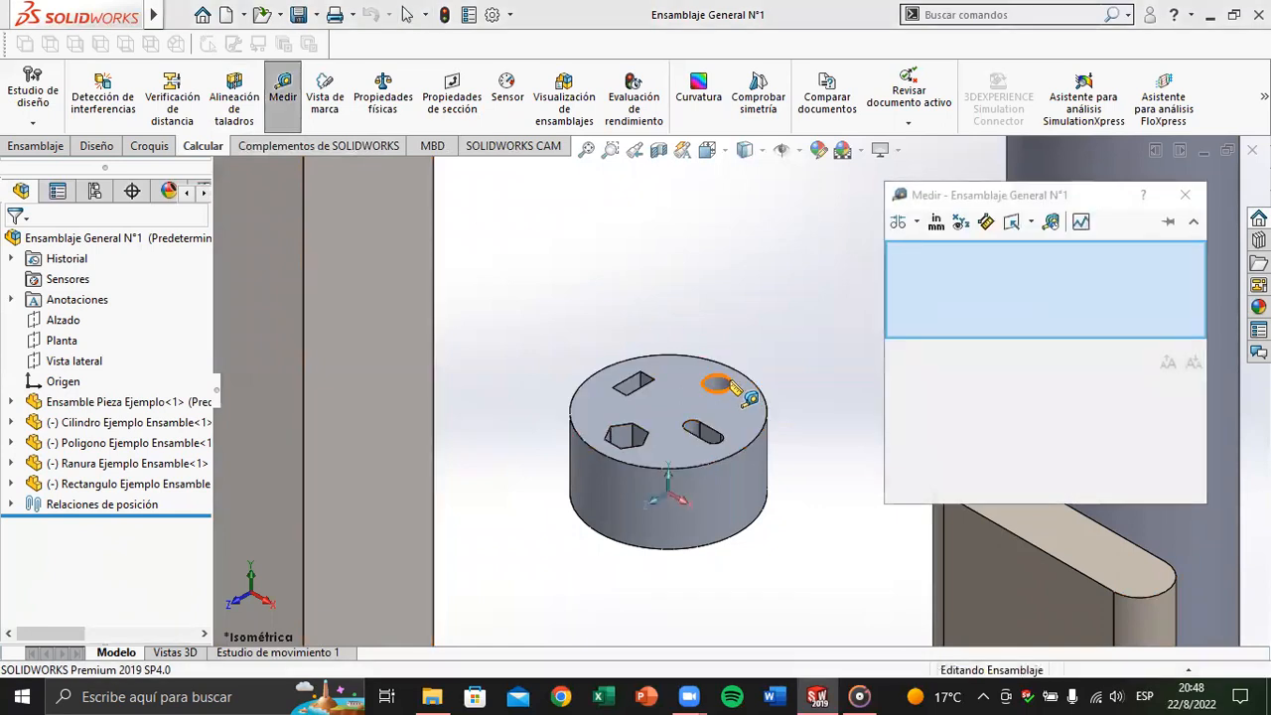
click(731, 381)
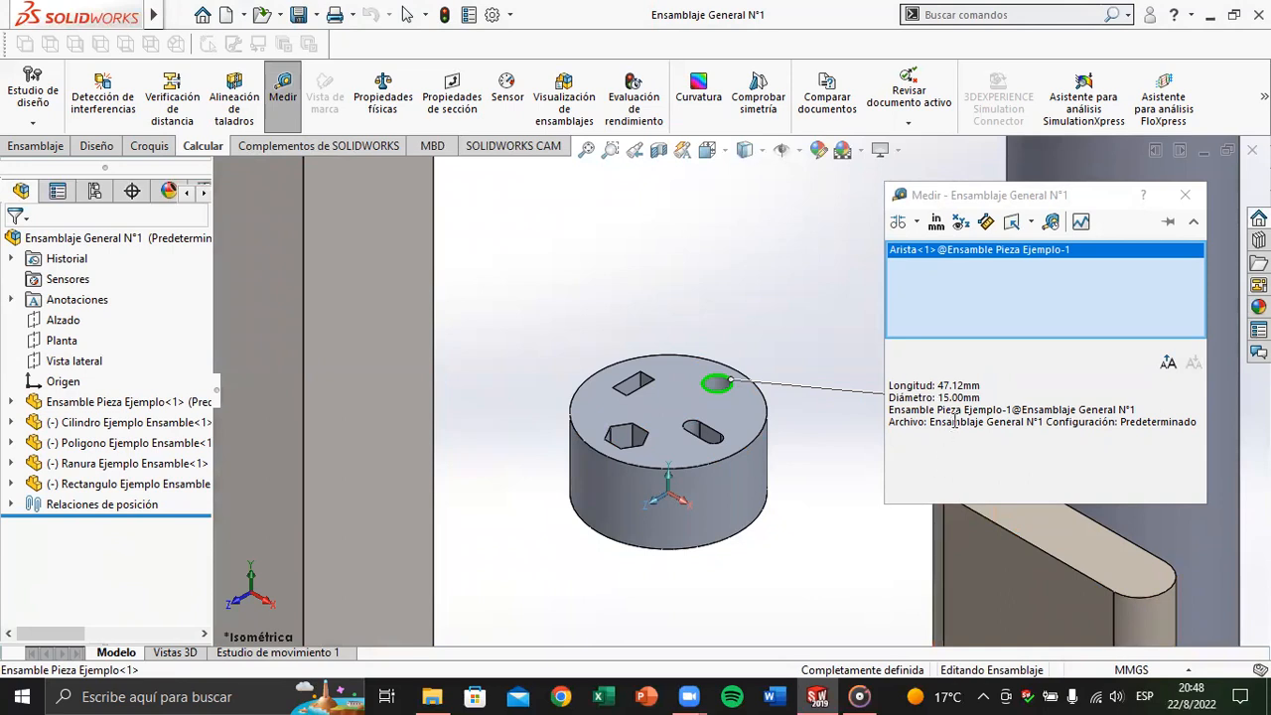
mouse_move(960, 402)
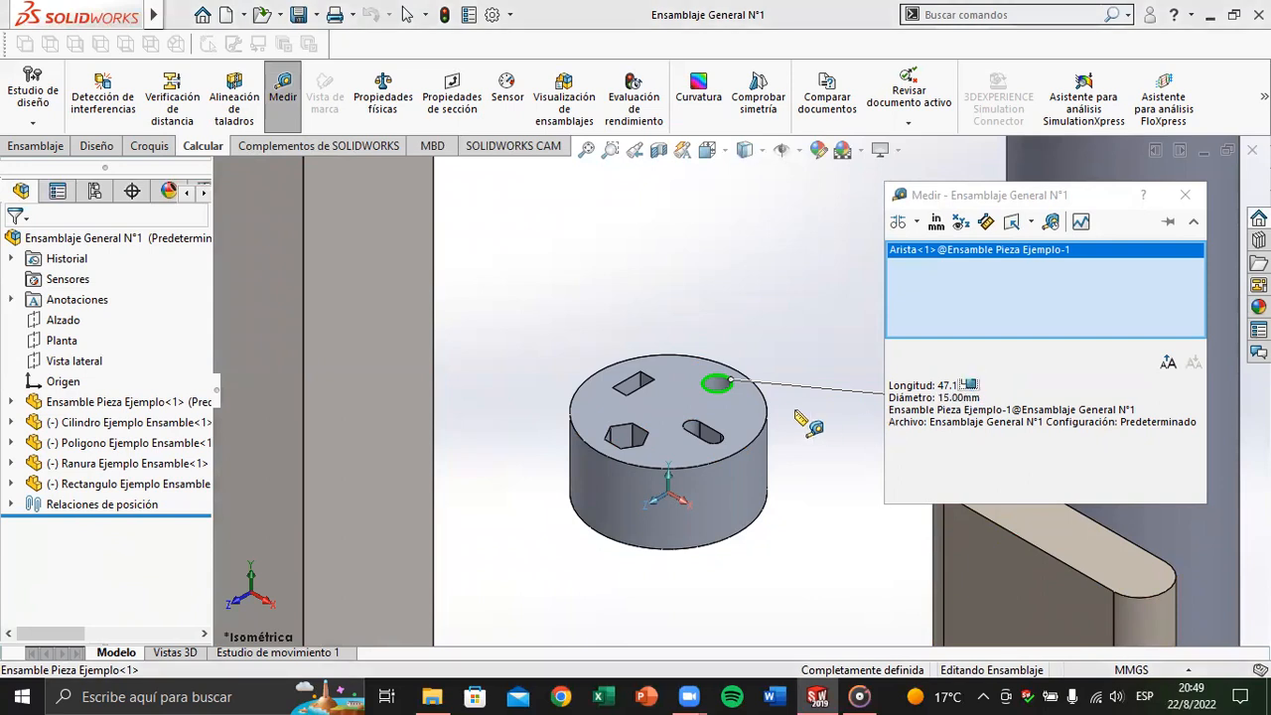
click(970, 383)
key(Escape)
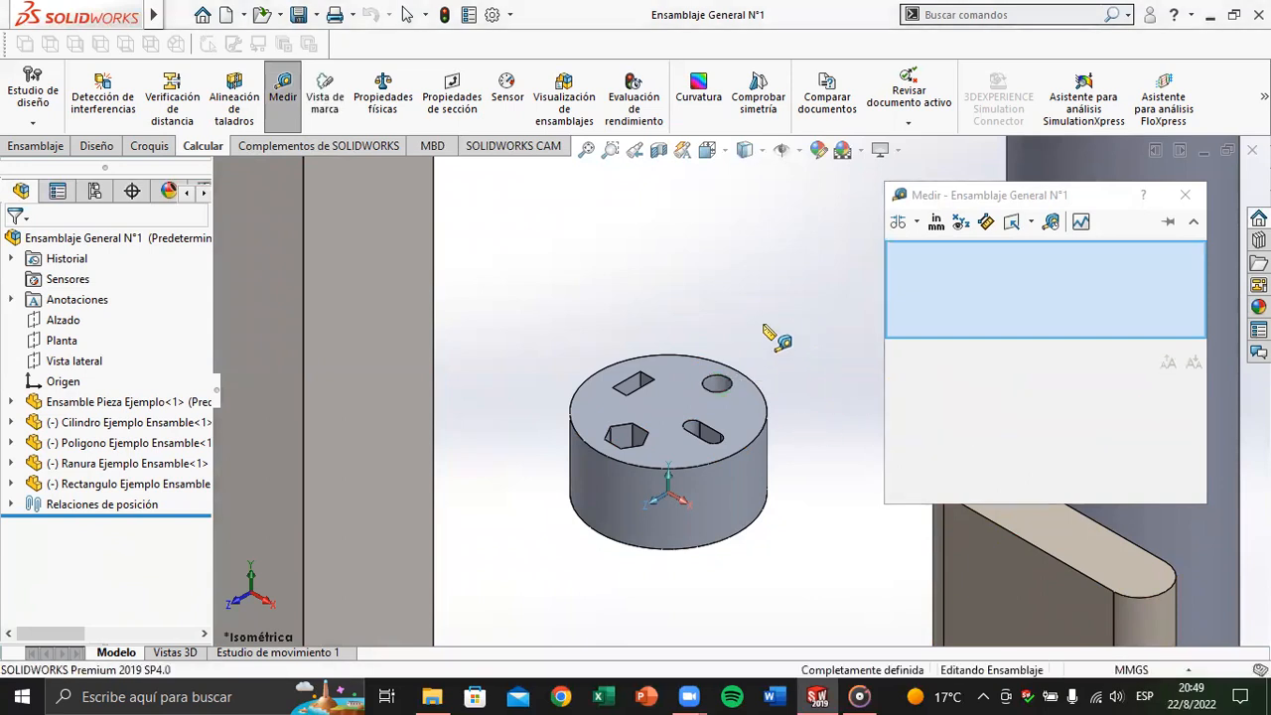
key(Escape)
Step: Open the large cylinder part from the assembly and edit the sketch behind its extrusion
scroll(979, 303, up, 3)
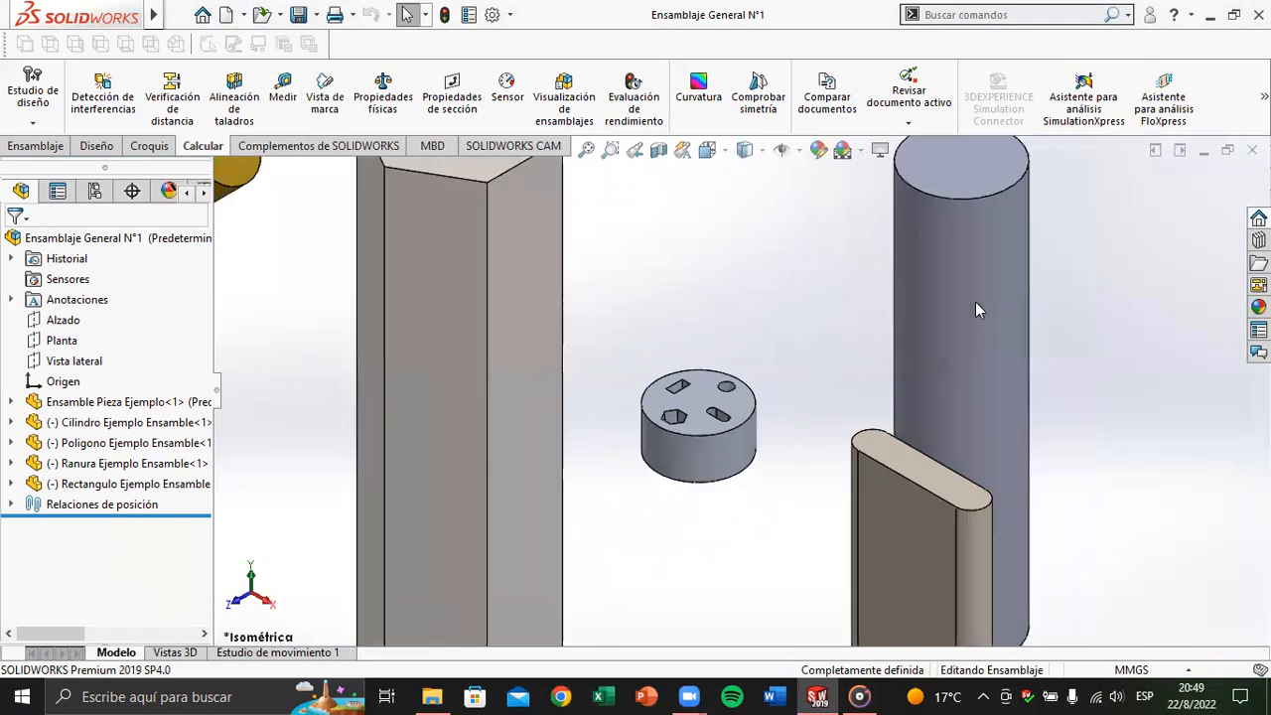
scroll(887, 307, up, 3)
click(888, 314)
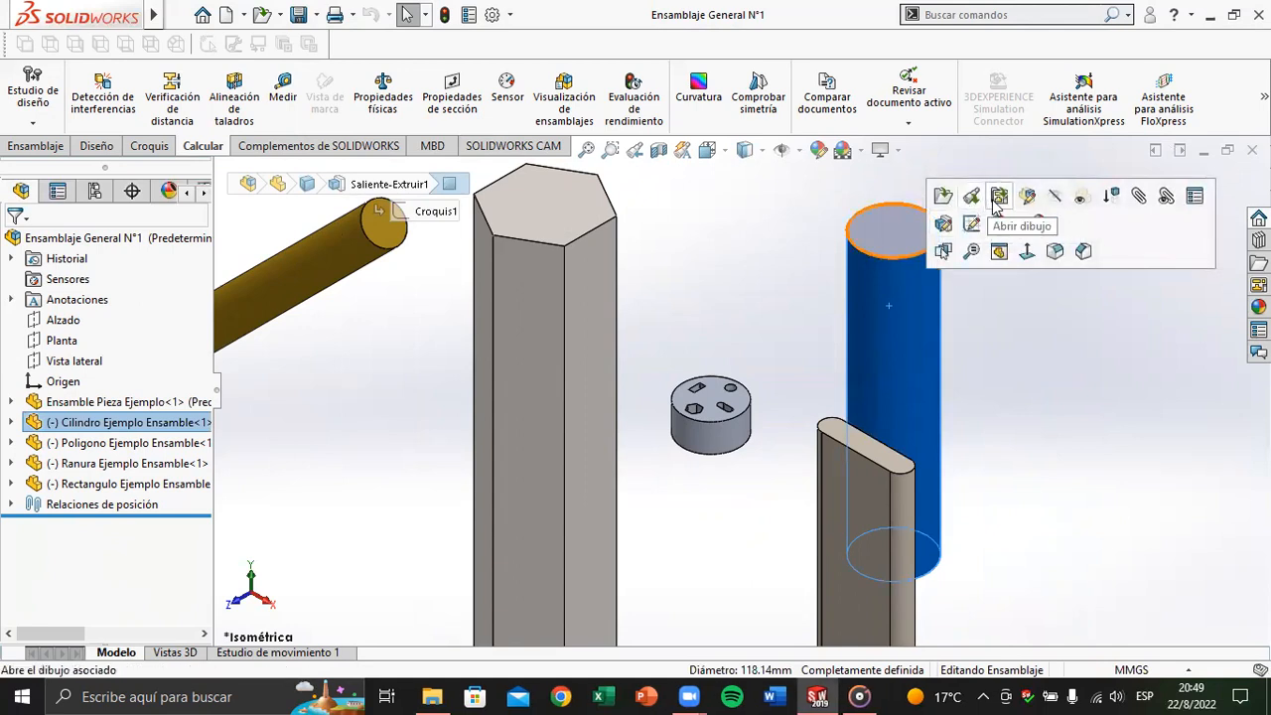
click(940, 201)
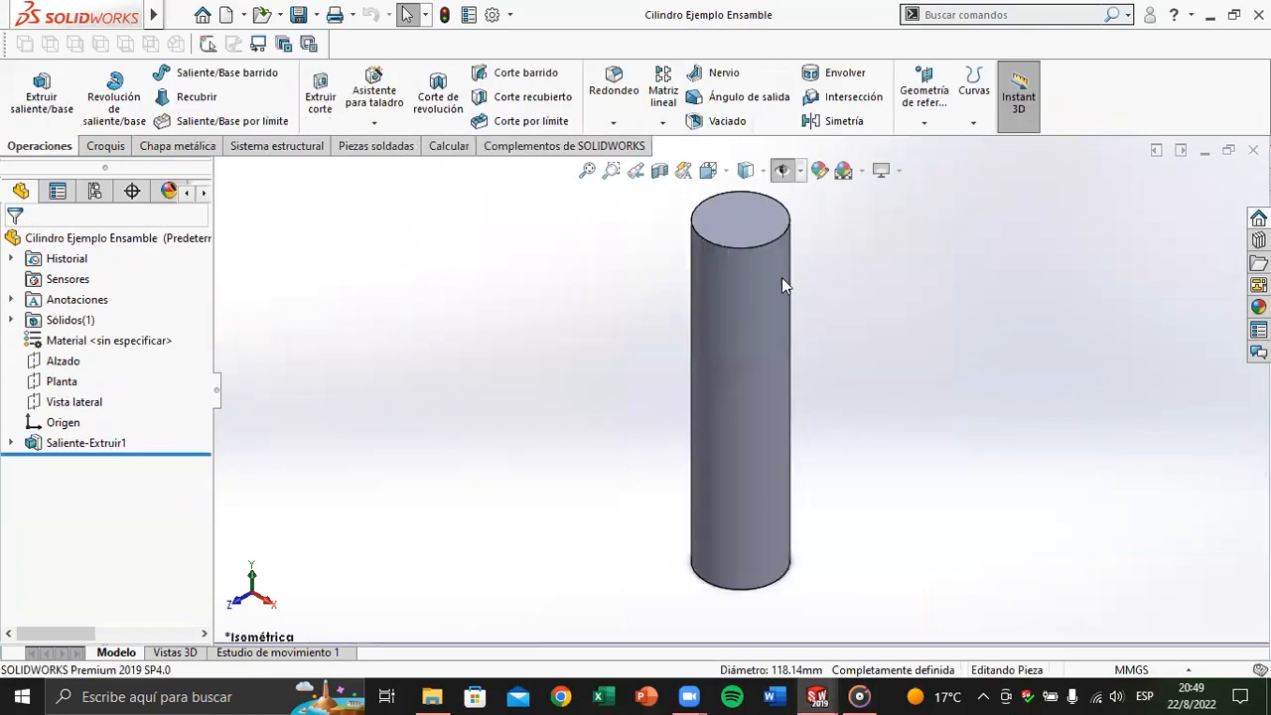
click(52, 444)
click(13, 444)
click(79, 465)
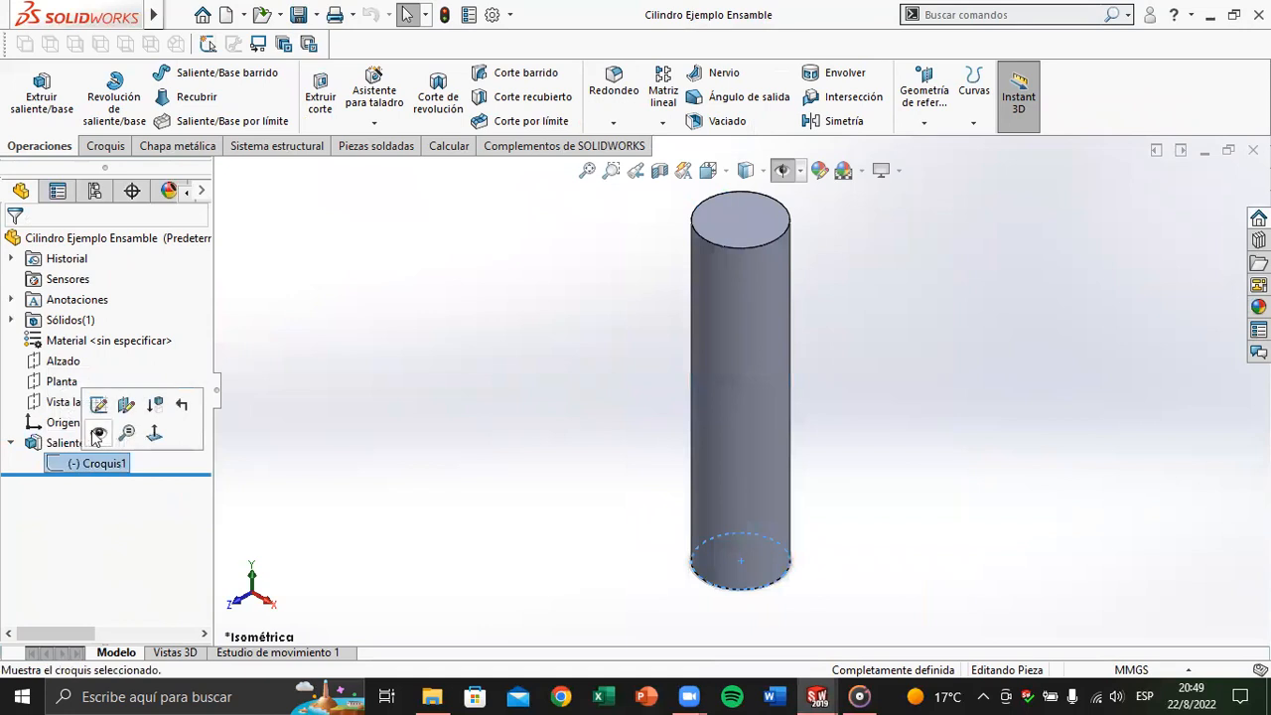
click(126, 405)
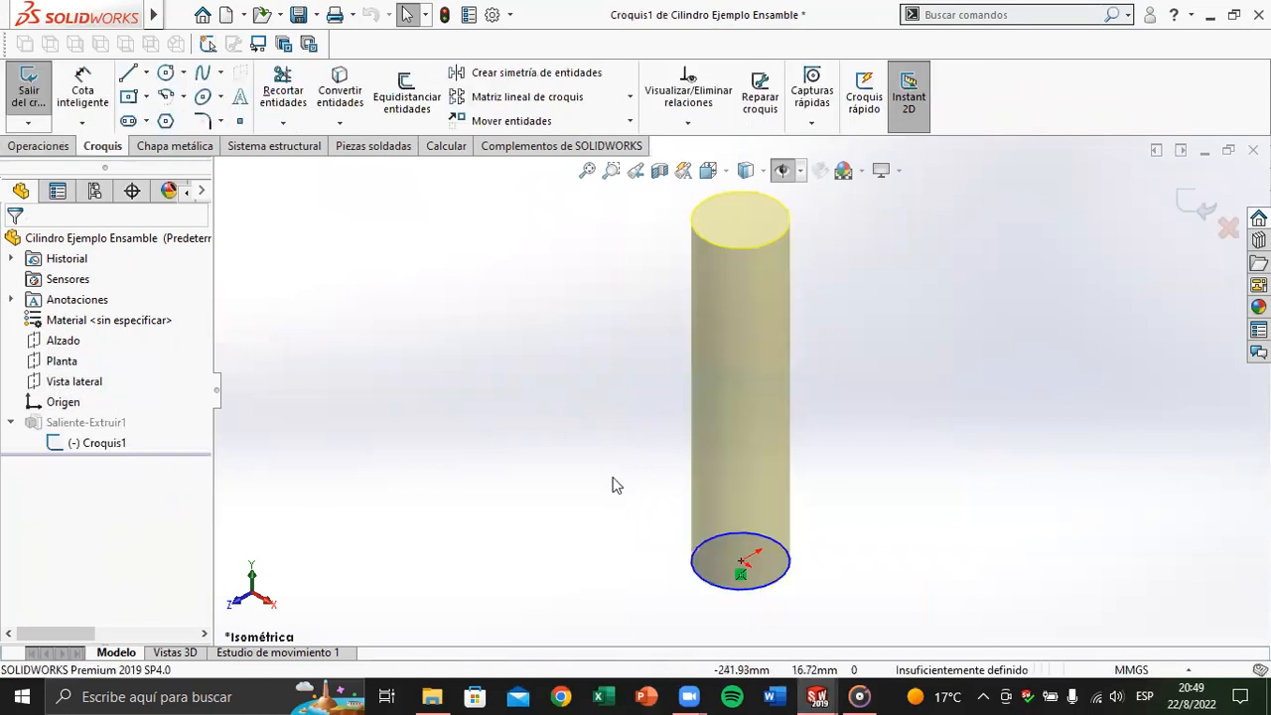
Step: Dimension the cylinder's base circle with a diameter of 15 mm and exit the sketch
scroll(720, 554, up, 2)
click(82, 89)
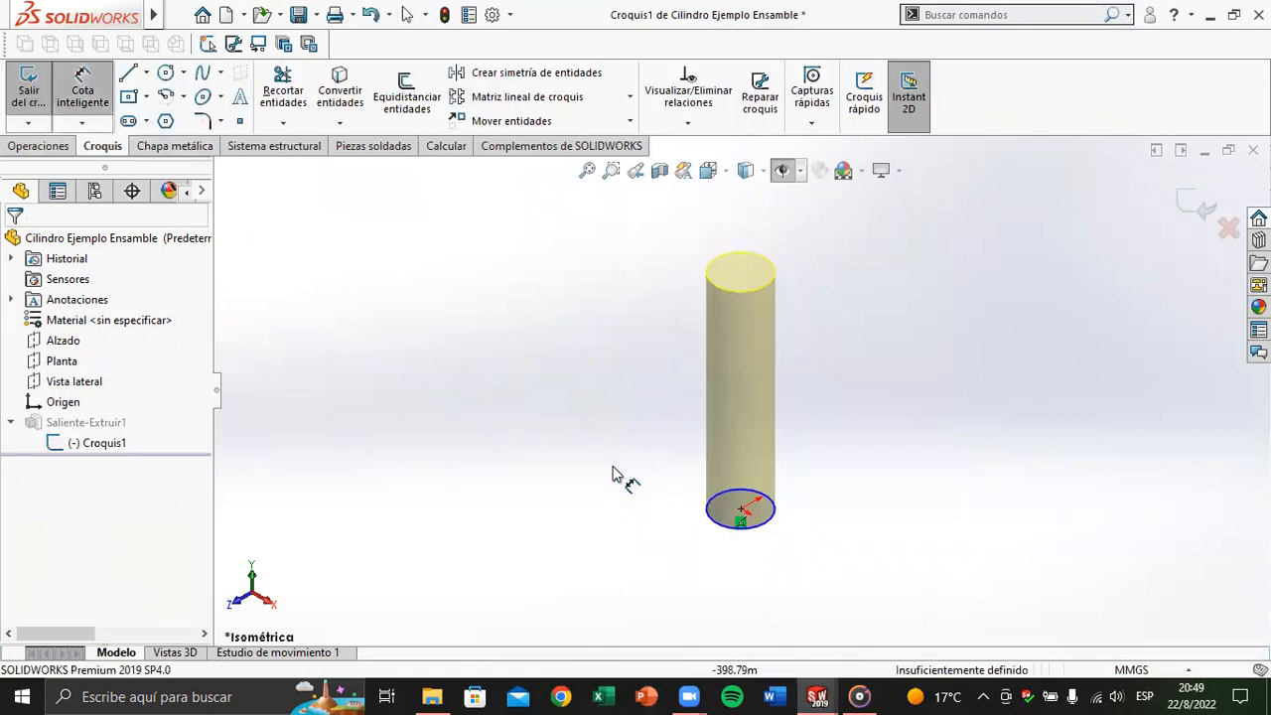
click(719, 528)
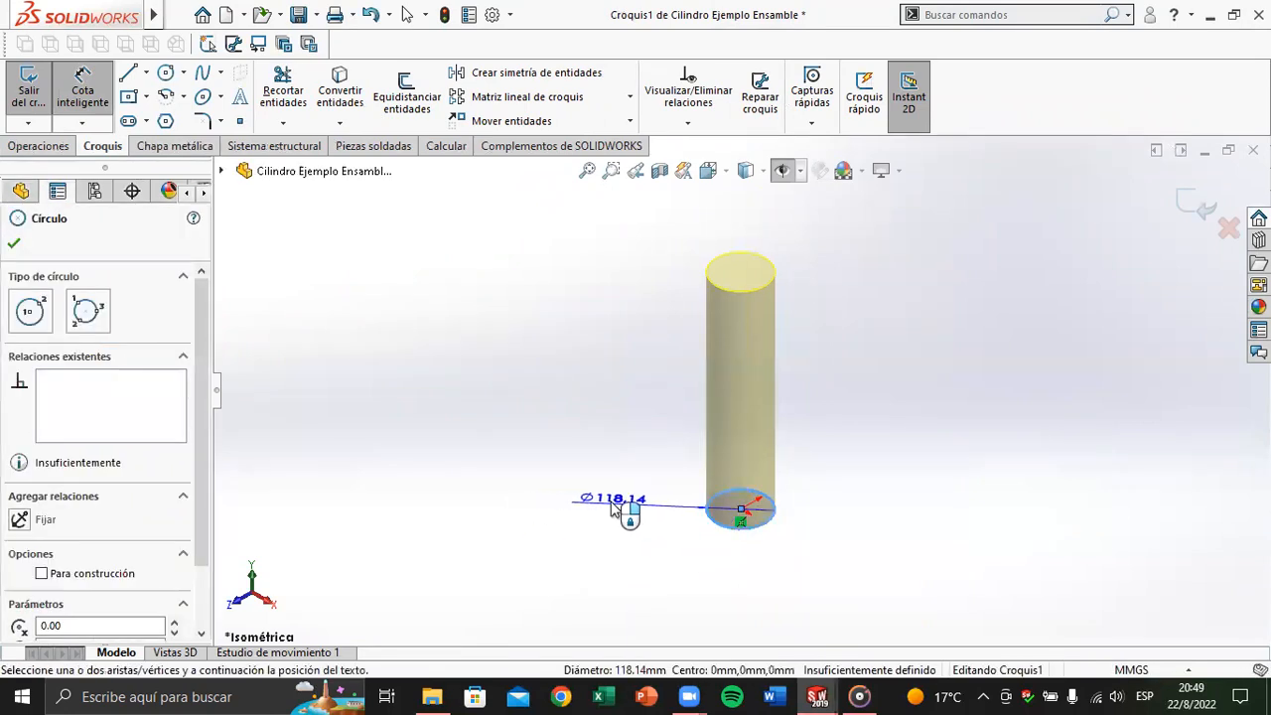
click(612, 506)
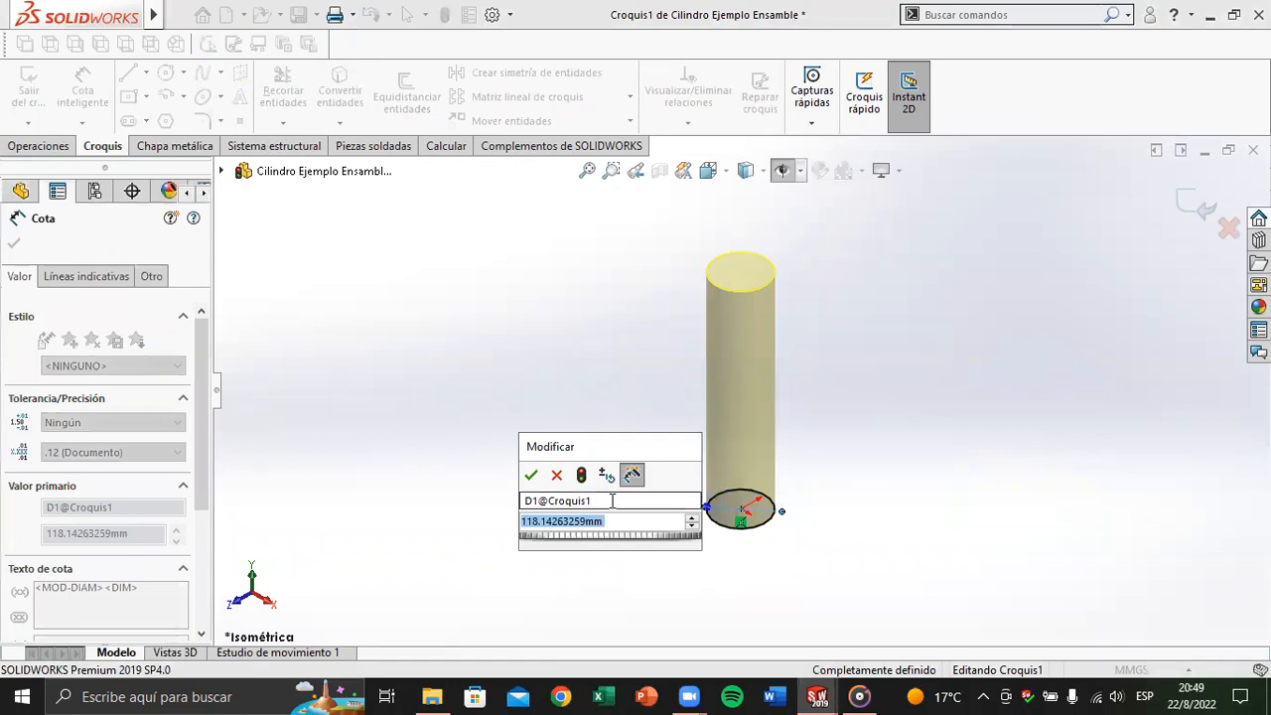
text(15.00mm)
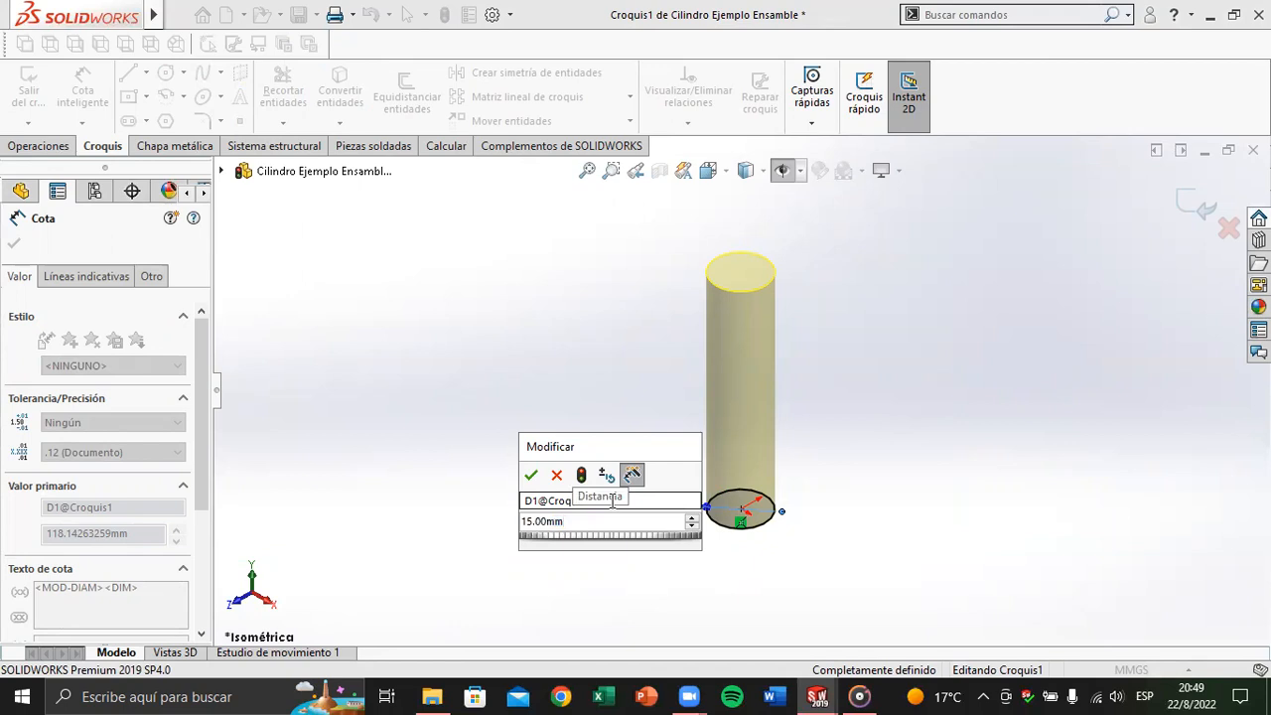
click(537, 475)
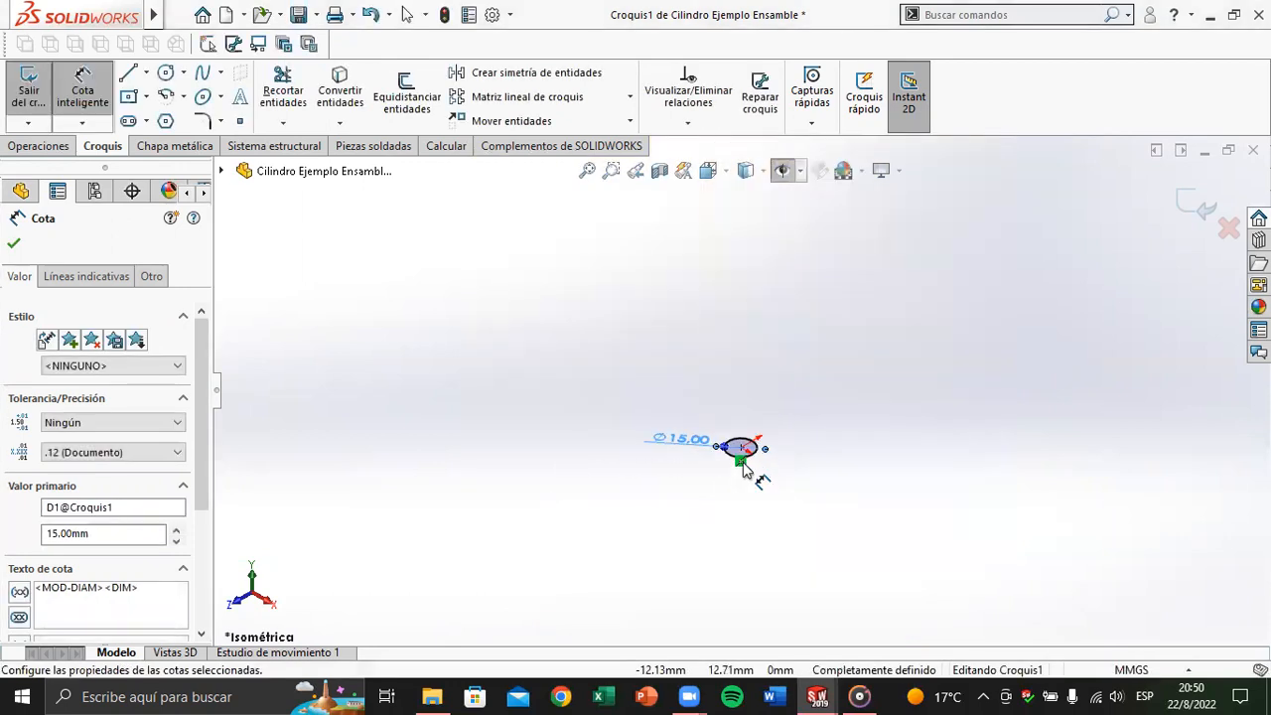
click(13, 244)
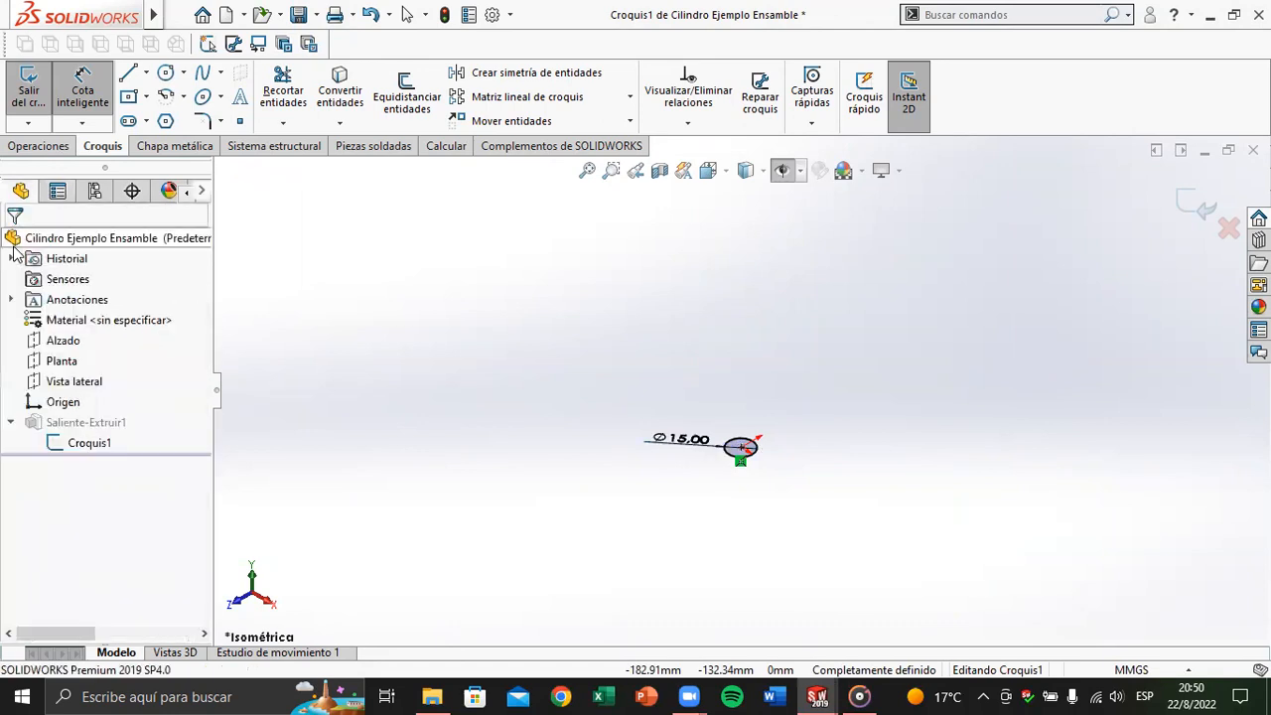
click(1196, 206)
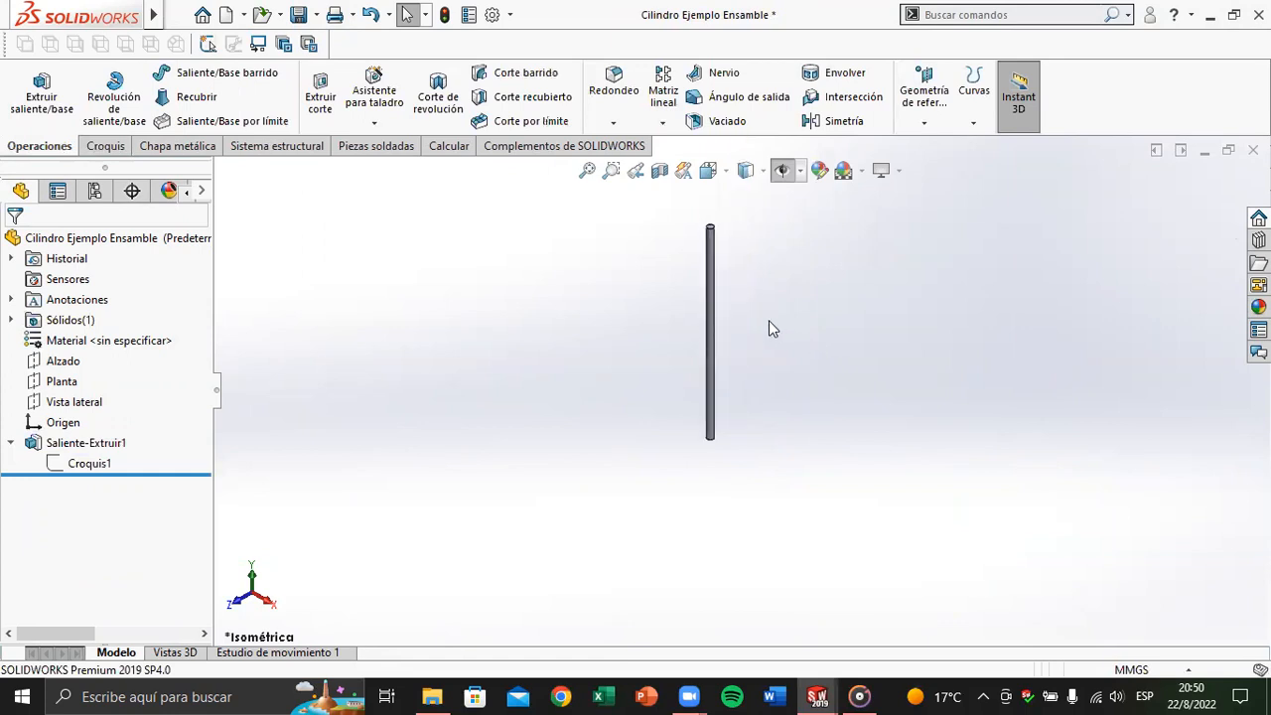
Step: Assign the Caucho material to the cylinder, and save and close the part to return to the assembly
right_click(100, 346)
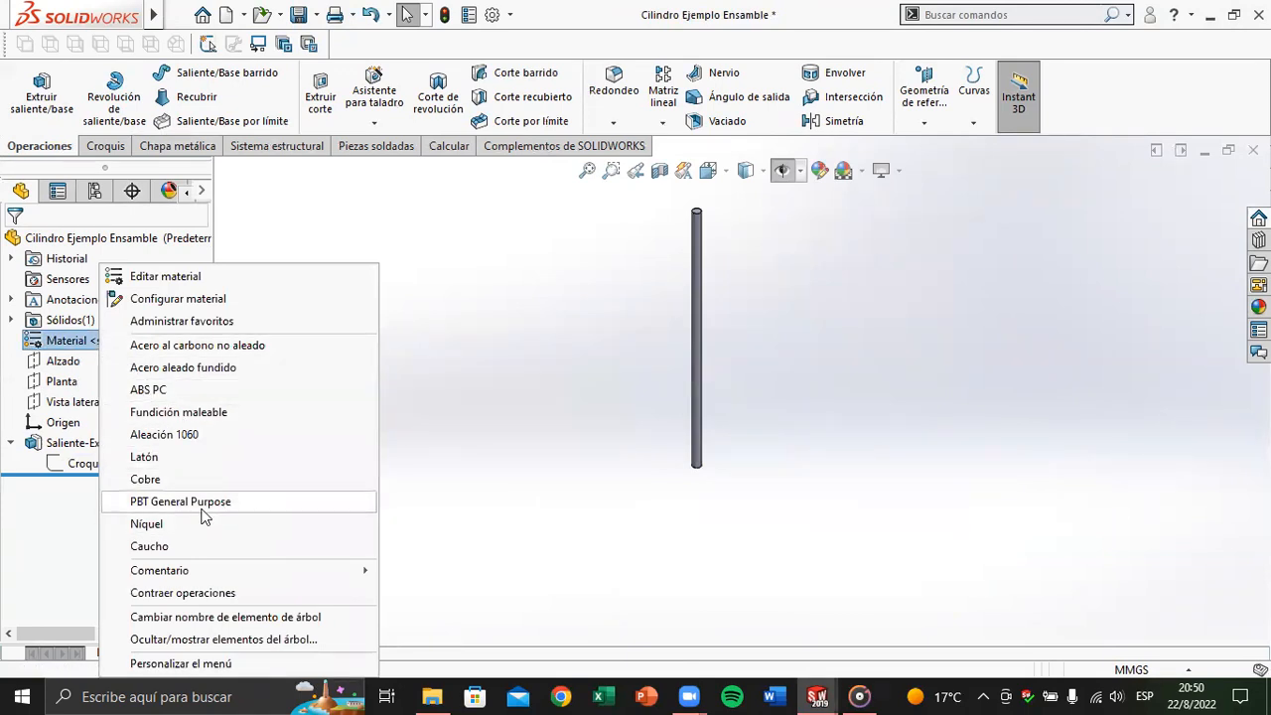
click(262, 544)
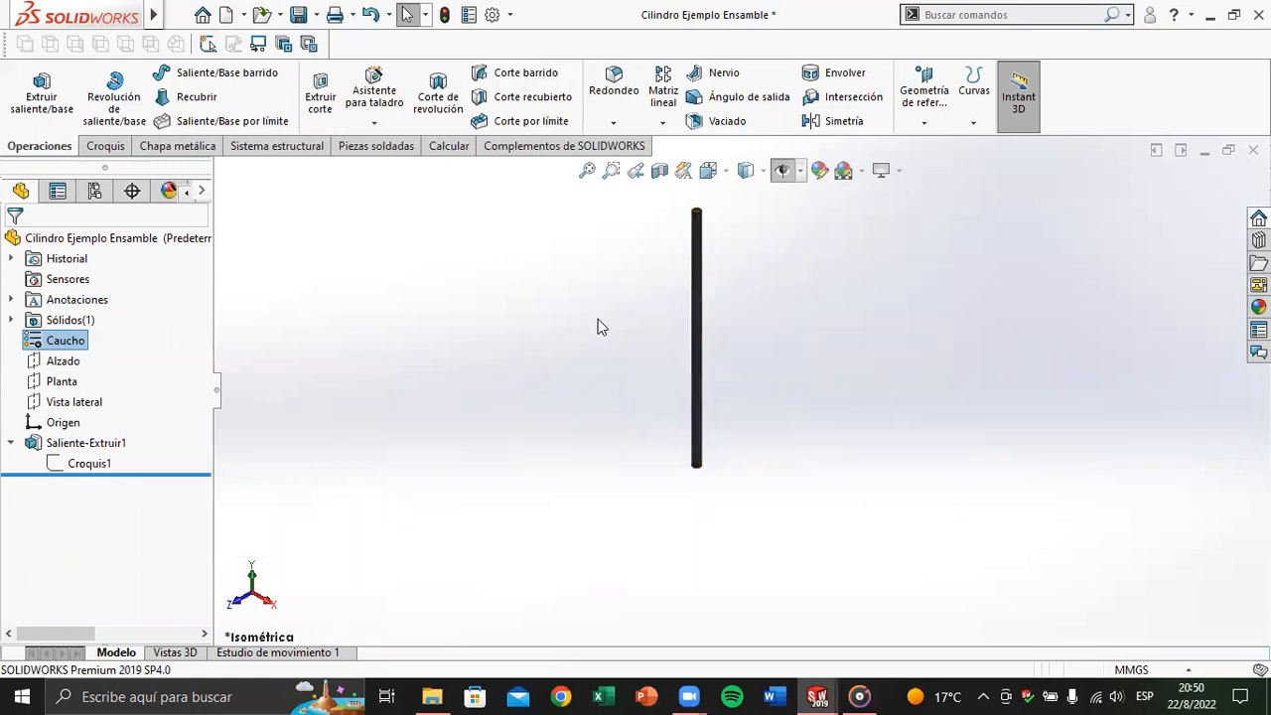
key(ctrl+s)
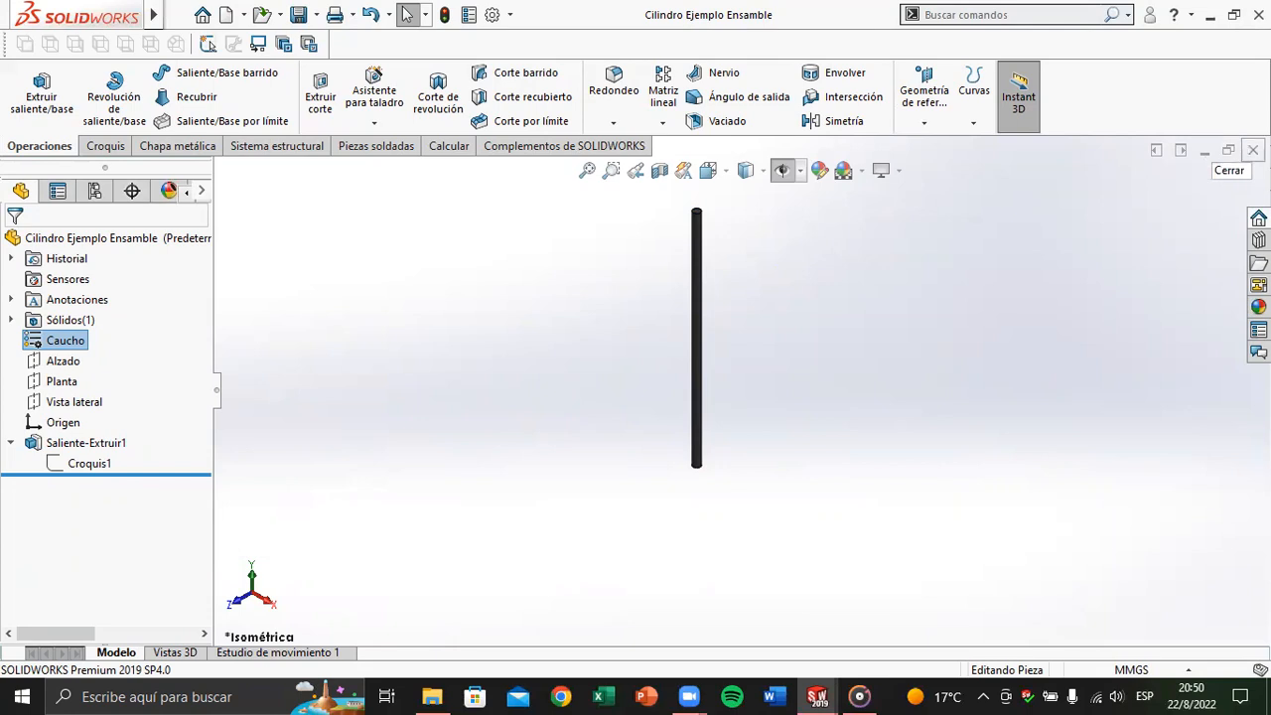
click(1253, 150)
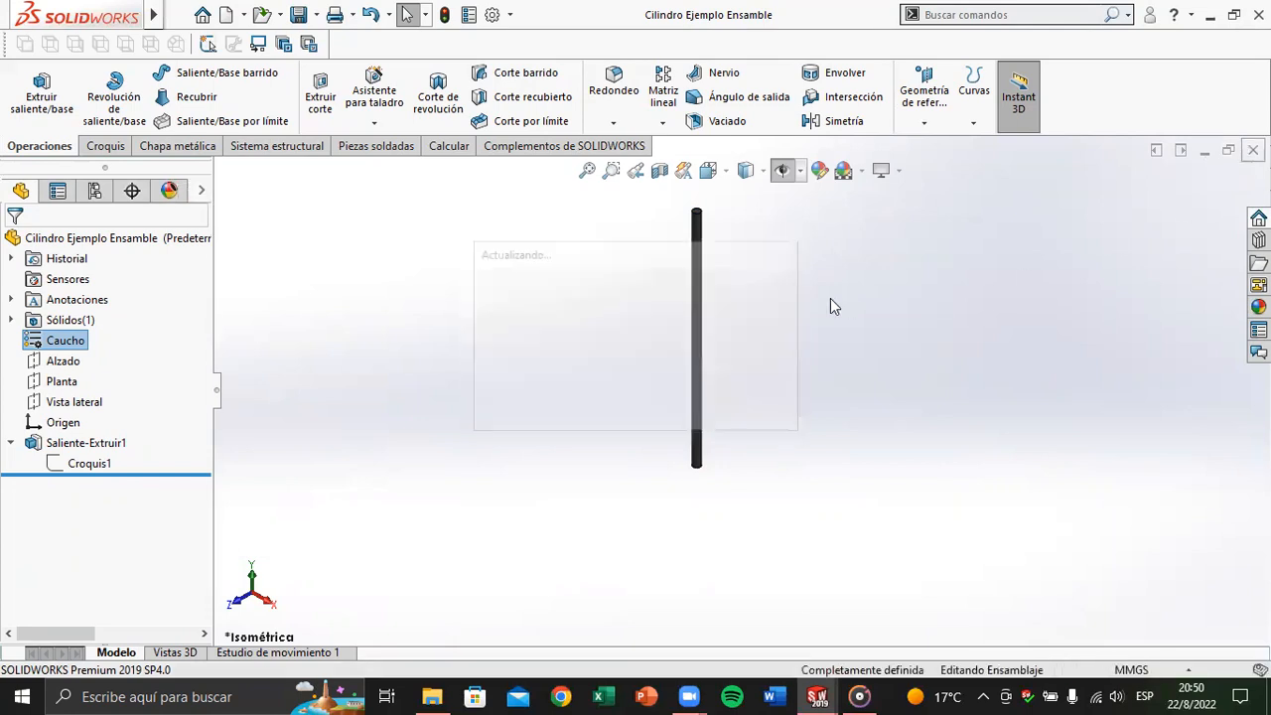
Step: Compare the diameters of the resized cylinder and the disc's round hole in the assembly
middle_drag(647, 364, 842, 331)
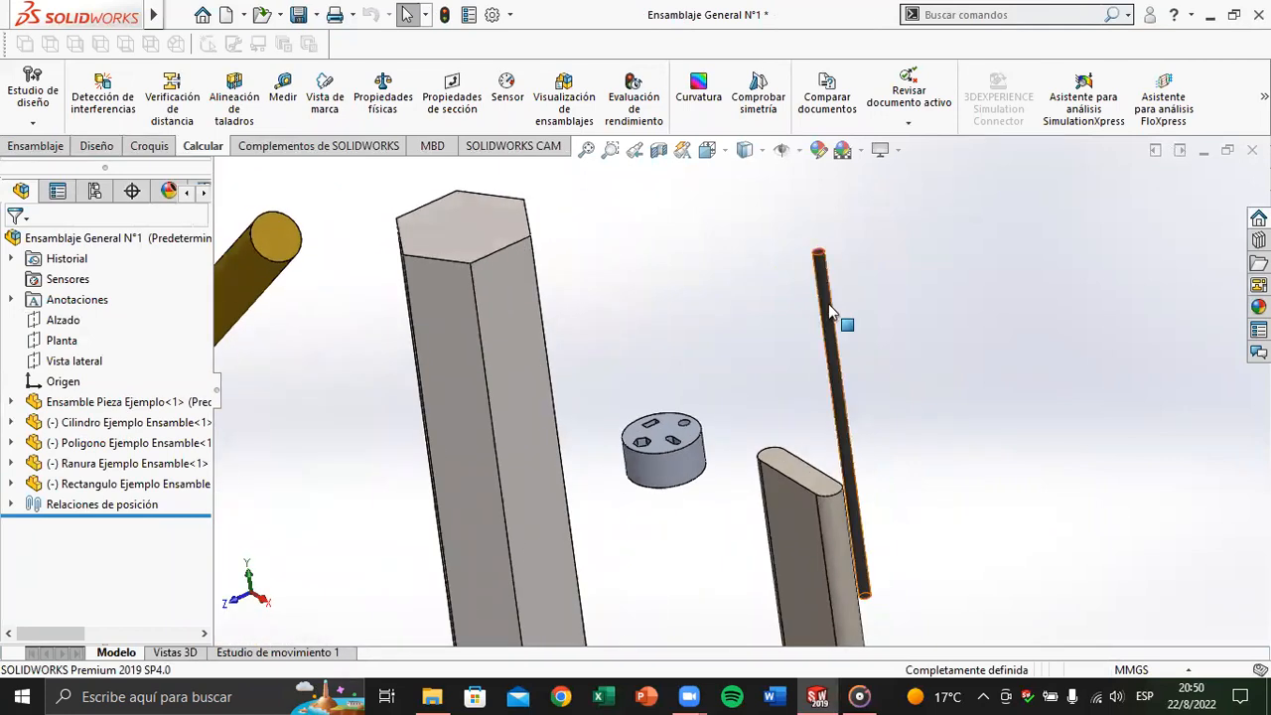
click(839, 333)
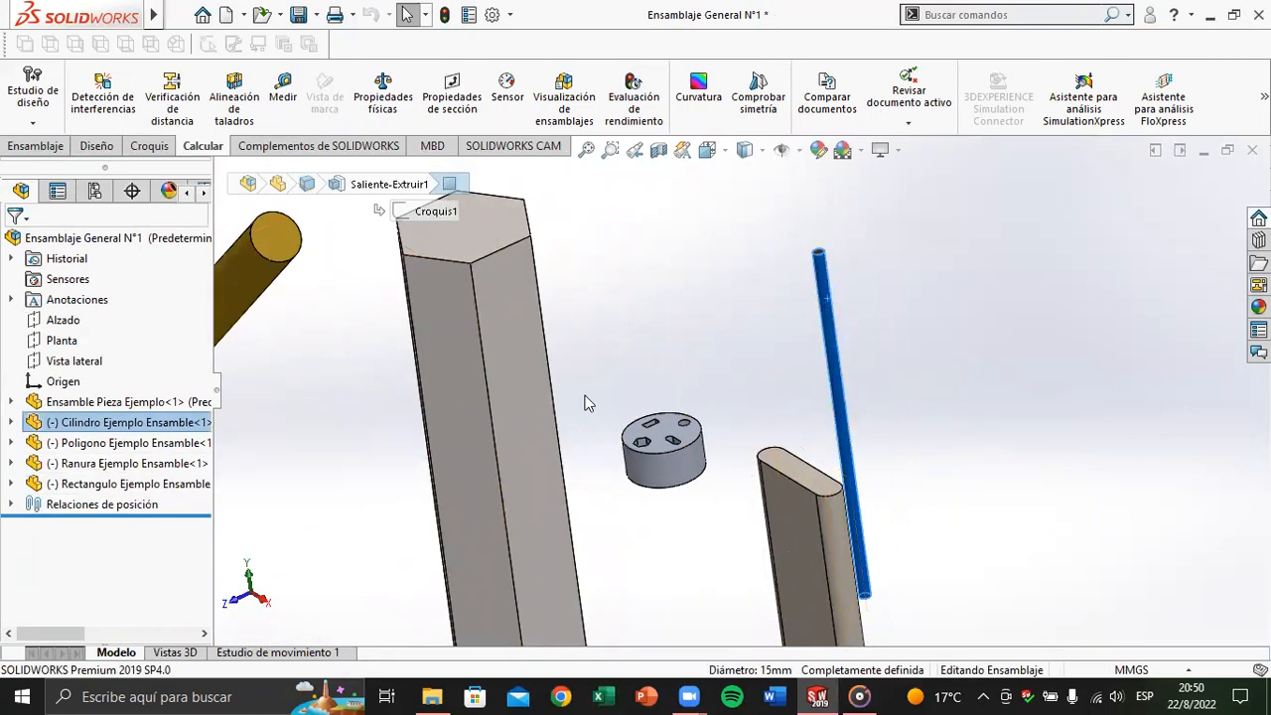
click(851, 340)
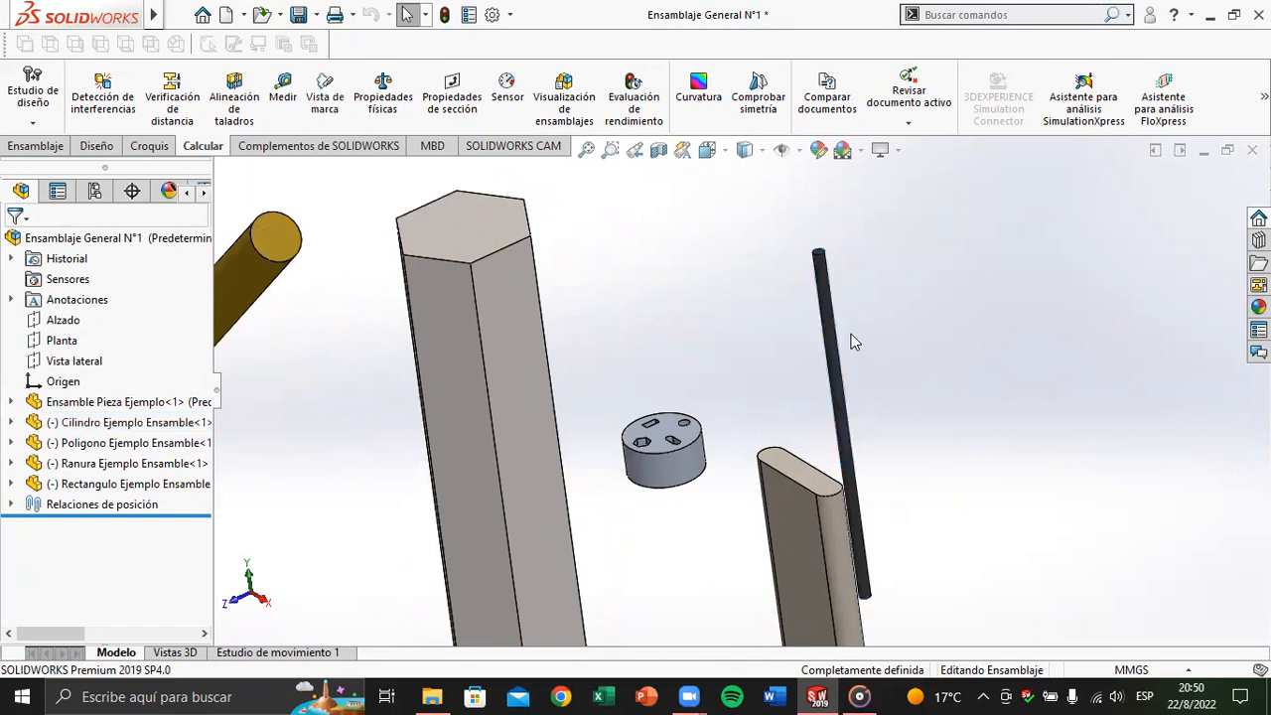
scroll(695, 422, down, 5)
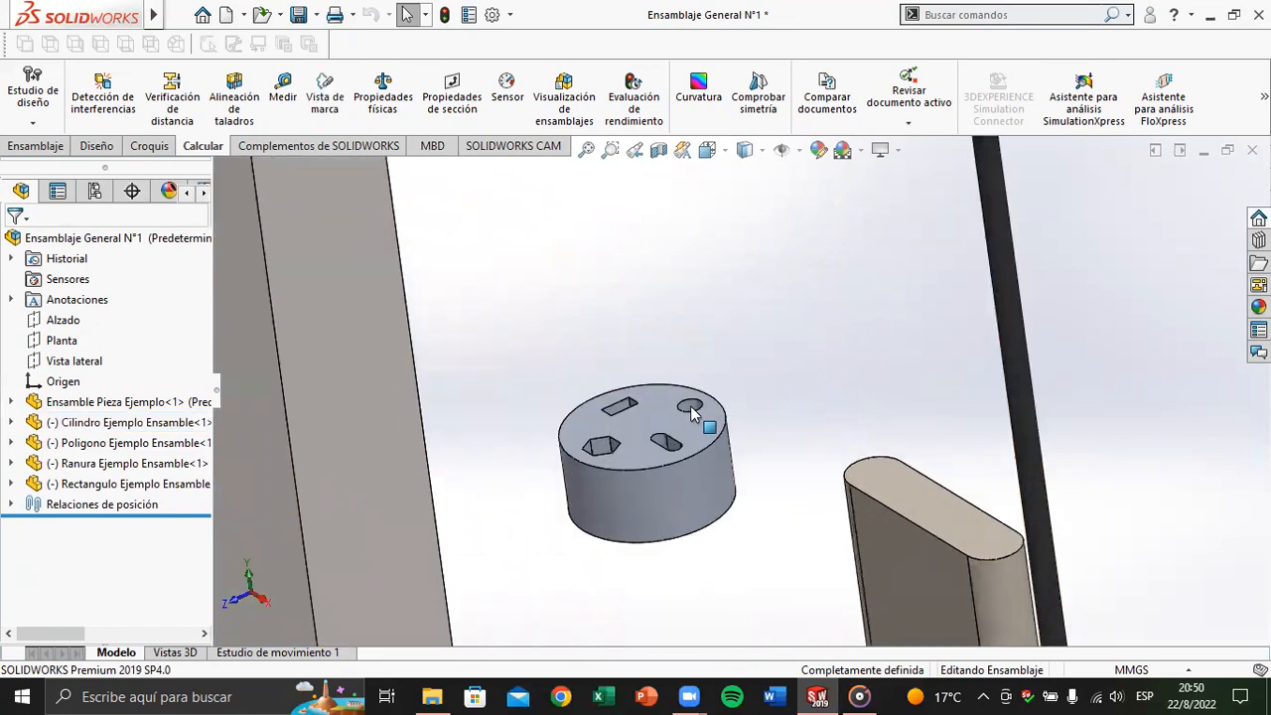
click(696, 410)
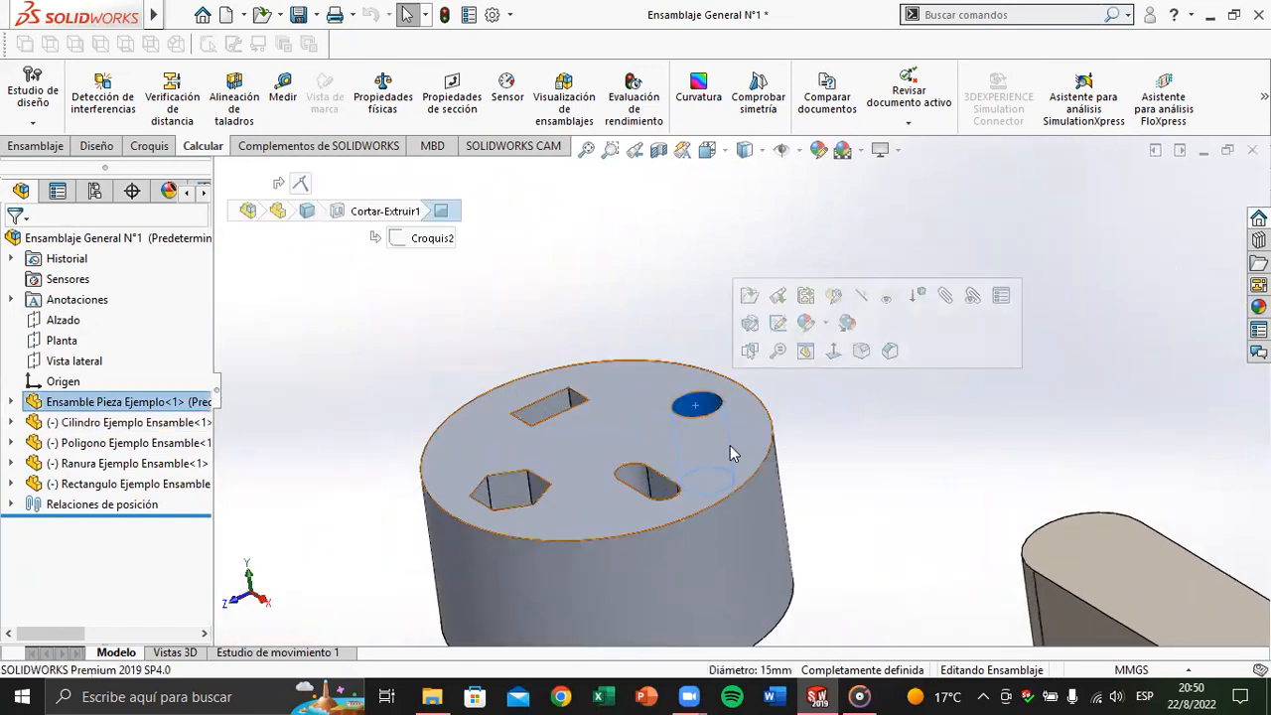
scroll(835, 458, up, 2)
scroll(835, 459, up, 3)
click(830, 366)
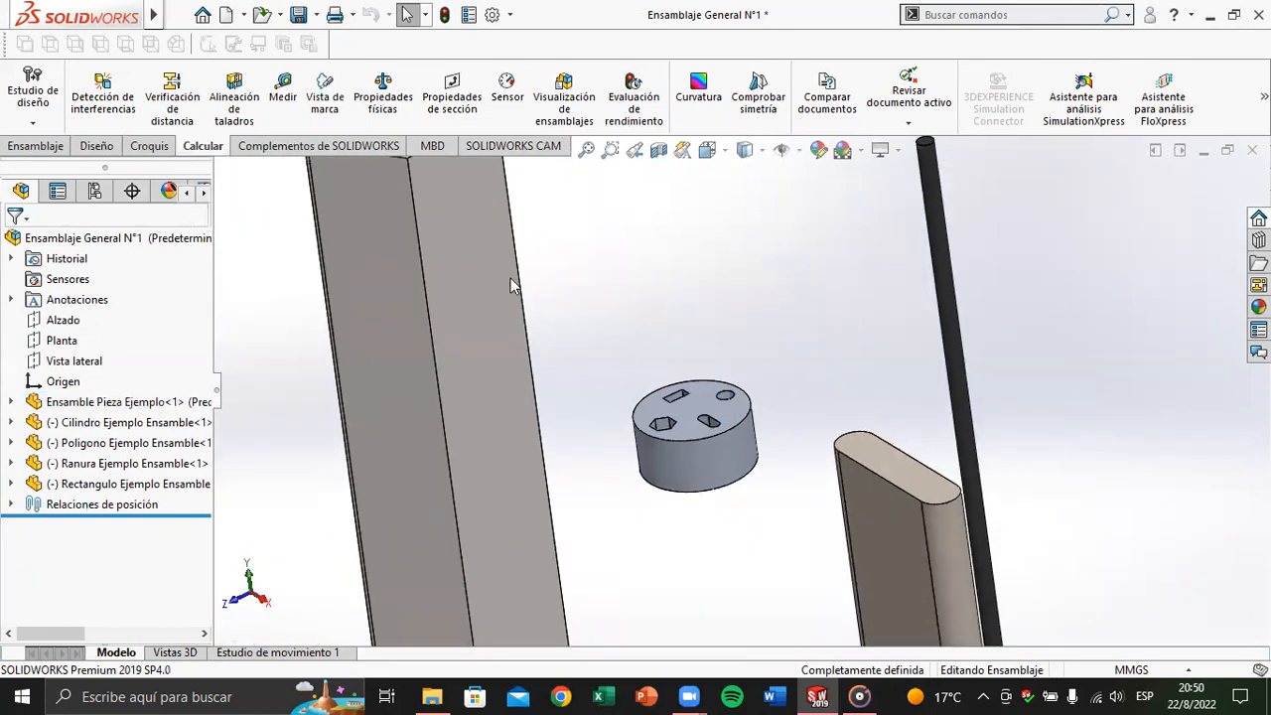
Step: Add a concentric mate between the inner wall of the disc's round hole and the outer face of the thin black cylinder
click(60, 147)
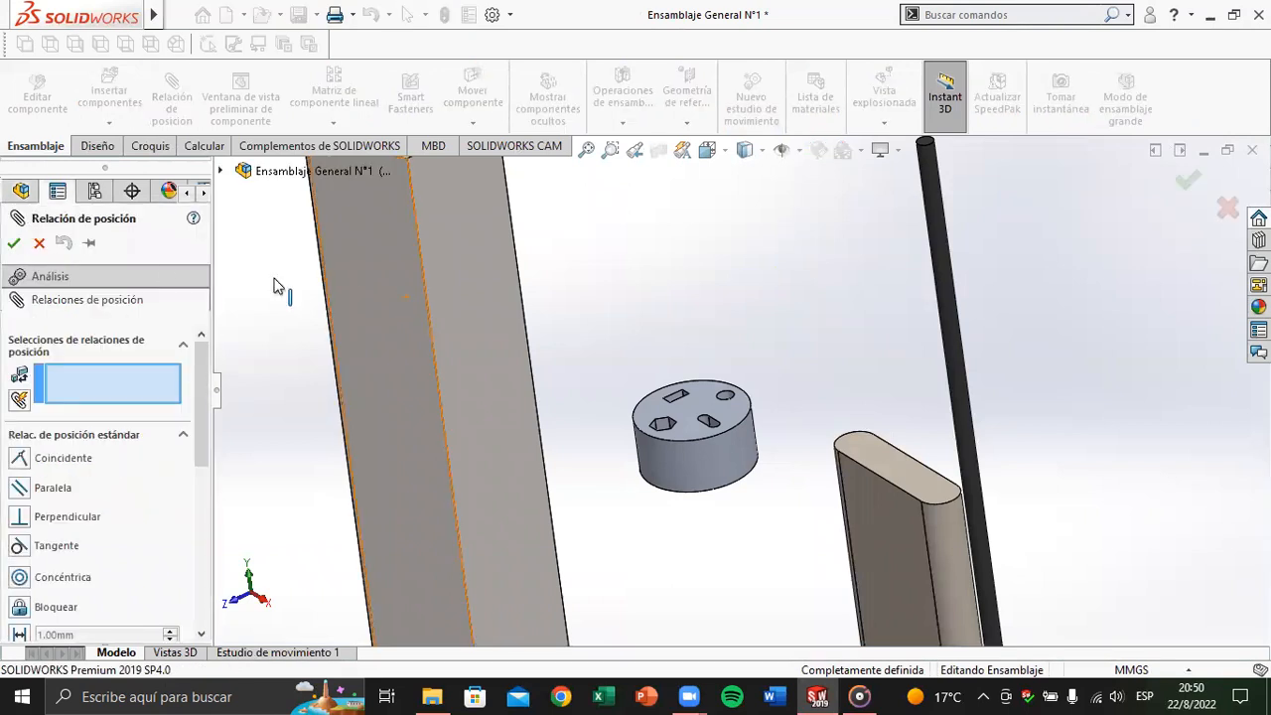
scroll(560, 264, up, 3)
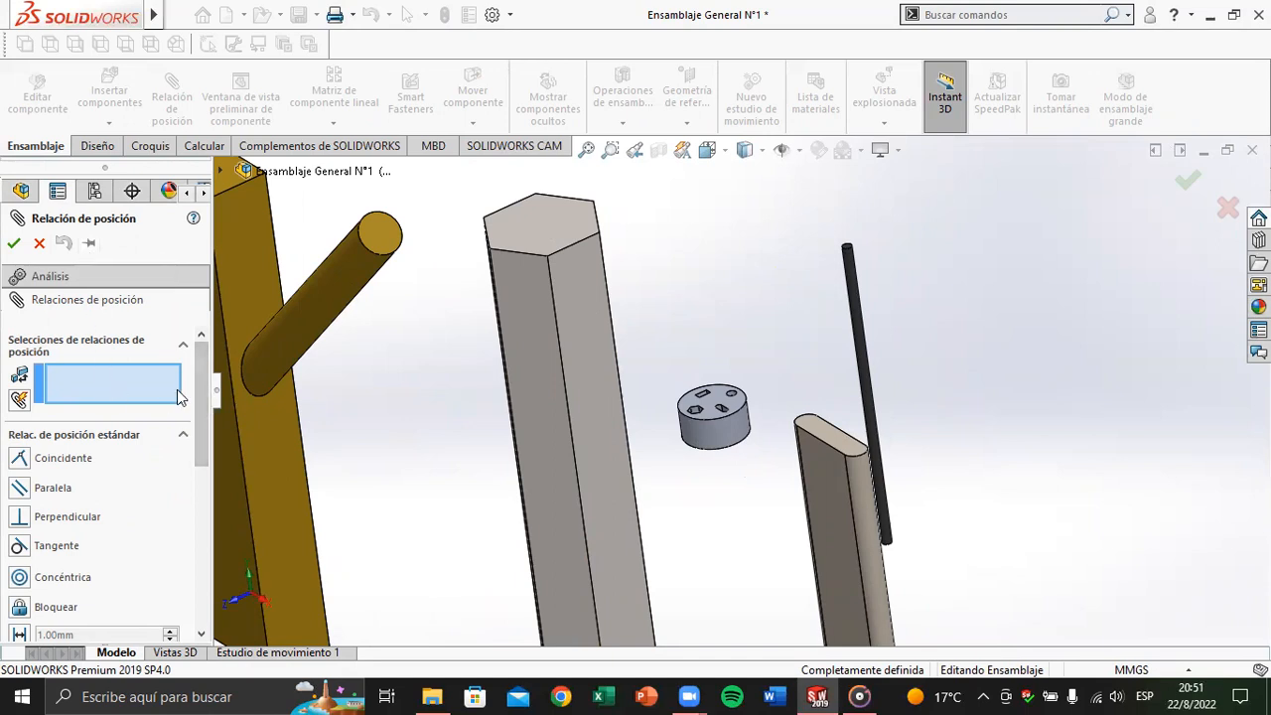
scroll(809, 386, down, 2)
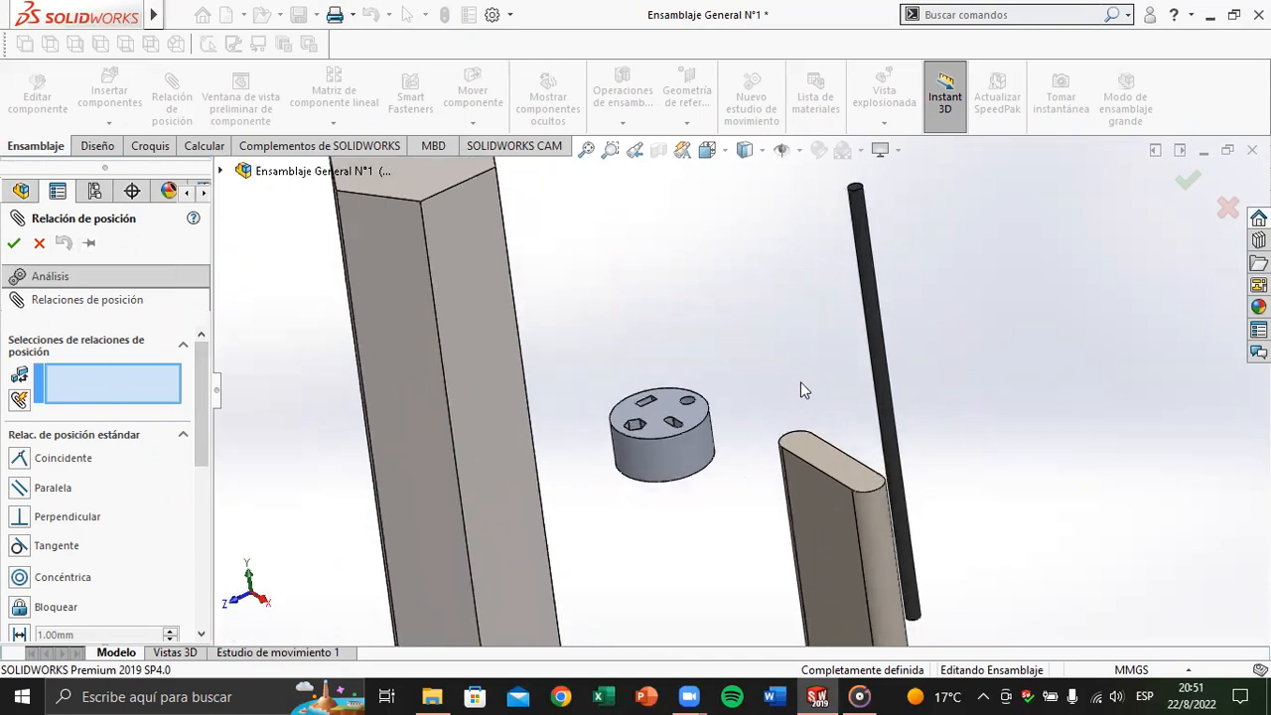
scroll(715, 396, down, 6)
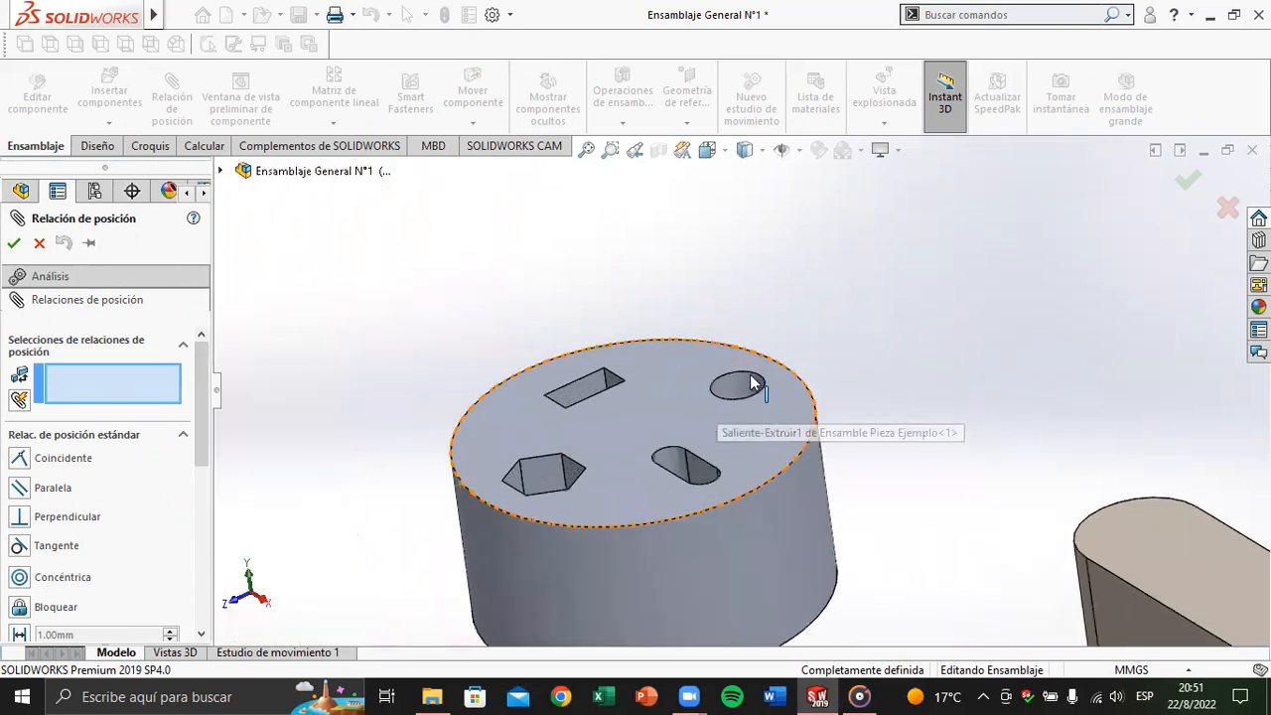
middle_drag(758, 438, 741, 483)
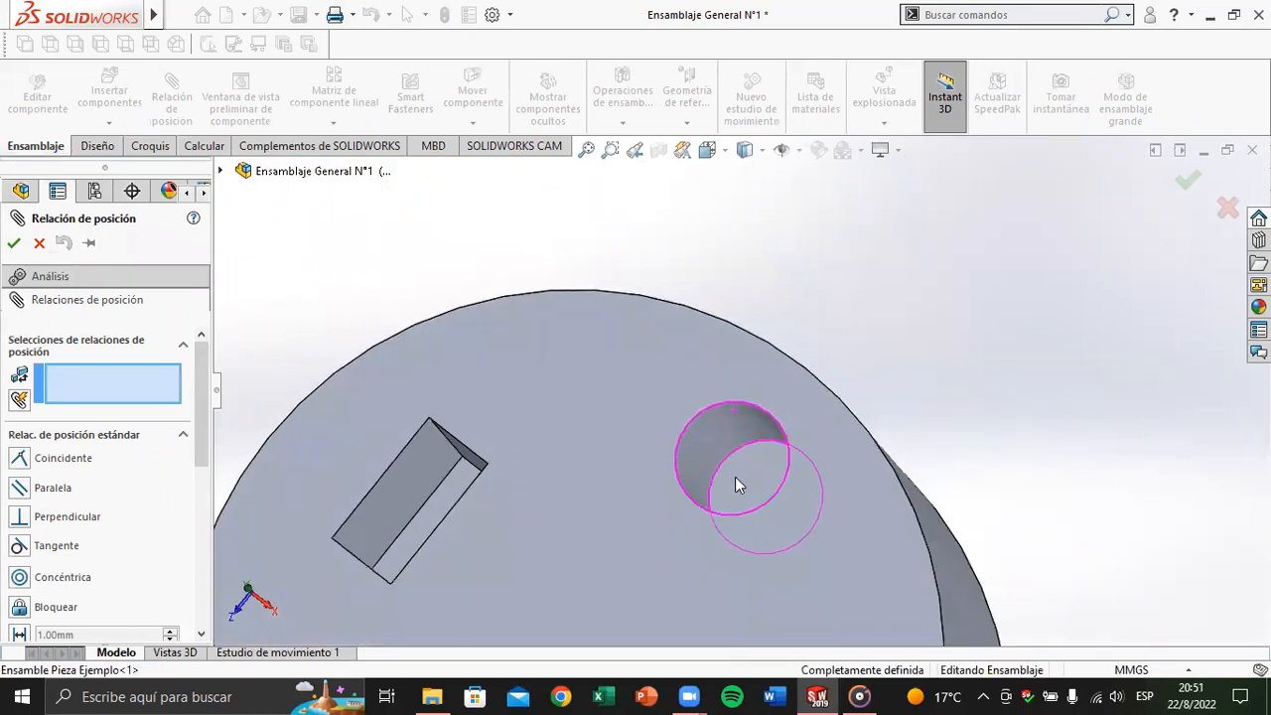
scroll(696, 472, up, 8)
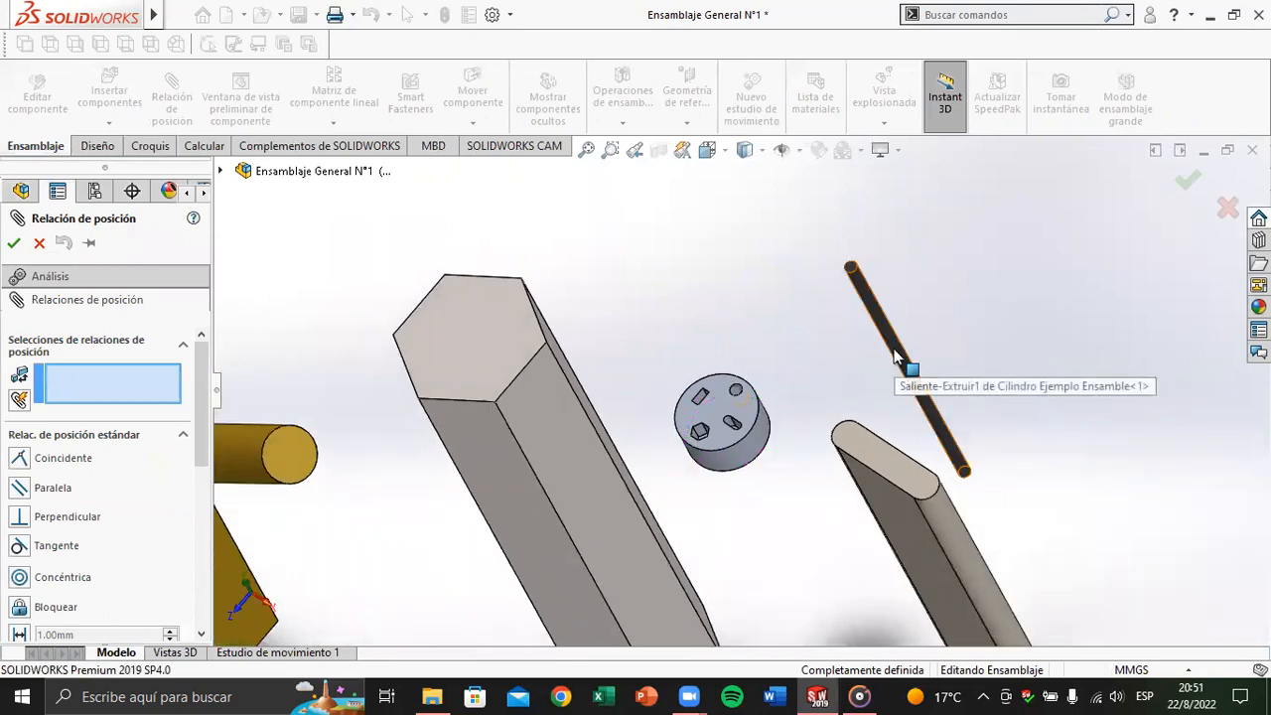
click(42, 584)
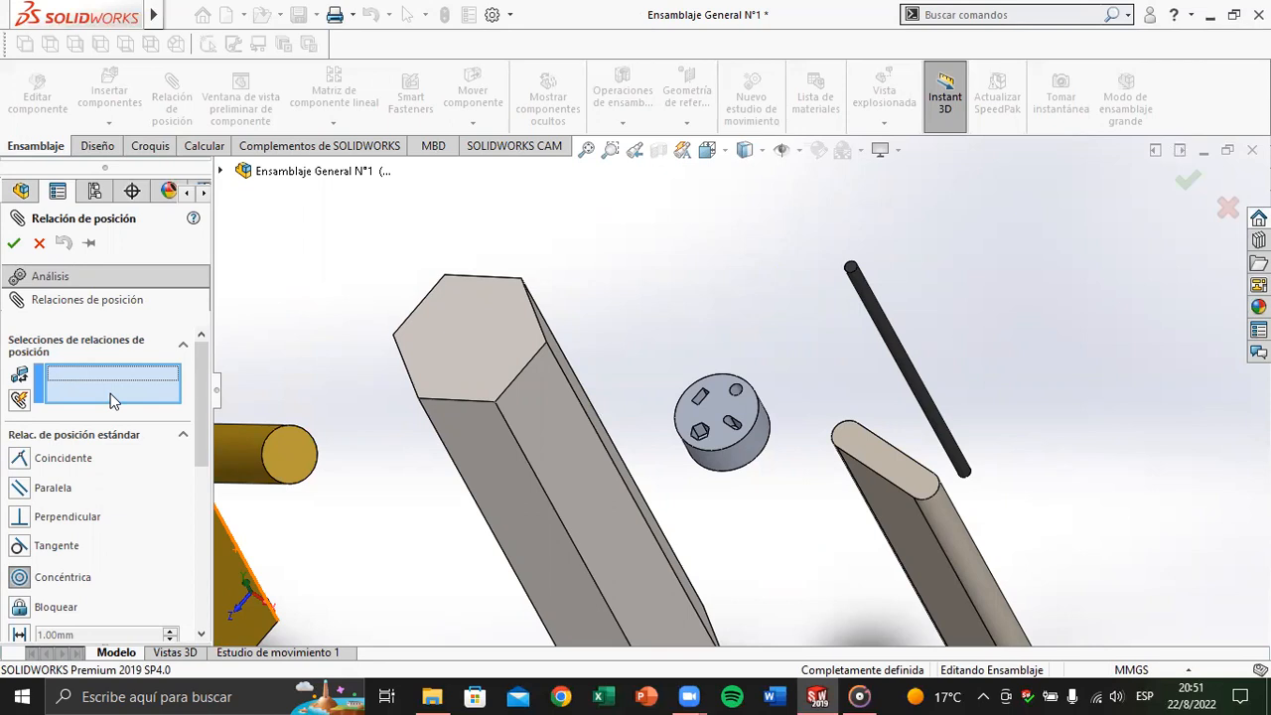
scroll(715, 391, down, 4)
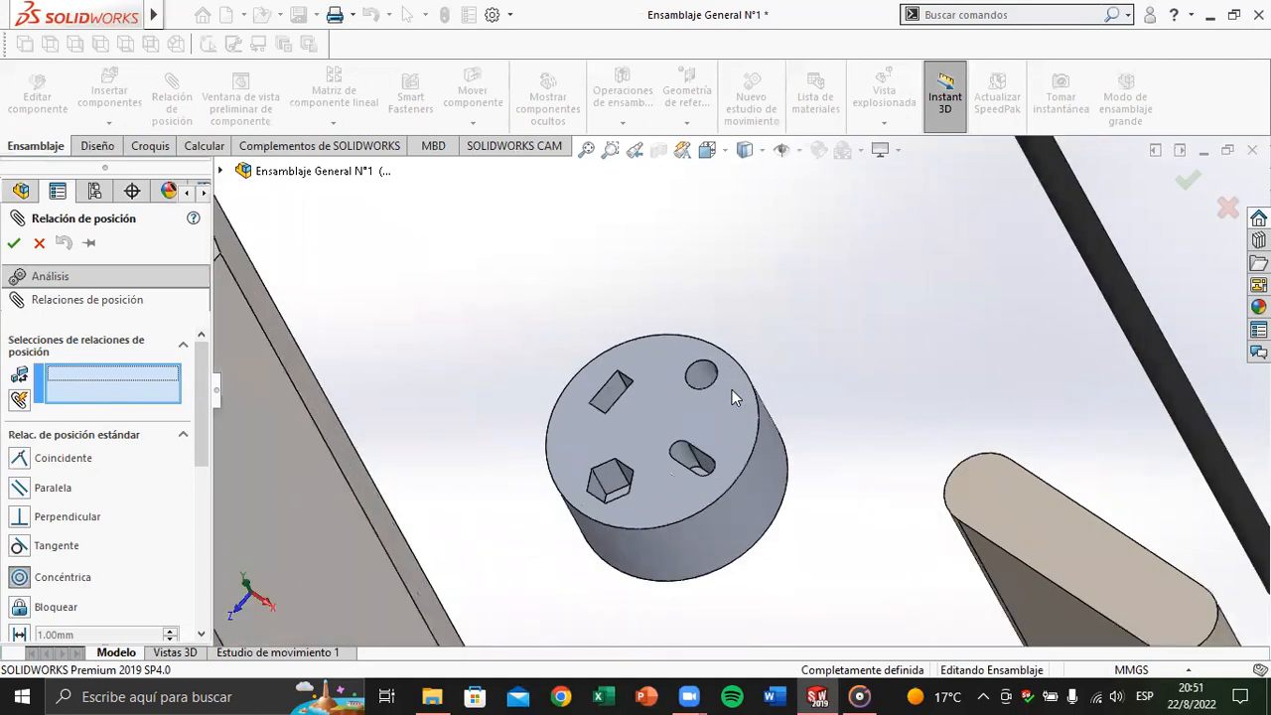
scroll(701, 383, down, 3)
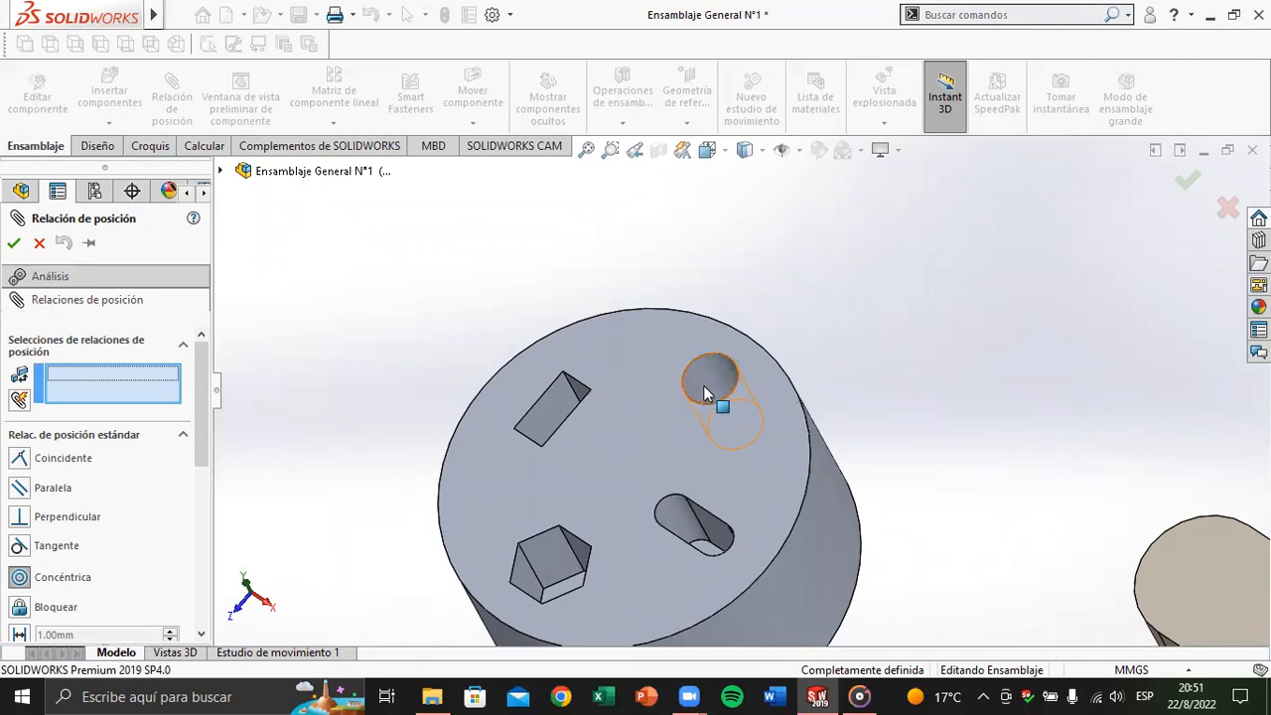
click(703, 387)
scroll(870, 438, up, 5)
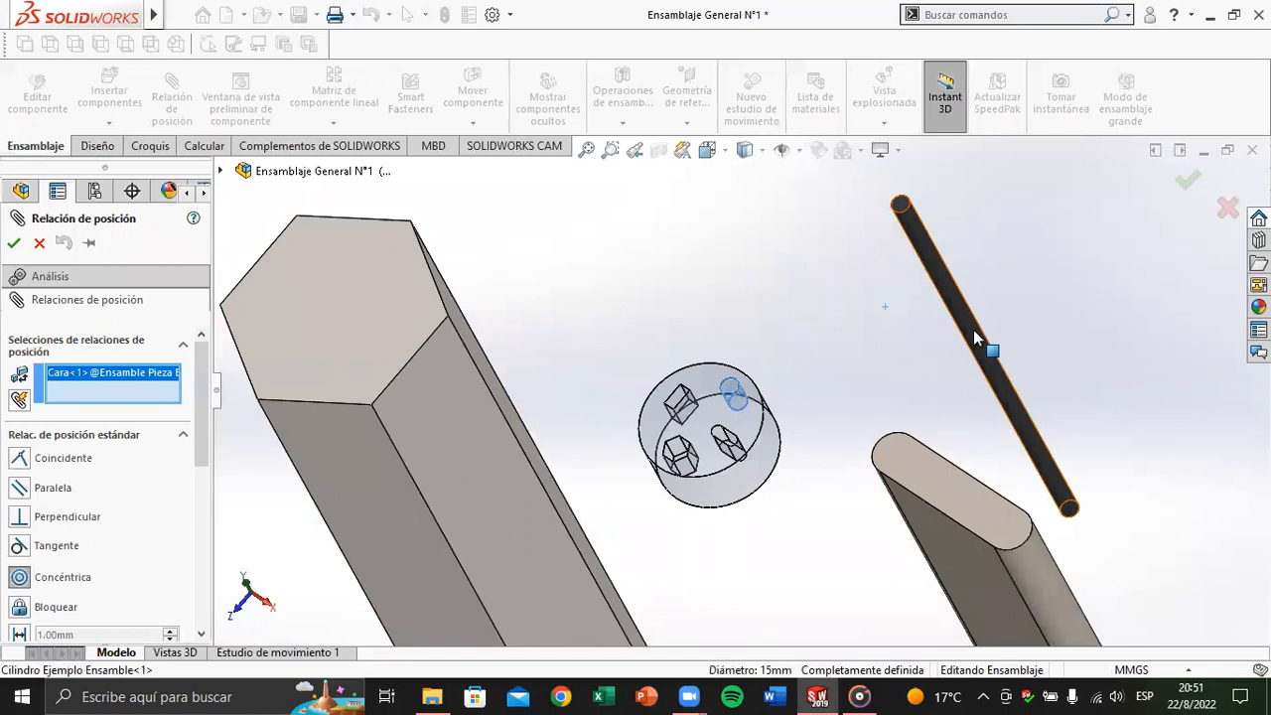
click(973, 330)
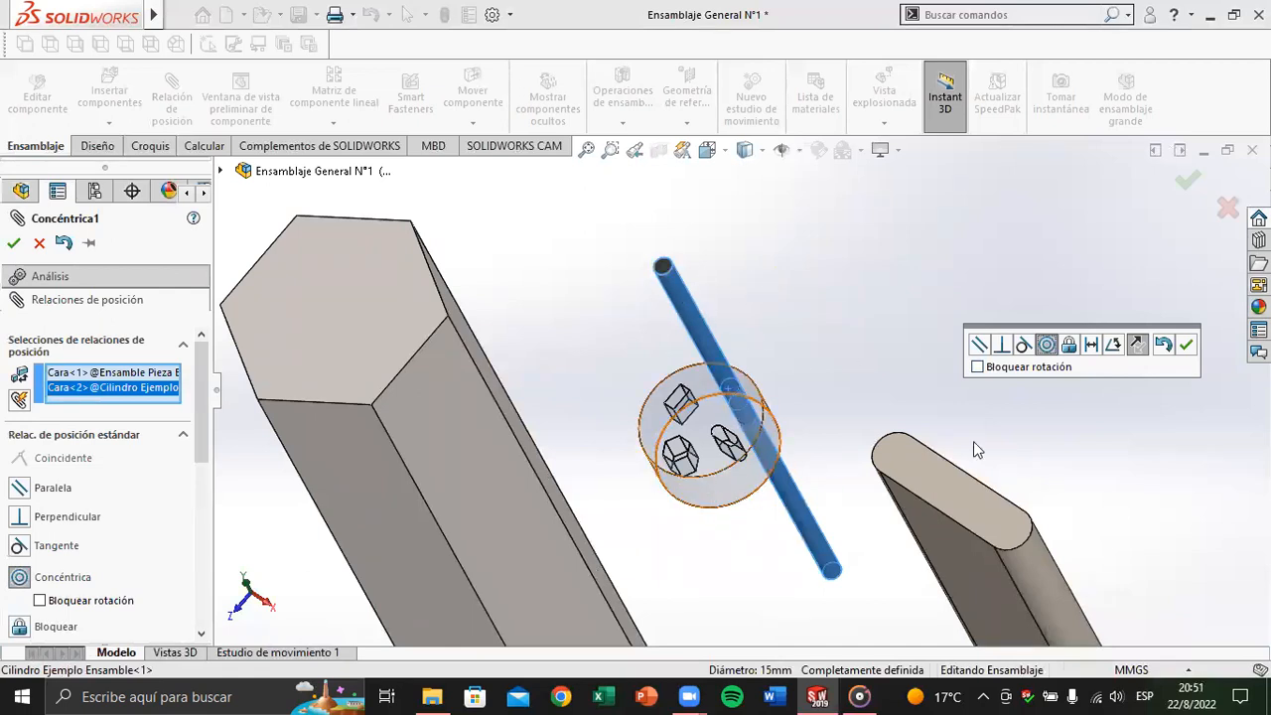
click(1187, 345)
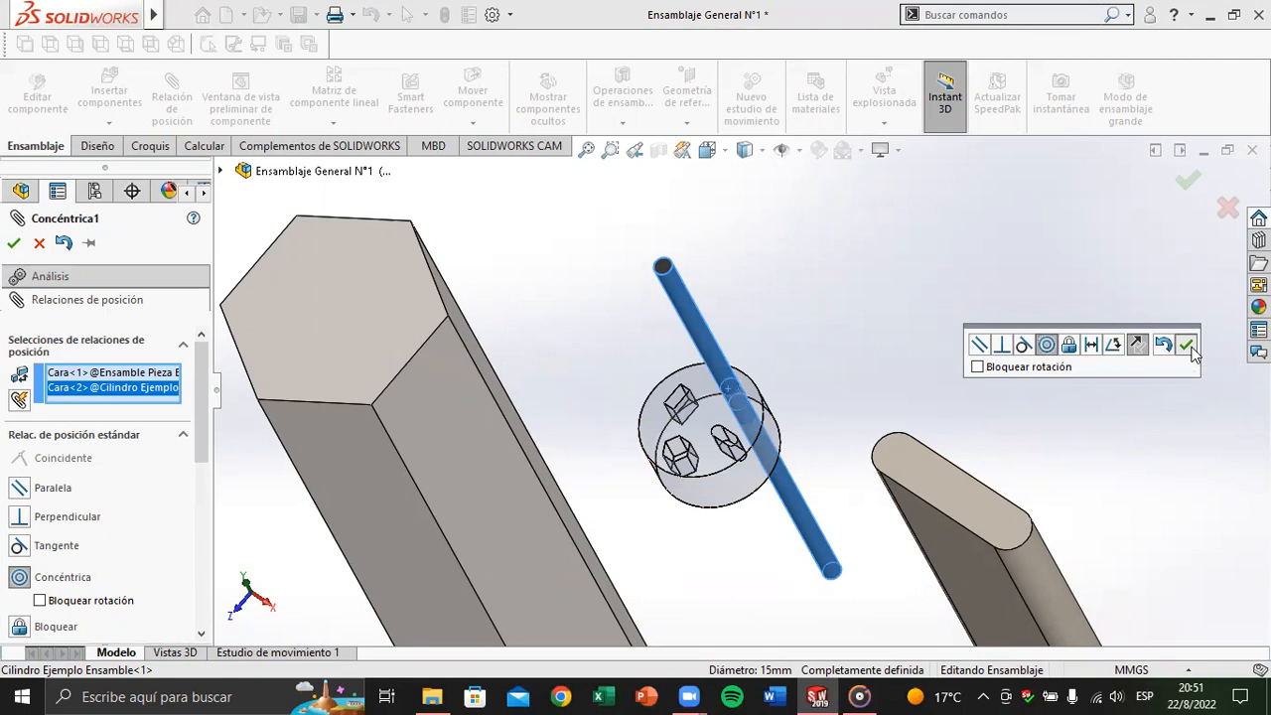
click(38, 244)
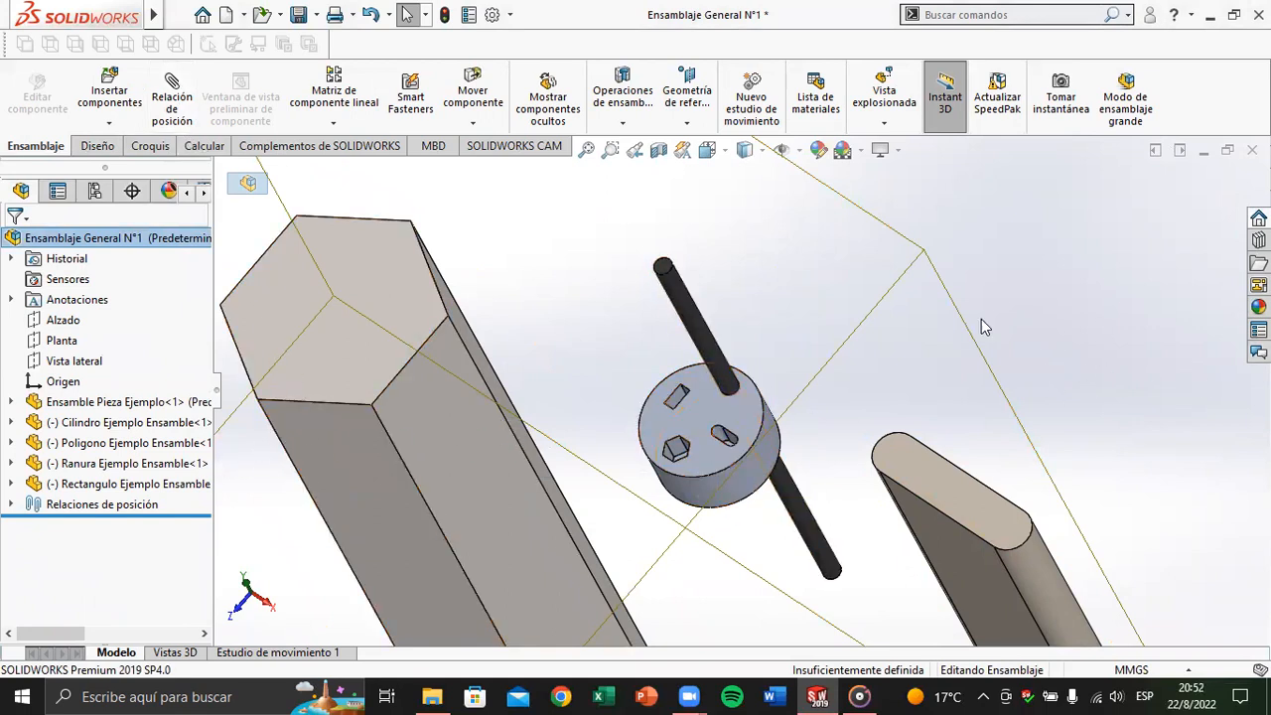
Step: Examine the mates attached to the disc component, including its coincident mate with the assembly origin
click(722, 415)
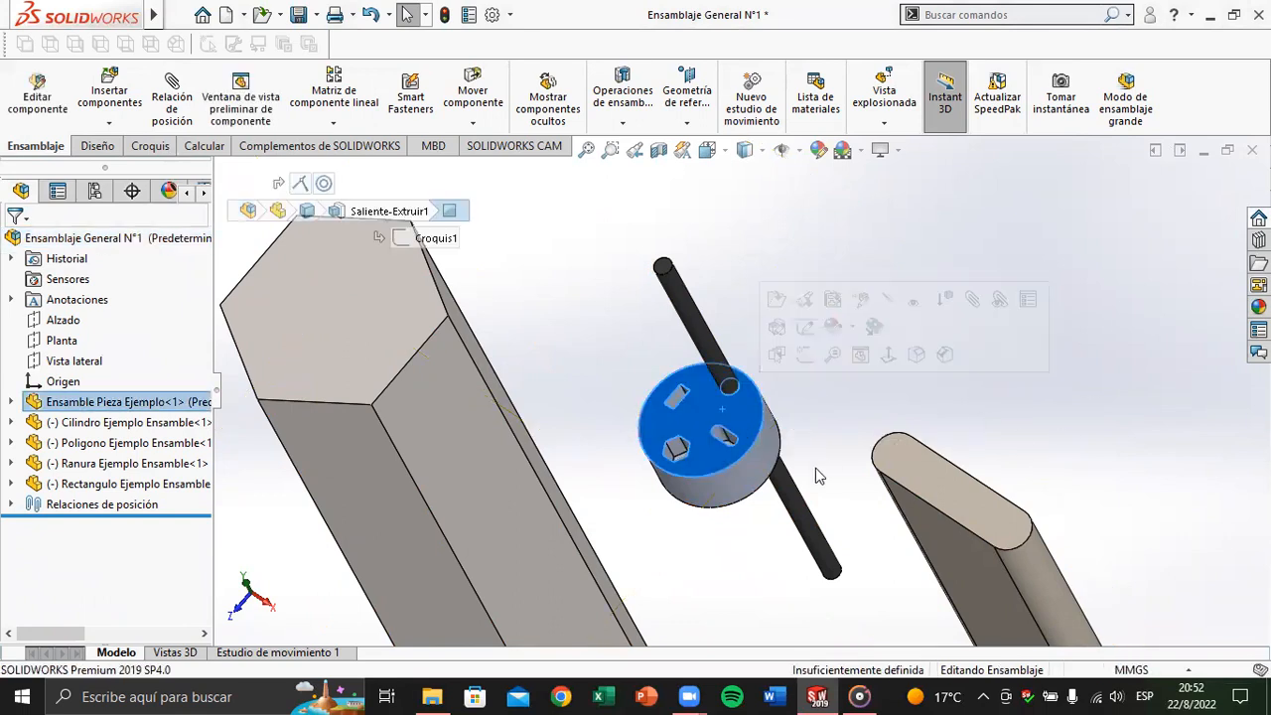
click(12, 401)
click(32, 382)
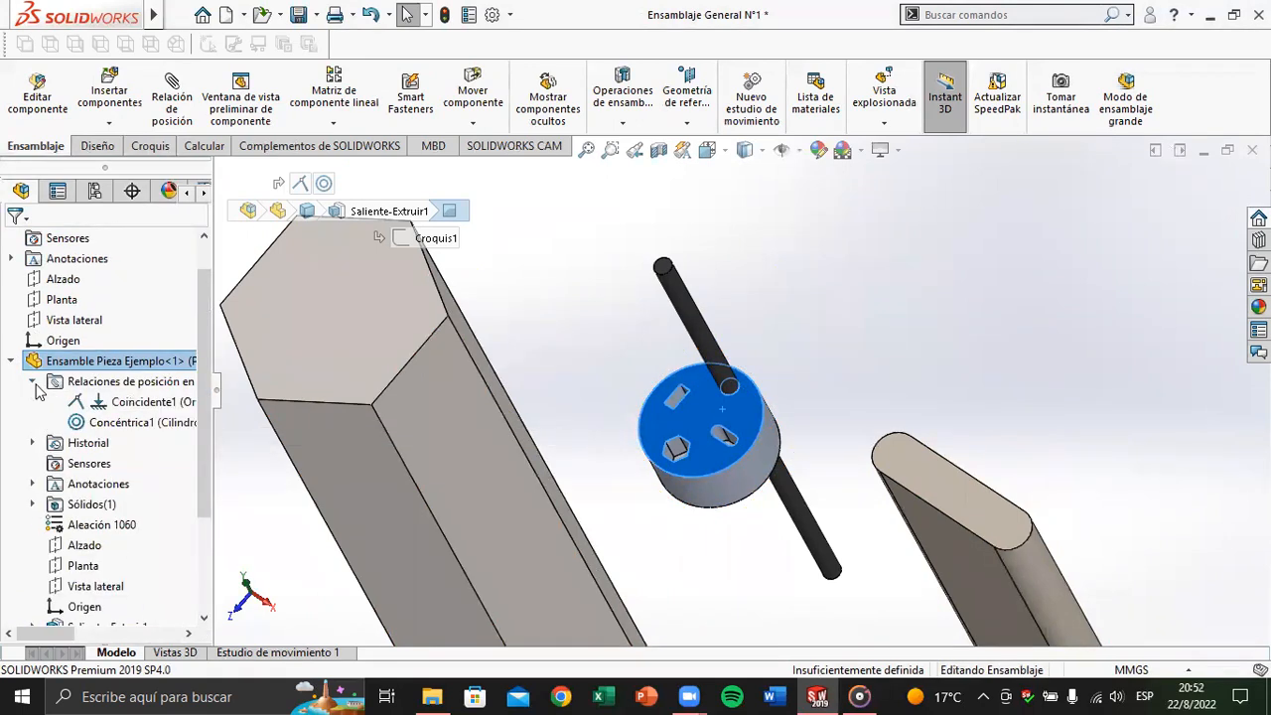
click(115, 409)
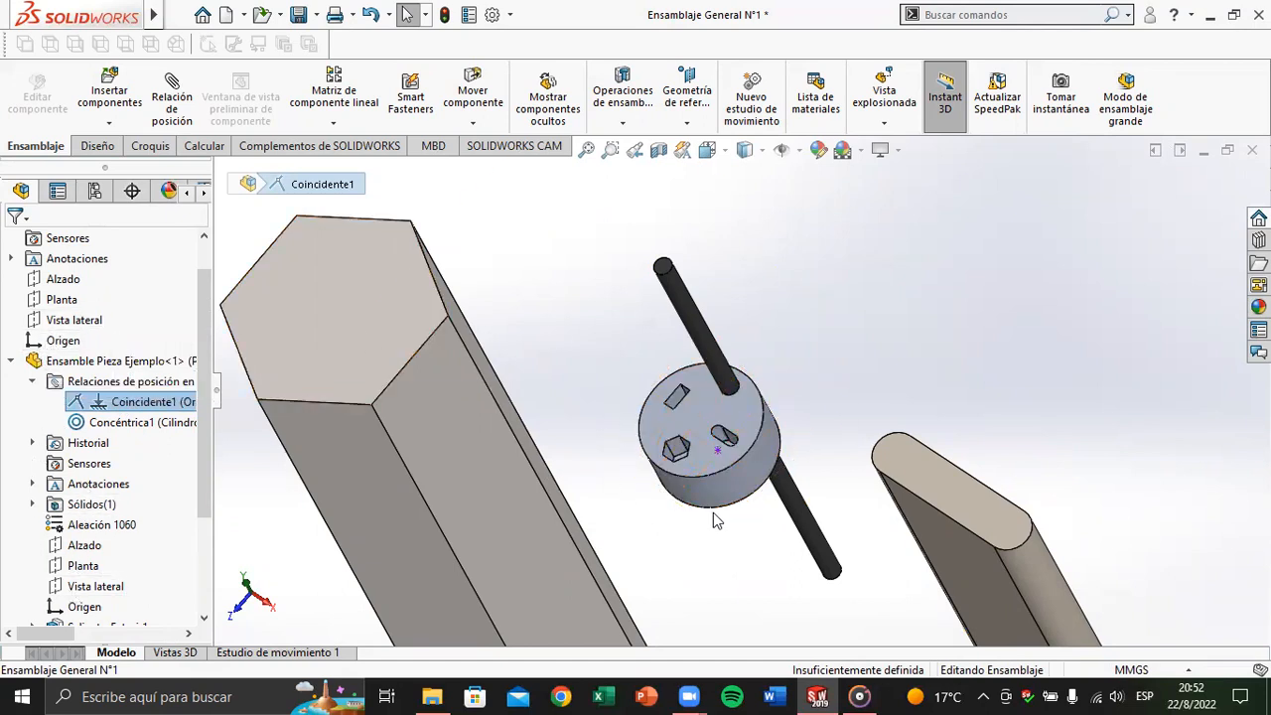
click(12, 361)
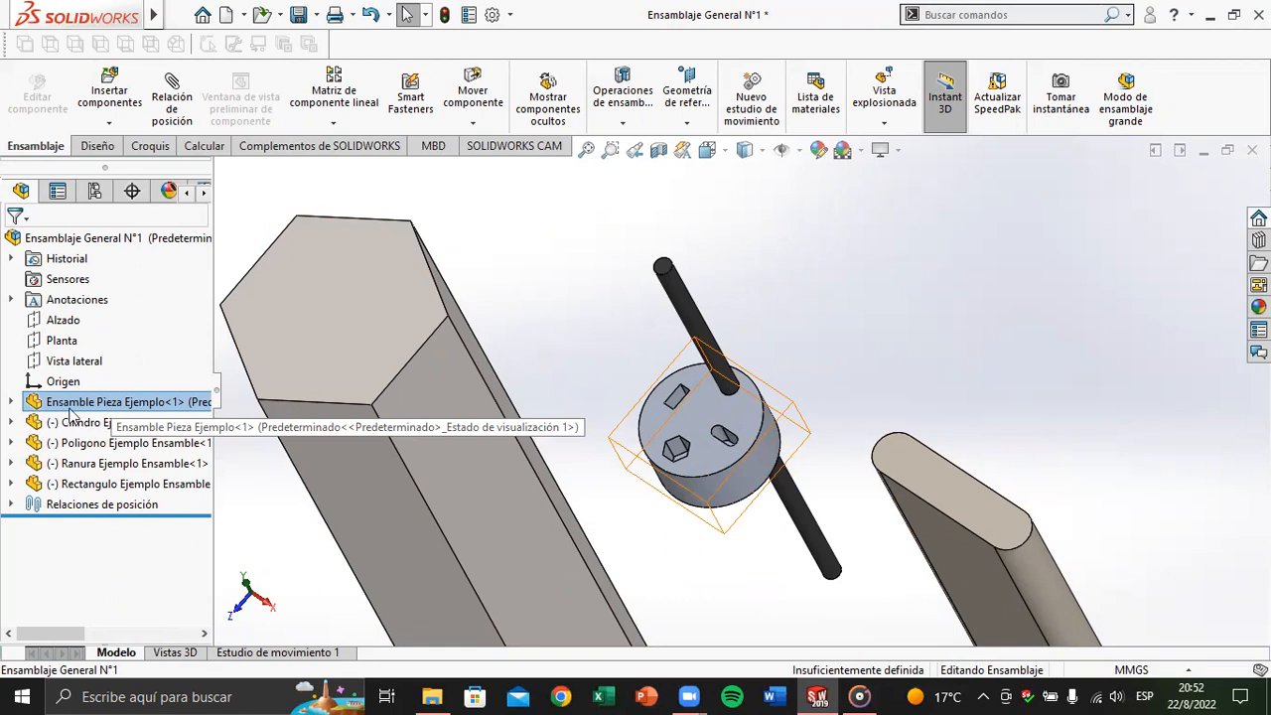
click(136, 408)
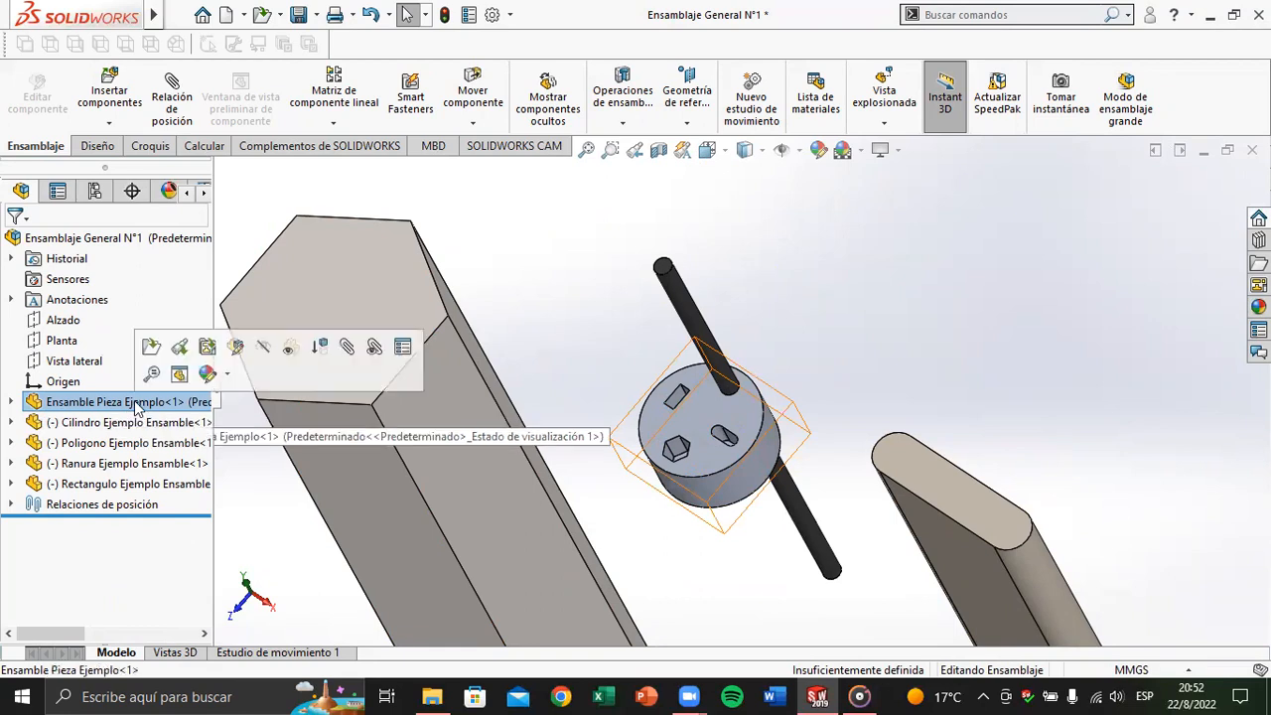
Step: Slide the cylinder along the round hole's axis until it is clear of the disc, above its top face
click(805, 528)
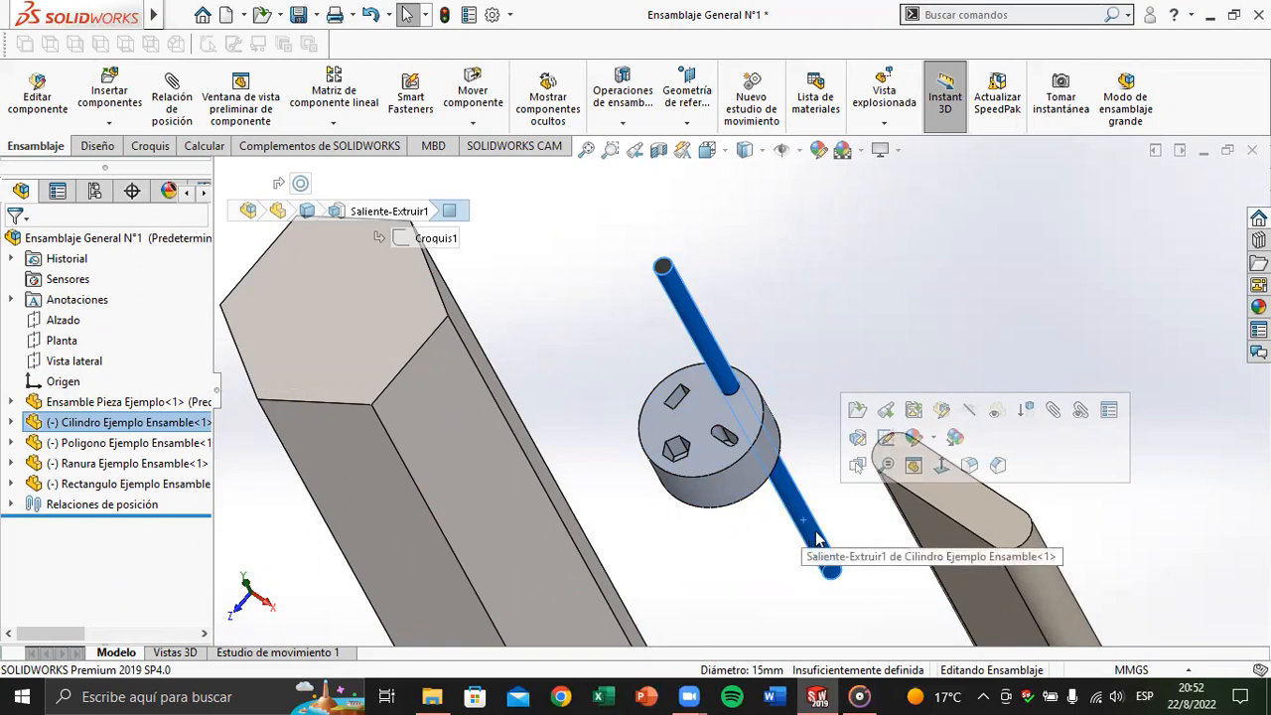
drag(816, 537, 830, 603)
click(714, 491)
drag(817, 544, 567, 284)
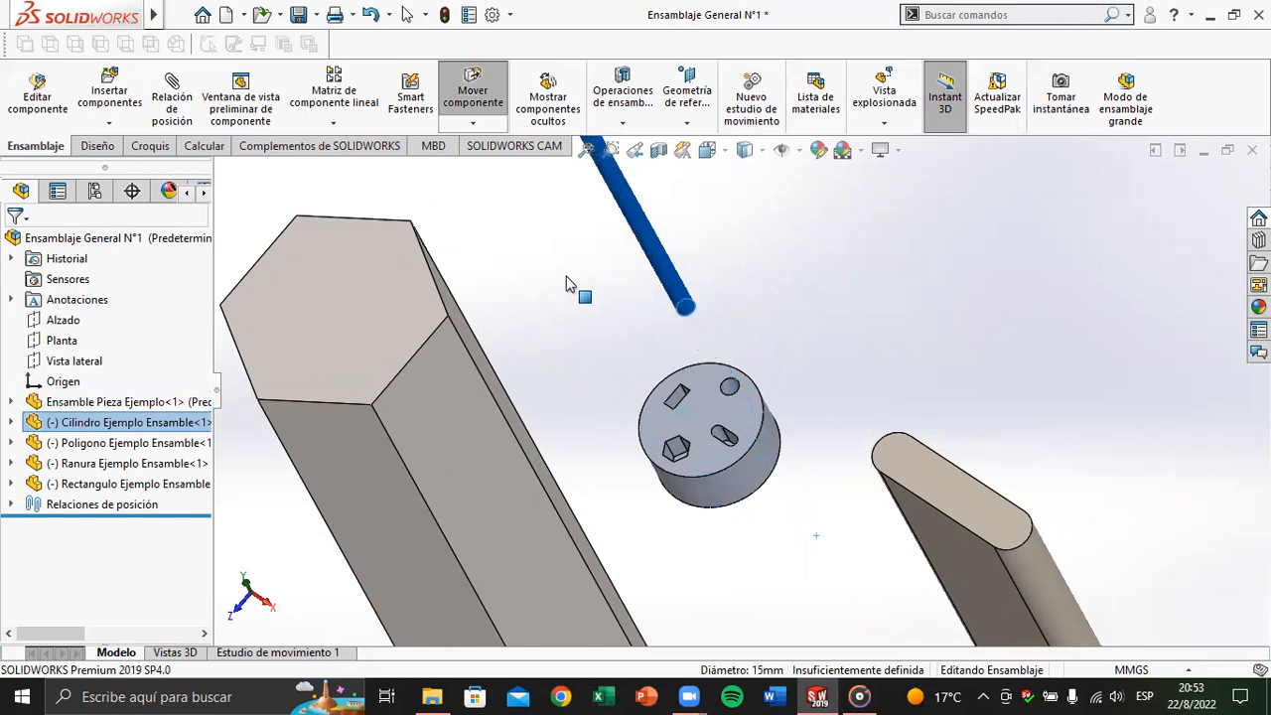
click(598, 346)
Step: Inspect the cylinder's lower end face and the floor of the disc's round hole as candidate mating faces
scroll(714, 409, down, 4)
middle_drag(651, 386, 552, 297)
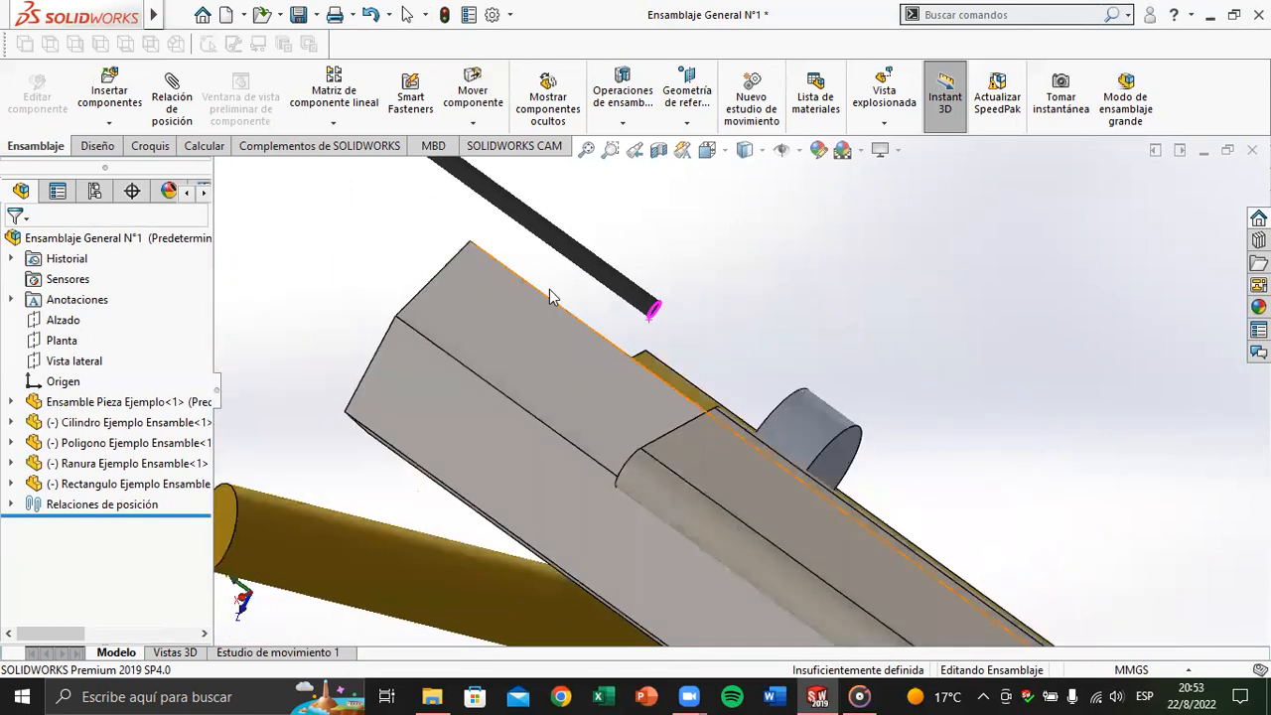
scroll(705, 317, down, 5)
click(719, 354)
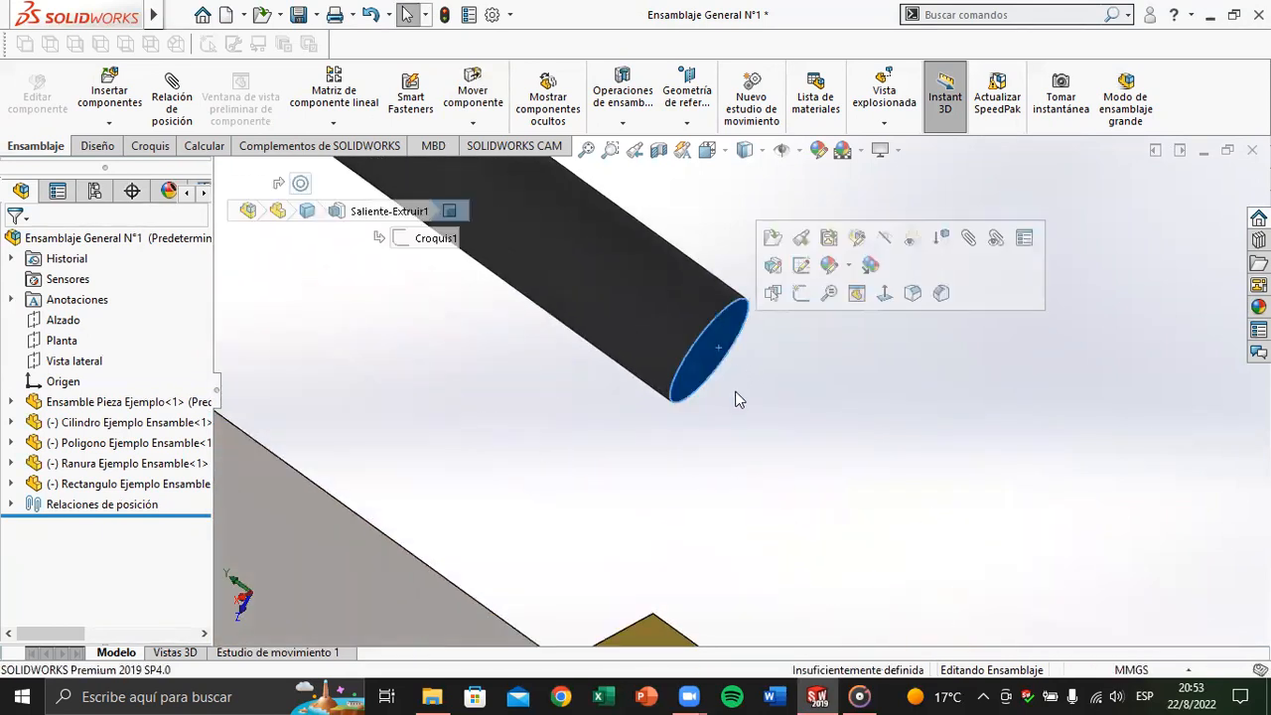
scroll(814, 494, up, 6)
middle_drag(856, 524, 936, 592)
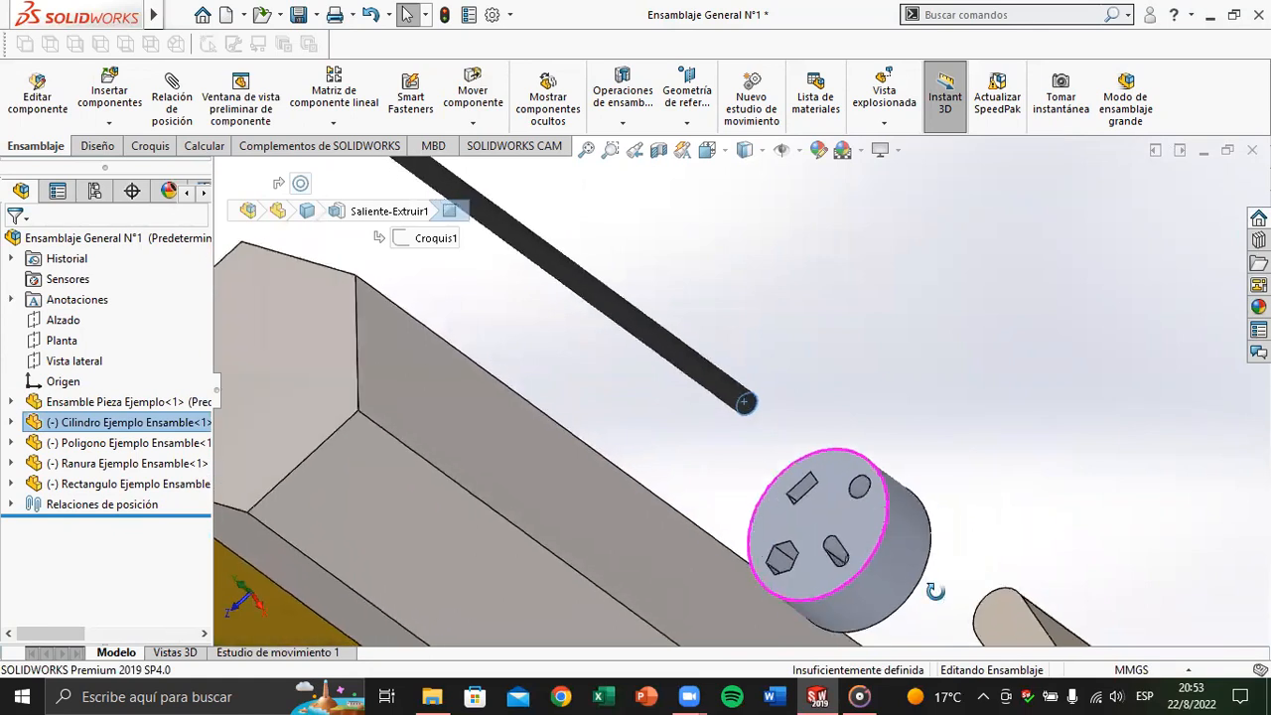
scroll(876, 518, down, 5)
middle_drag(823, 456, 795, 457)
click(780, 411)
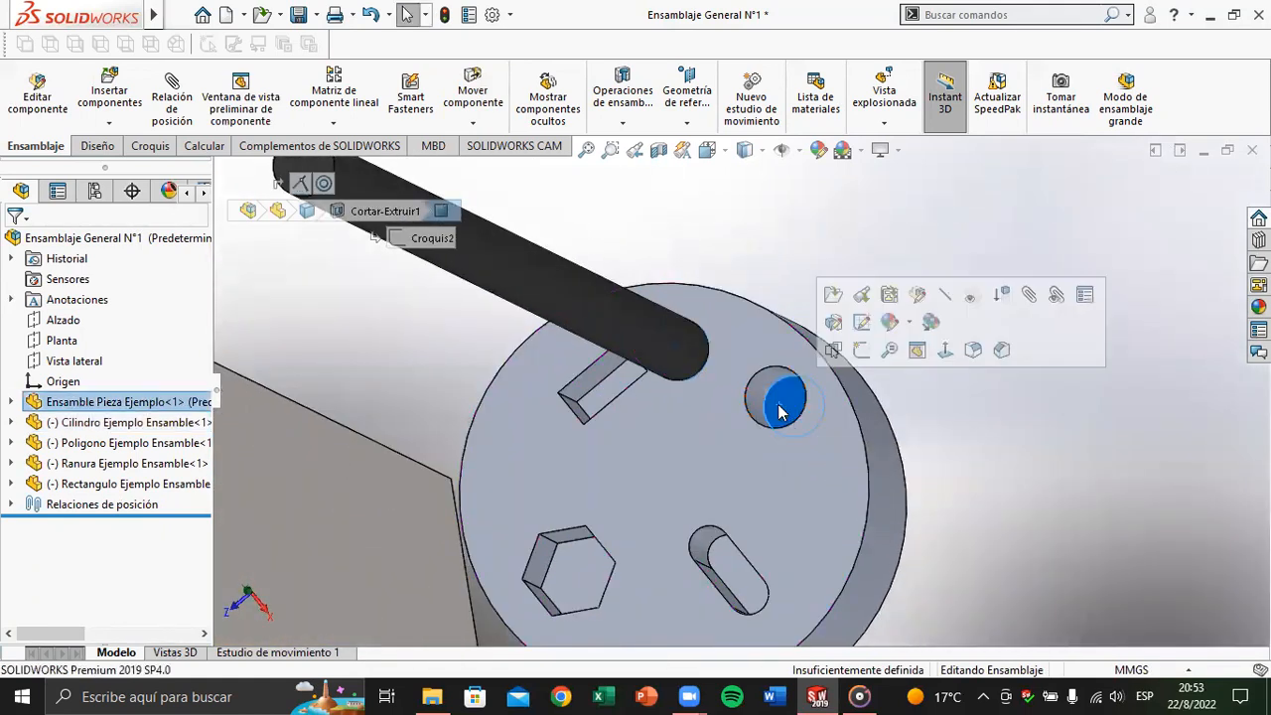
click(731, 256)
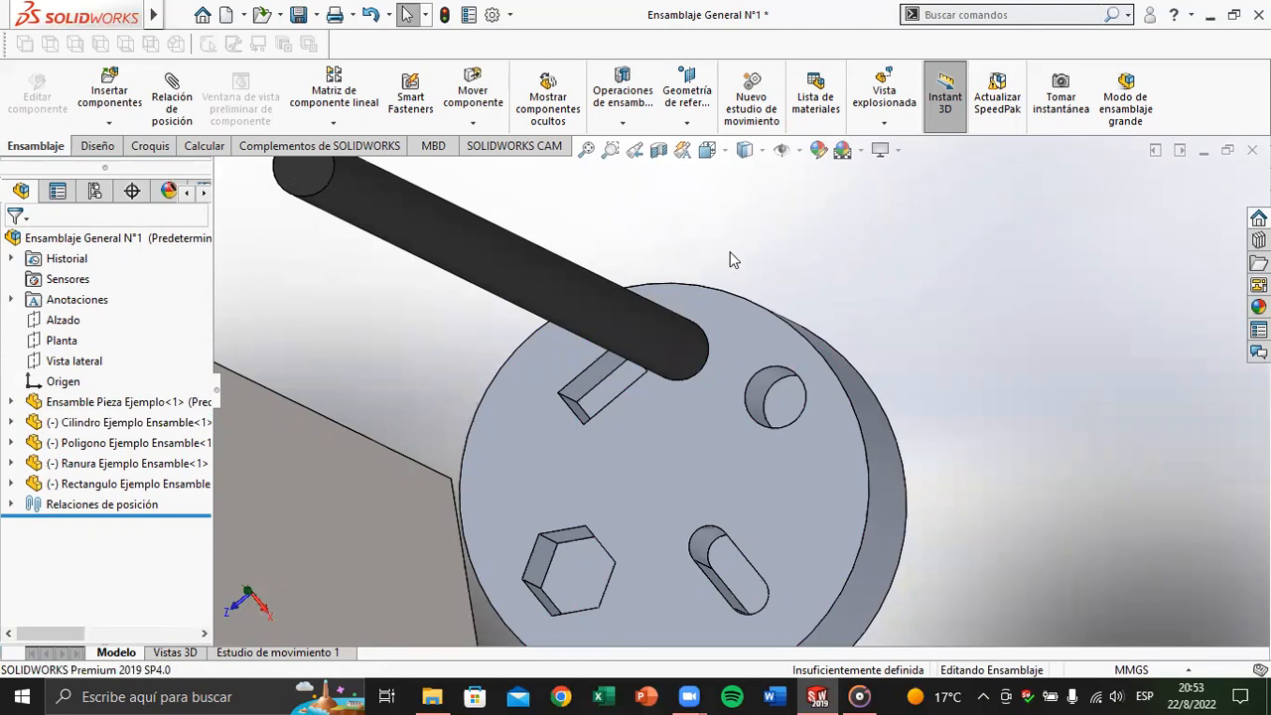
Step: Add a coincident mate between the floor of the disc's round hole and the cylinder's facing end face
click(789, 416)
middle_drag(732, 368, 338, 426)
scroll(342, 432, down, 2)
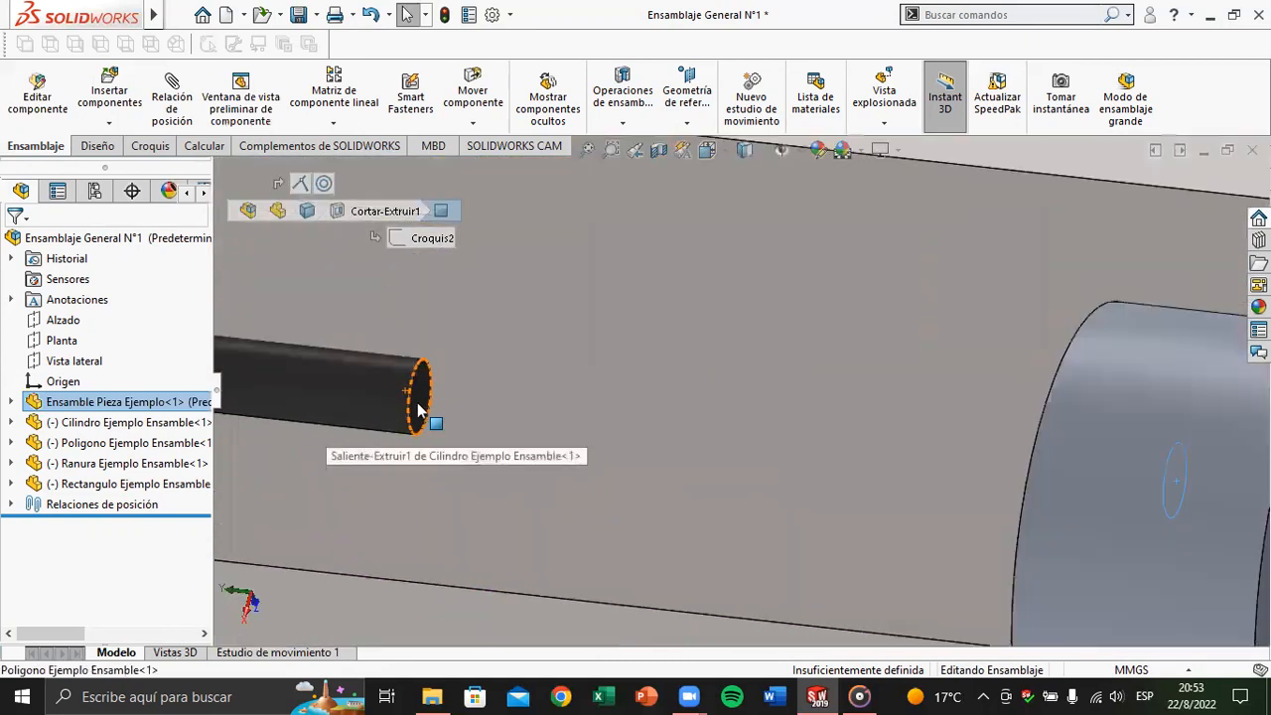
click(425, 401)
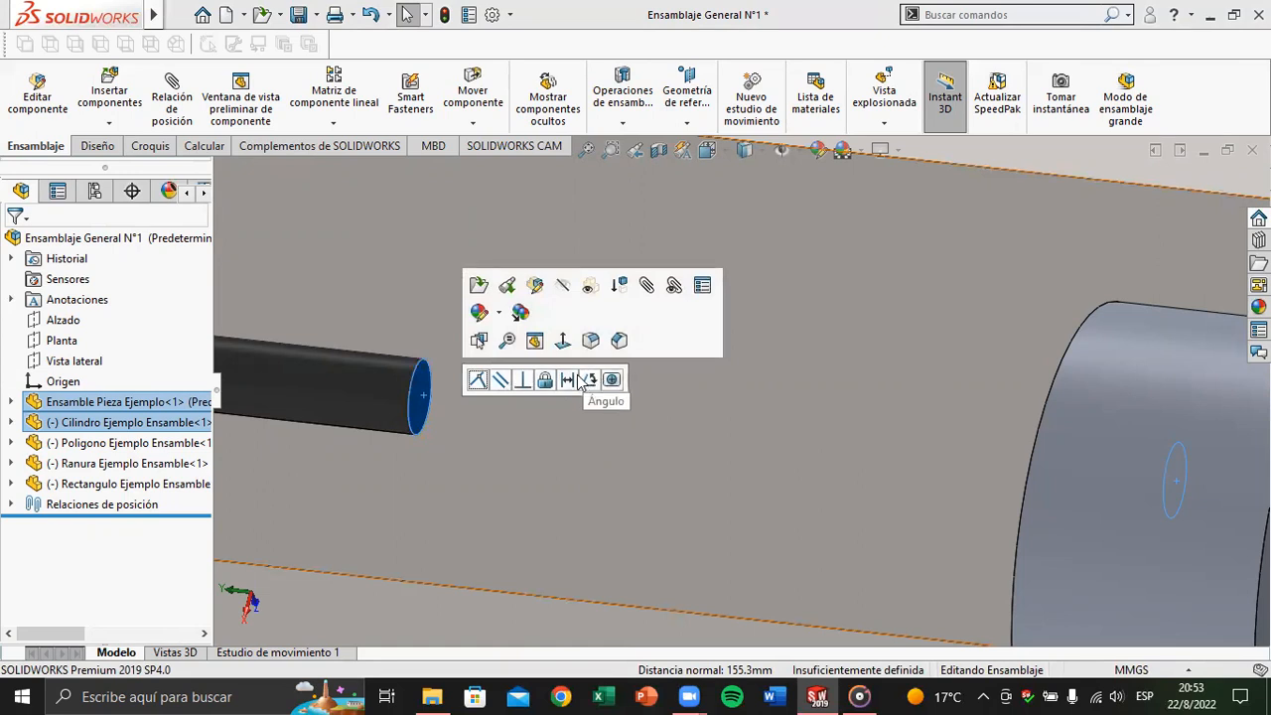
click(479, 382)
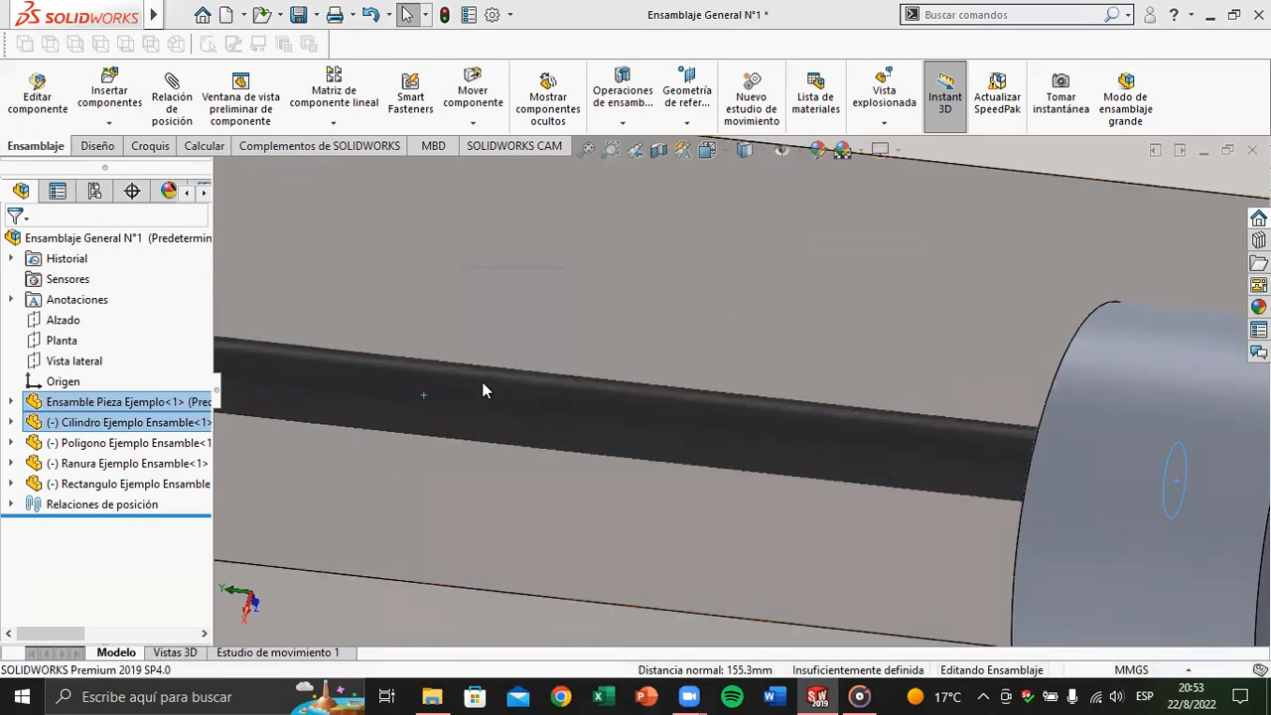
middle_drag(696, 406, 801, 357)
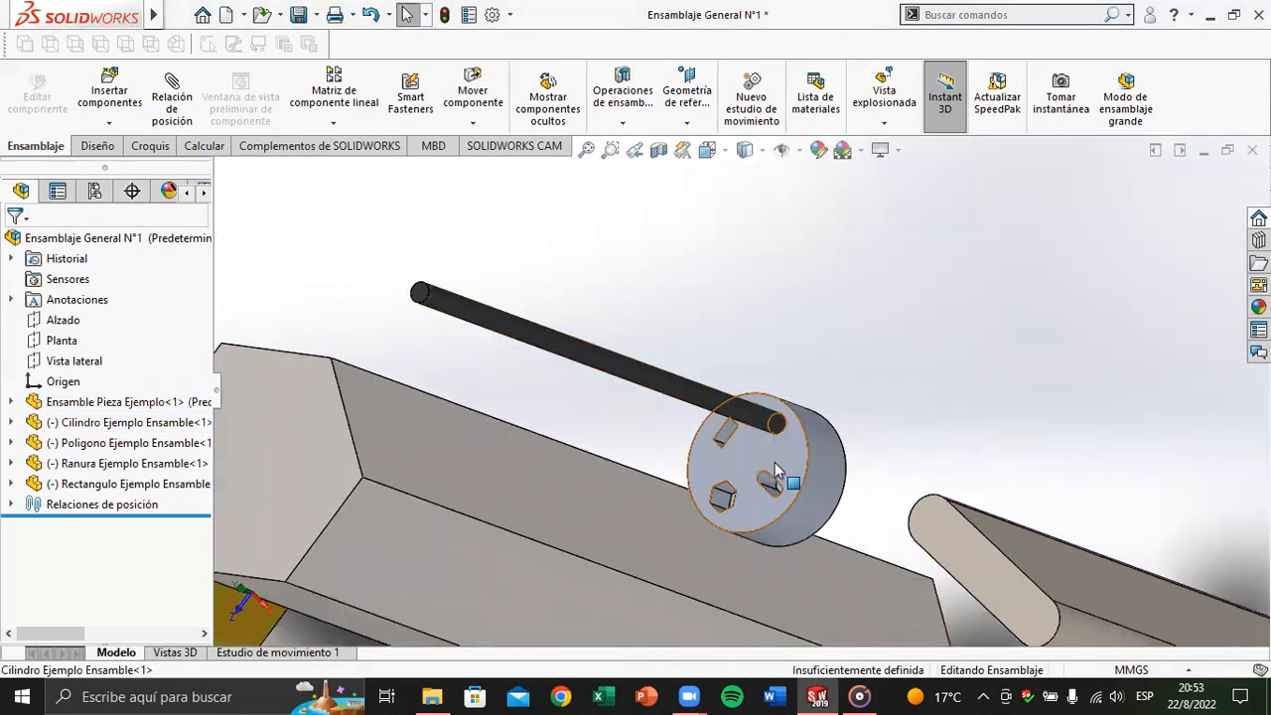
Step: Rotate the cylinder freely by its end face with Rotate Component to test its remaining freedom about its axis
click(752, 412)
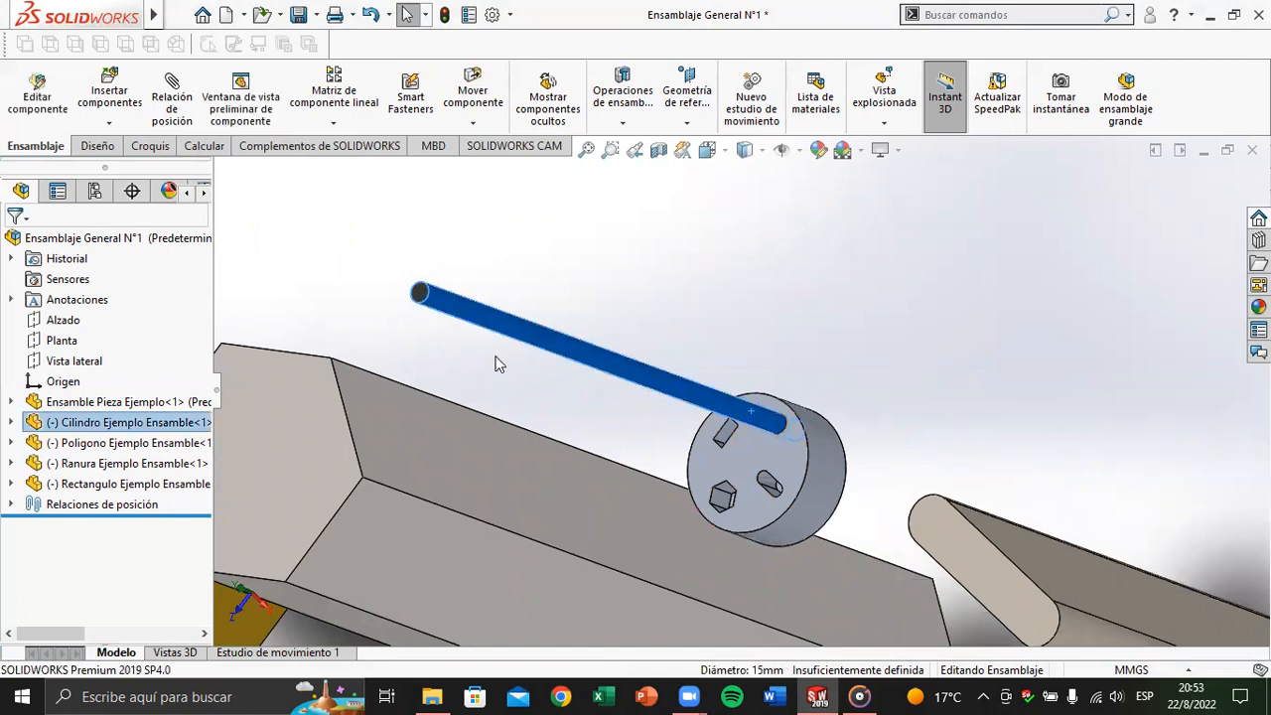
scroll(442, 310, down, 4)
scroll(525, 247, down, 3)
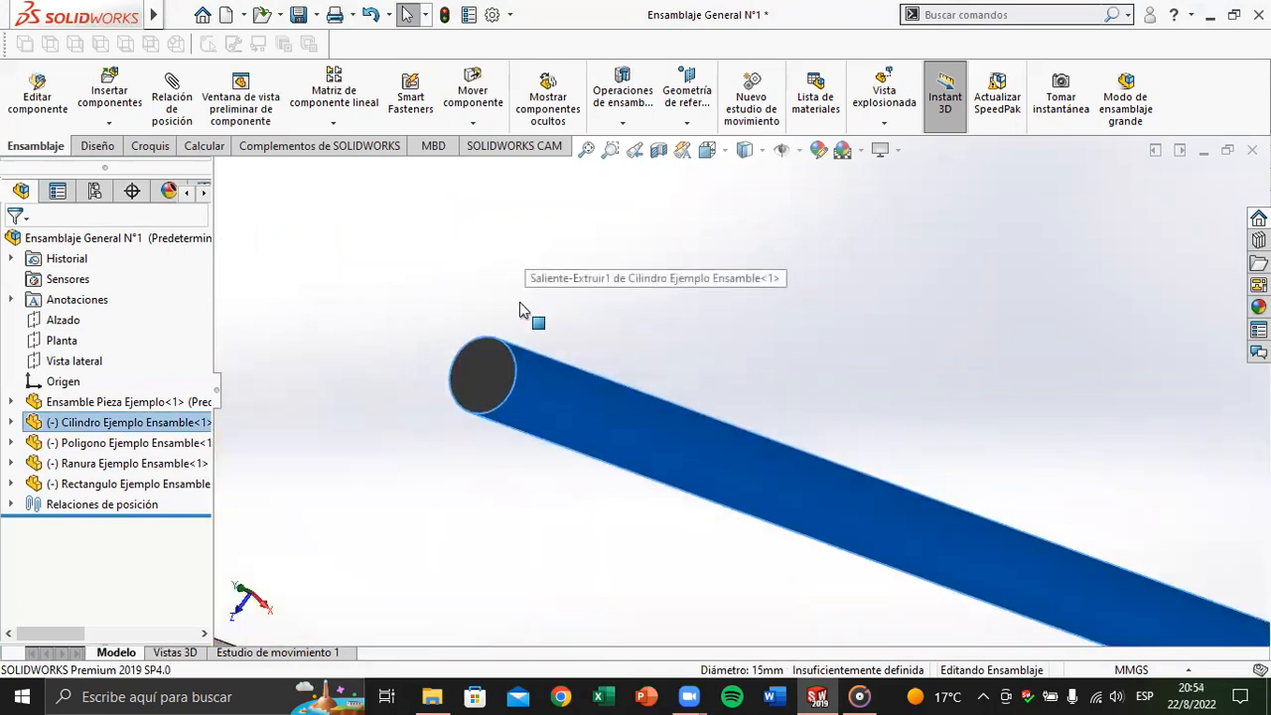
click(519, 302)
middle_drag(538, 350, 582, 321)
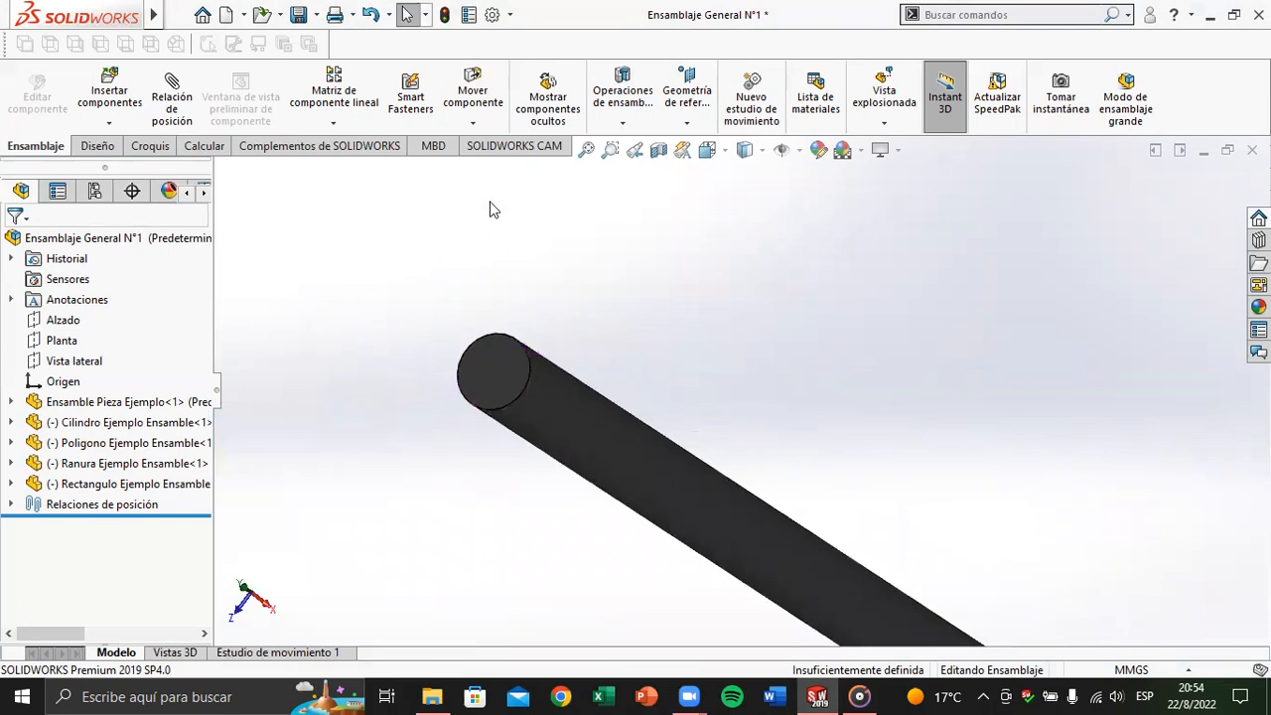
click(473, 125)
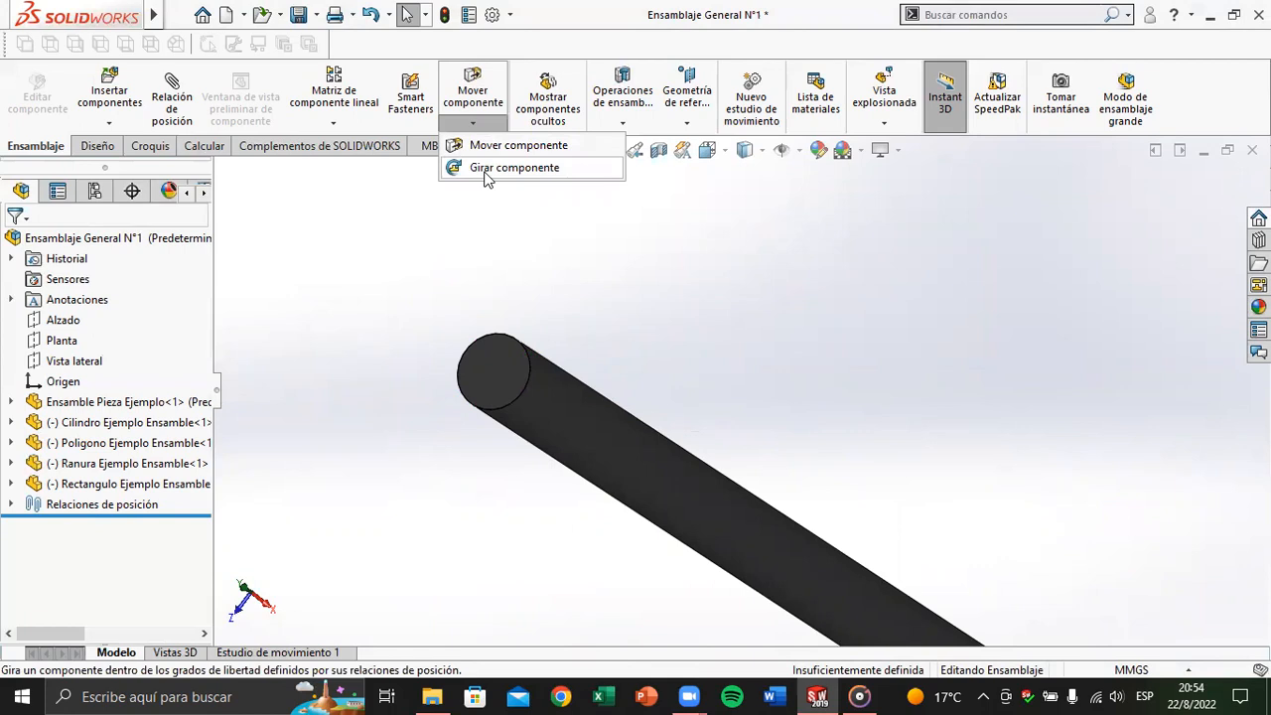
click(487, 169)
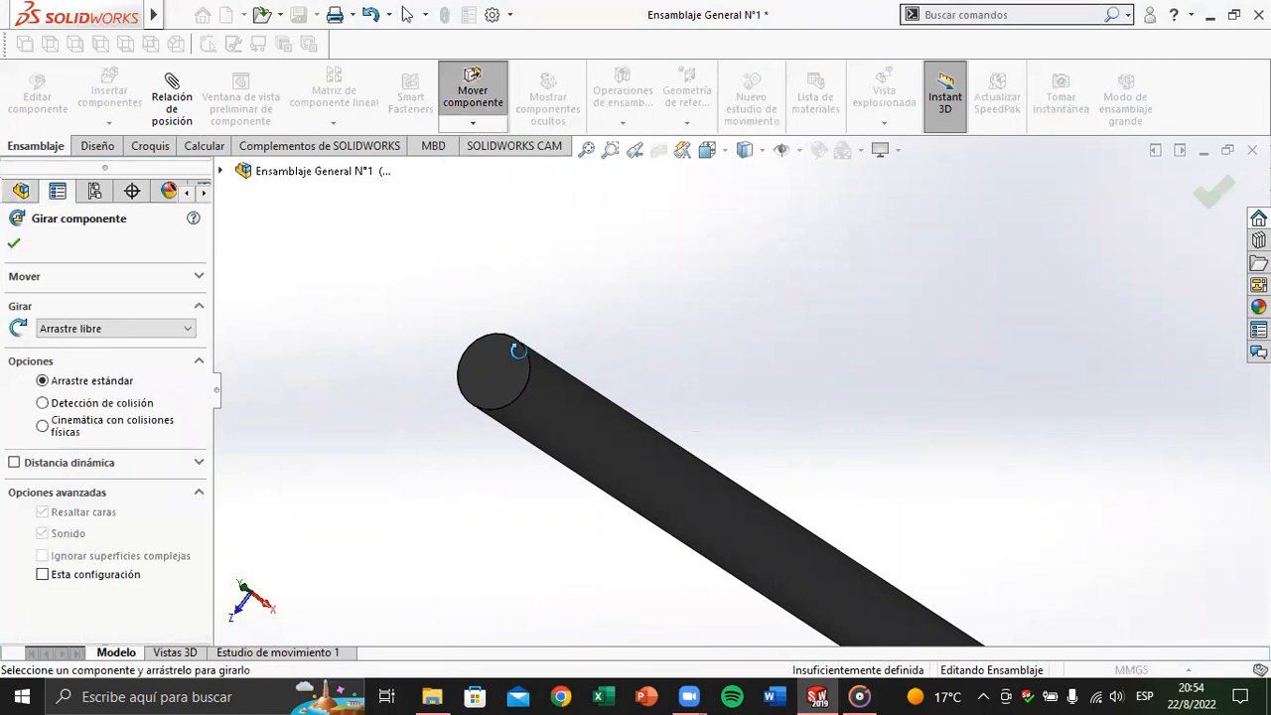
click(509, 362)
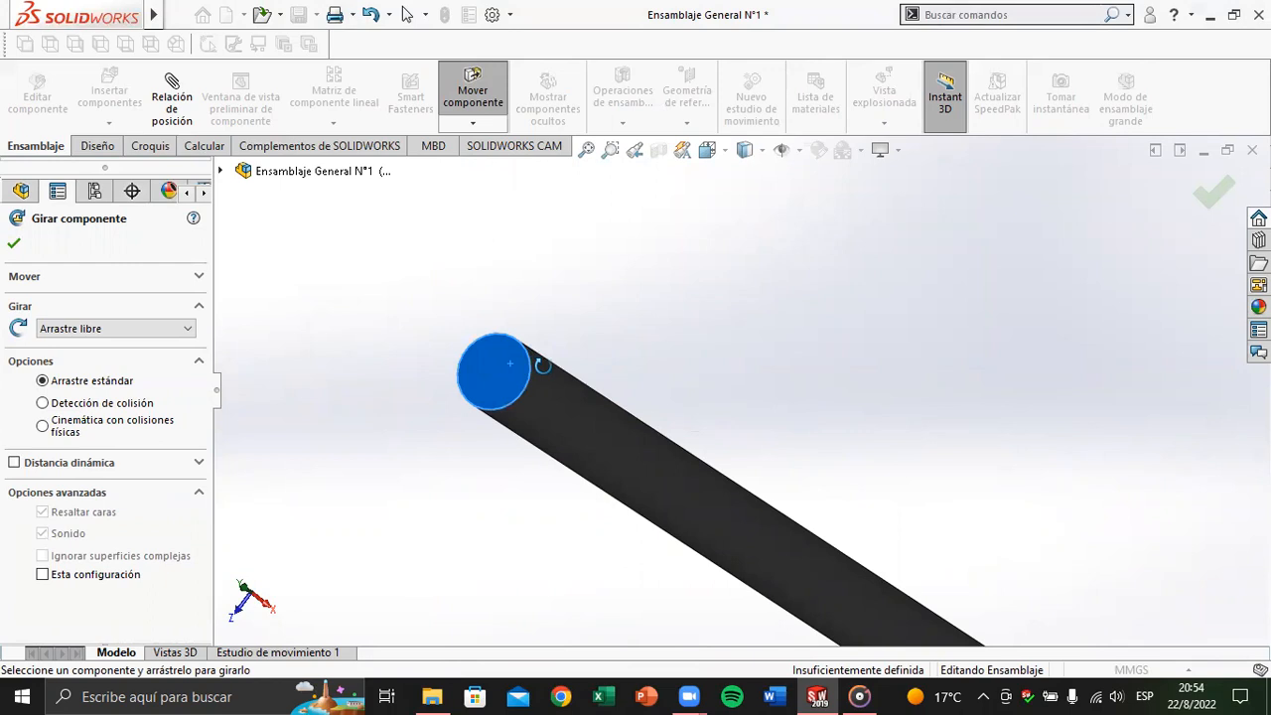
scroll(543, 365, down, 3)
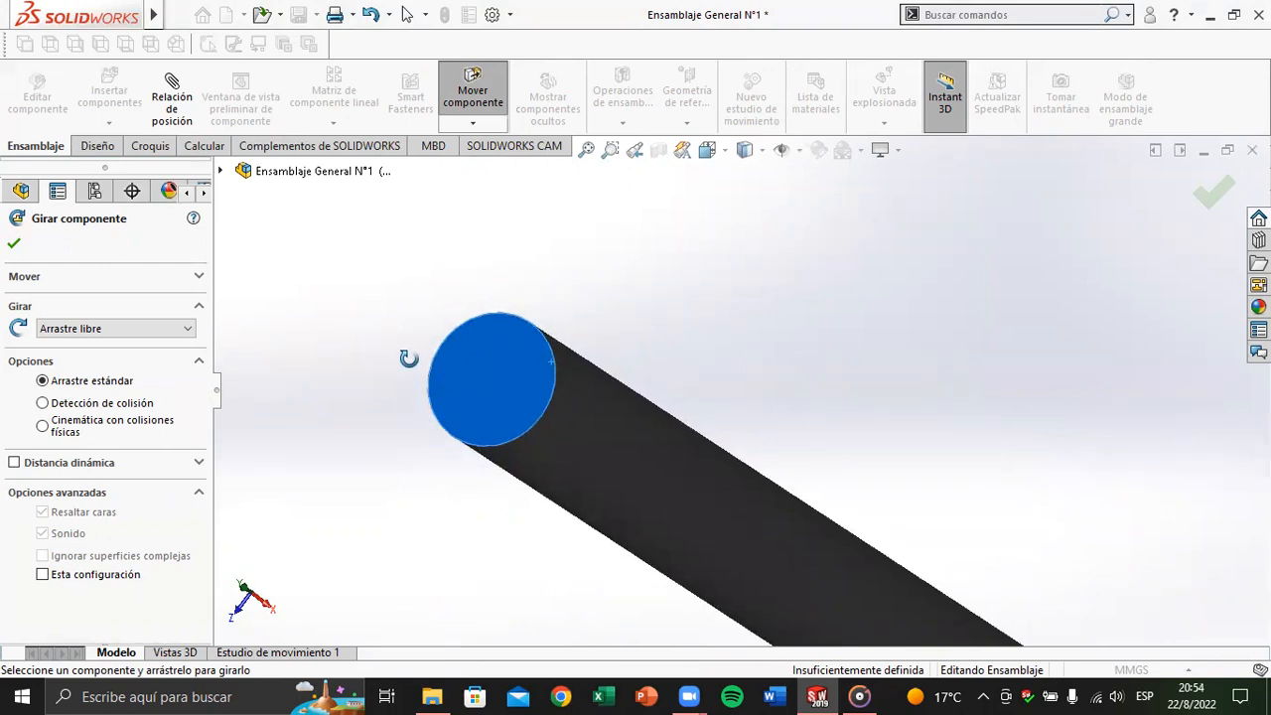
drag(556, 386, 623, 359)
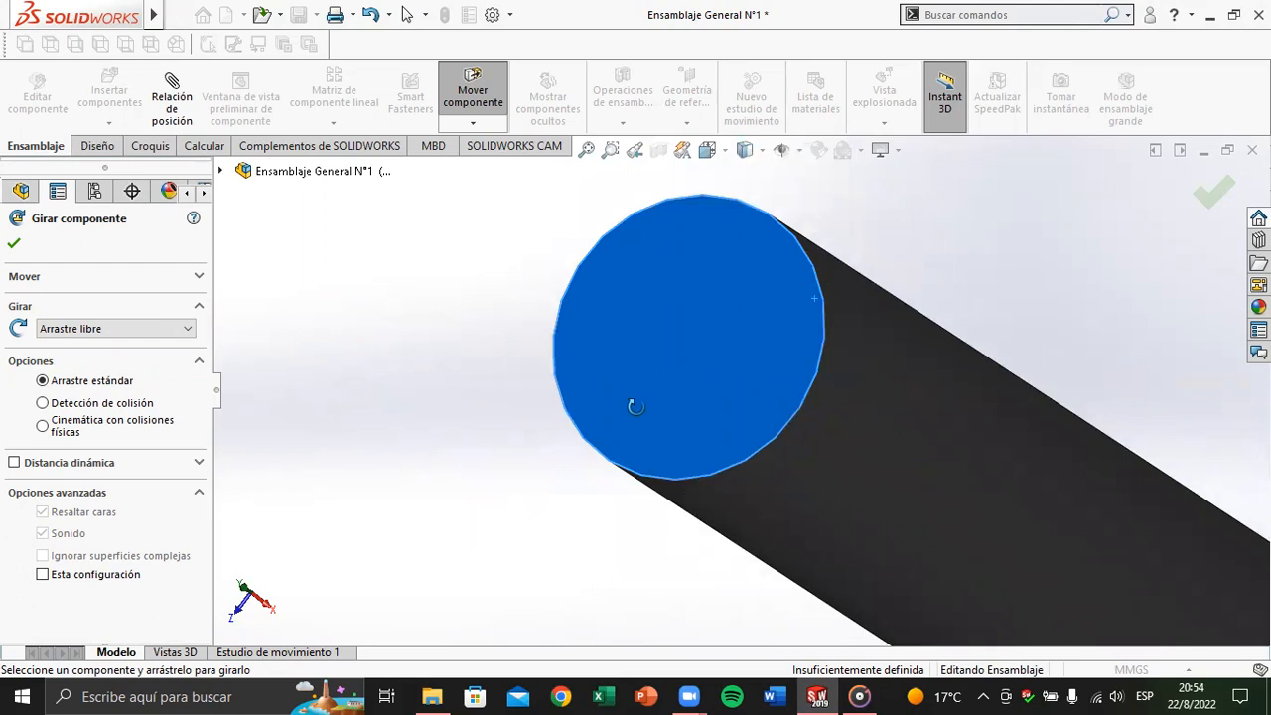
key(Escape)
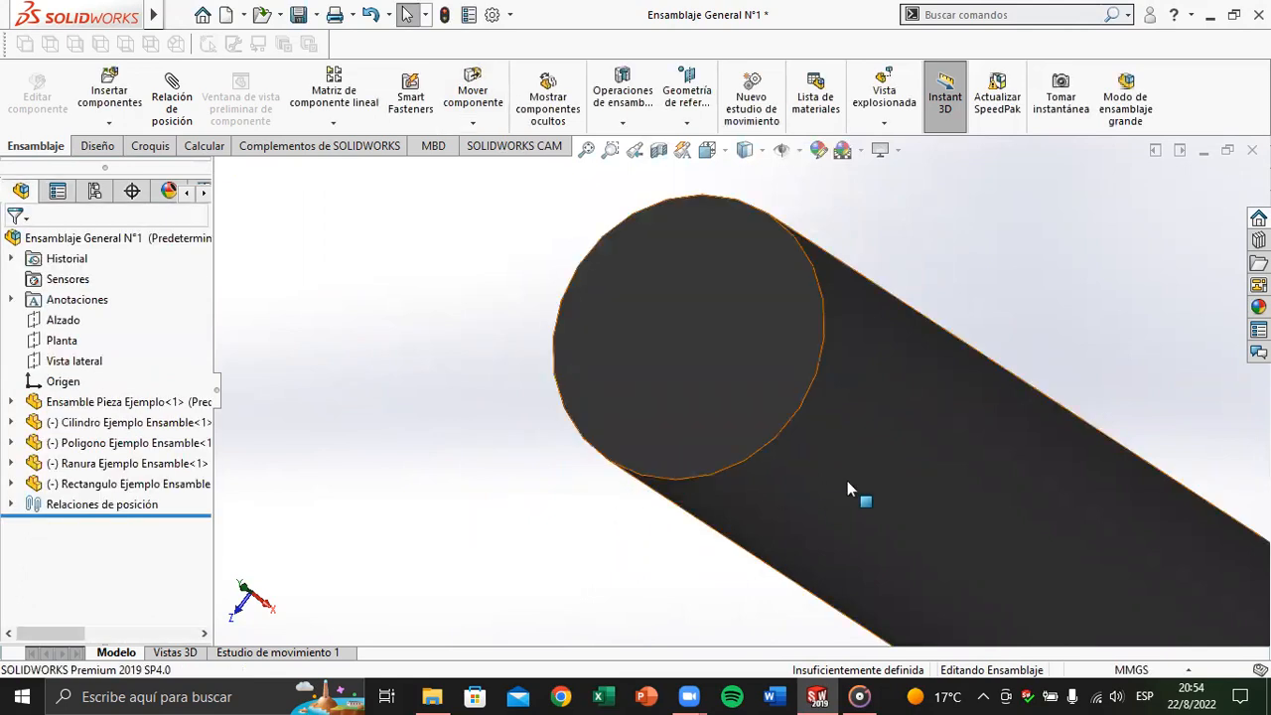
Step: Edit the concentric mate between the disc's round hole and the cylinder to lock rotation
click(847, 481)
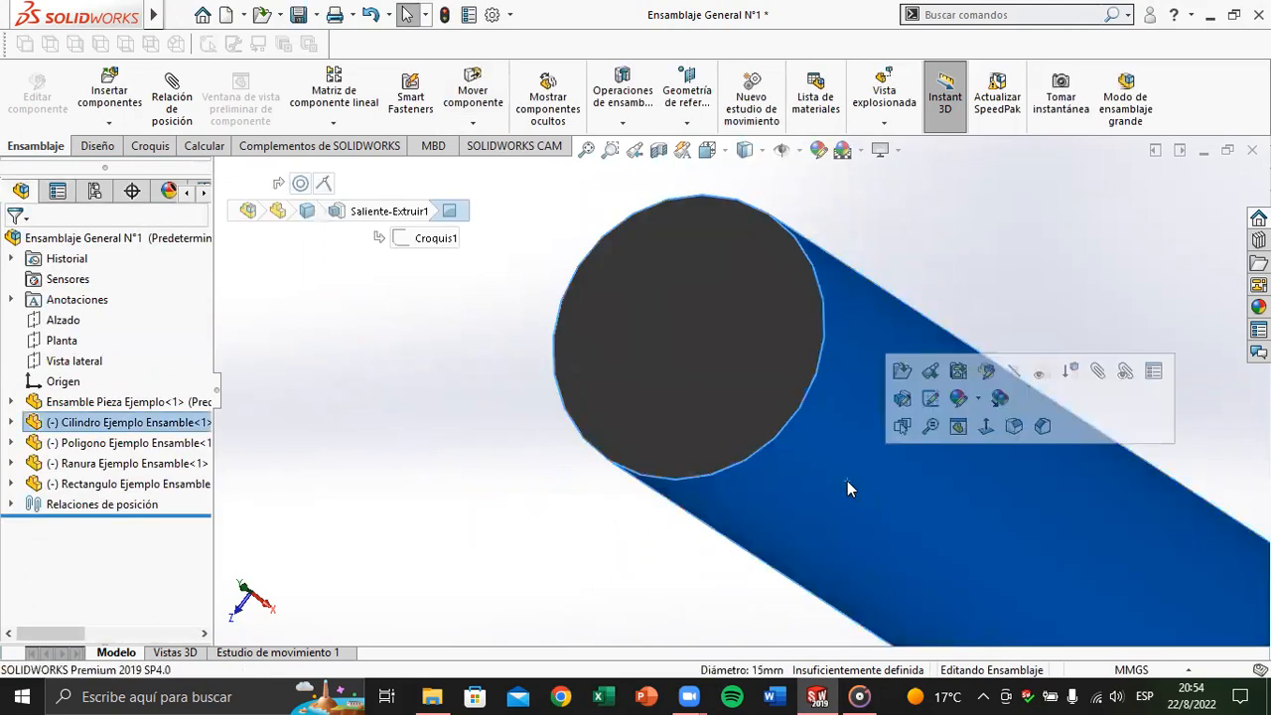
click(10, 505)
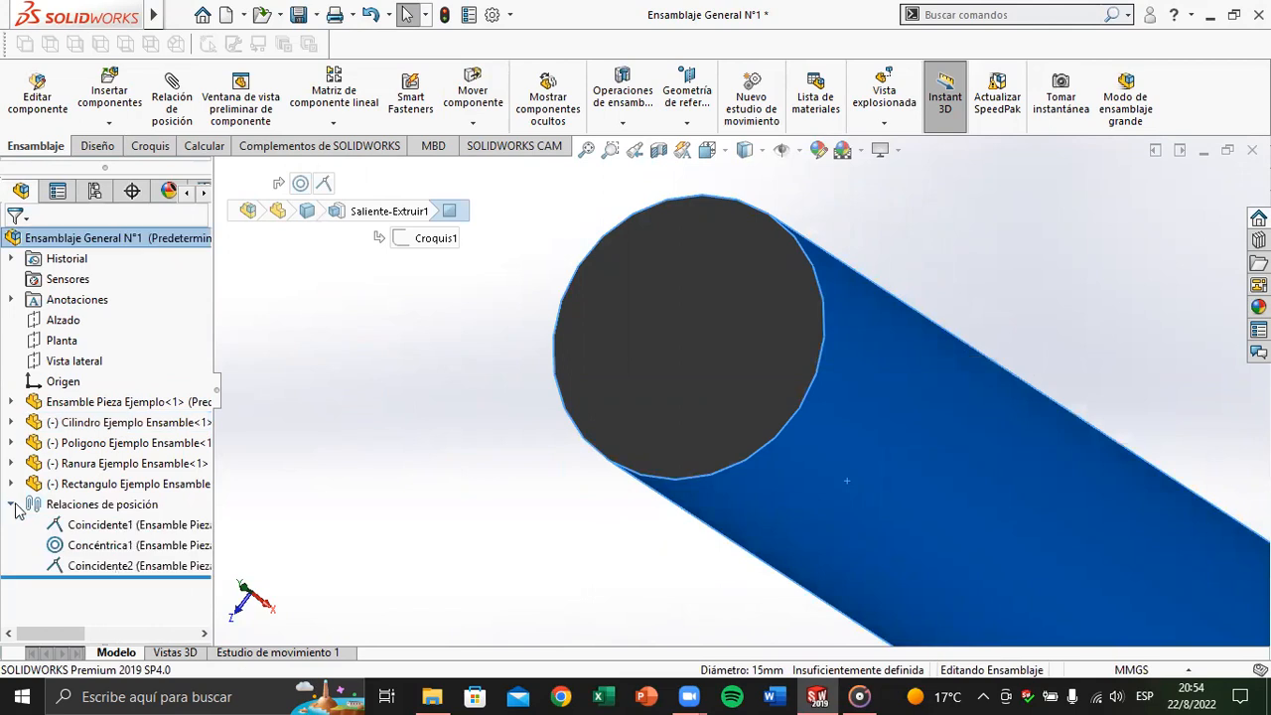
click(89, 547)
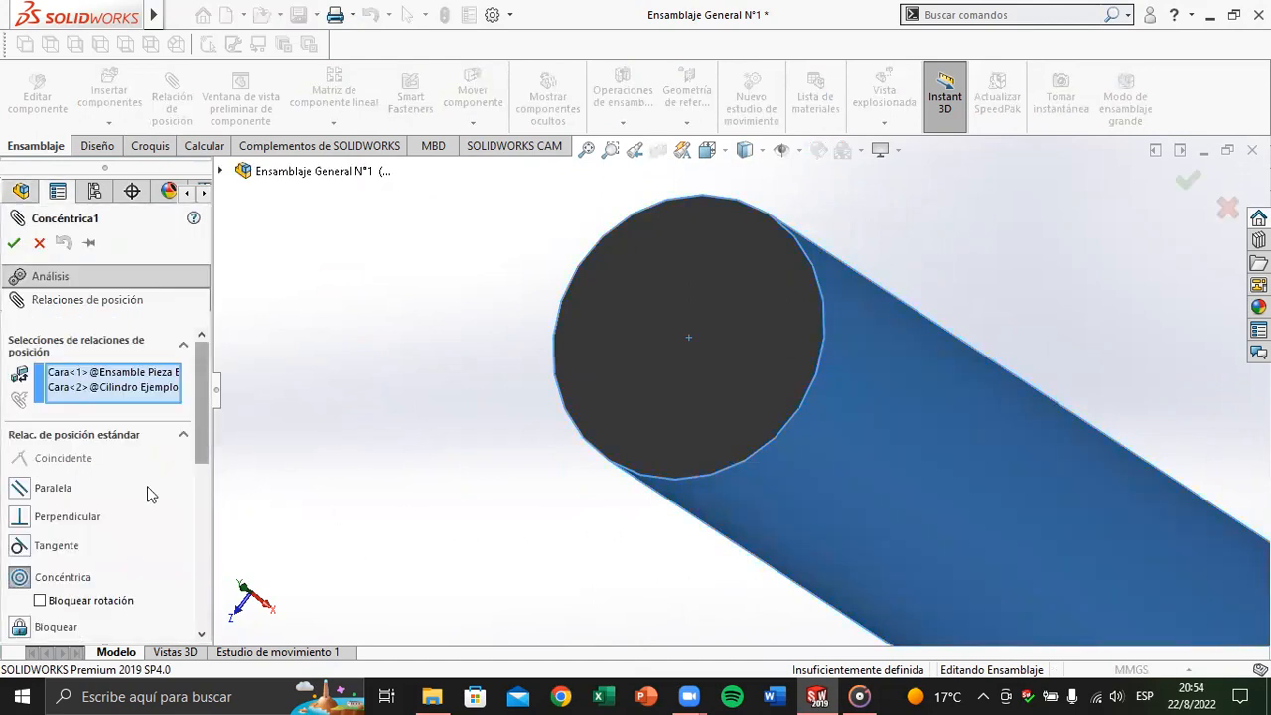
click(69, 608)
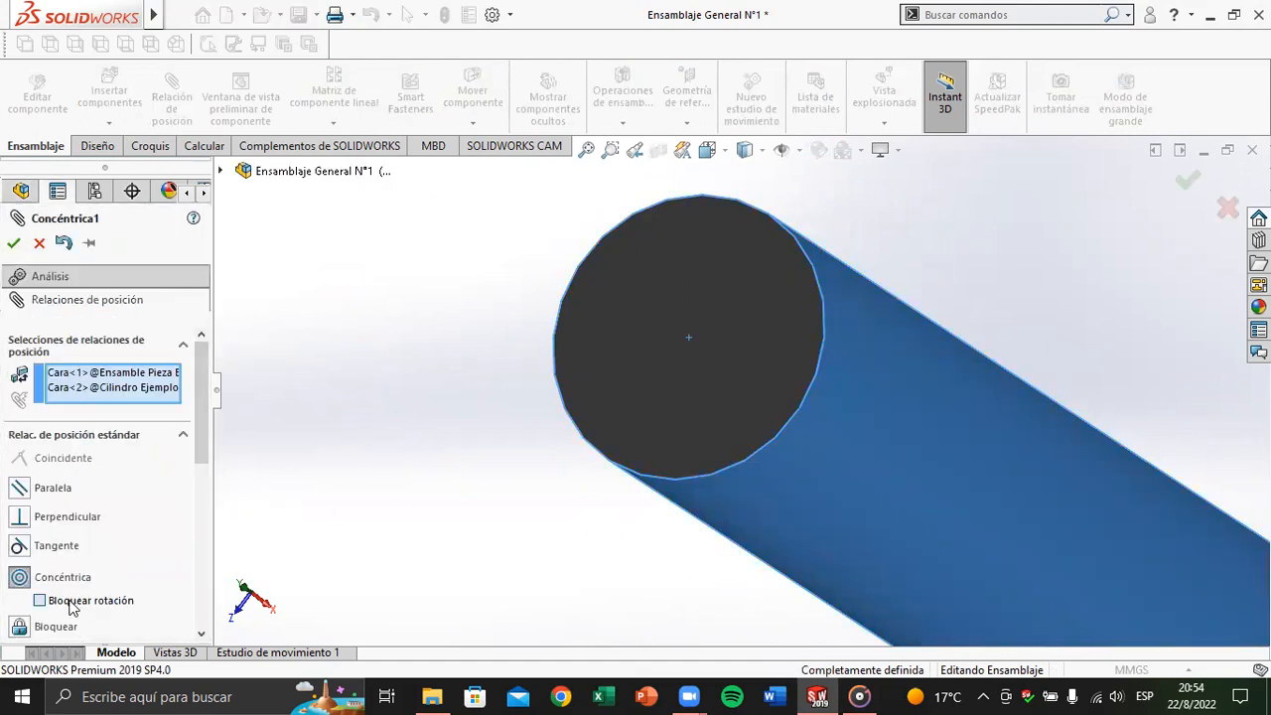
click(13, 243)
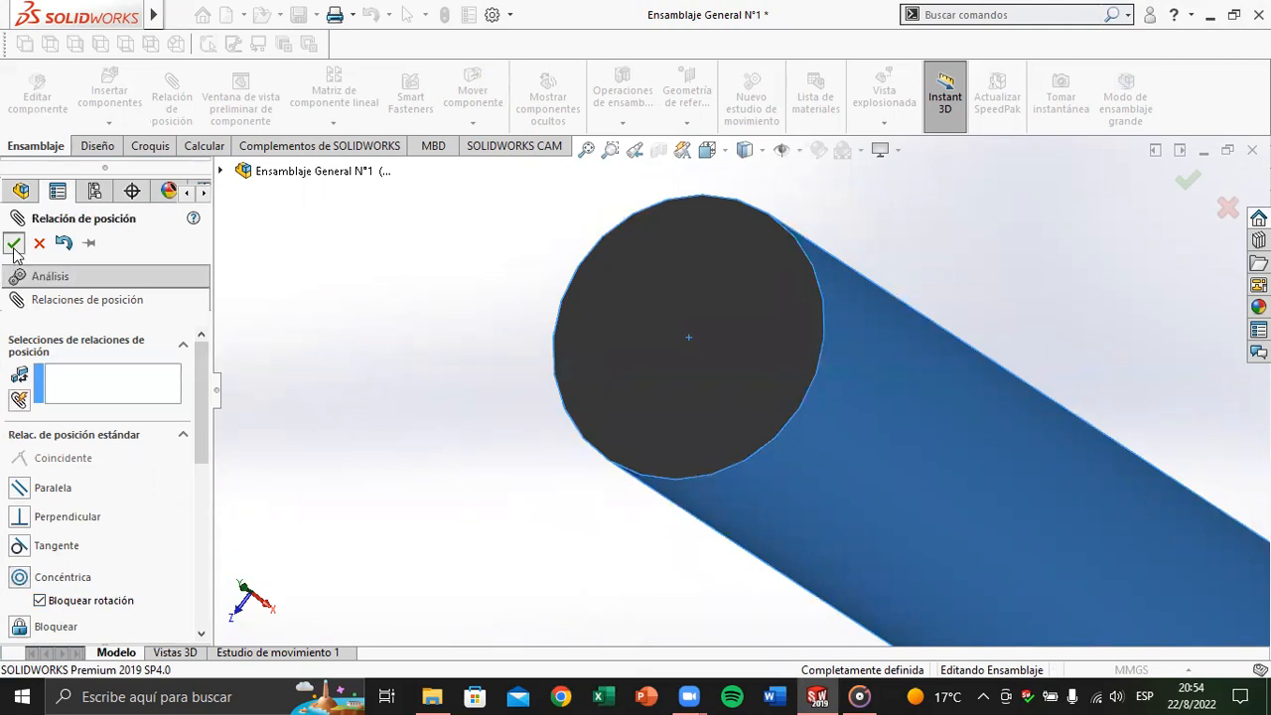
click(12, 243)
Step: Check the cylinder's definition status against the polygon component's in the component tree, and inspect the cylinder seated in the disc
click(112, 425)
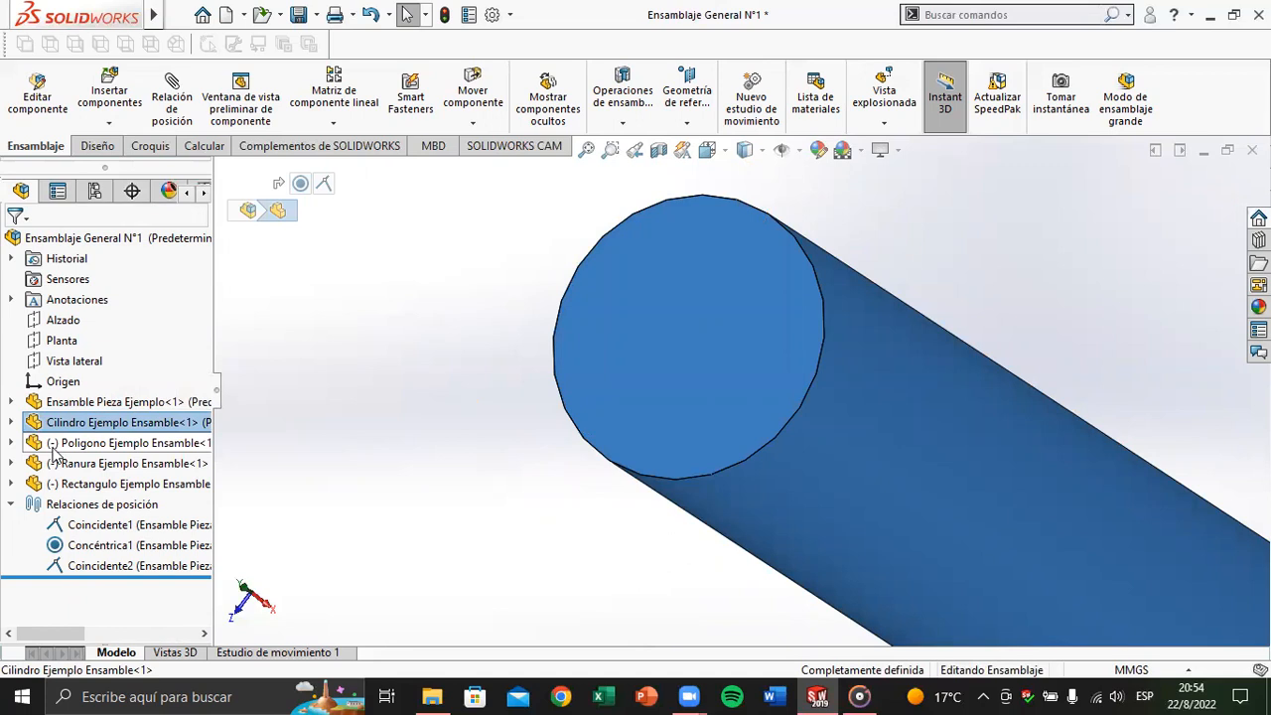
click(68, 446)
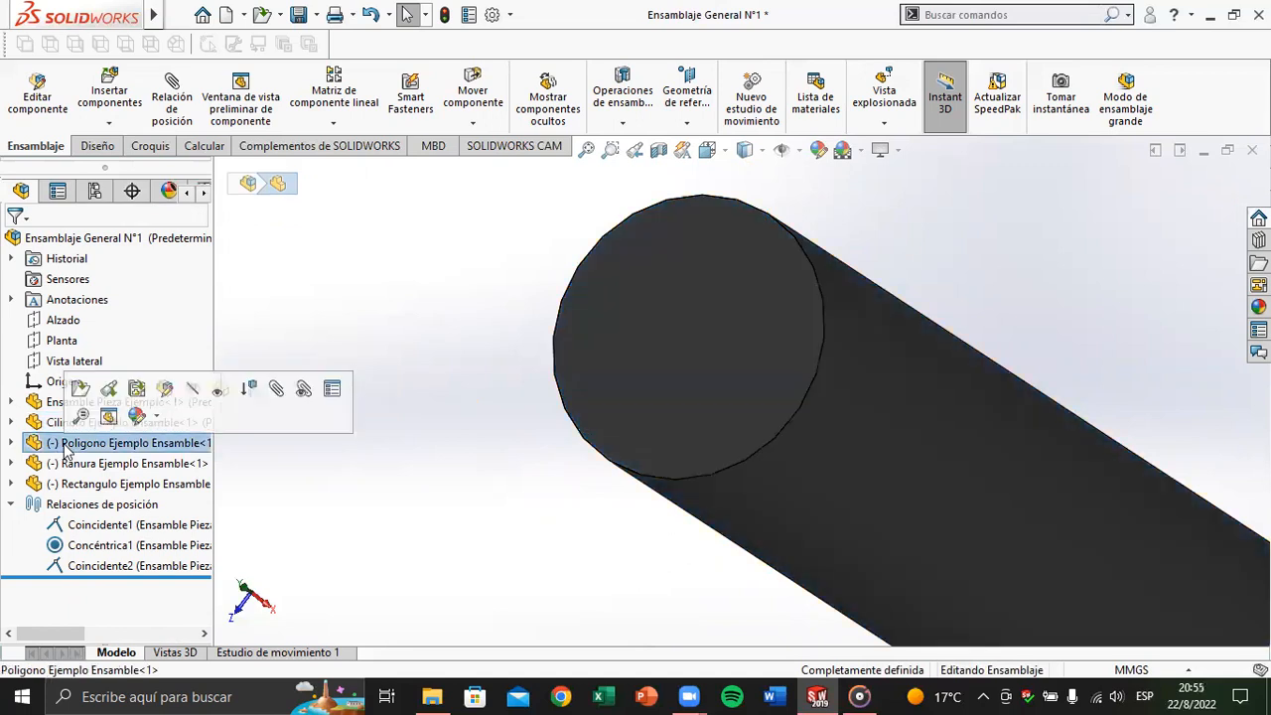
click(53, 424)
scroll(482, 434, up, 9)
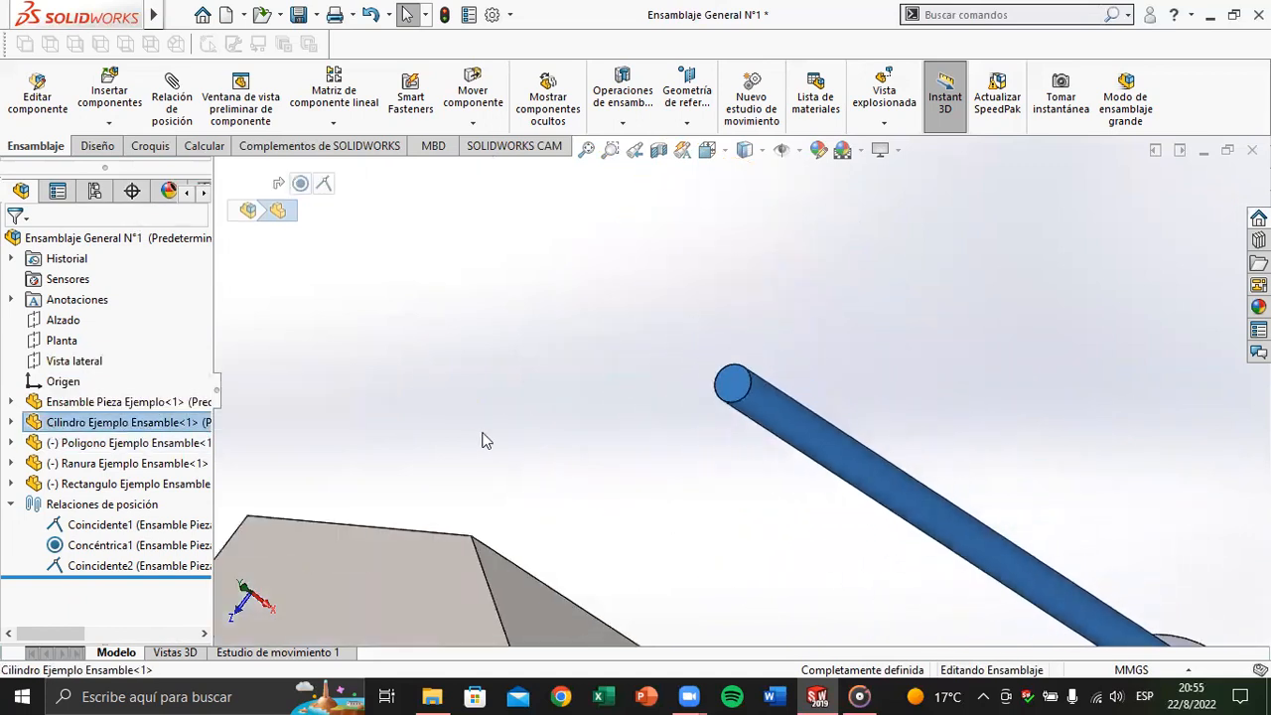
scroll(626, 429, up, 5)
click(867, 352)
scroll(856, 453, down, 10)
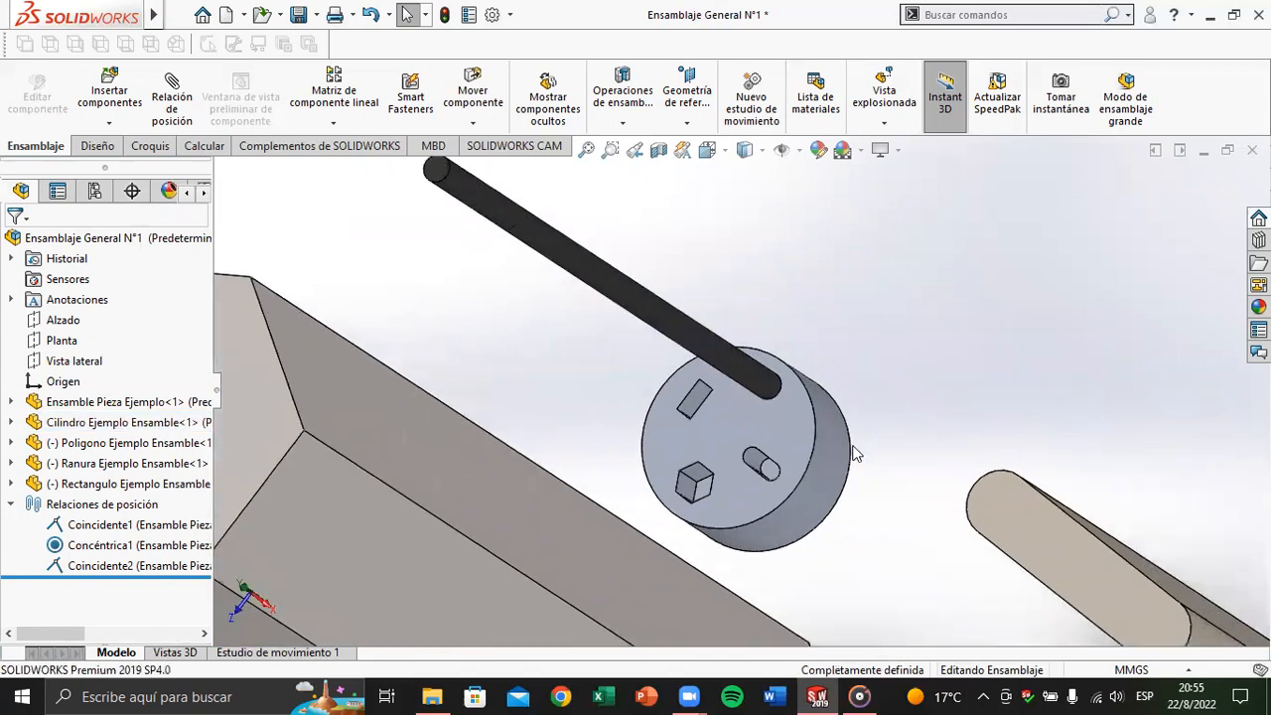
key(ctrl+7)
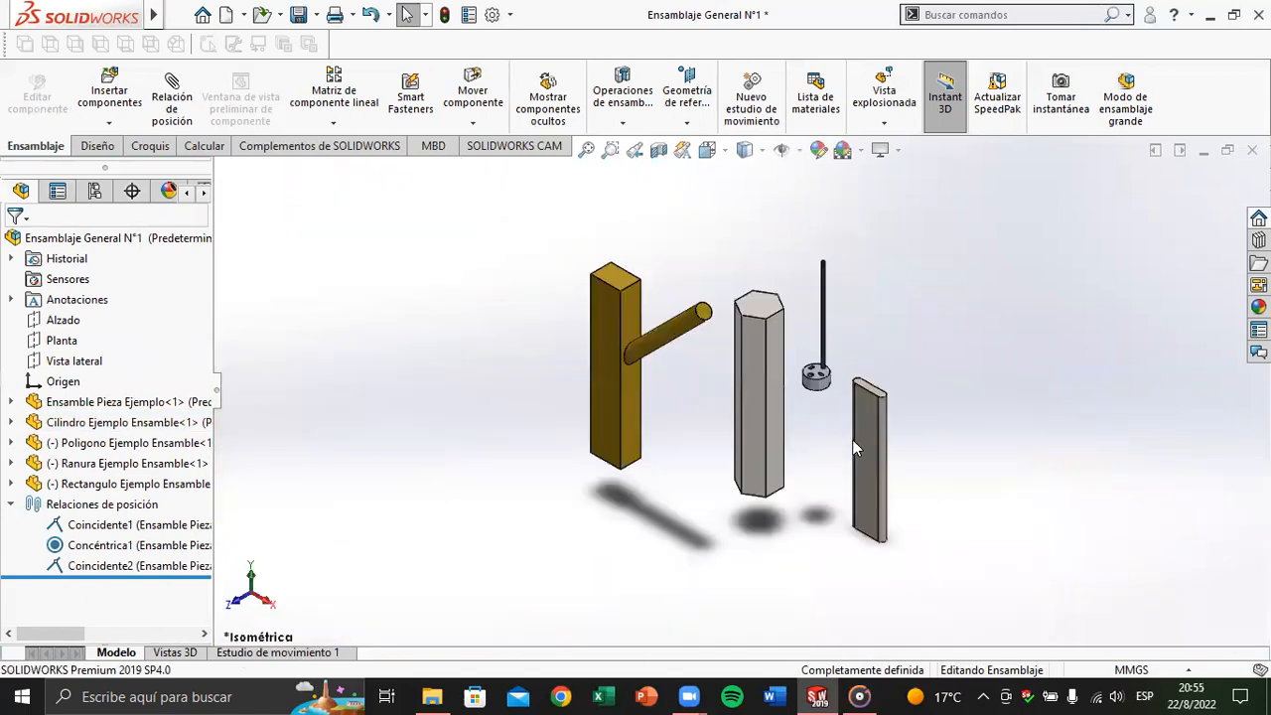
Step: Measure the lengths of a short edge and a long edge of the disc's rectangular hole
scroll(874, 372, down, 3)
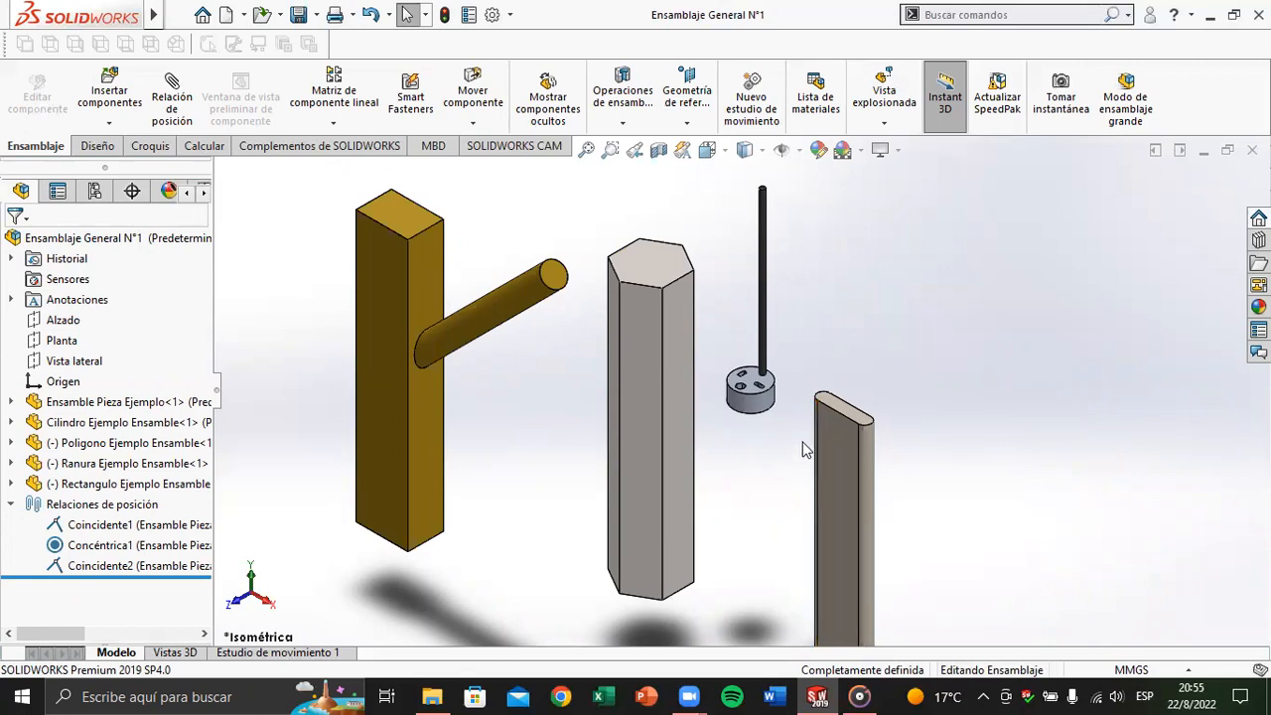
scroll(788, 402, down, 6)
scroll(788, 403, up, 4)
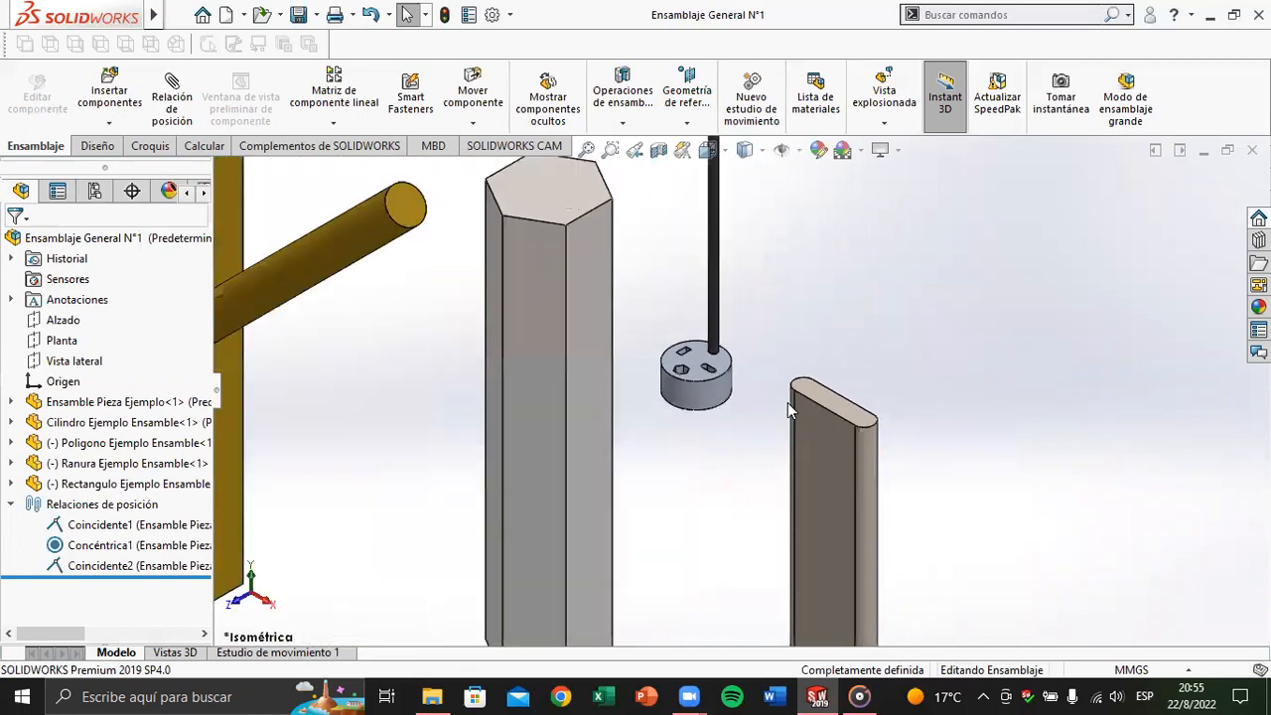
scroll(690, 377, down, 5)
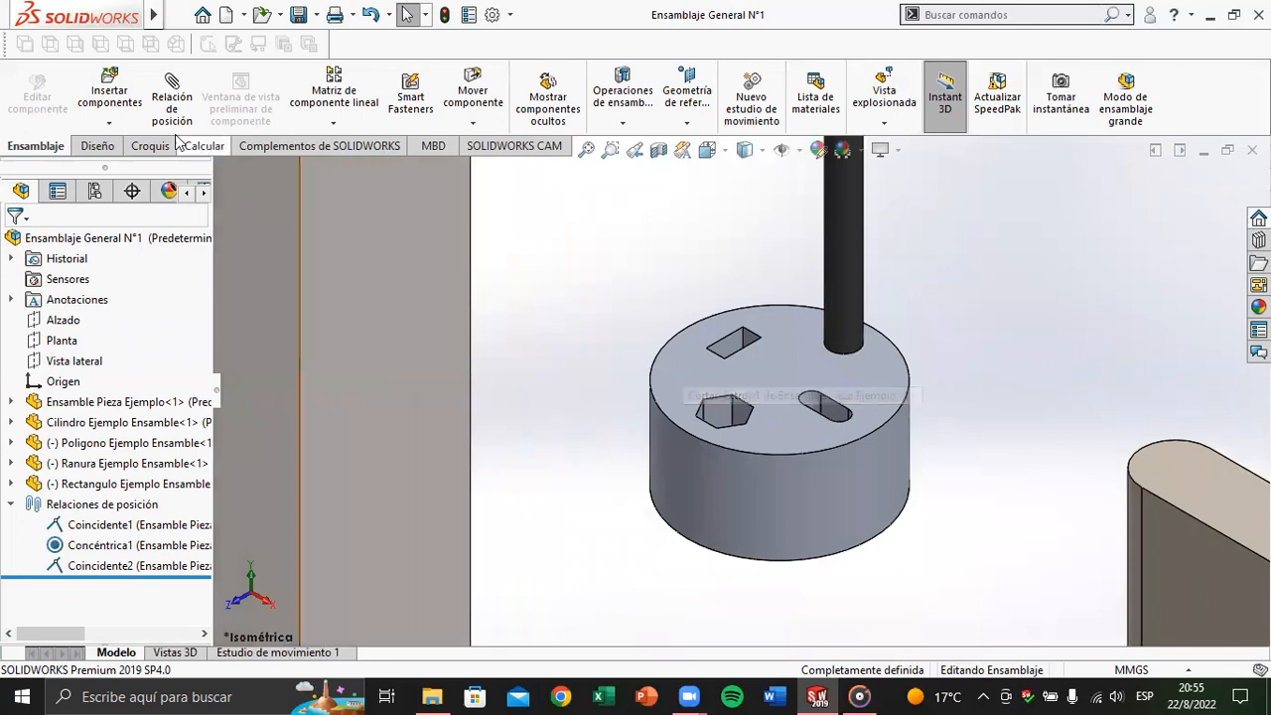
click(205, 146)
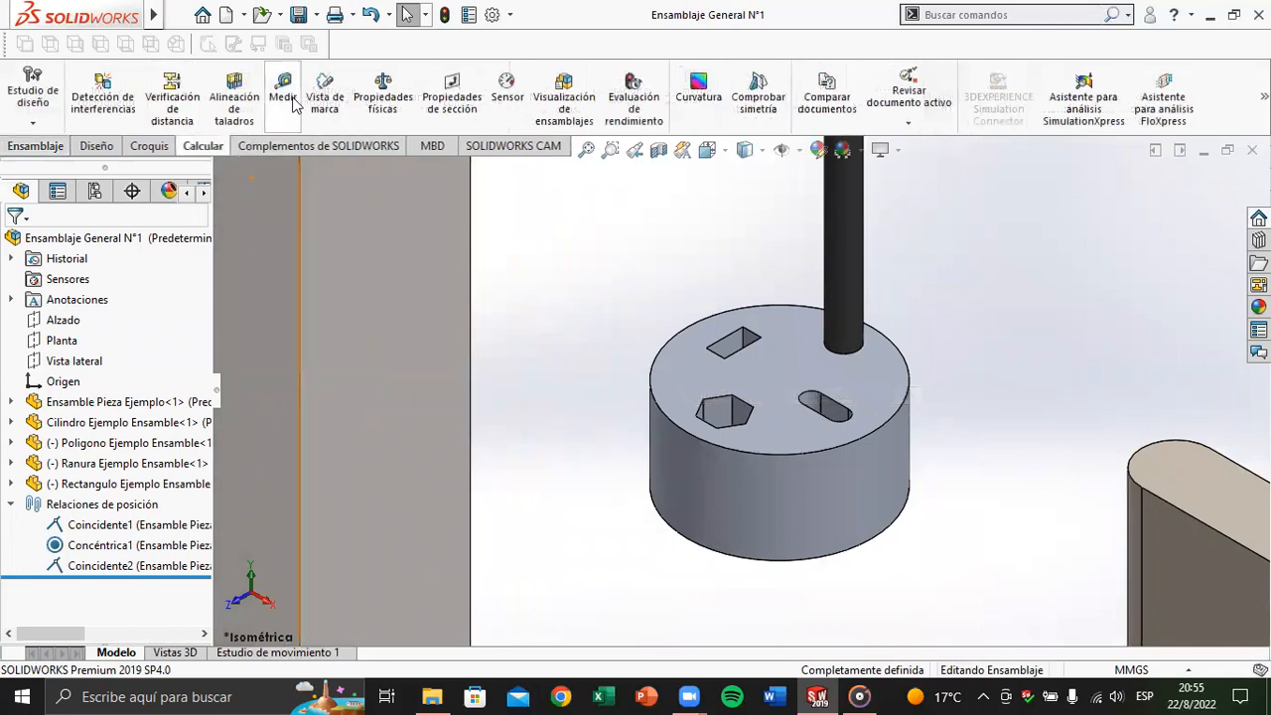
click(283, 97)
scroll(723, 360, down, 4)
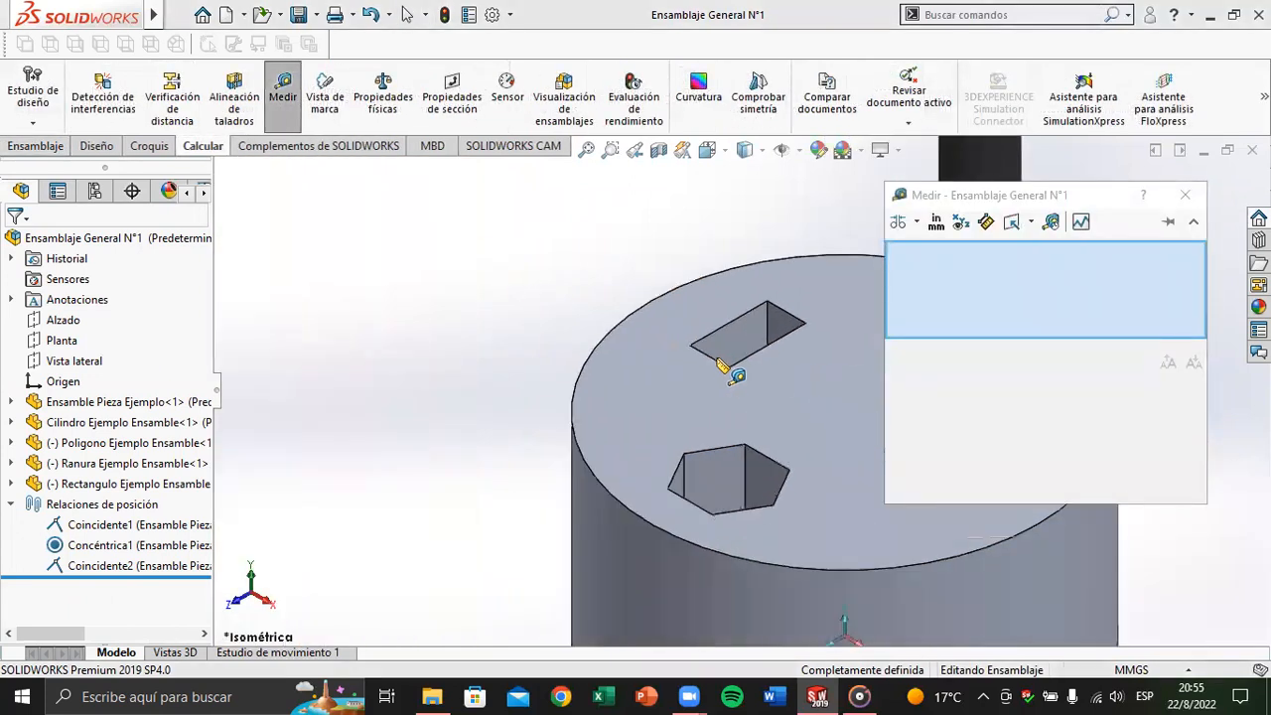
click(718, 364)
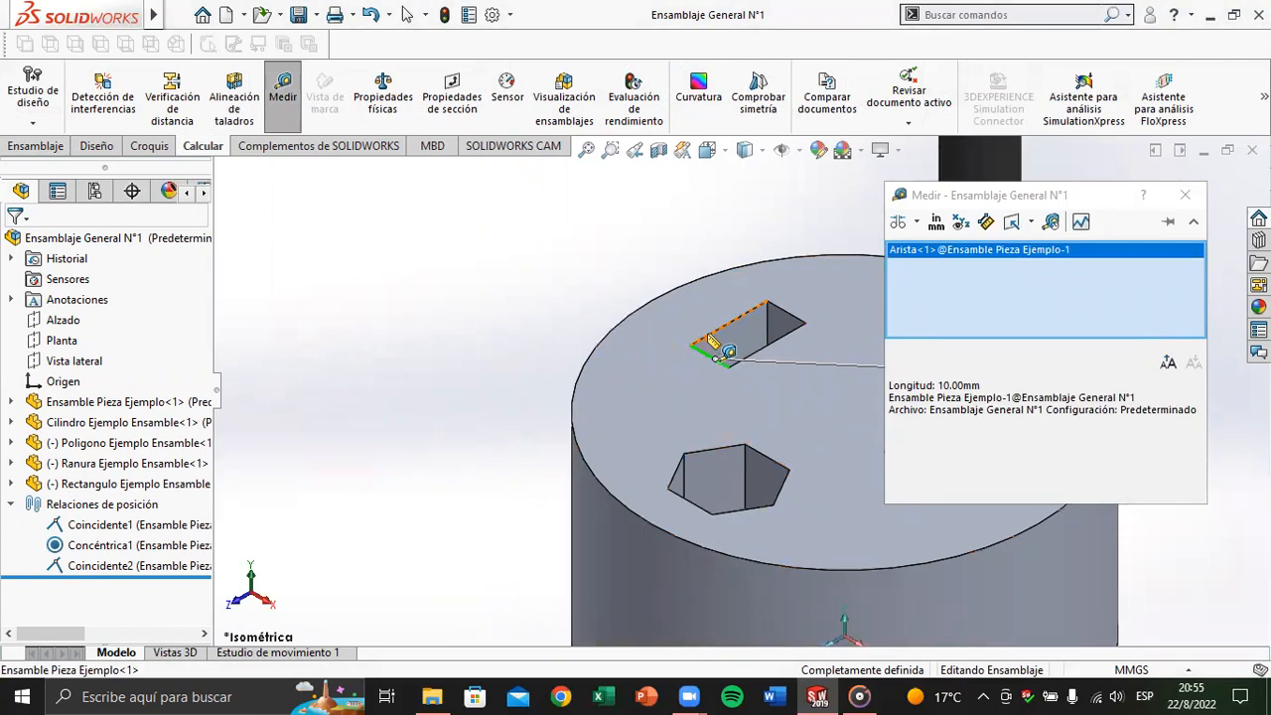
click(714, 333)
middle_drag(774, 343, 872, 369)
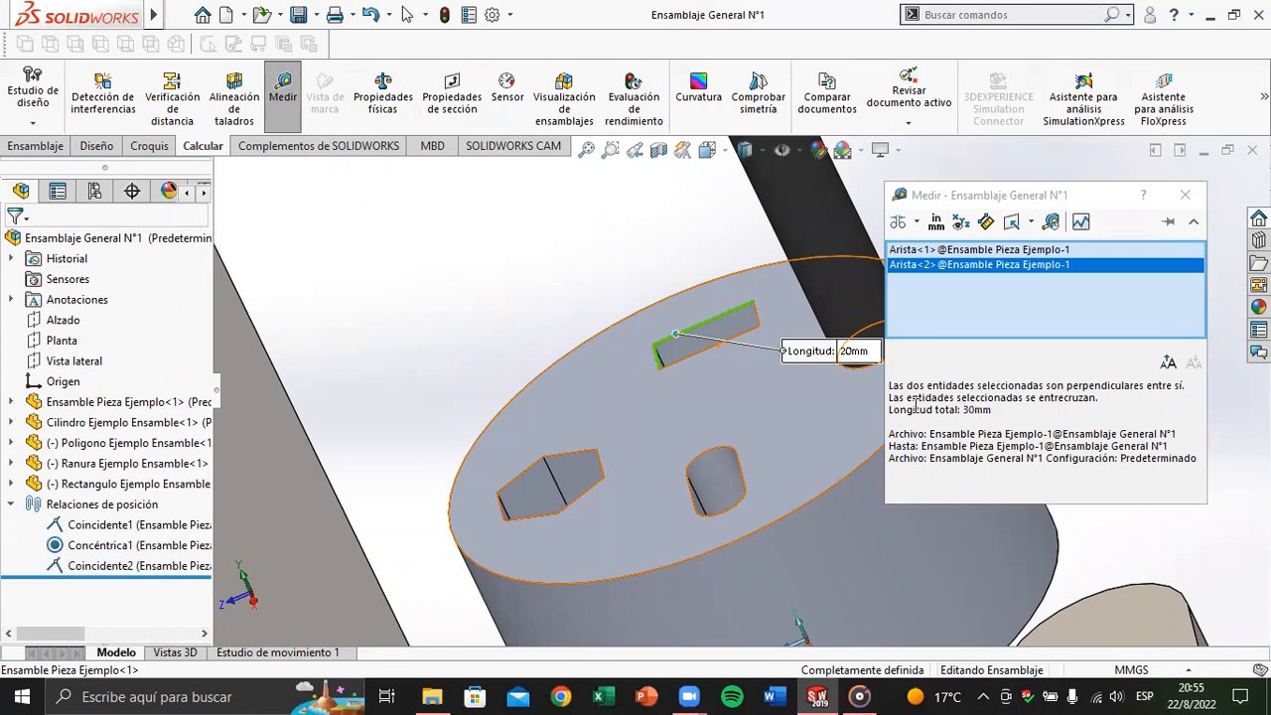
Step: Review the individual length of each measured edge of the rectangular hole and end the measurement
middle_drag(724, 360, 657, 364)
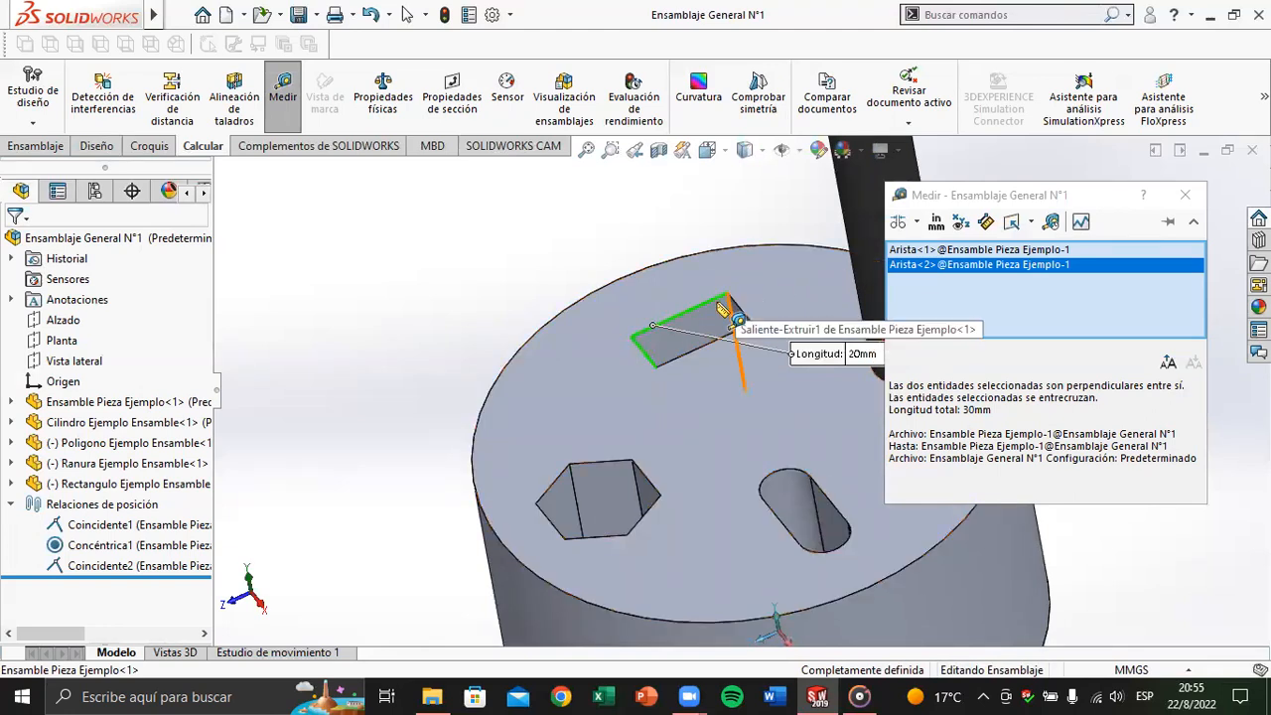
double_click(967, 410)
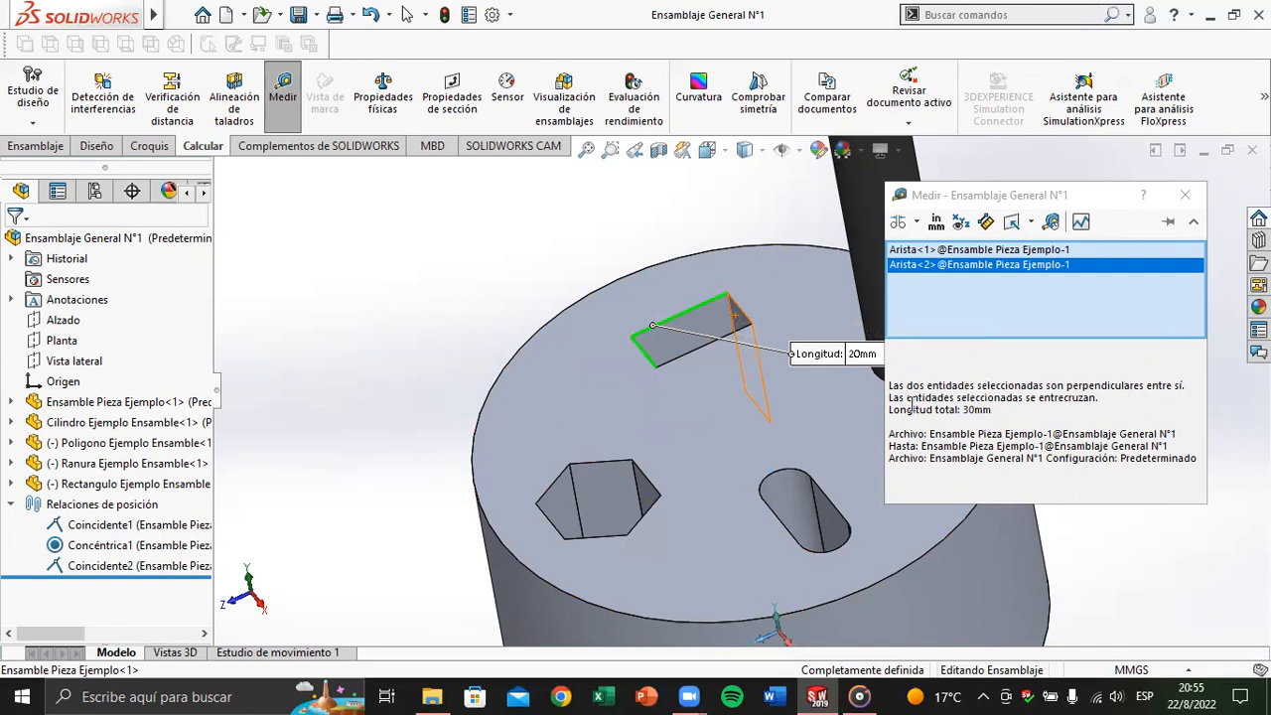
click(923, 255)
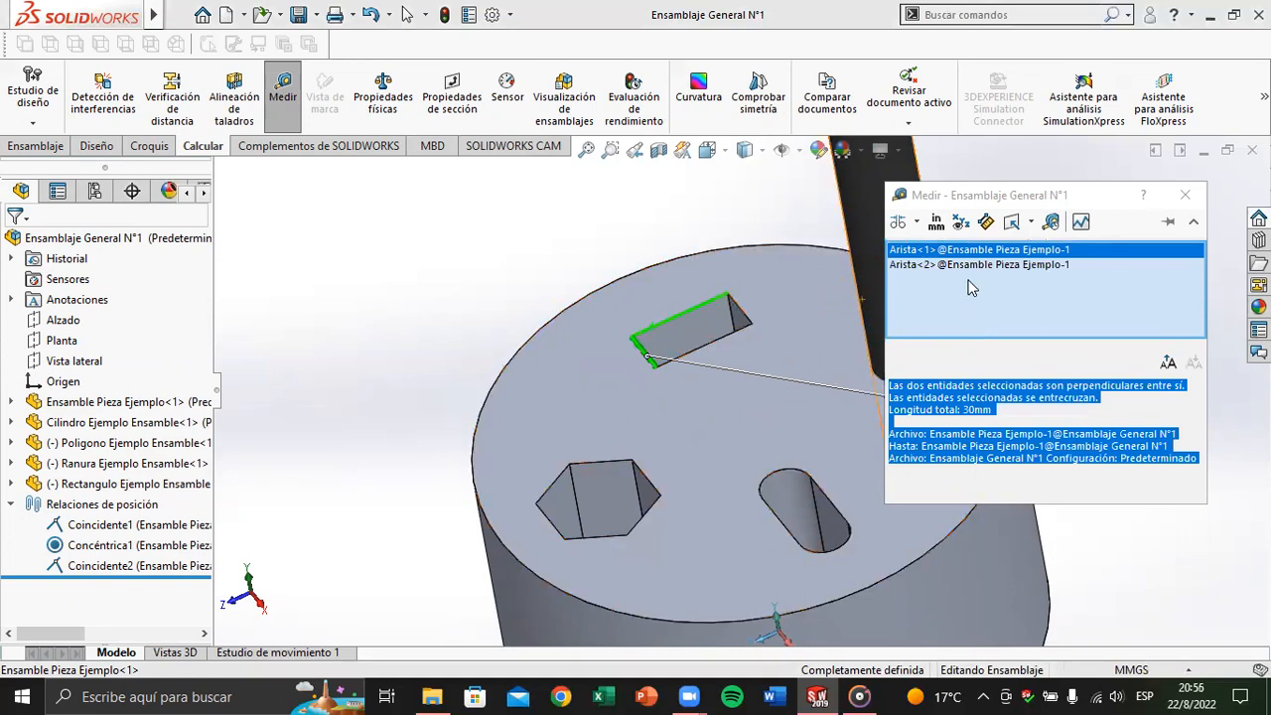
click(974, 264)
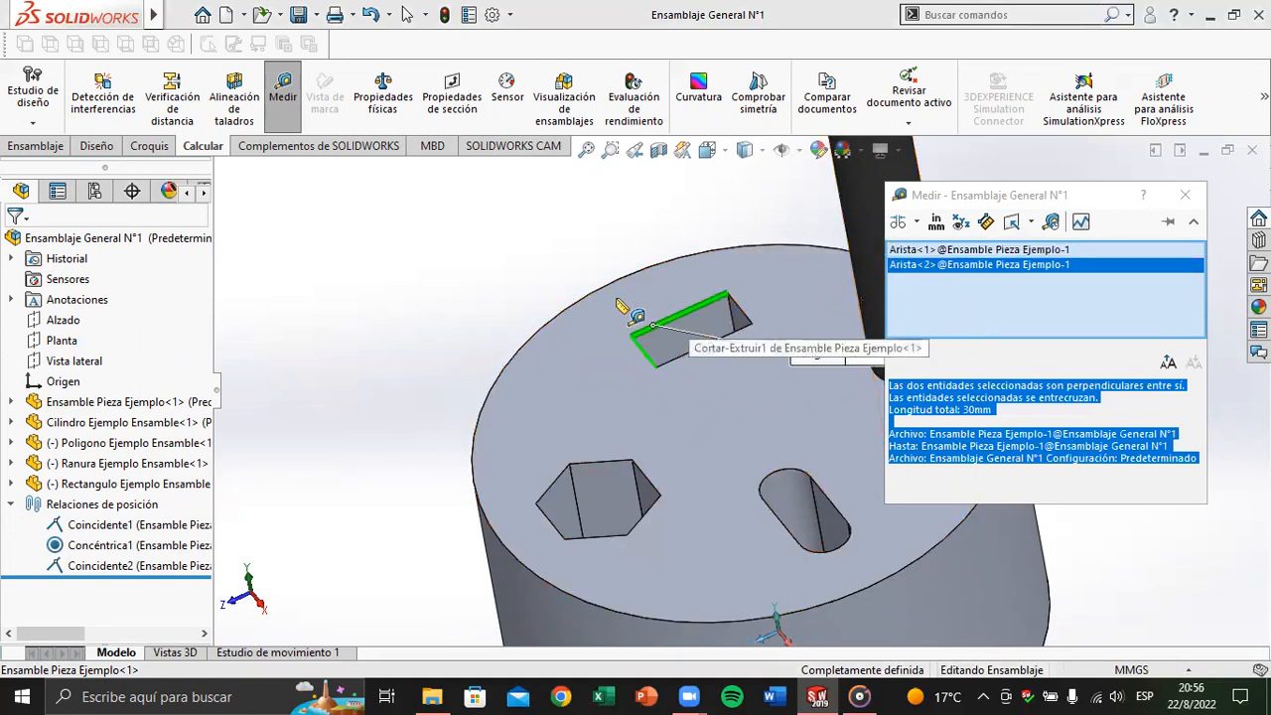
key(Escape)
Step: Open the rectangular bar component from the assembly in its own part window
scroll(658, 325, up, 10)
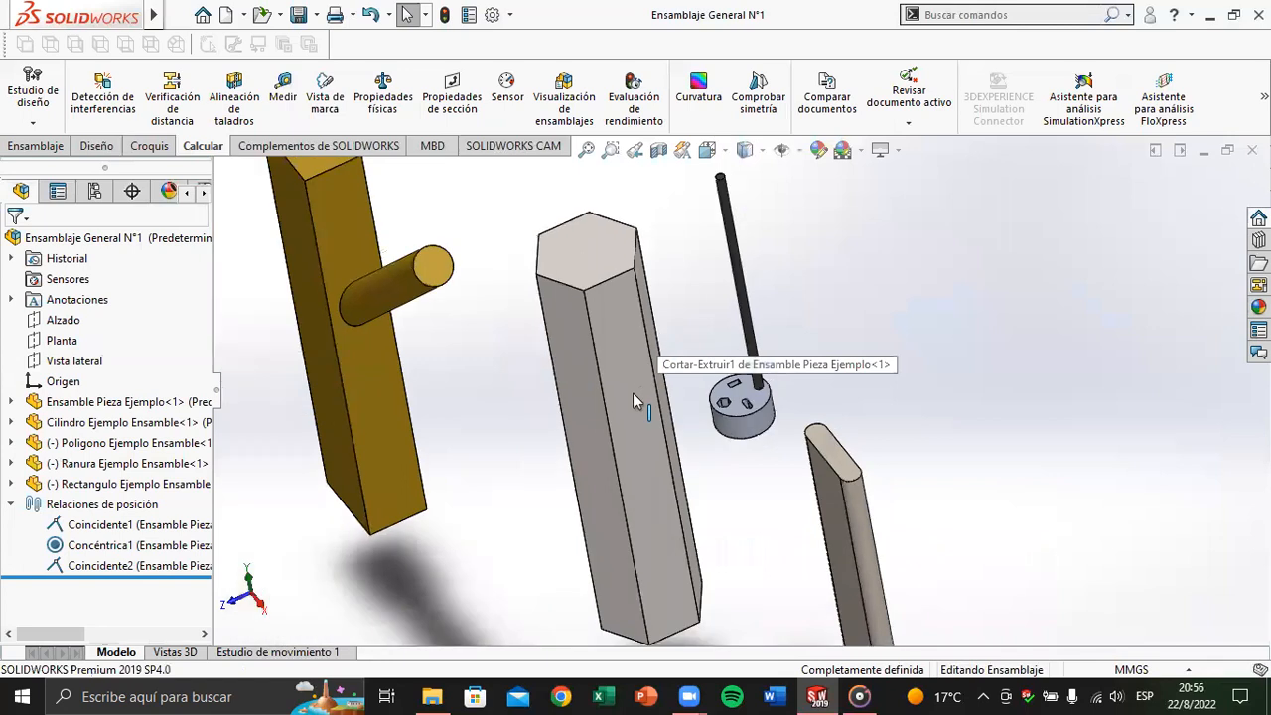
scroll(633, 392, up, 2)
scroll(506, 402, up, 1)
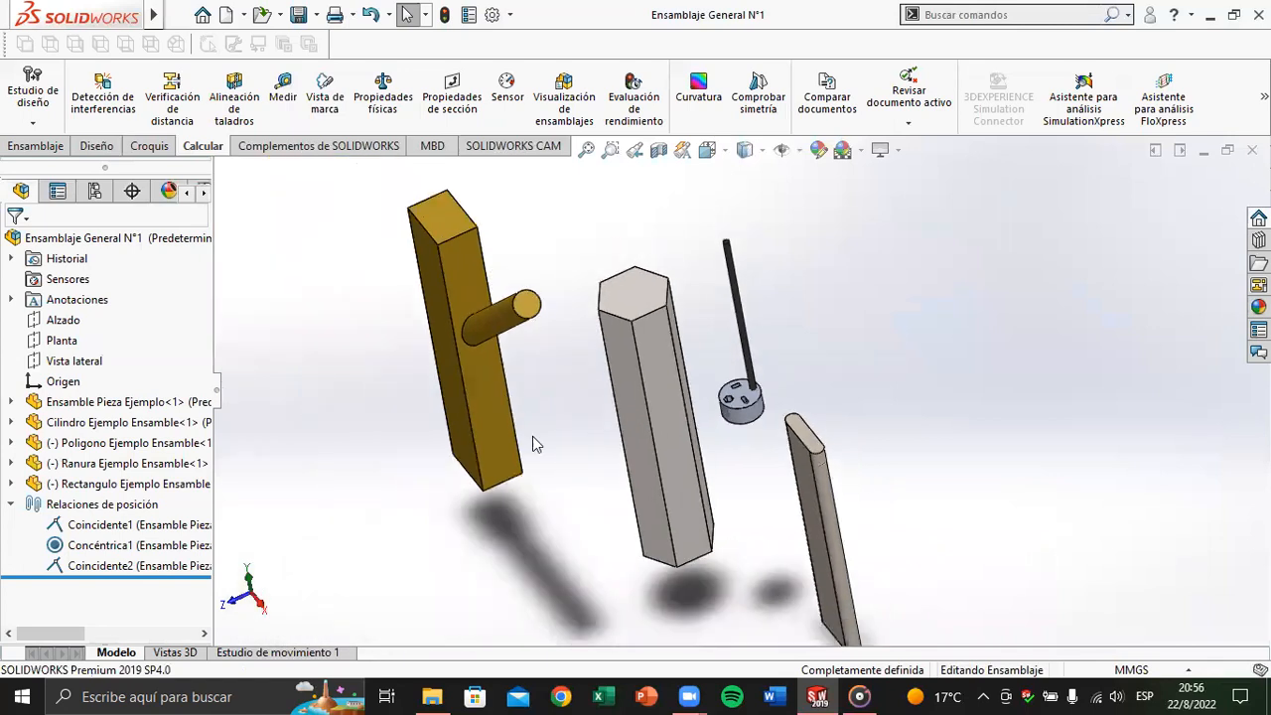
click(460, 266)
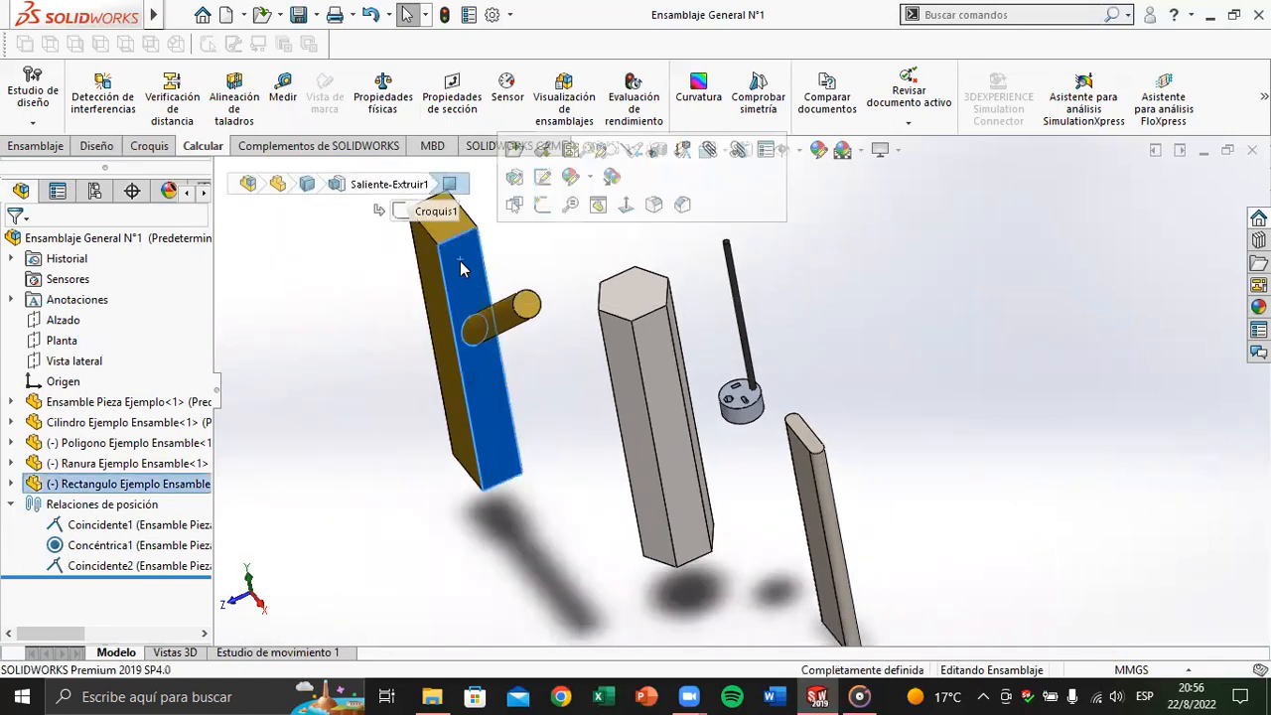
click(556, 270)
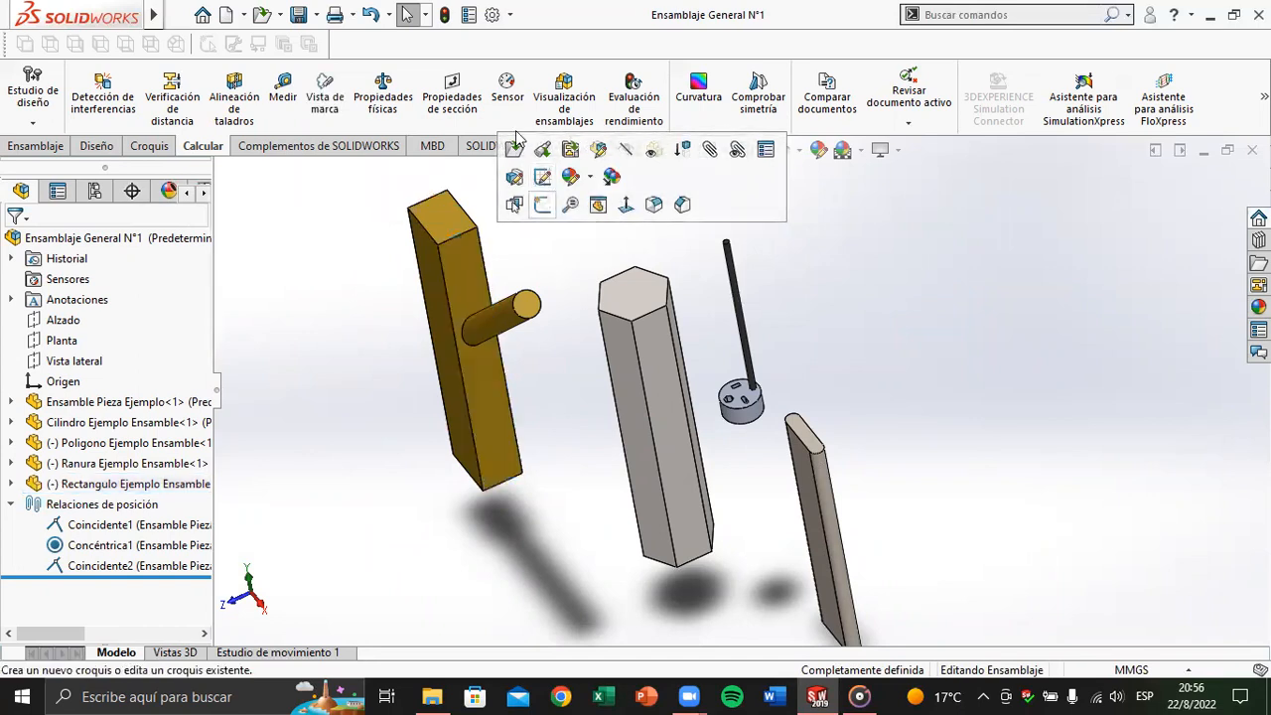
click(467, 268)
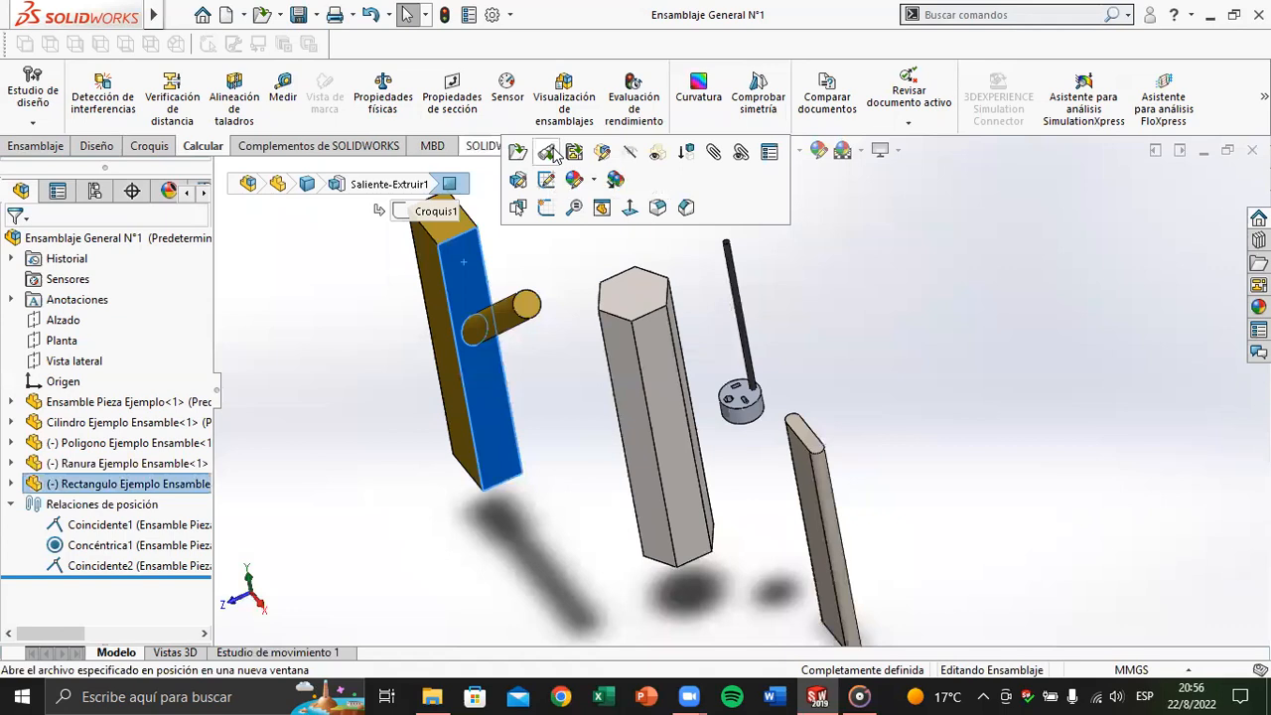
click(552, 153)
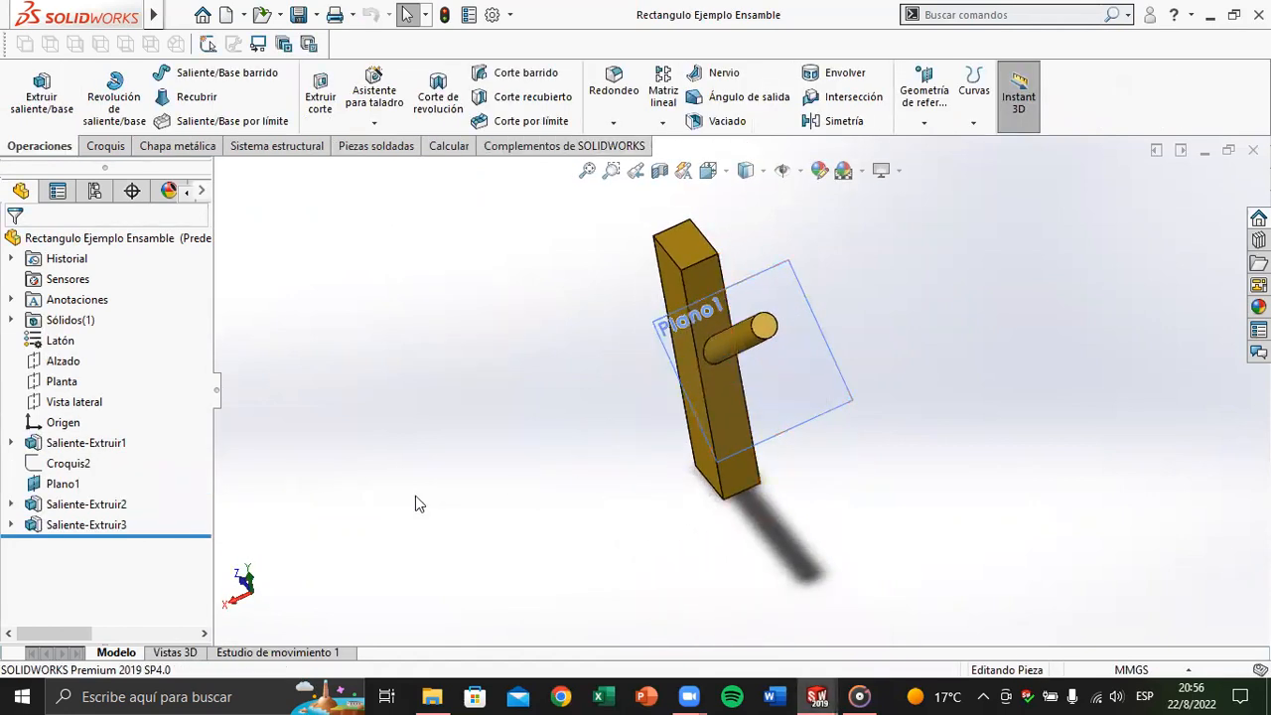
Step: Edit the base sketch of Saliente-Extruir1 and dimension one side of its rectangle at 10 mm
click(11, 442)
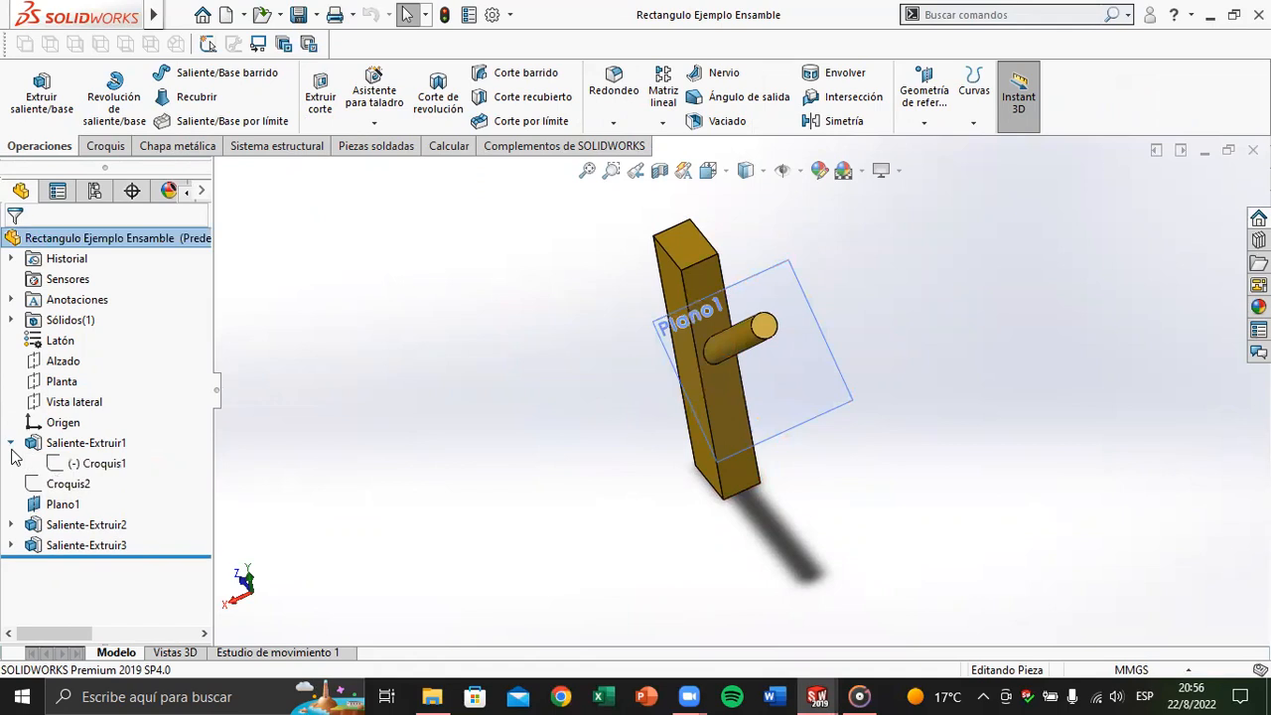
click(94, 464)
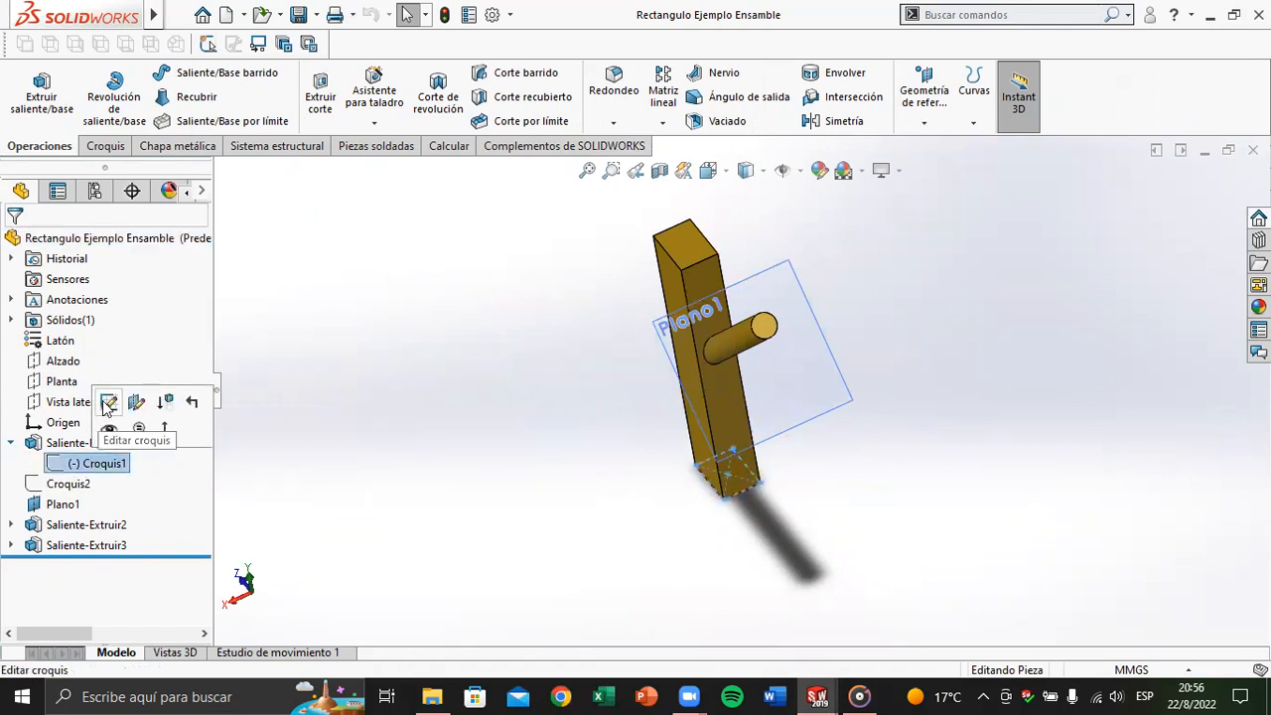
click(104, 401)
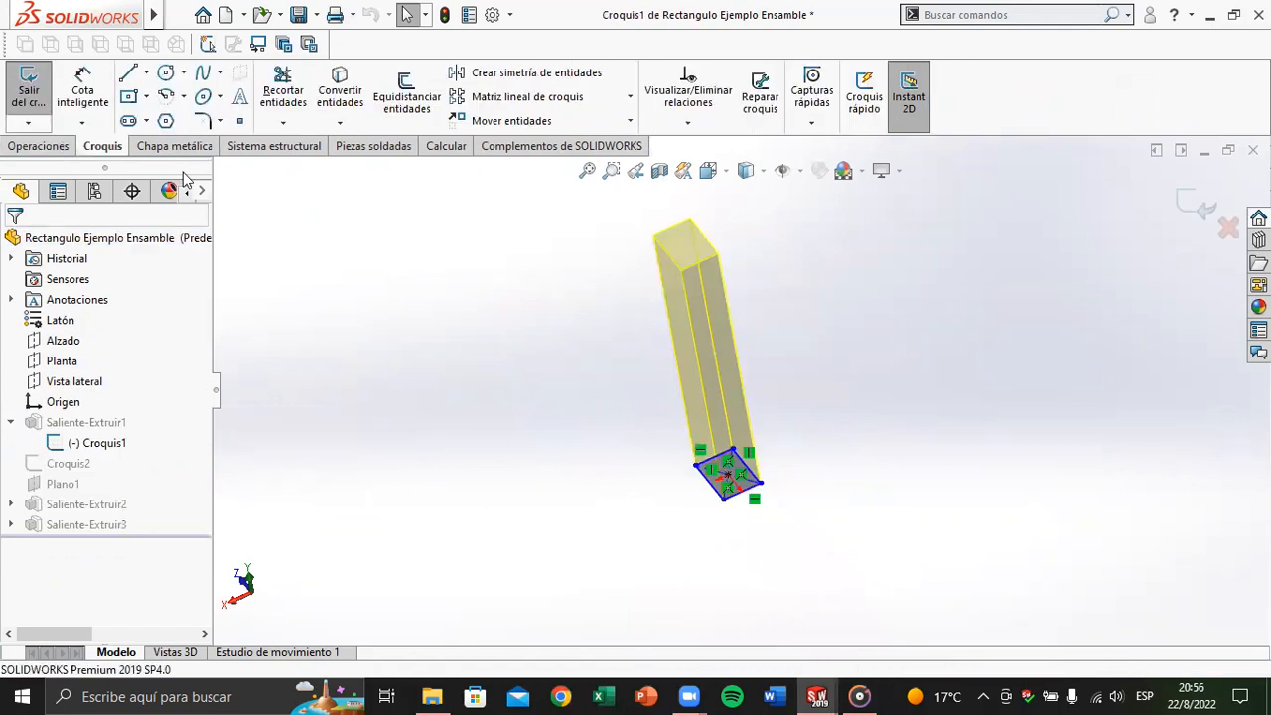
click(82, 90)
click(745, 491)
click(757, 581)
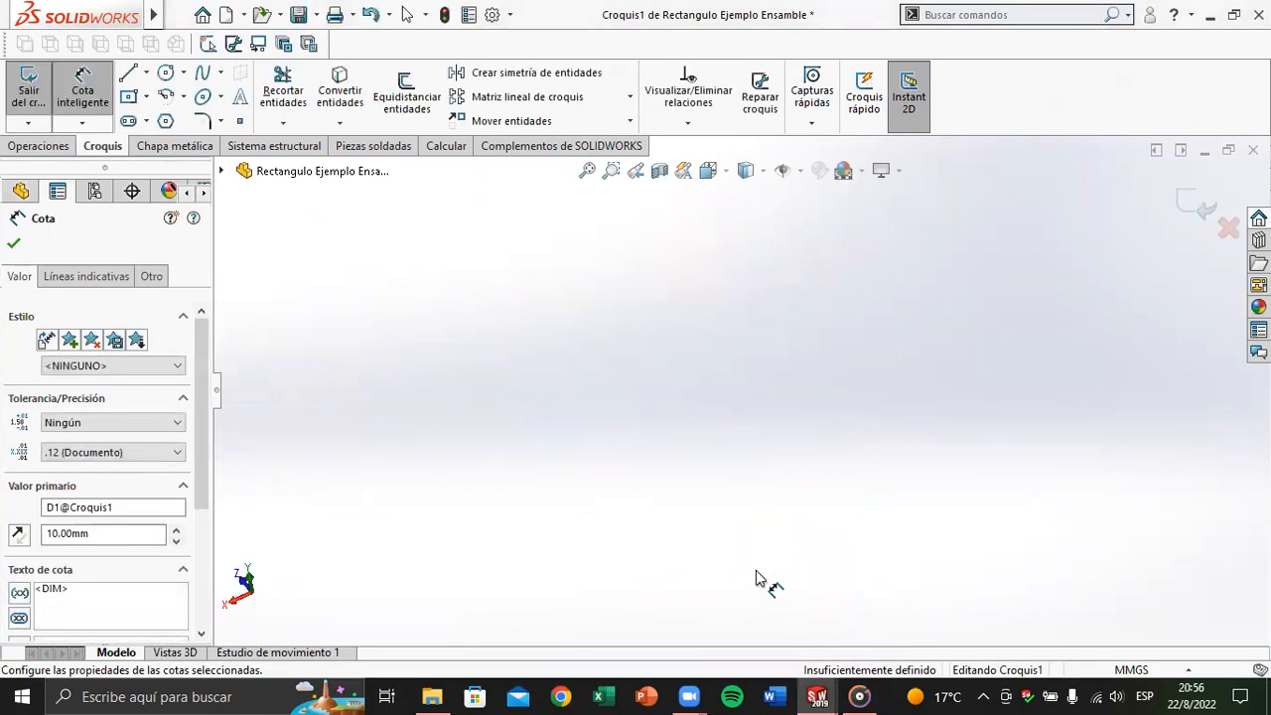
key(ctrl+7)
scroll(772, 456, down, 3)
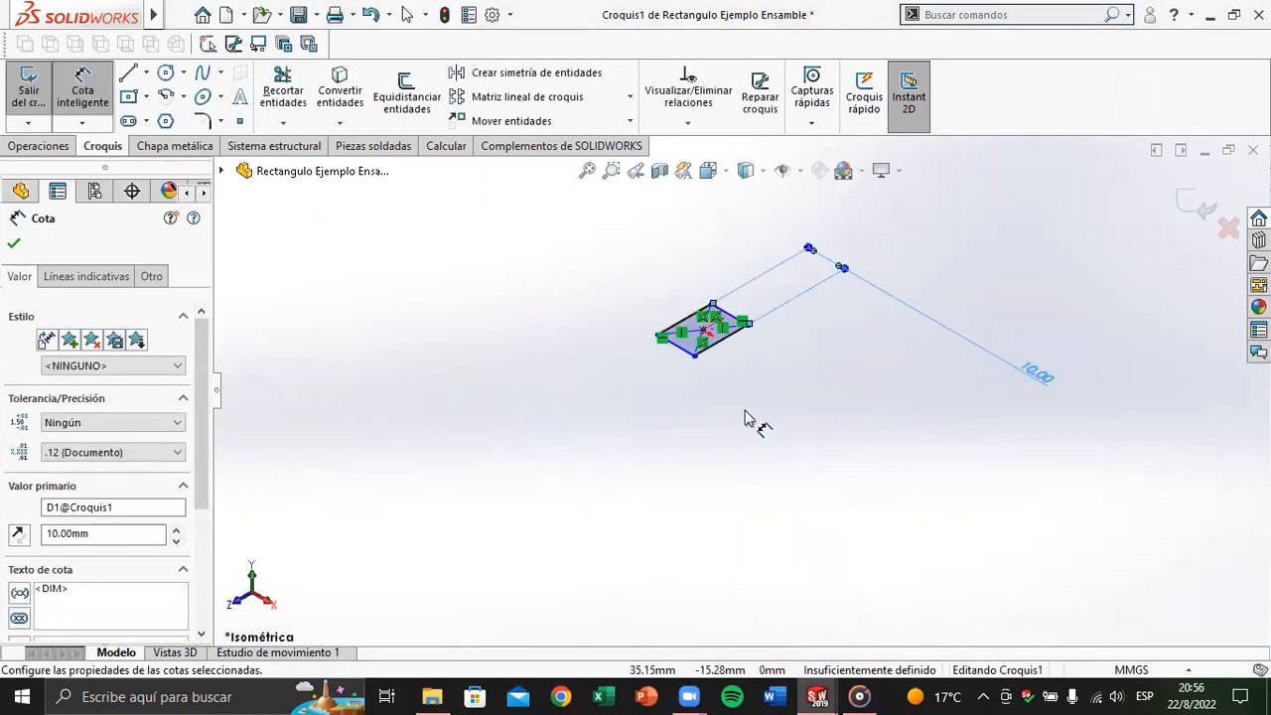
Step: Dimension the adjacent side of the base rectangle at 20 mm and exit the sketch
click(722, 341)
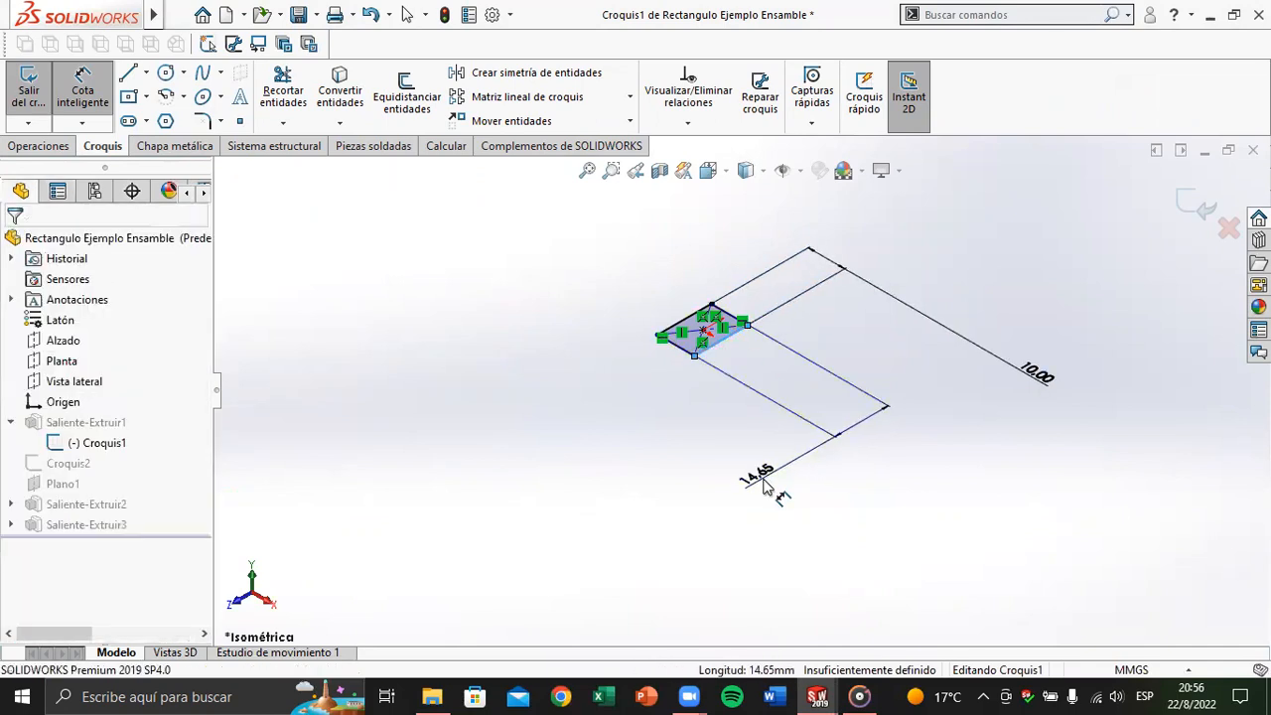
click(765, 489)
text(20)
key(Return)
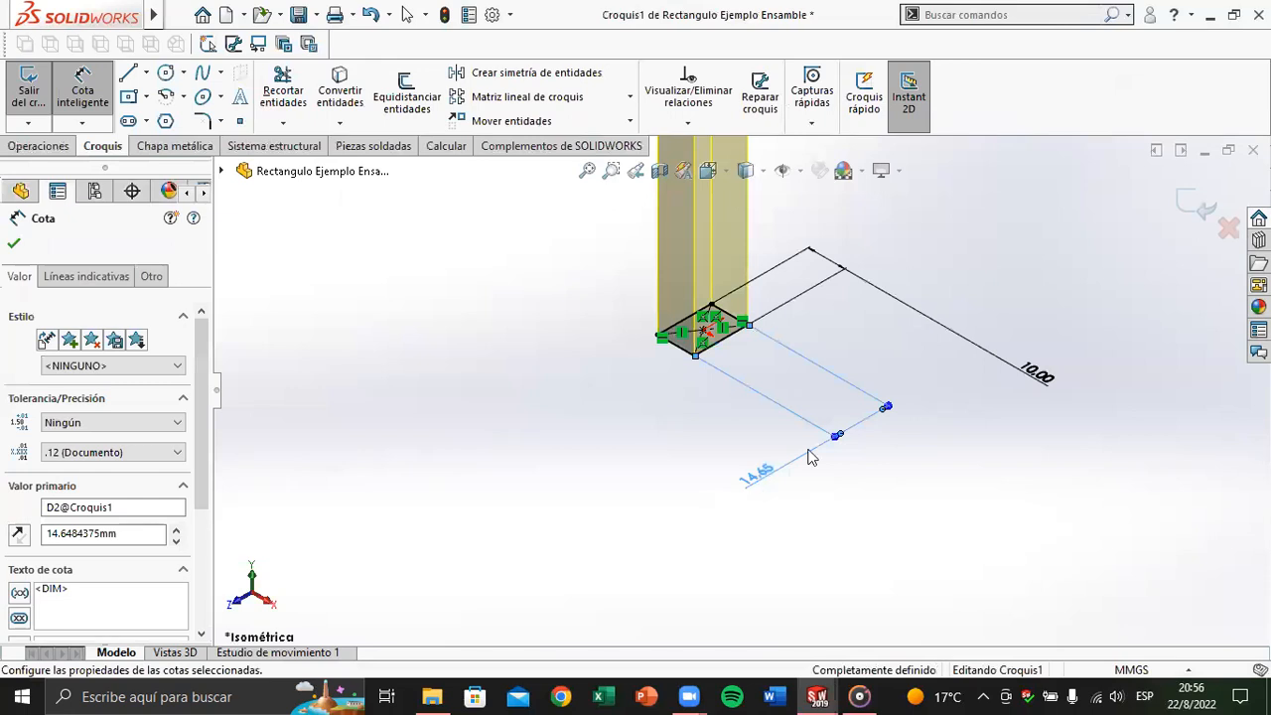
click(1191, 214)
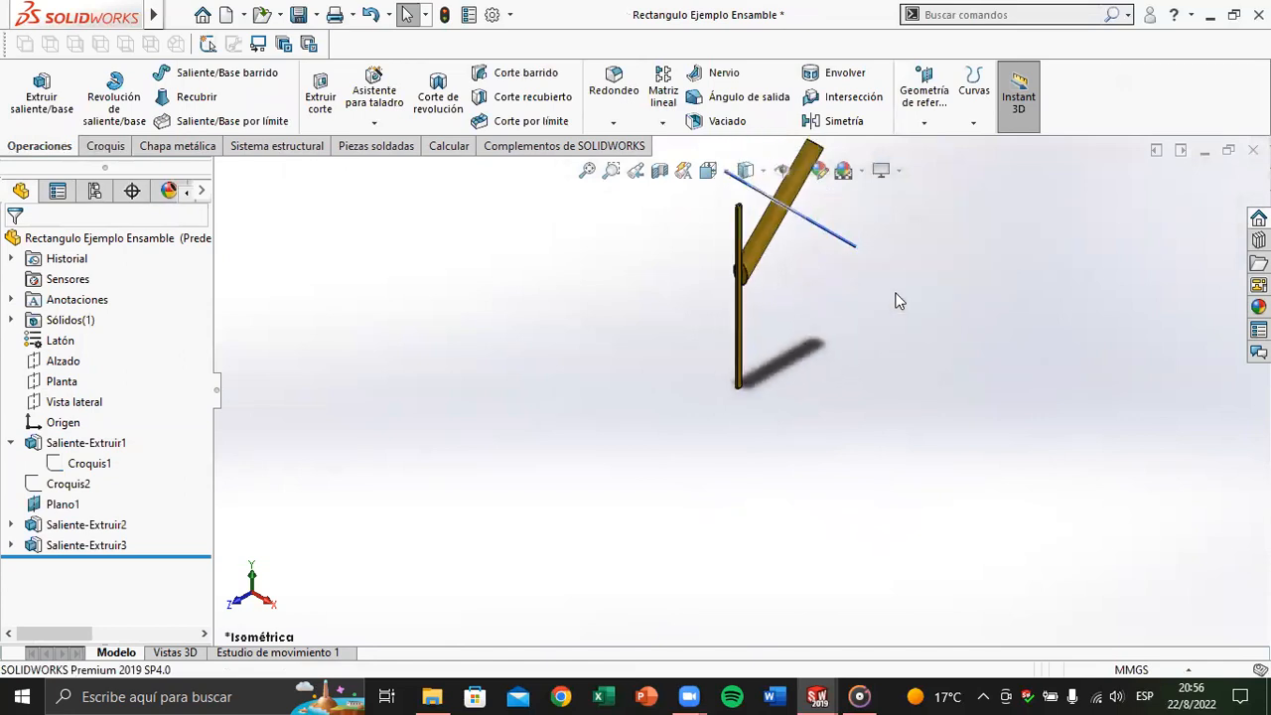
Step: Find the sketch that defines the round rod's circle under Saliente-Extruir2 and open it for editing
middle_drag(790, 235, 776, 276)
scroll(775, 279, down, 2)
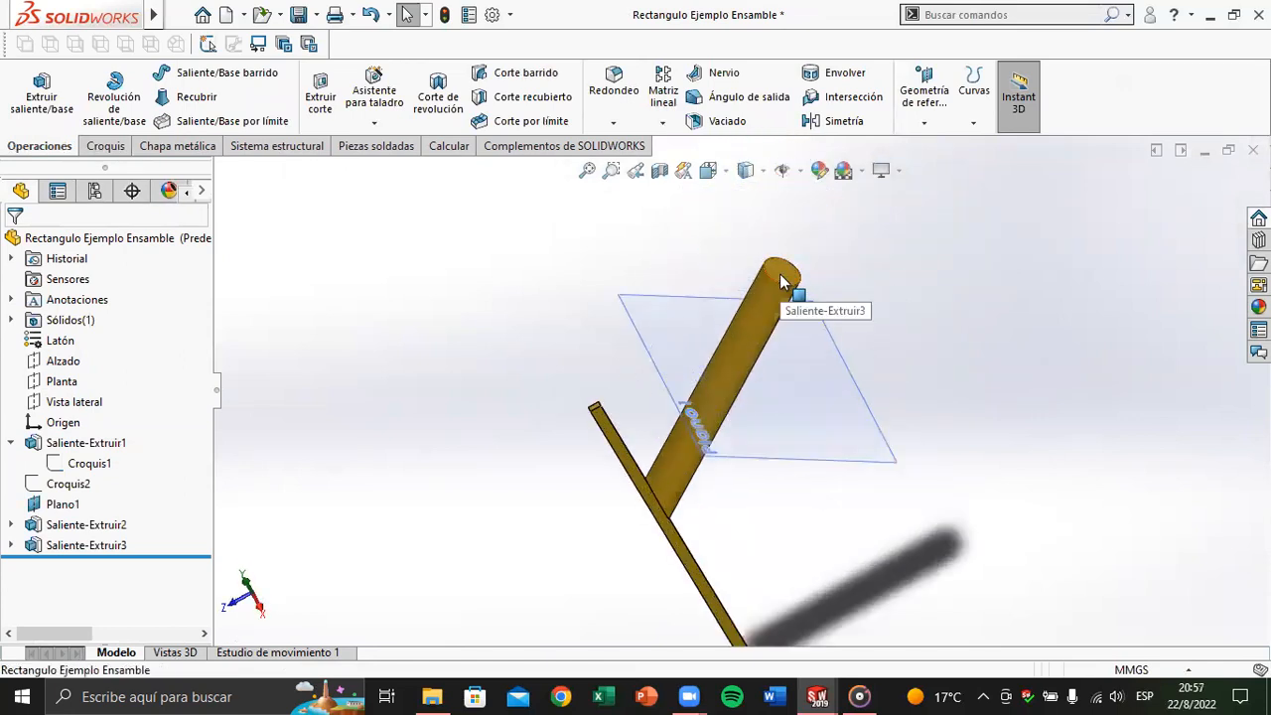
click(780, 274)
middle_drag(776, 312, 661, 477)
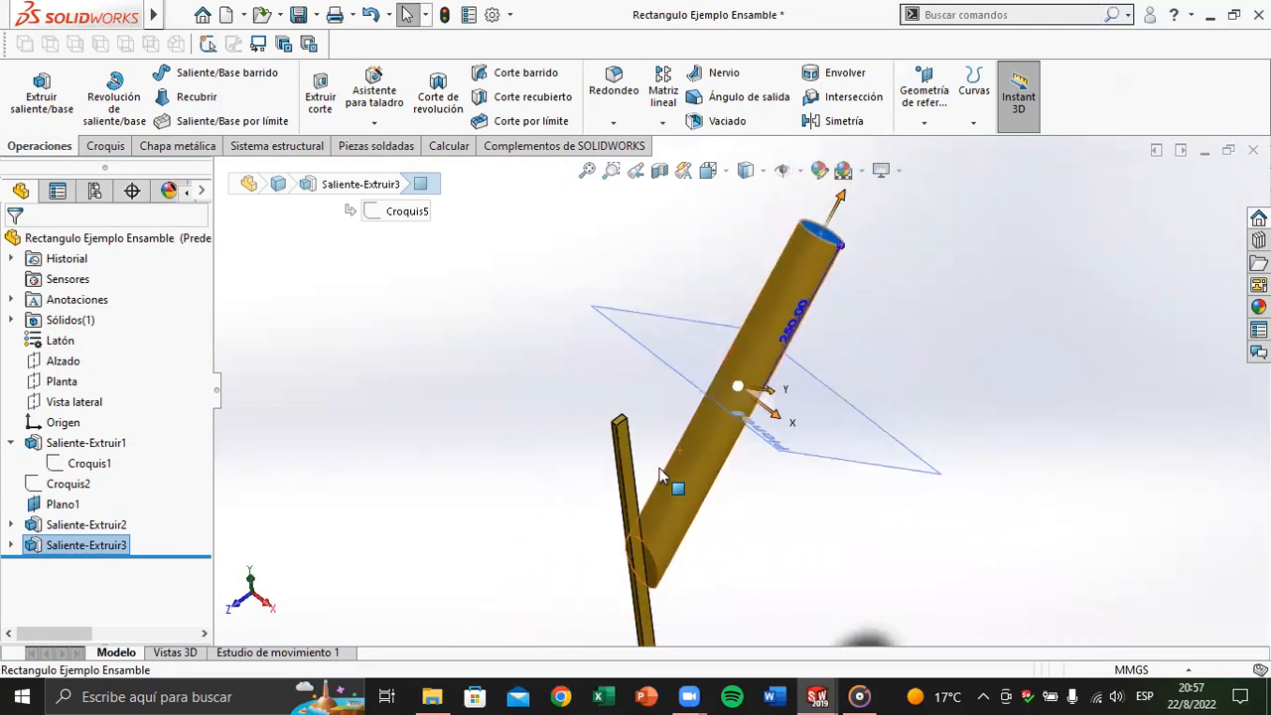
click(11, 545)
click(80, 565)
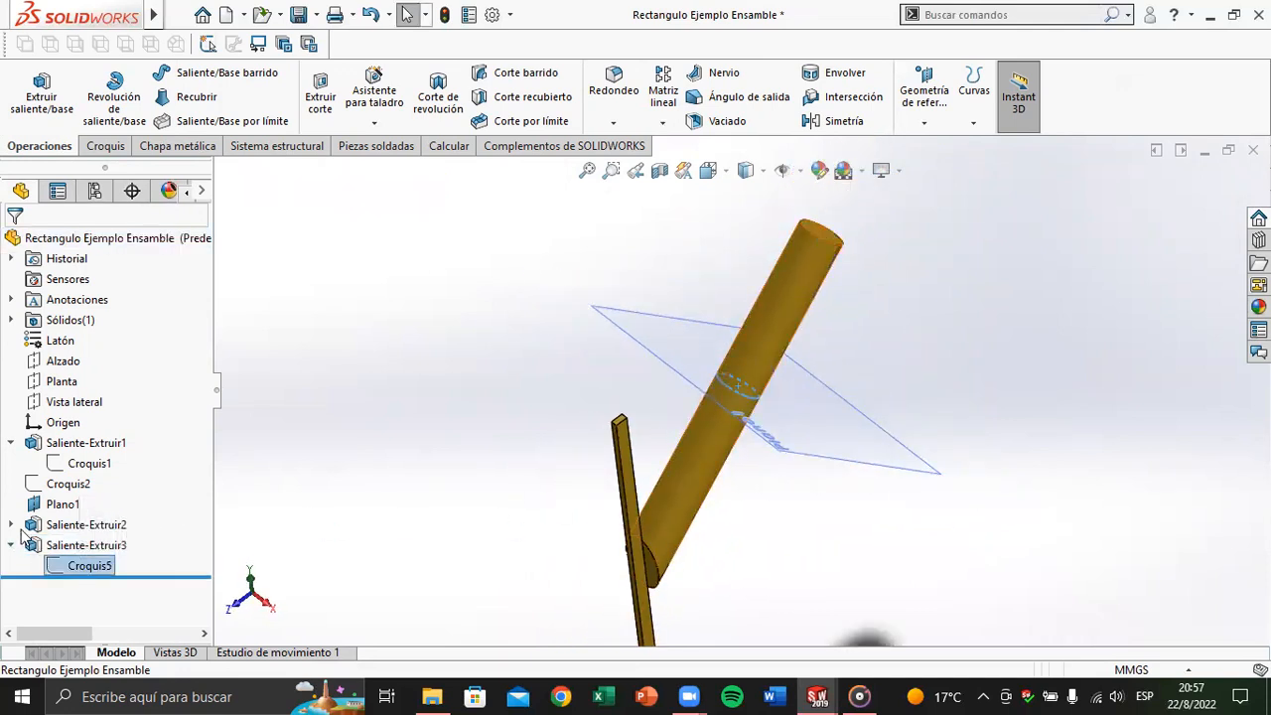
click(11, 525)
click(88, 547)
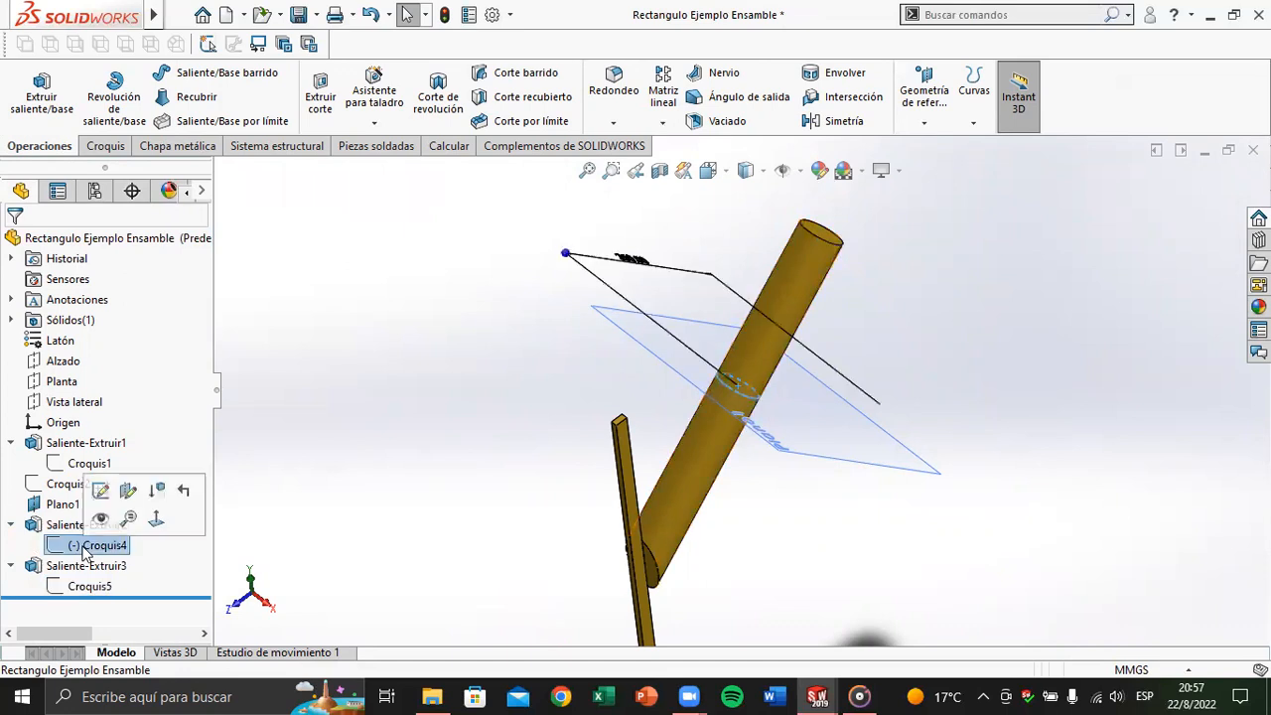
click(100, 489)
mouse_move(612, 400)
middle_down()
mouse_move(579, 453)
mouse_move(628, 463)
middle_up()
scroll(476, 296, up, 3)
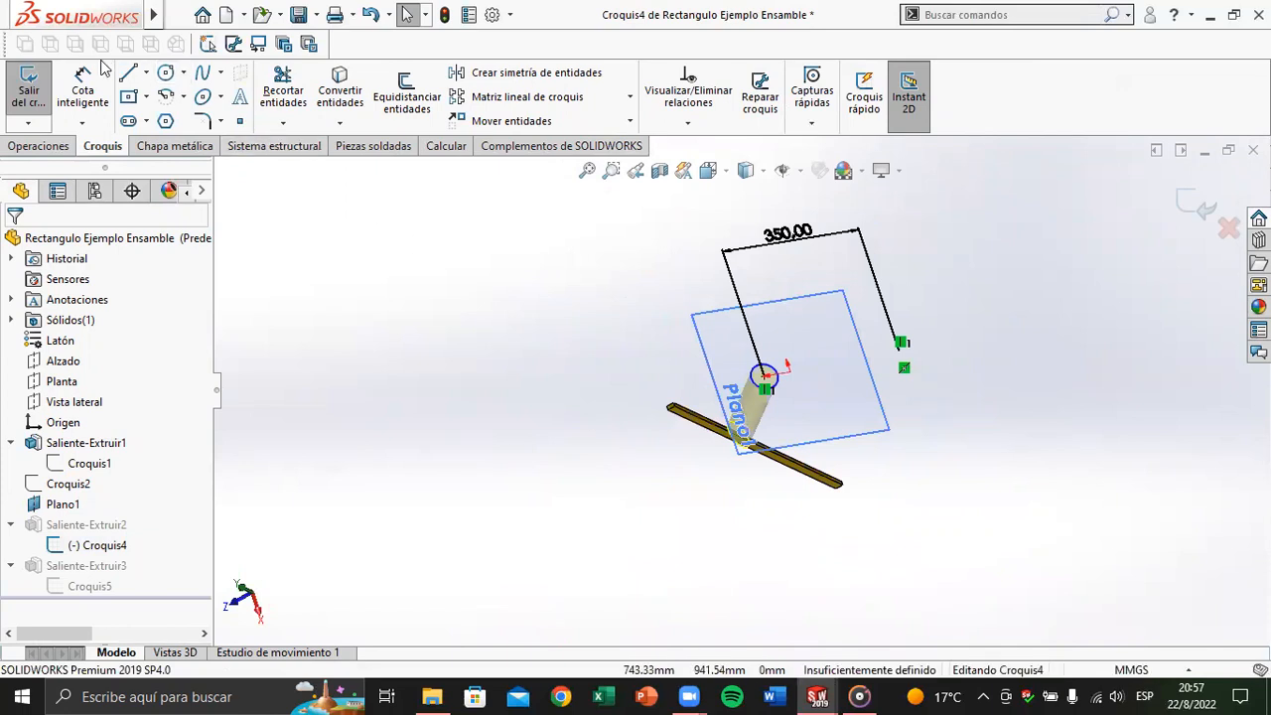
Step: Dimension the rod circle's diameter to make the rod thinner and exit the sketch
click(82, 90)
scroll(765, 376, down, 3)
scroll(765, 360, down, 2)
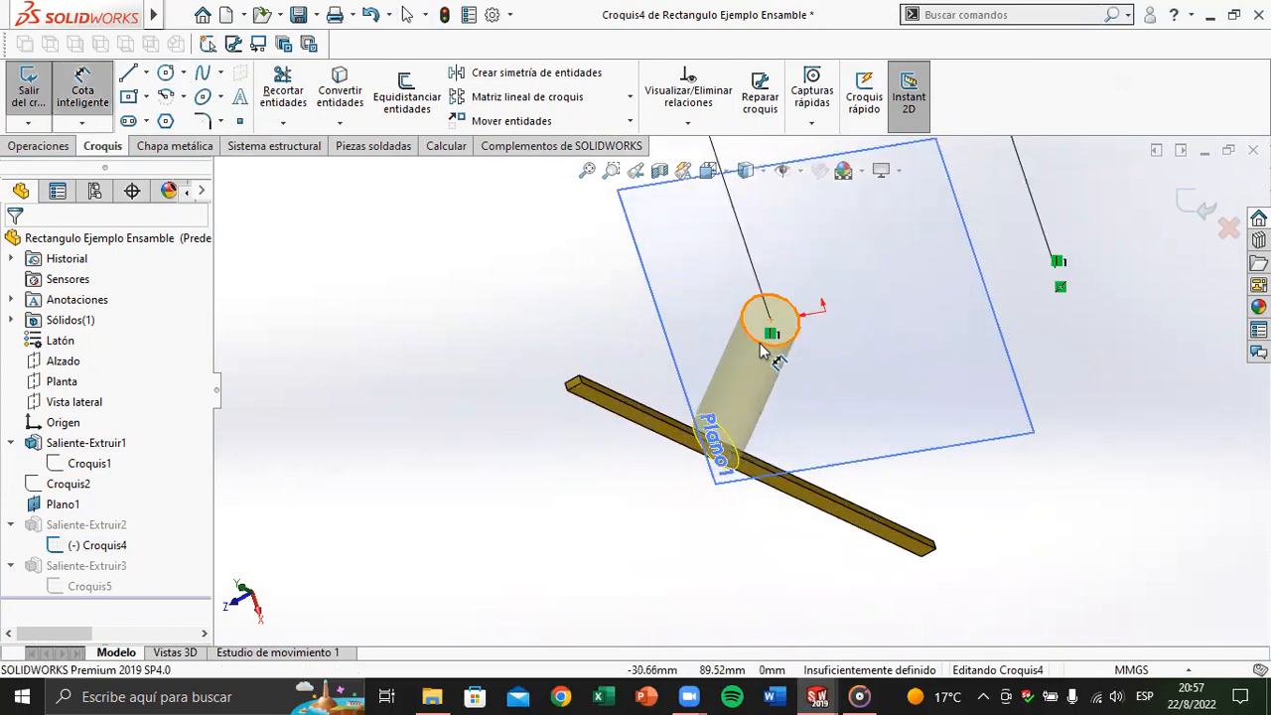
click(757, 346)
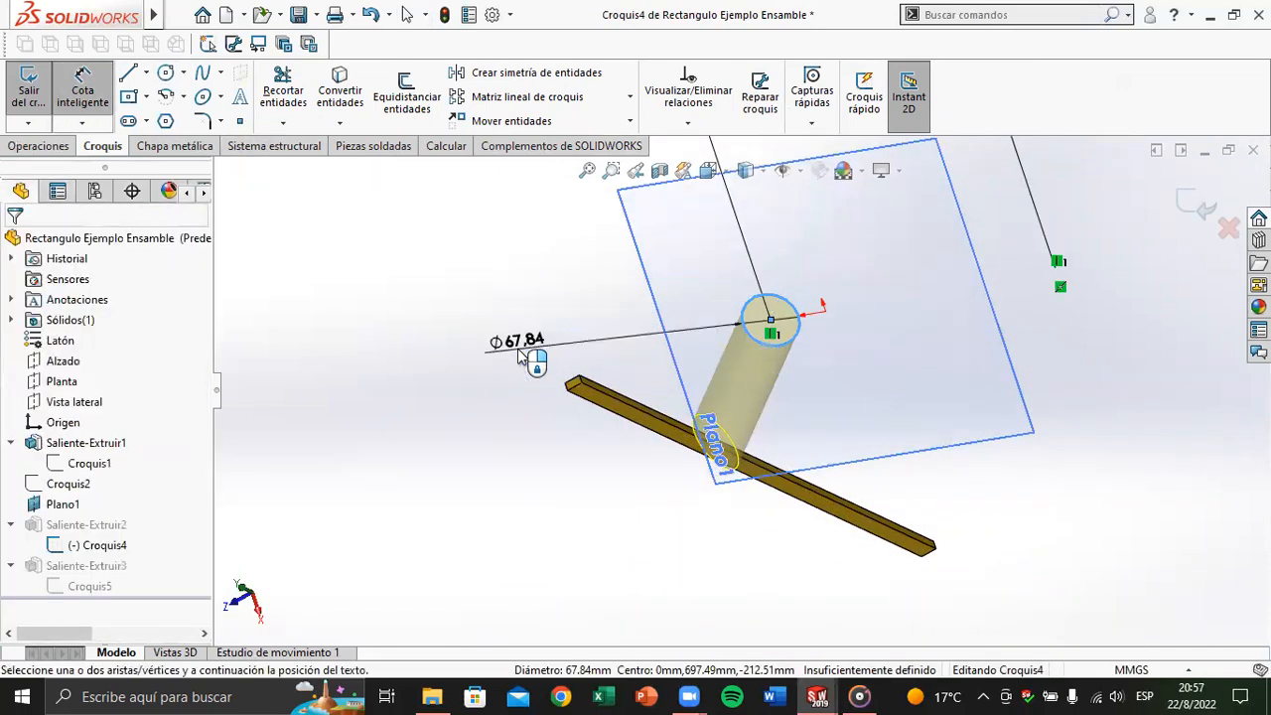
click(518, 358)
key(Return)
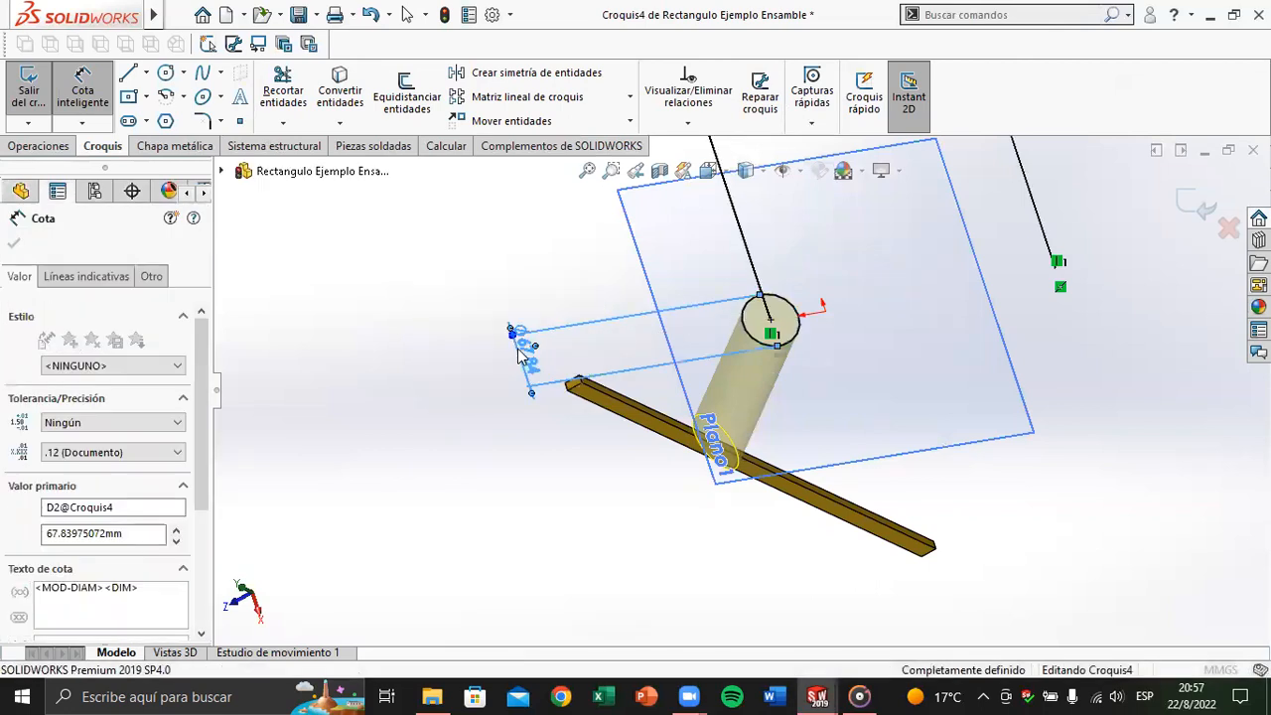
click(1189, 204)
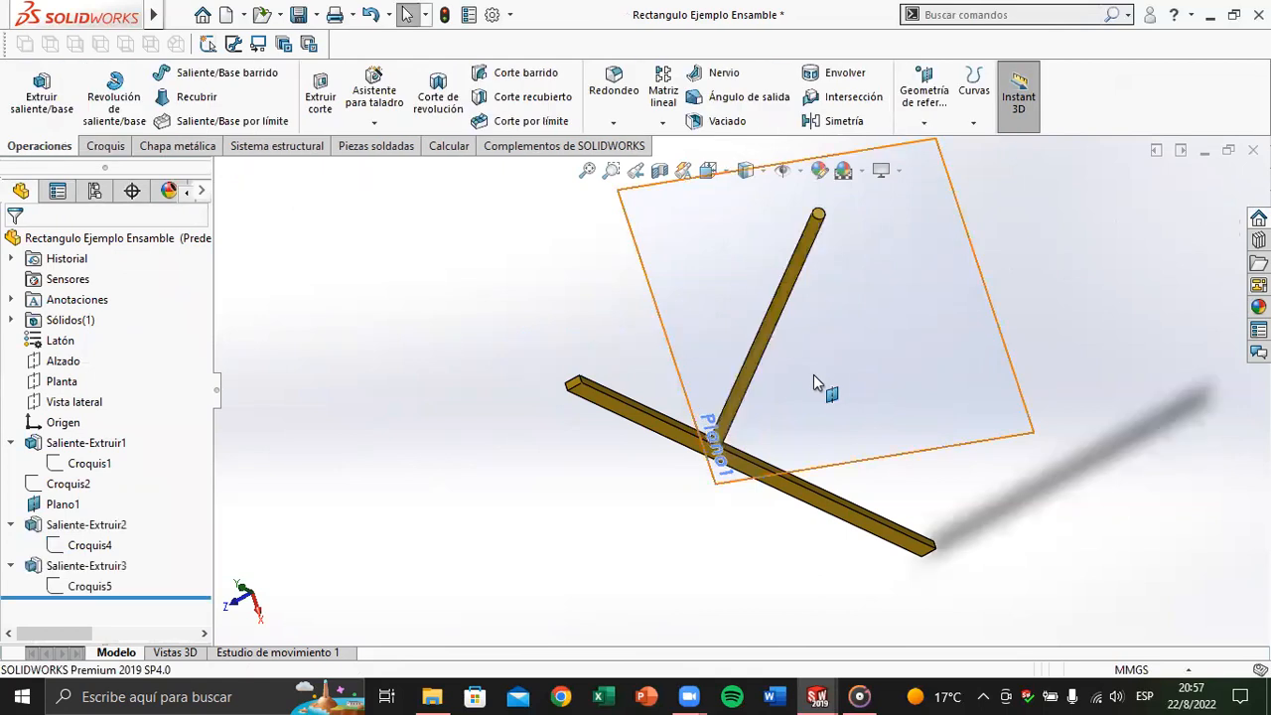
Step: Inspect the resized bar from several angles, focusing on how the round rod meets its rectangular body
scroll(670, 477, down, 5)
middle_drag(669, 477, 737, 470)
scroll(840, 385, down, 5)
middle_drag(839, 386, 780, 391)
scroll(832, 413, up, 7)
scroll(609, 465, down, 2)
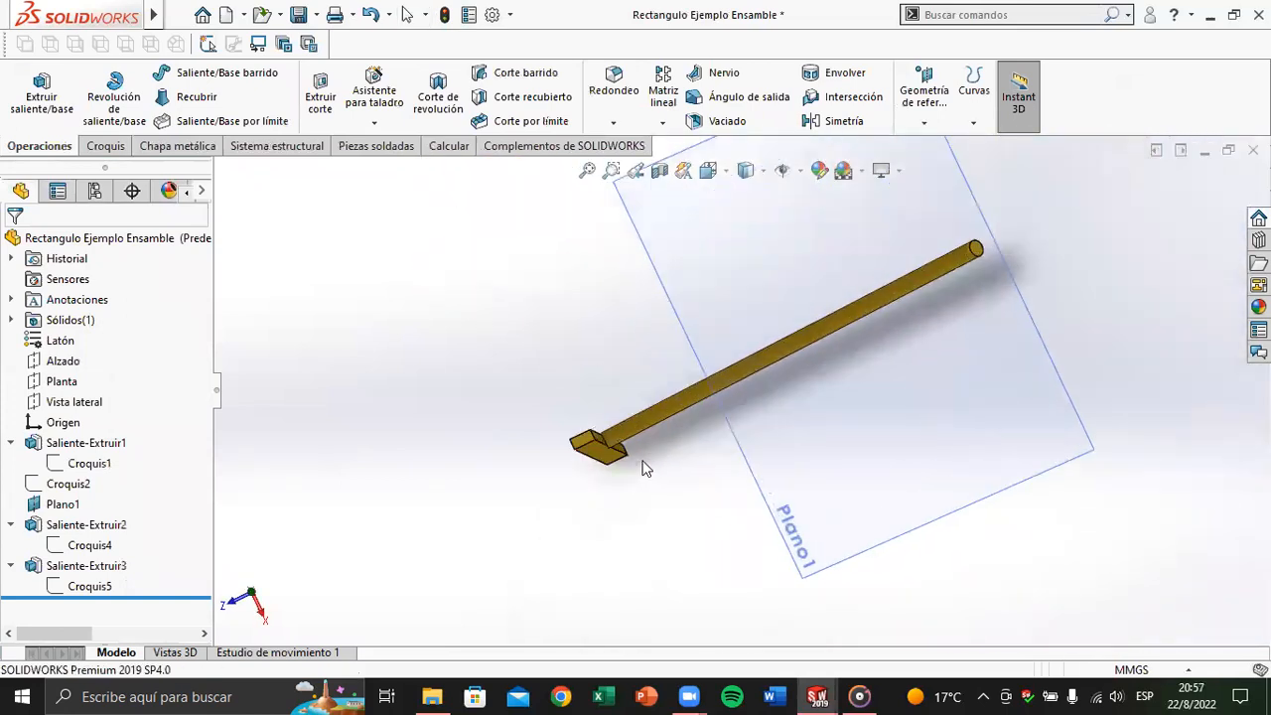
scroll(644, 468, down, 6)
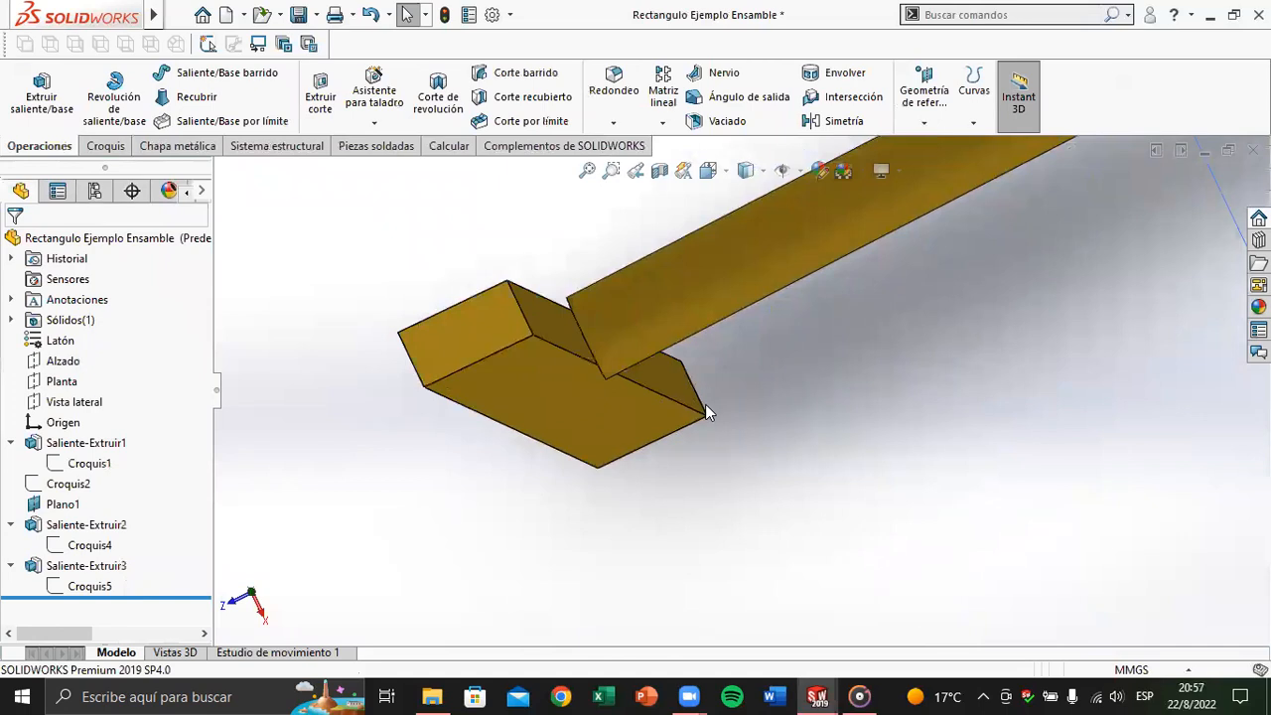
Step: Swap the bar's base sketch dimensions, setting the 10 mm side to 20 mm and the 20 mm side to 10 mm, and exit the sketch
click(69, 464)
click(81, 407)
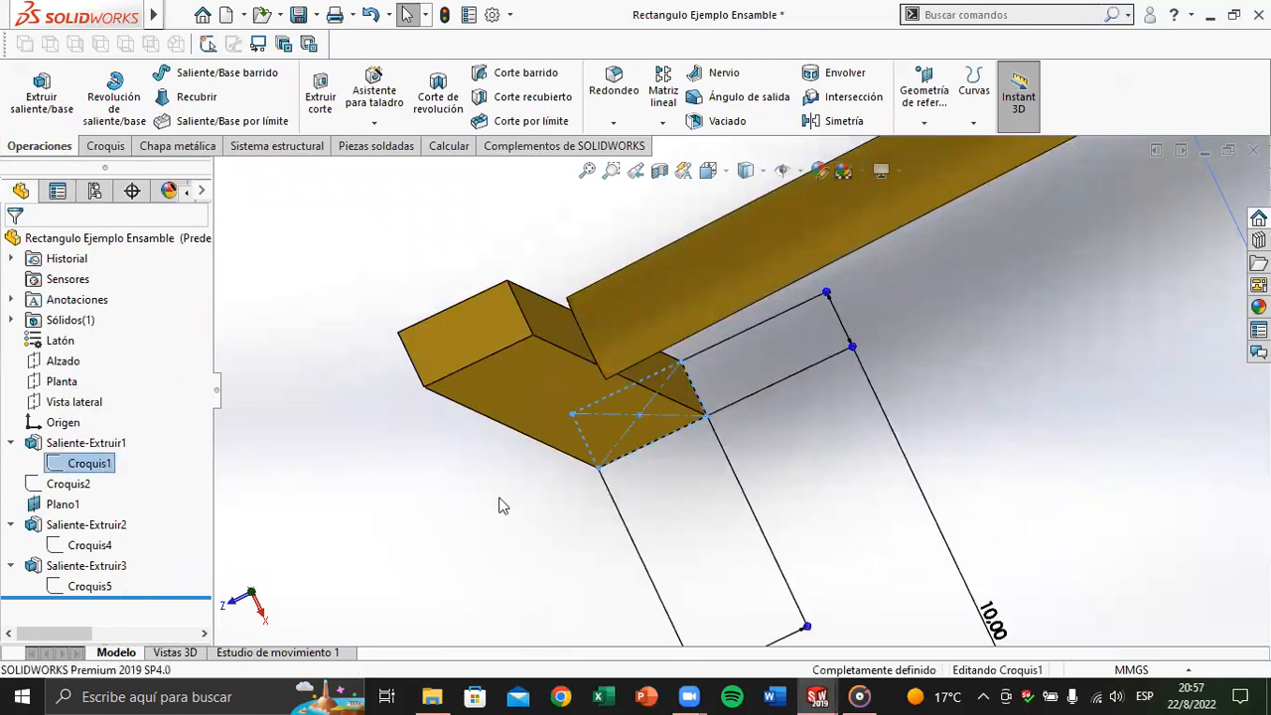
scroll(880, 553, up, 3)
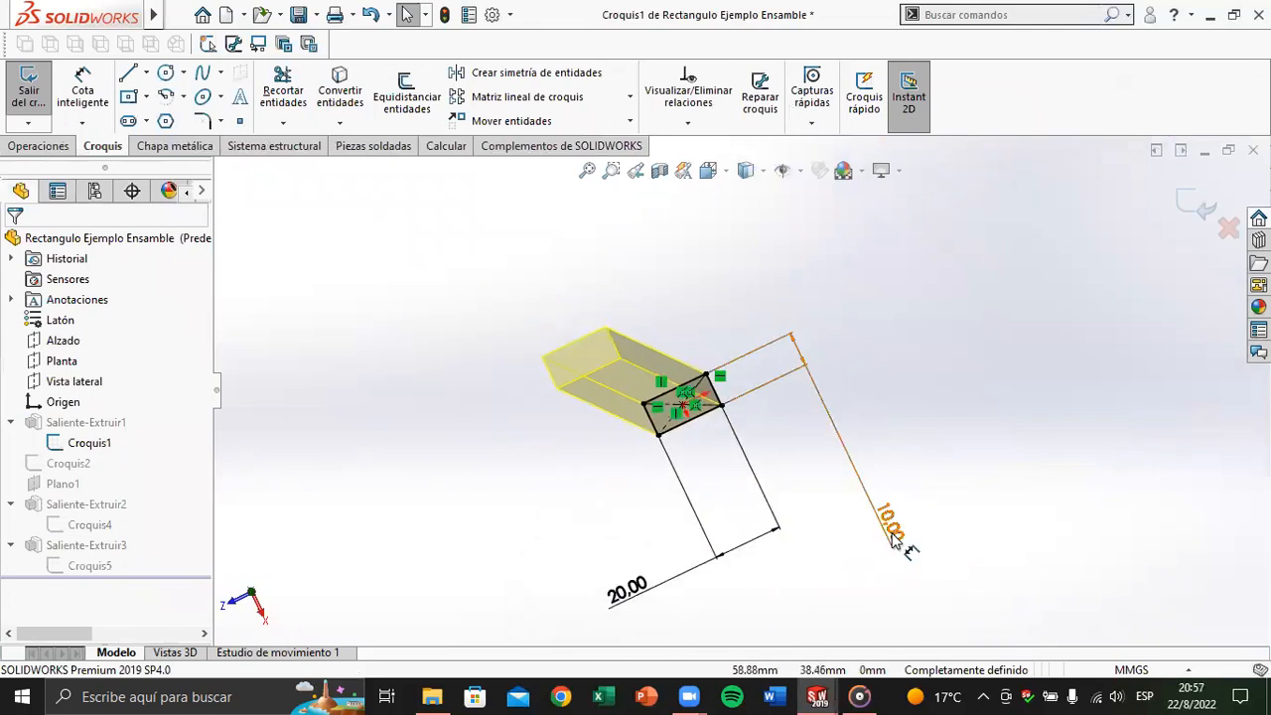
click(891, 532)
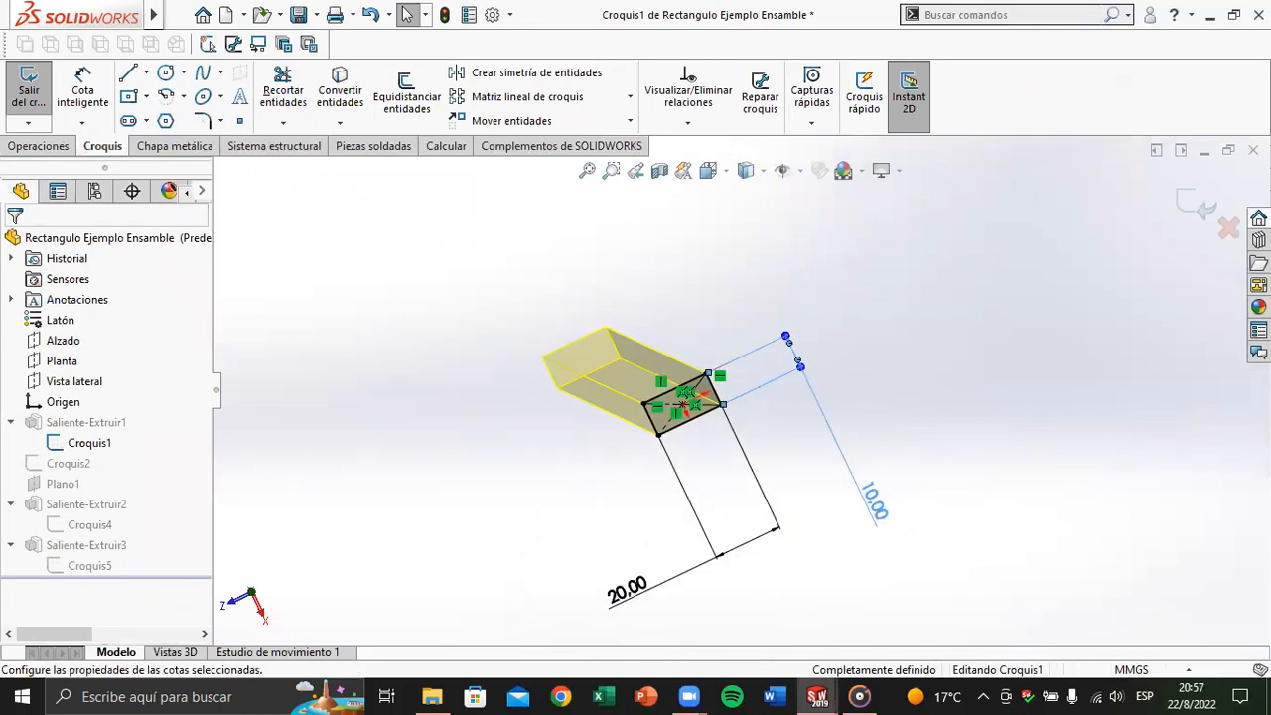
click(83, 532)
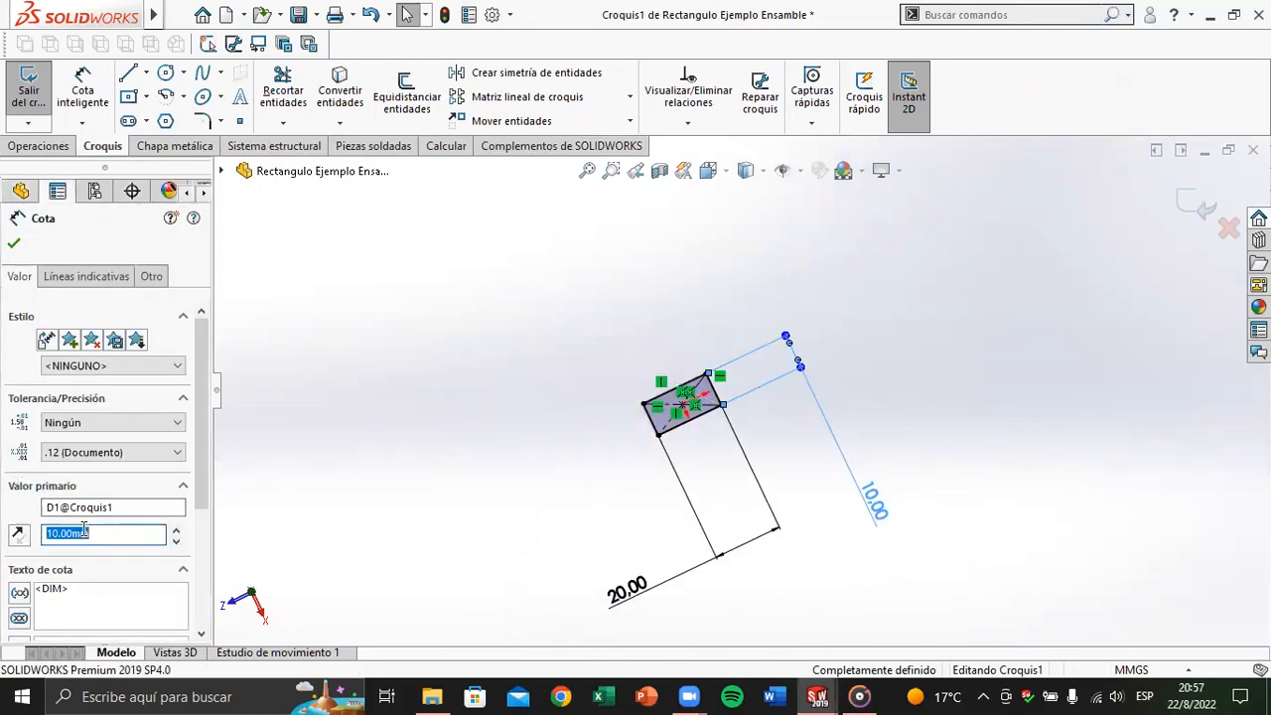
text(20)
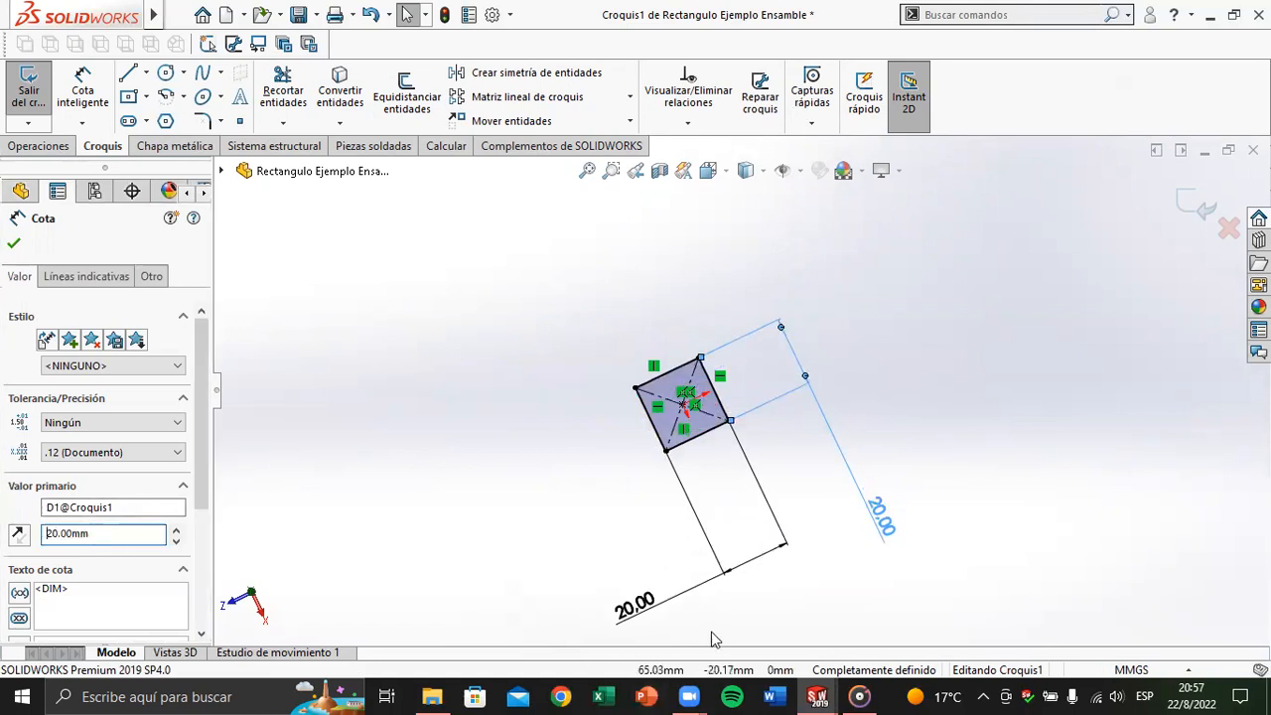
drag(648, 613, 668, 593)
text(10)
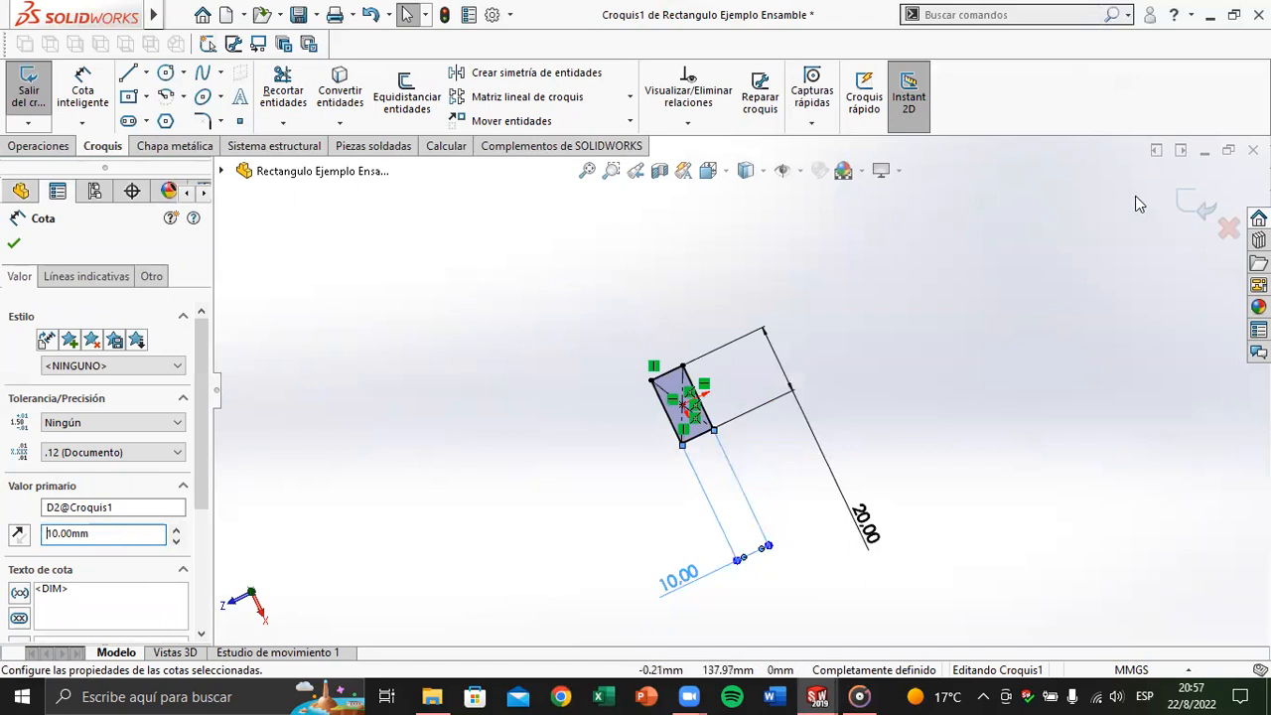
click(1178, 205)
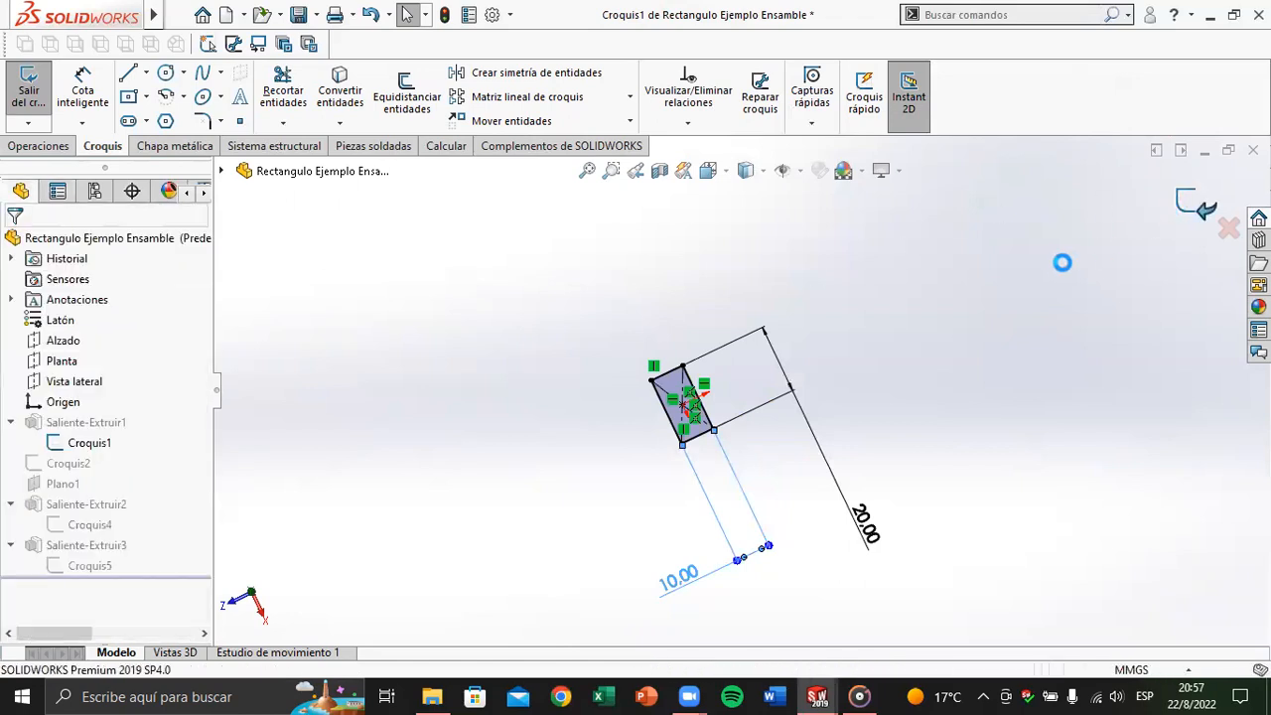
Step: Select Saliente-Extruir3 and examine the rod's extent and its junction with the rectangular bar
mouse_move(767, 320)
middle_down()
mouse_move(766, 292)
mouse_move(753, 321)
mouse_move(766, 293)
mouse_move(896, 275)
middle_up()
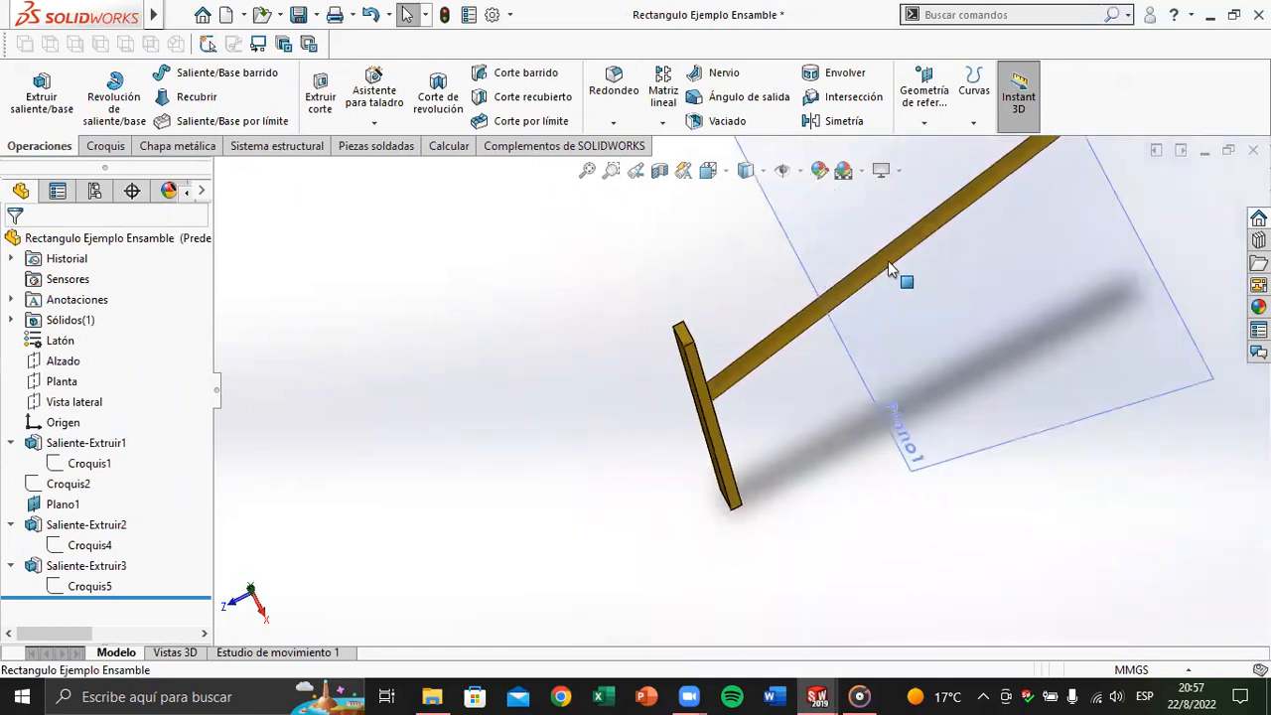
click(62, 565)
click(117, 526)
click(93, 567)
scroll(735, 394, up, 2)
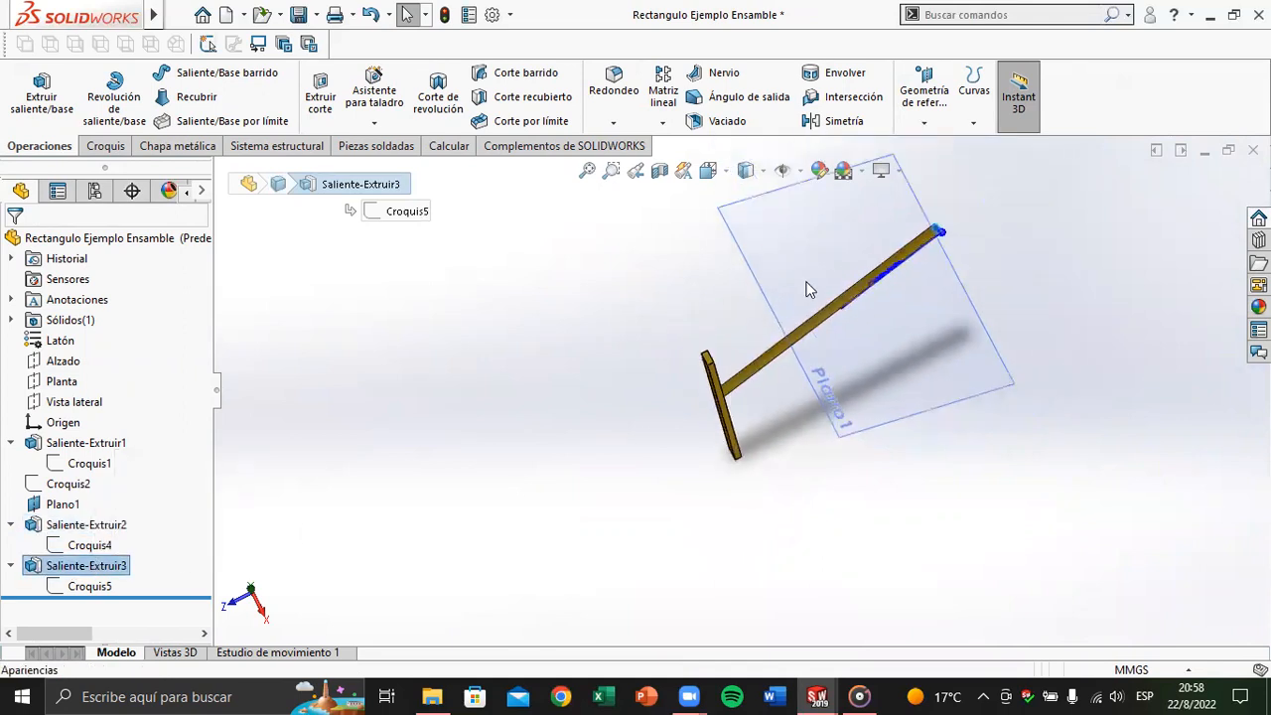
scroll(813, 289, down, 2)
scroll(789, 405, down, 1)
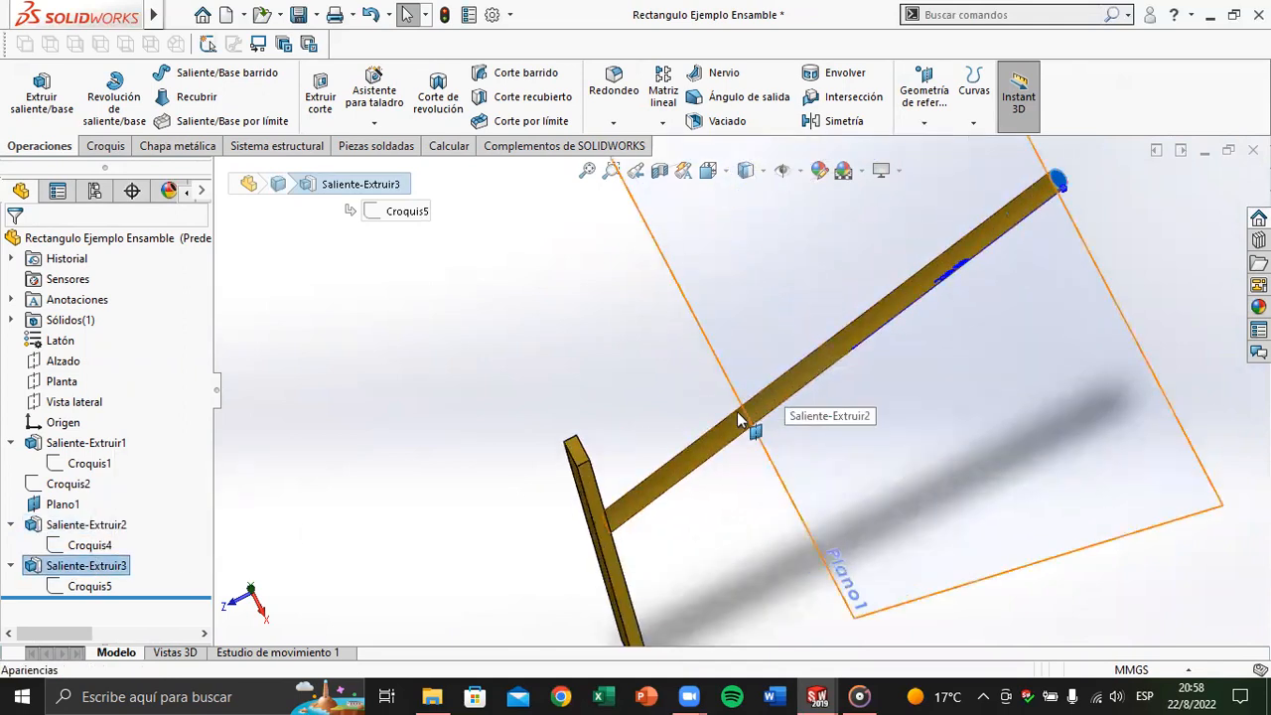
Step: Set the extrusion depth of Saliente-Extruir3 on the bar's round rod to 20 mm
click(728, 441)
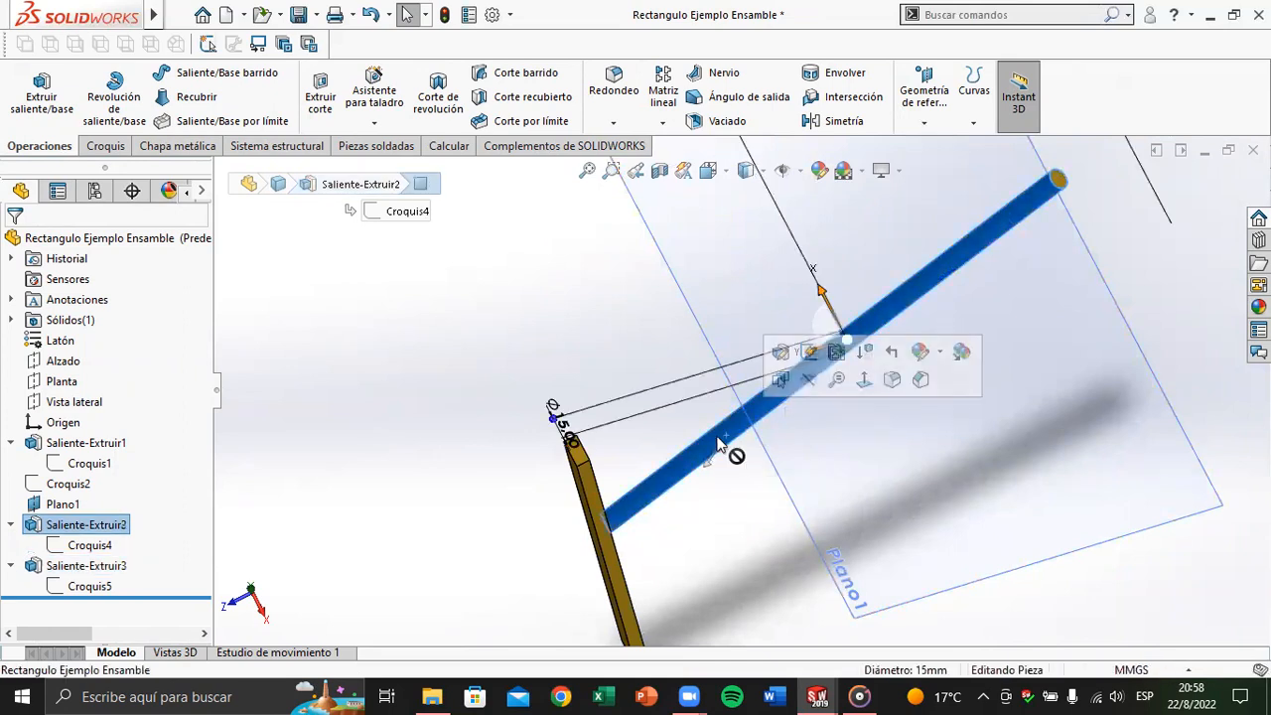
scroll(732, 407, up, 1)
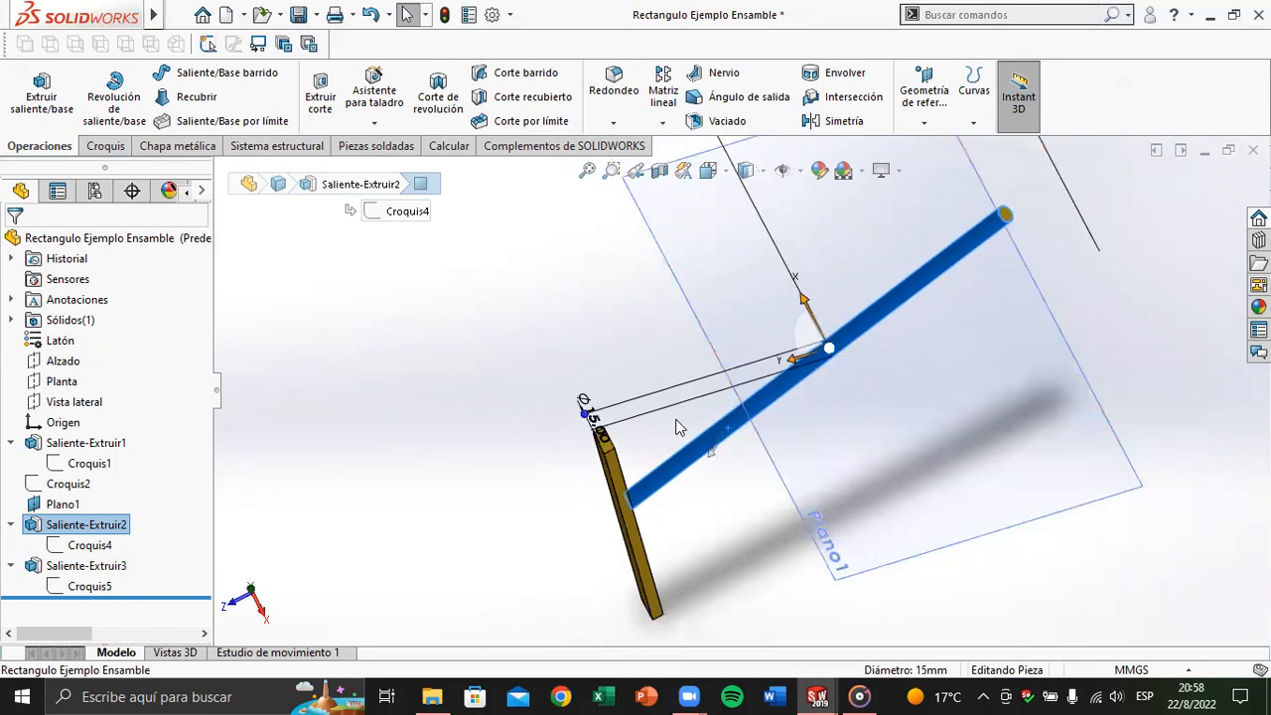
scroll(677, 427, up, 2)
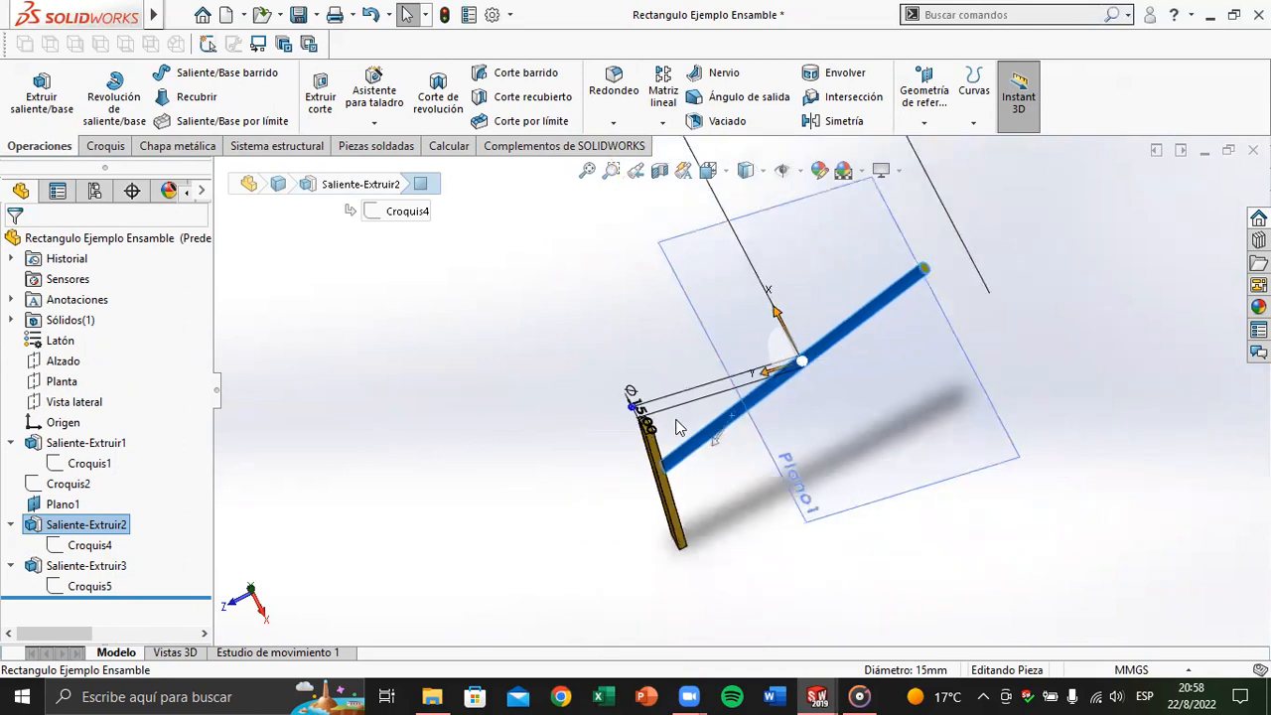
click(87, 567)
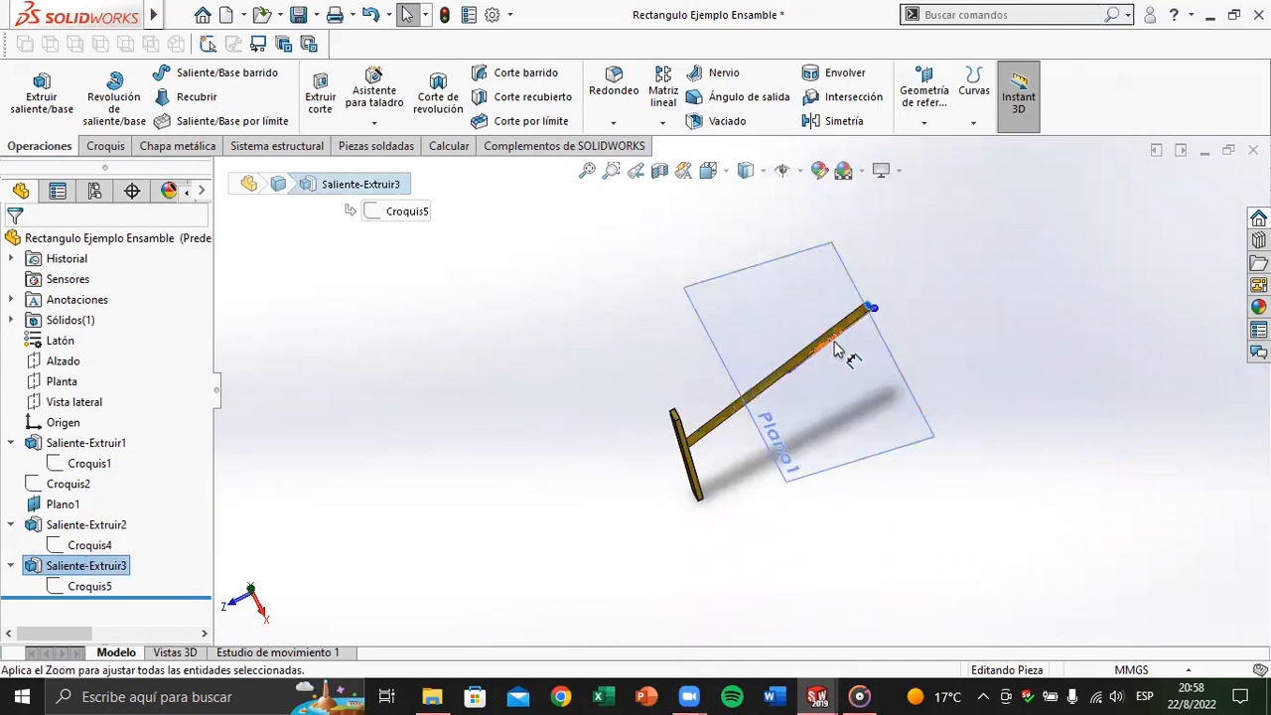
drag(833, 344, 851, 389)
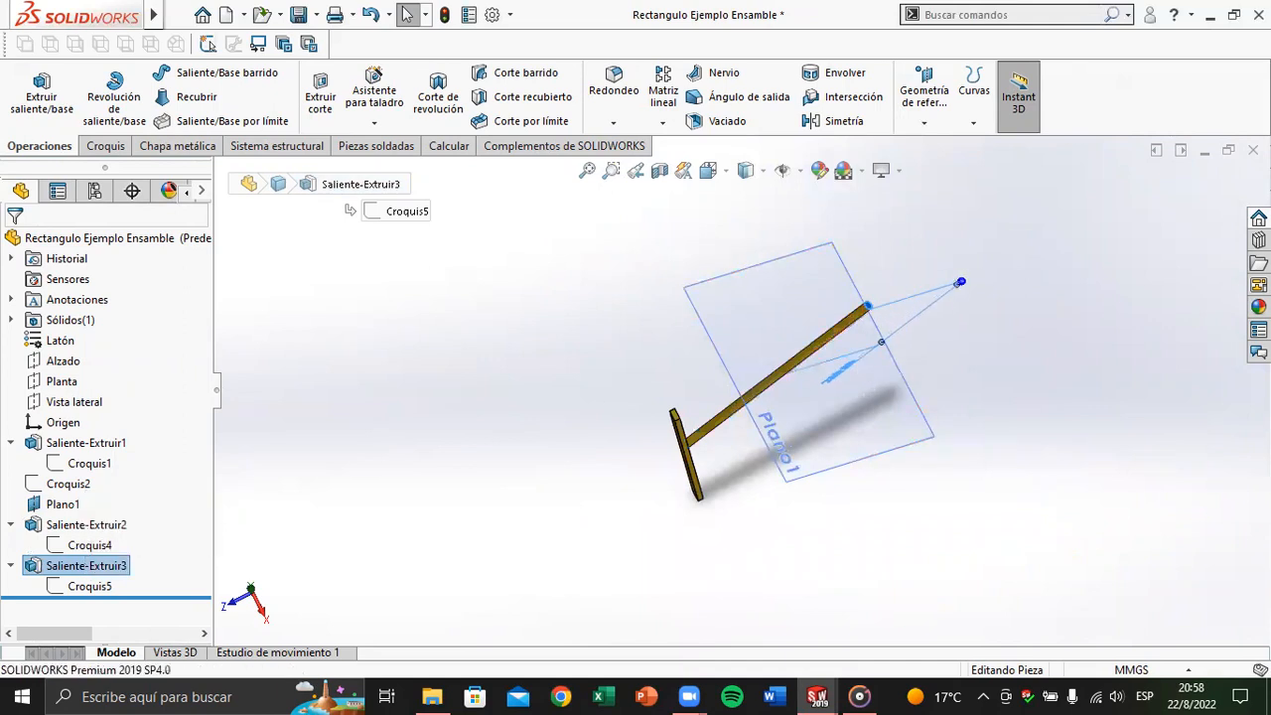
double_click(100, 535)
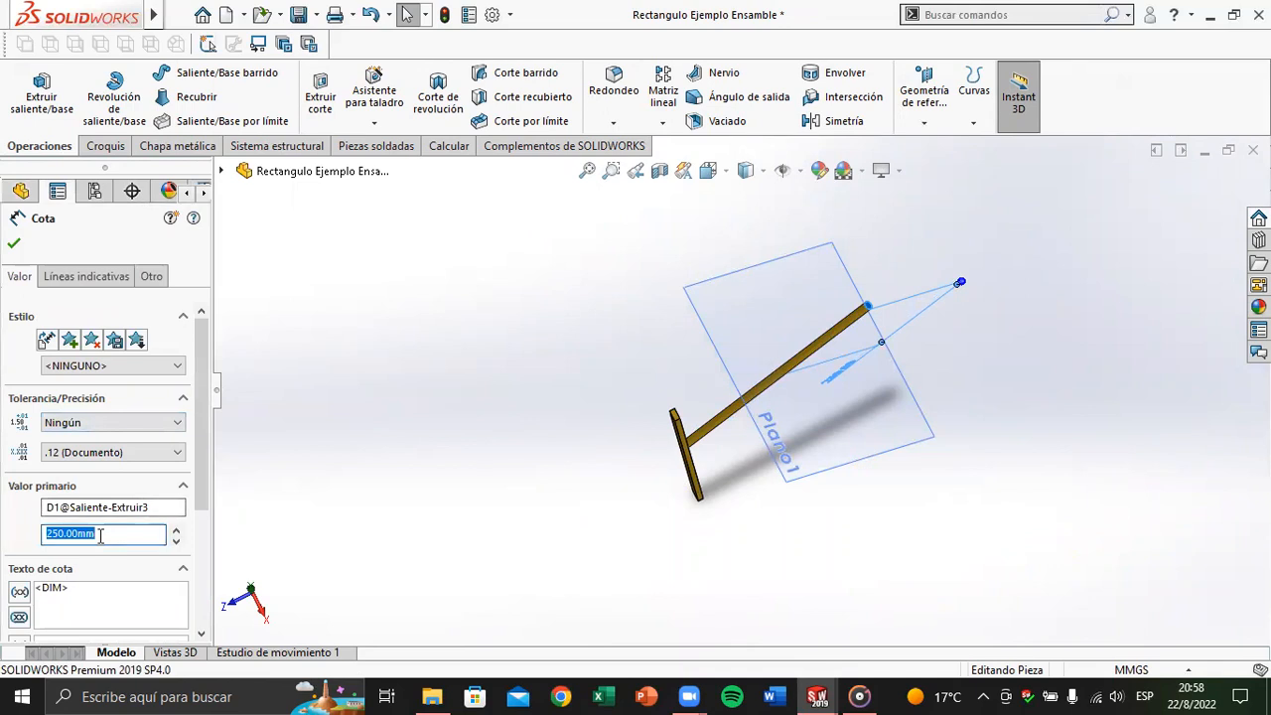
text(20)
key(Return)
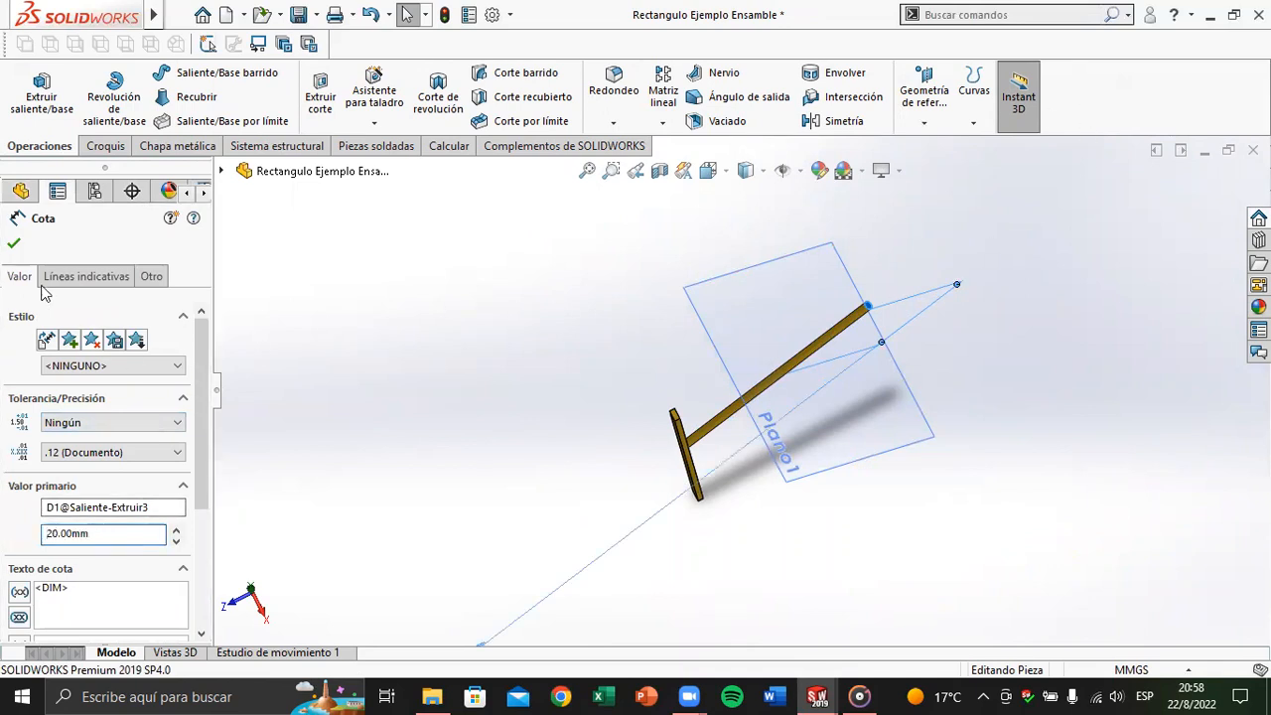
click(13, 245)
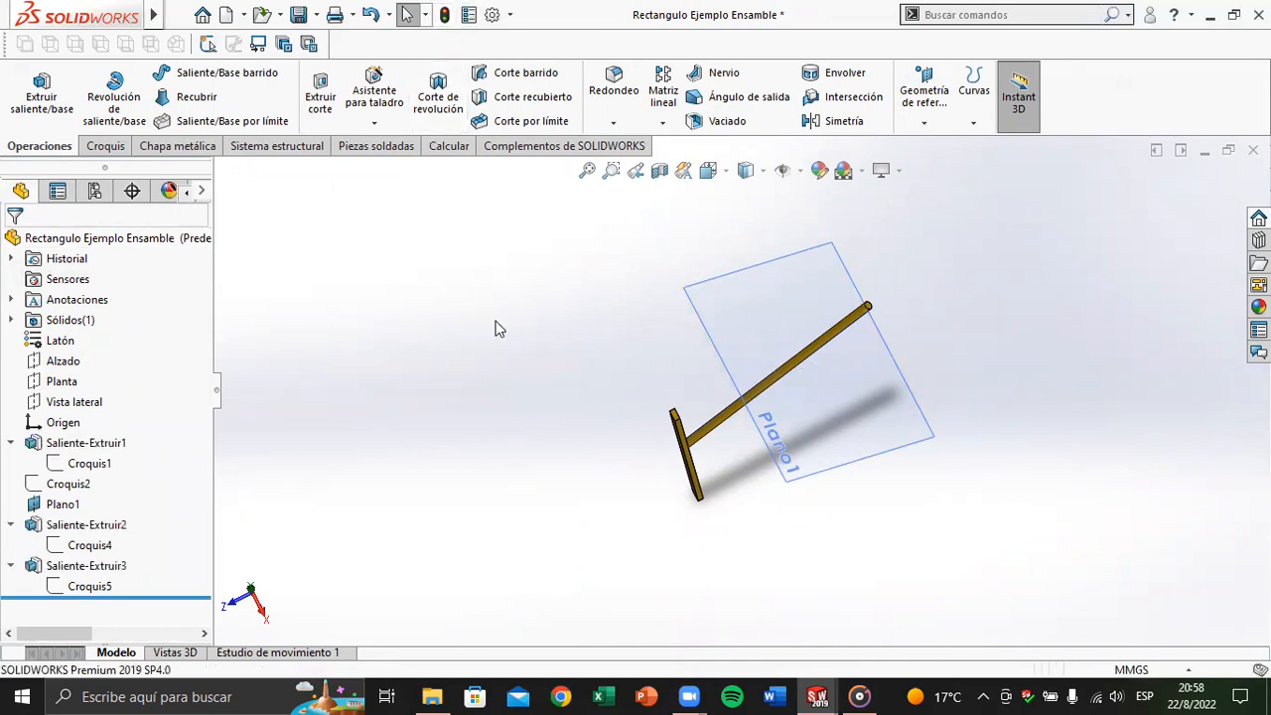
Step: Check the shortened rod from several standard views, save the bar part and close it to return to the assembly
middle_drag(599, 454, 584, 210)
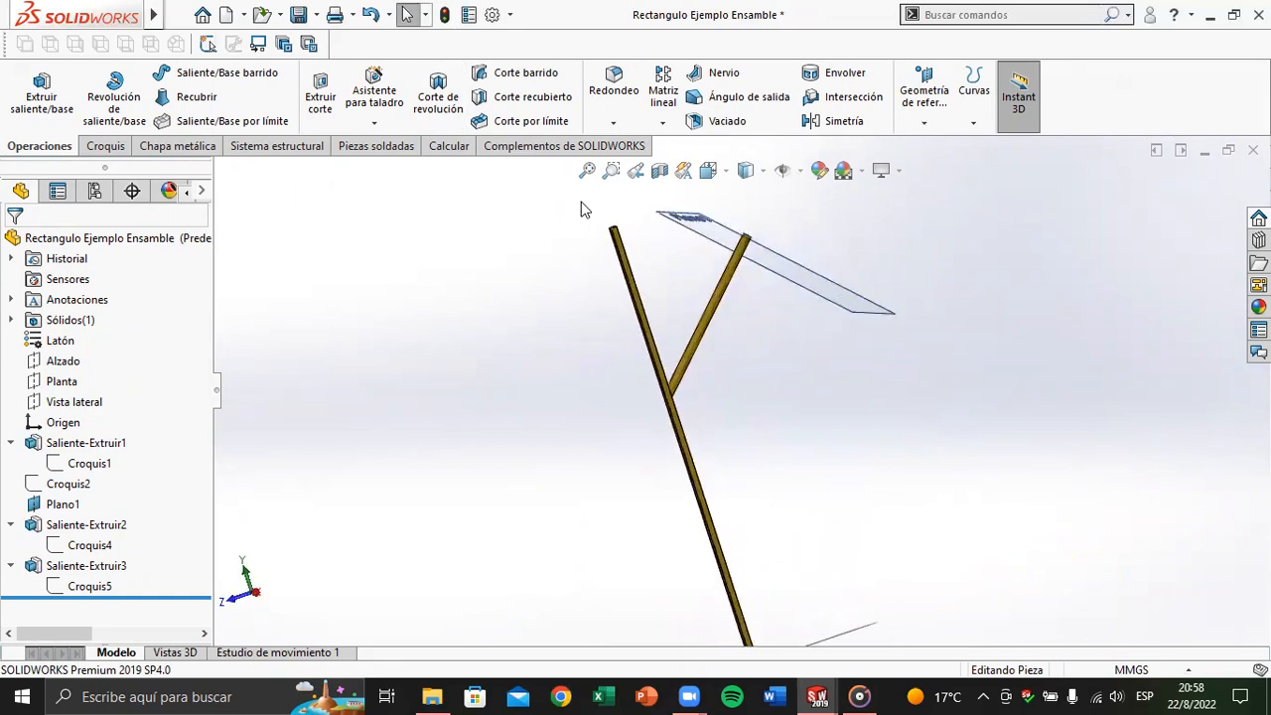
key(ctrl+7)
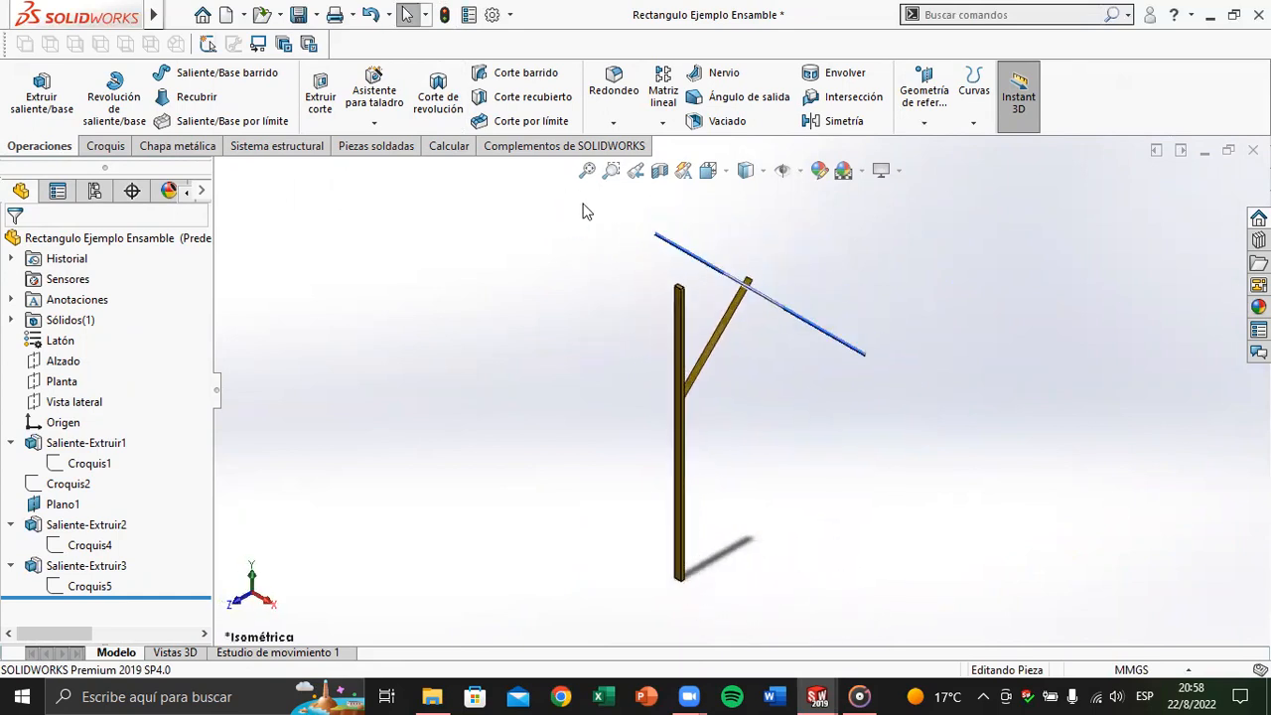
key(ctrl+1)
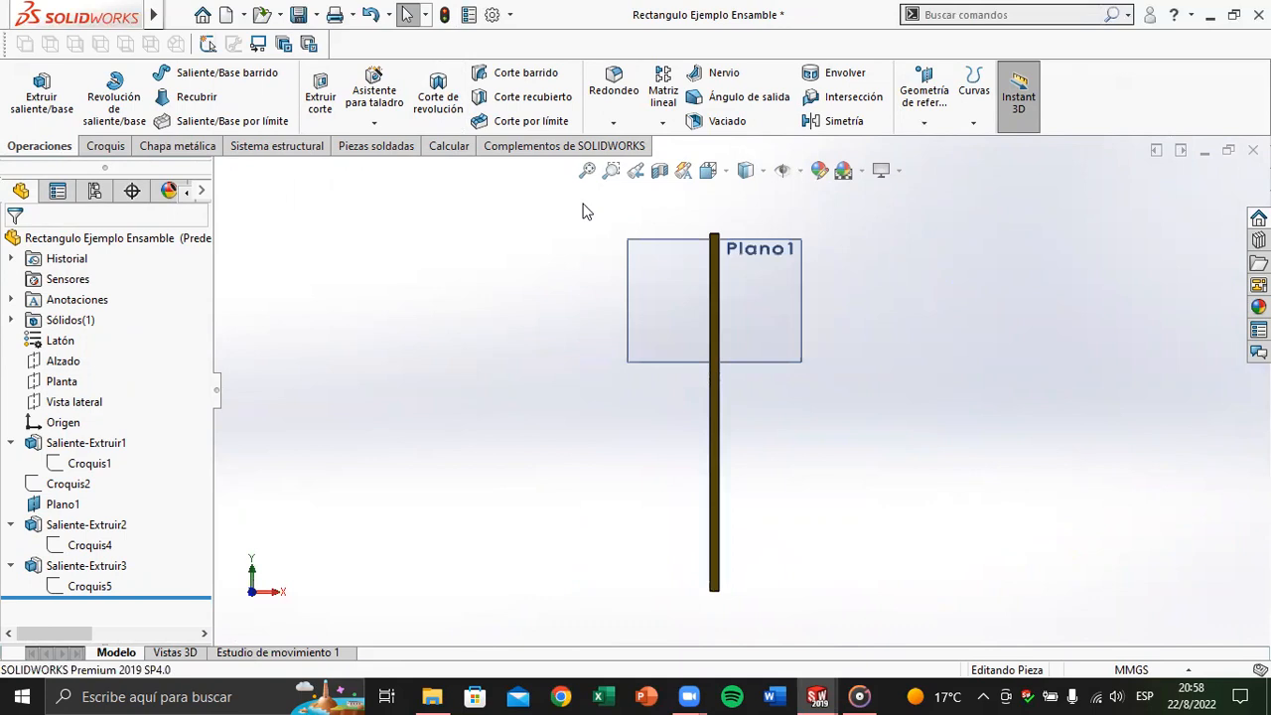
key(ctrl+2)
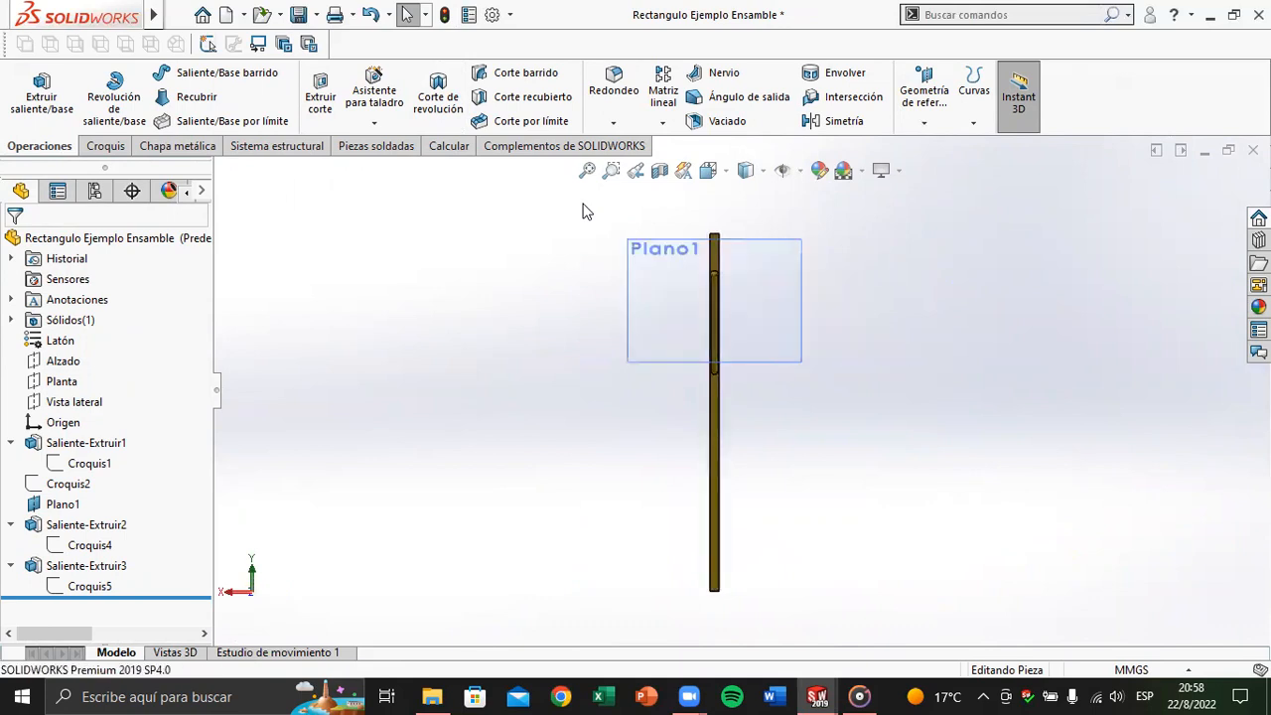
middle_drag(725, 284, 770, 348)
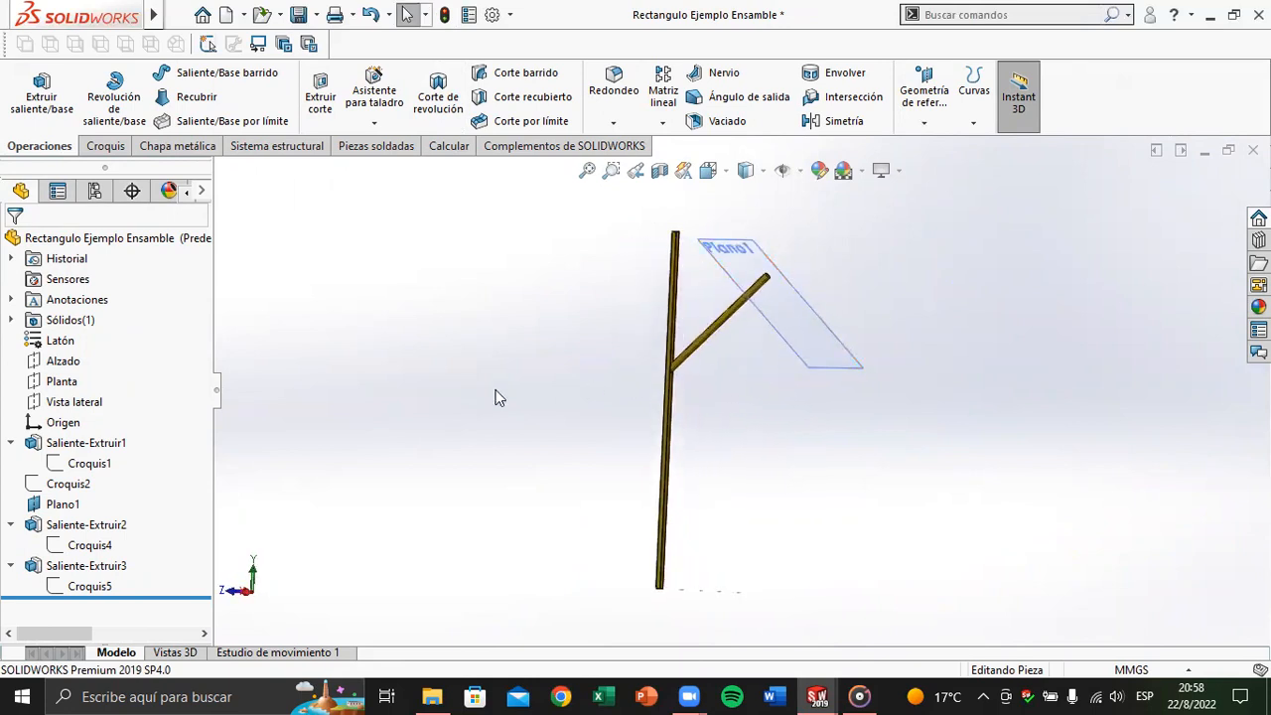
key(ctrl+s)
click(1254, 150)
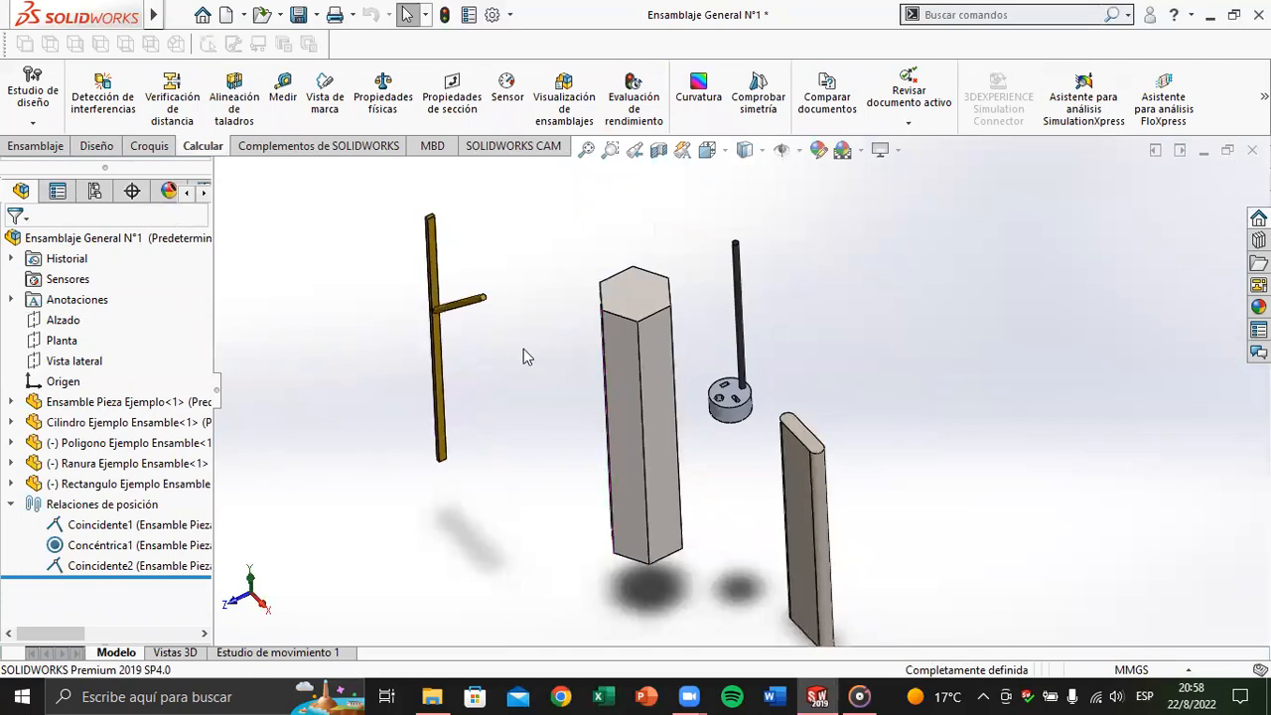
Step: Collapse the list of position relations in the assembly tree and bring up the assembly commands
scroll(486, 437, down, 5)
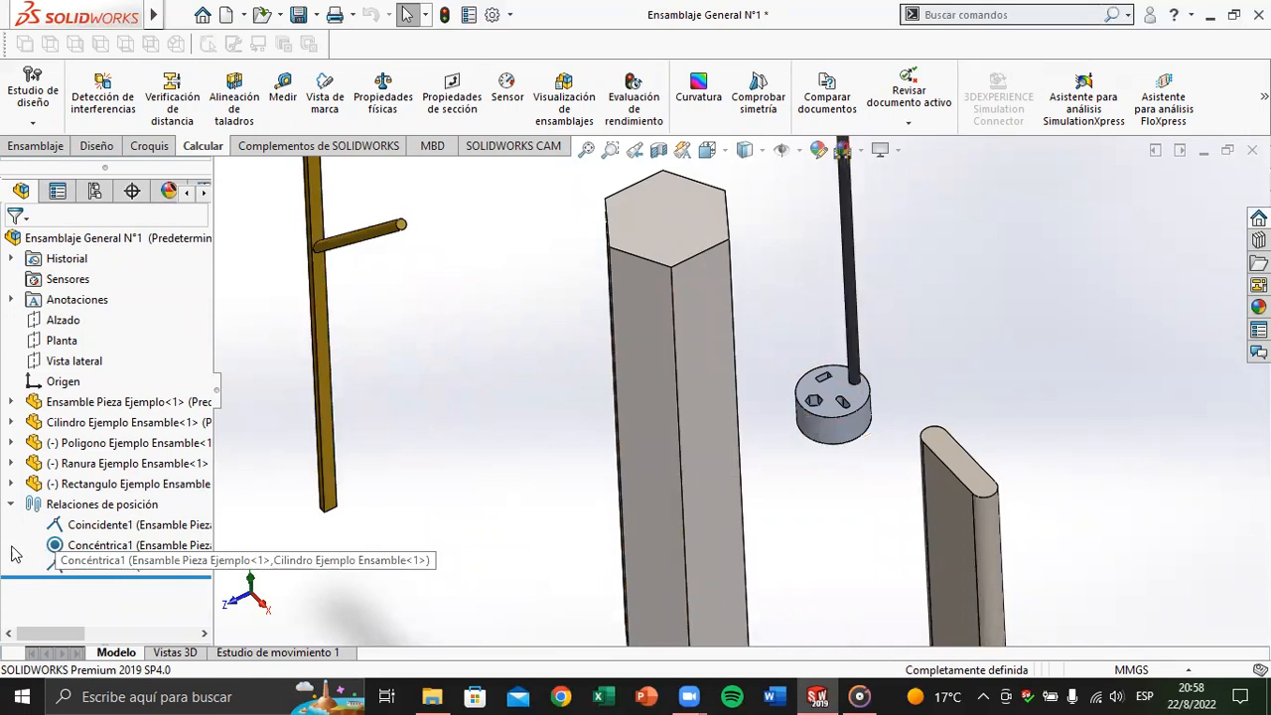
click(10, 506)
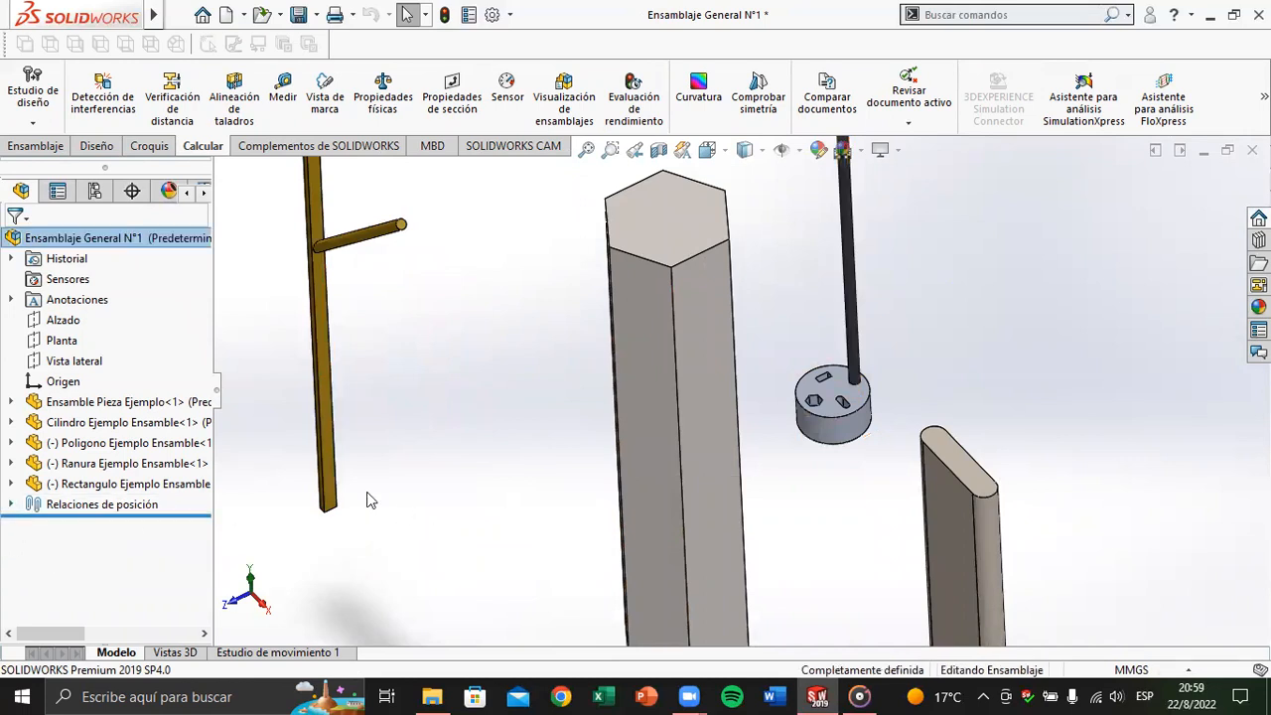
click(97, 148)
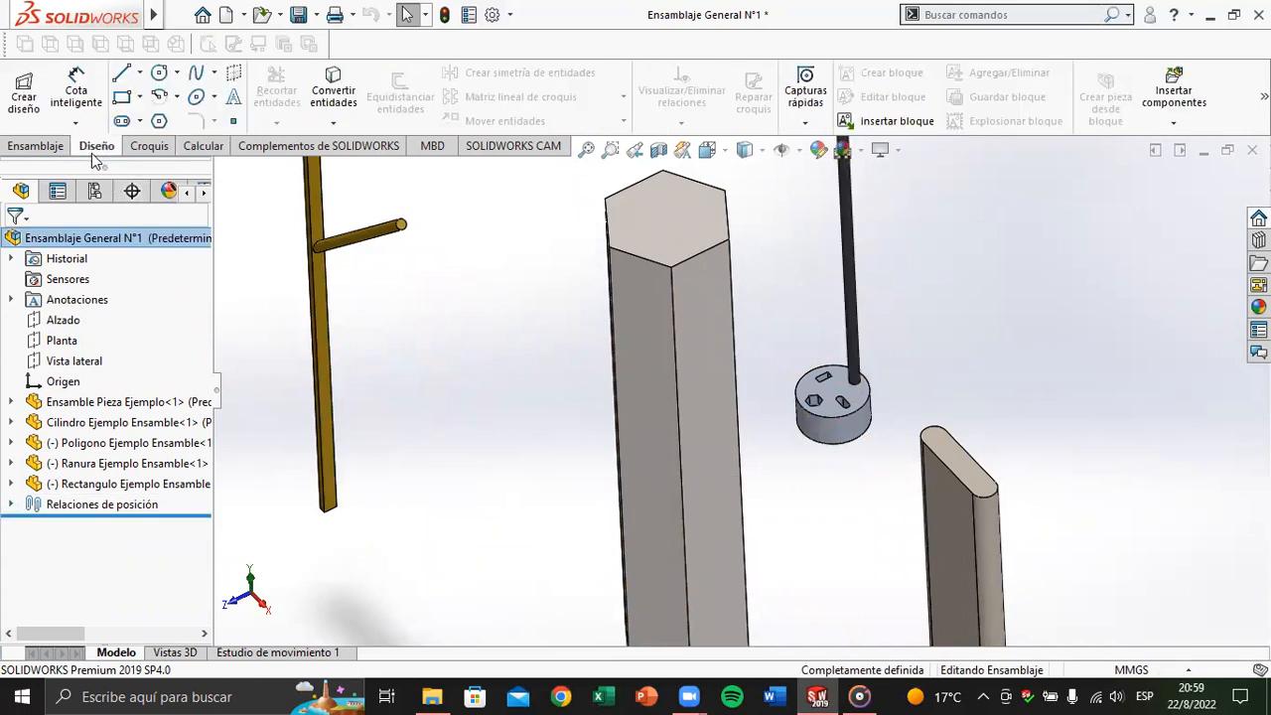
click(37, 147)
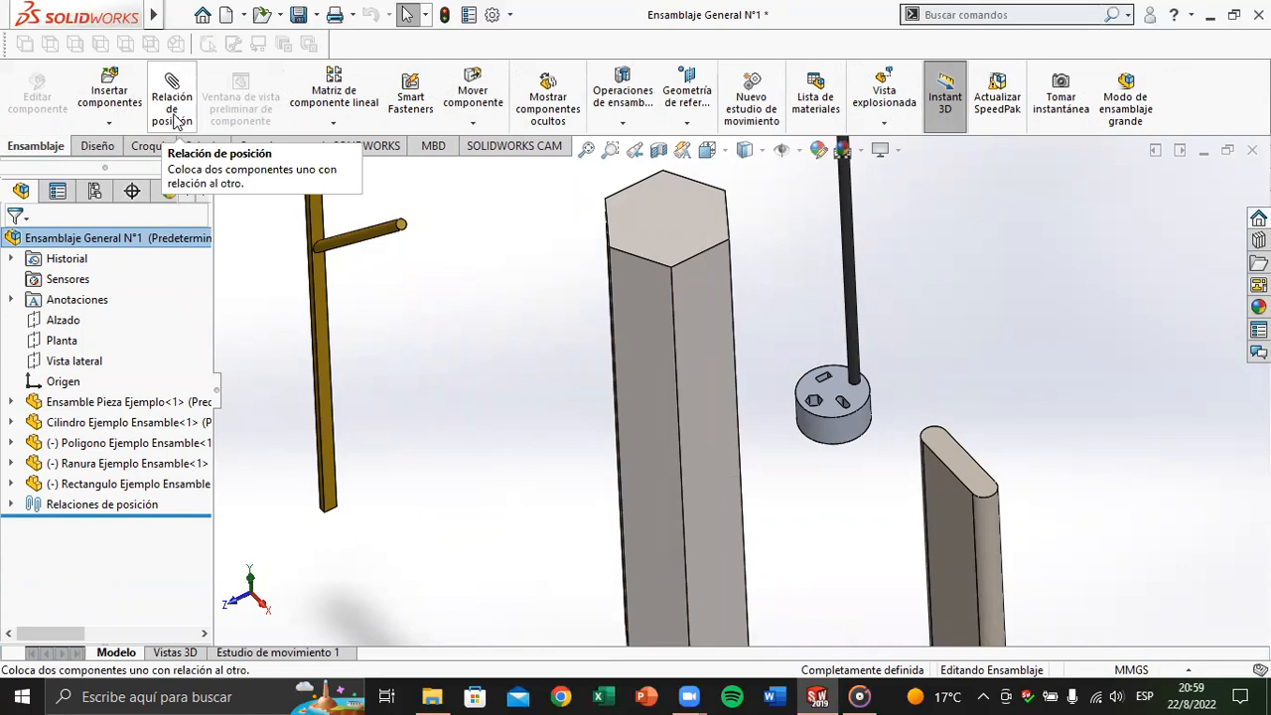
Step: Examine the inner walls of the disc's rectangular hole by selecting them, and clear the selection
middle_drag(564, 351, 611, 400)
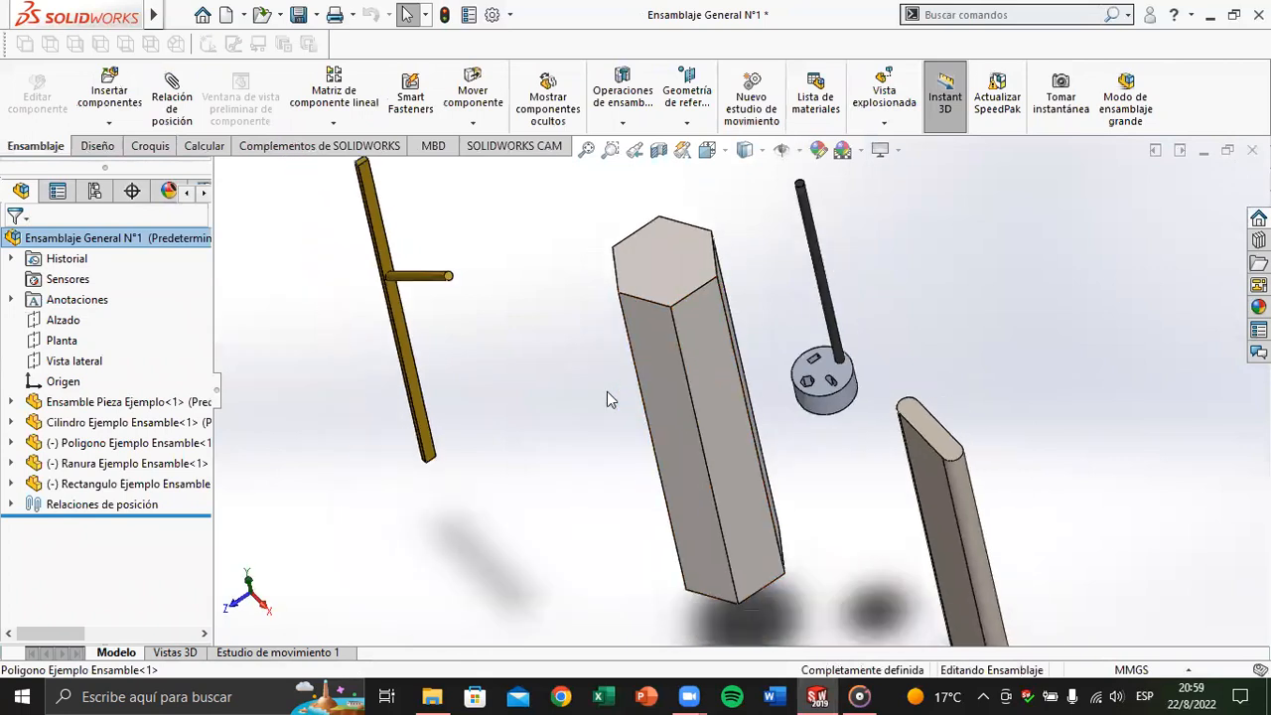
scroll(812, 378, down, 8)
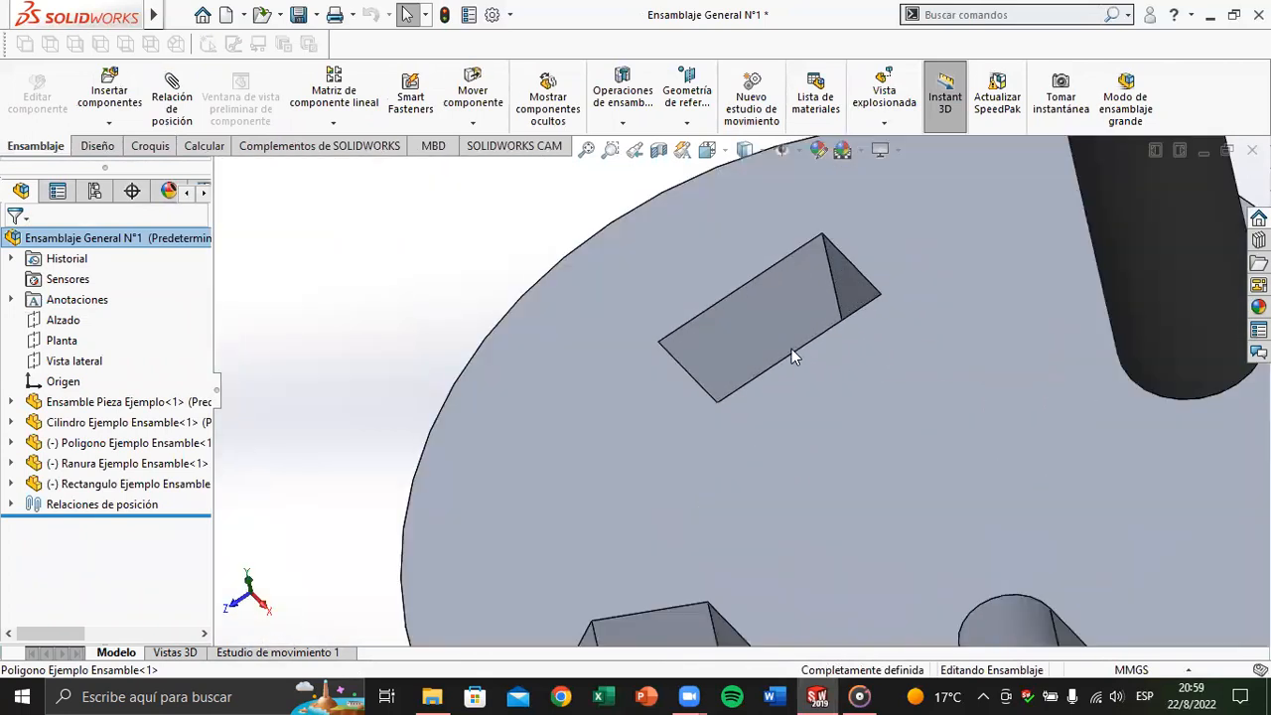
click(780, 330)
scroll(748, 339, up, 8)
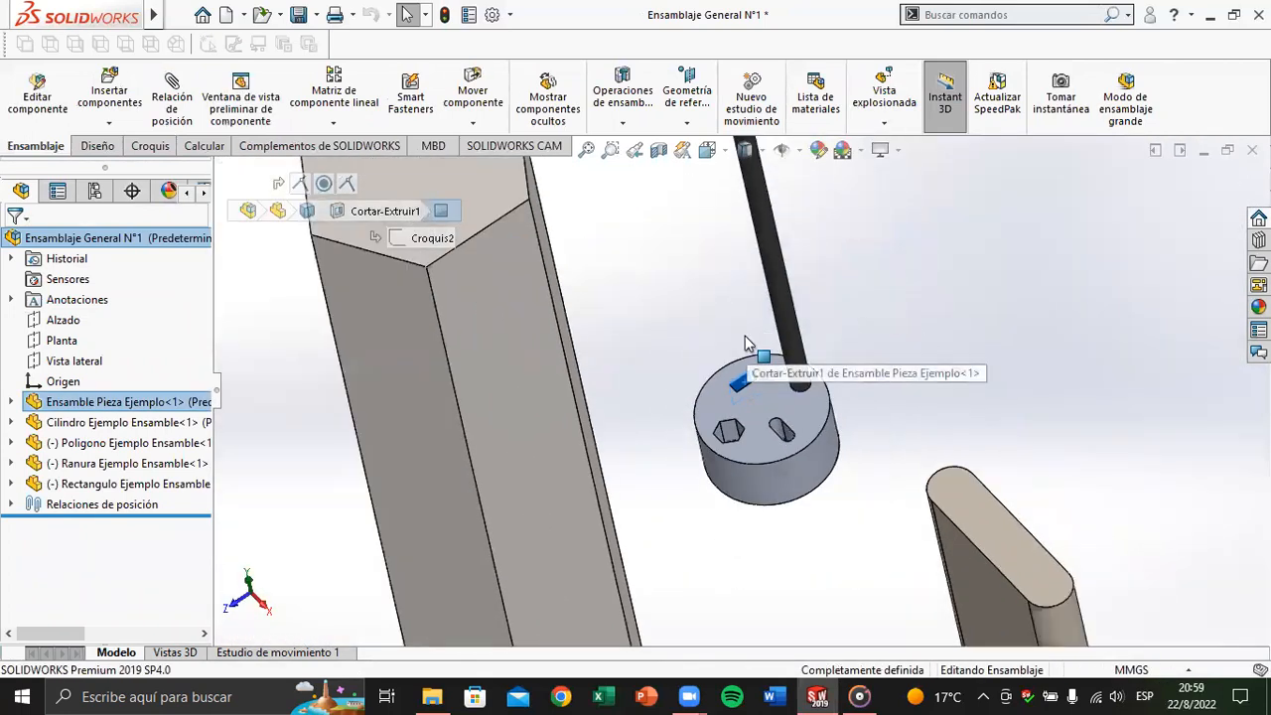
scroll(747, 341, up, 4)
scroll(758, 366, down, 10)
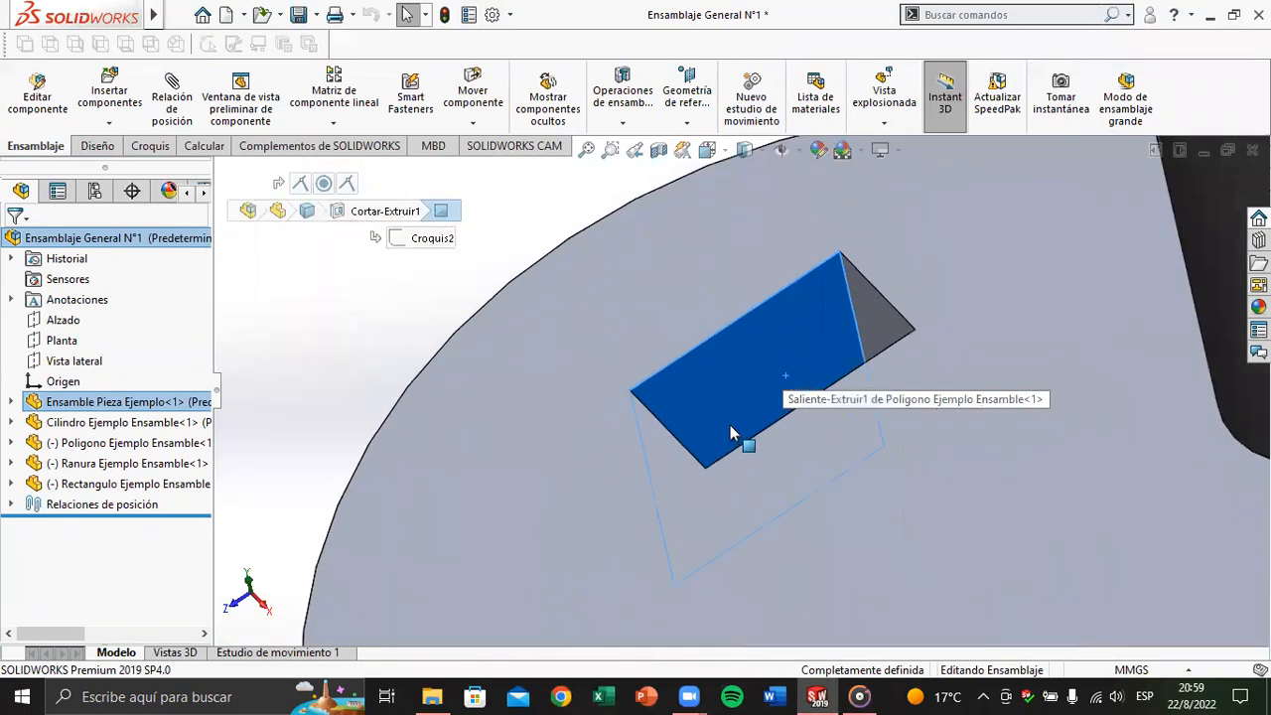
click(870, 336)
scroll(870, 336, up, 10)
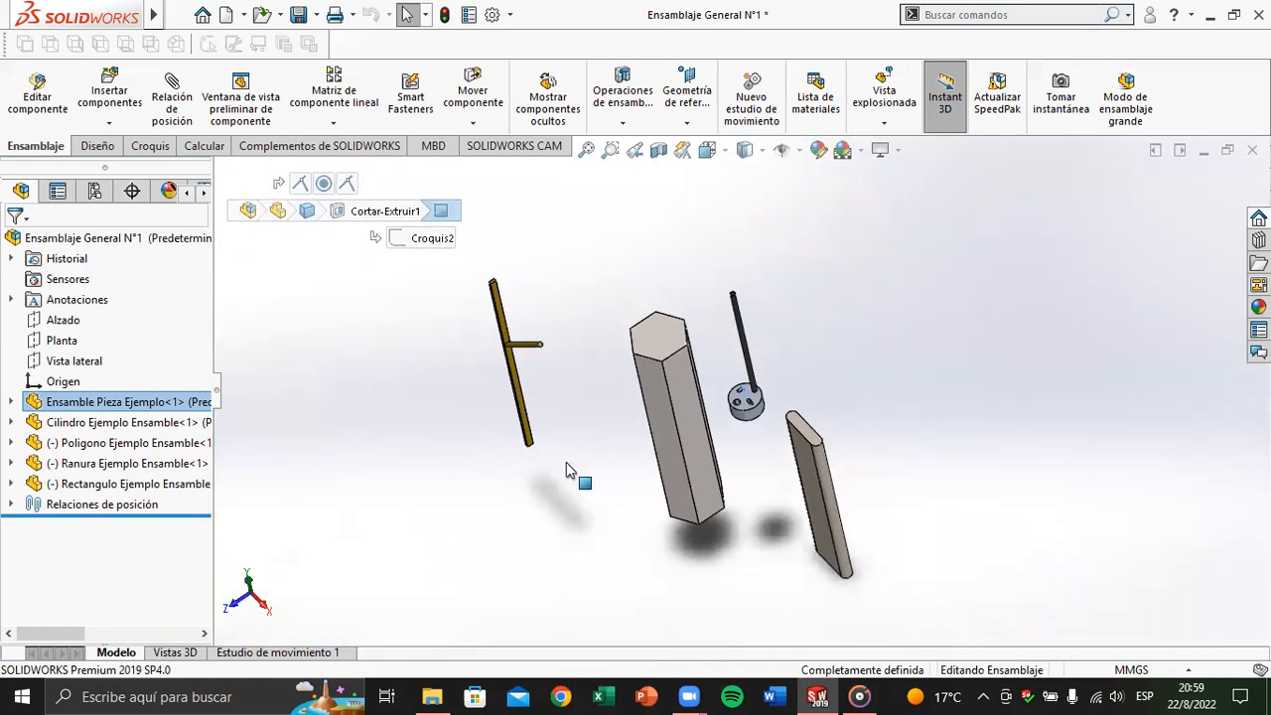
click(567, 463)
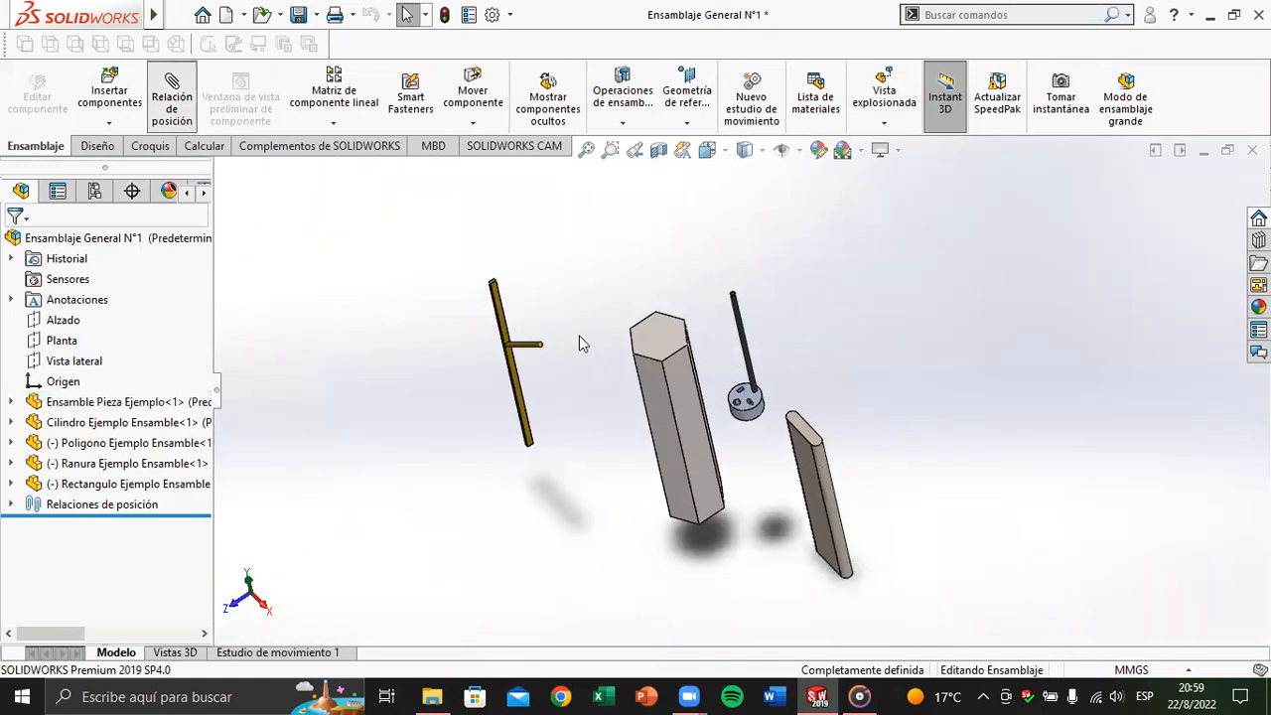
Step: Apply a coincident mate between the rectangular bar's narrow side face and the short inner wall of the disc's rectangular hole
scroll(607, 400, down, 5)
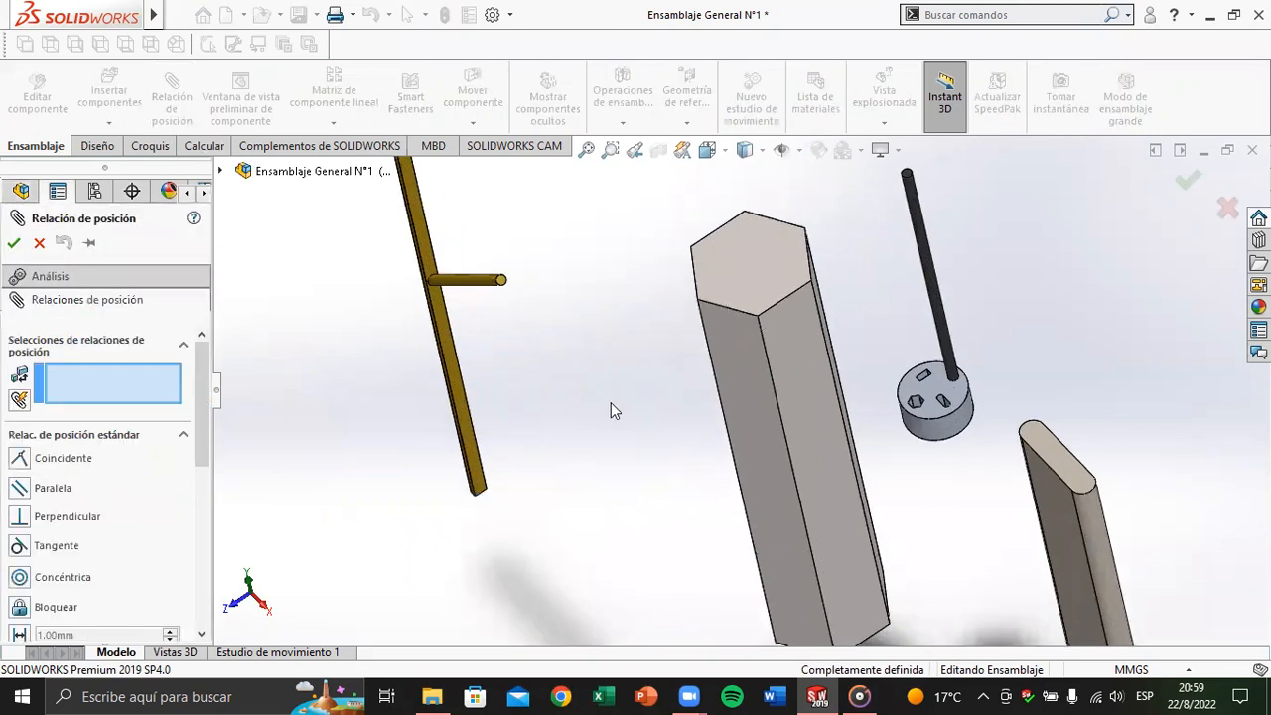
scroll(545, 466, down, 5)
middle_drag(514, 477, 514, 507)
middle_drag(485, 425, 474, 506)
scroll(496, 421, down, 3)
middle_drag(493, 431, 486, 457)
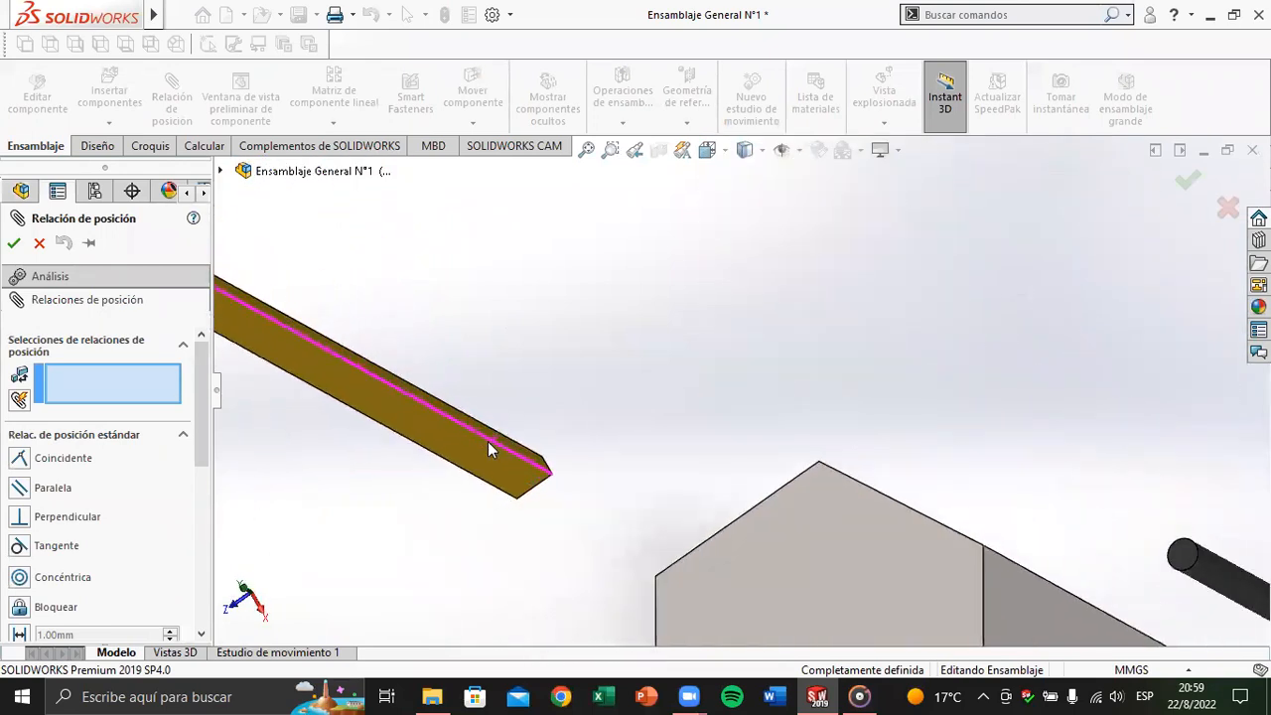
click(510, 441)
scroll(787, 517, up, 3)
middle_drag(788, 516, 888, 511)
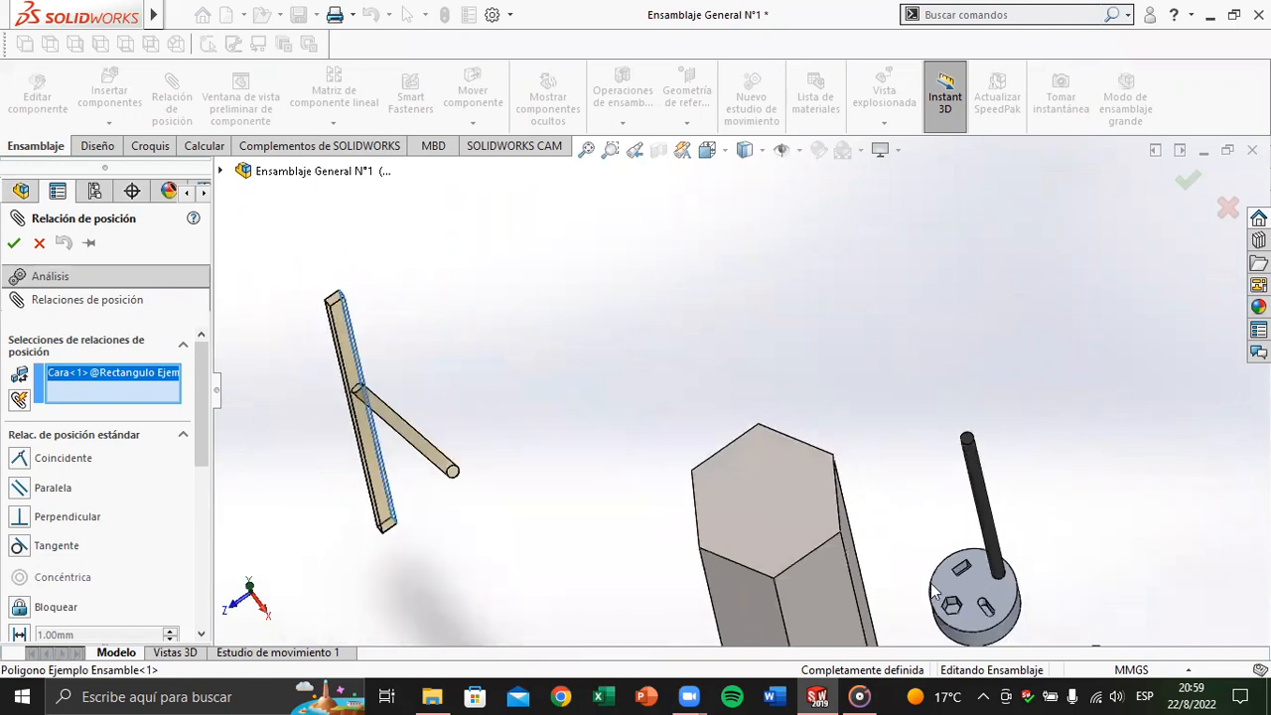
scroll(933, 588, down, 5)
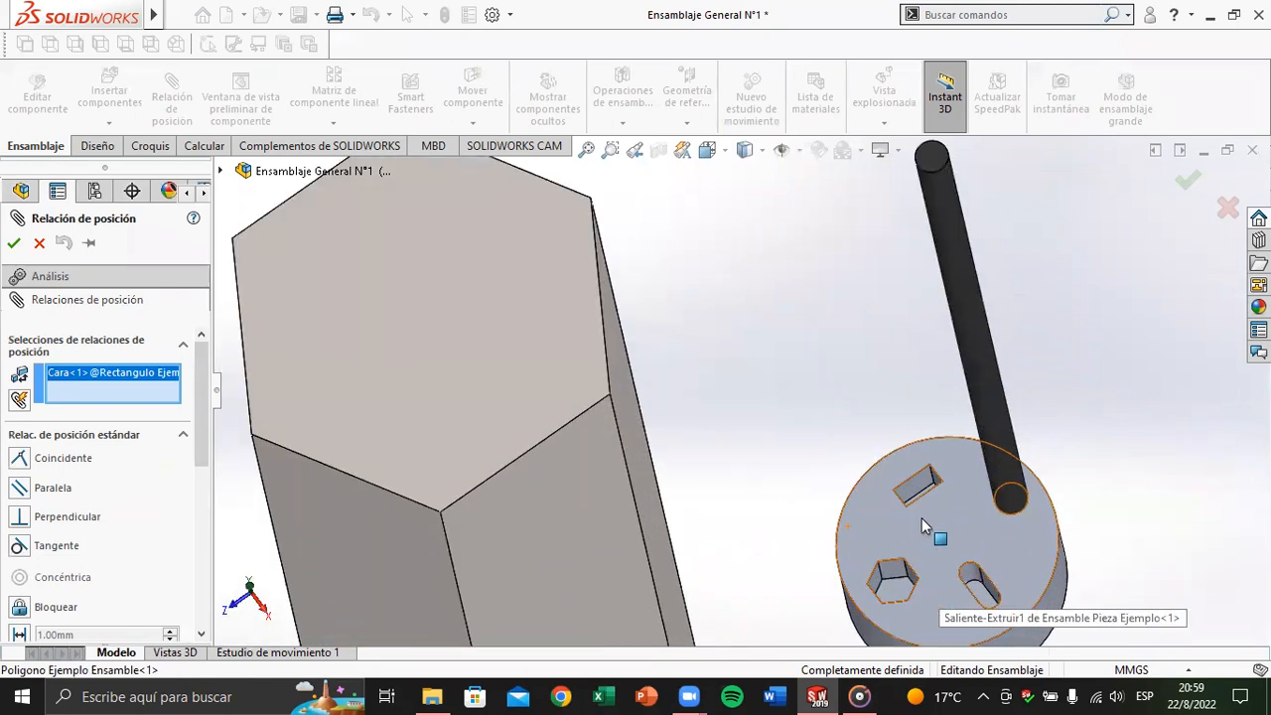
scroll(921, 518, down, 5)
middle_drag(733, 434, 849, 326)
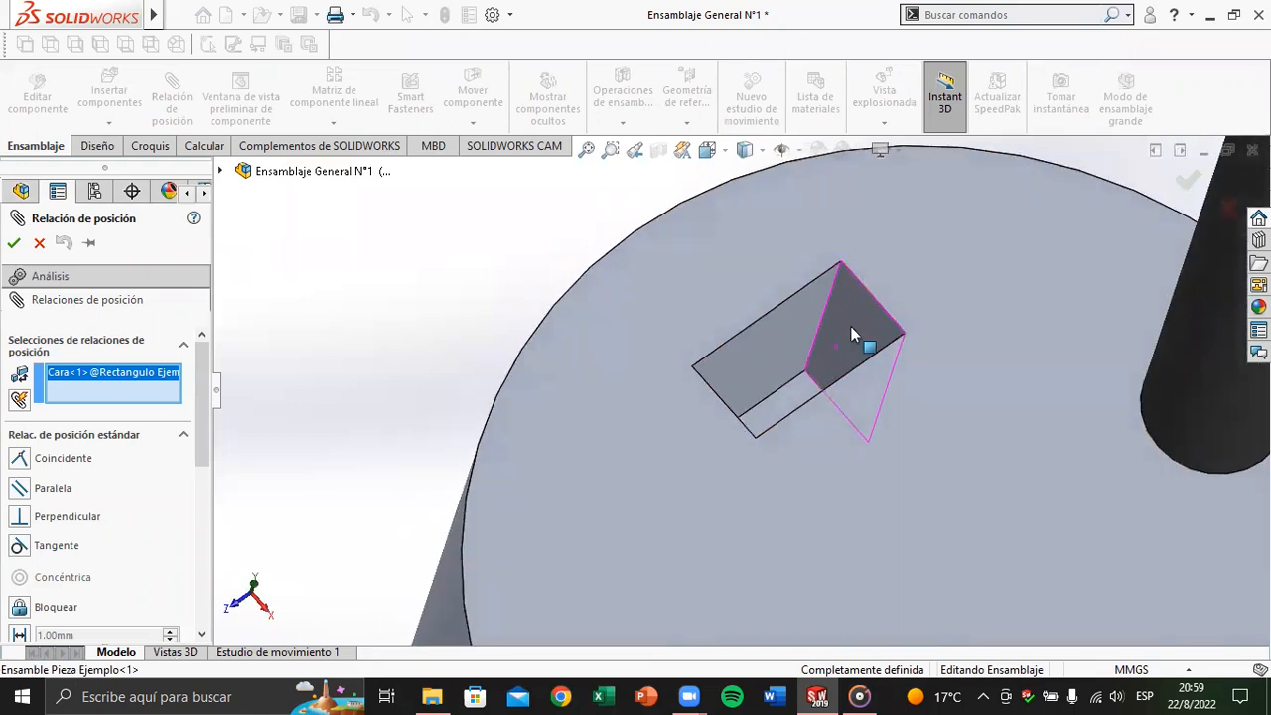
click(849, 326)
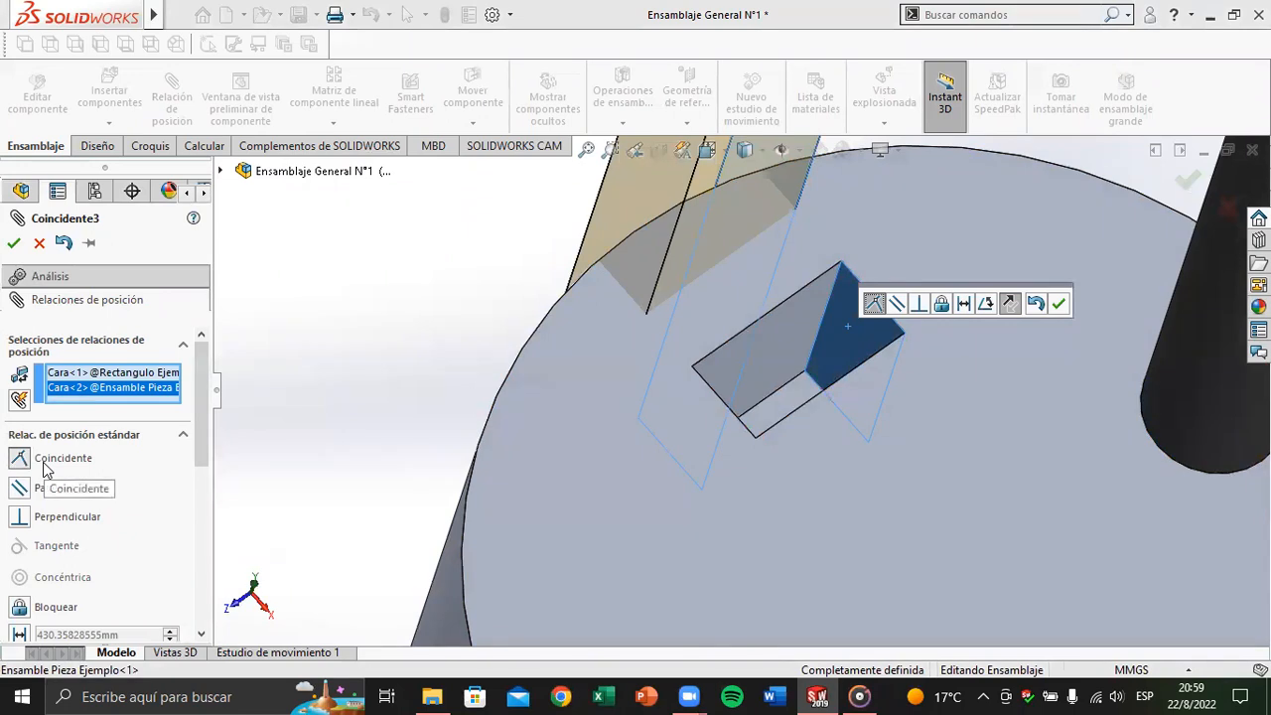
Step: Check the bar's placement over the disc and switch the coincident mate's alignment to aligned
scroll(619, 448, up, 5)
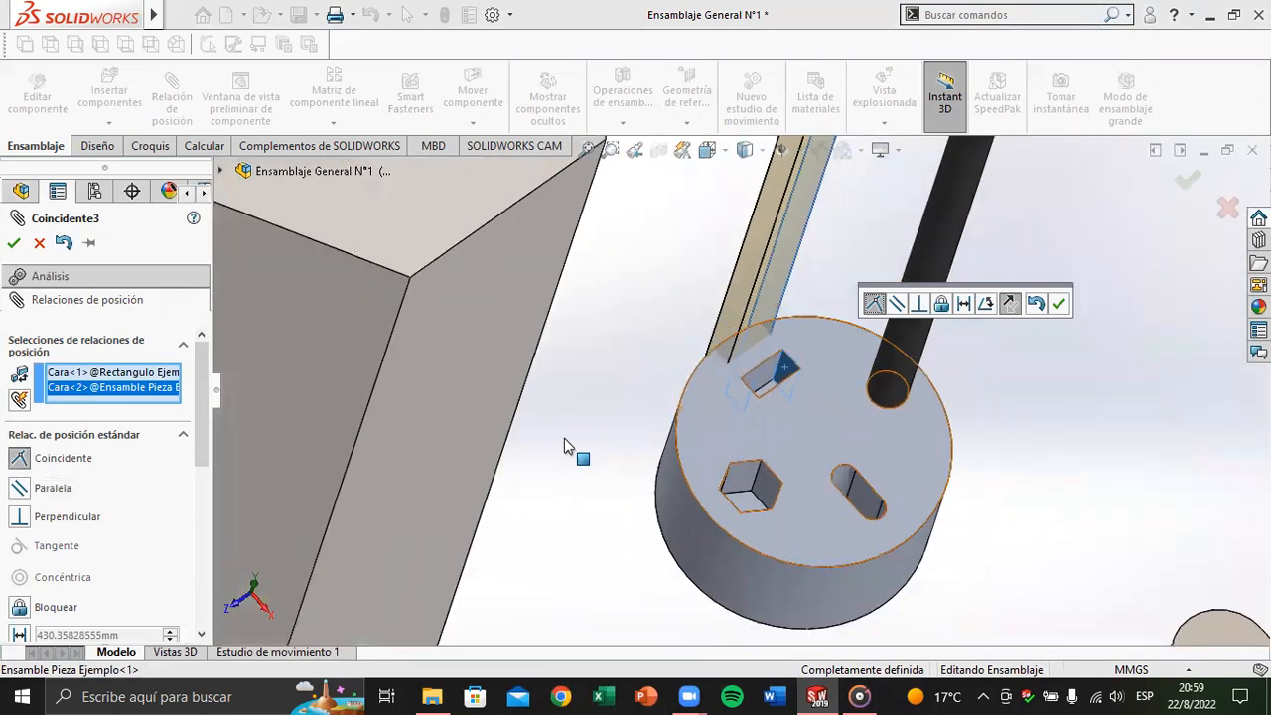
scroll(204, 437, down, 3)
scroll(774, 388, up, 5)
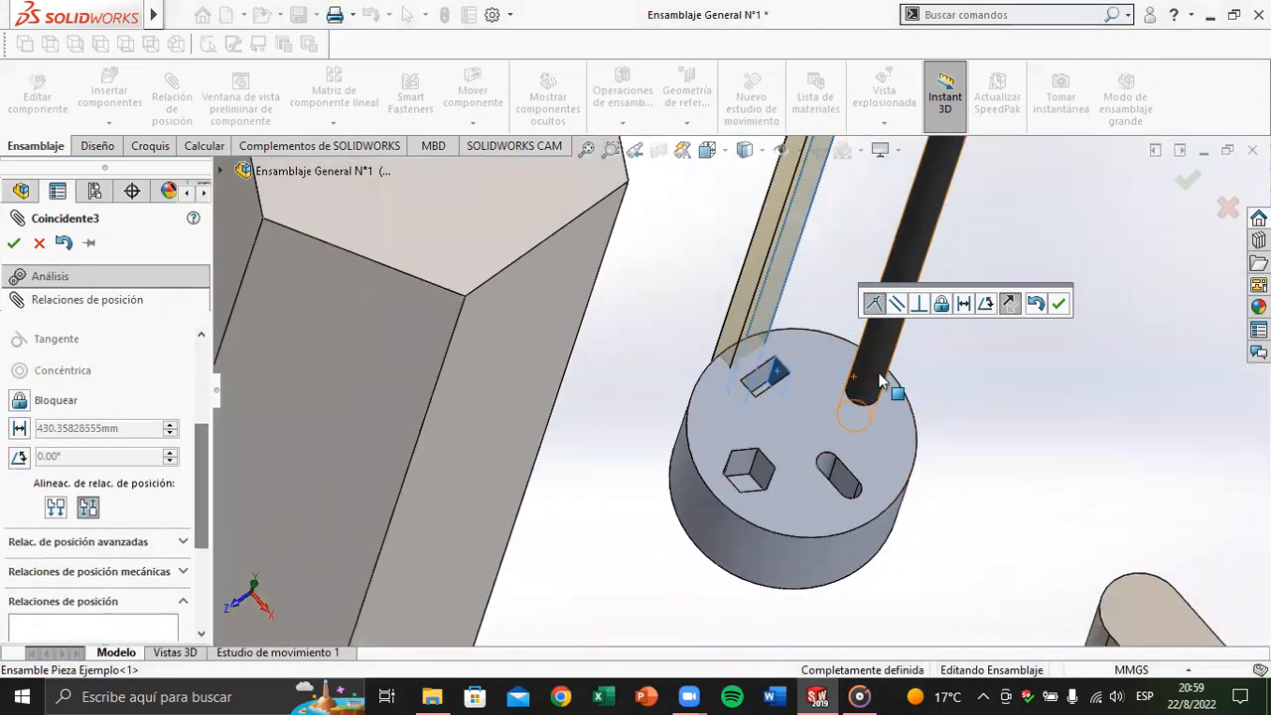
scroll(839, 345, up, 3)
middle_drag(840, 344, 824, 365)
scroll(799, 331, down, 4)
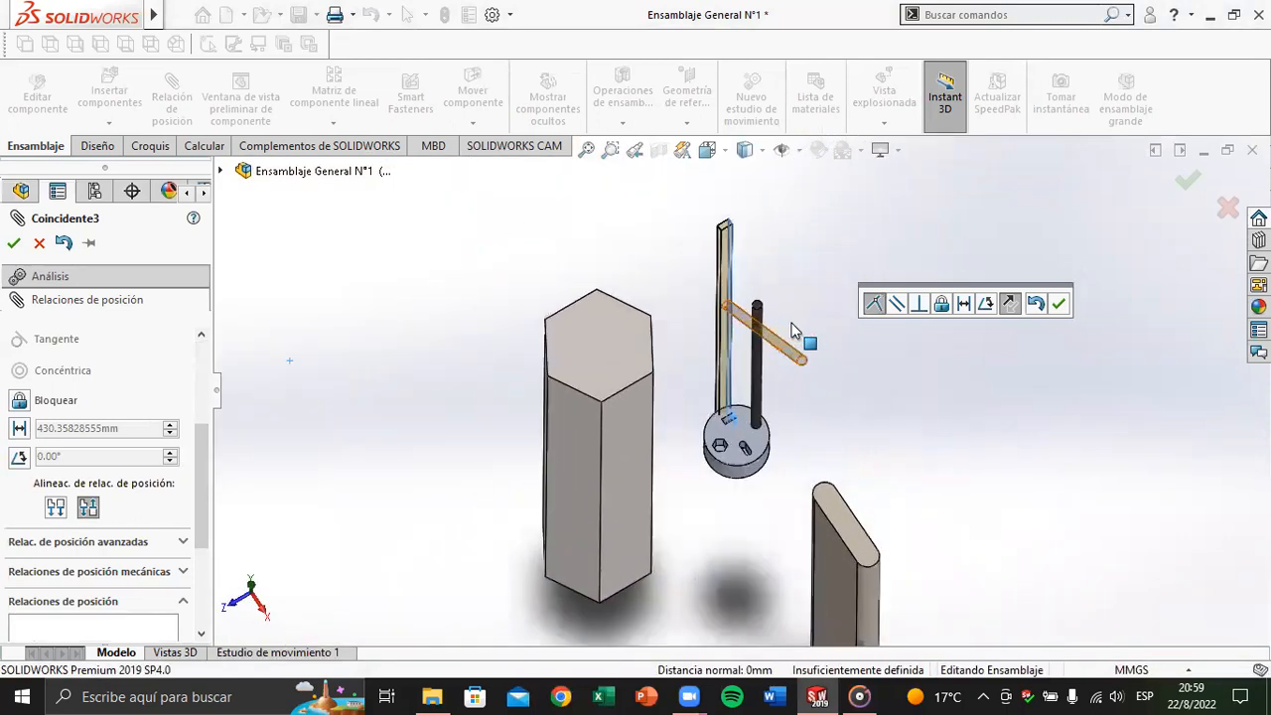
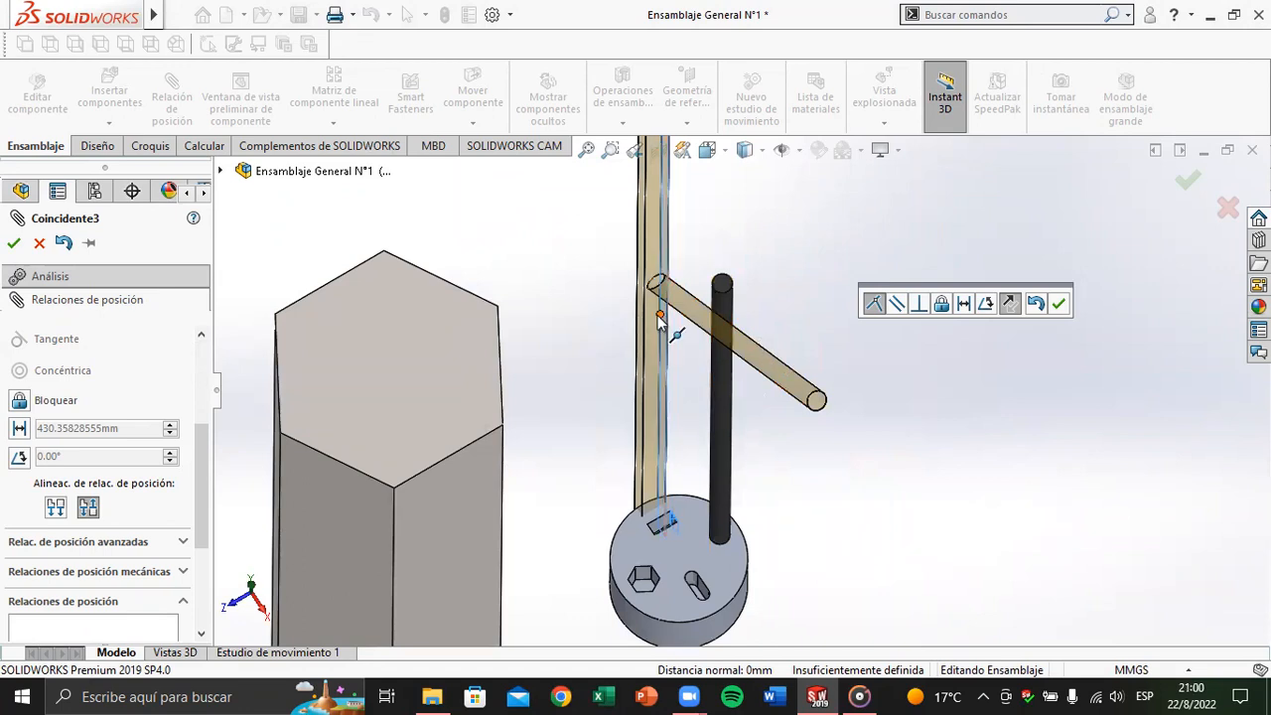
click(54, 516)
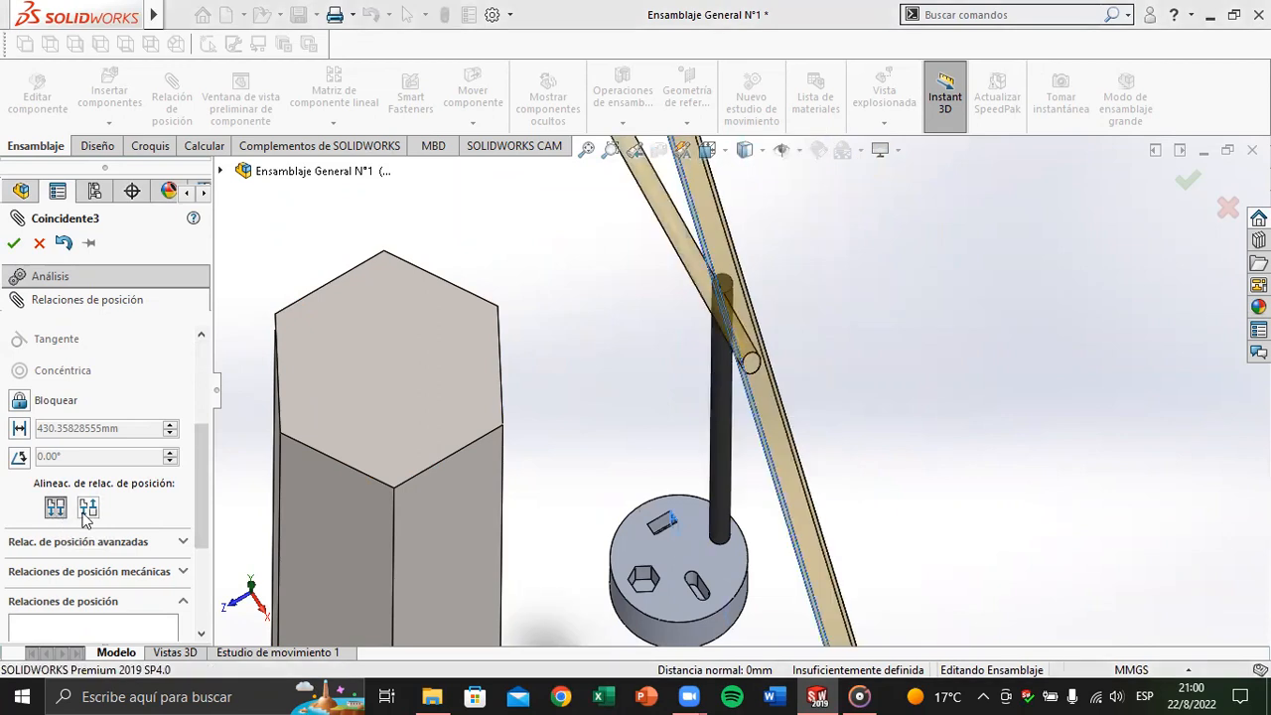
Step: Try the anti-aligned alignment on the bar's coincident mate and undo that mate
click(87, 508)
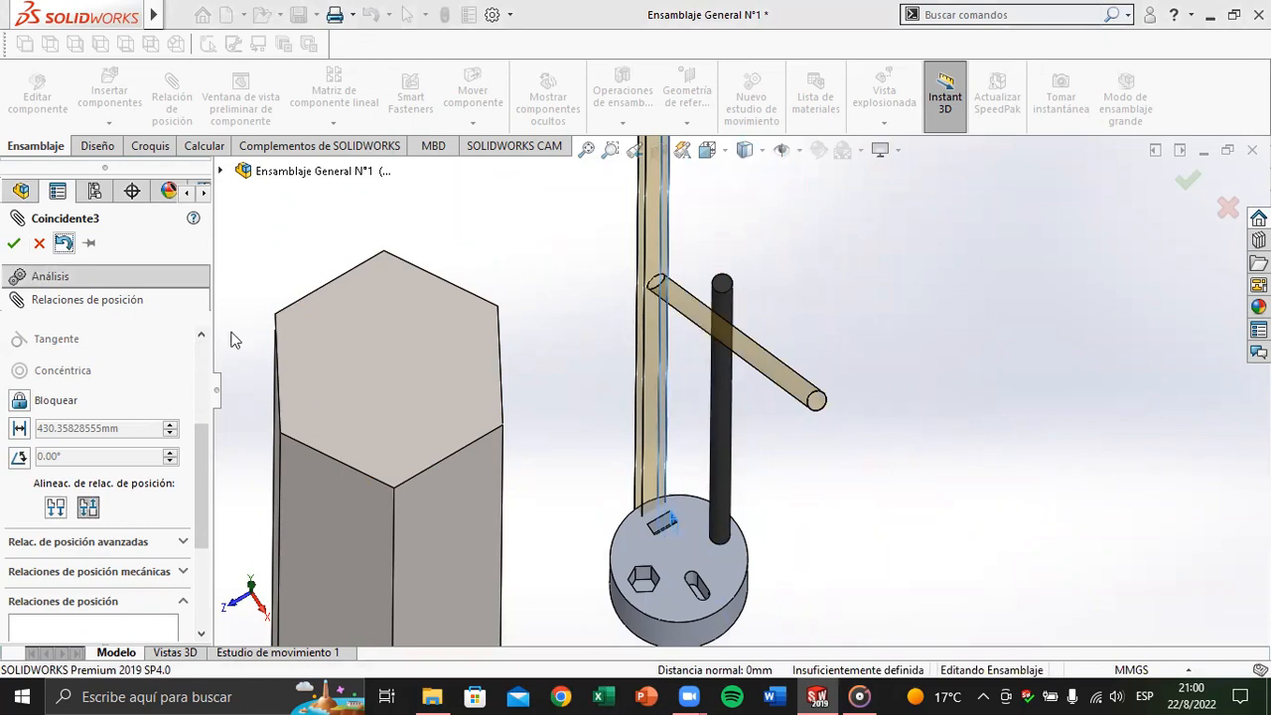
scroll(585, 449, up, 5)
key(Return)
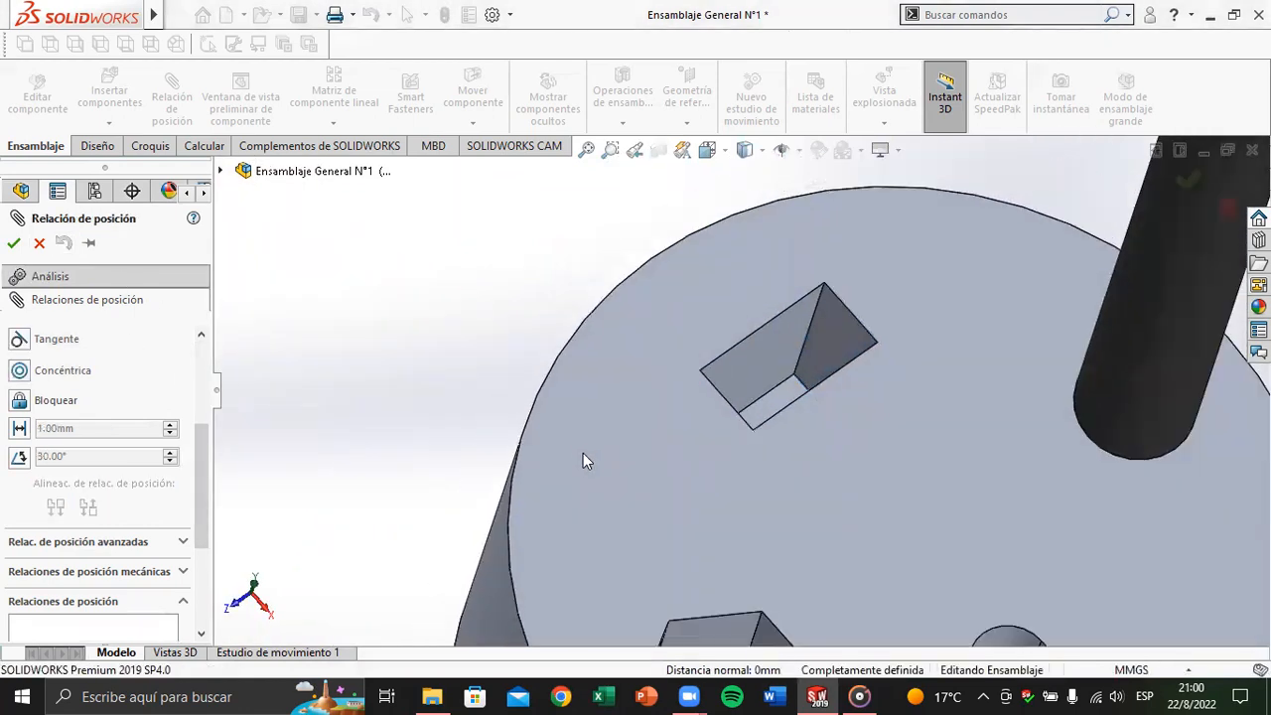
Step: Create a coincident mate between the rectangular bar's narrow side face and the short inner wall of the disc's rectangular hole
scroll(575, 456, down, 10)
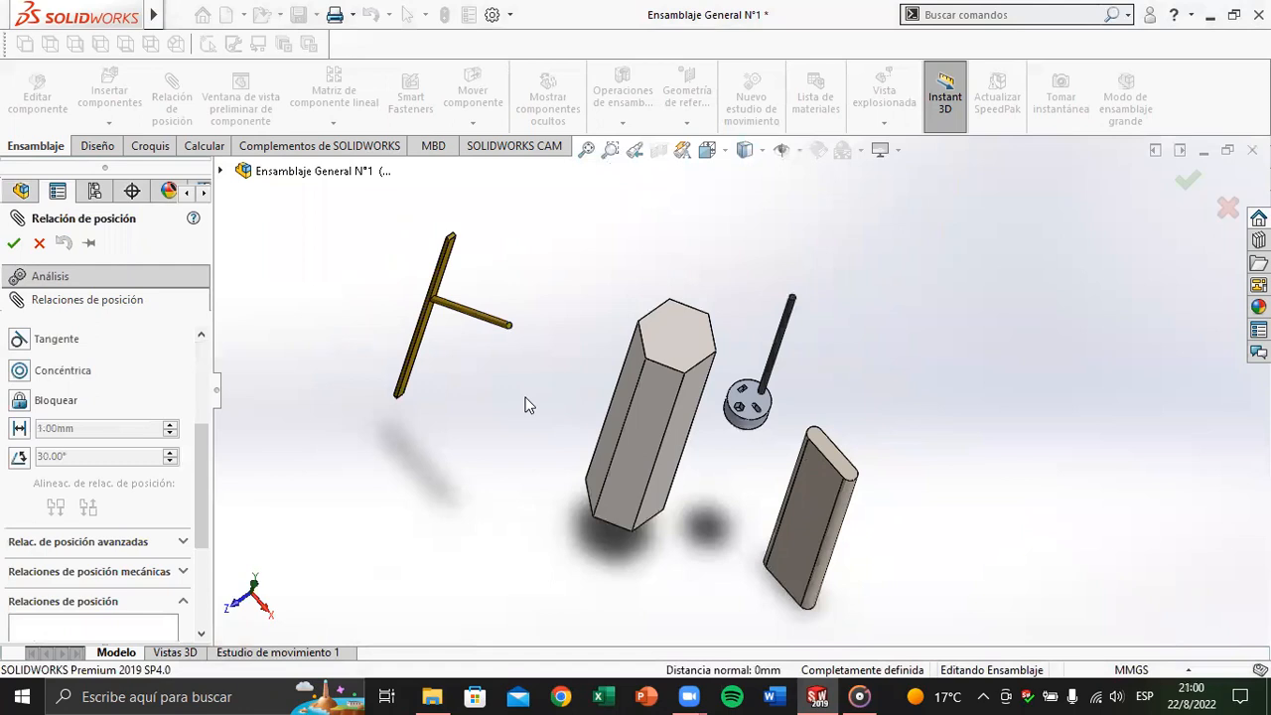
scroll(441, 379, up, 6)
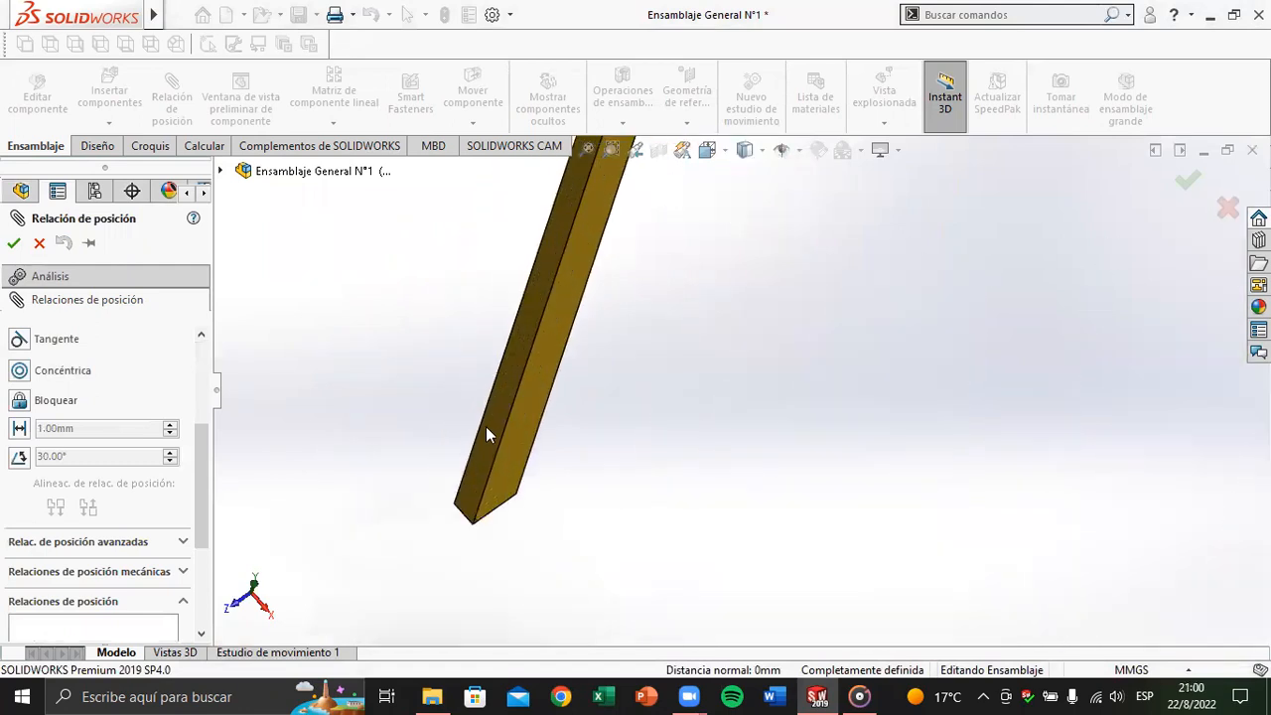
scroll(858, 490, down, 6)
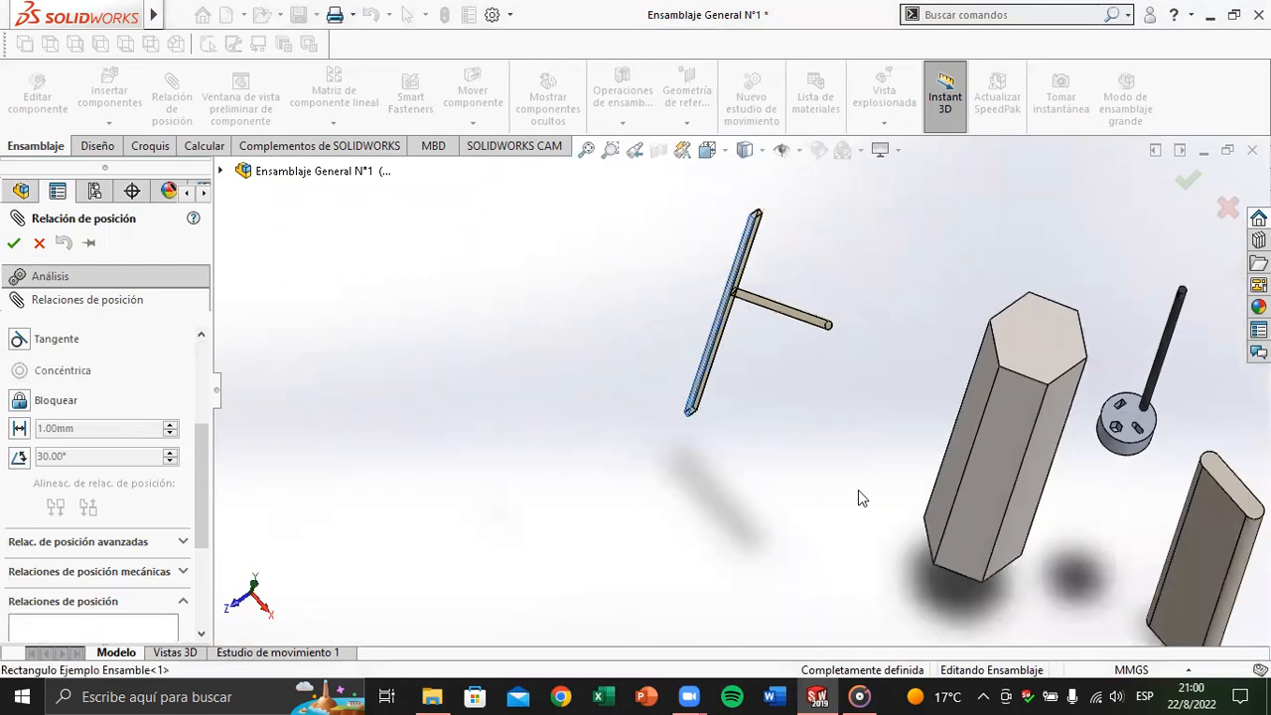
scroll(909, 397, up, 8)
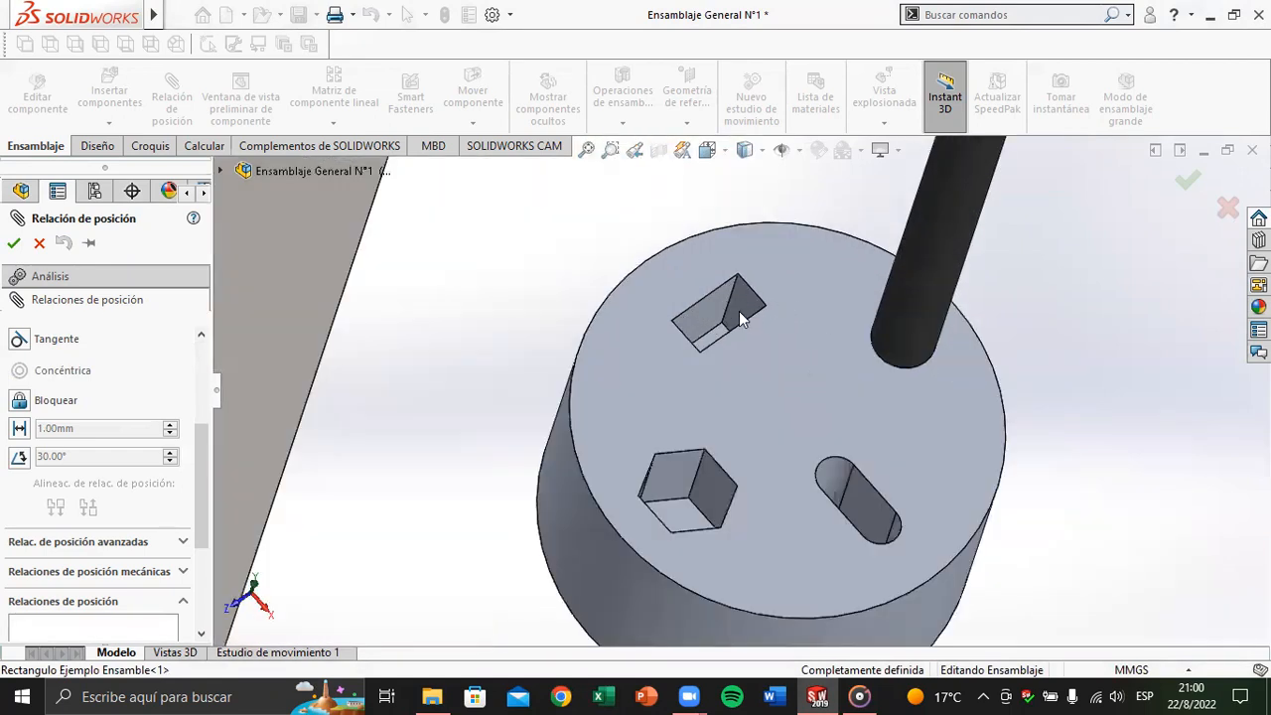
click(741, 311)
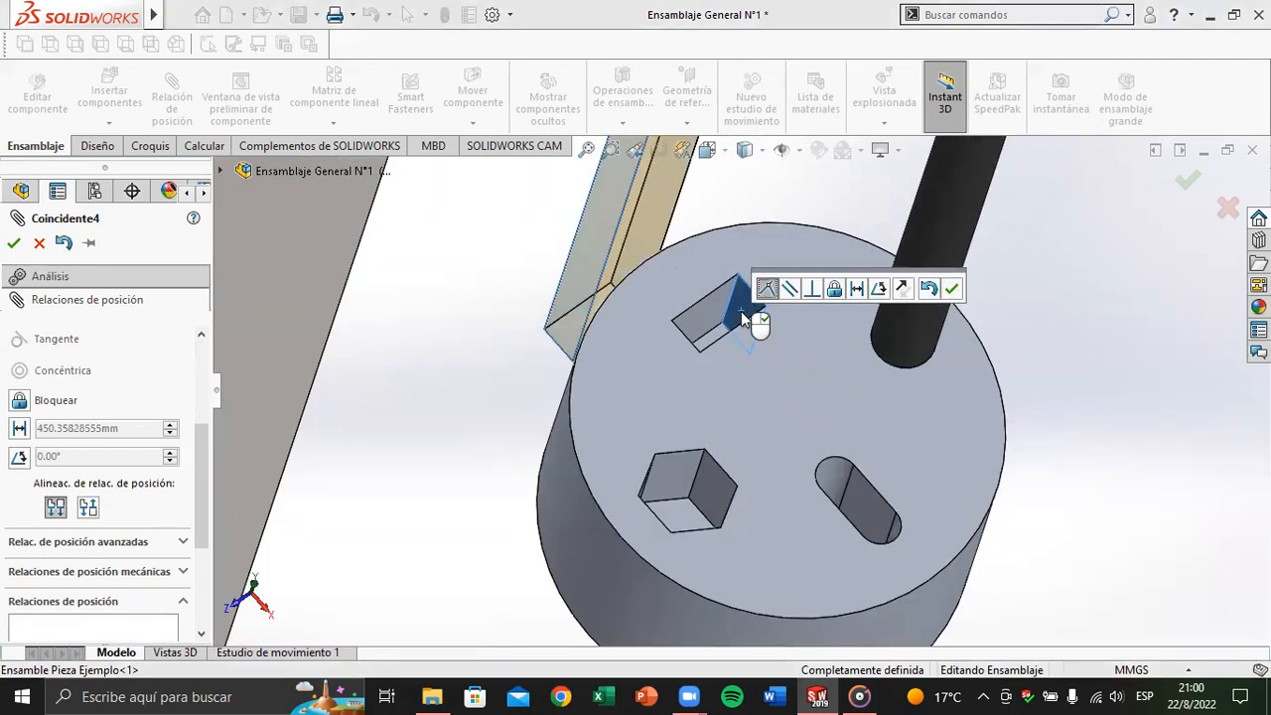
Step: View the assembly from the top and set the bar's coincident mate alignment to anti-aligned
scroll(743, 318, down, 5)
middle_drag(741, 311, 765, 432)
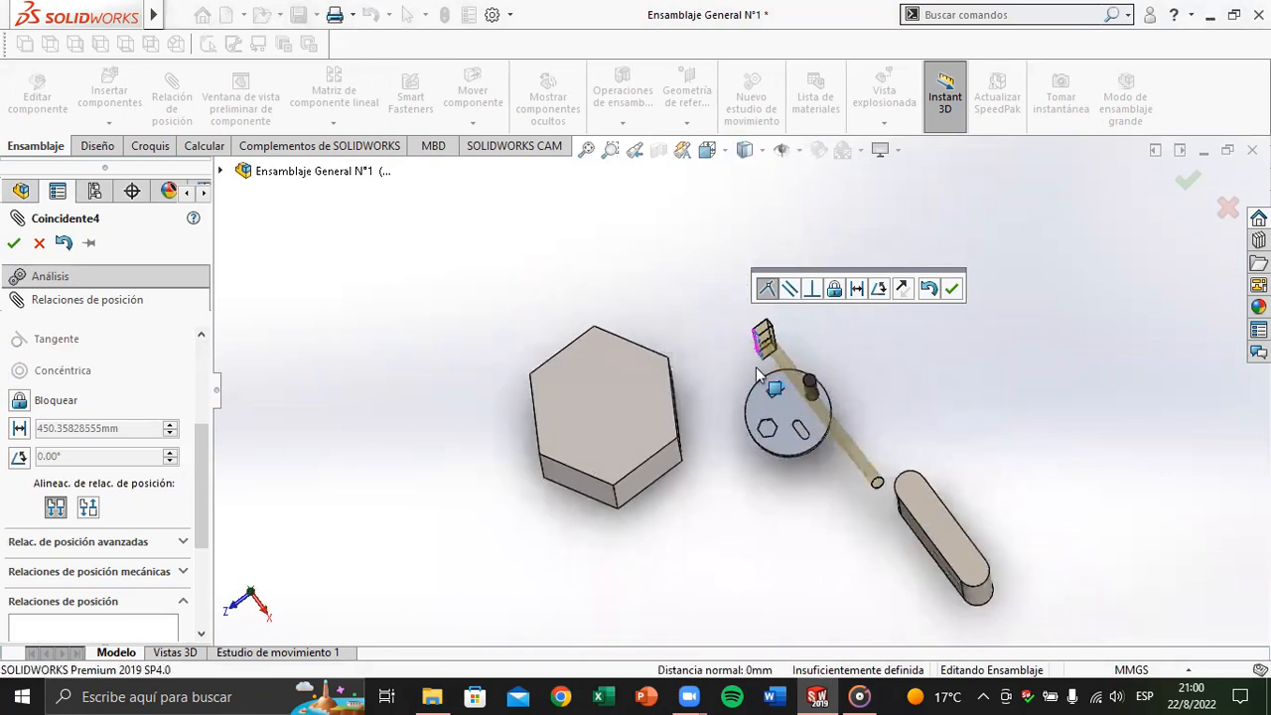
click(724, 151)
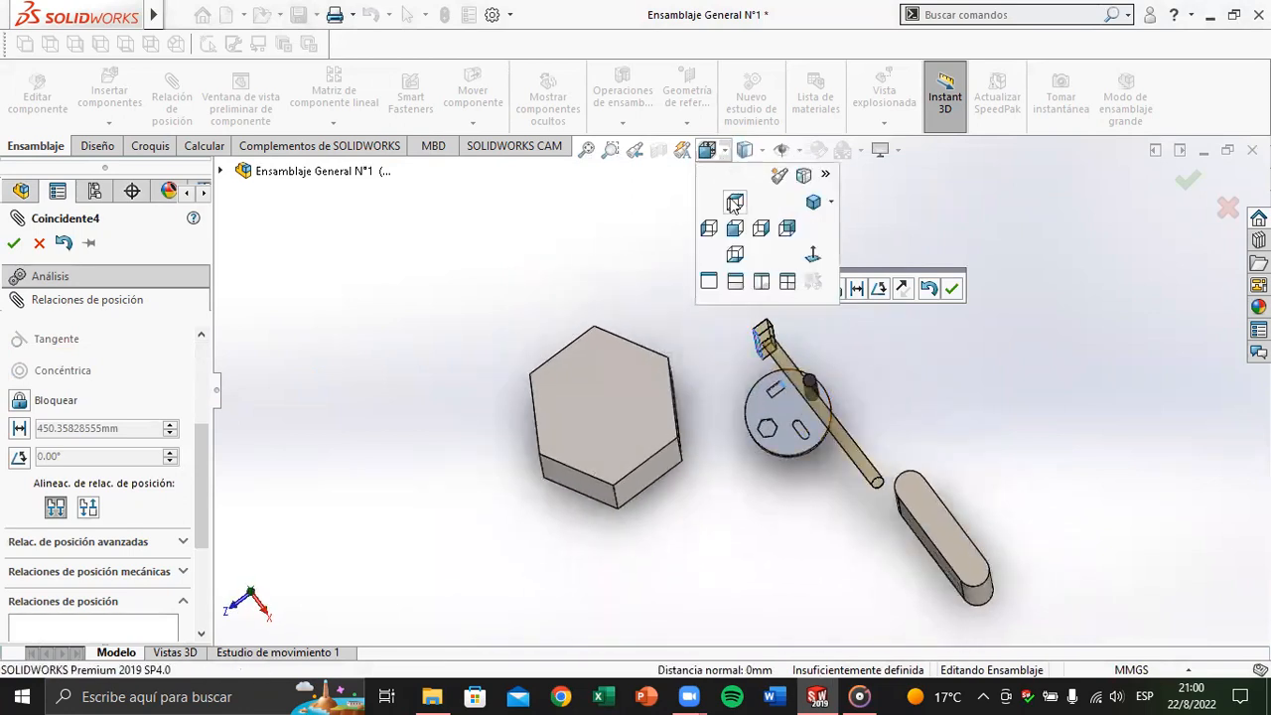
click(733, 202)
scroll(645, 281, down, 5)
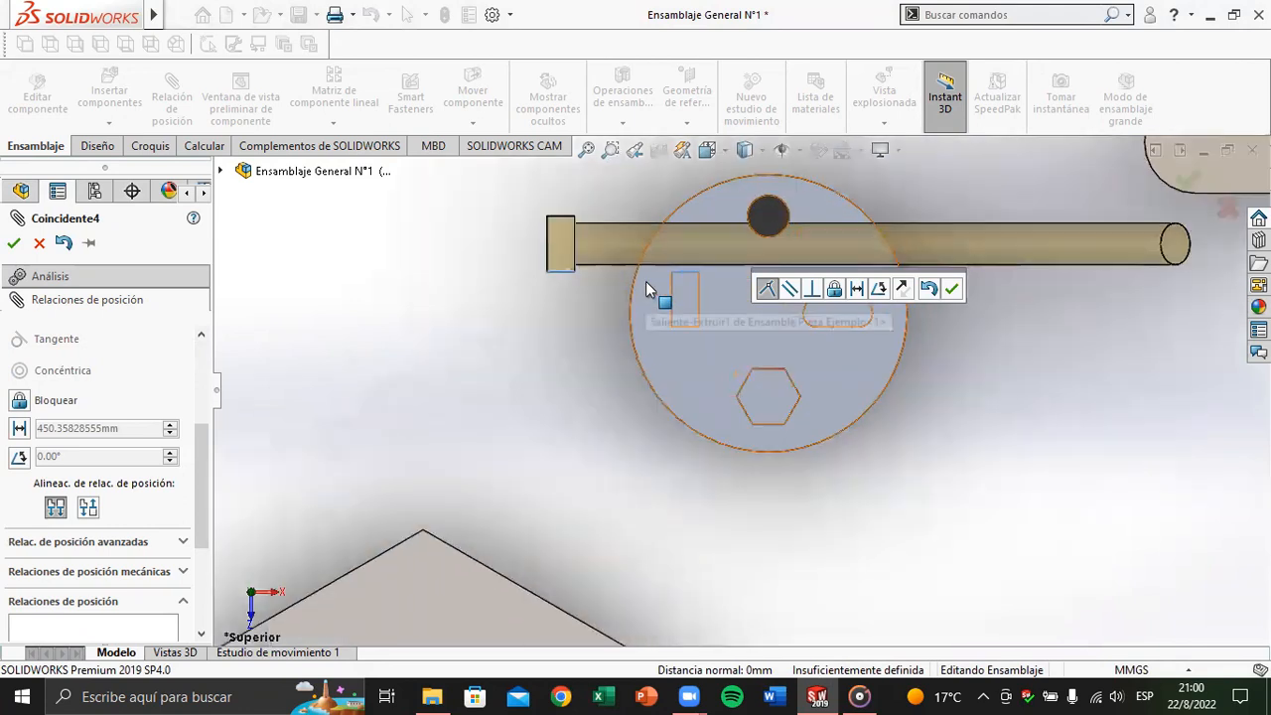
scroll(646, 281, down, 3)
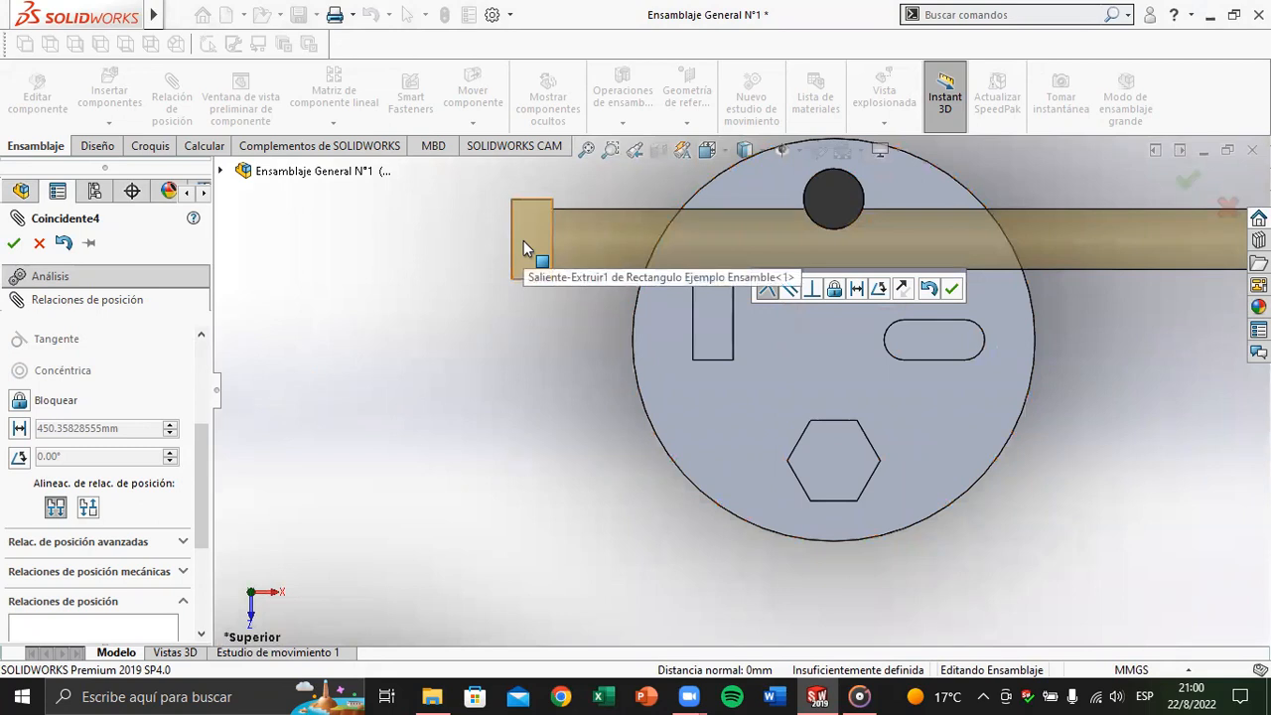
click(88, 511)
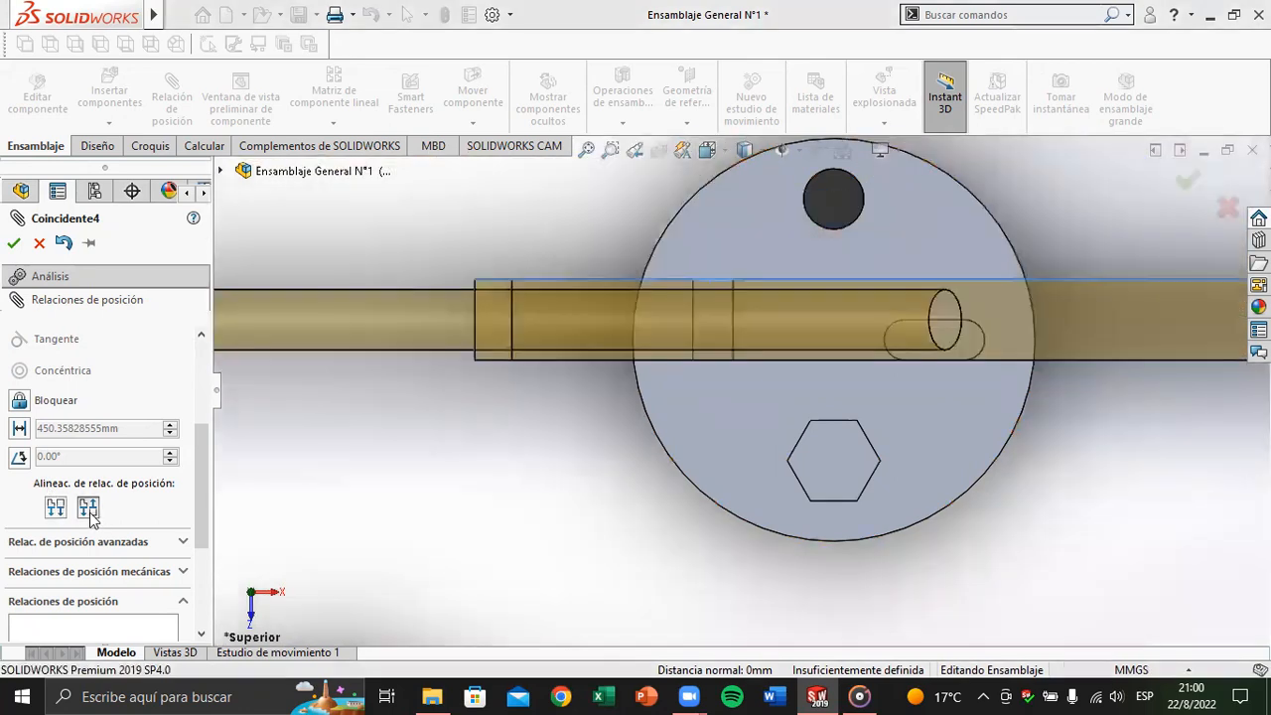
Step: Compare both alignments of the bar's coincident mate and accept it as anti-aligned
scroll(476, 376, up, 4)
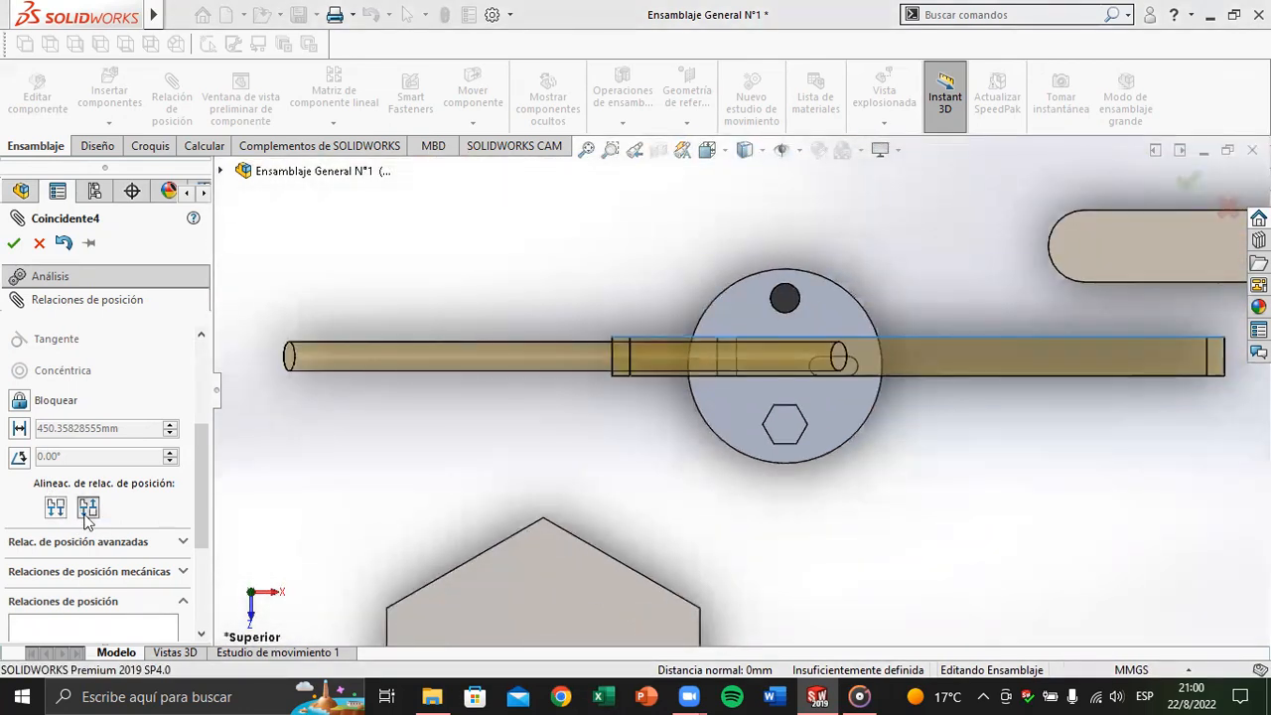
scroll(521, 479, up, 2)
middle_drag(592, 423, 591, 404)
middle_drag(669, 343, 692, 329)
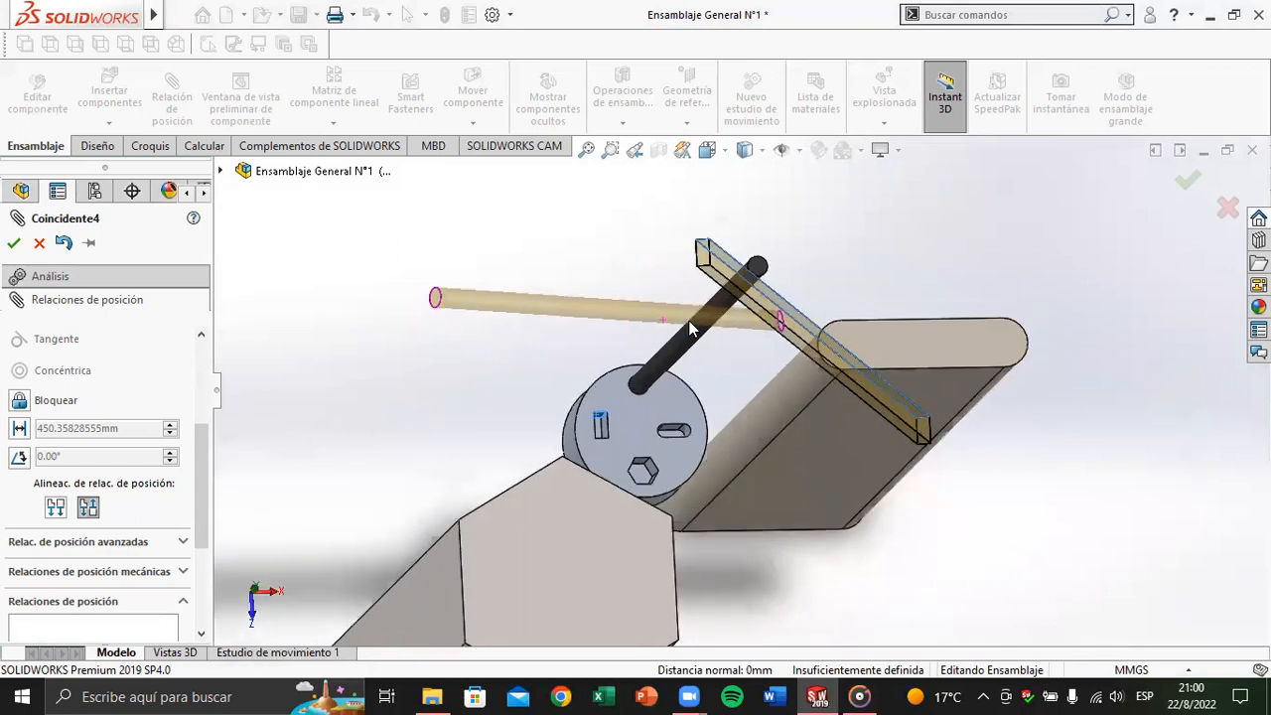
click(87, 507)
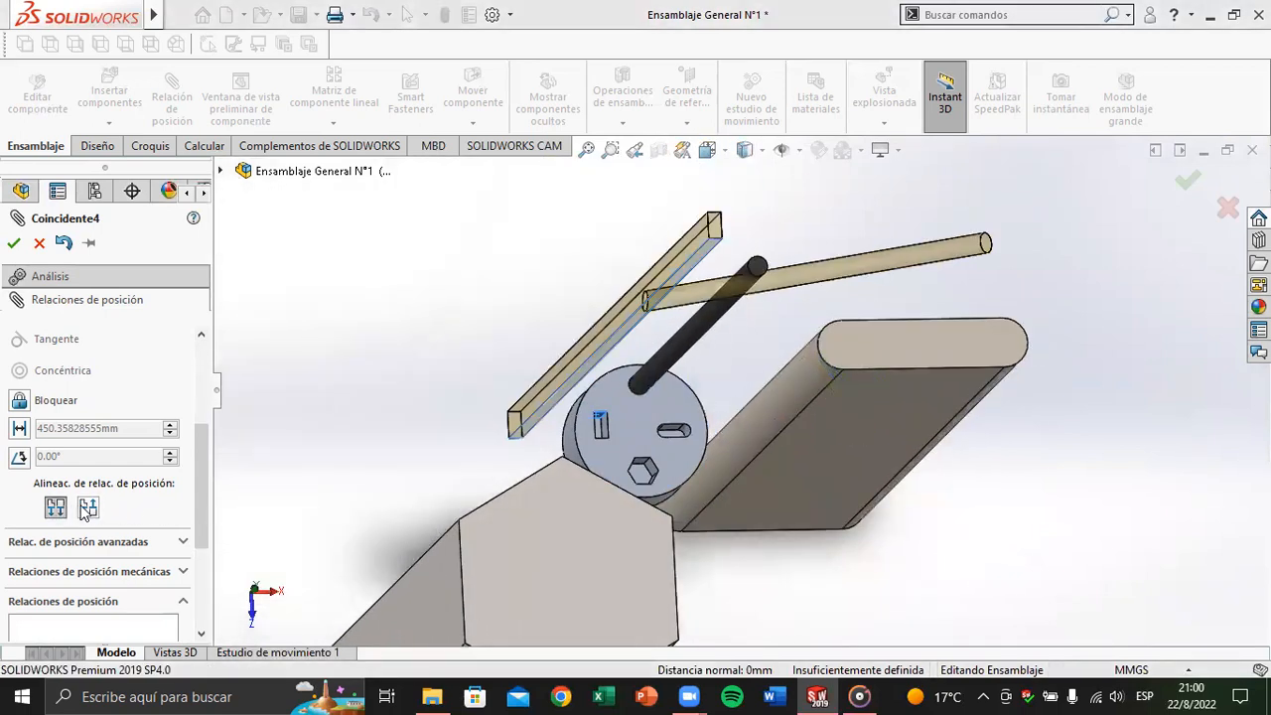
click(87, 508)
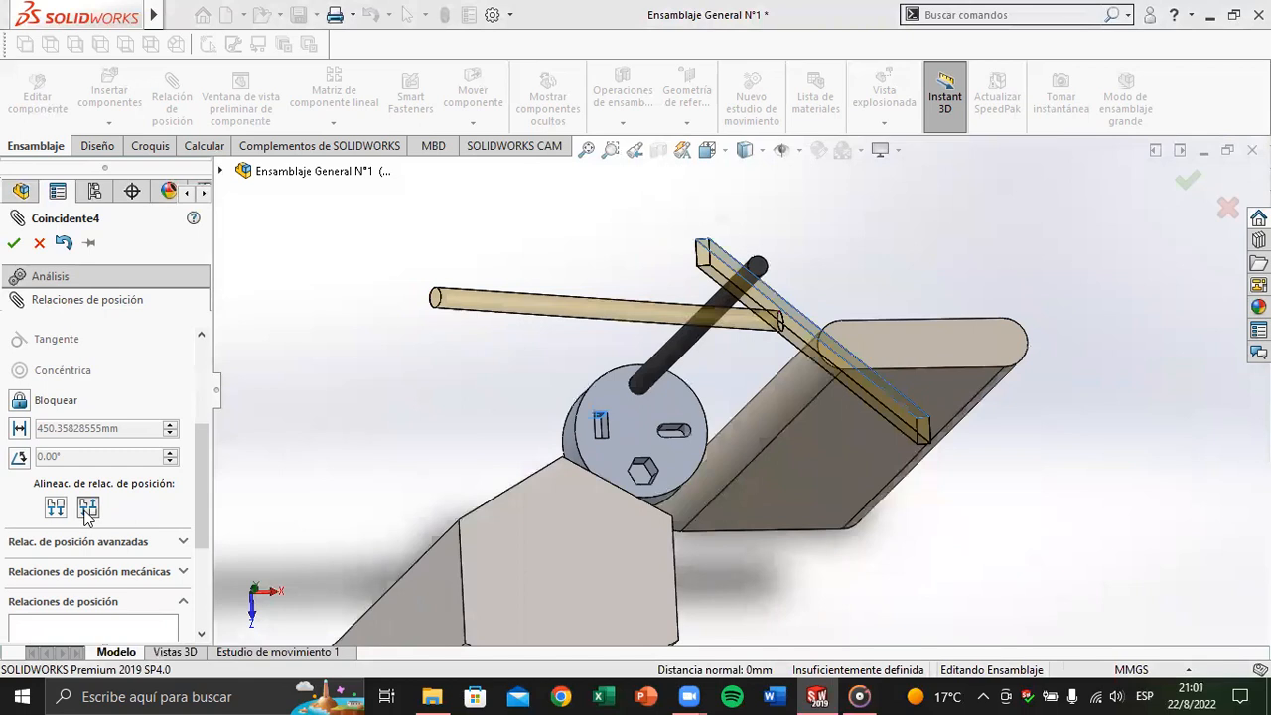
click(14, 246)
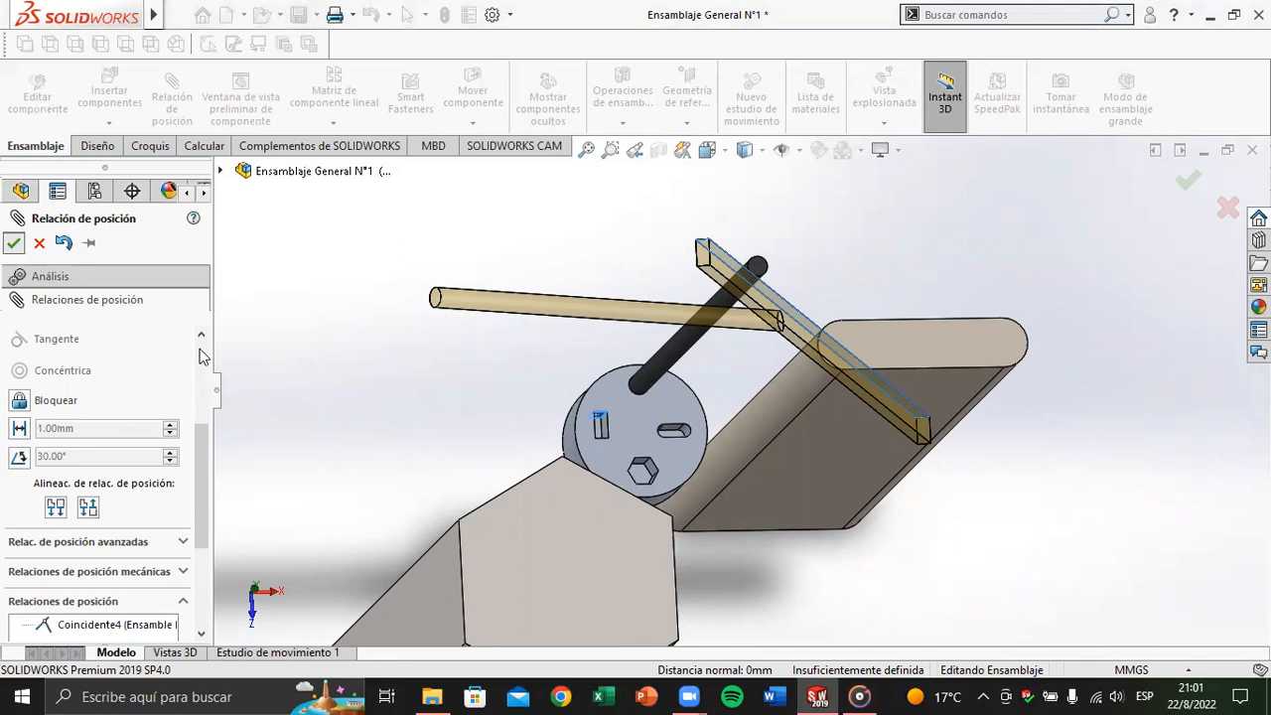
key(Escape)
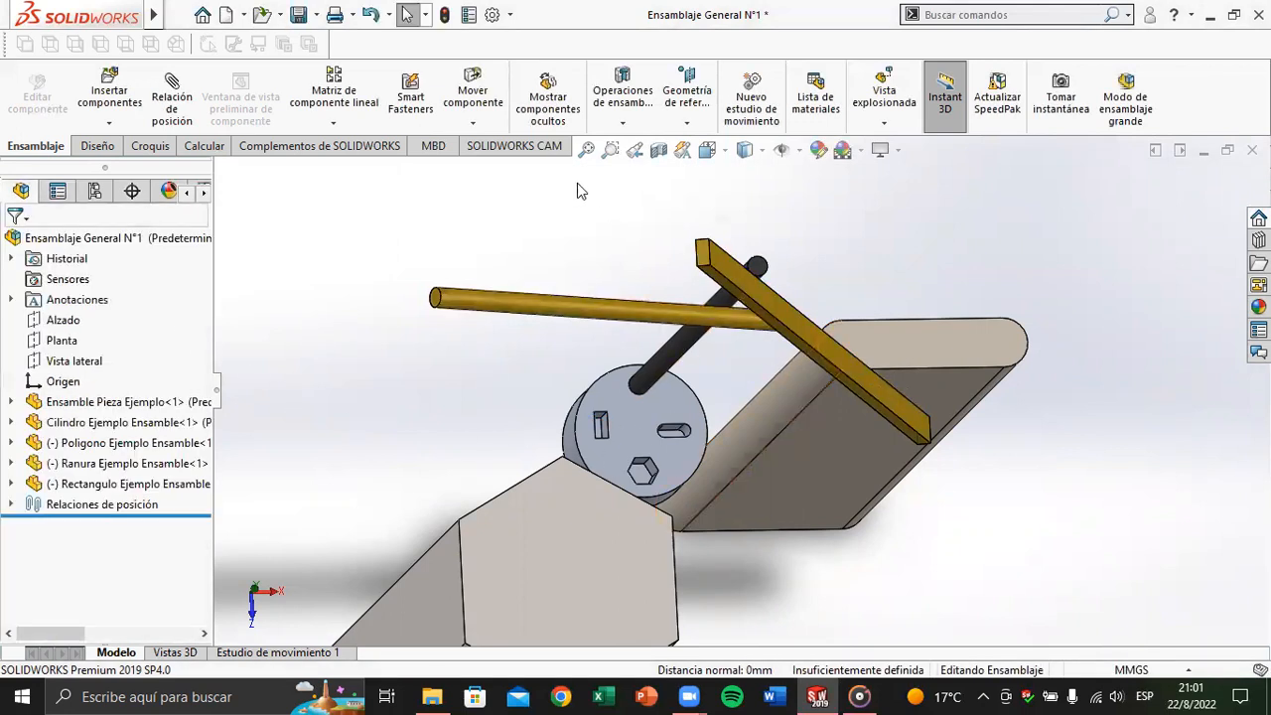
Step: Rotate the rectangular bar component freely so its end points toward the disc
click(473, 123)
click(486, 164)
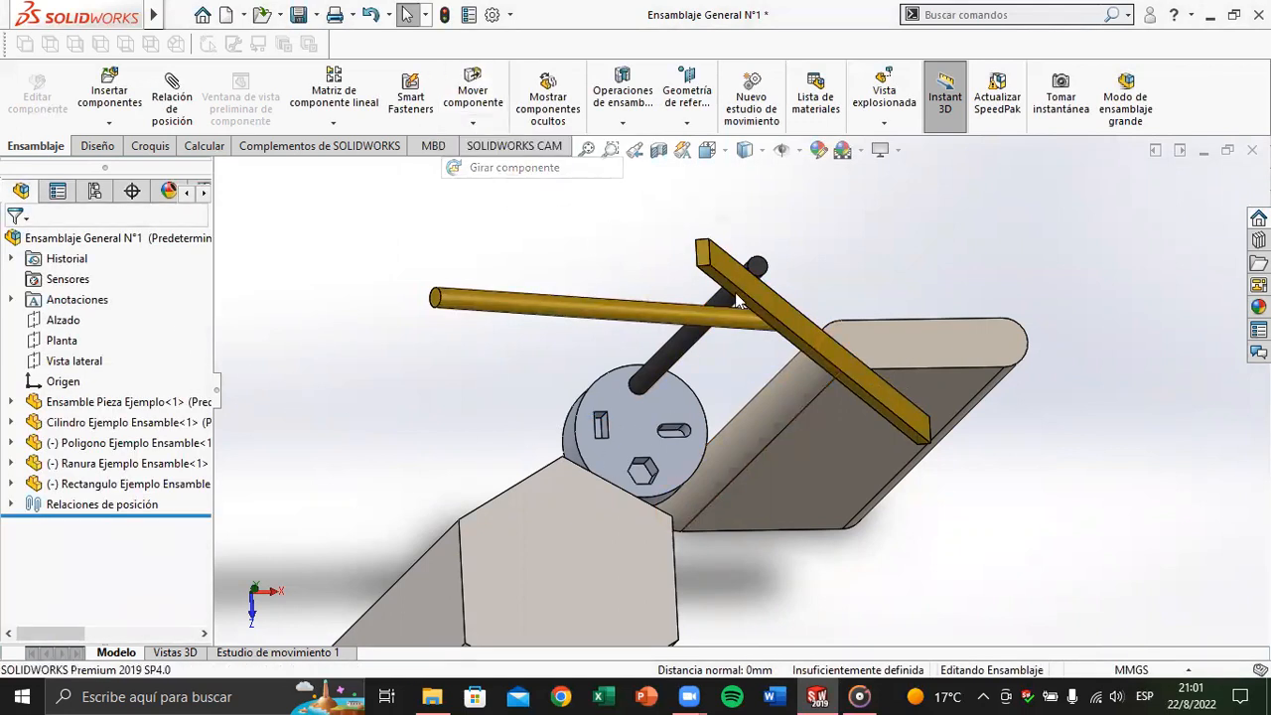
click(916, 409)
drag(904, 407, 958, 373)
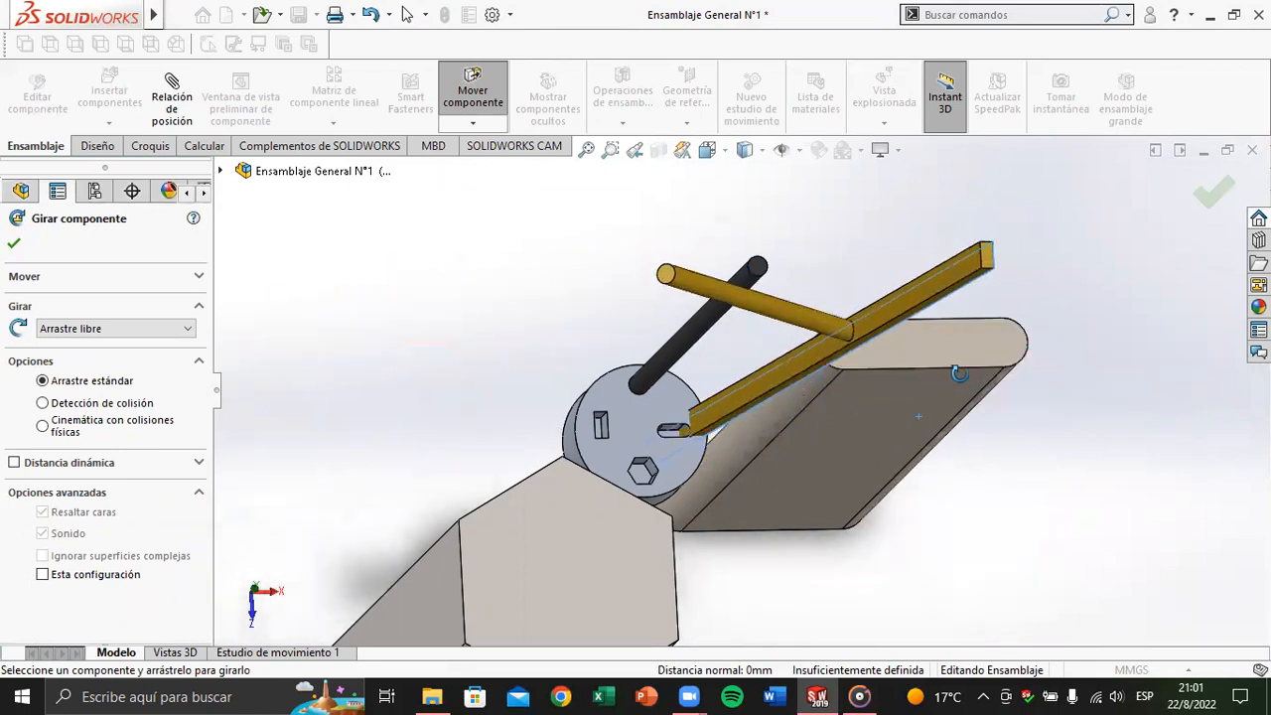
key(Escape)
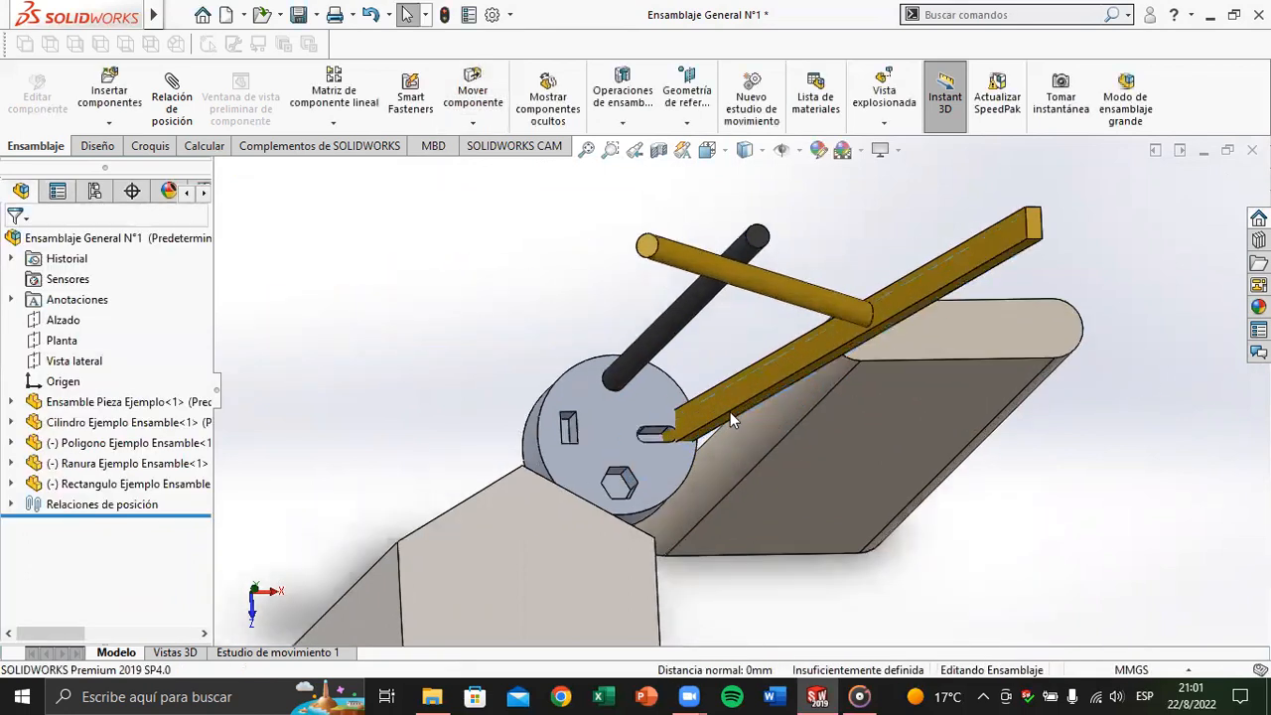
Step: Add a coincident mate between the bar's wide side face and the long inner wall of the disc's rectangular hole
scroll(730, 412, down, 4)
middle_drag(692, 408, 694, 429)
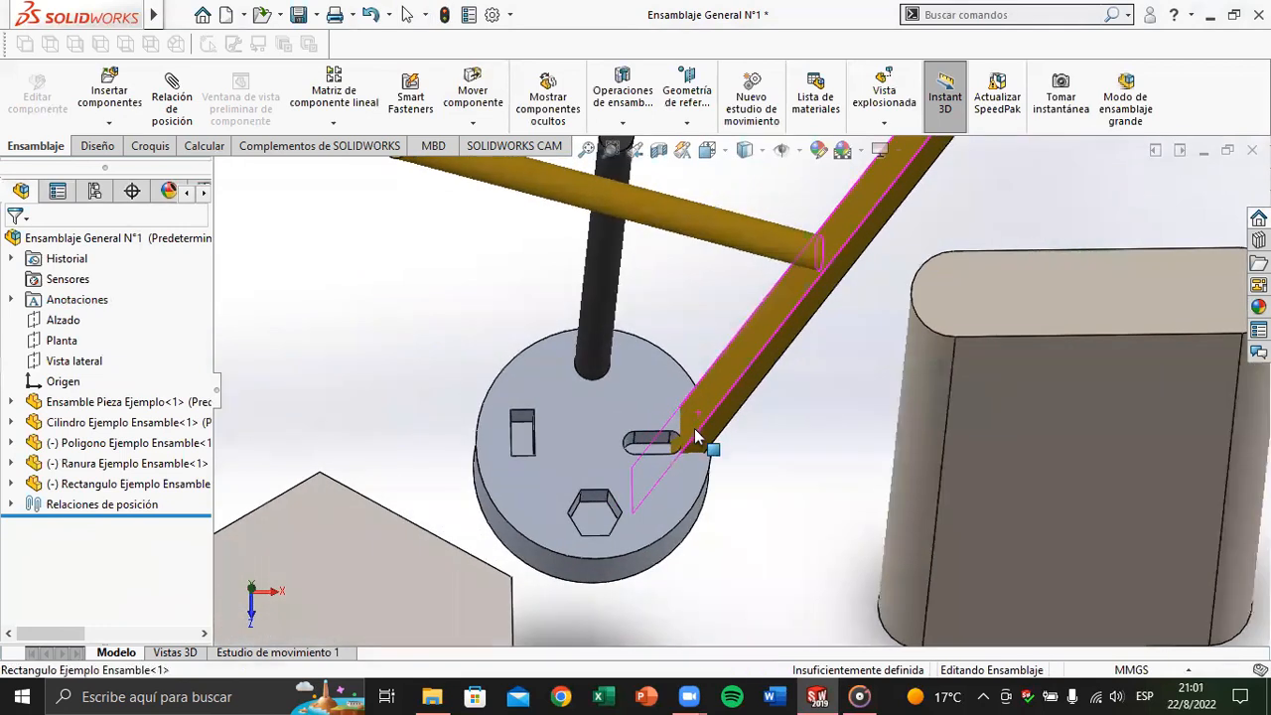
click(719, 371)
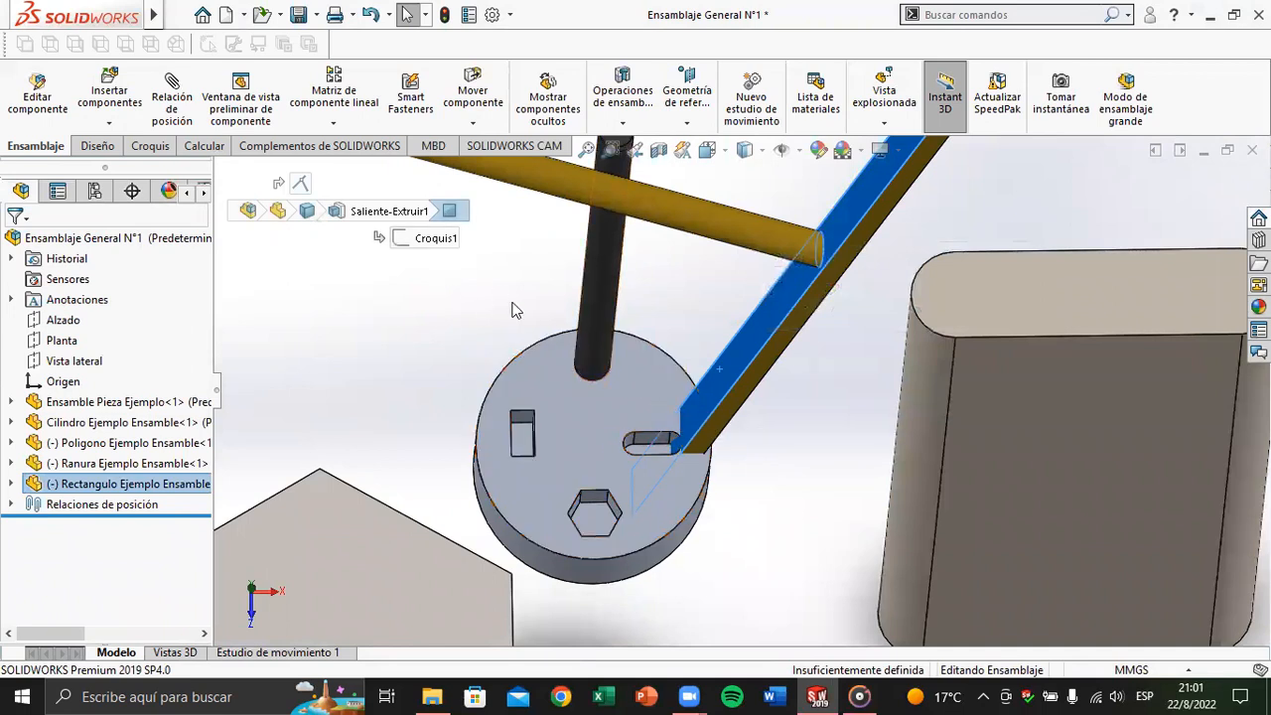
middle_drag(576, 421, 531, 439)
scroll(531, 440, down, 3)
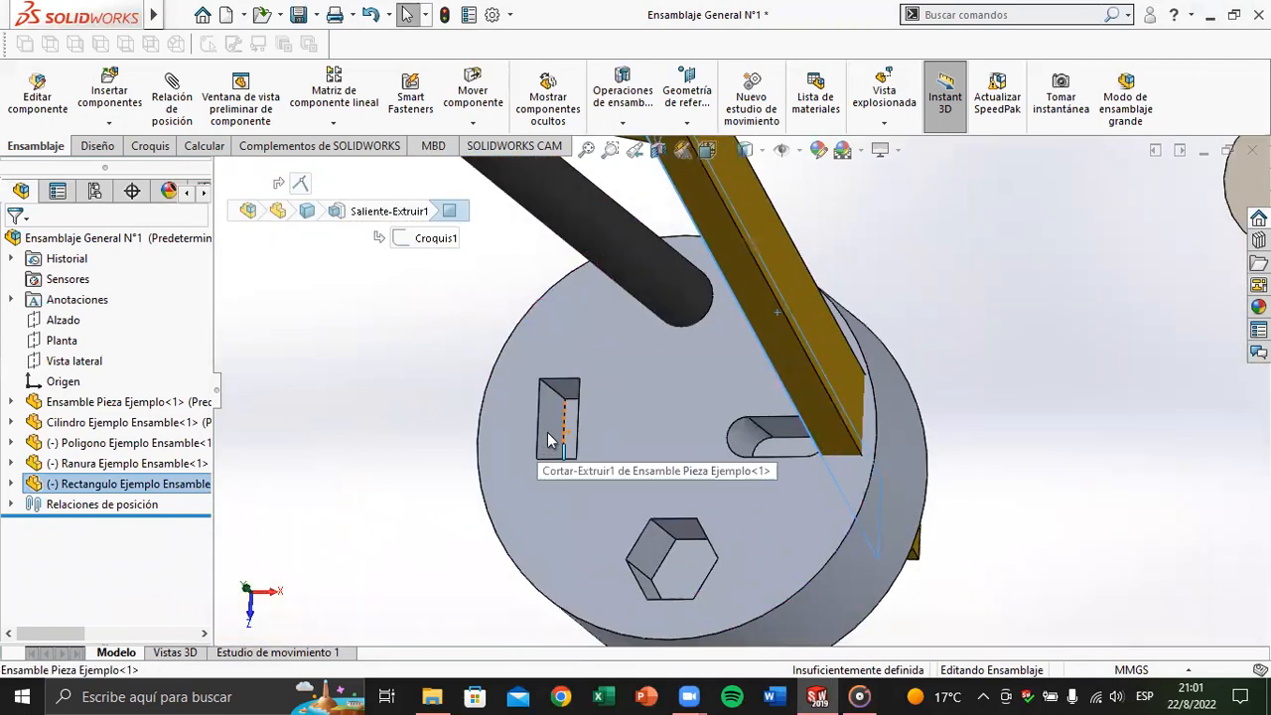
click(552, 435)
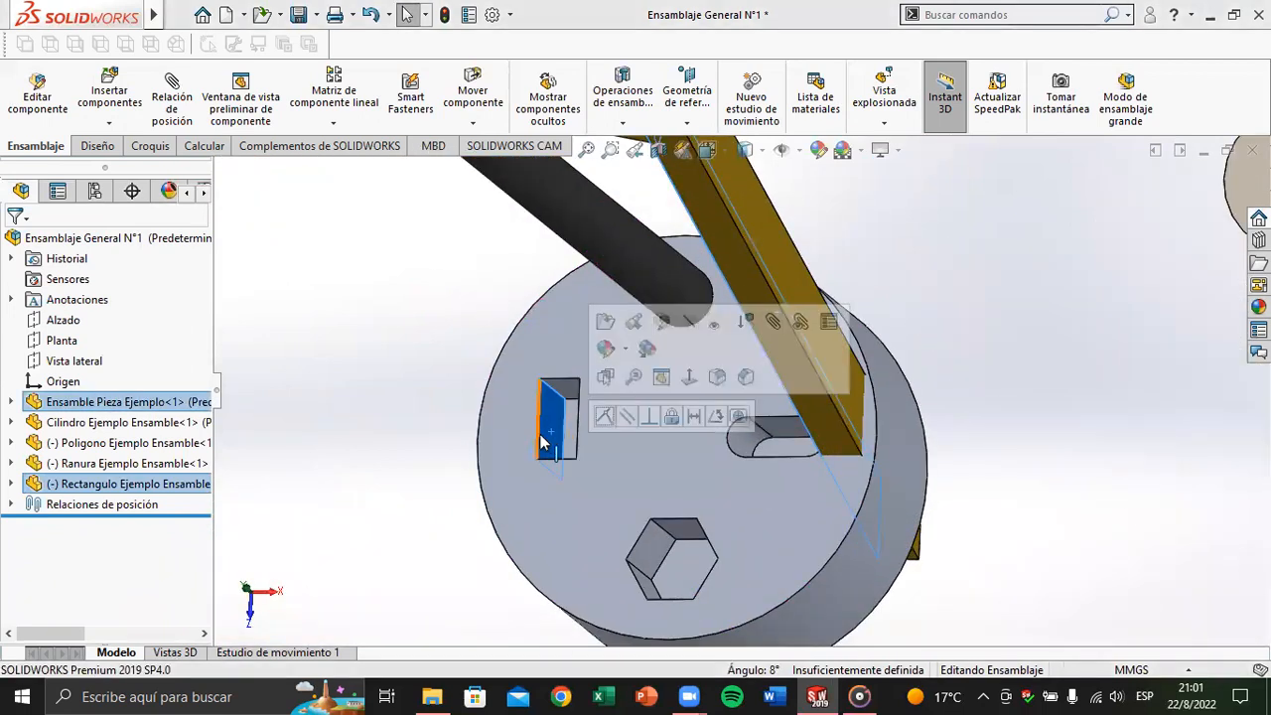
click(611, 421)
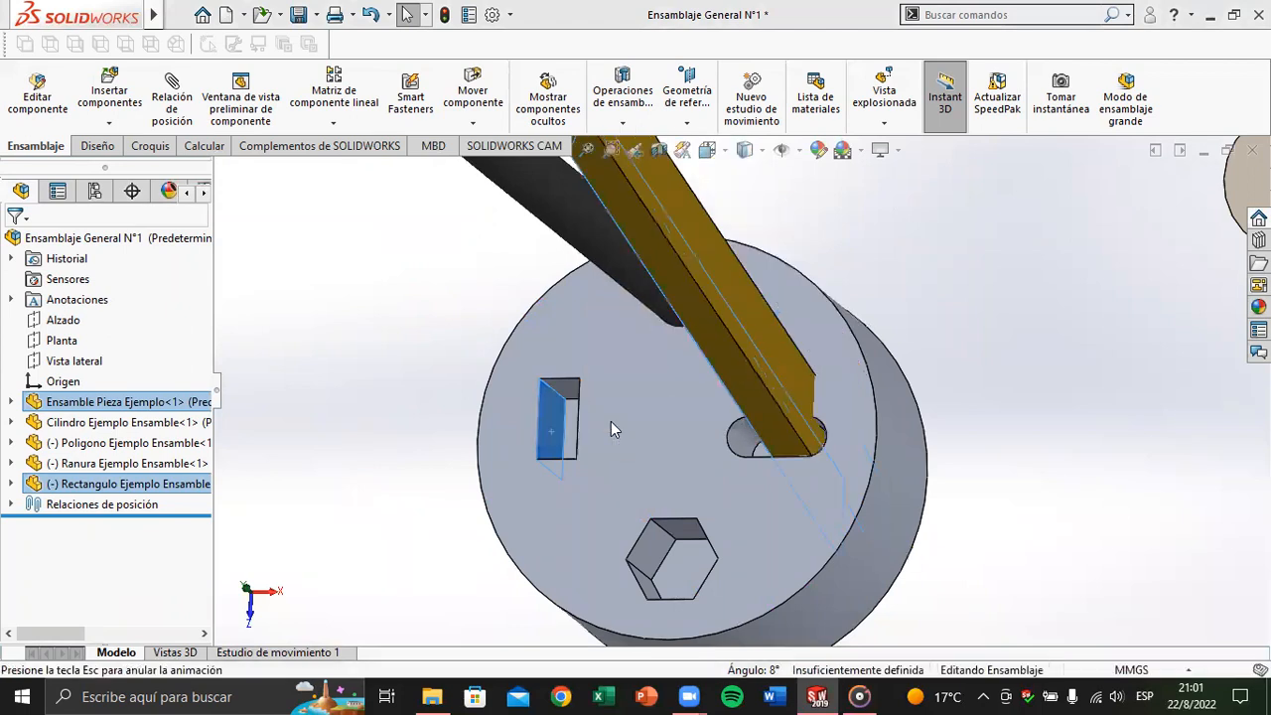
scroll(584, 449, up, 3)
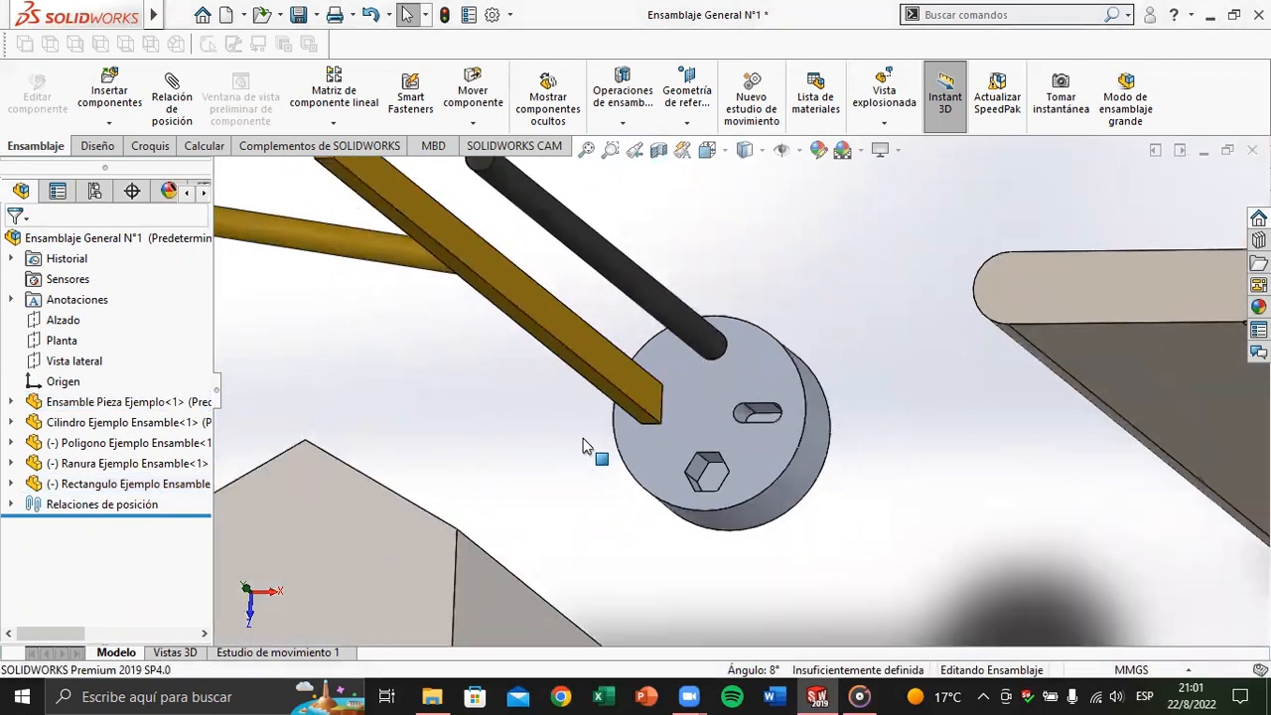
Step: Move the rectangular bar clear of the disc to expose the rectangular hole, and highlight the component to check its position
click(632, 422)
drag(645, 434, 444, 323)
key(Escape)
scroll(579, 431, down, 2)
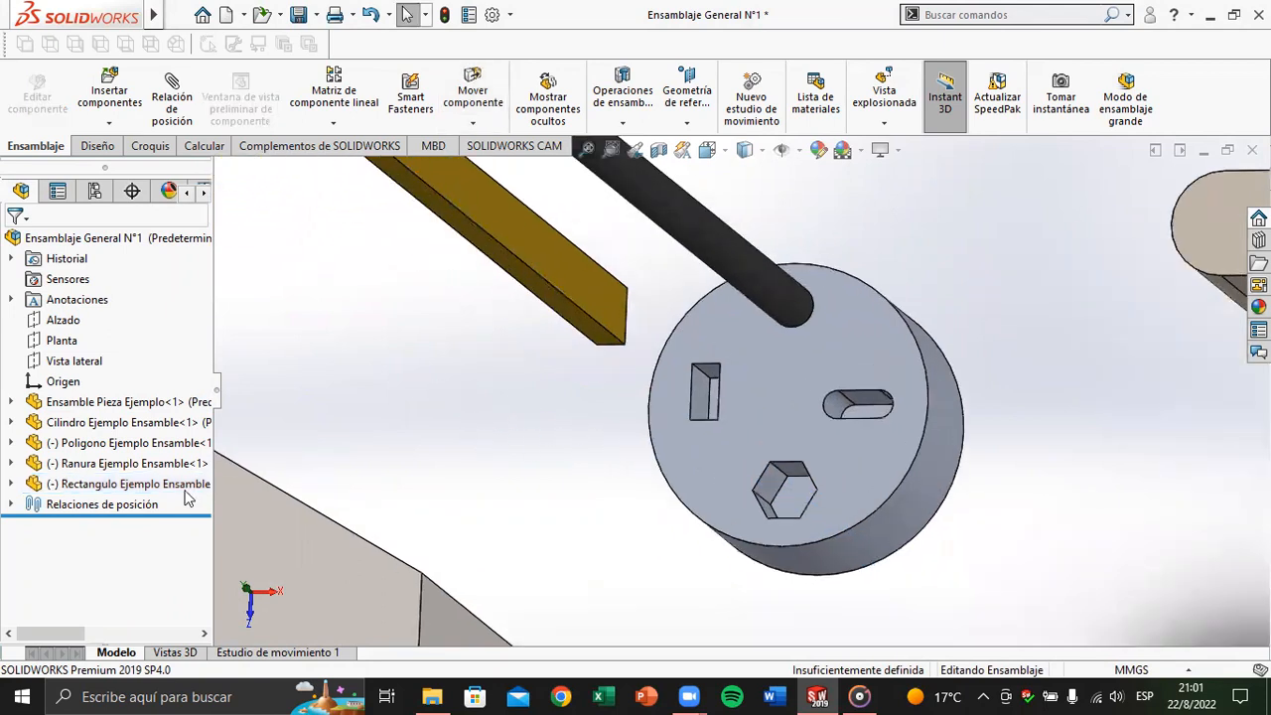
click(149, 484)
scroll(590, 376, up, 3)
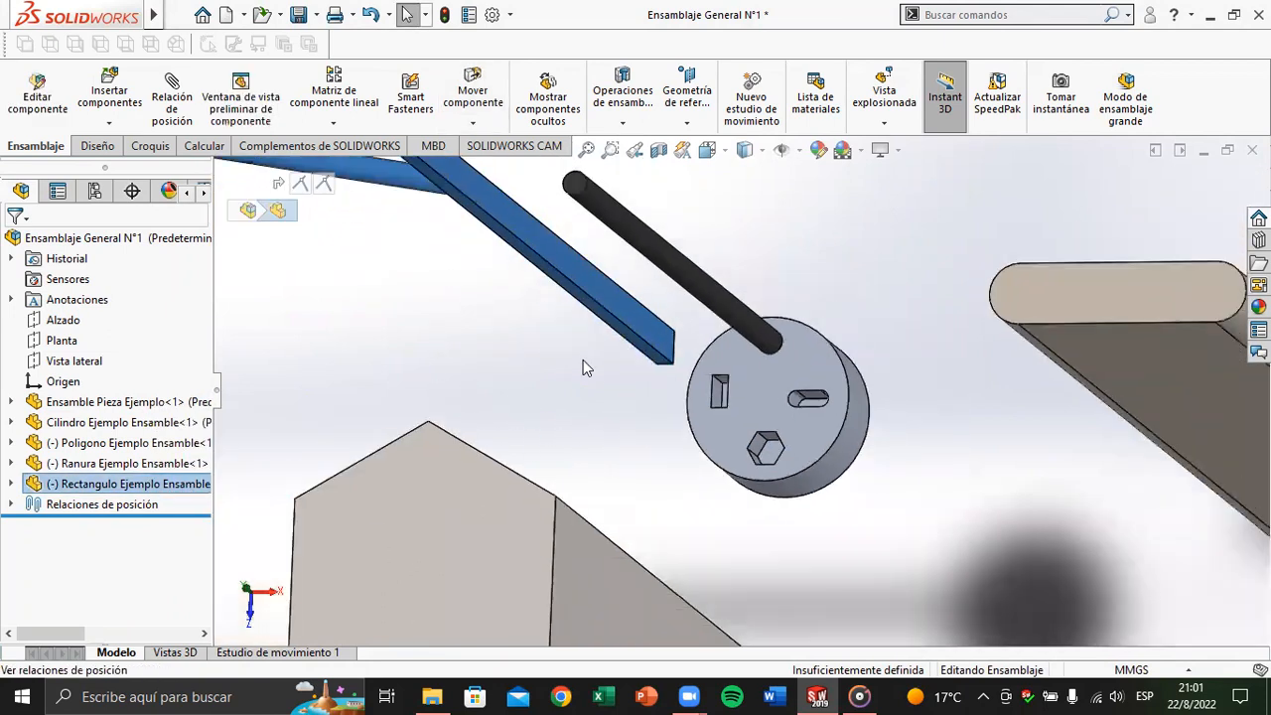
scroll(643, 355, down, 5)
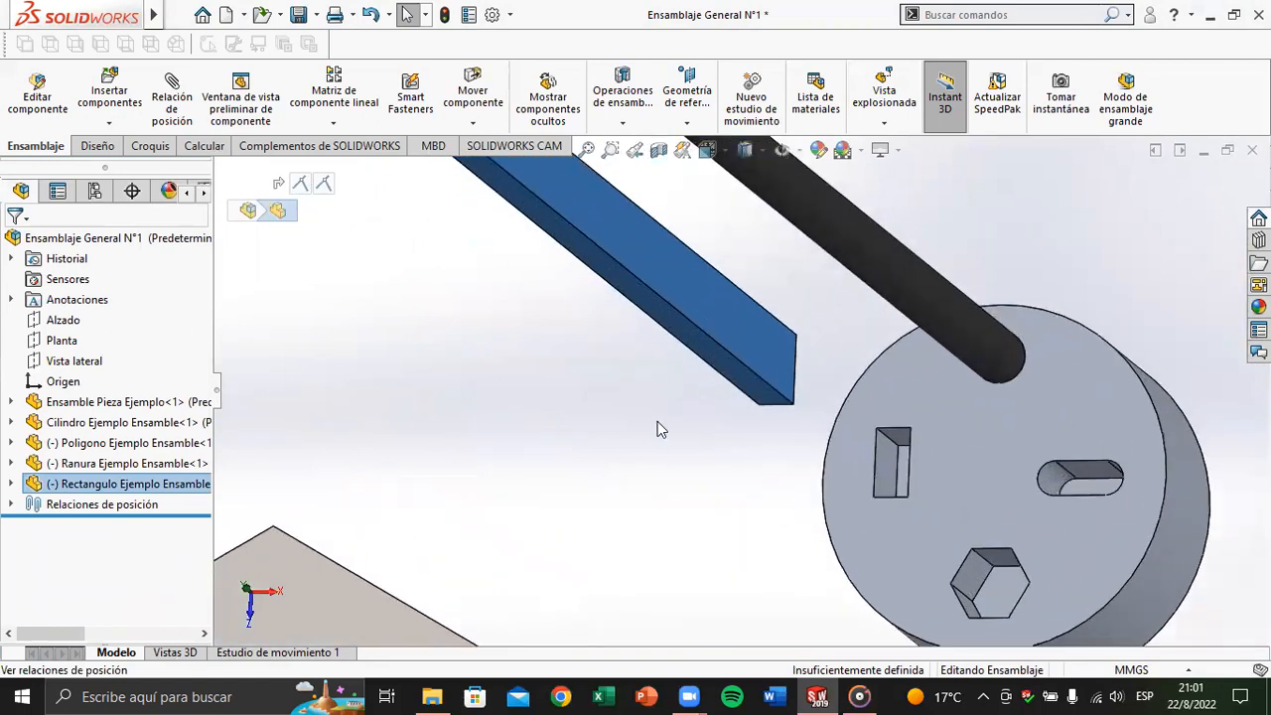
scroll(852, 457, down, 3)
key(Escape)
Step: Add a coincident mate between the bottom face of the disc's rectangular hole and the rectangular bar's end face
middle_drag(866, 463, 738, 391)
click(934, 473)
scroll(934, 472, up, 4)
scroll(737, 390, up, 5)
middle_drag(554, 327, 713, 363)
scroll(713, 350, down, 4)
ctrl+click(693, 343)
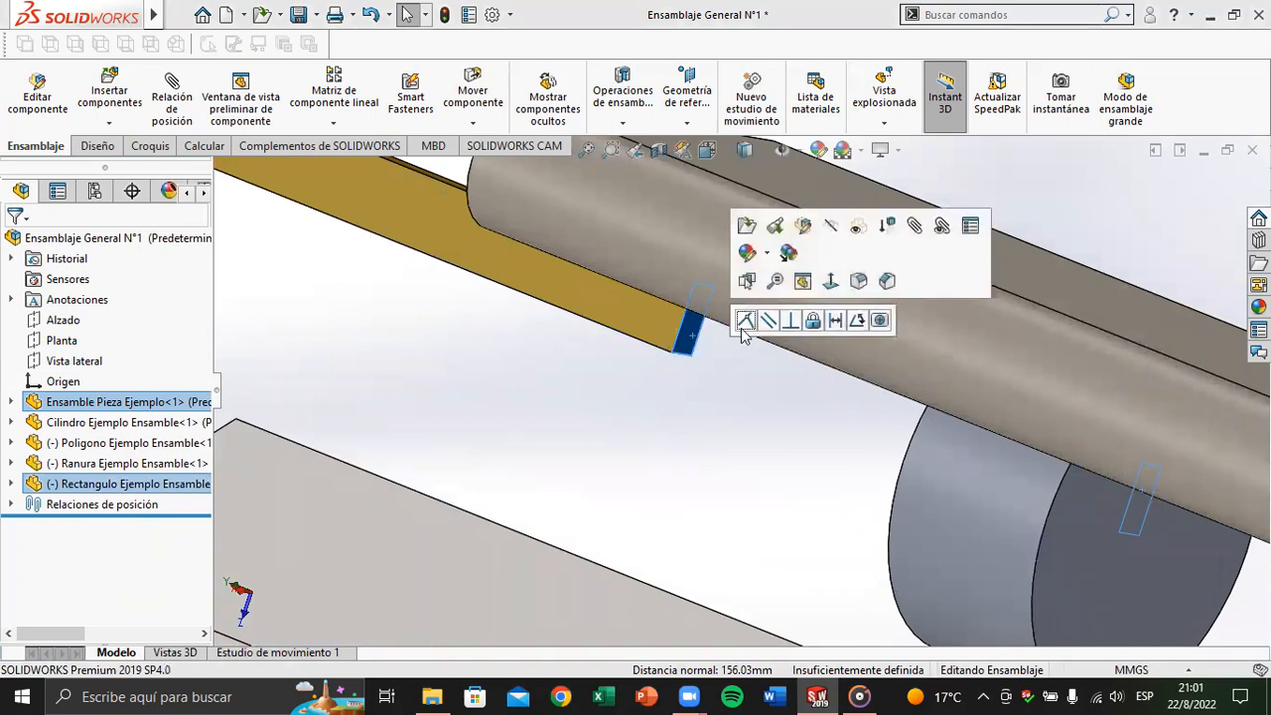
click(745, 323)
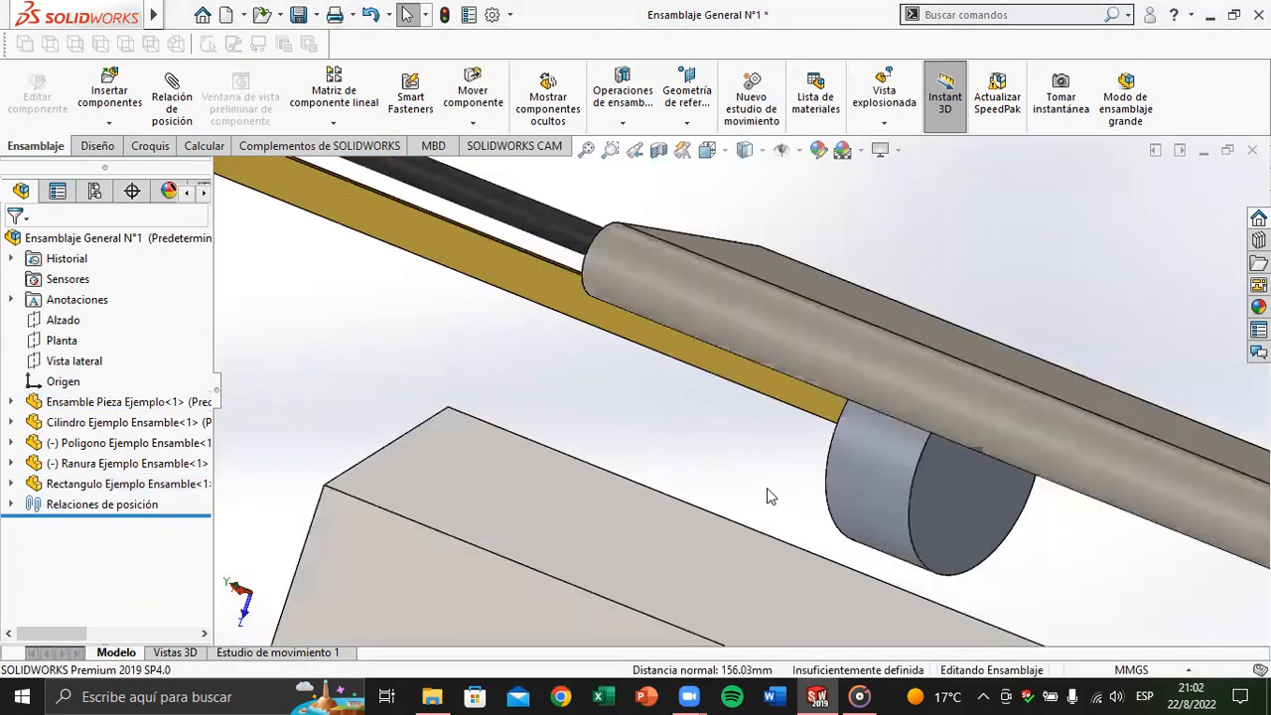
Step: Inspect how the rectangular bar sits in the disc, along with the disc's slot and hexagonal hole
scroll(767, 488, up, 4)
middle_drag(767, 484, 912, 348)
scroll(874, 368, up, 3)
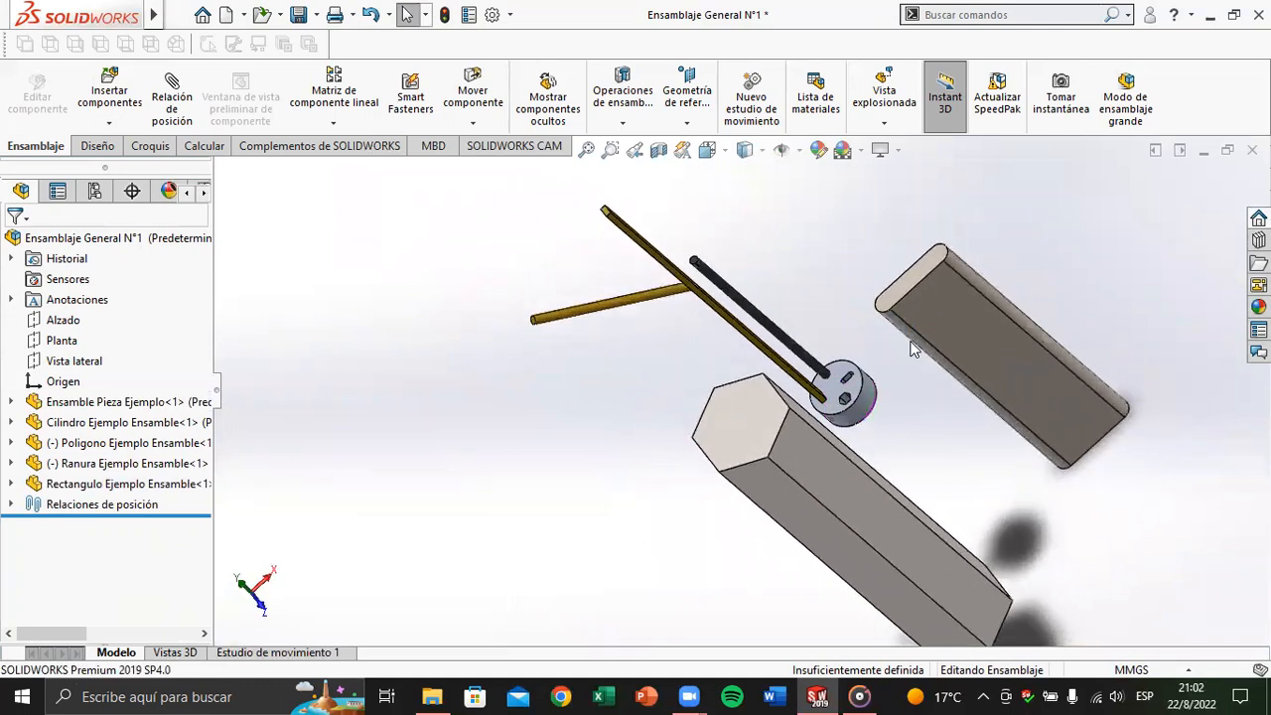
scroll(885, 375, down, 10)
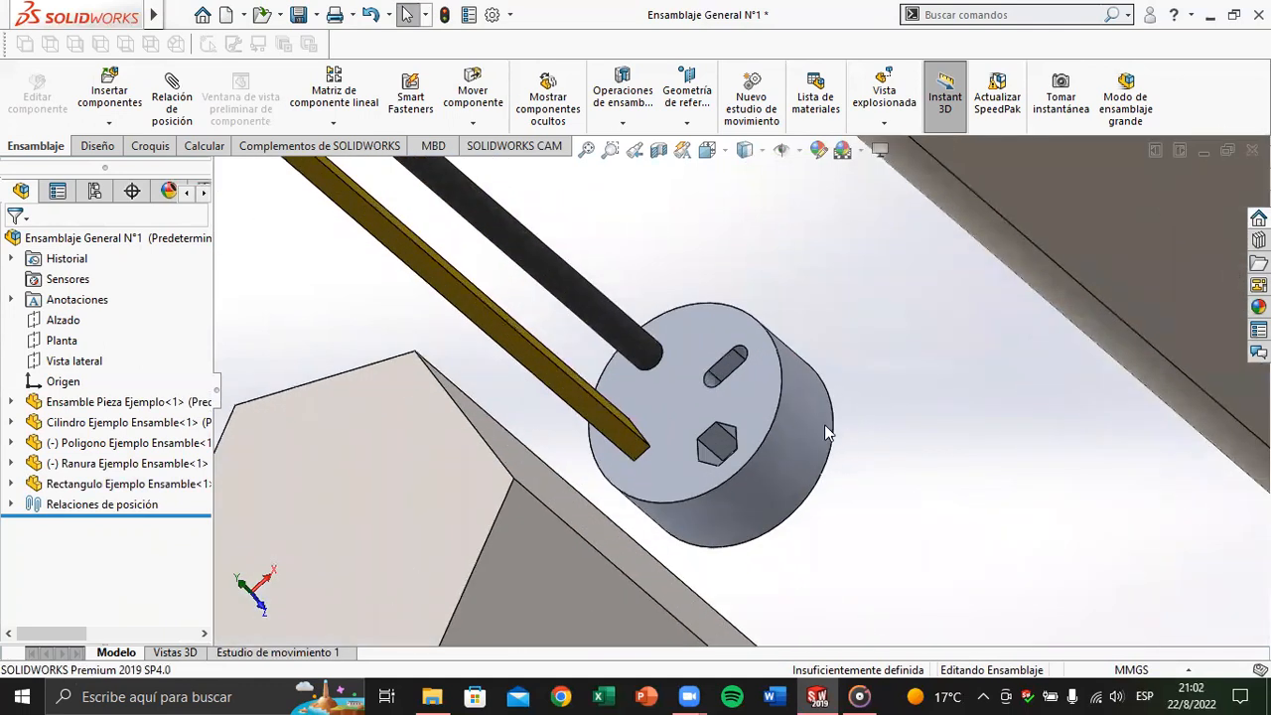
scroll(767, 456, up, 5)
scroll(737, 434, down, 5)
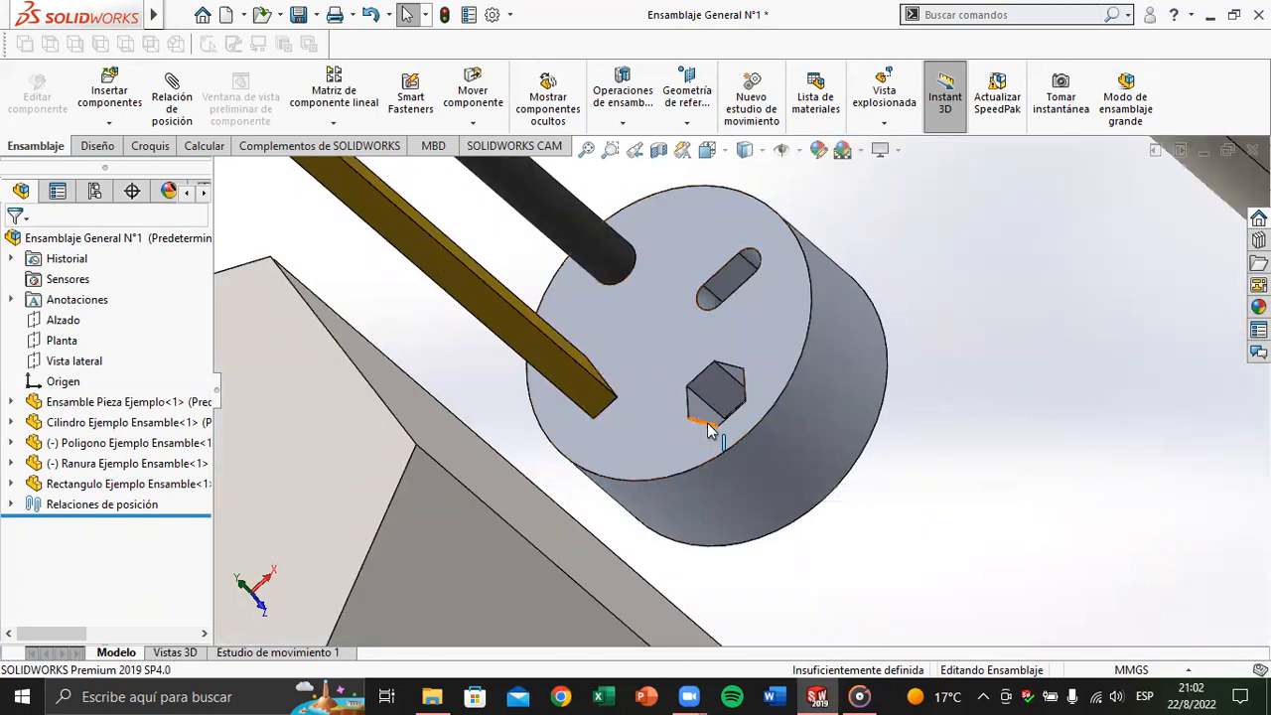
Step: Measure the lengths of two adjacent edges of the disc's hexagonal hole
scroll(709, 429, down, 3)
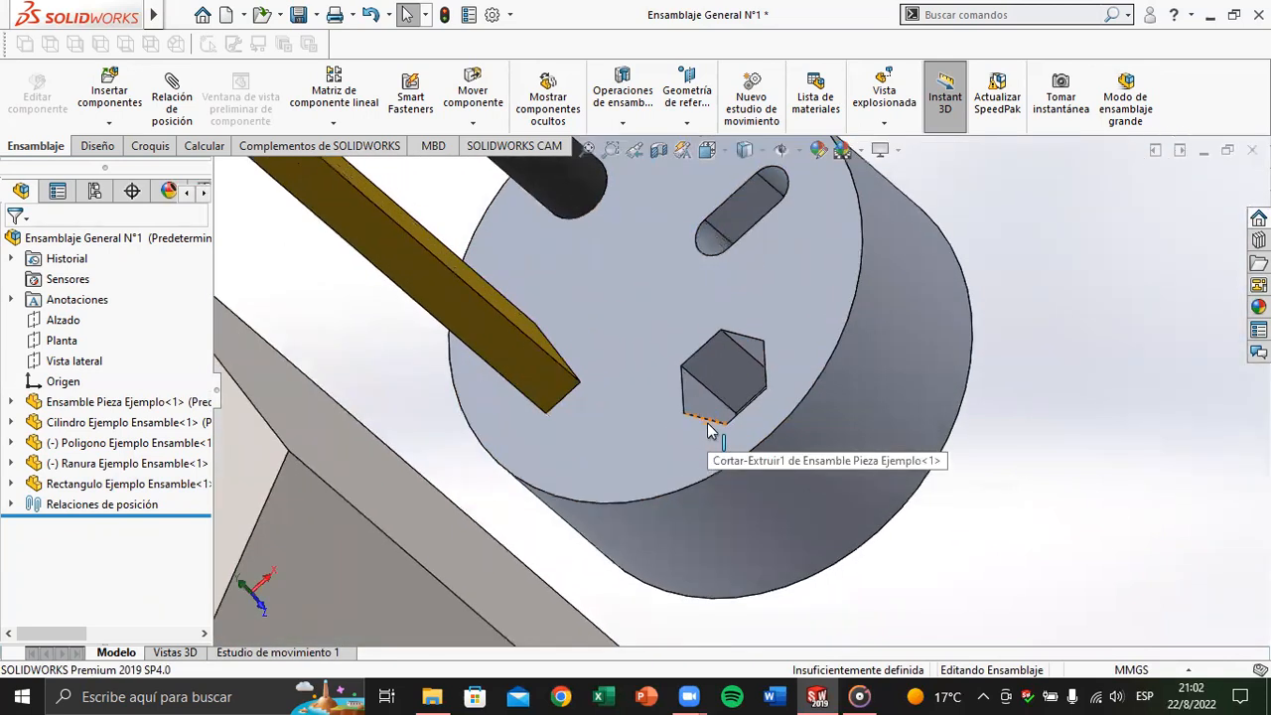
click(97, 149)
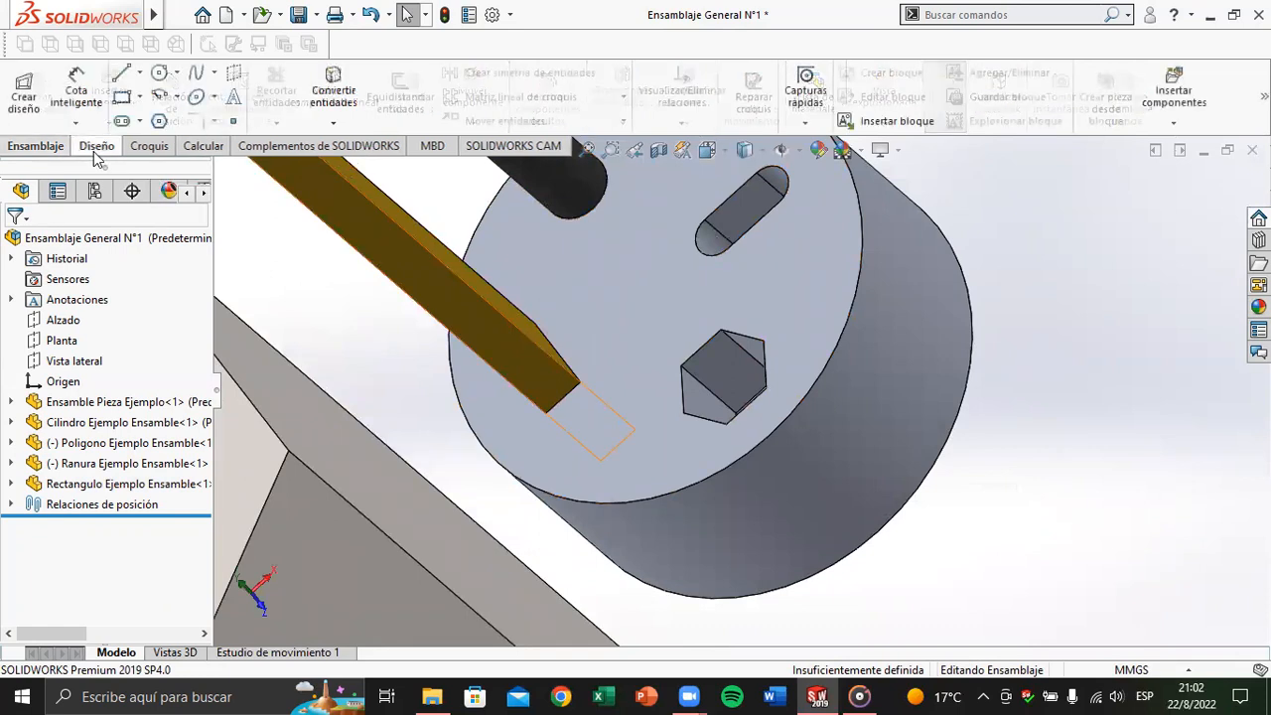
click(204, 151)
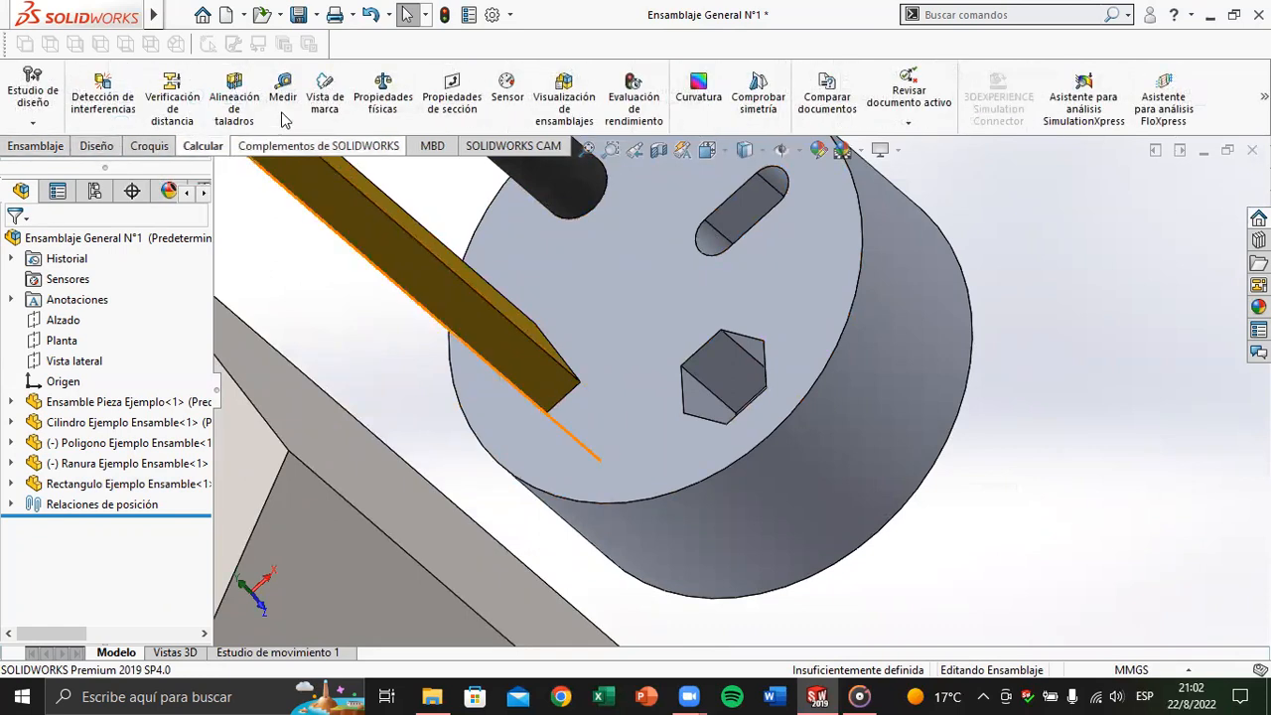
click(282, 97)
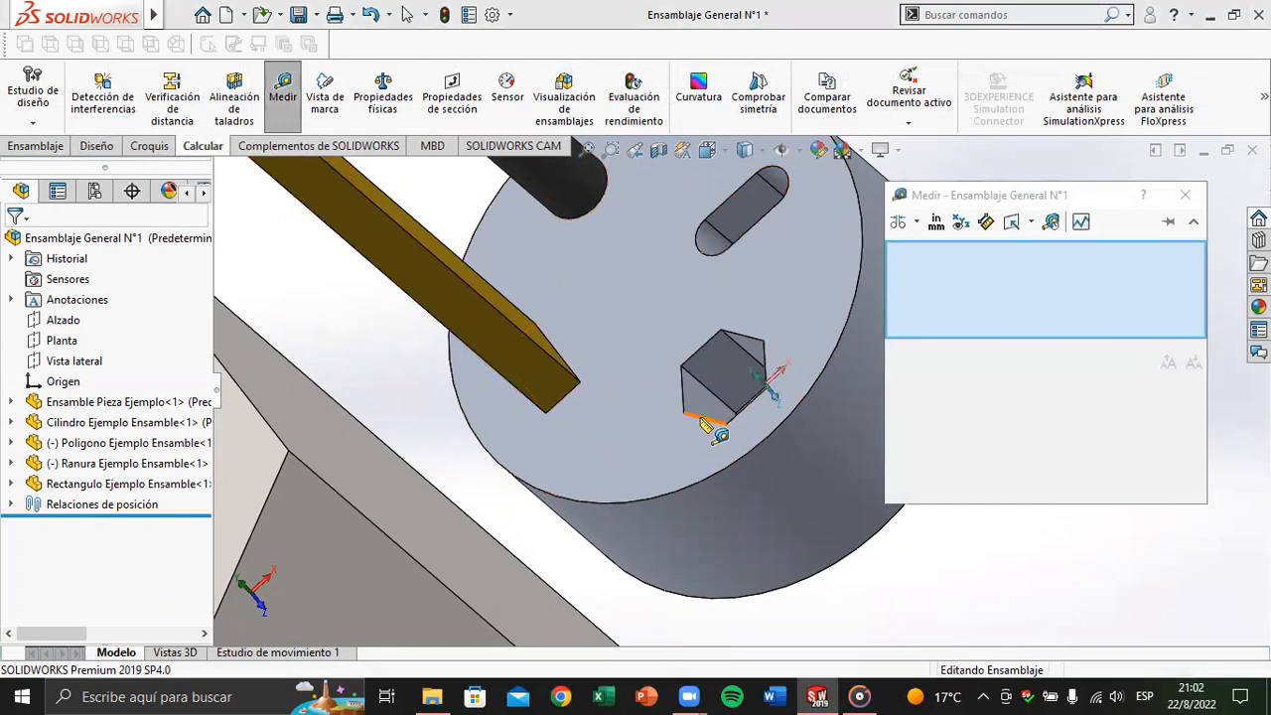
click(702, 420)
click(696, 414)
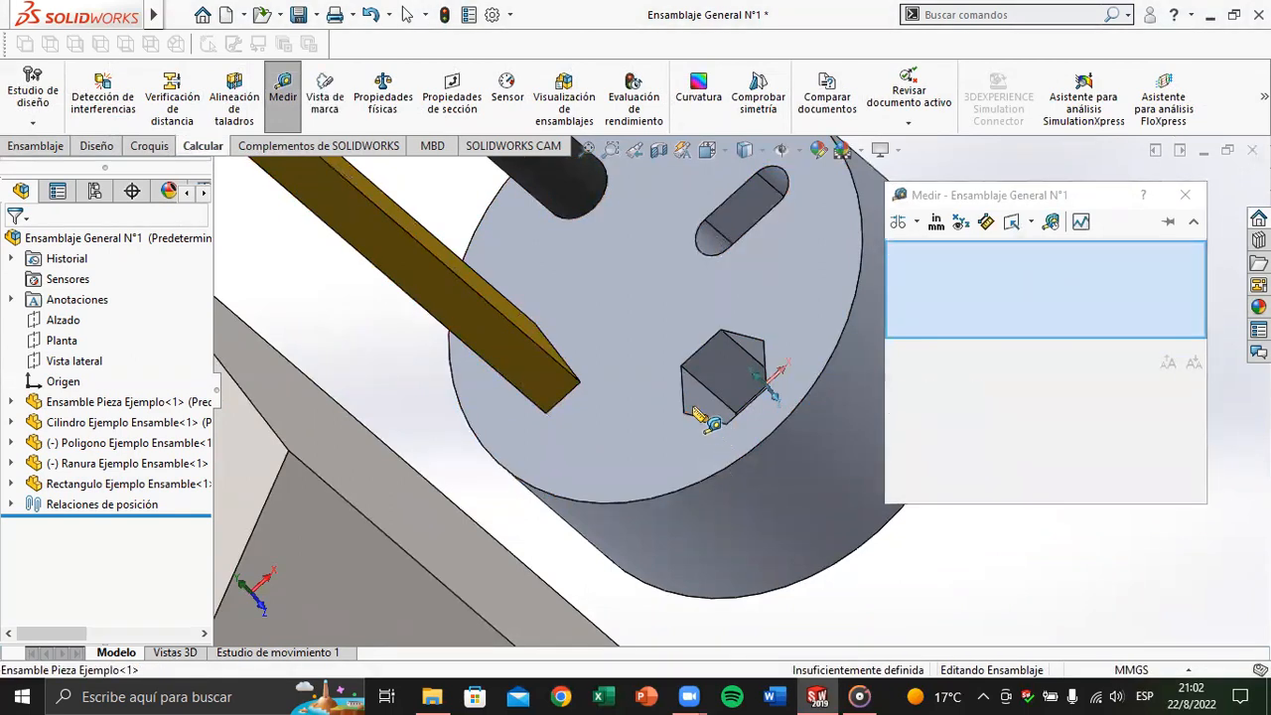
click(683, 398)
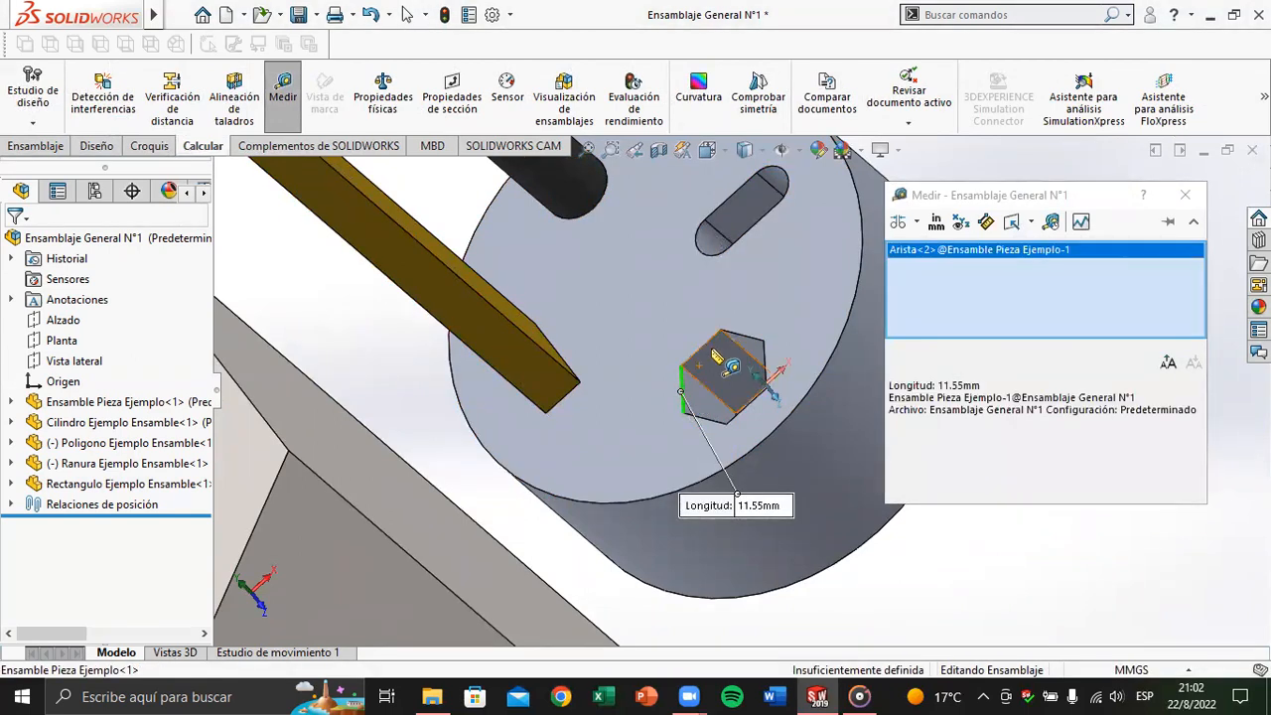
click(711, 351)
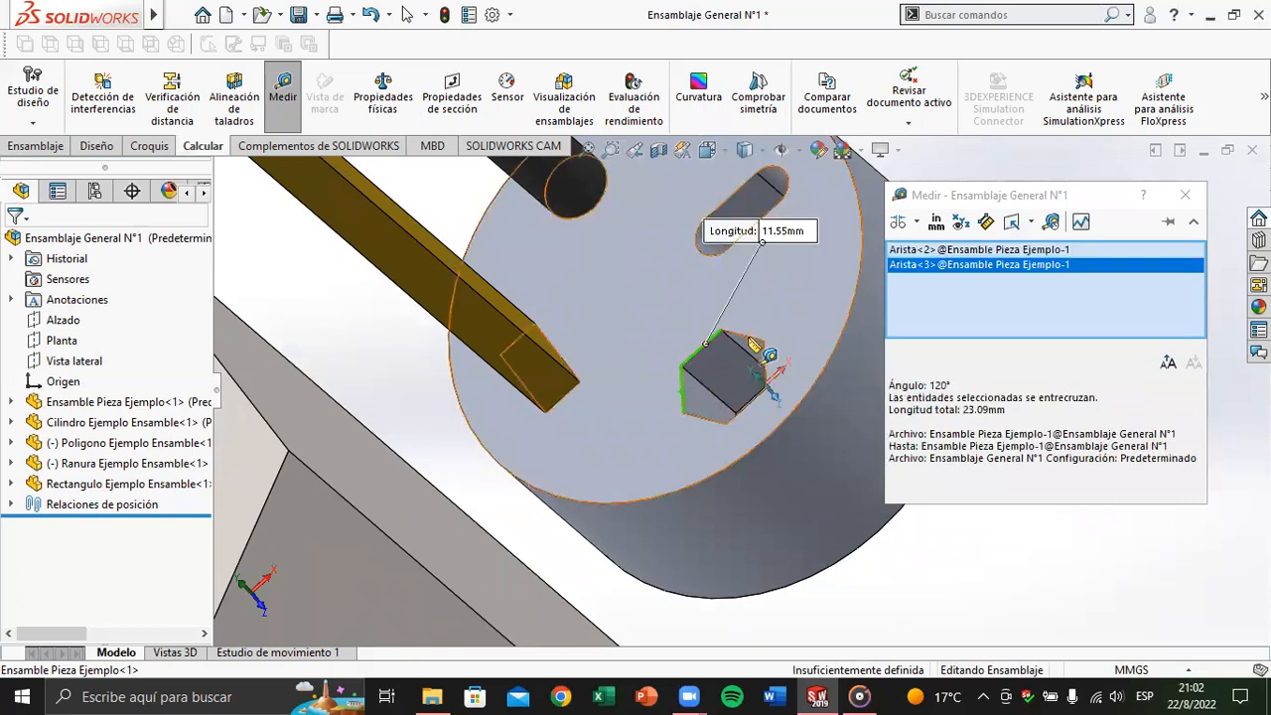
key(Escape)
Step: Check the length of one edge on the hexagonal bar's end face for comparison with the hole
scroll(689, 397, up, 5)
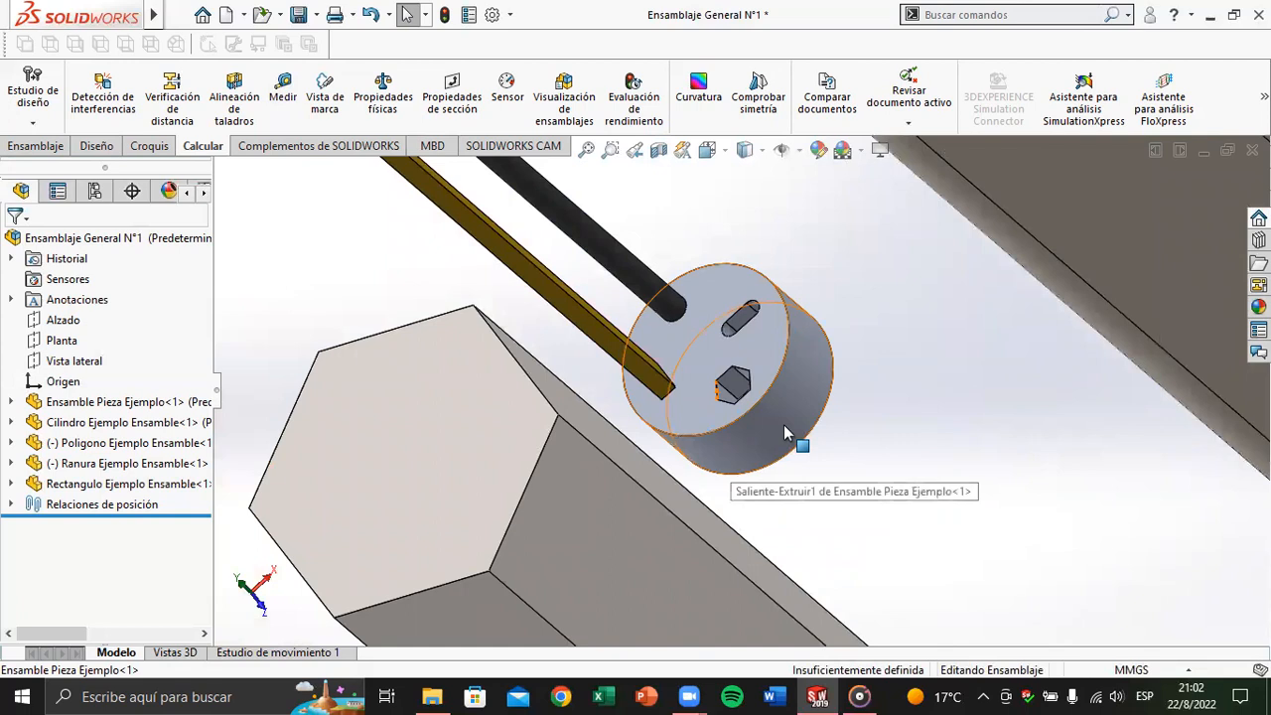
scroll(719, 455, up, 3)
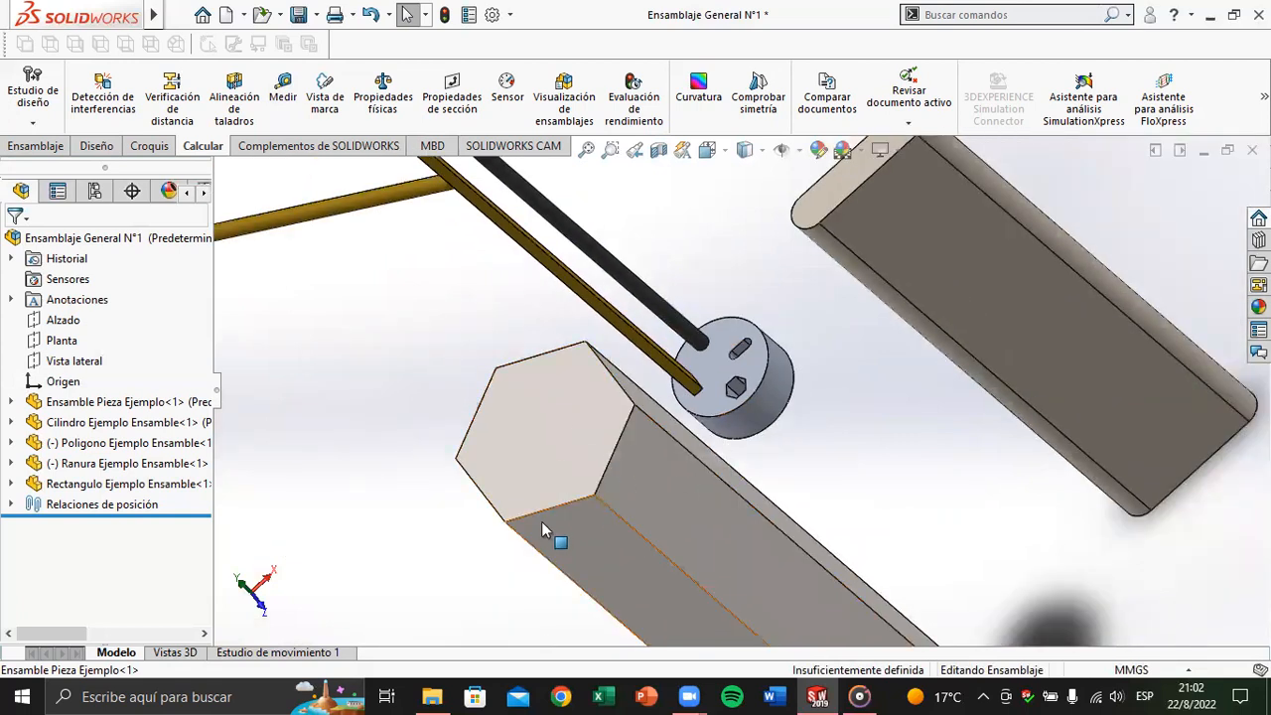
click(481, 496)
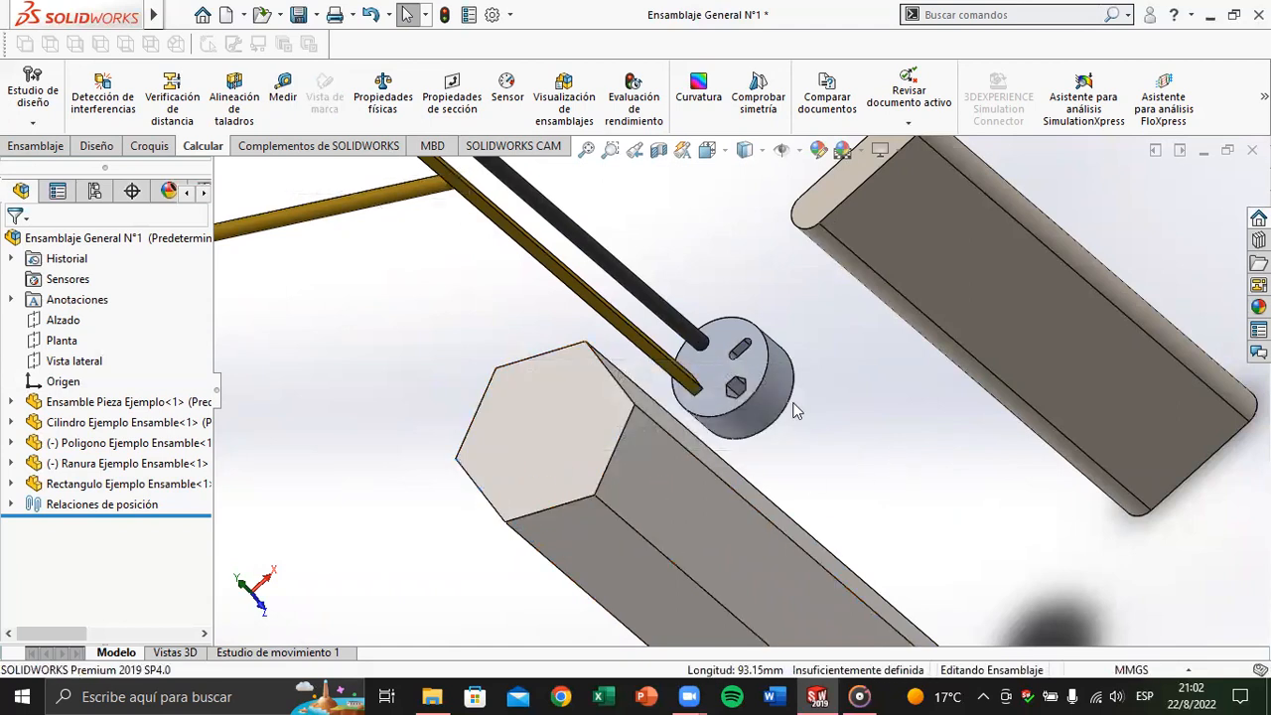
Step: Open the disc part, examine the hole dimensions in Croquis2 under Cortar-Extruir1, and close the part to return to the assembly
scroll(809, 388, down, 3)
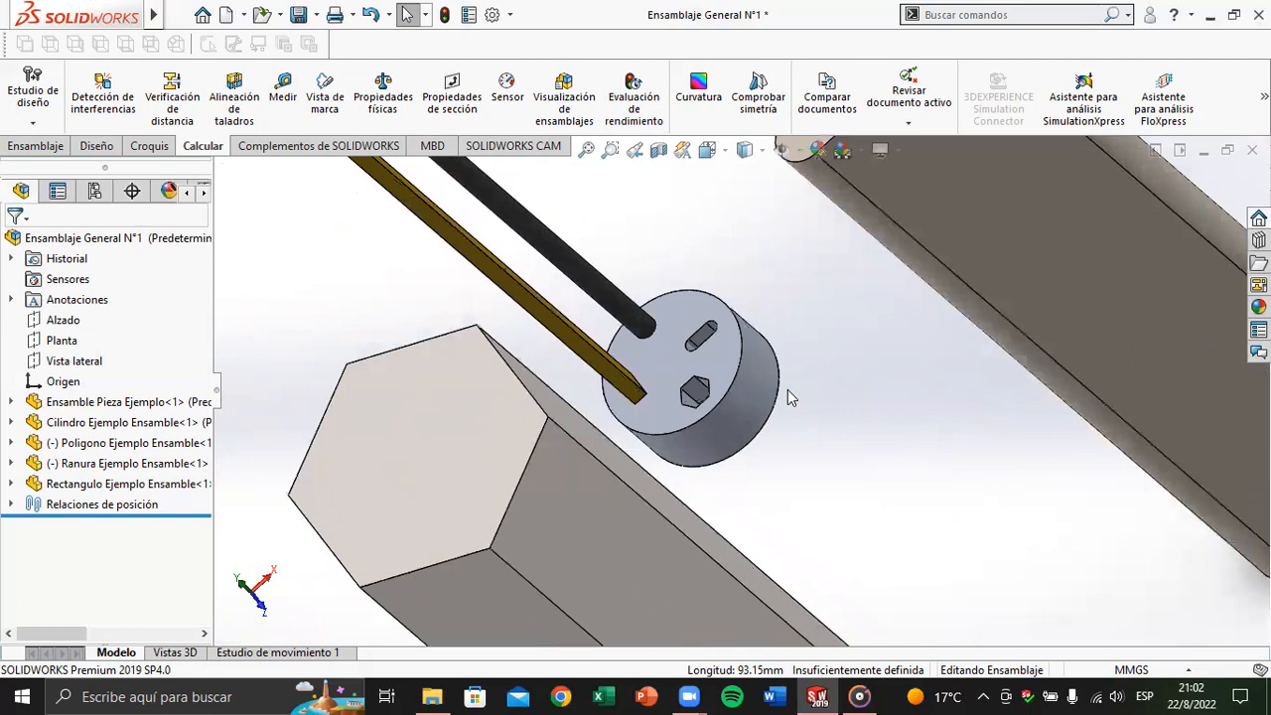
click(758, 391)
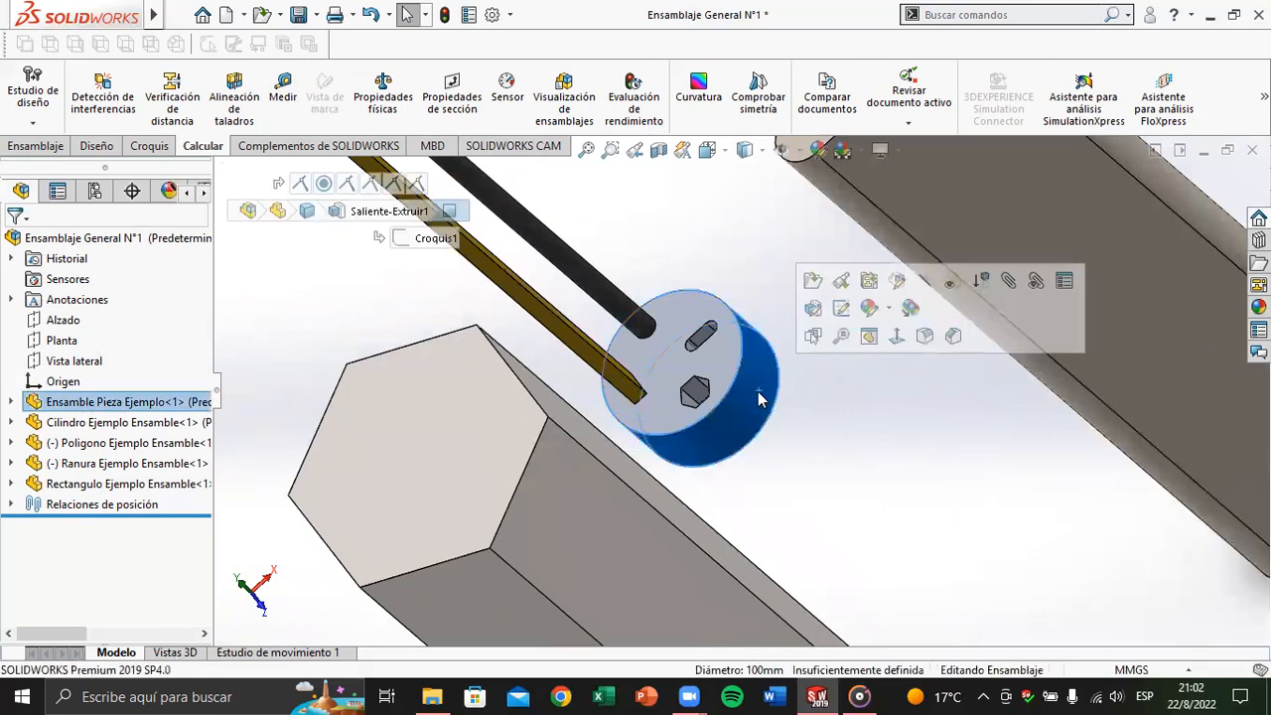
click(820, 280)
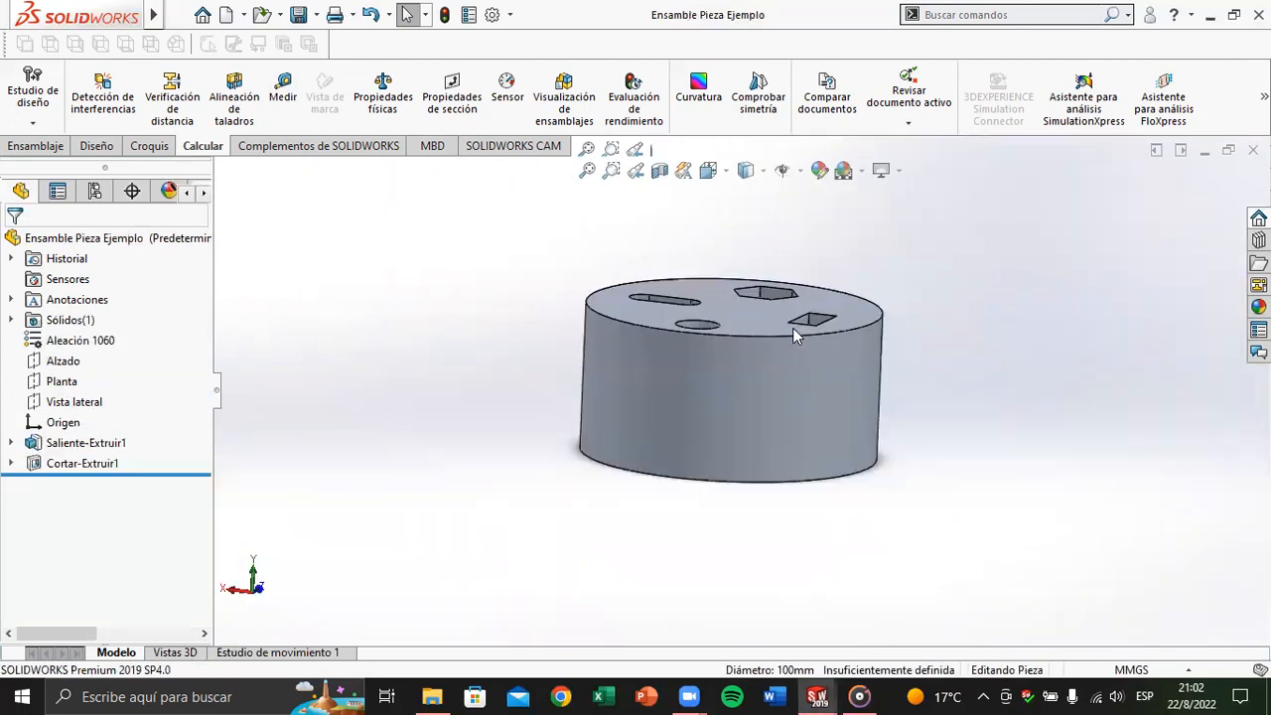
middle_drag(618, 453, 338, 518)
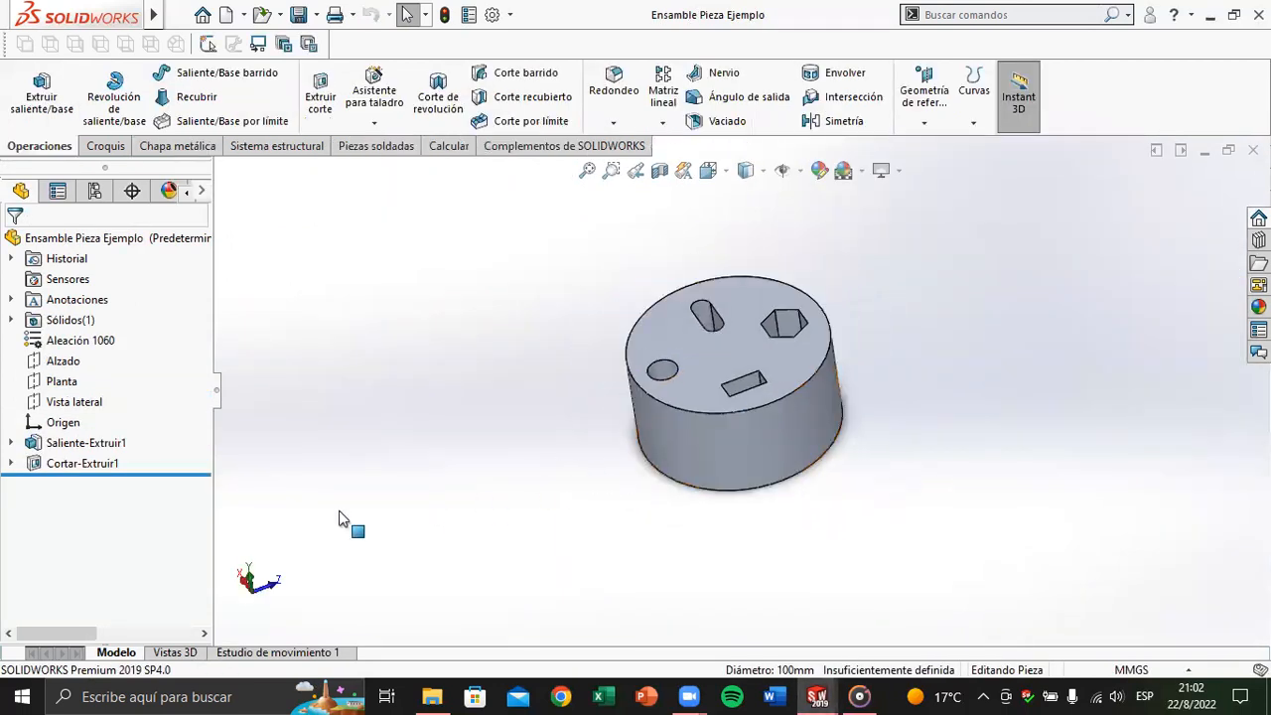
click(11, 463)
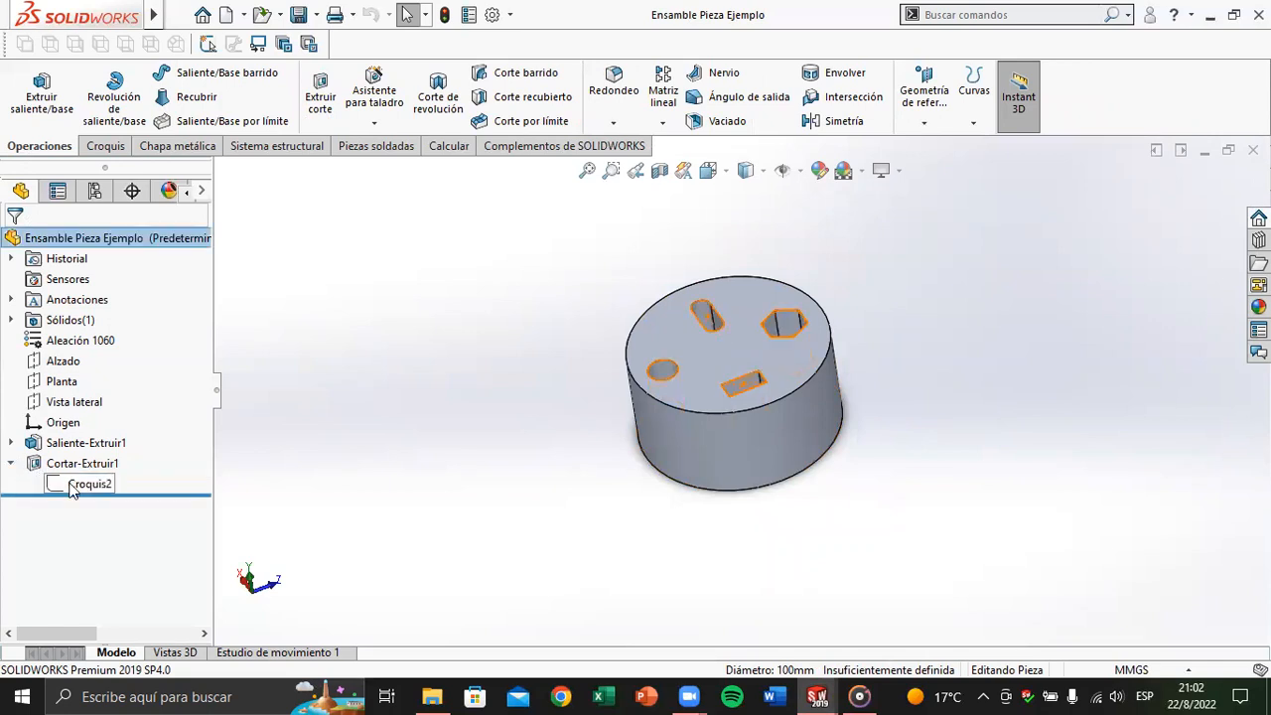
click(89, 484)
scroll(795, 338, down, 3)
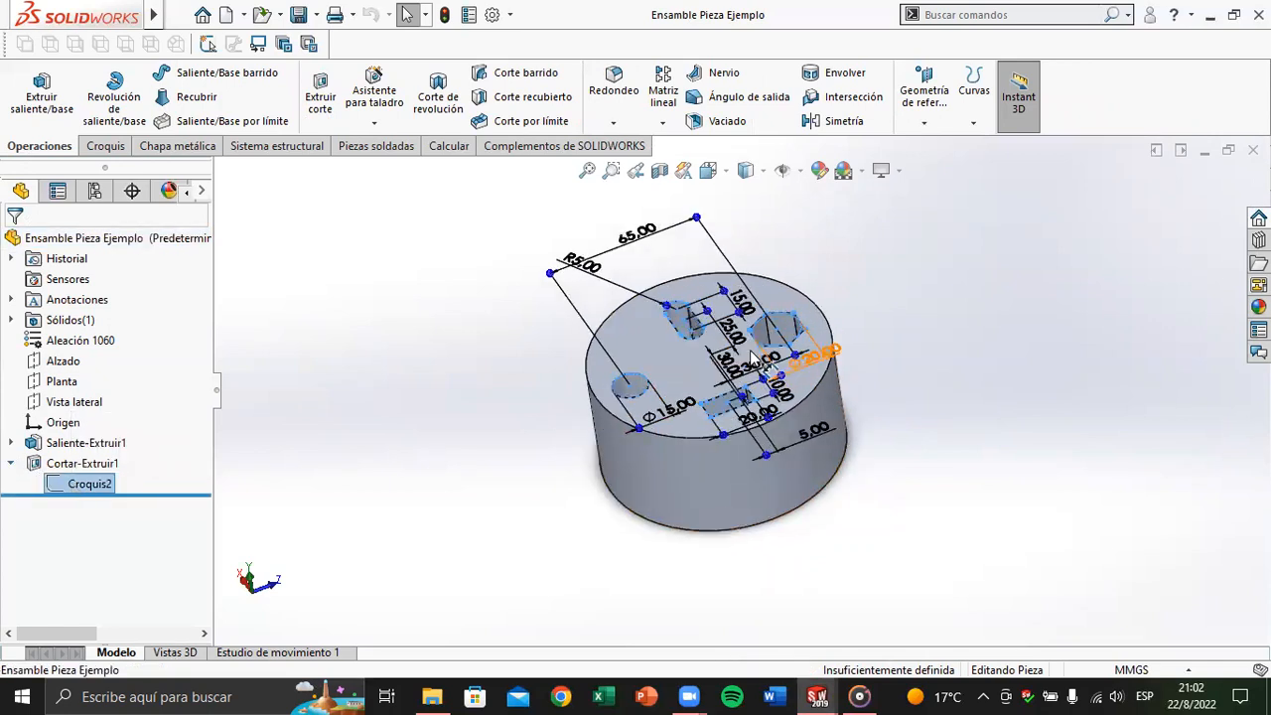
scroll(765, 370, down, 5)
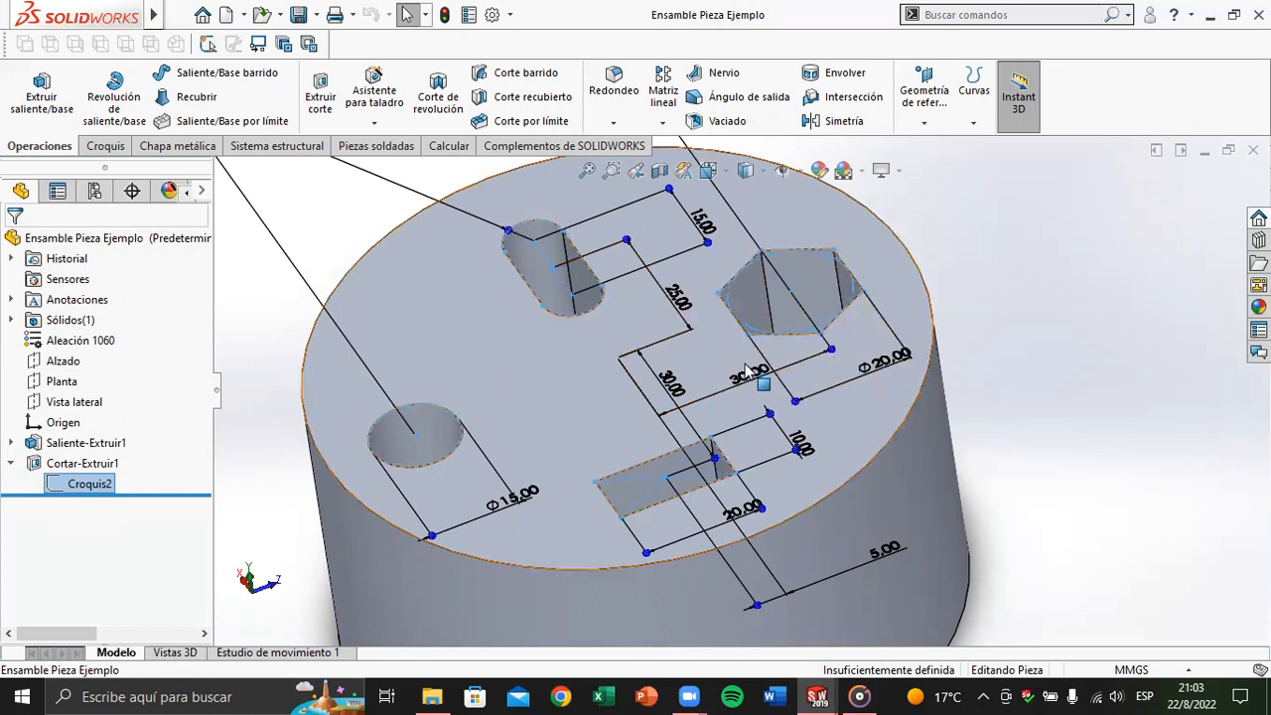
click(1253, 150)
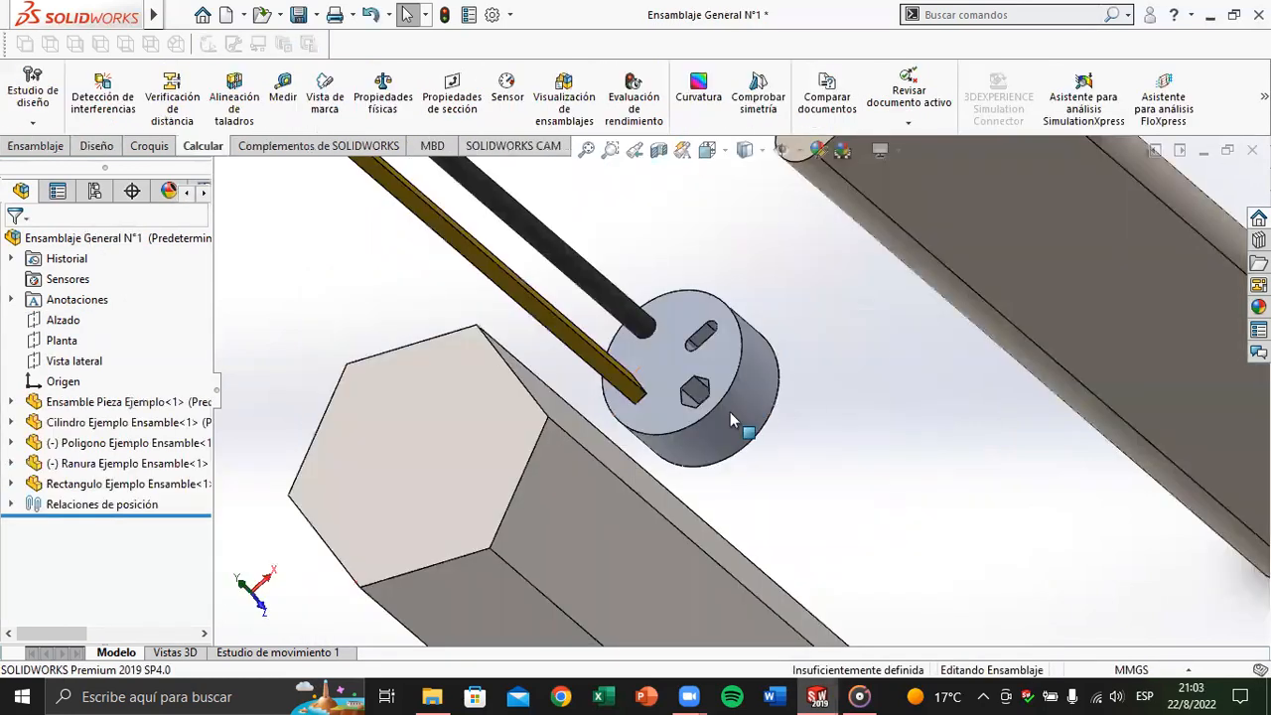
Step: Open the hexagonal bar part from the assembly and edit Croquis1, the base sketch of Saliente-Extruir1
scroll(730, 412, up, 3)
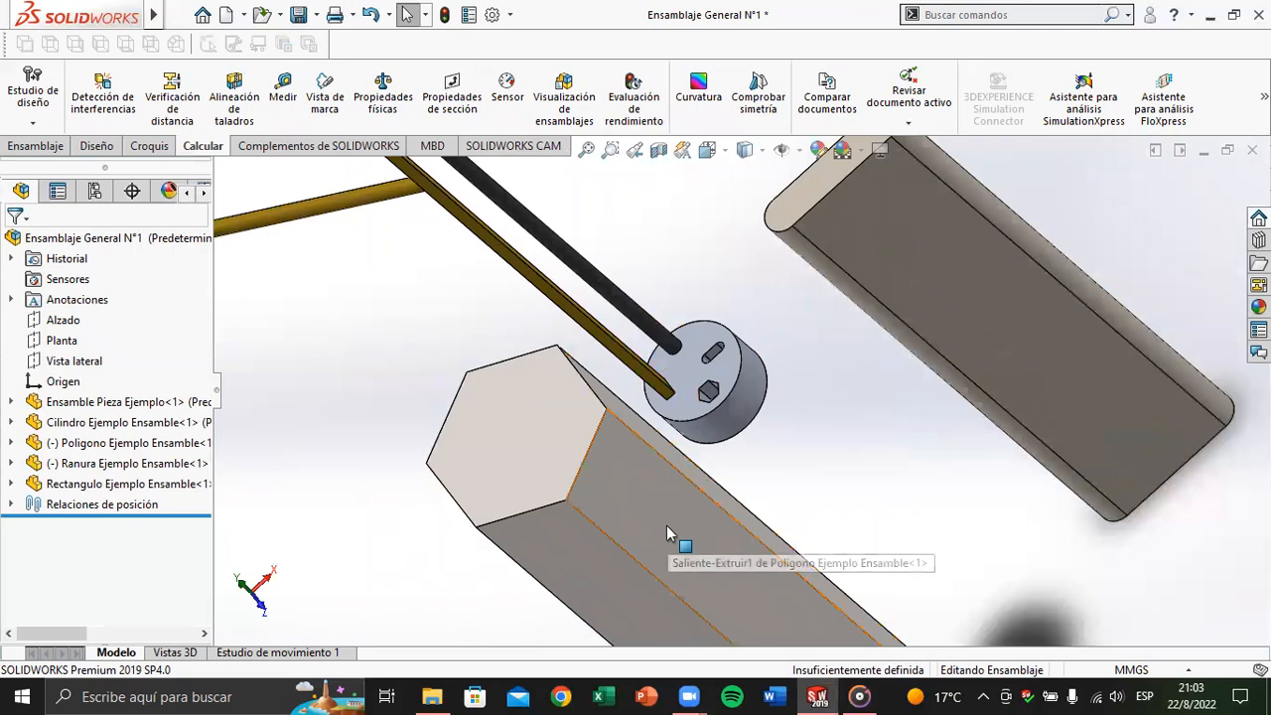
click(548, 452)
click(599, 342)
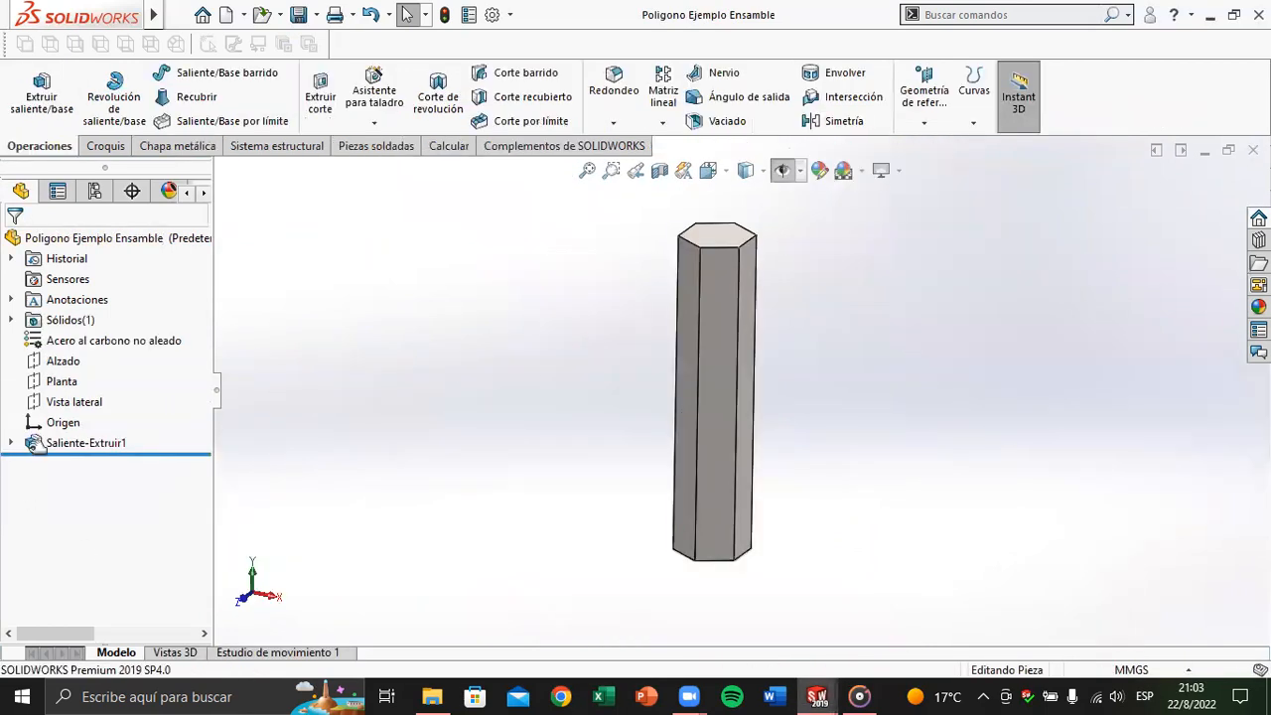
click(12, 444)
click(94, 463)
click(89, 408)
scroll(693, 558, down, 3)
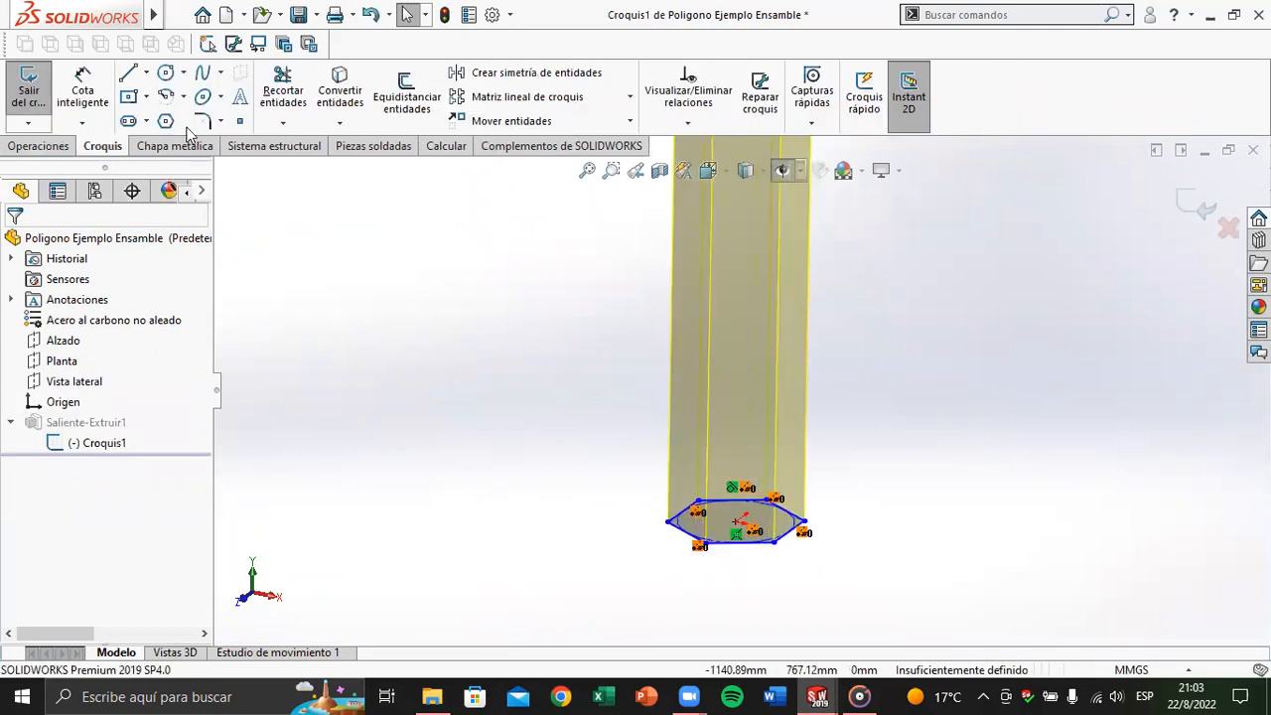
Step: Dimension the hexagon's construction circle to a 20 mm diameter, exit the sketch, and save the part
click(96, 97)
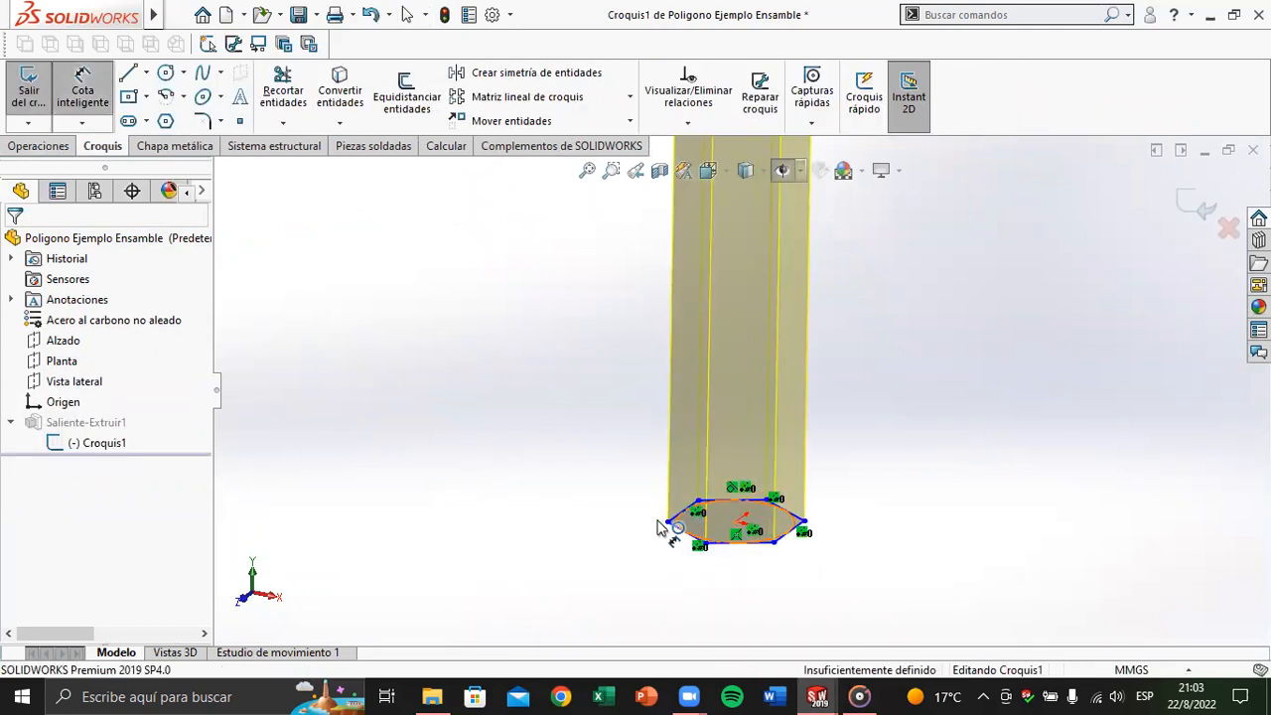
click(675, 524)
middle_drag(671, 558, 643, 607)
click(644, 608)
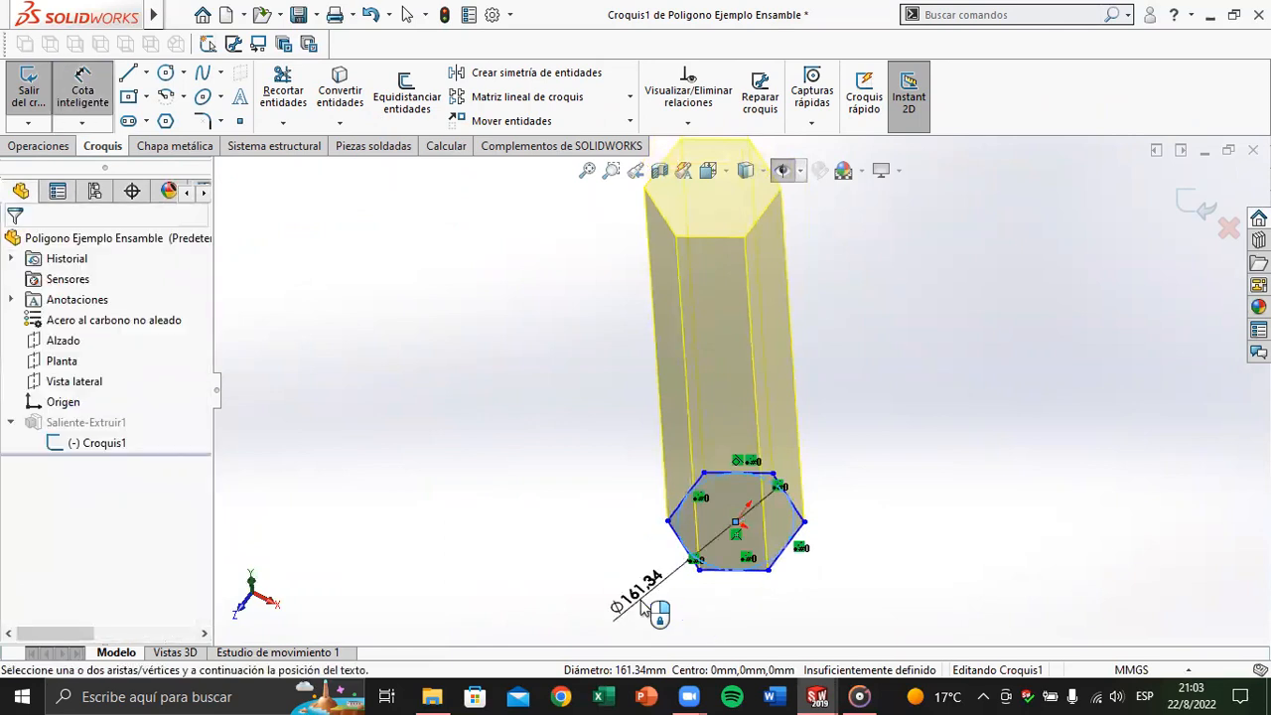
text(20)
key(Return)
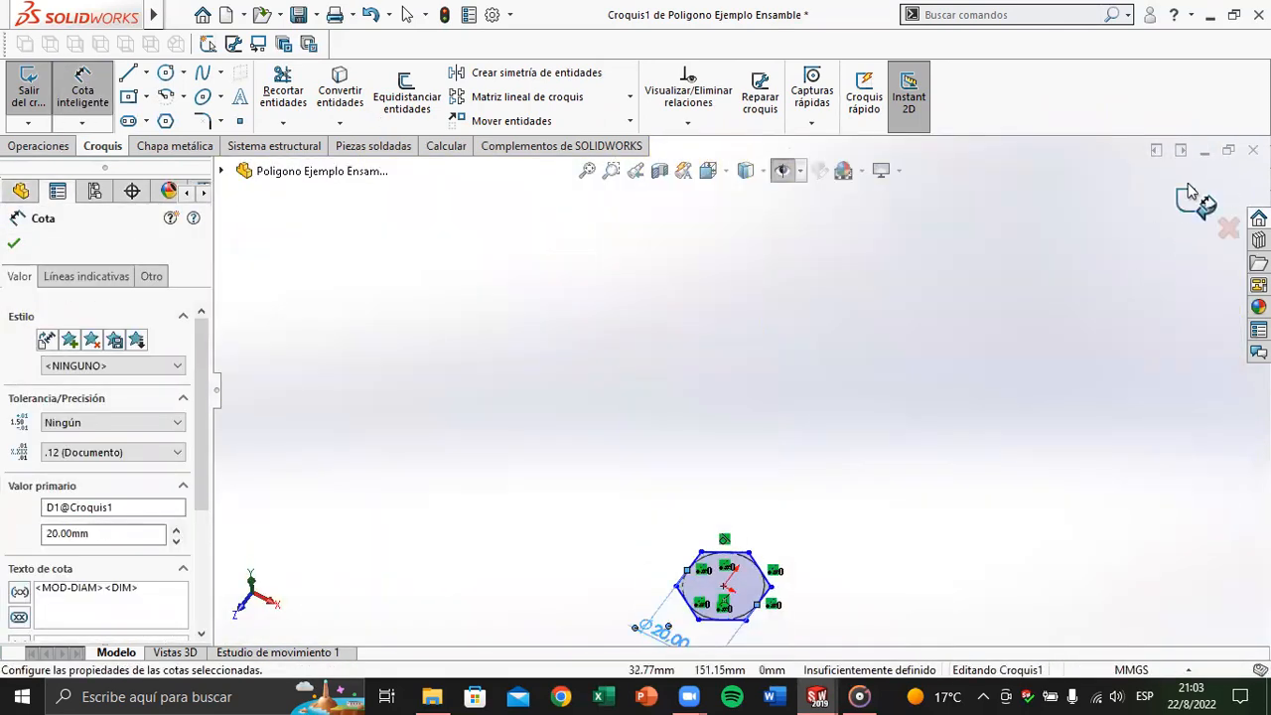
click(1192, 191)
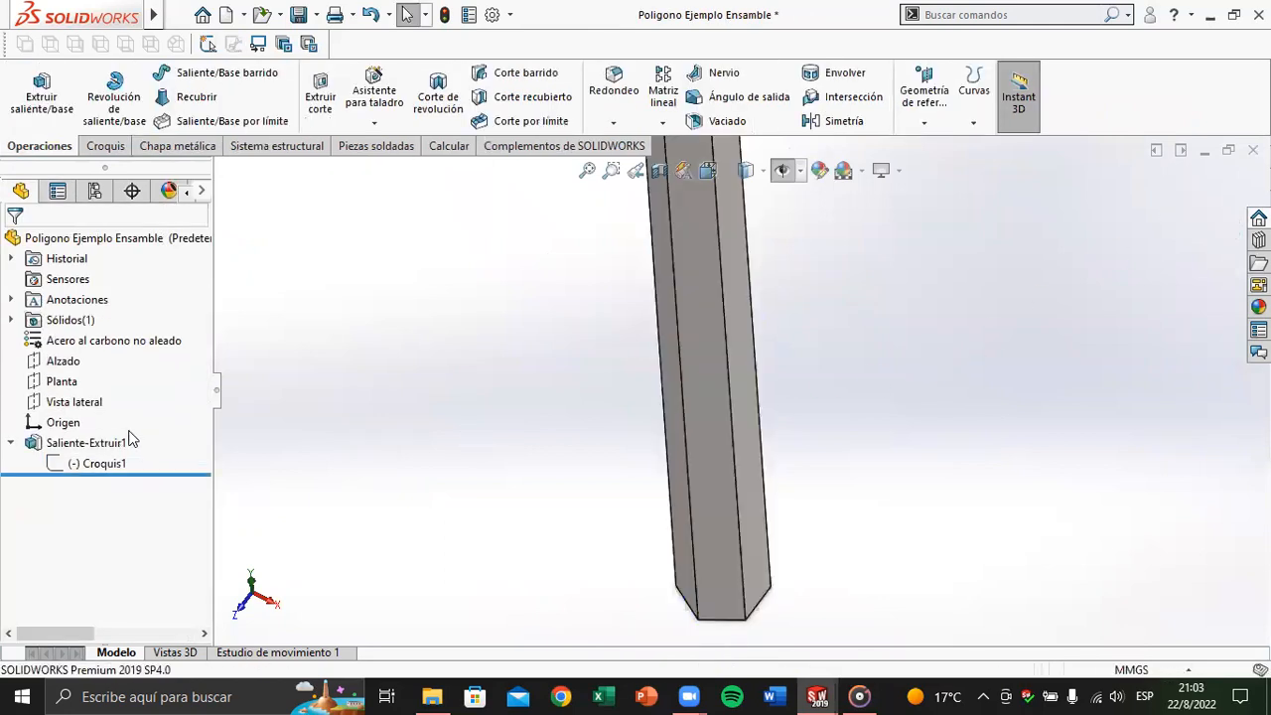
scroll(755, 338, down, 3)
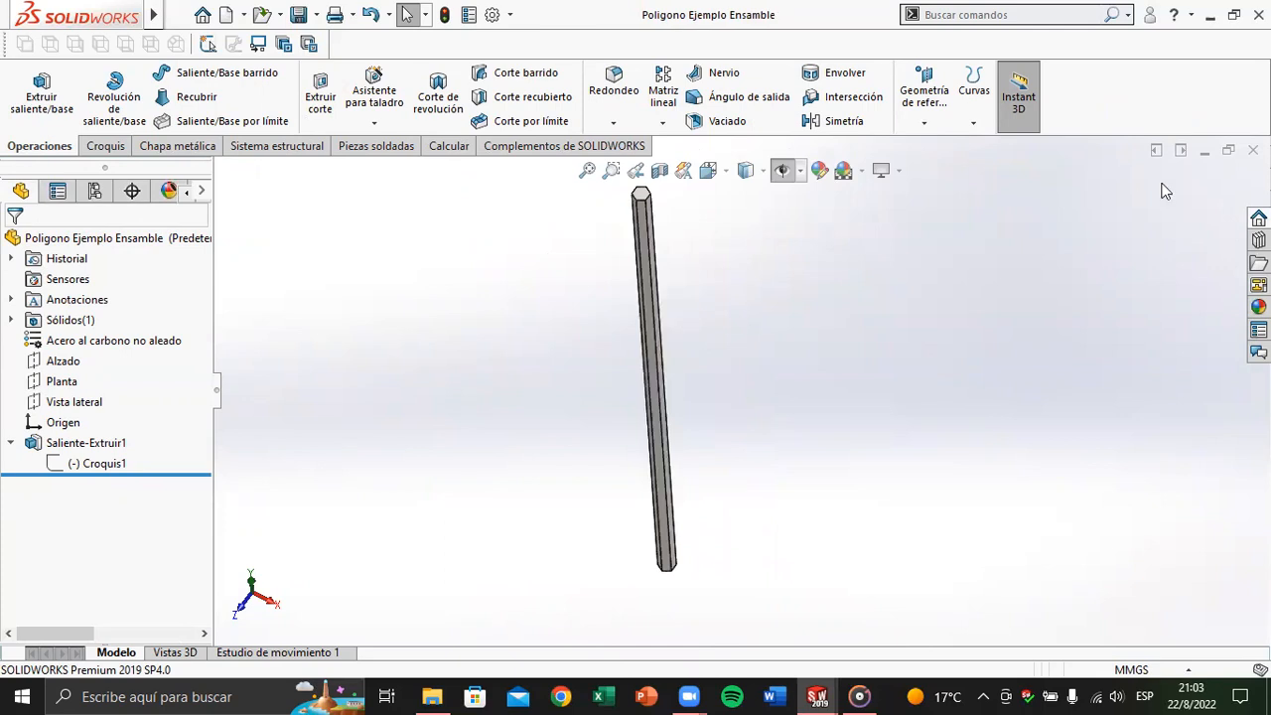
Step: Return to the general assembly, update it with the modified part, and view the hexagonal bar beside the disc's hexagonal hole
key(ctrl+Tab)
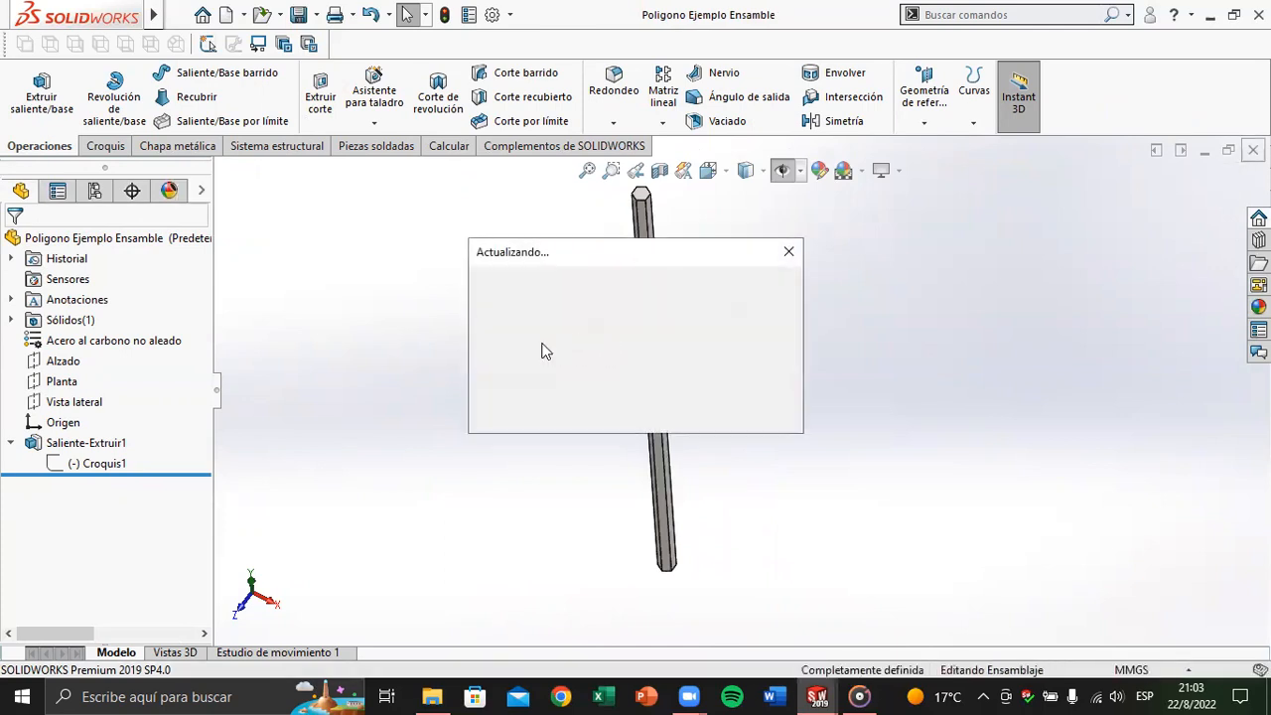
scroll(626, 419, up, 3)
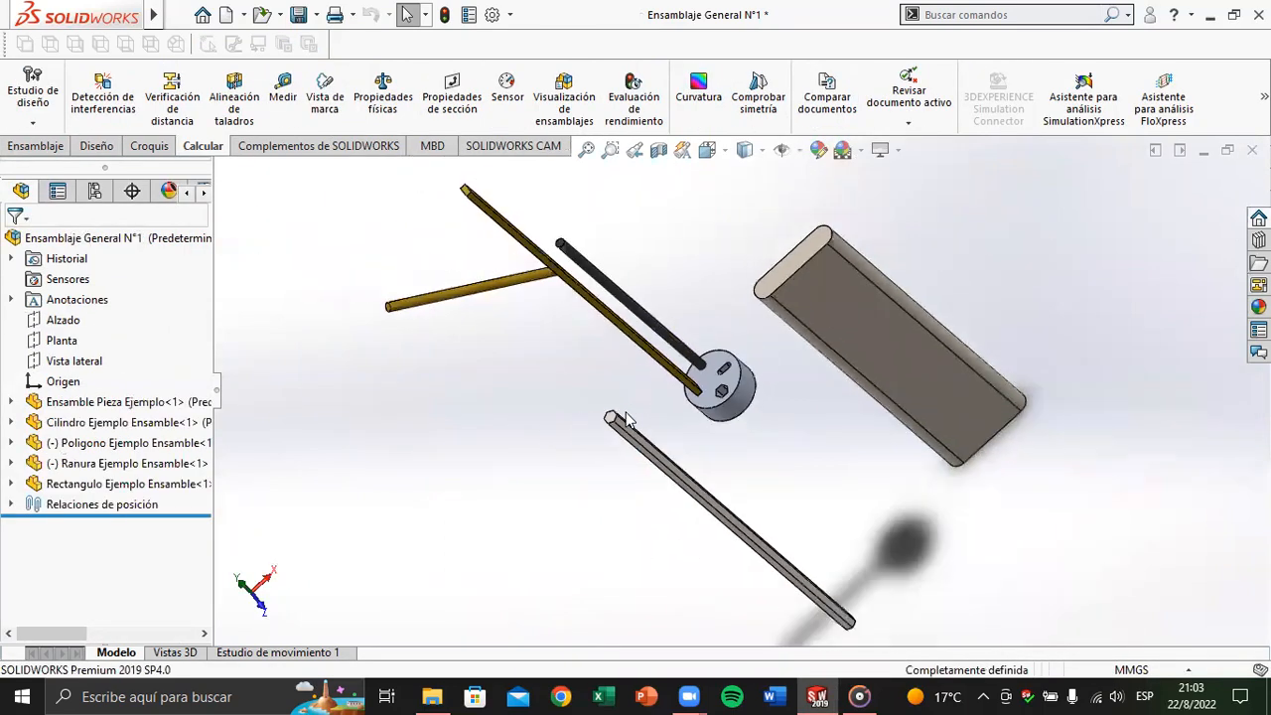
middle_drag(684, 431, 784, 517)
scroll(778, 527, down, 2)
middle_drag(684, 349, 743, 410)
scroll(759, 362, down, 2)
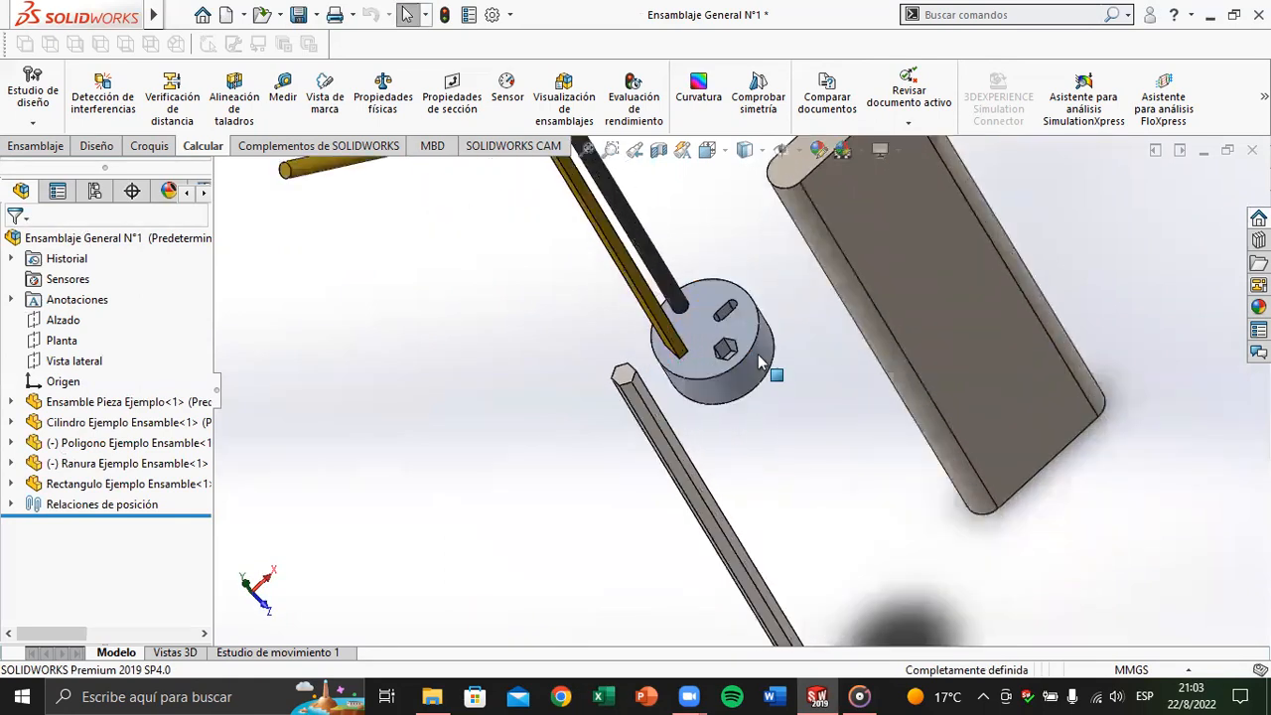
scroll(760, 362, down, 1)
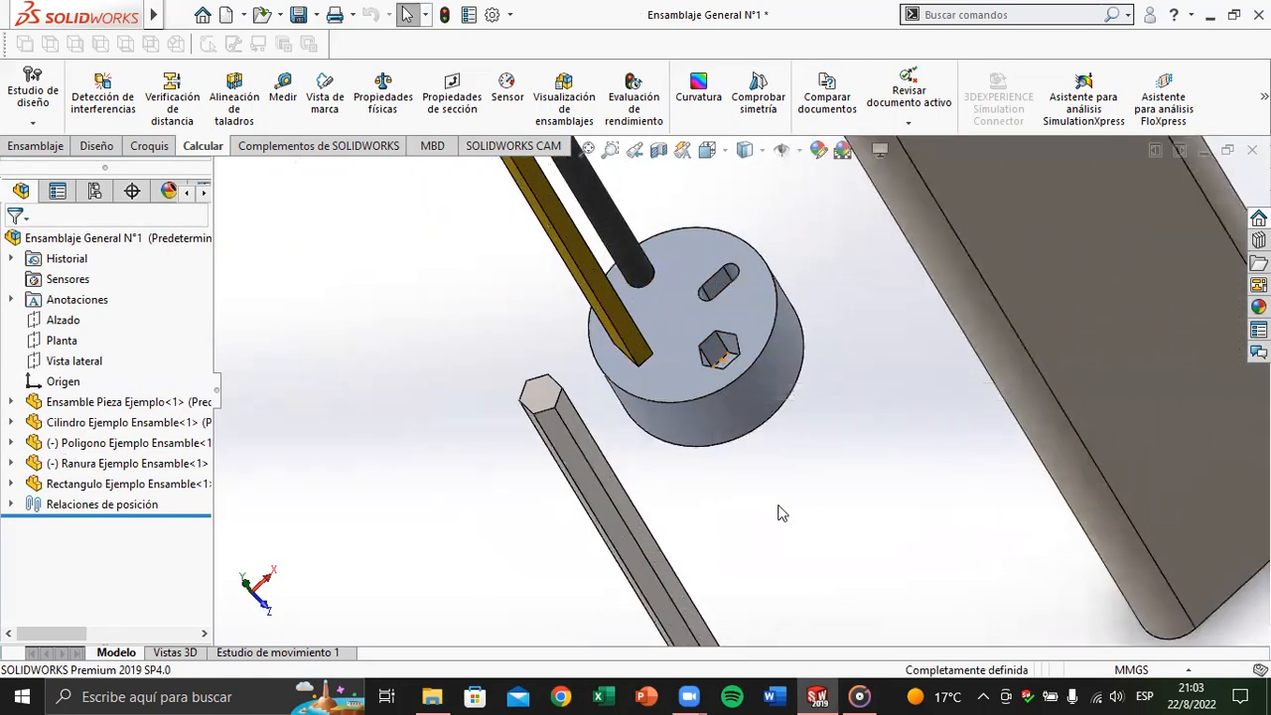
scroll(780, 513, up, 2)
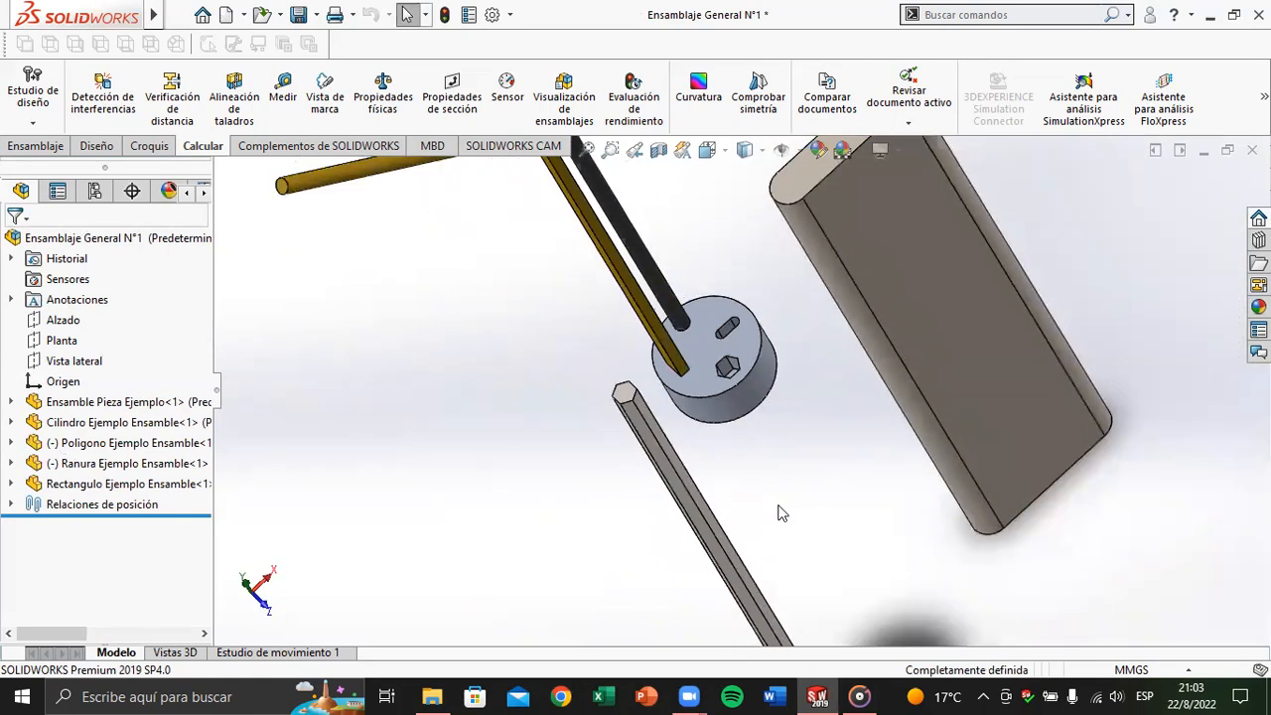
Step: Add a coincident mate between the hexagonal bar's end face and the bottom face of the disc's hexagonal hole
click(36, 146)
click(165, 105)
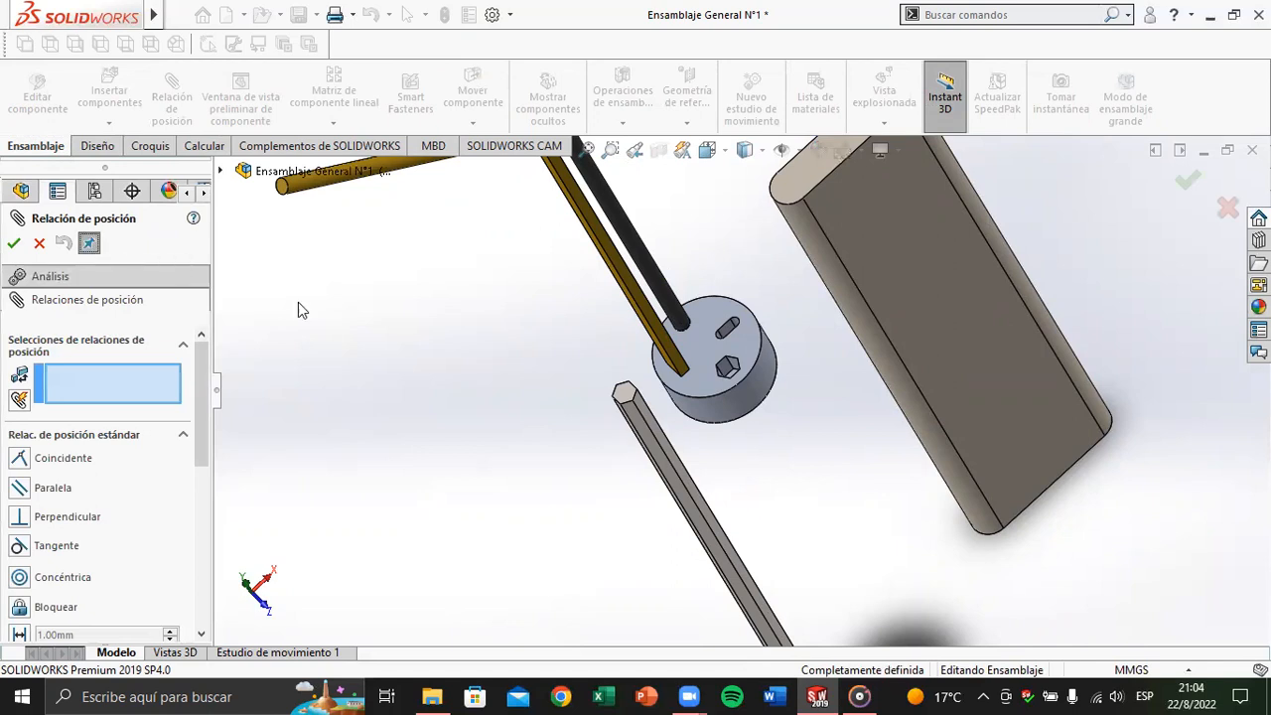
scroll(621, 467, up, 4)
scroll(713, 532, down, 3)
scroll(780, 564, up, 3)
scroll(821, 501, down, 3)
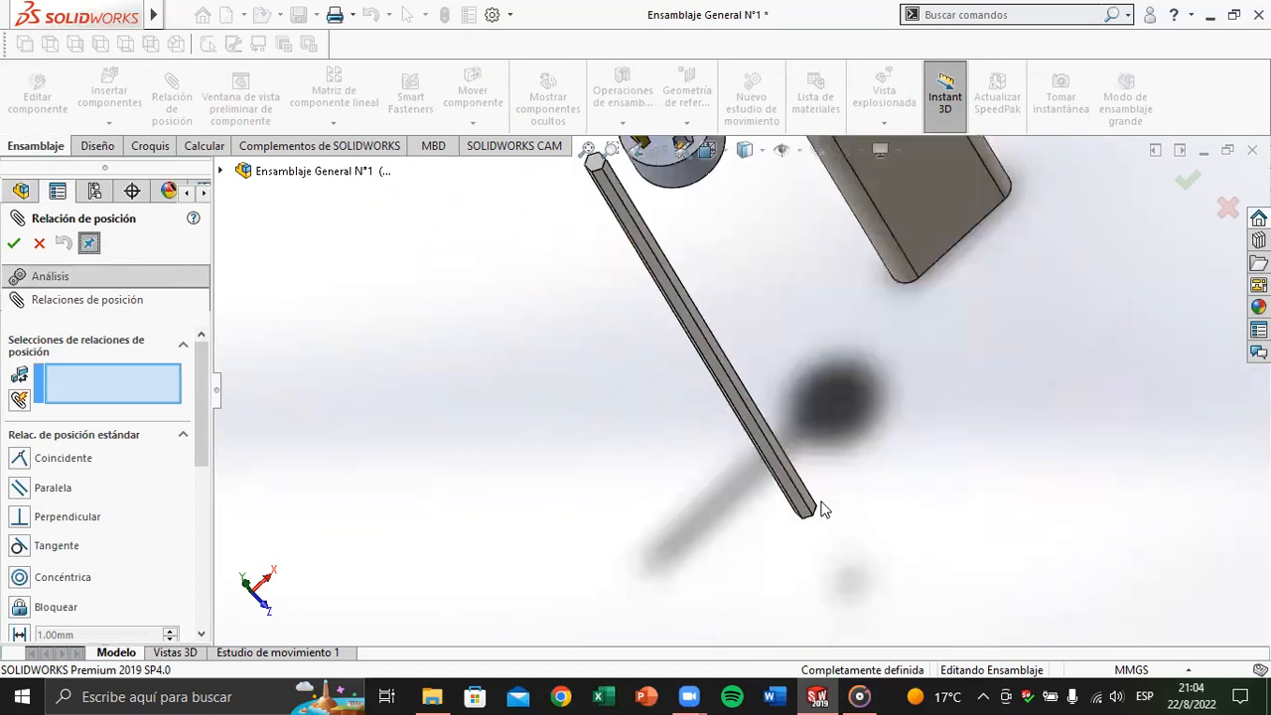
scroll(822, 507, down, 3)
middle_drag(800, 499, 685, 369)
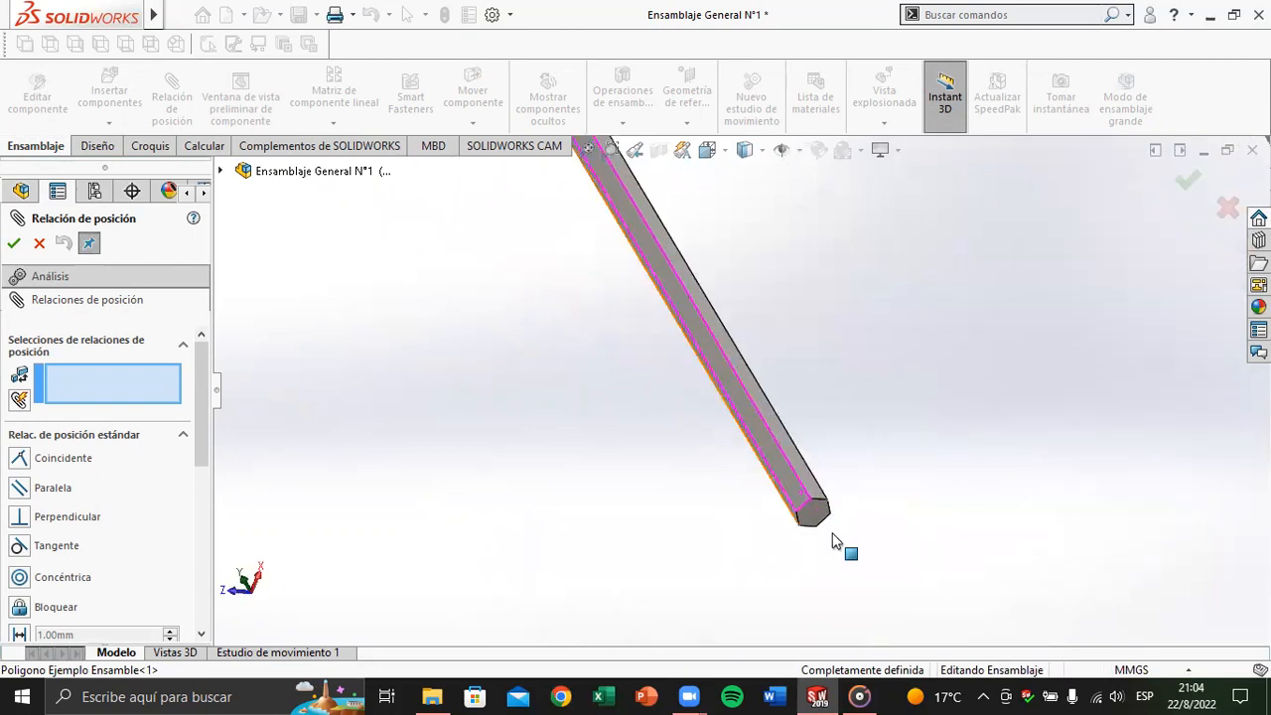
click(839, 506)
scroll(814, 372, up, 6)
middle_drag(794, 356, 880, 477)
scroll(756, 293, down, 5)
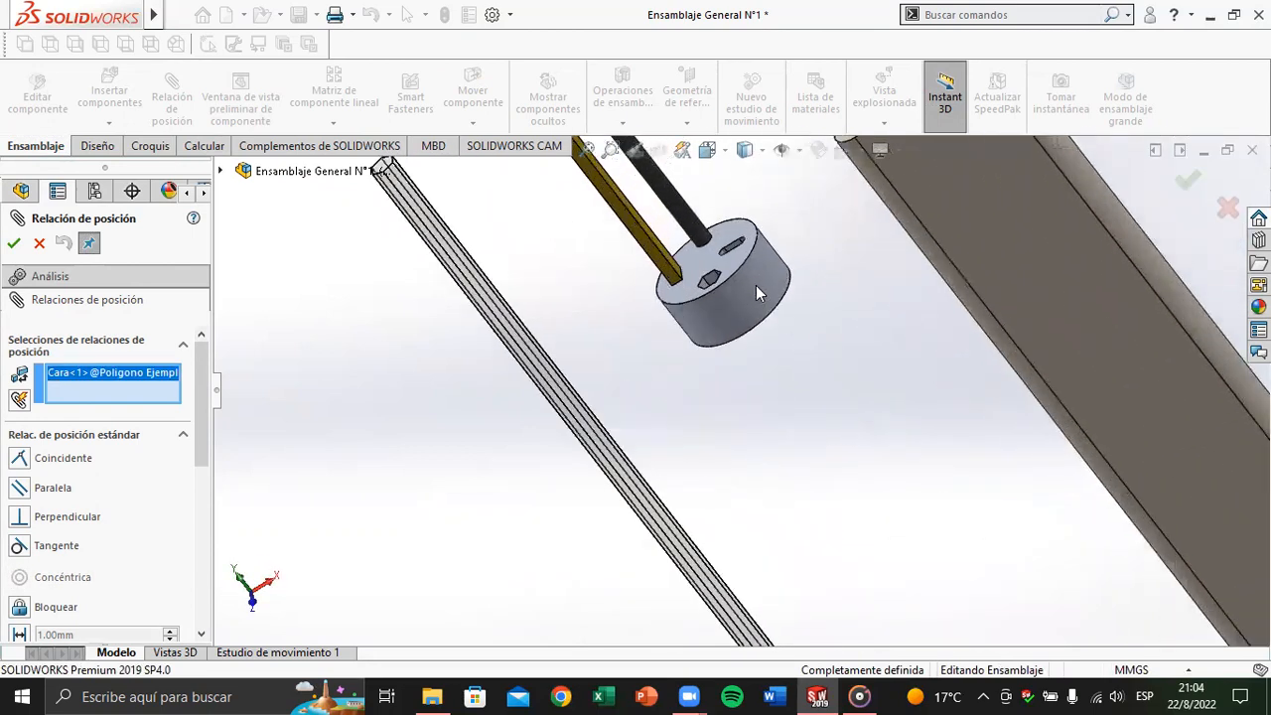
scroll(755, 285, down, 5)
middle_drag(686, 329, 635, 275)
click(634, 275)
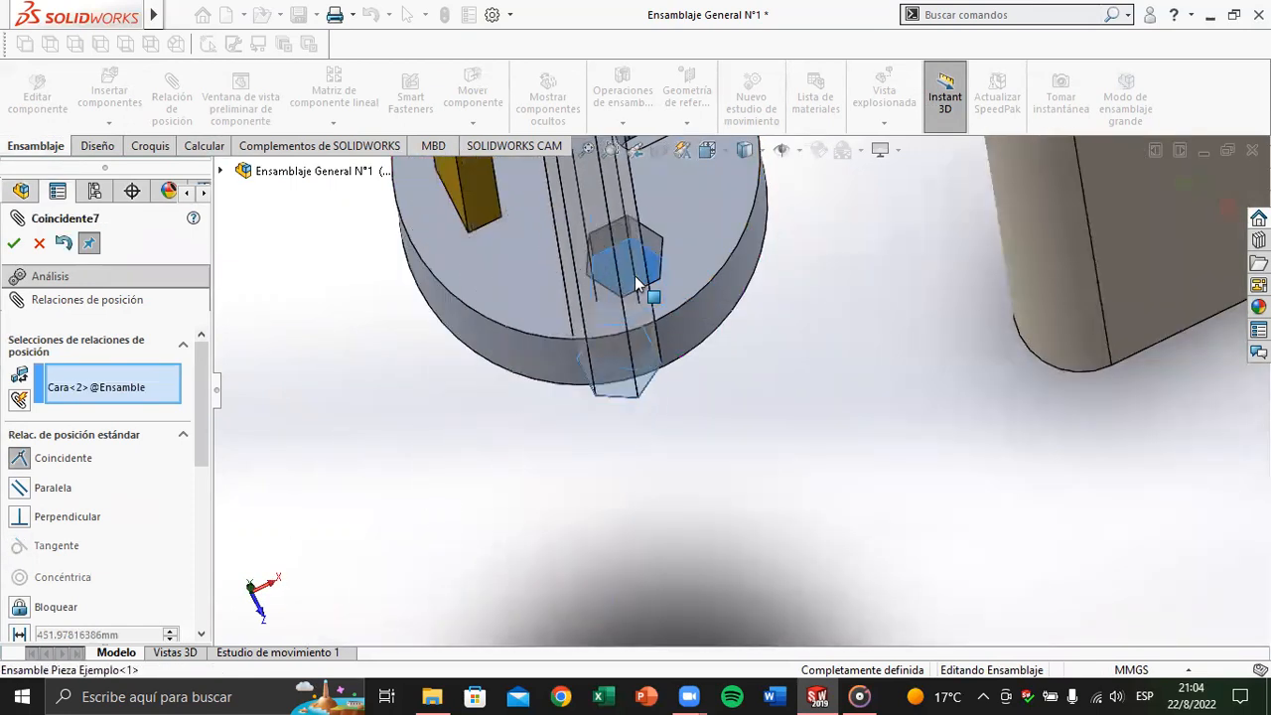
right_click(636, 277)
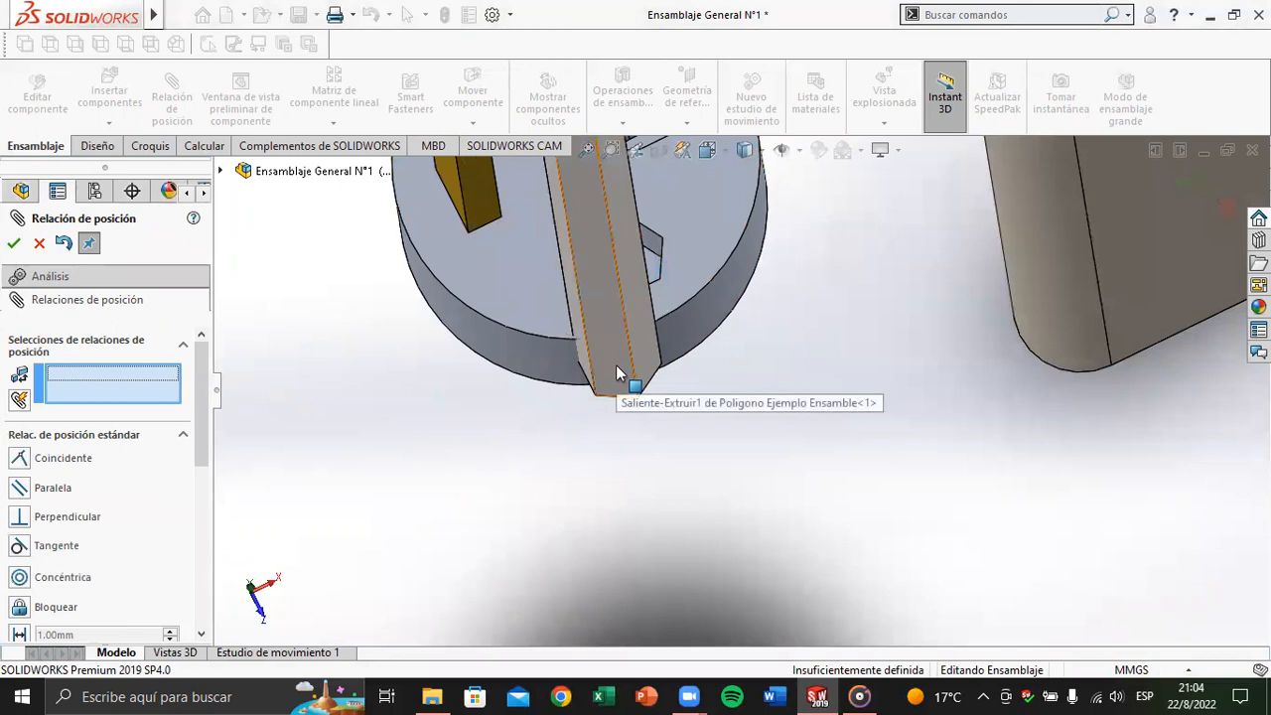
Step: Move the hexagonal bar aside on the disc so its side faces and the hexagonal hole are both accessible
drag(615, 373, 481, 441)
middle_drag(516, 381, 507, 454)
scroll(596, 444, up, 4)
drag(628, 441, 540, 459)
middle_drag(619, 421, 681, 359)
mouse_move(531, 462)
mouse_down()
mouse_move(539, 517)
mouse_move(523, 438)
mouse_up()
middle_drag(609, 423, 683, 513)
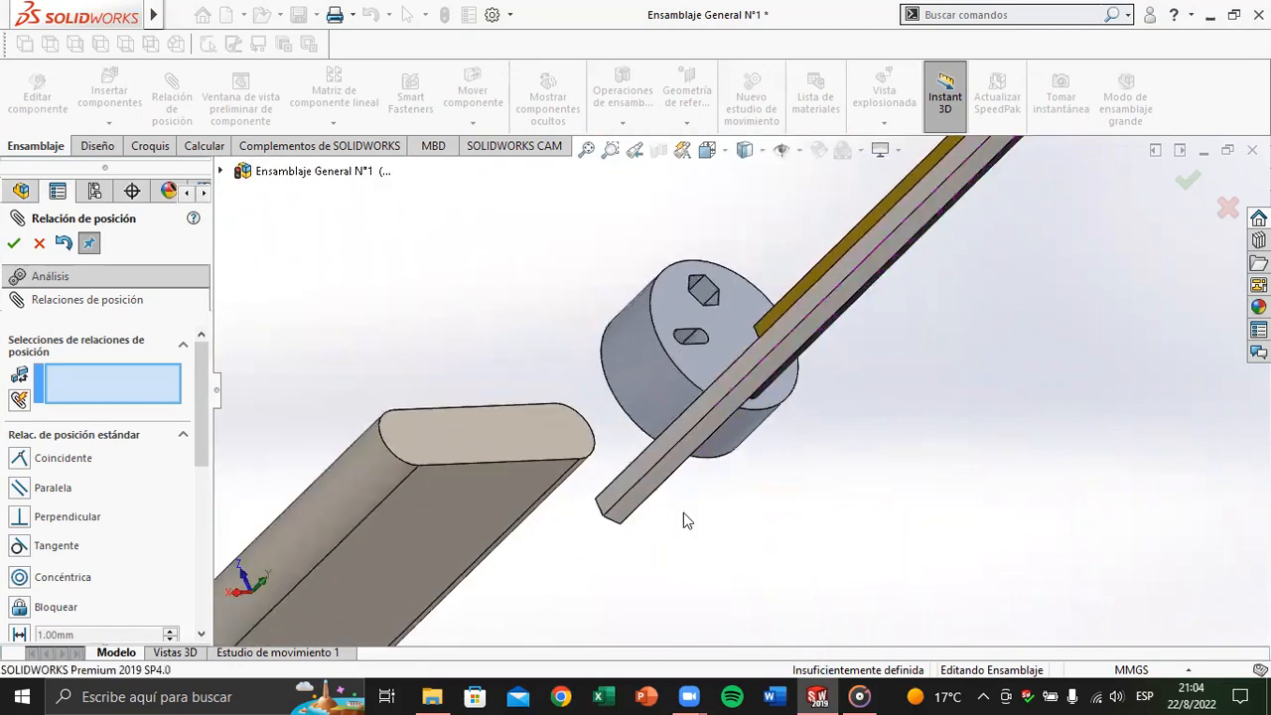
Step: Make one side face of the hexagonal bar coincident with an inner side face of the hexagonal hole
click(681, 428)
scroll(717, 326, down, 5)
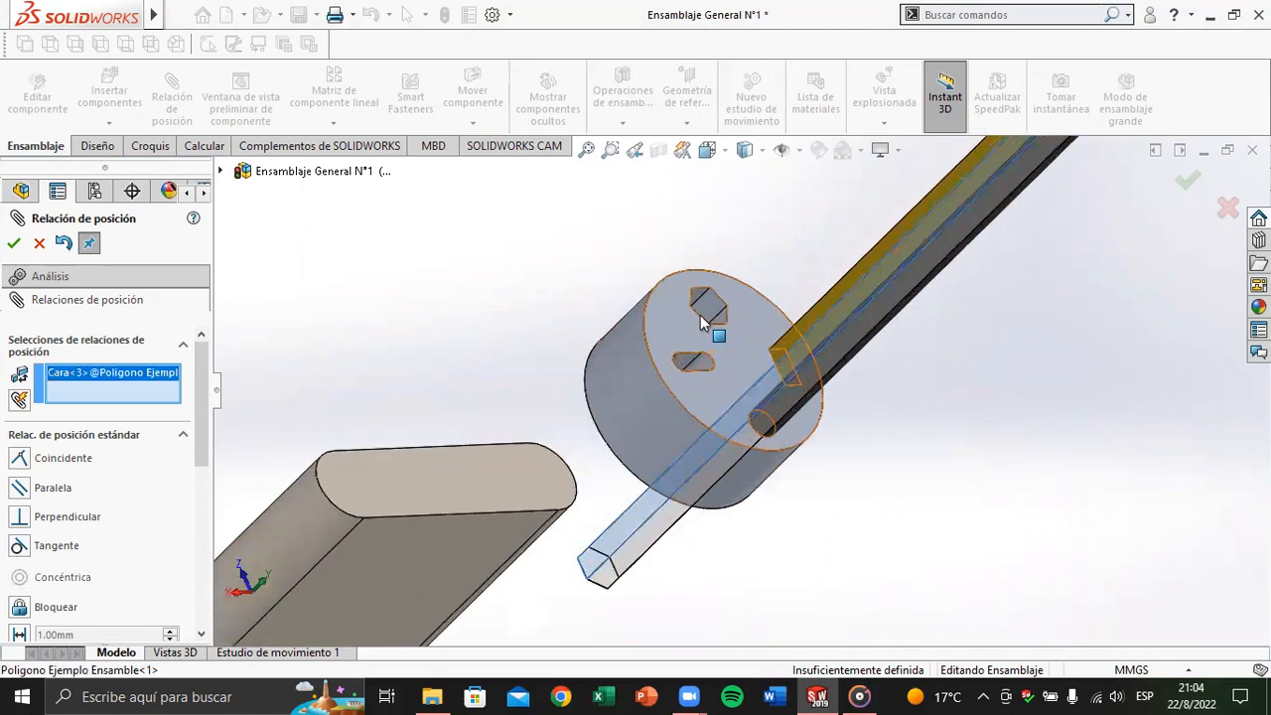
click(699, 302)
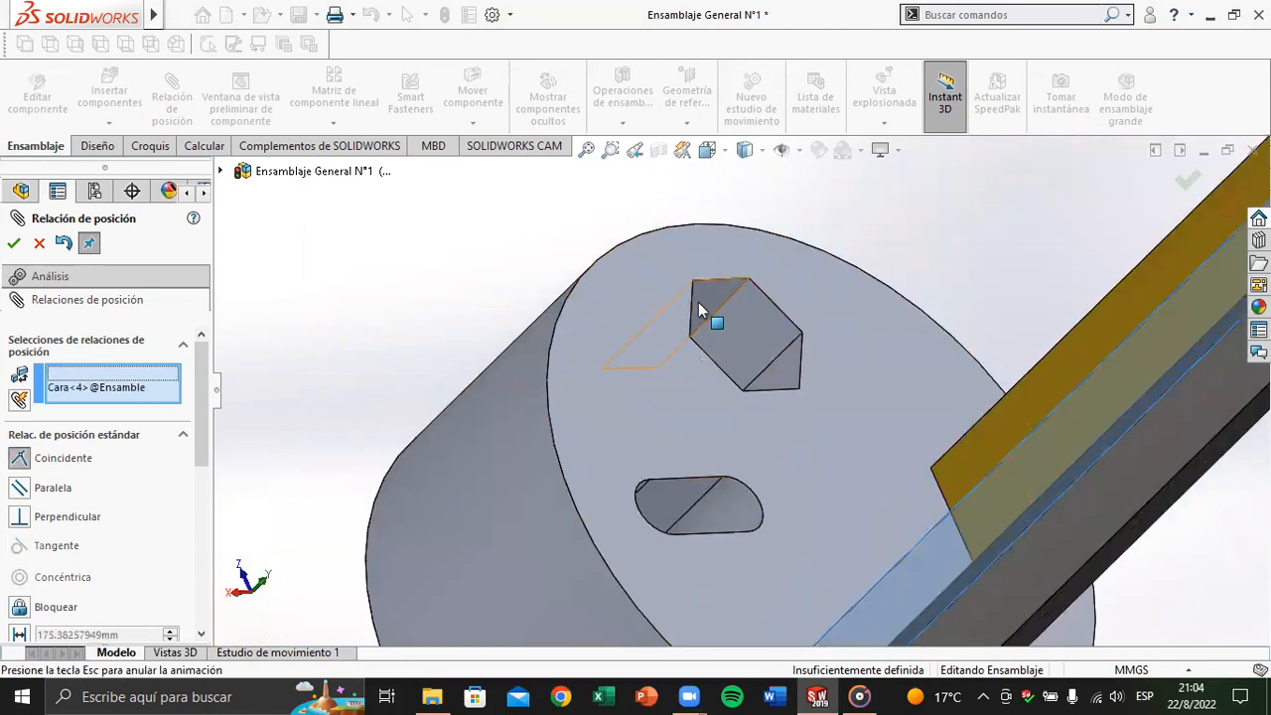
key(Return)
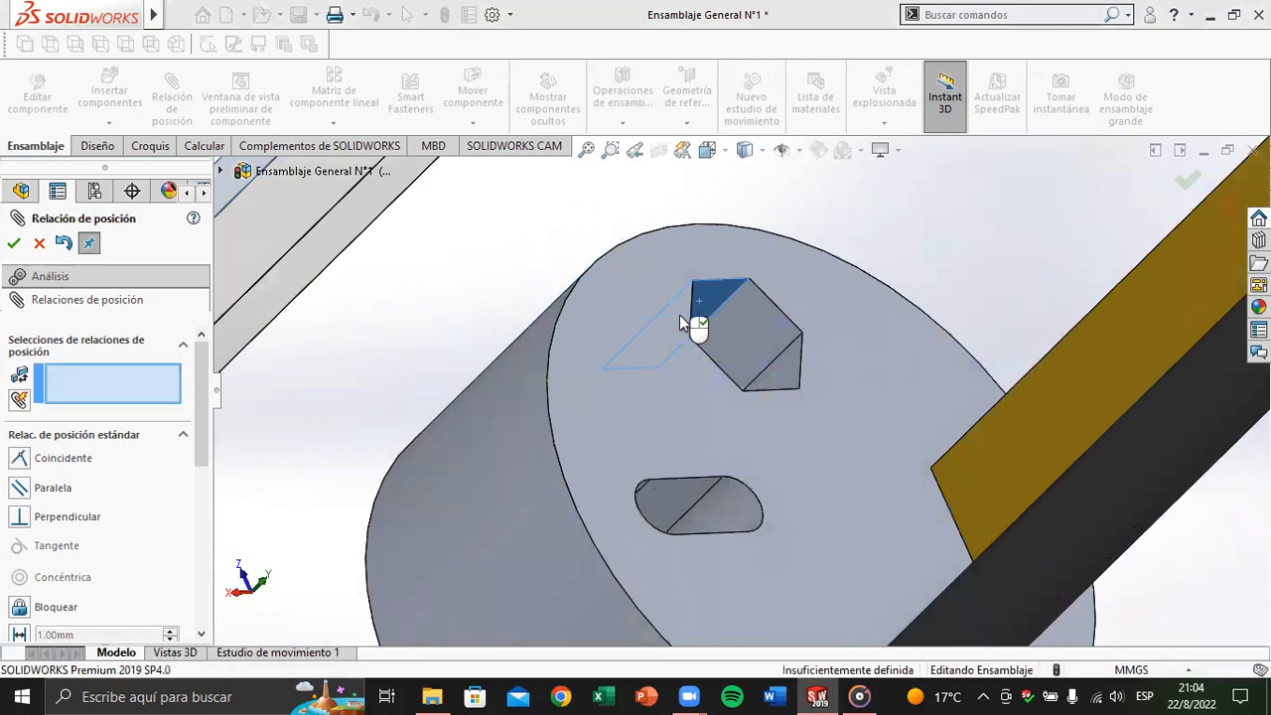
Step: Bring the hexagonal bar closer to the disc, mate a second side face coincident with the hole's matching inner face, and finish mating
scroll(679, 315, up, 5)
scroll(668, 322, down, 3)
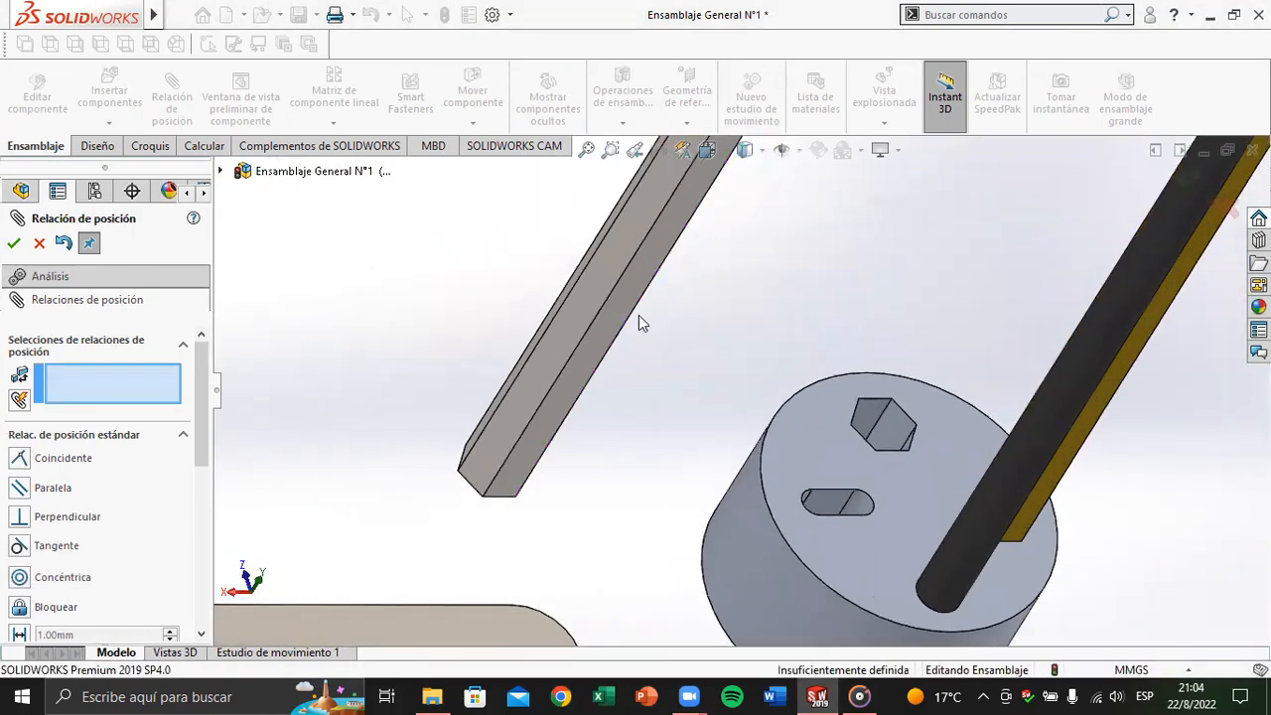
drag(577, 382, 708, 459)
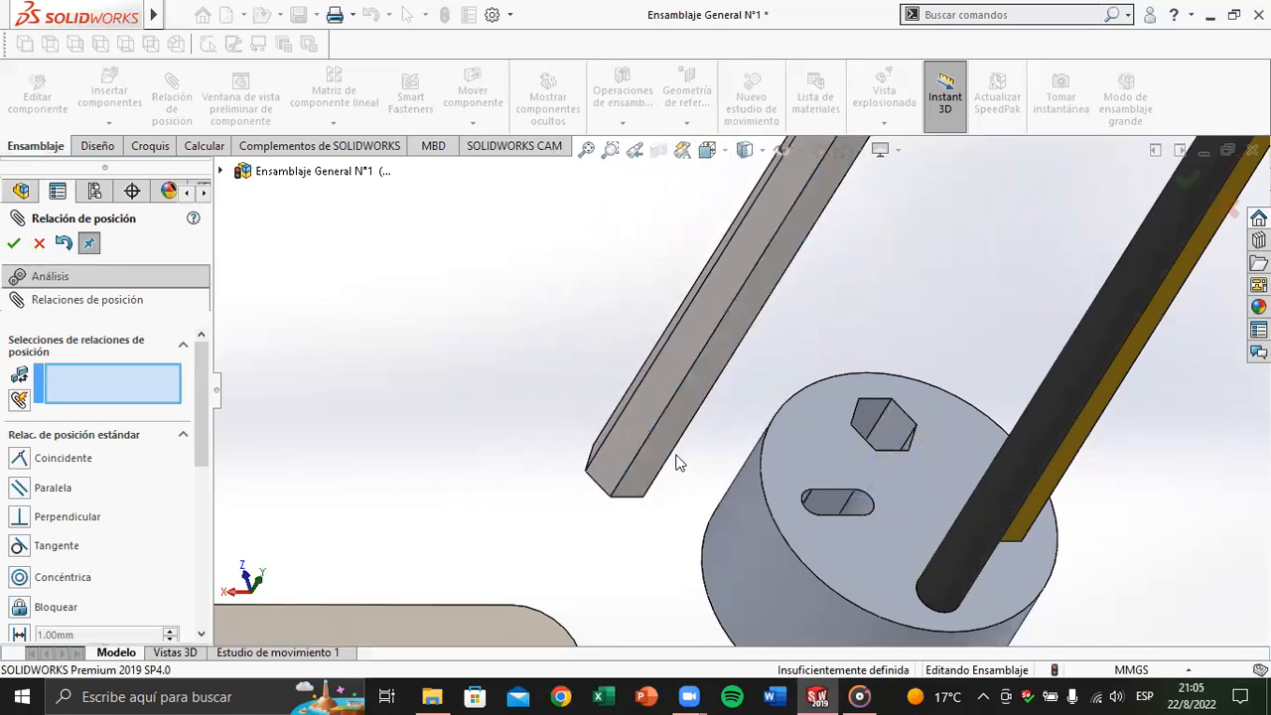
click(623, 449)
middle_drag(817, 452, 878, 449)
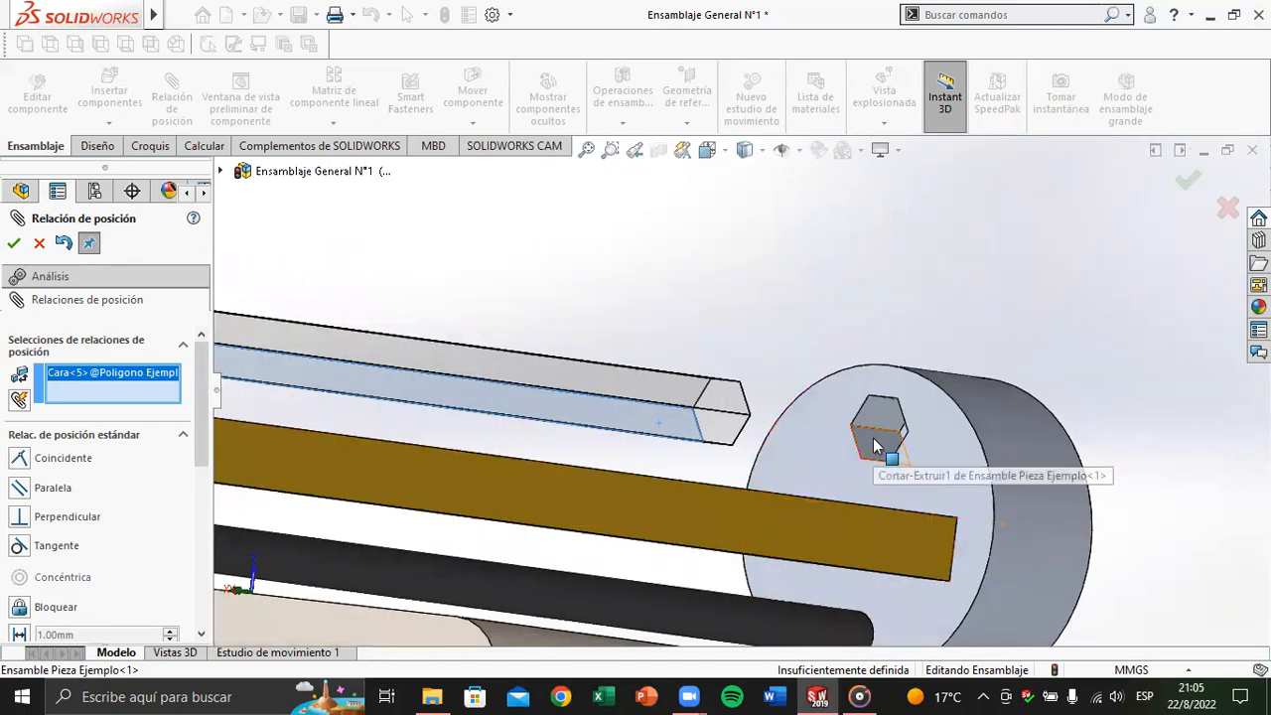
click(874, 446)
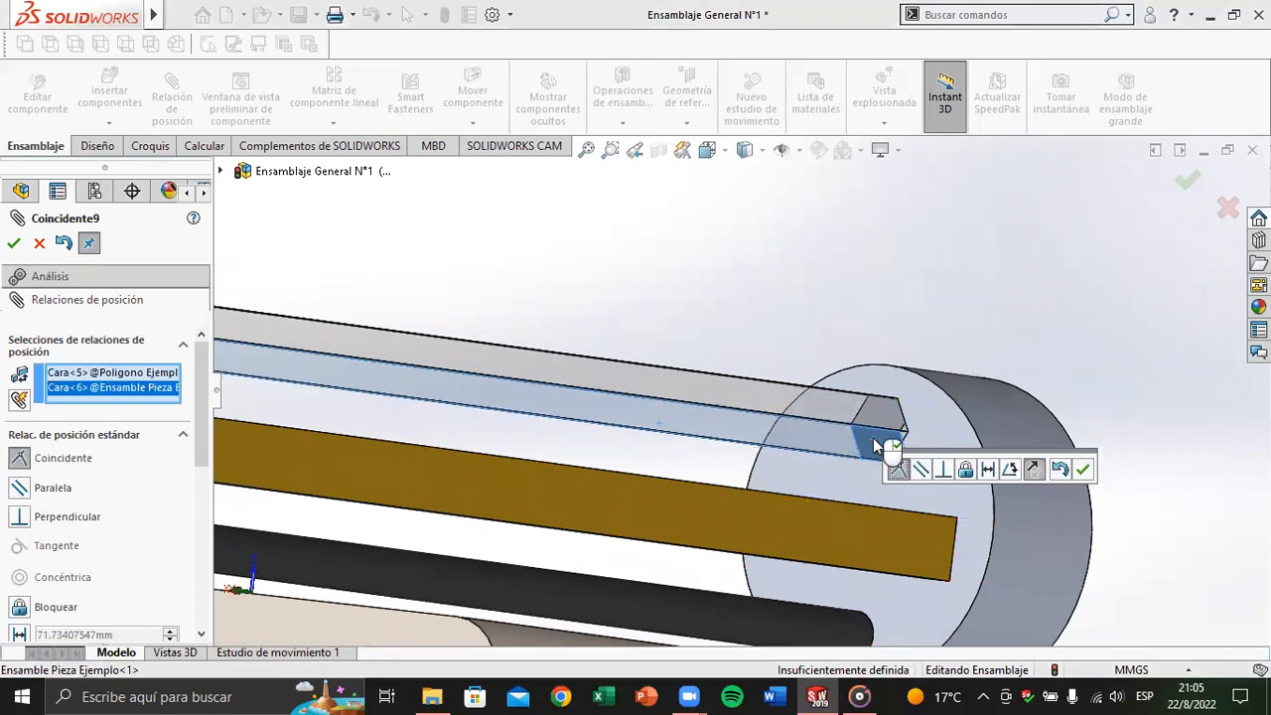
key(Return)
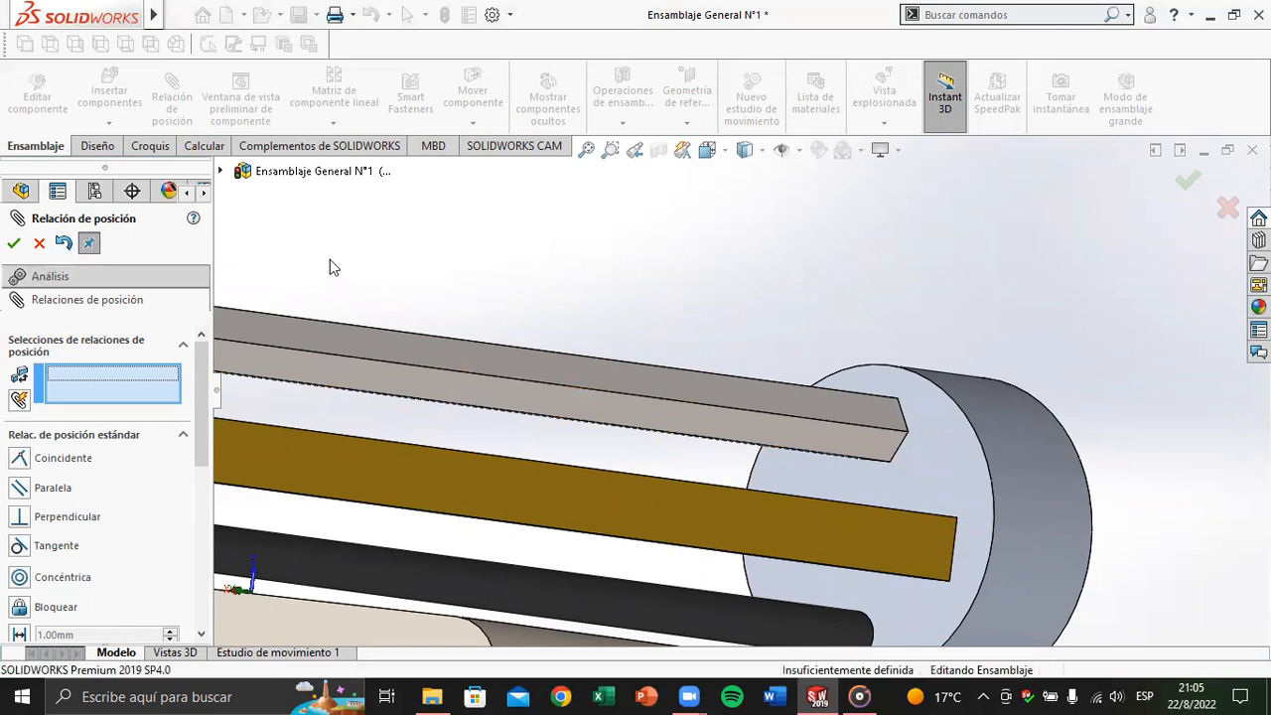
middle_drag(422, 357, 138, 245)
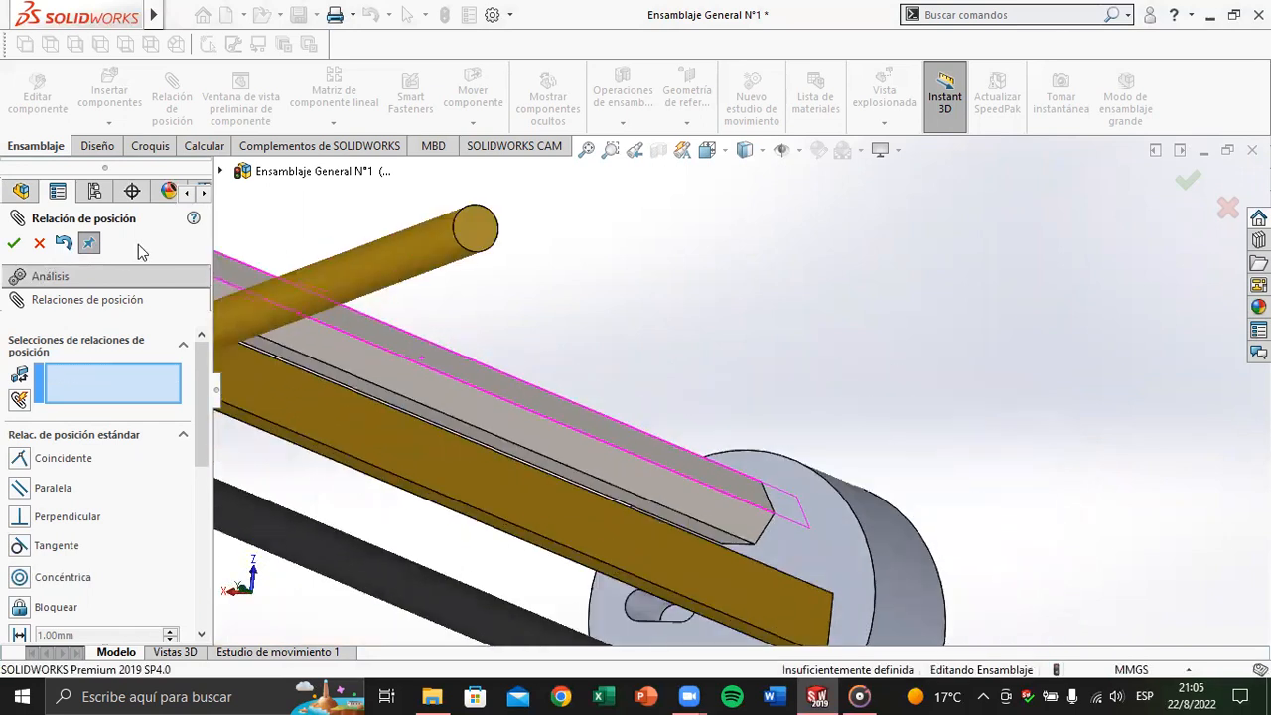
click(13, 243)
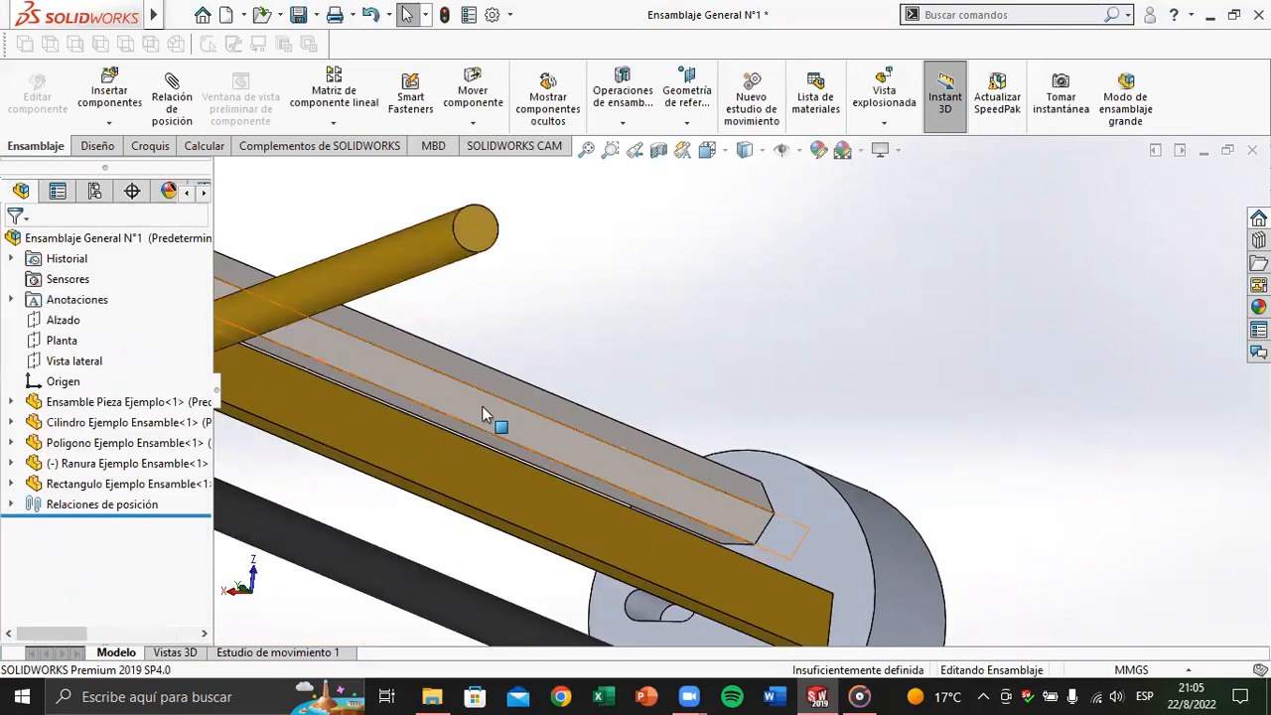
Step: Select the hexagonal bar and try to move it to check whether it is fully constrained in the disc
scroll(481, 474, up, 3)
mouse_move(529, 452)
middle_down()
mouse_move(539, 424)
mouse_move(547, 441)
middle_up()
scroll(547, 441, up, 3)
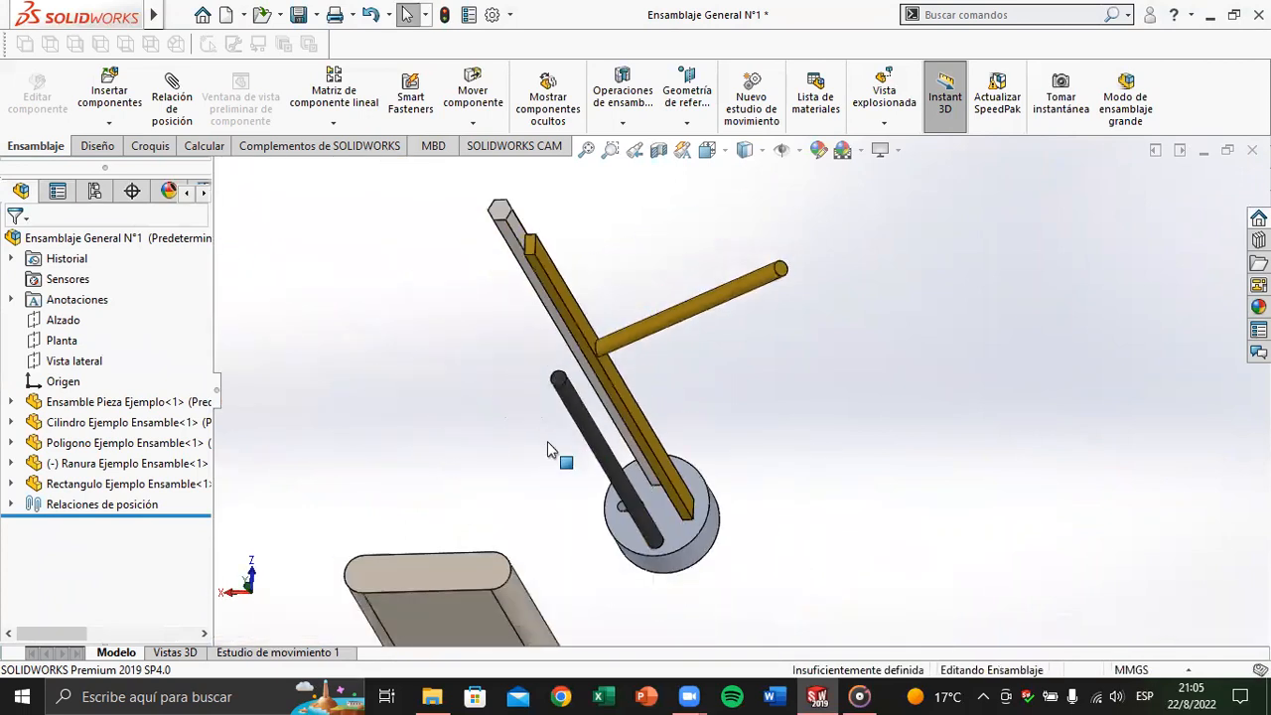
click(184, 446)
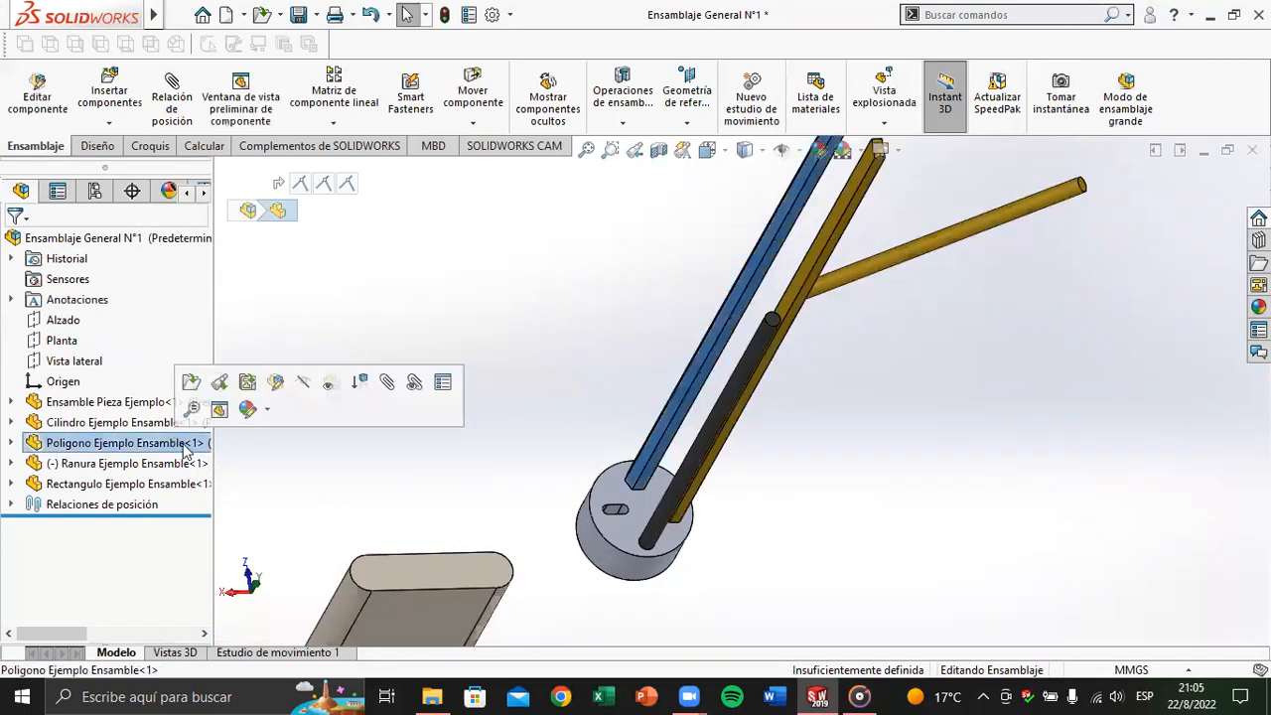
click(681, 403)
click(681, 401)
mouse_move(681, 401)
mouse_down()
mouse_move(727, 342)
mouse_move(657, 387)
mouse_move(665, 399)
mouse_up()
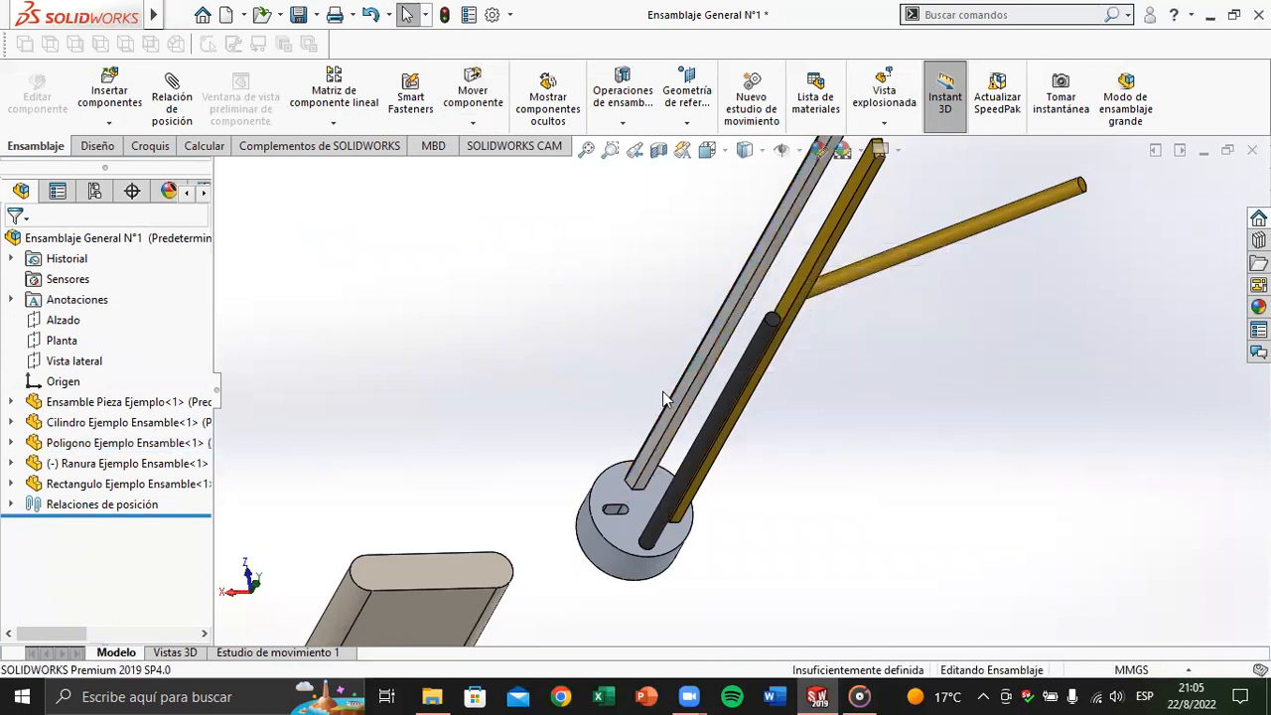
click(676, 401)
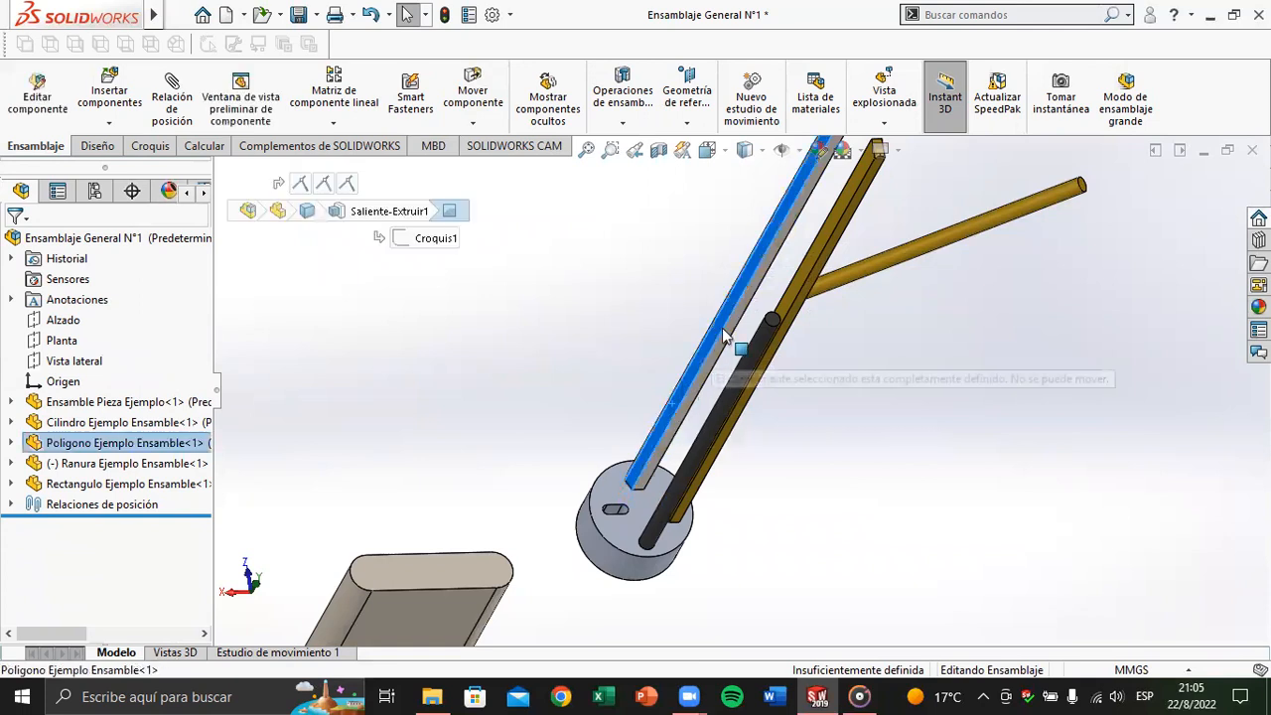
click(611, 404)
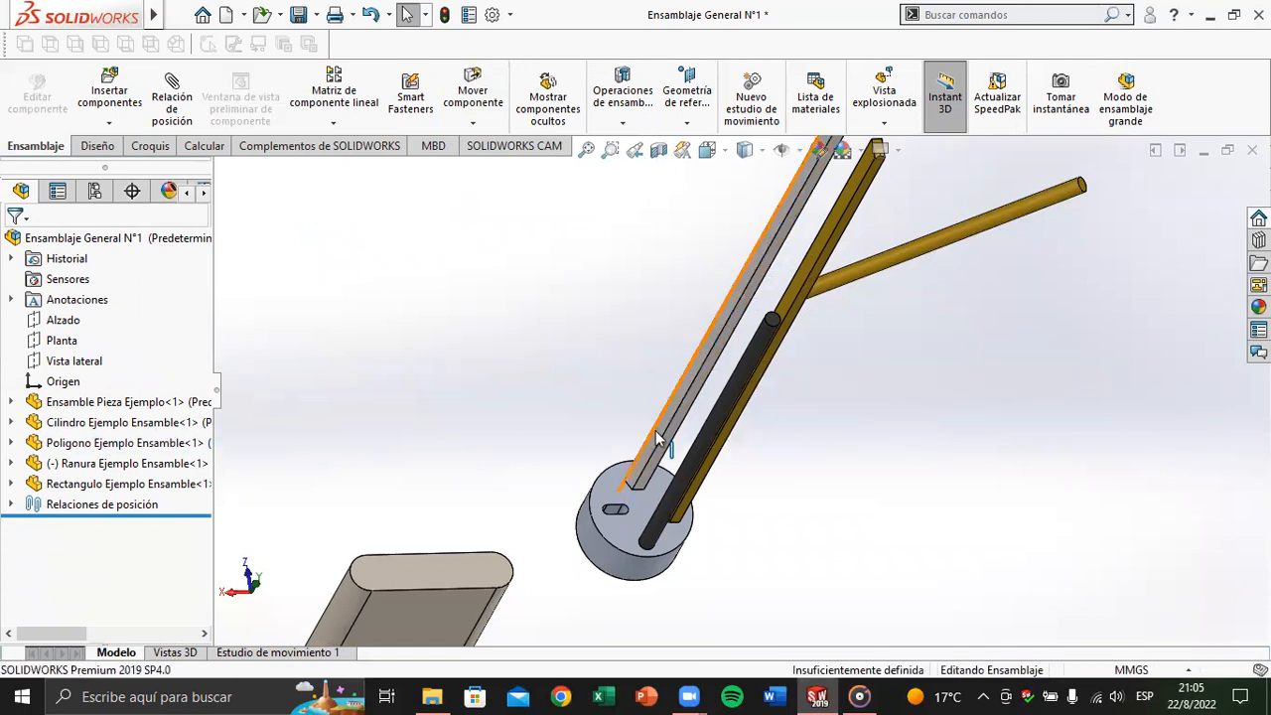
click(653, 436)
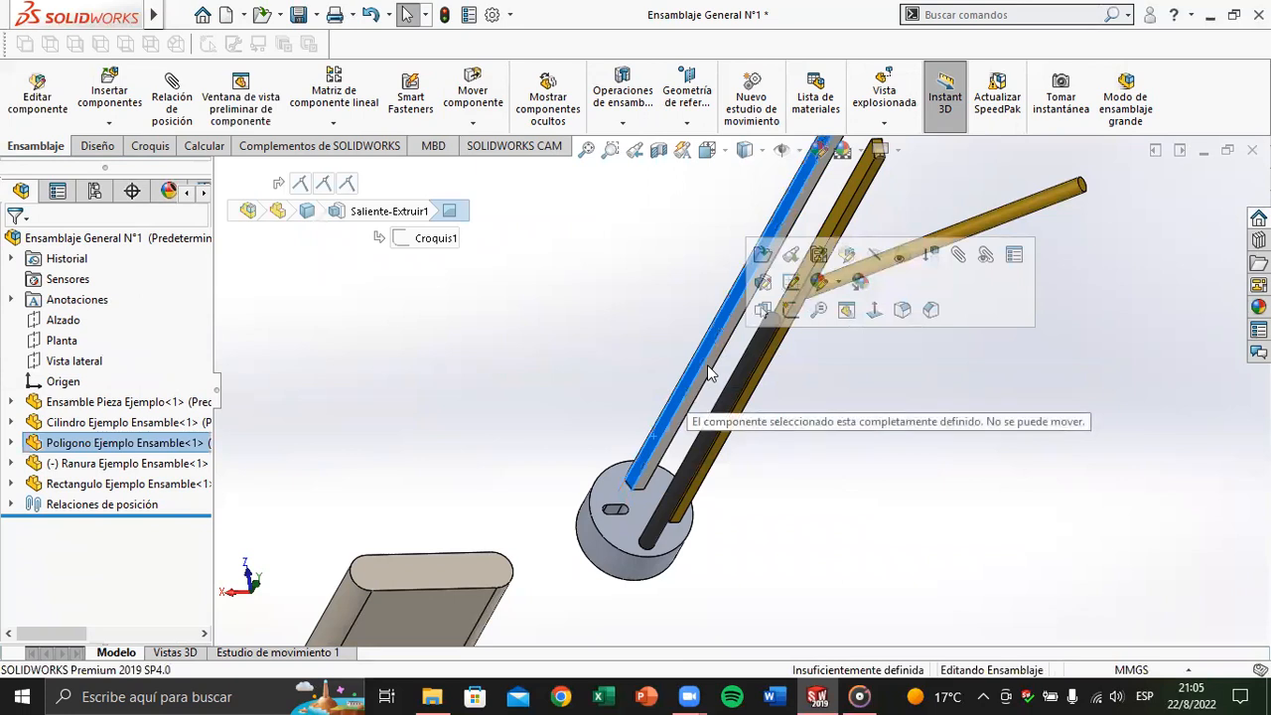
click(650, 383)
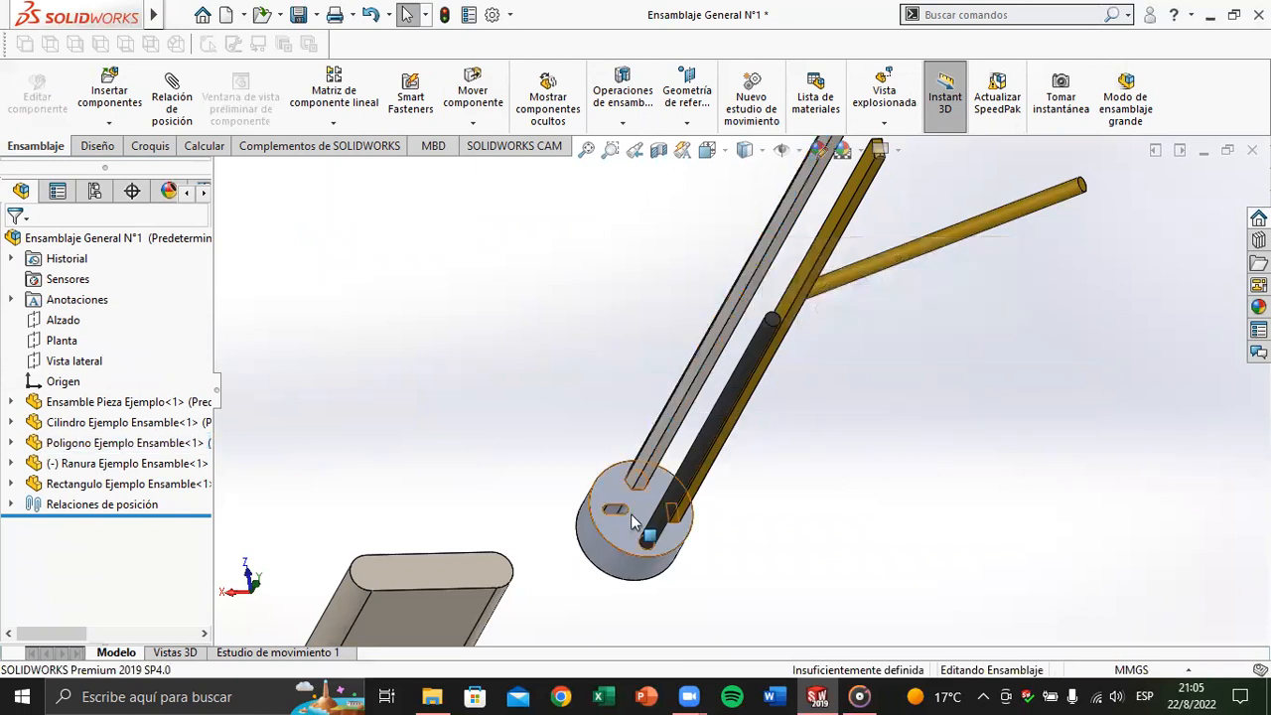
Step: Open the disc part and examine the slot dimensions in Croquis2 under Cortar-Extruir1
scroll(631, 513, up, 4)
scroll(700, 467, down, 6)
click(701, 468)
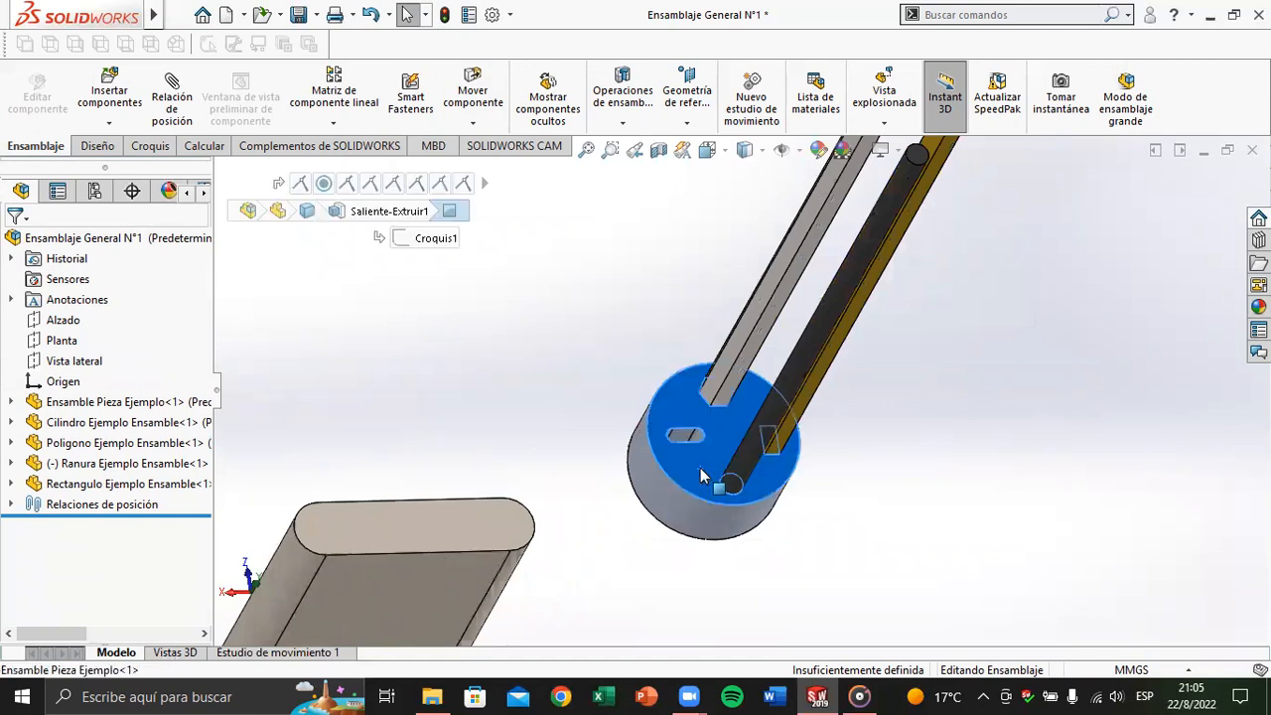
click(791, 365)
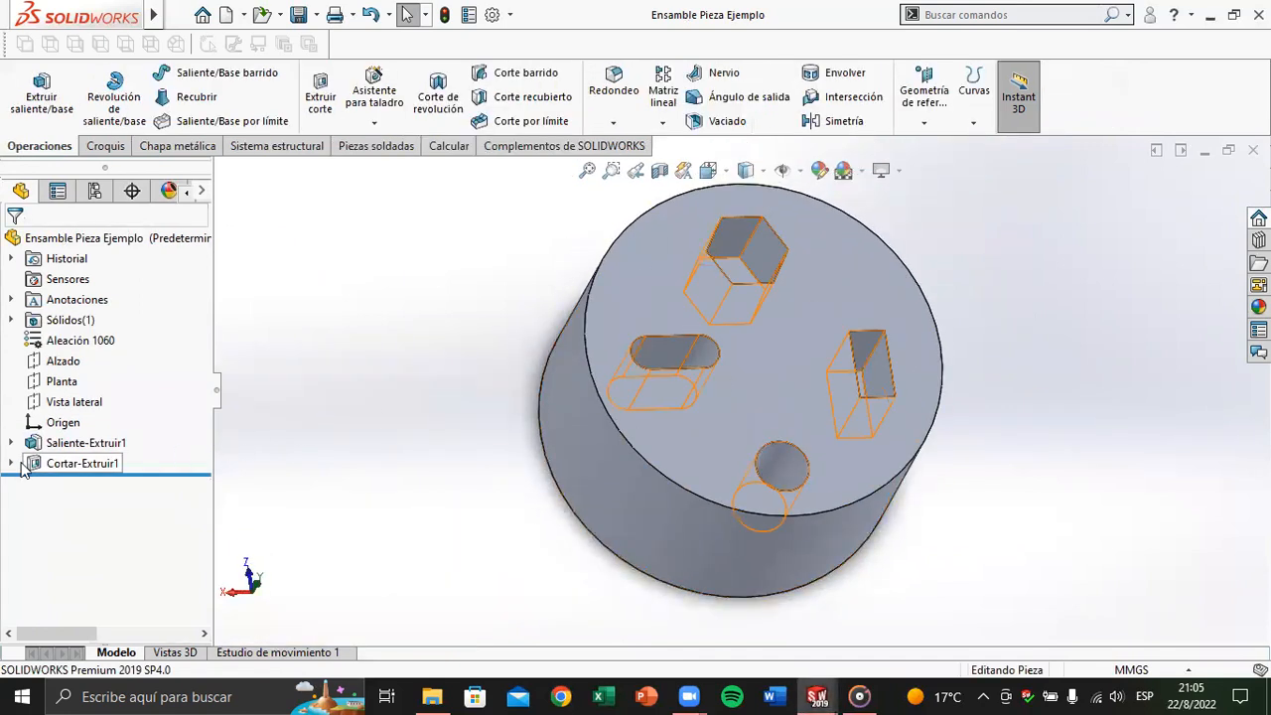
click(11, 463)
click(71, 484)
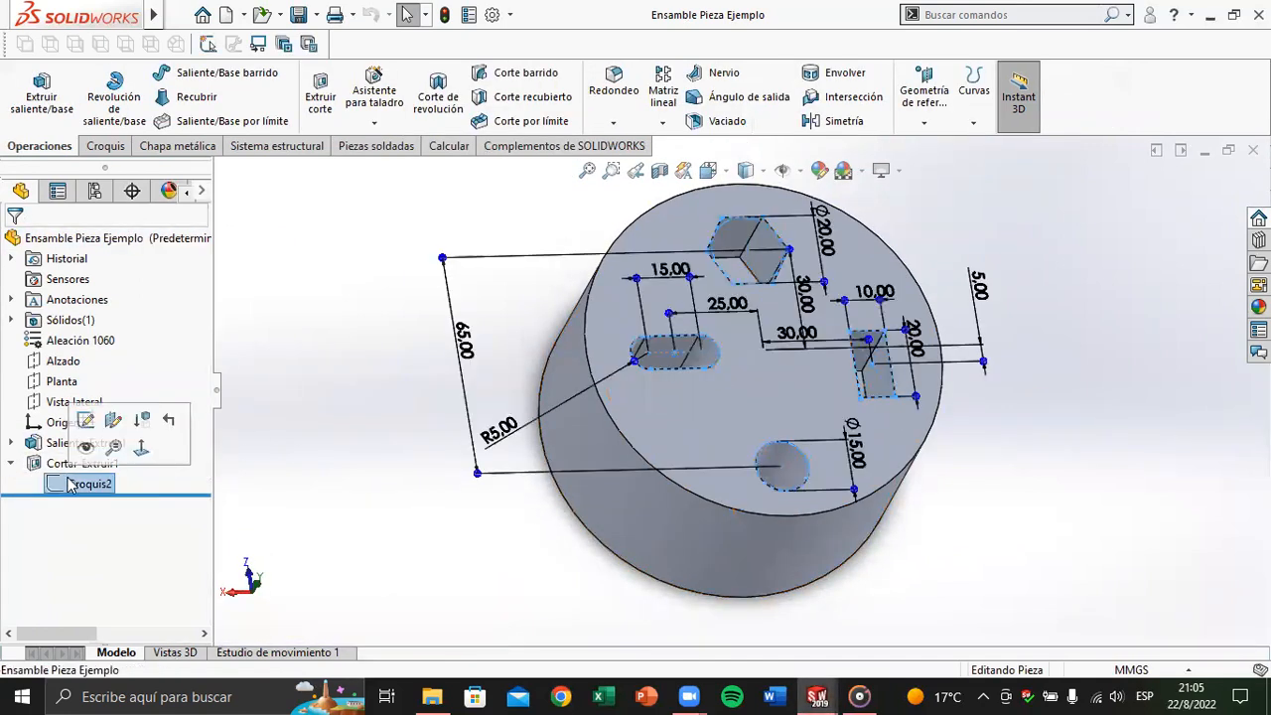
scroll(703, 369, down, 3)
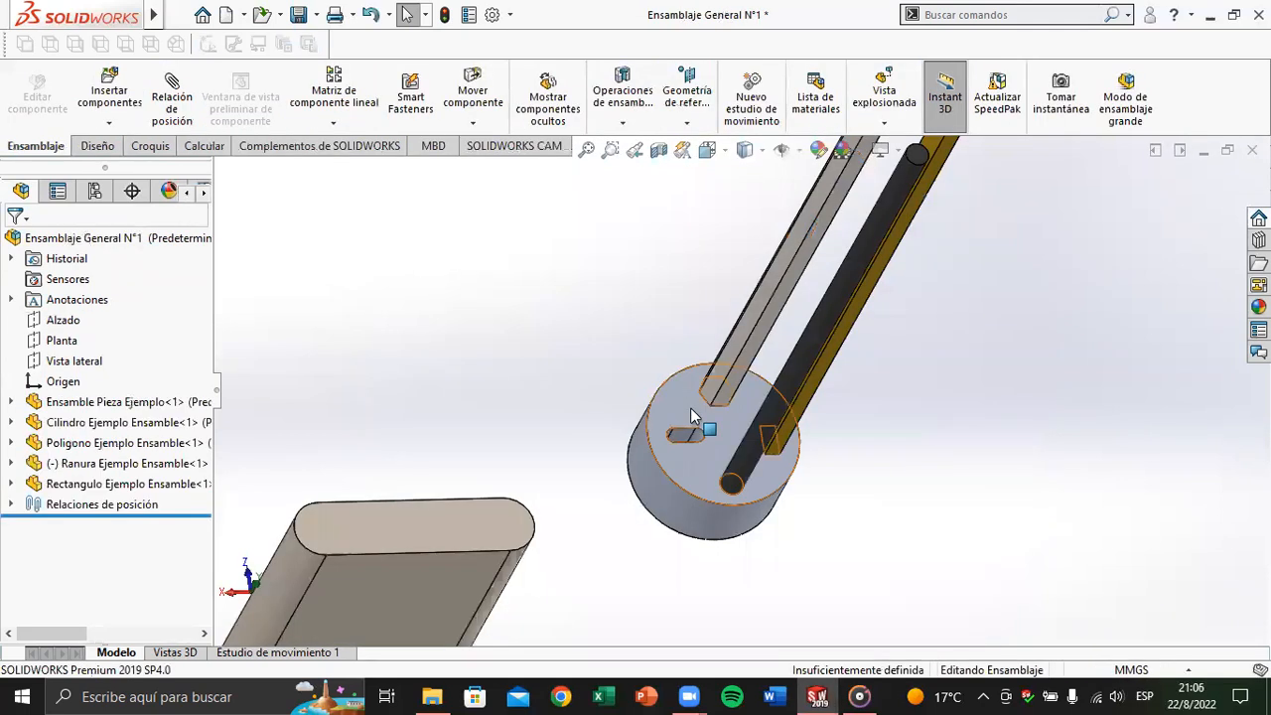
Step: From the general assembly, open the slot-shaped bar part and edit Croquis1, the base sketch of Saliente-Extruir1
scroll(690, 407, up, 3)
click(541, 468)
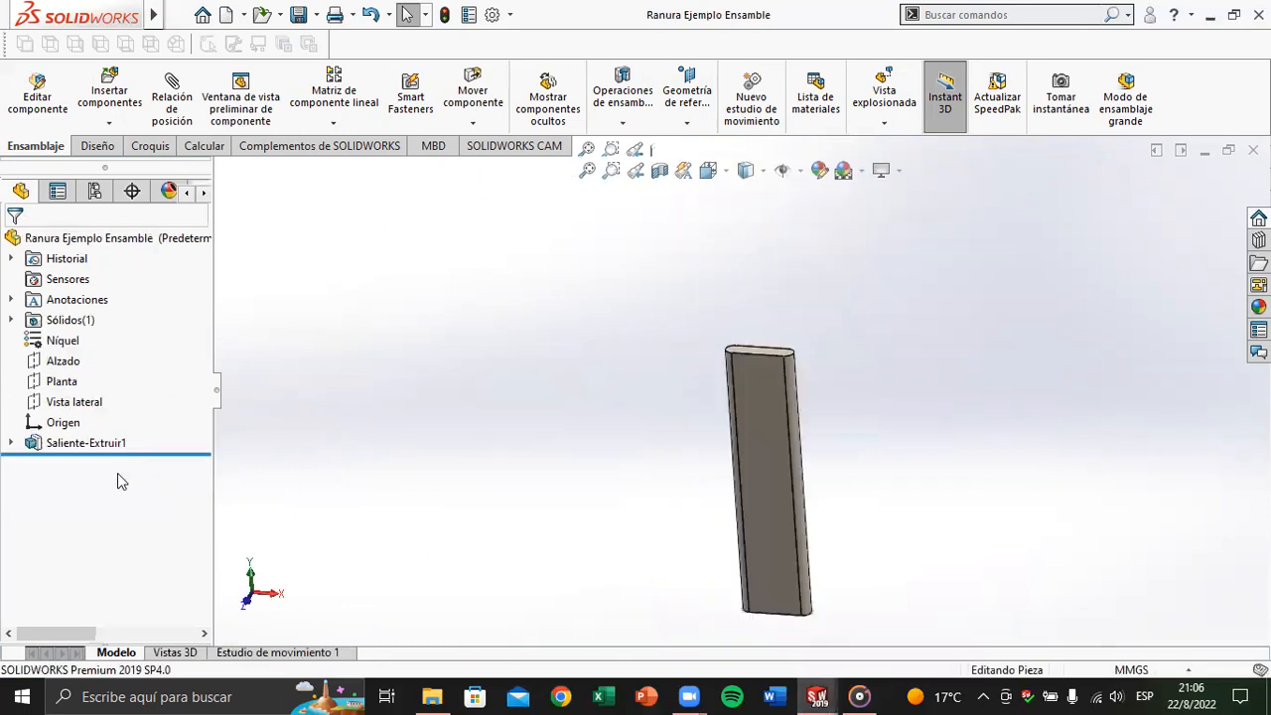
click(79, 443)
click(15, 444)
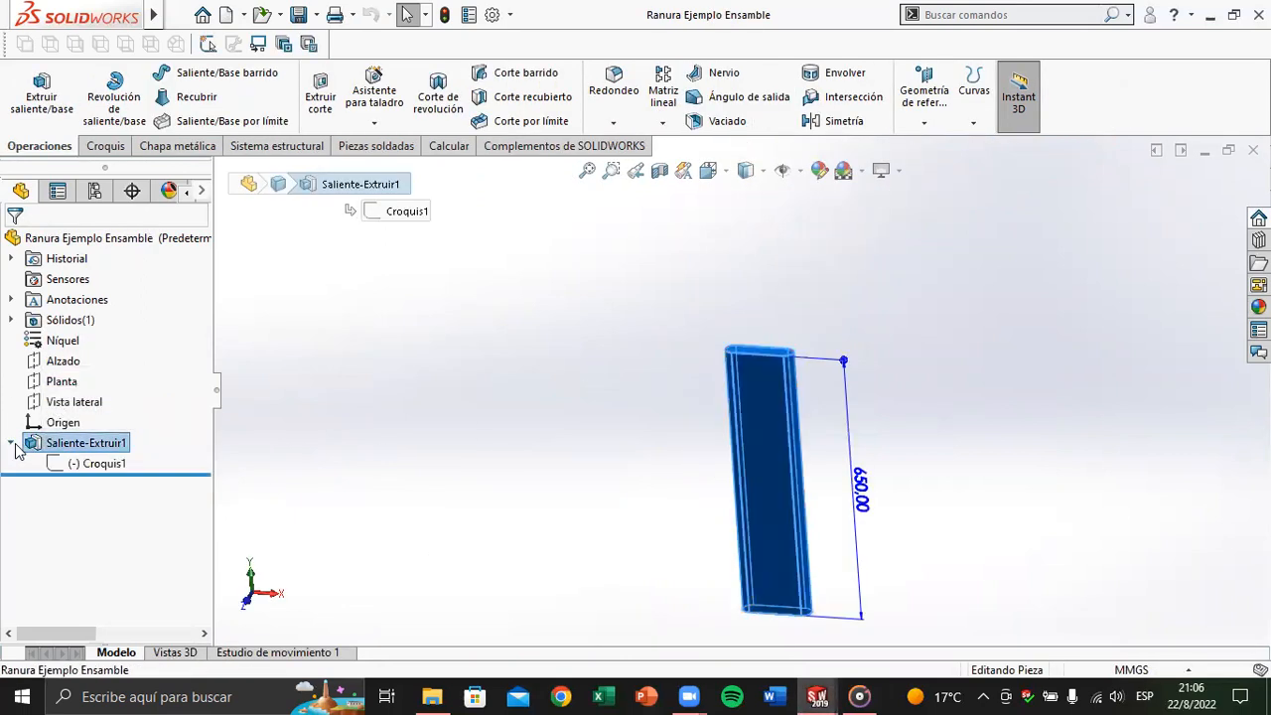
click(93, 463)
click(109, 416)
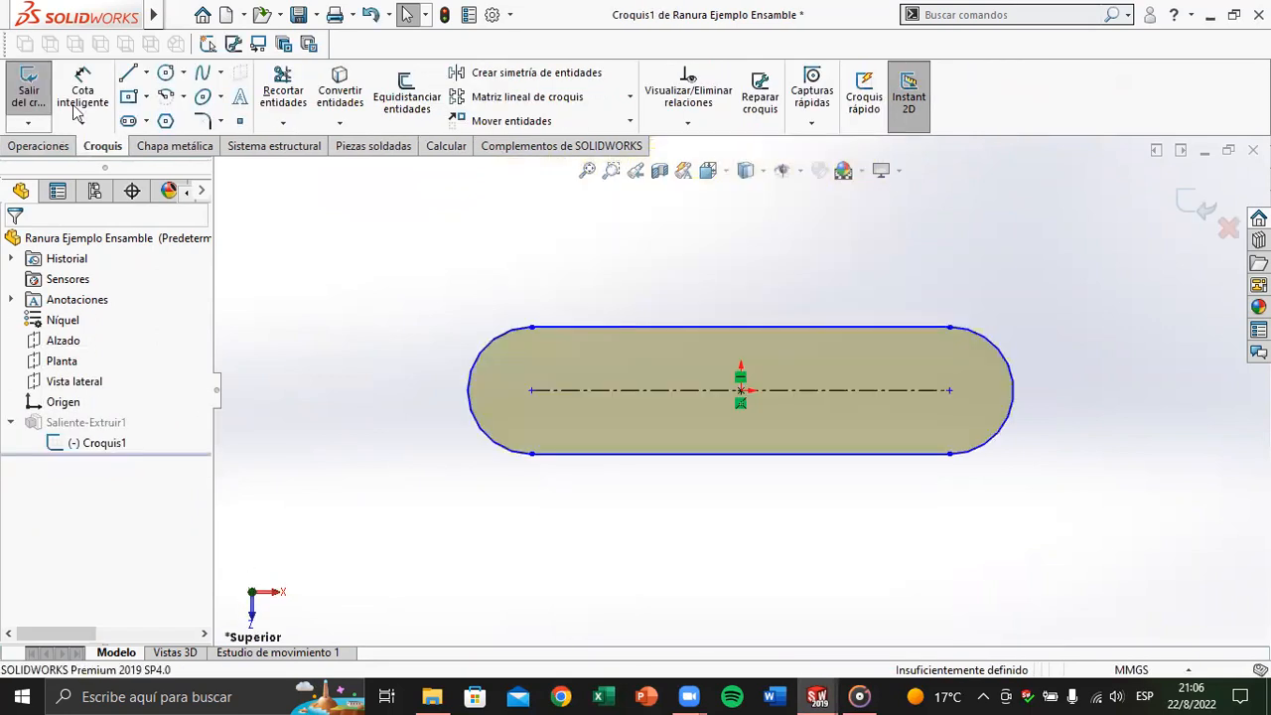
Step: Dimension the distance between the slot's arc centres to 15 mm
click(80, 109)
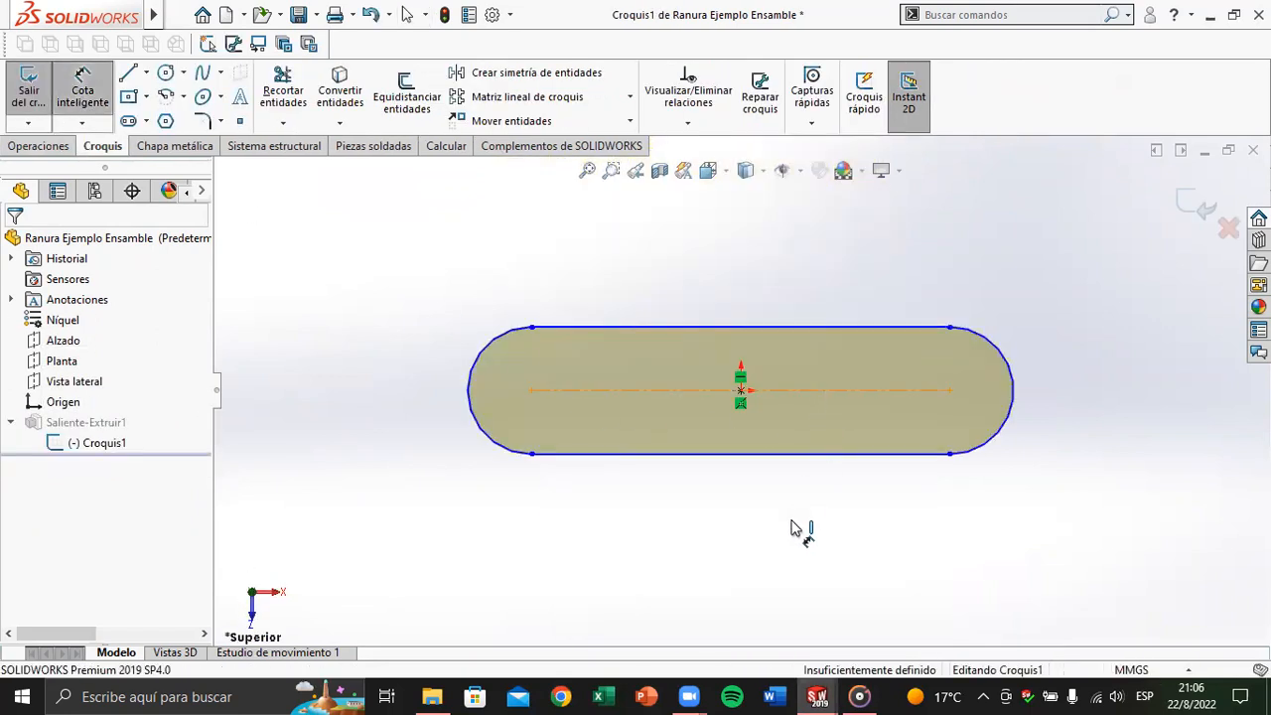
click(772, 564)
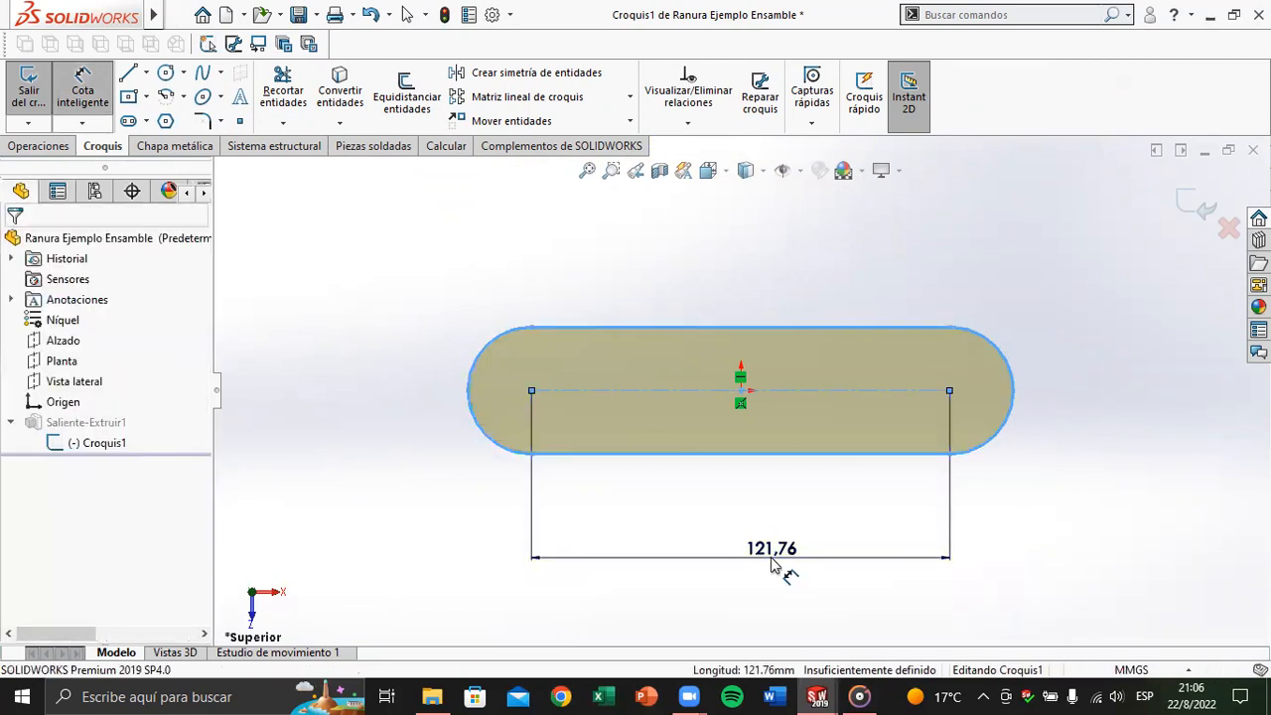
click(771, 560)
text(15)
key(Return)
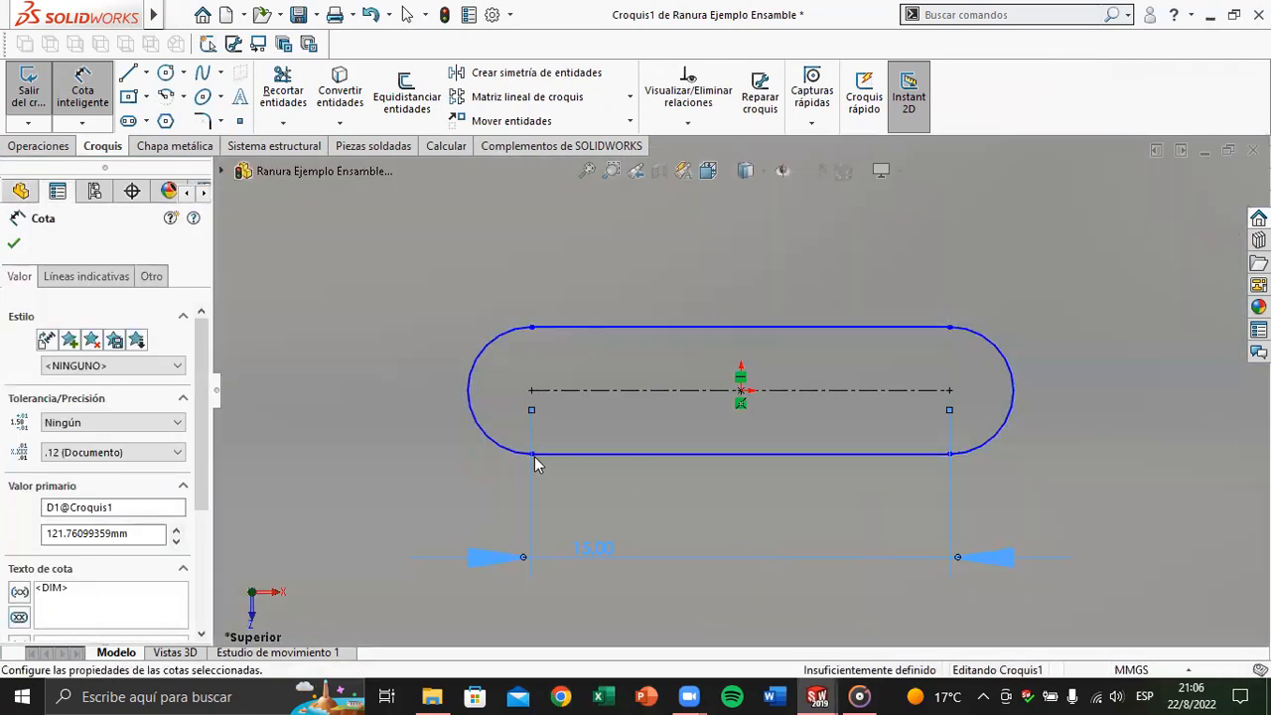
Step: Dimension the slot's end arc with a 5 mm radius and exit the sketch to rebuild the bar
click(520, 453)
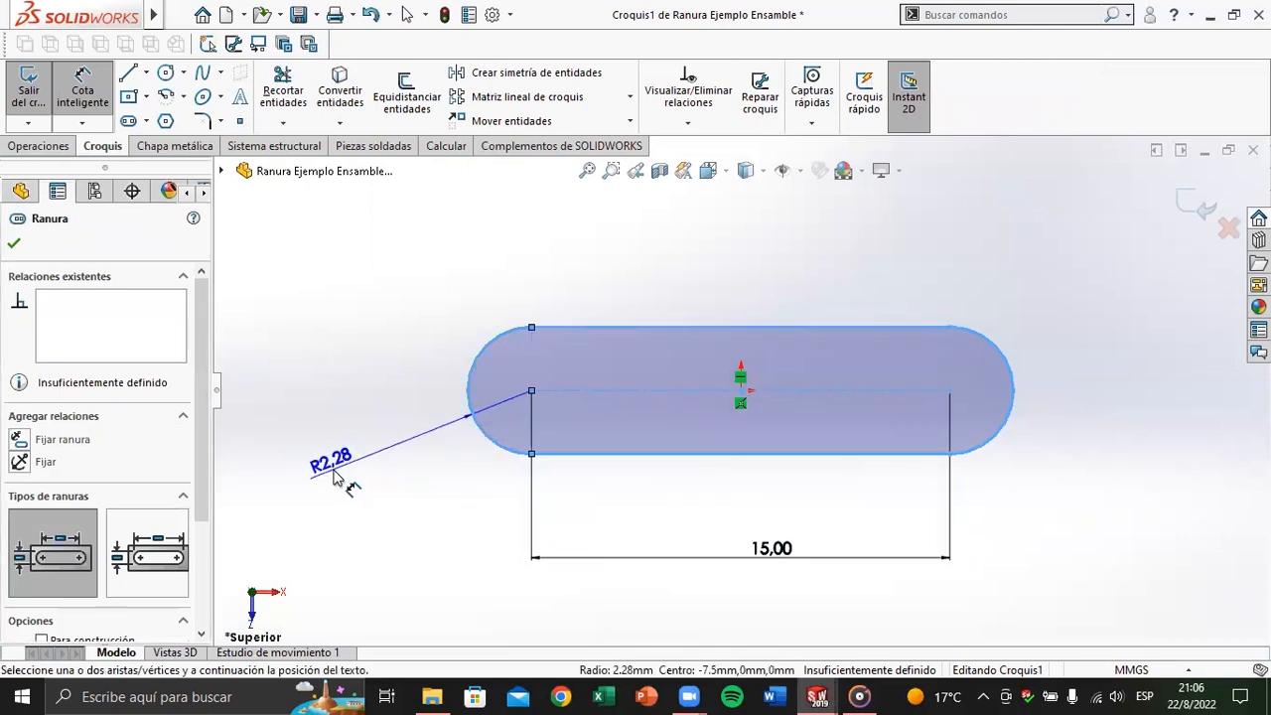
click(334, 477)
text(5)
key(Return)
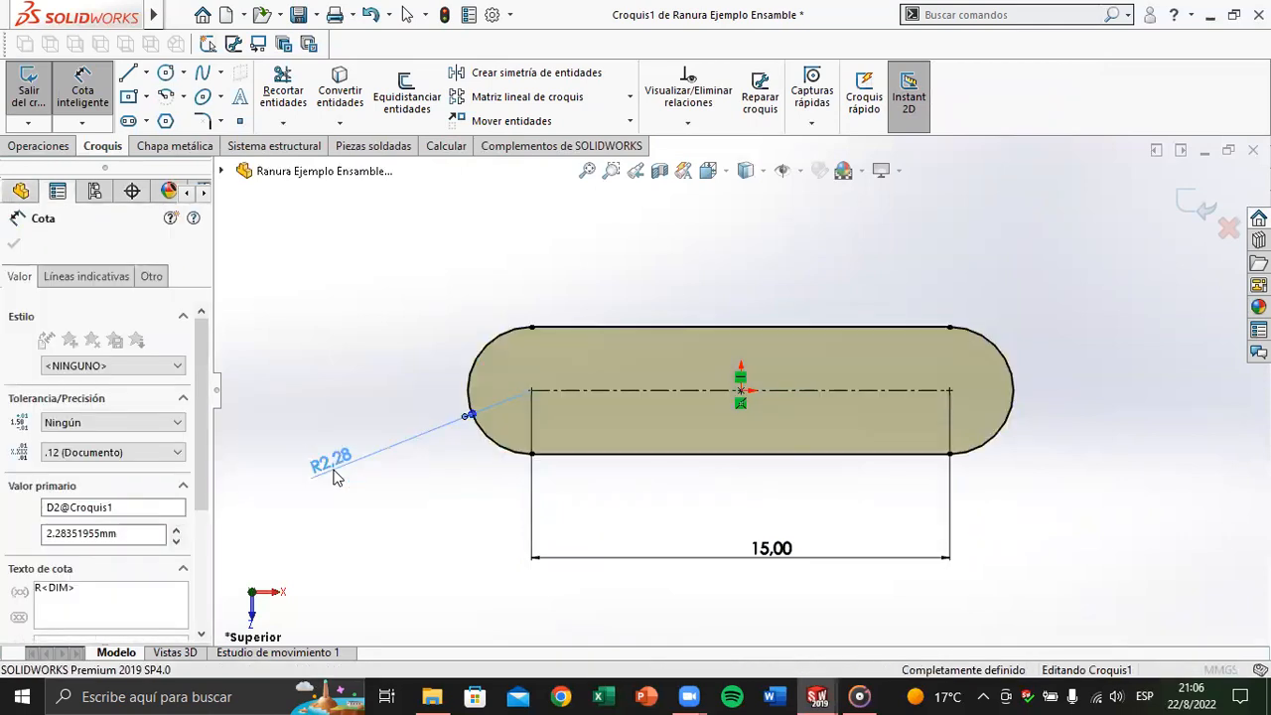
click(1180, 197)
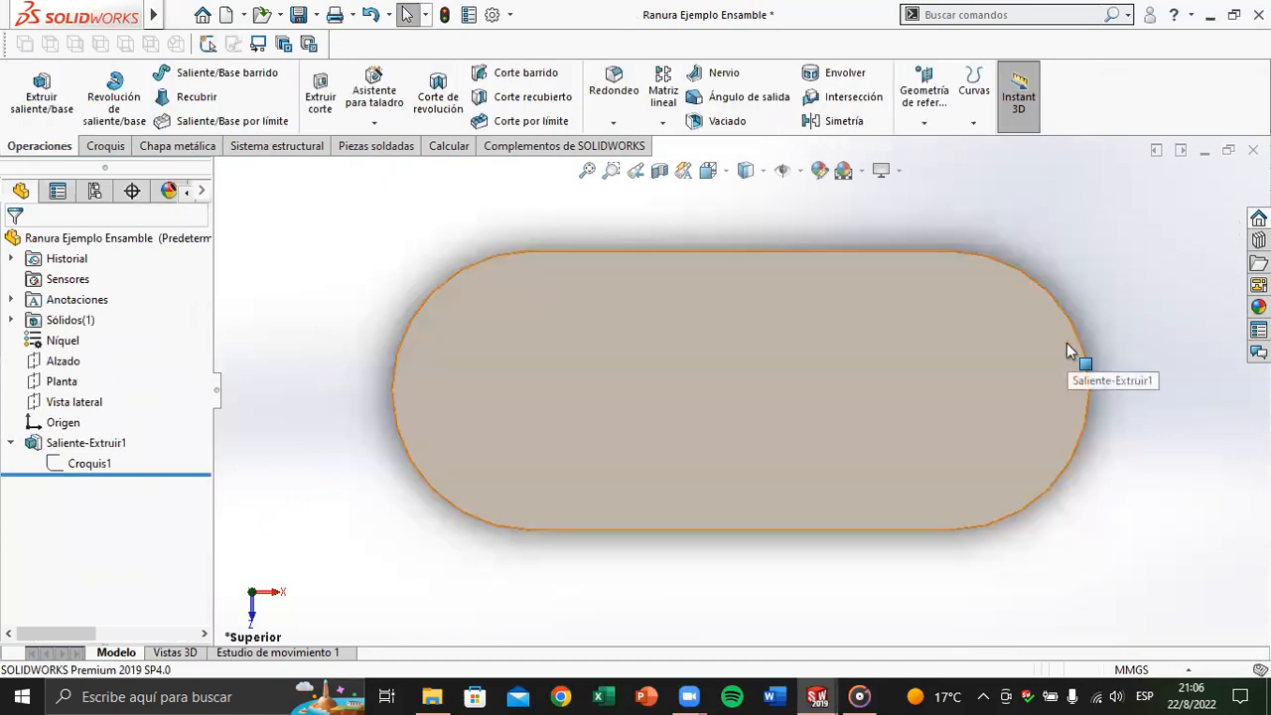
key(ctrl+7)
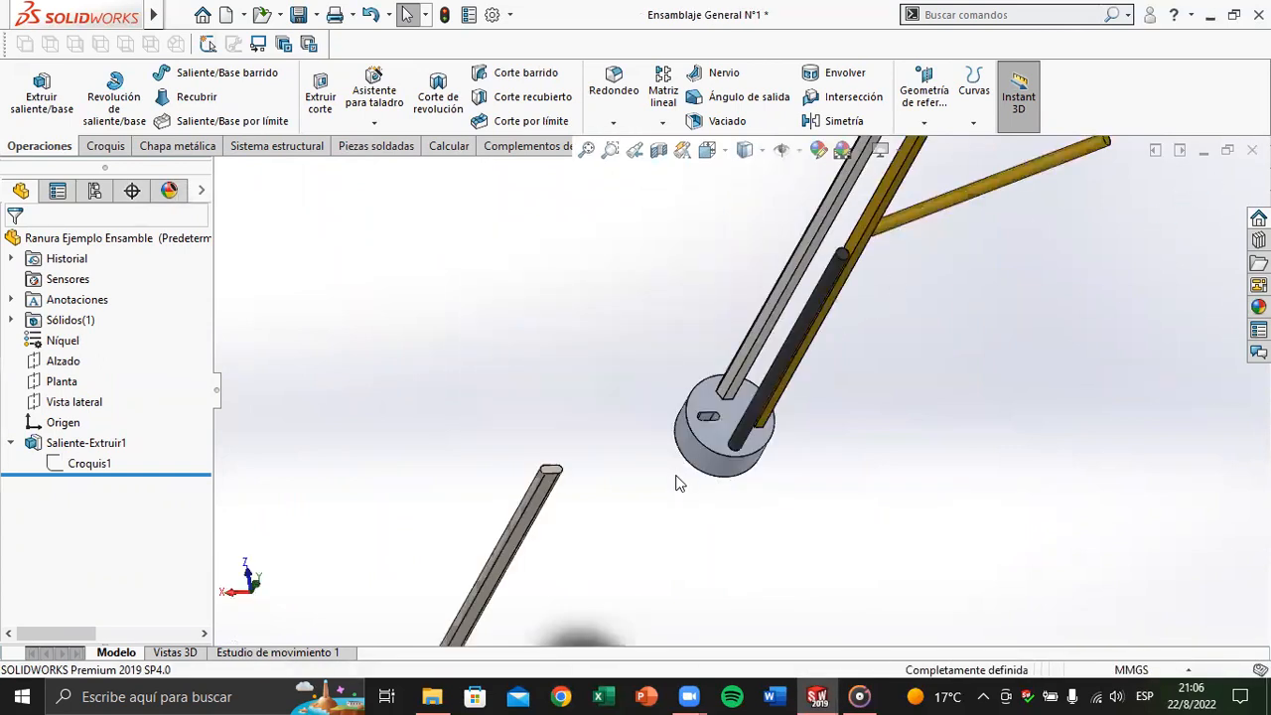
Step: Return to the general assembly and move the slot-shaped bar closer to the disc
scroll(678, 482, up, 2)
scroll(681, 434, down, 3)
scroll(563, 491, down, 2)
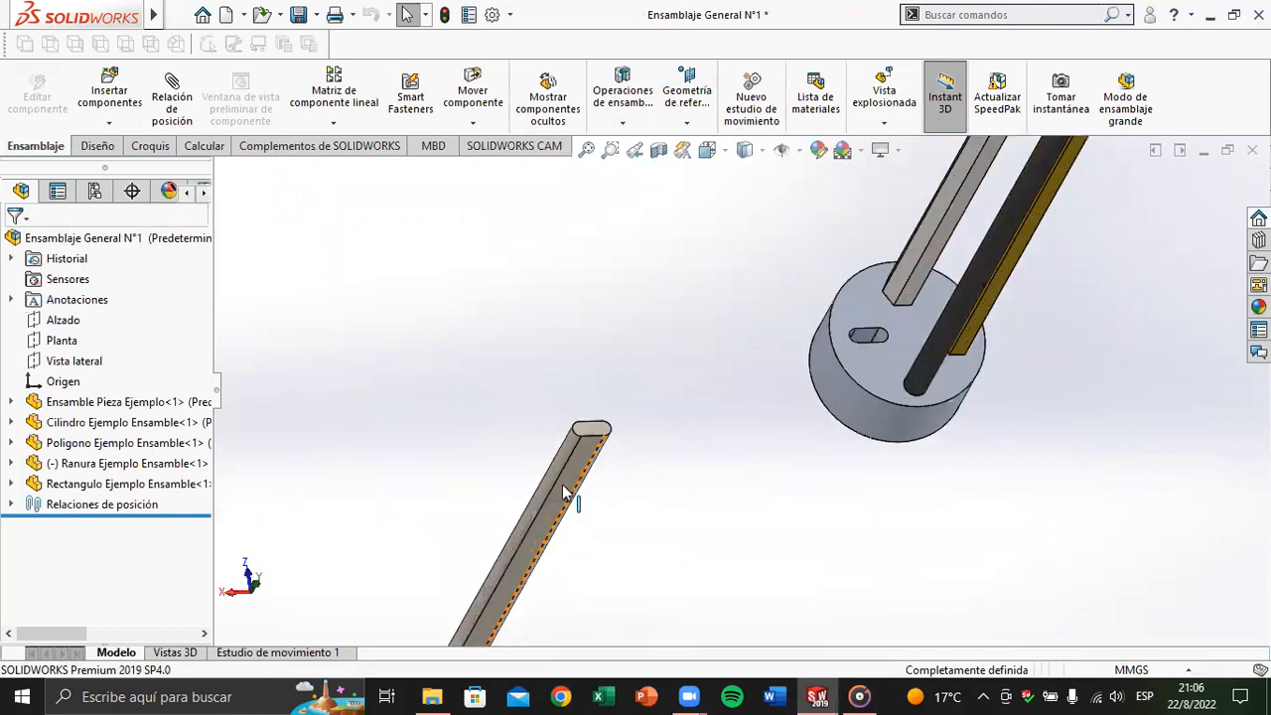
drag(572, 487, 721, 321)
click(763, 440)
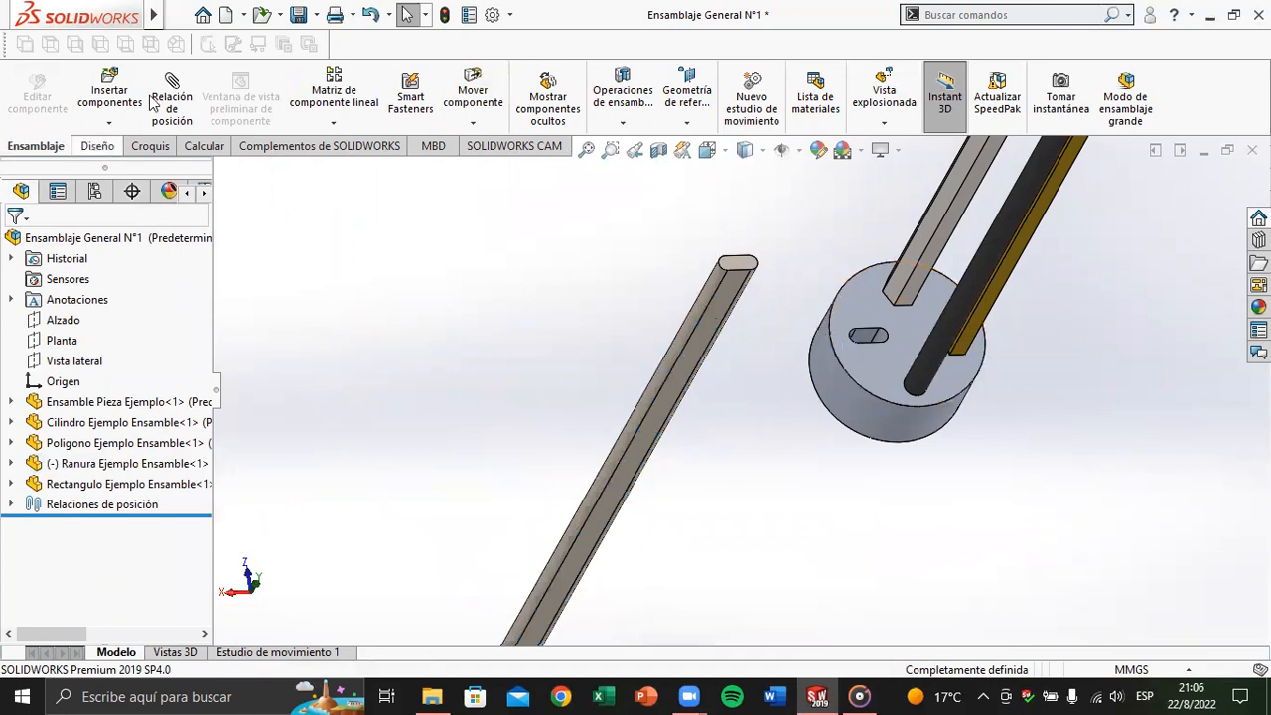
Step: Mate the slot-shaped bar's rounded side face concentric with the rounded end of the disc's slot
click(173, 103)
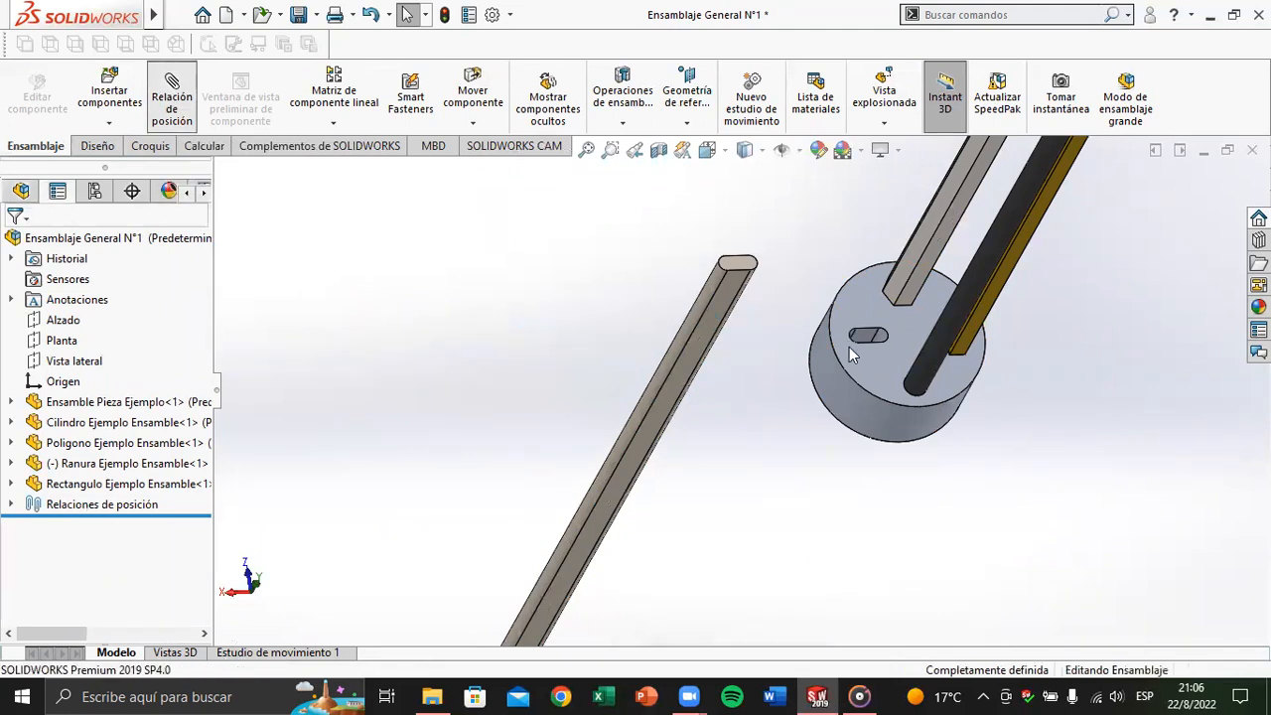
scroll(849, 346, down, 2)
middle_drag(713, 263, 694, 253)
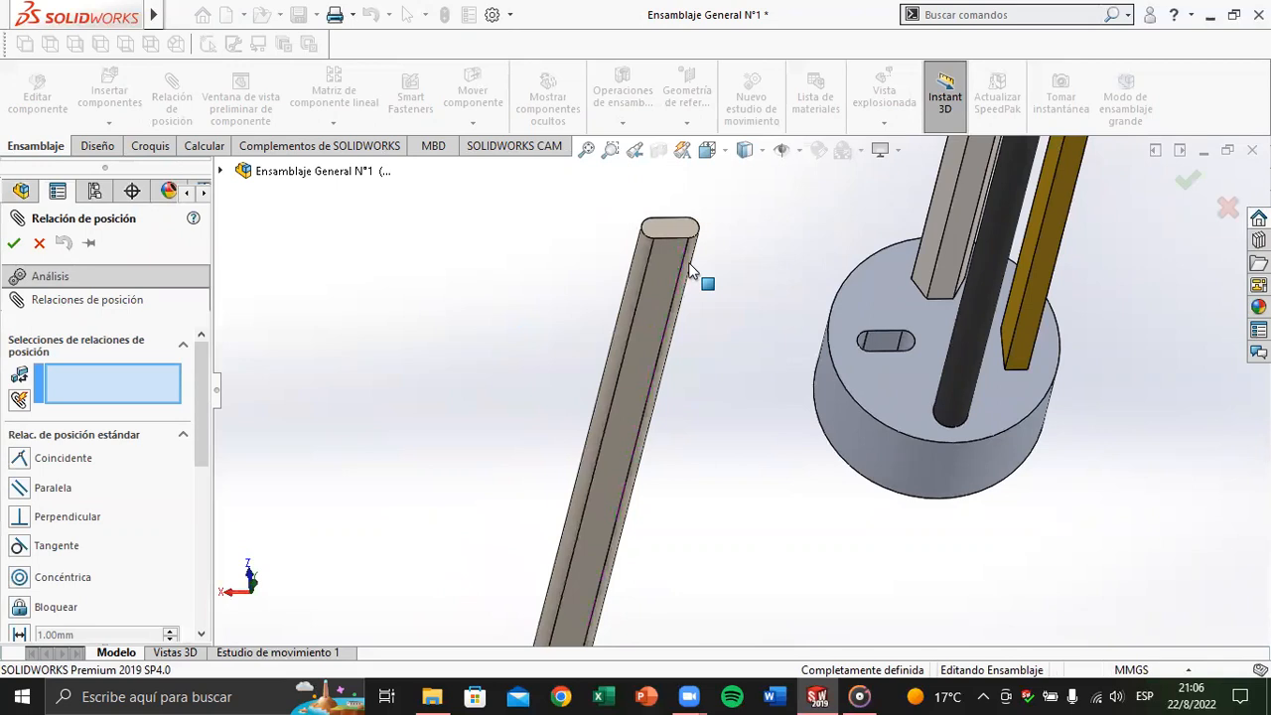
click(693, 274)
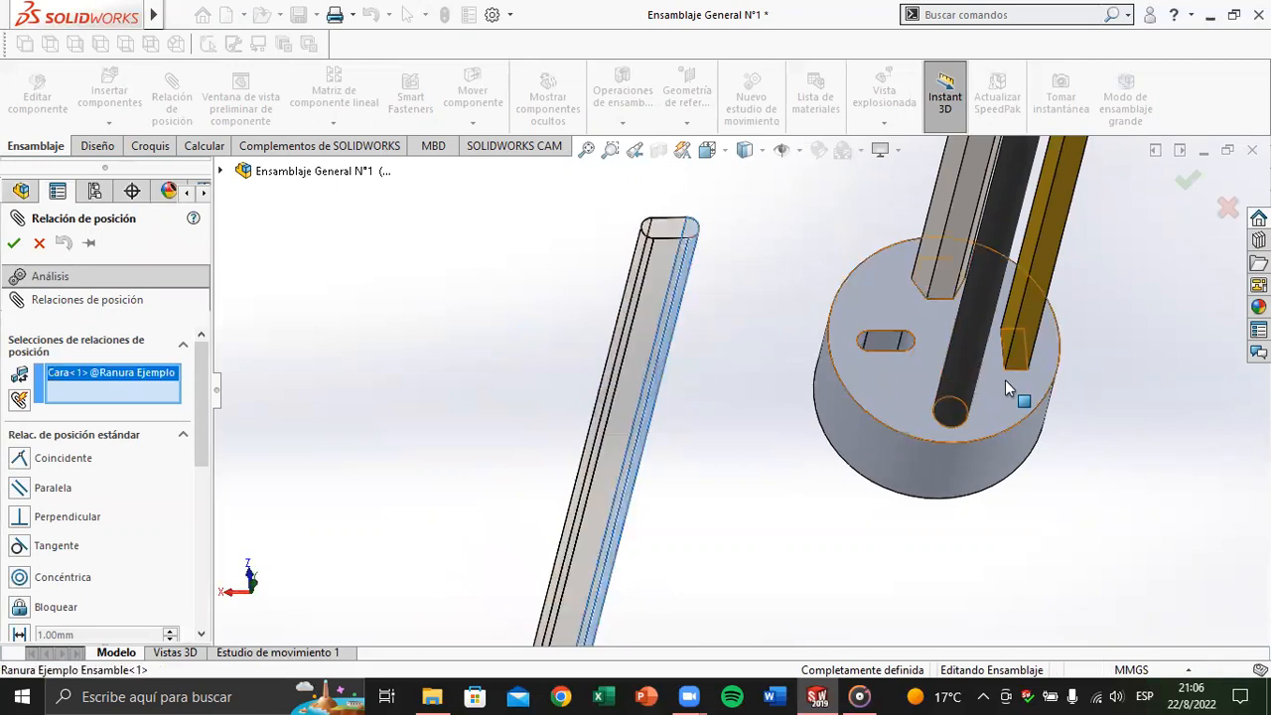
scroll(1005, 381, down, 2)
middle_drag(869, 339, 892, 345)
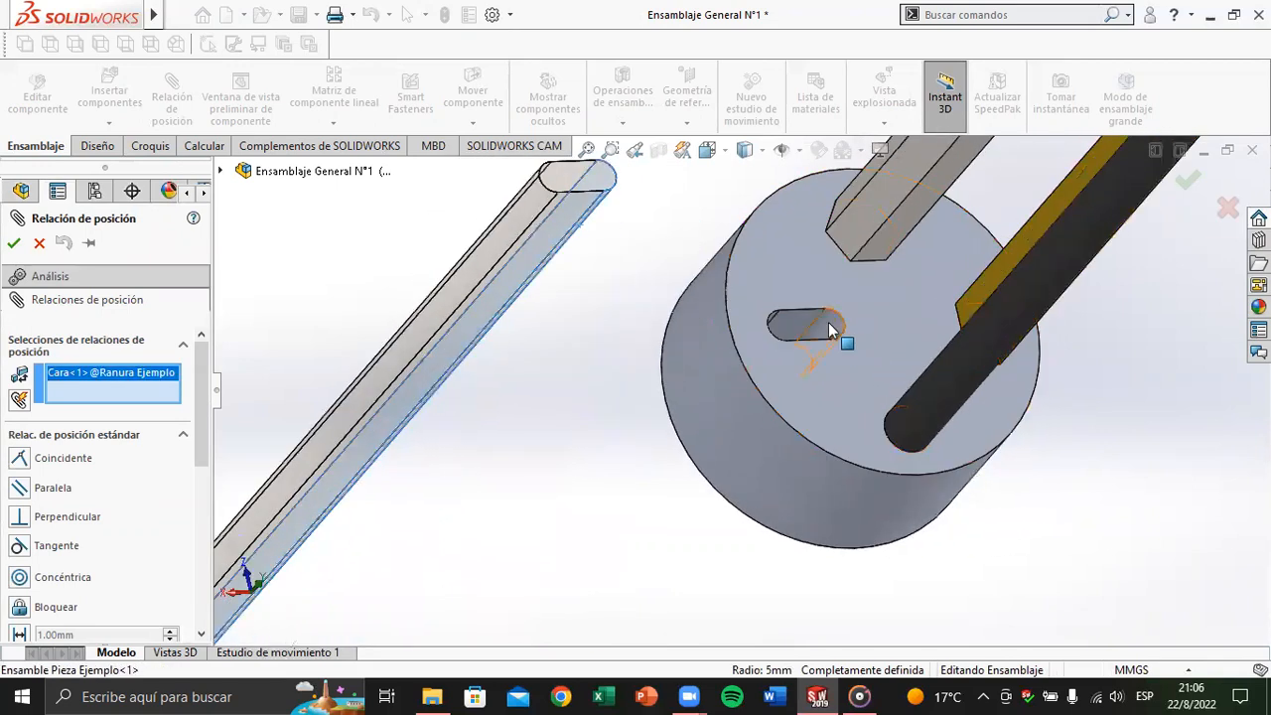
click(830, 328)
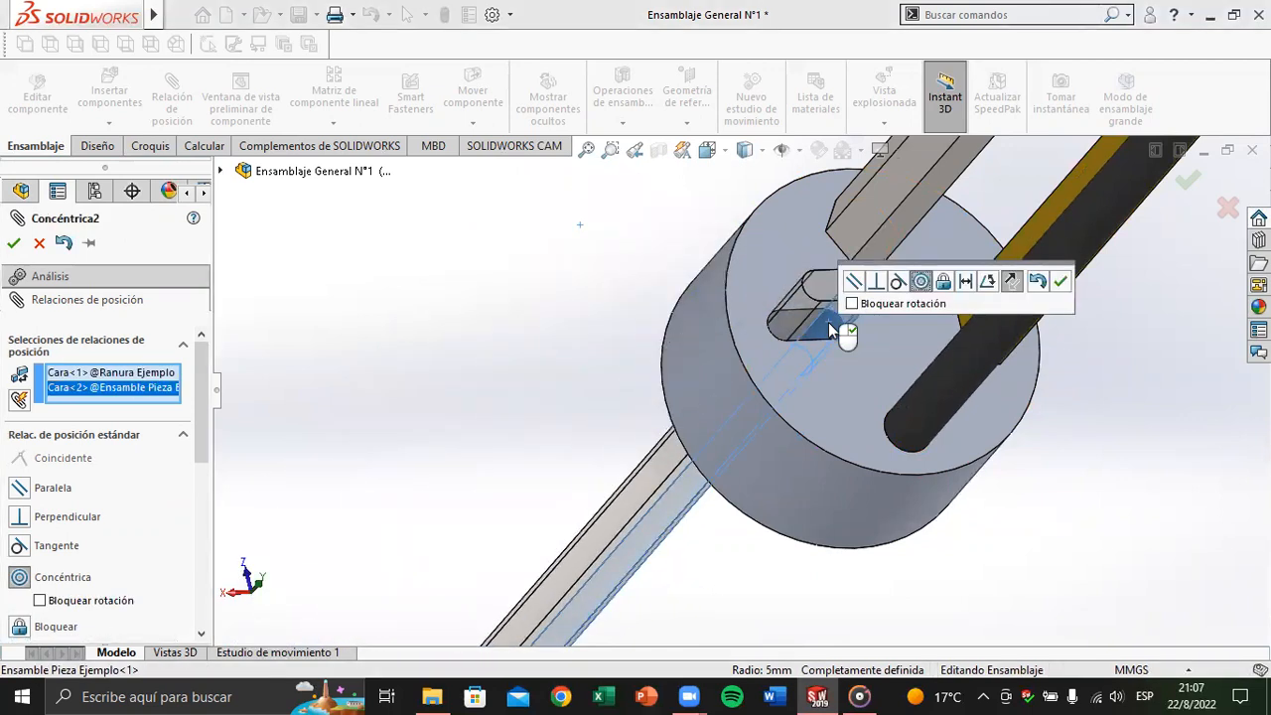
right_click(828, 322)
right_click(752, 431)
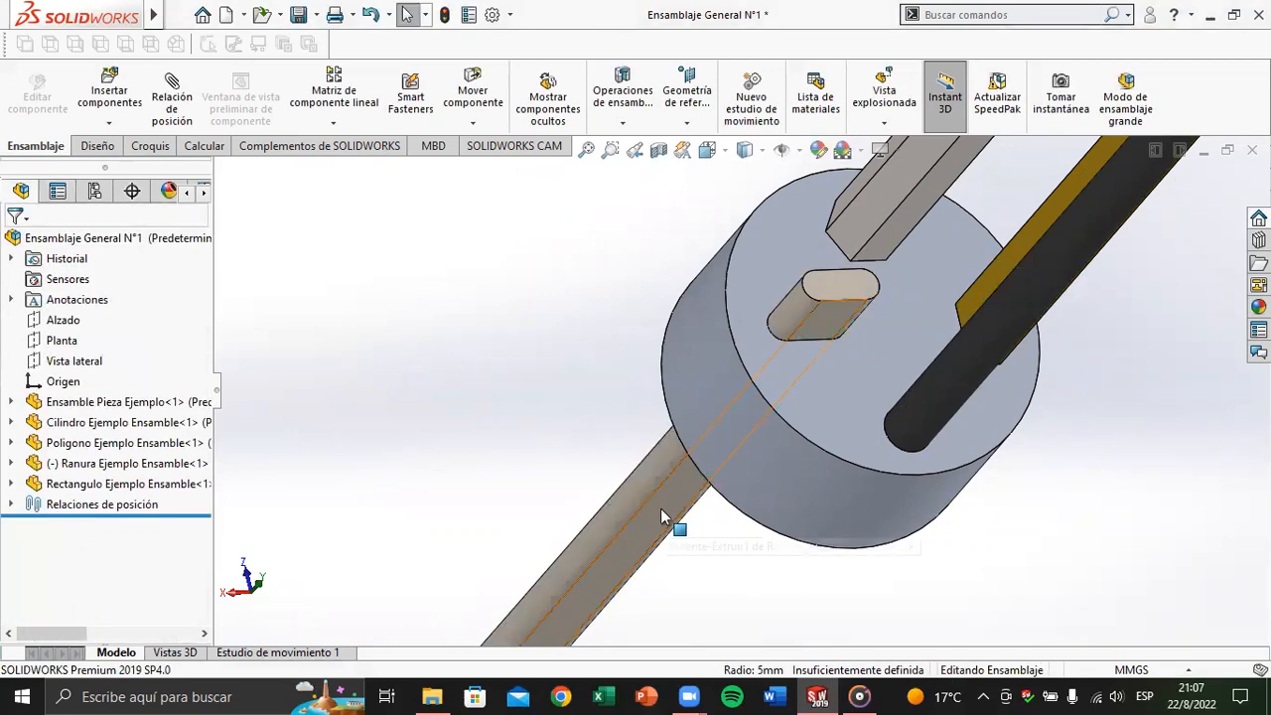
Step: Rotate and slide the slot-shaped bar to check which movements the concentric mate still allows
click(662, 511)
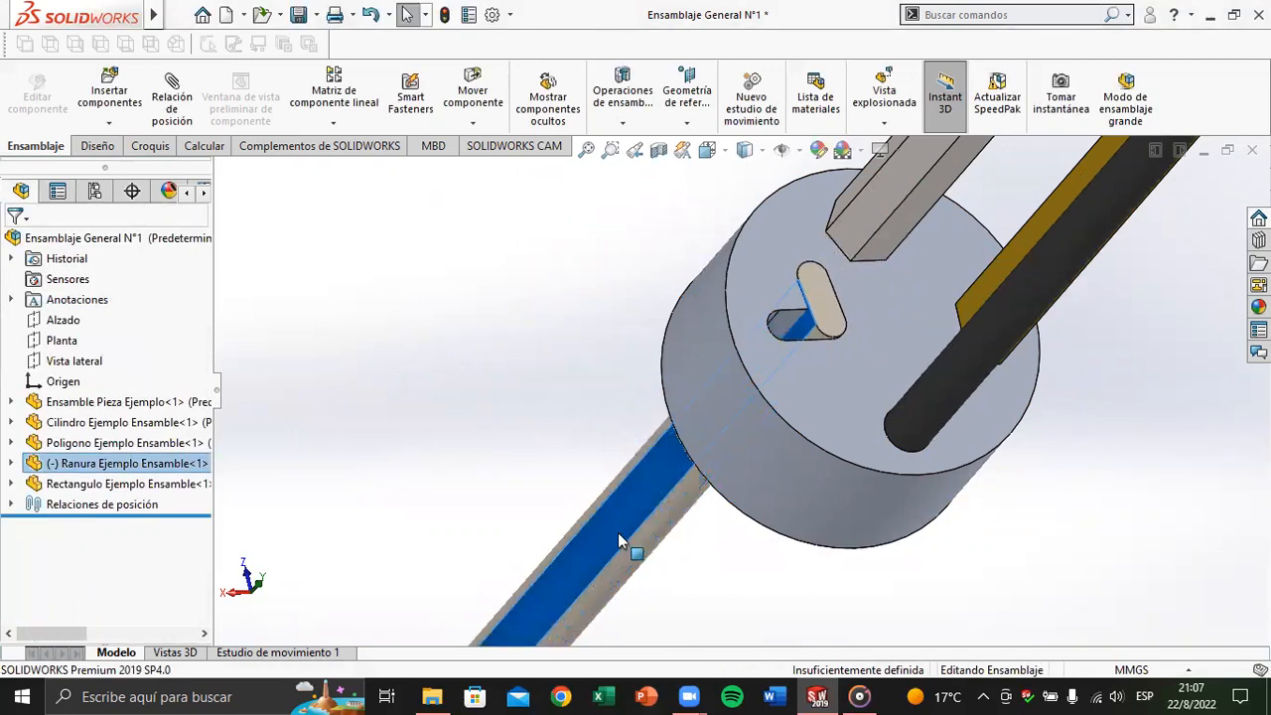
drag(617, 533, 673, 621)
drag(731, 526, 667, 627)
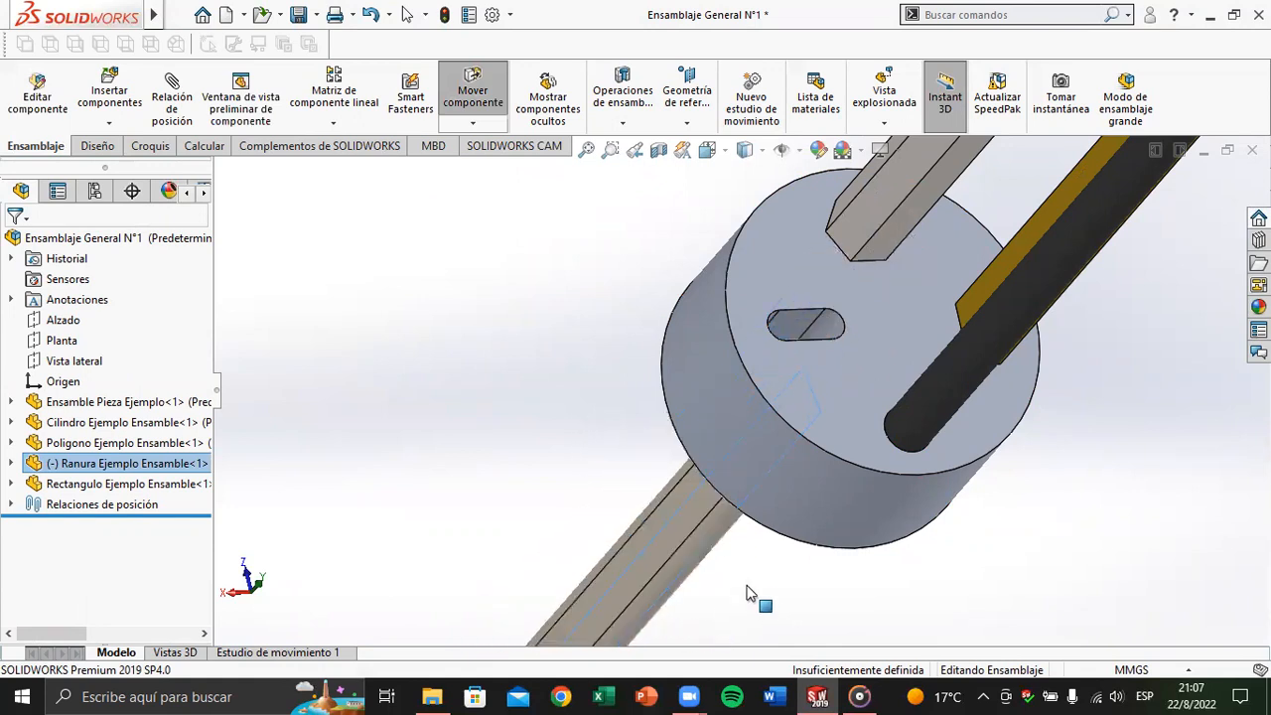
drag(750, 594, 779, 528)
drag(669, 507, 724, 521)
key(Escape)
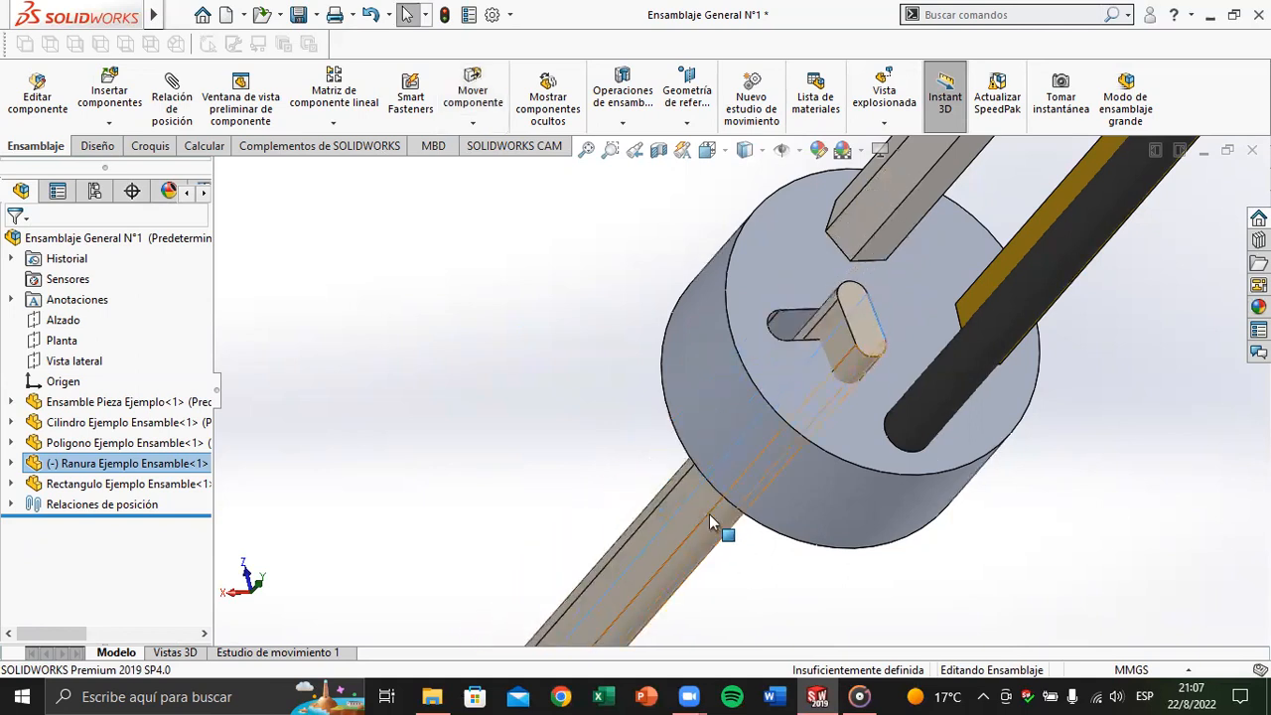
Step: Mate the slot-shaped bar's flat side face coincident with the flat wall of the disc's slot
click(549, 364)
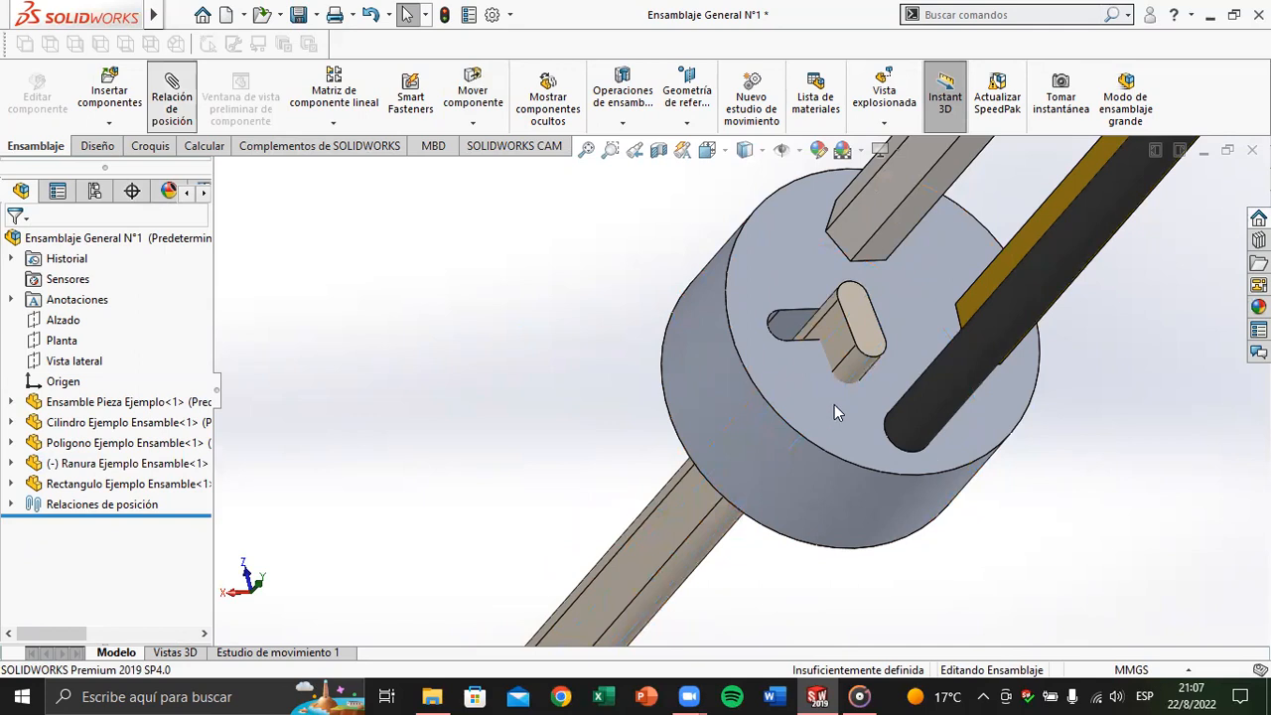
scroll(864, 369, down, 1)
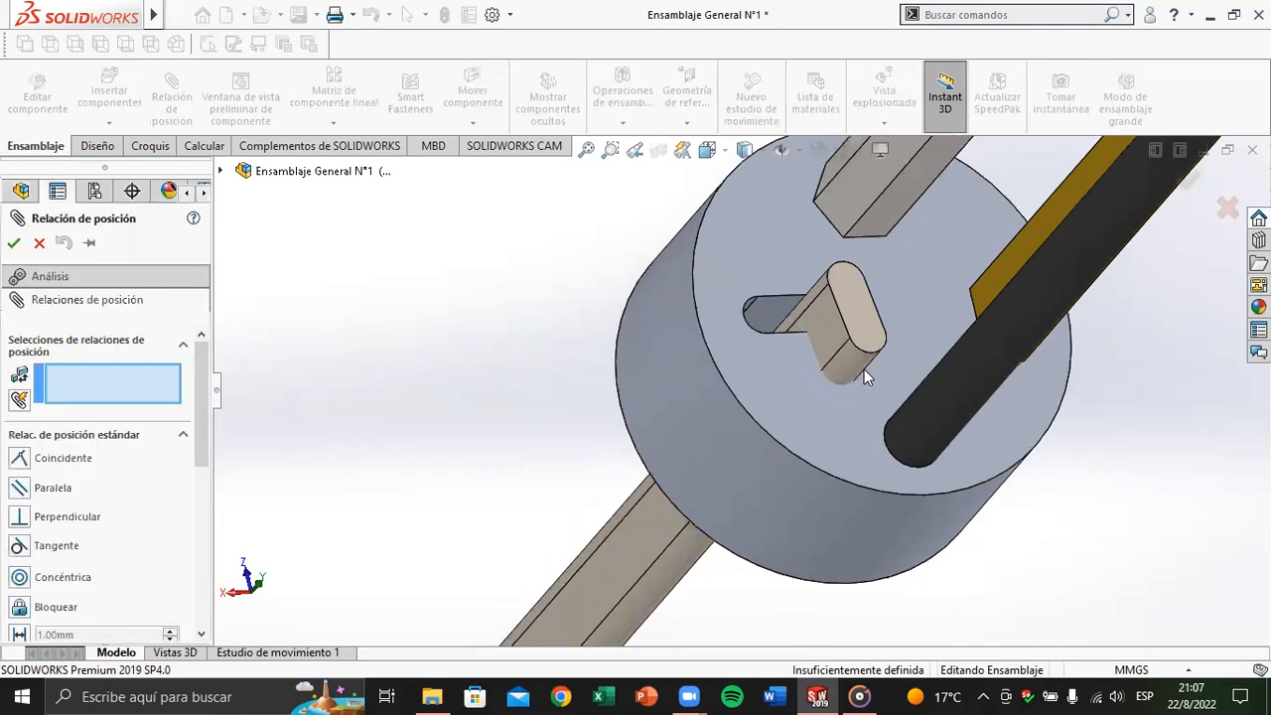
click(832, 321)
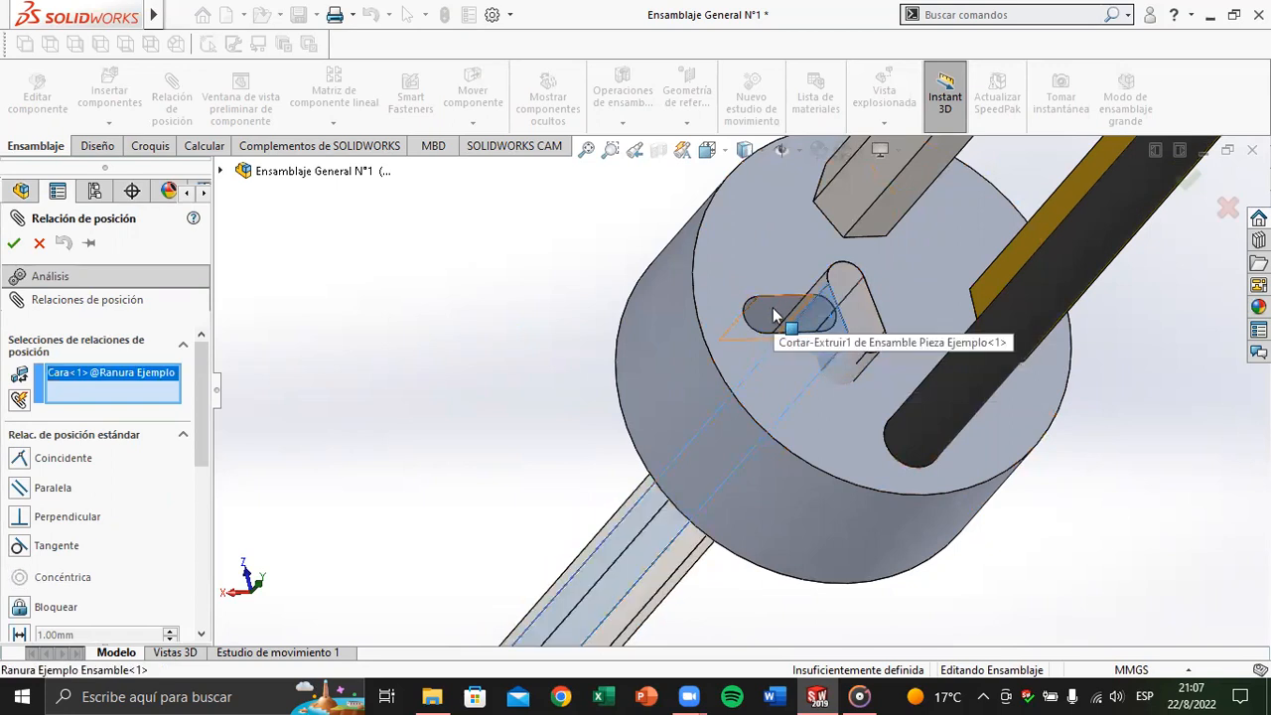
click(775, 314)
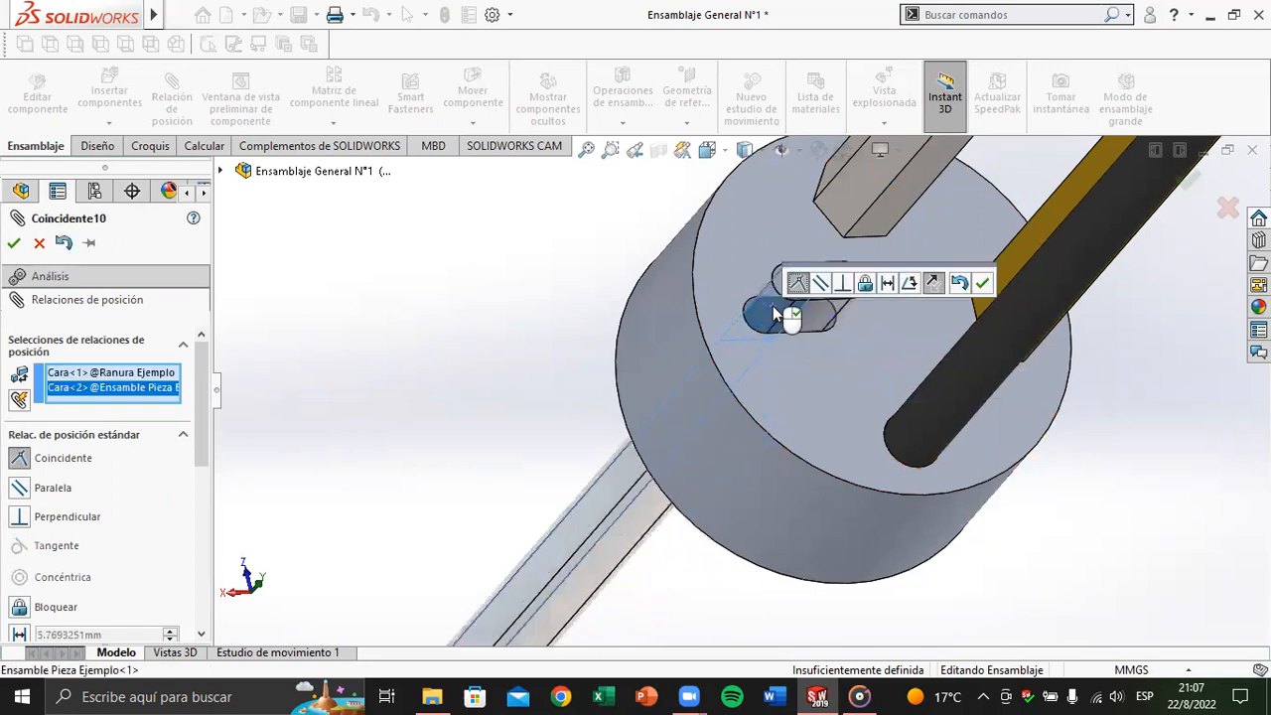
right_click(774, 312)
right_click(644, 477)
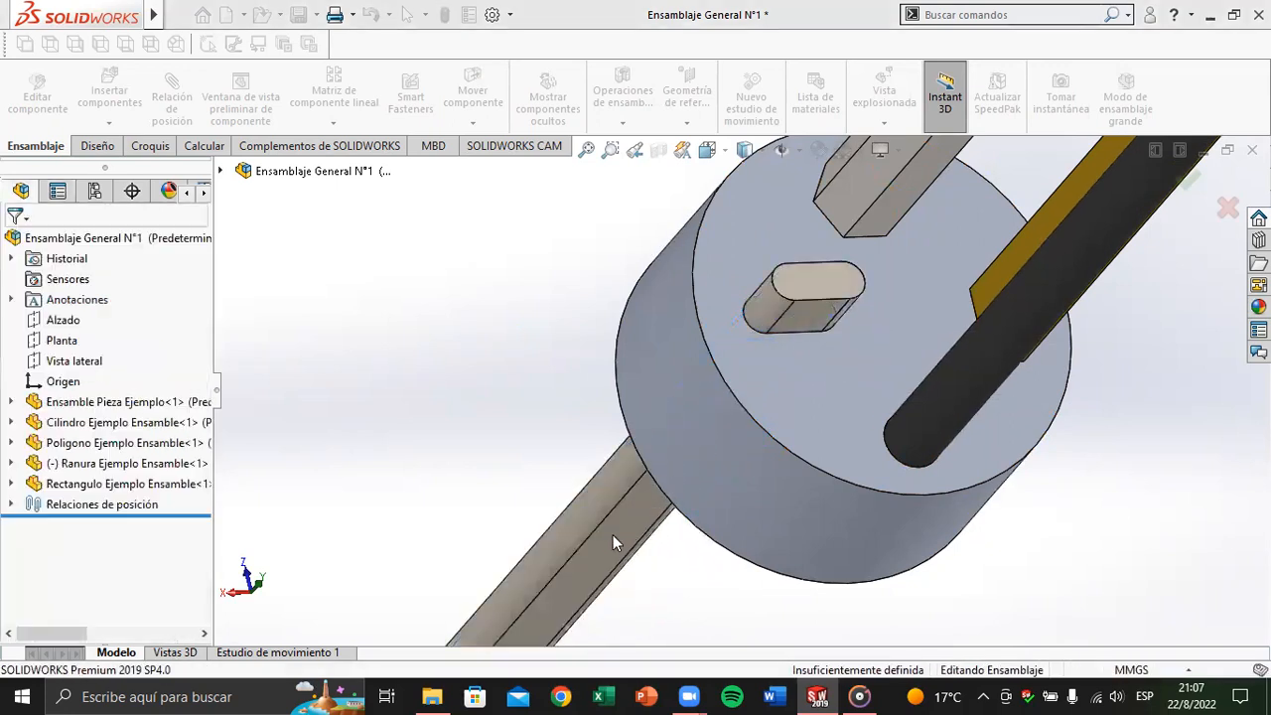
Step: Slide the slot-shaped bar along the slot and out above the disc so its lower end face is exposed
drag(602, 549, 836, 286)
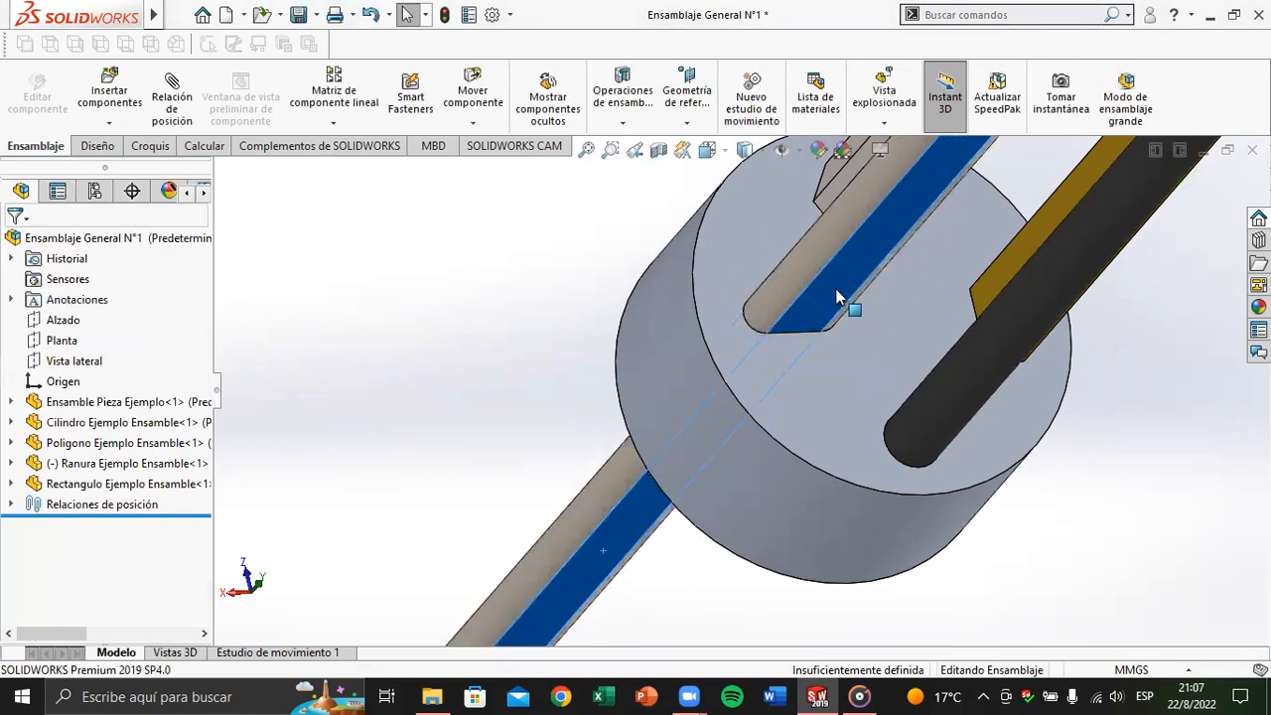
scroll(828, 305, up, 3)
scroll(828, 305, up, 2)
drag(799, 350, 910, 202)
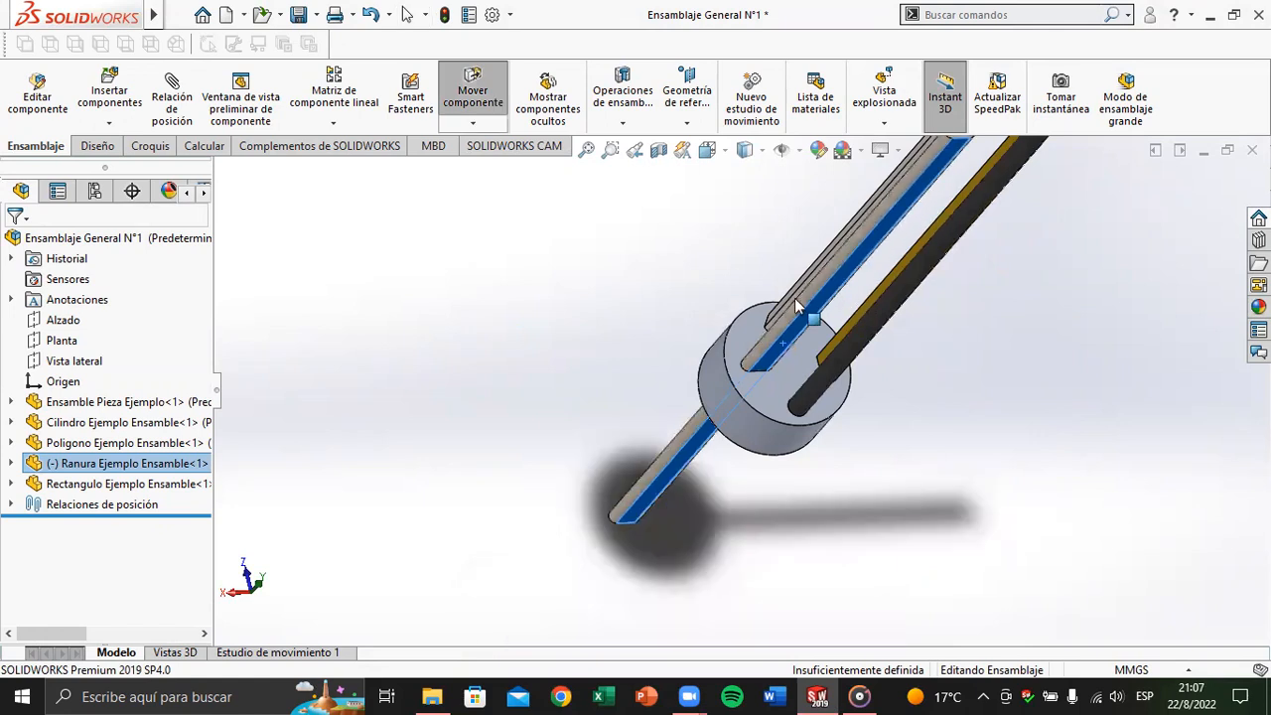
scroll(793, 341, up, 1)
scroll(793, 351, down, 2)
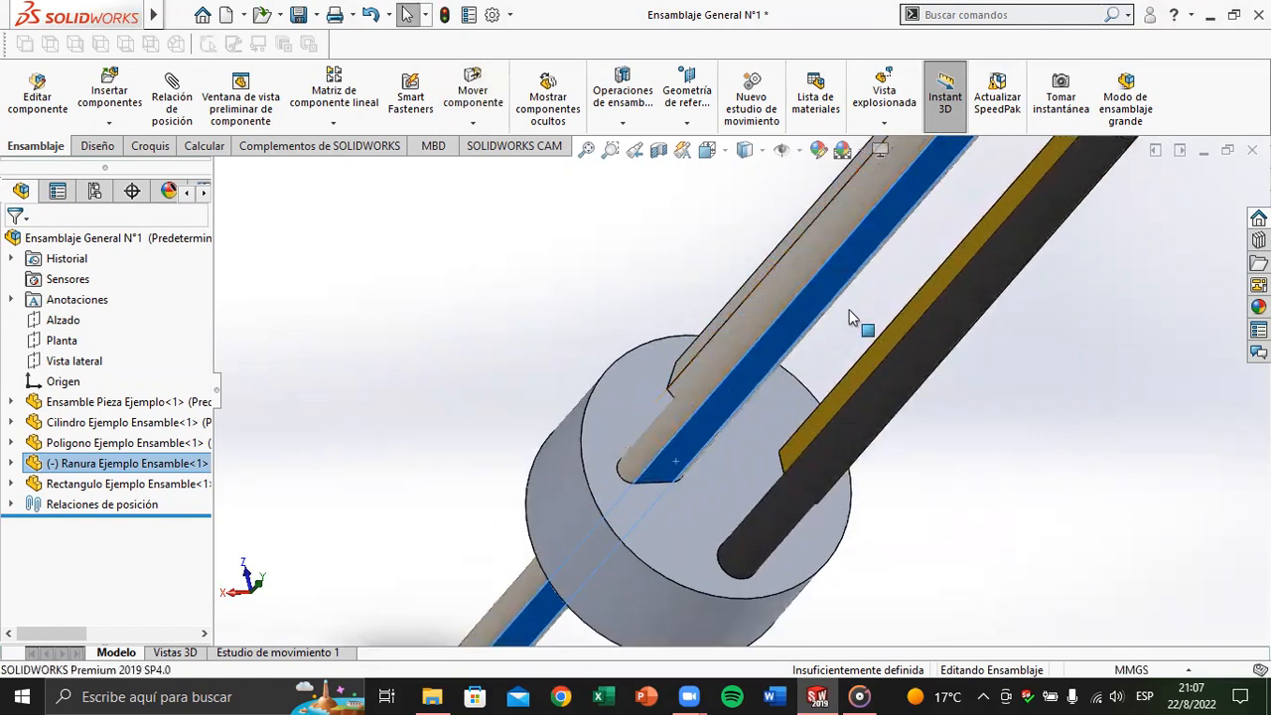
drag(689, 448, 892, 261)
scroll(717, 437, down, 2)
middle_drag(715, 440, 985, 235)
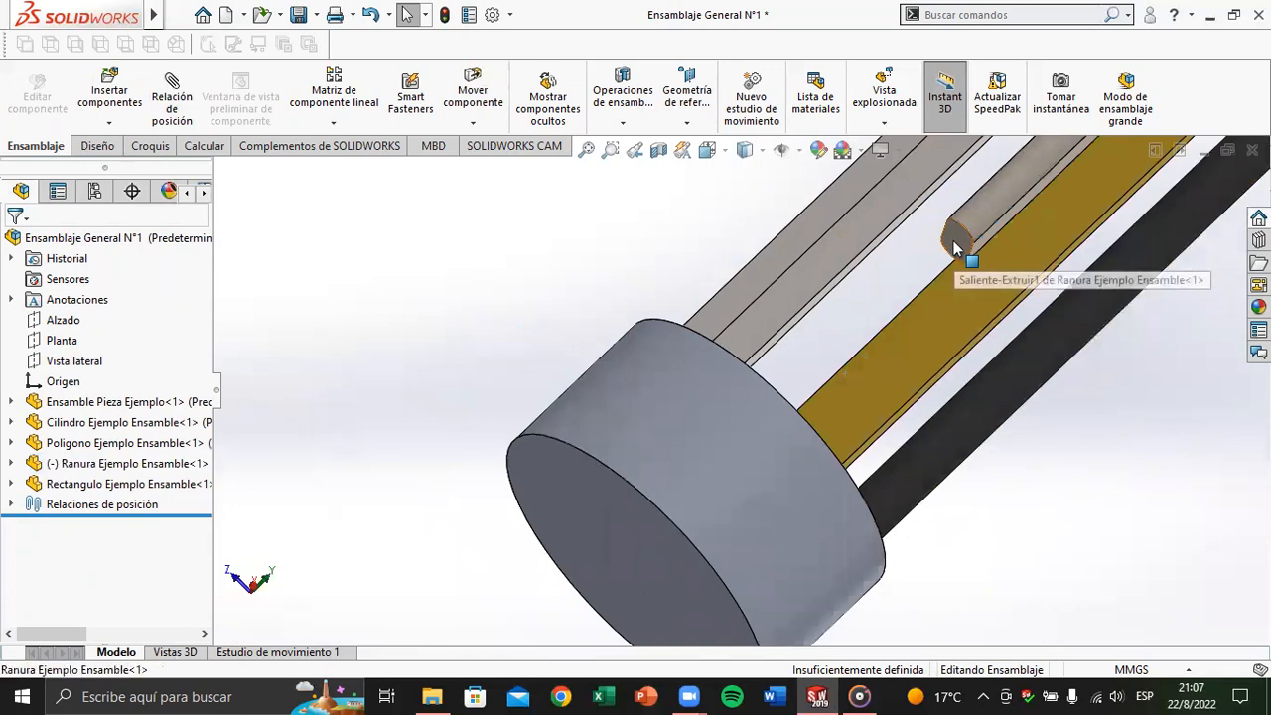
Step: Mate the bar's lower end face coincident with the floor of the disc's slot and save the assembly
click(955, 242)
middle_drag(809, 324, 648, 490)
ctrl+click(648, 489)
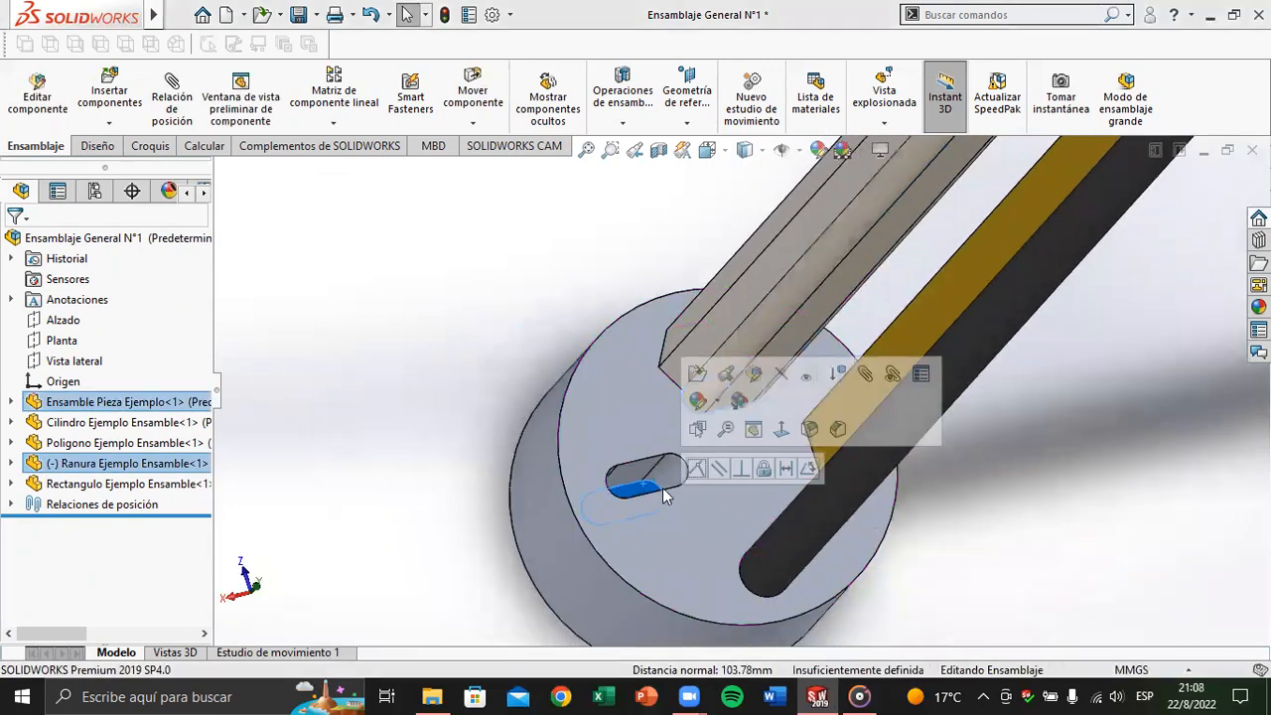
click(696, 470)
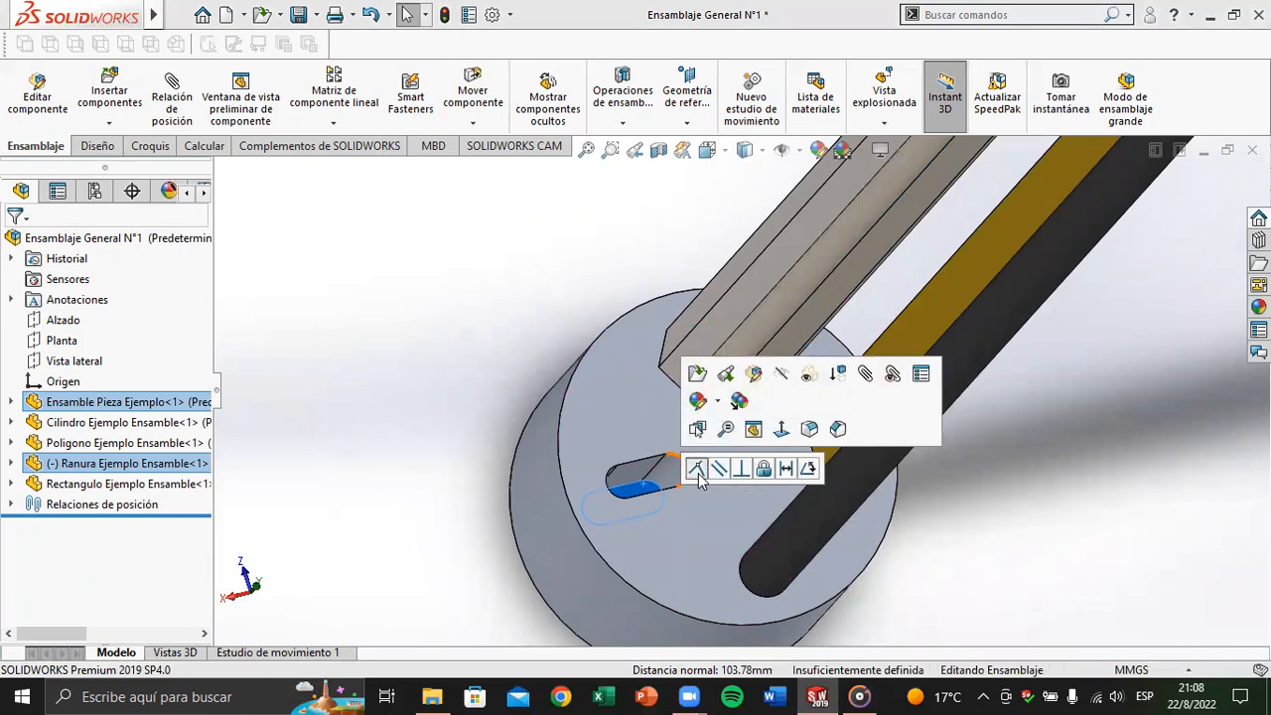
scroll(700, 481, up, 5)
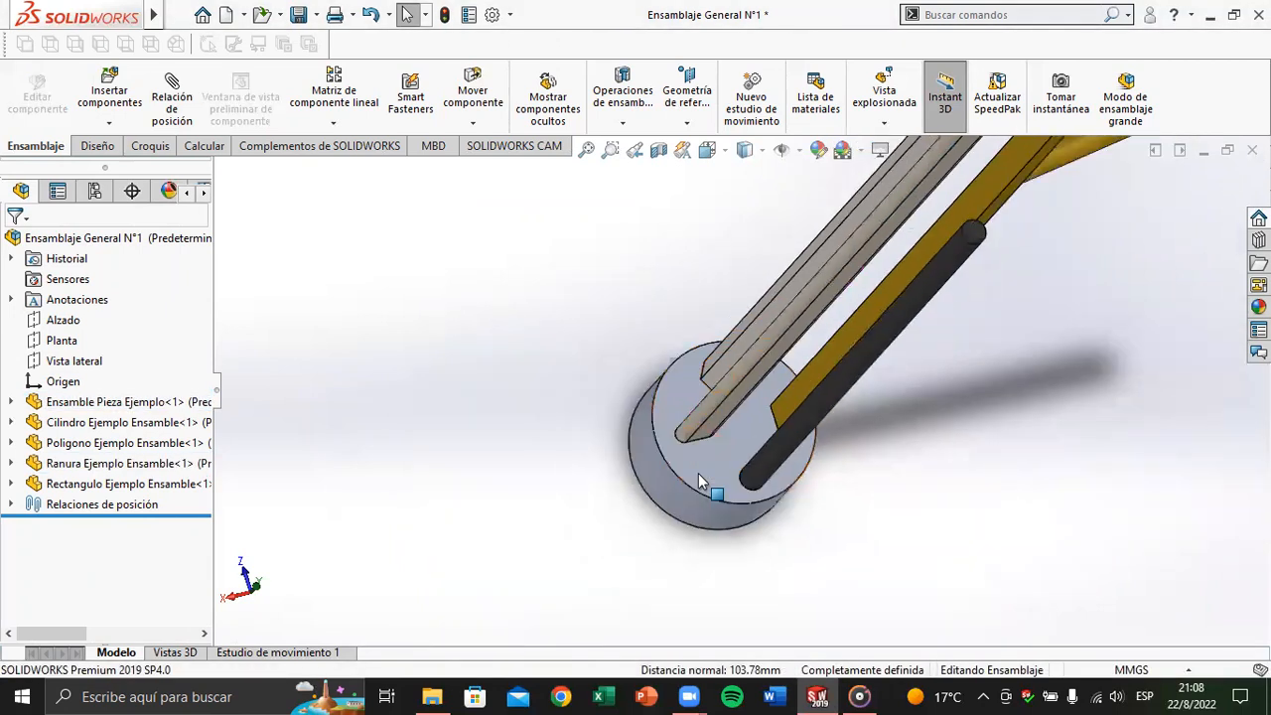
key(ctrl+7)
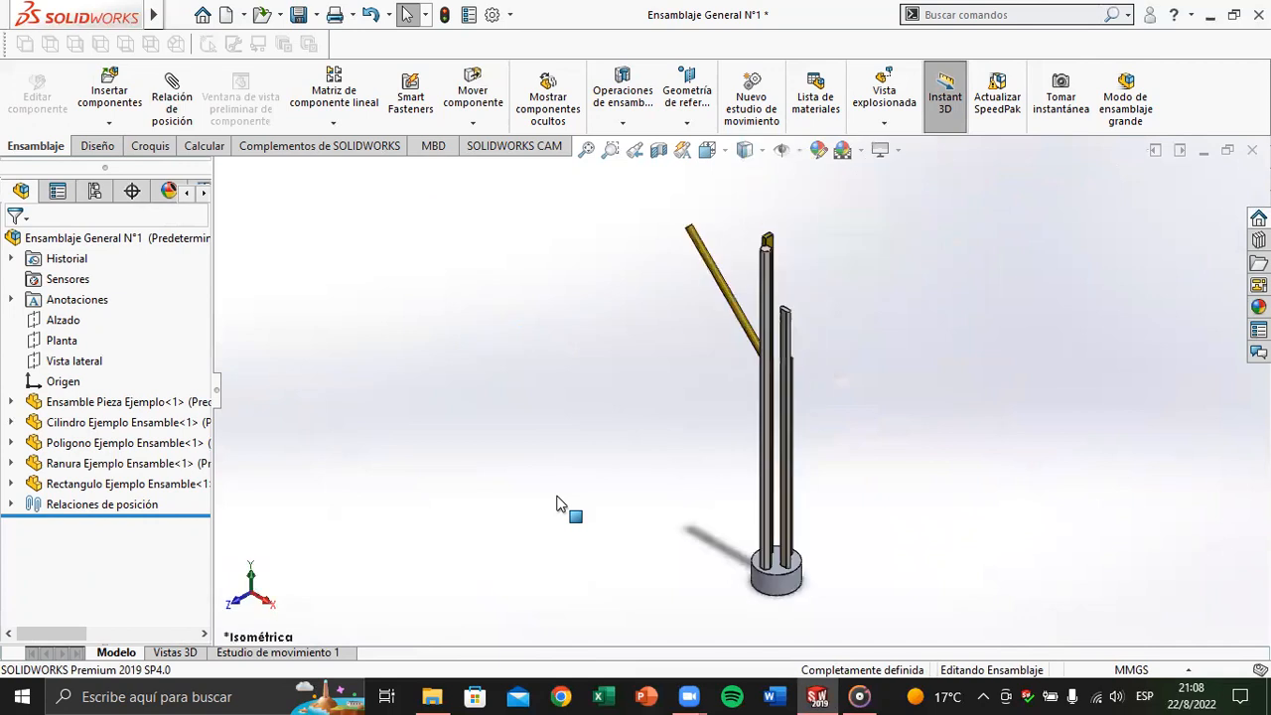
key(ctrl+s)
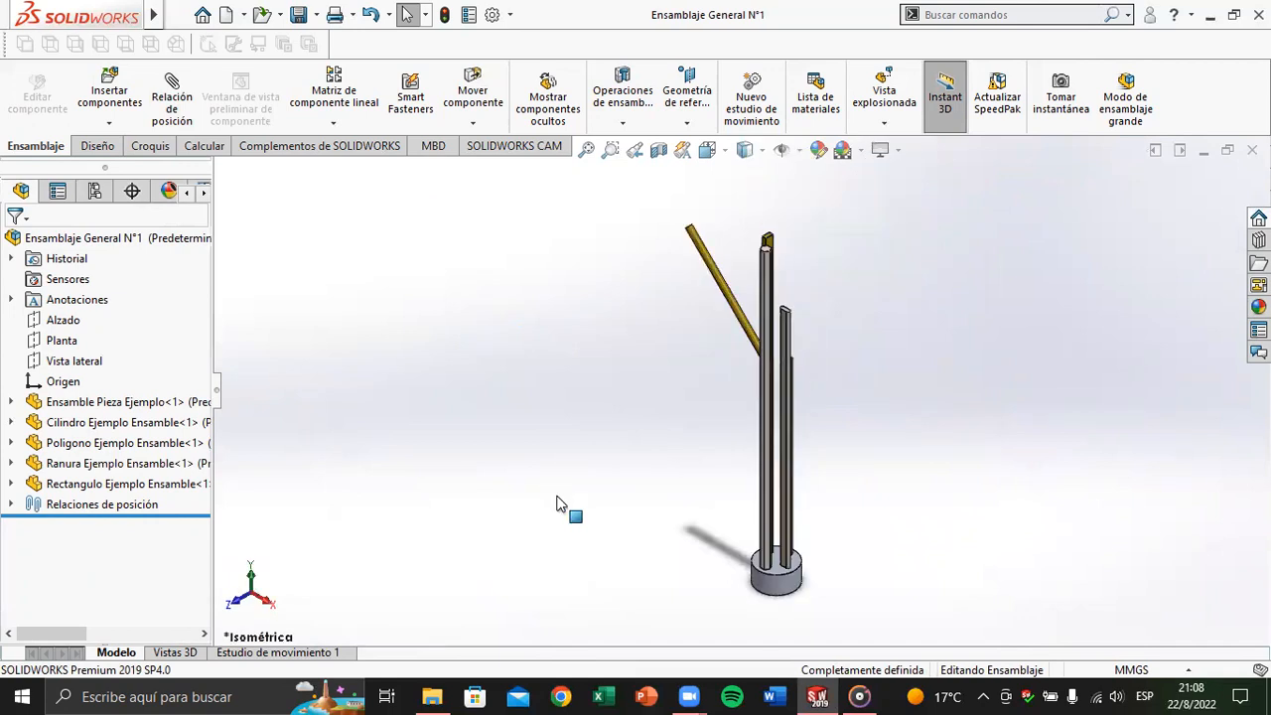
Step: Highlight each component of the general assembly in turn to review whether the parts are fully constrained
click(159, 402)
click(134, 423)
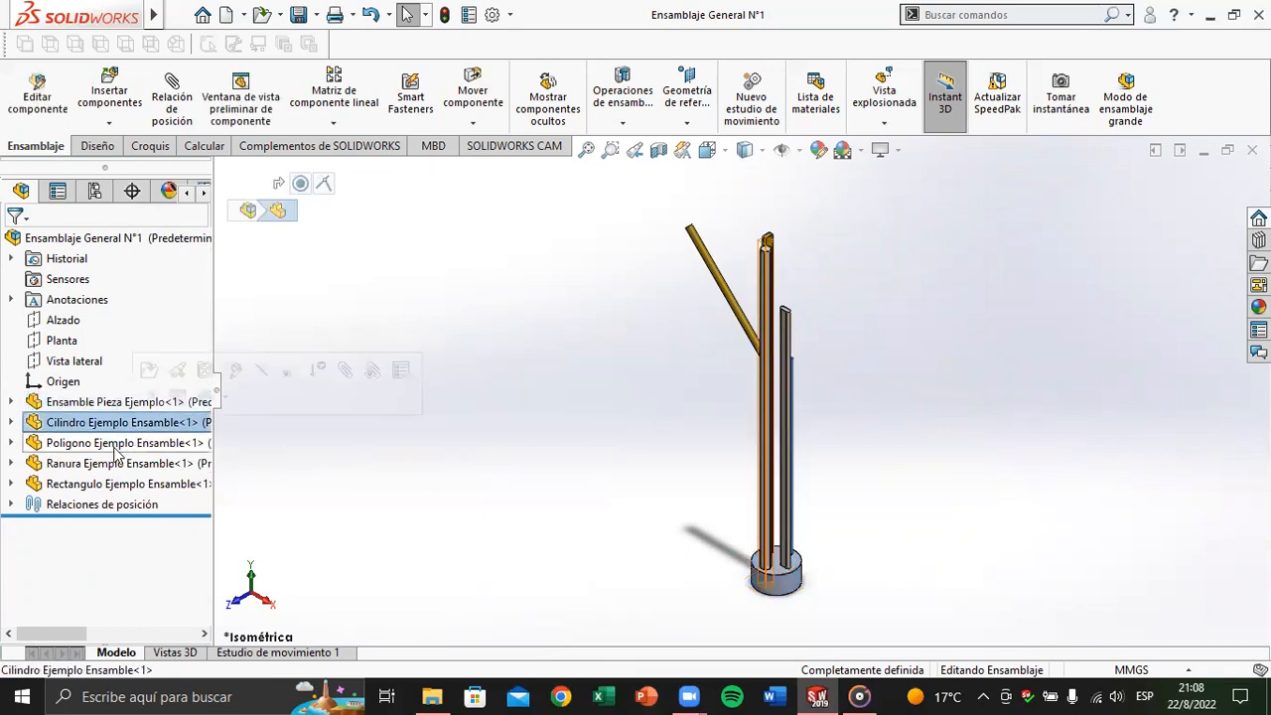
click(124, 443)
click(115, 464)
click(107, 485)
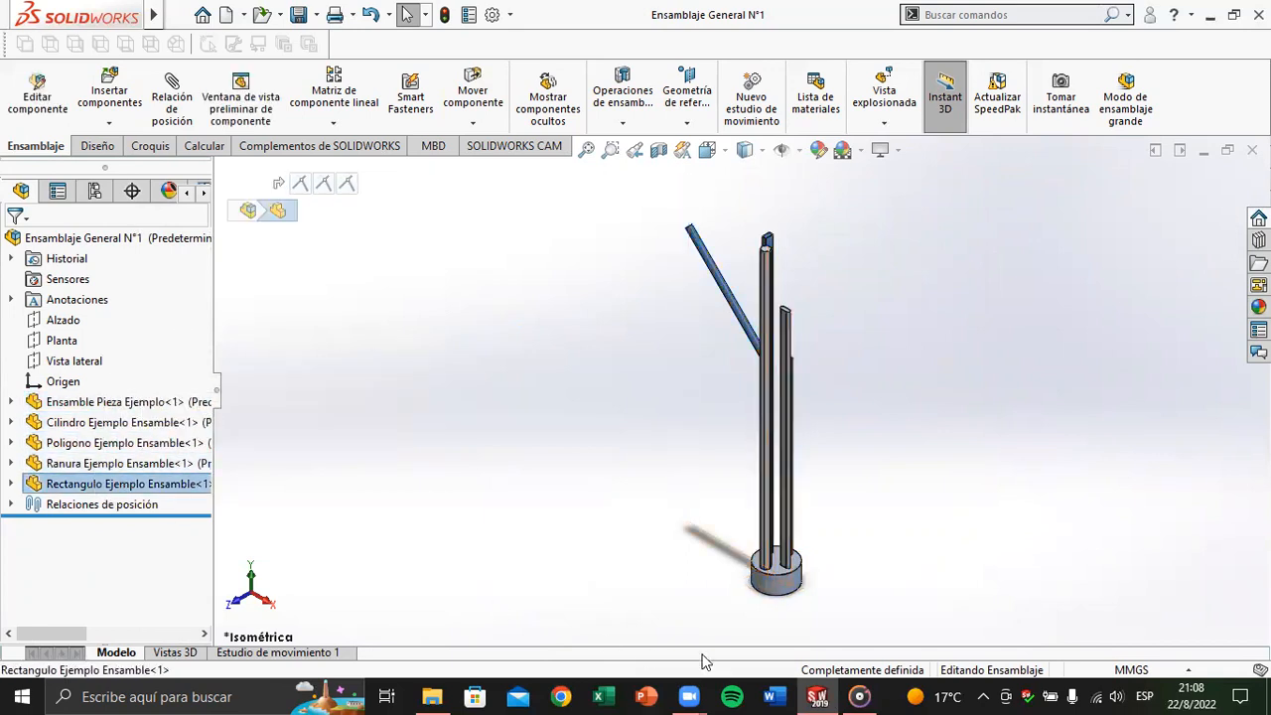
click(653, 509)
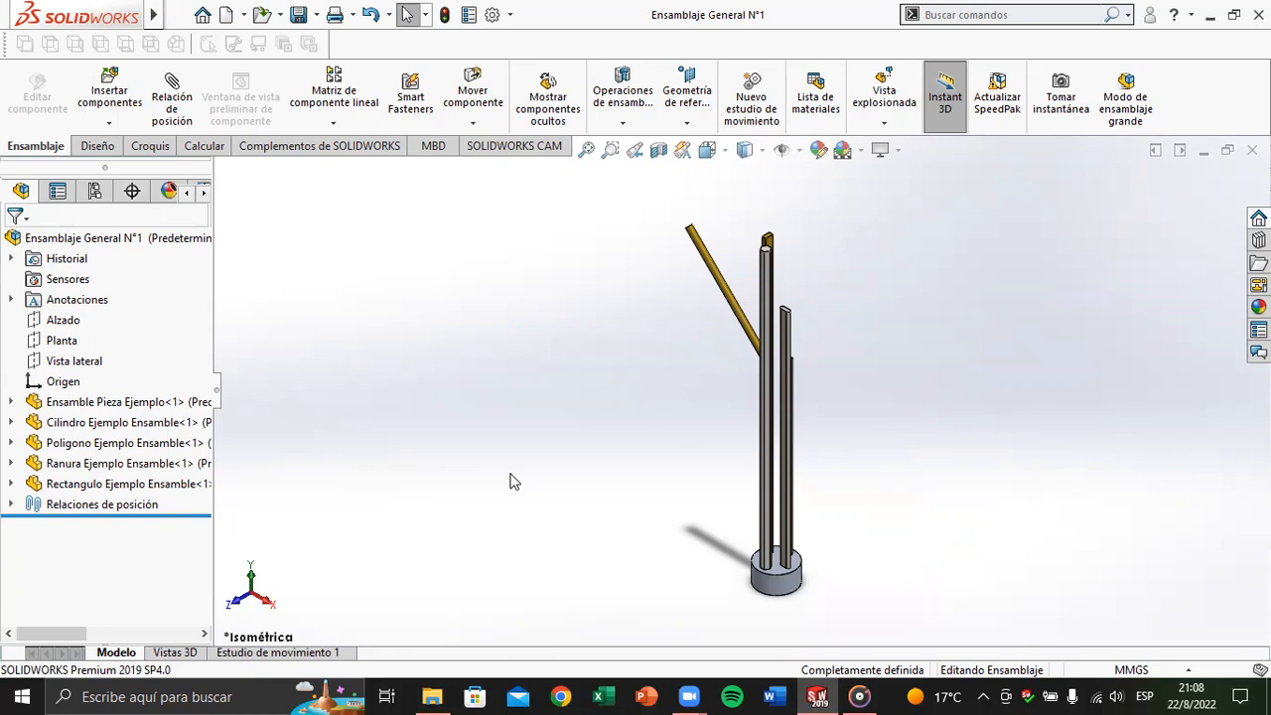
Step: Create a new assembly from Ensamblaje General N°1 and place it as the first component
click(243, 14)
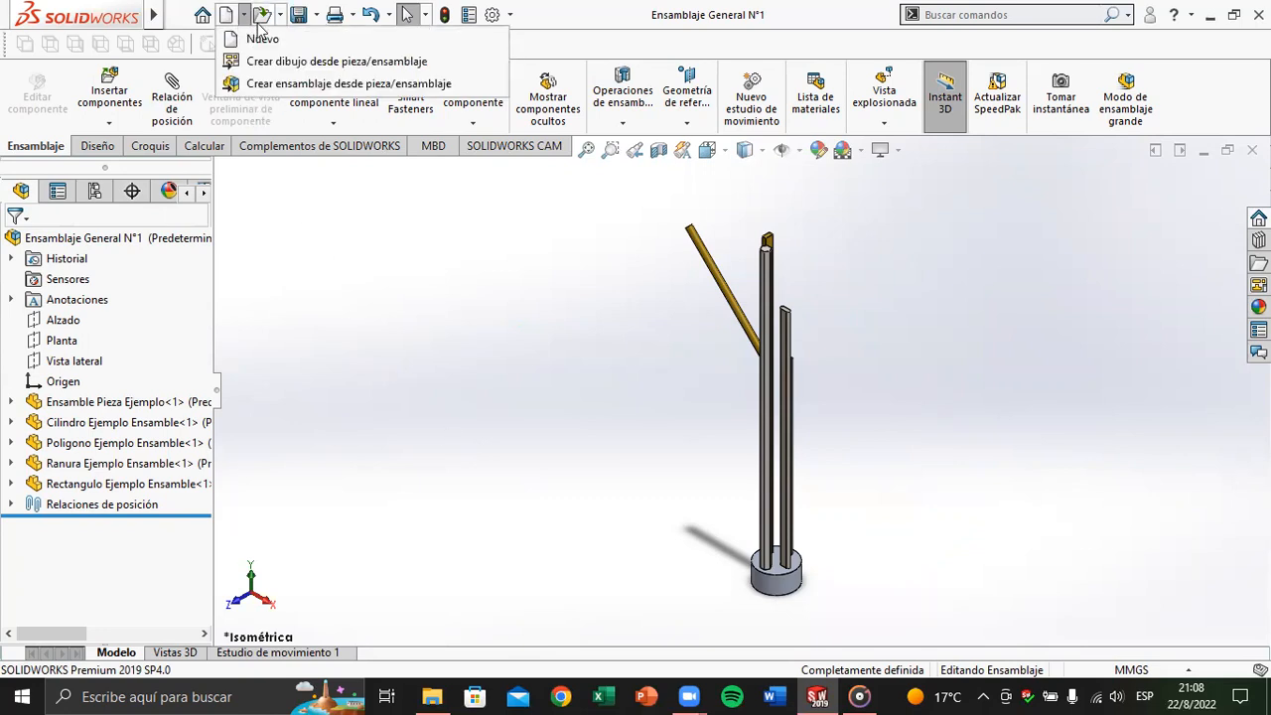
click(256, 85)
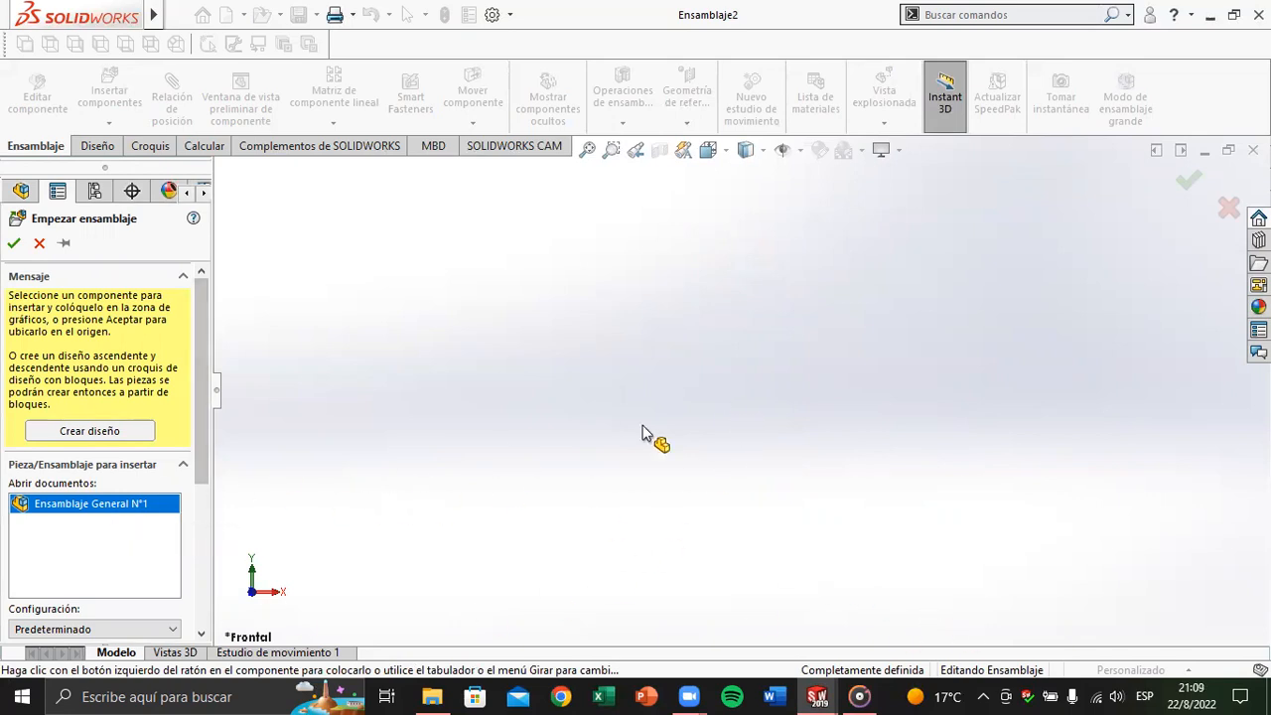
click(865, 510)
middle_drag(780, 493, 840, 562)
scroll(797, 500, down, 4)
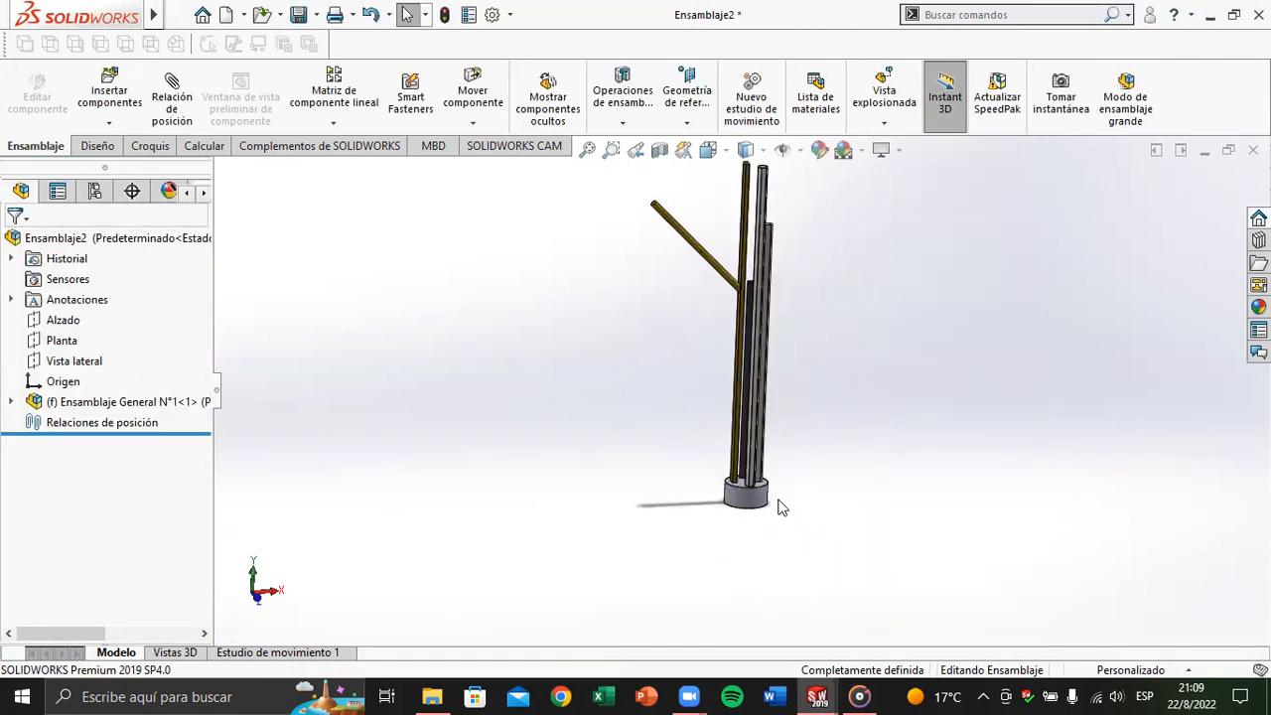
Step: Float the fixed Ensamblaje General N°1 subassembly so that it can be positioned with mates
click(116, 409)
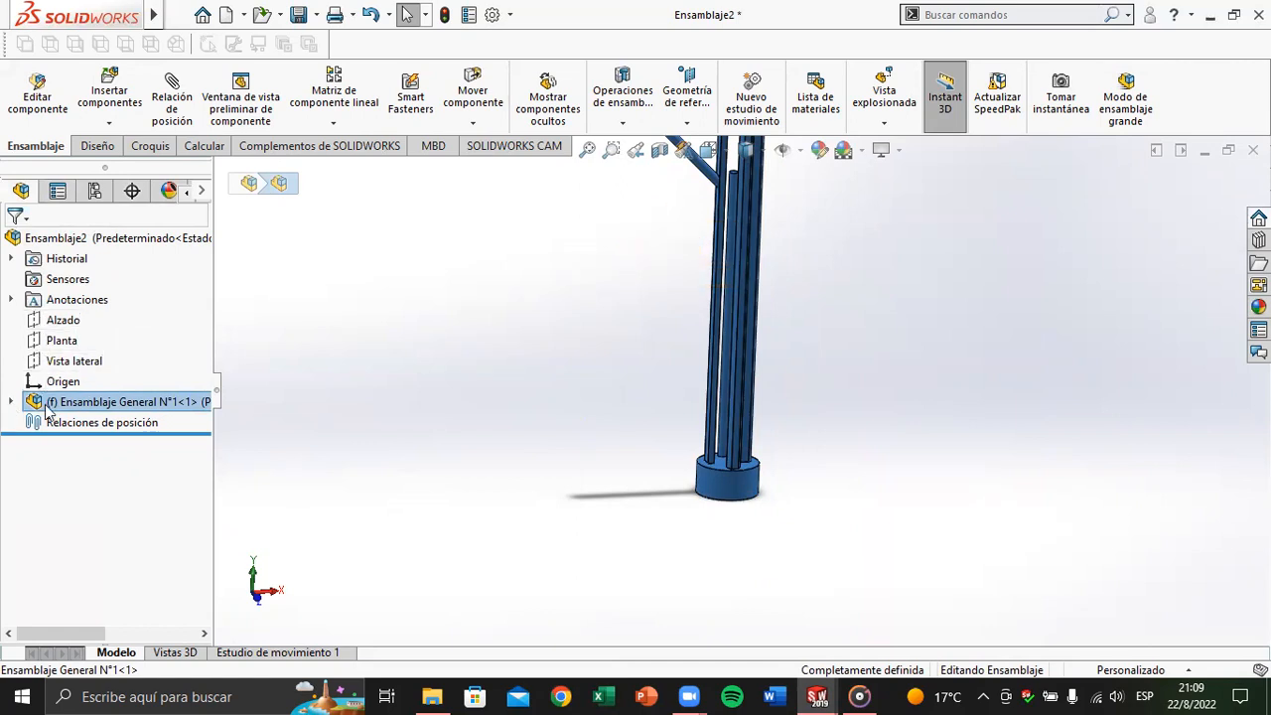
right_click(83, 404)
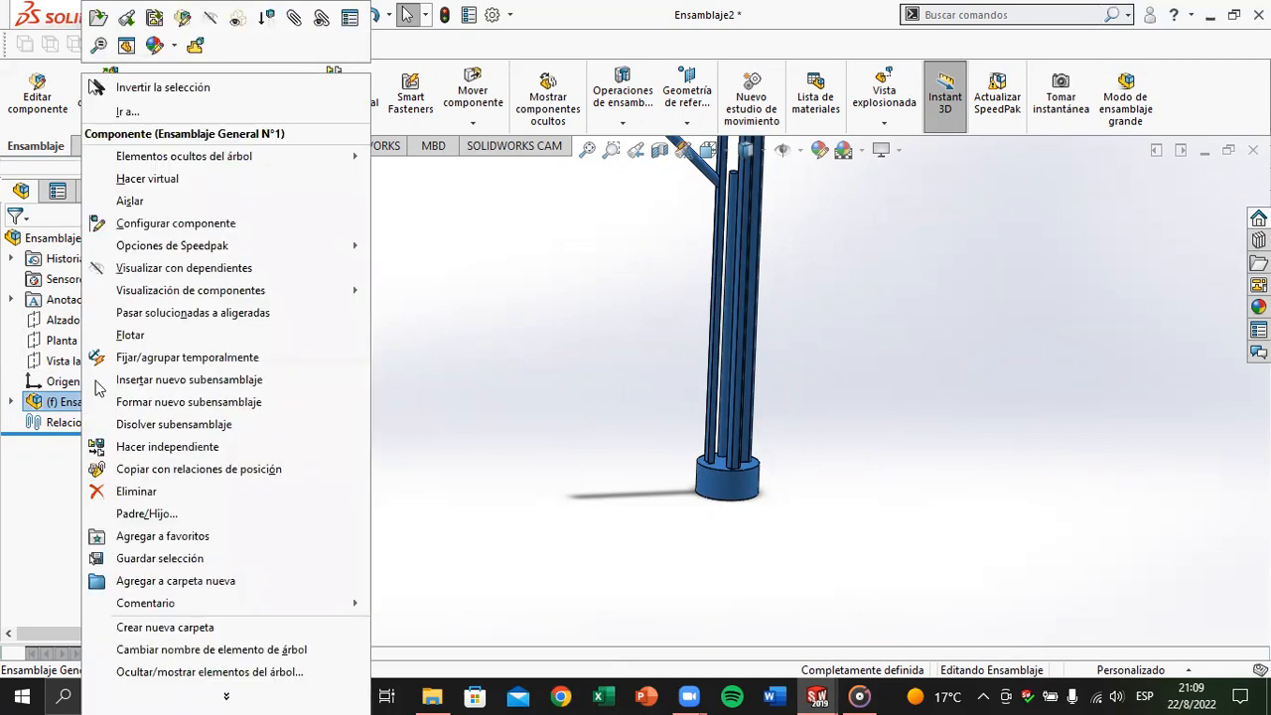
click(135, 340)
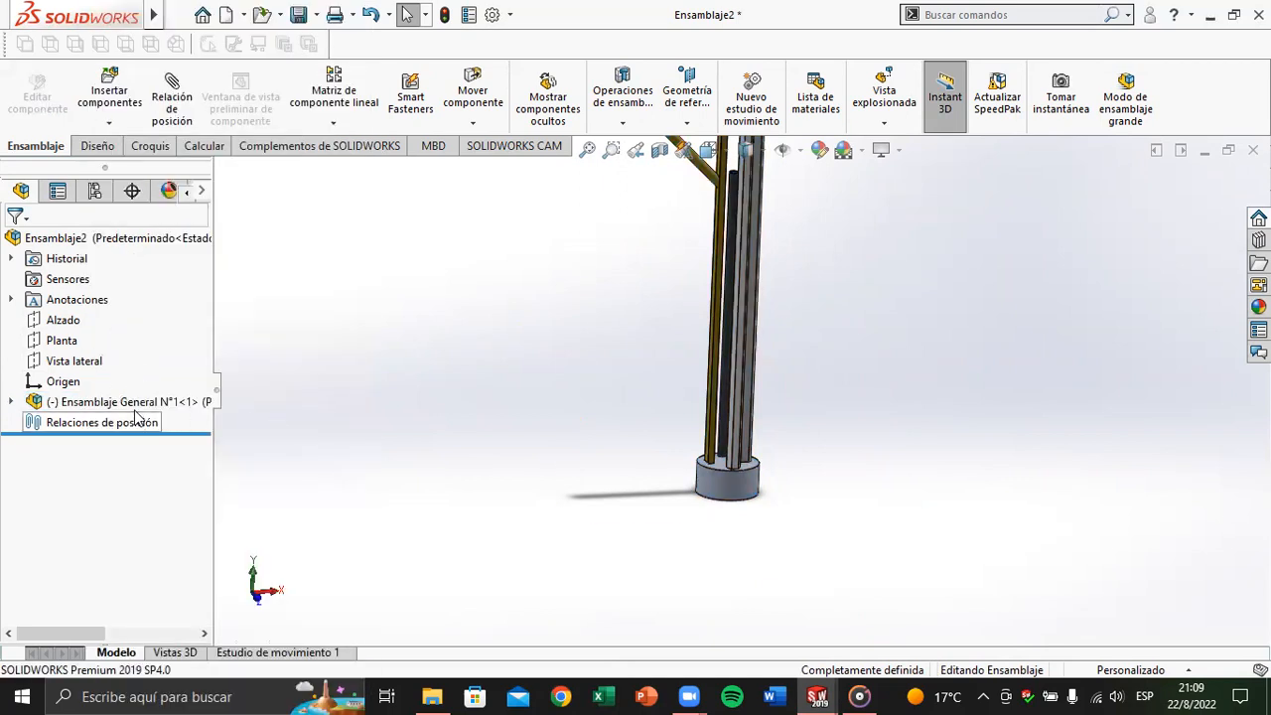
Step: Mate the origin of the Ensamblaje General N°1 subassembly coincident with the origin of the new assembly
click(11, 403)
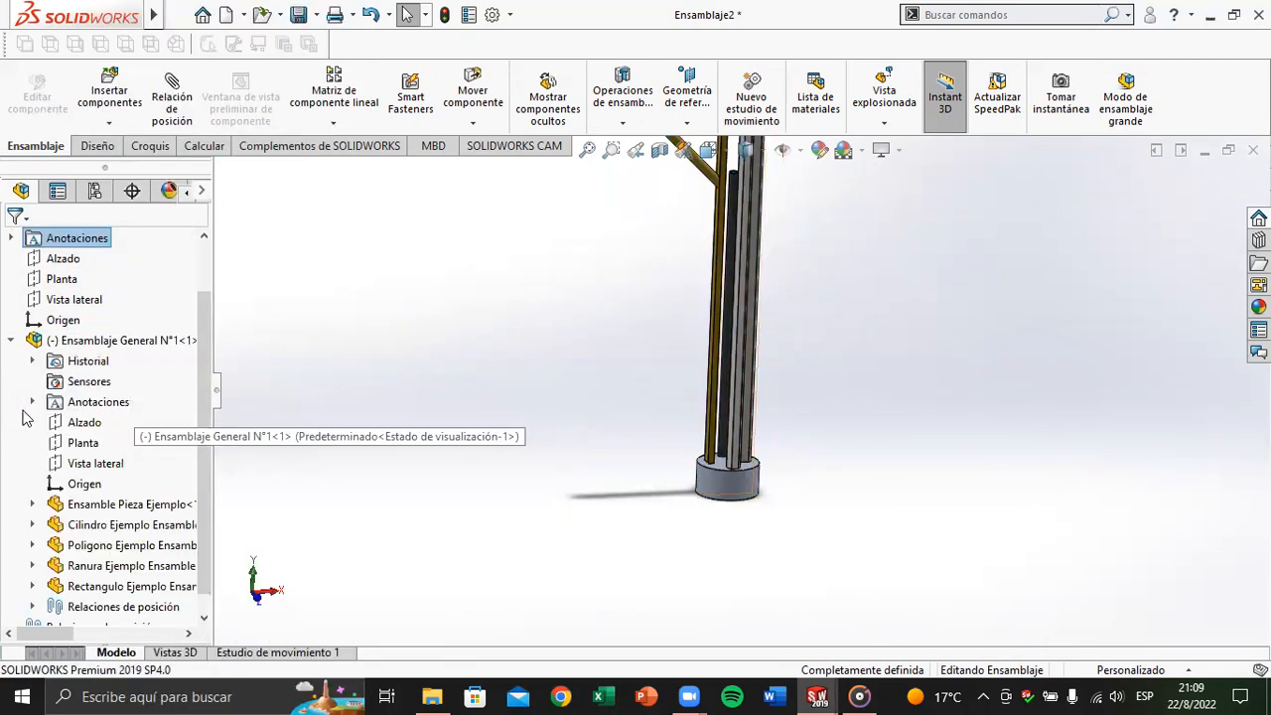
click(83, 484)
scroll(79, 437, up, 1)
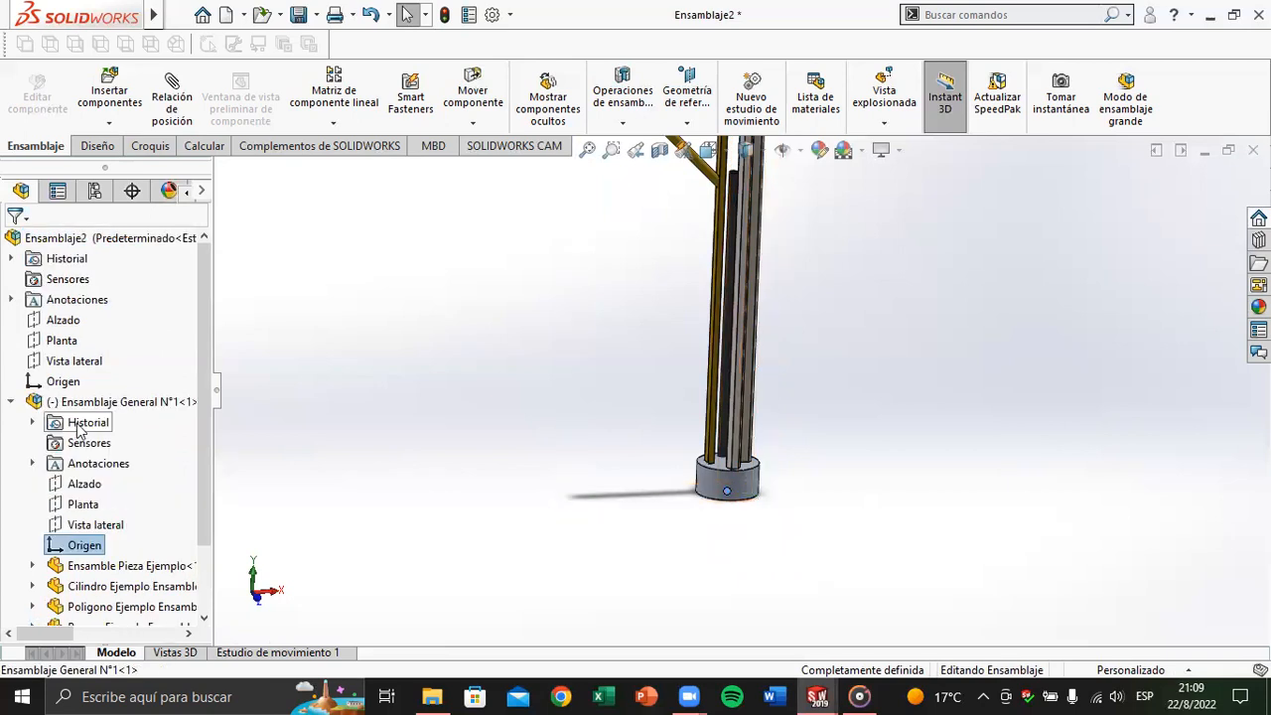
ctrl+click(62, 384)
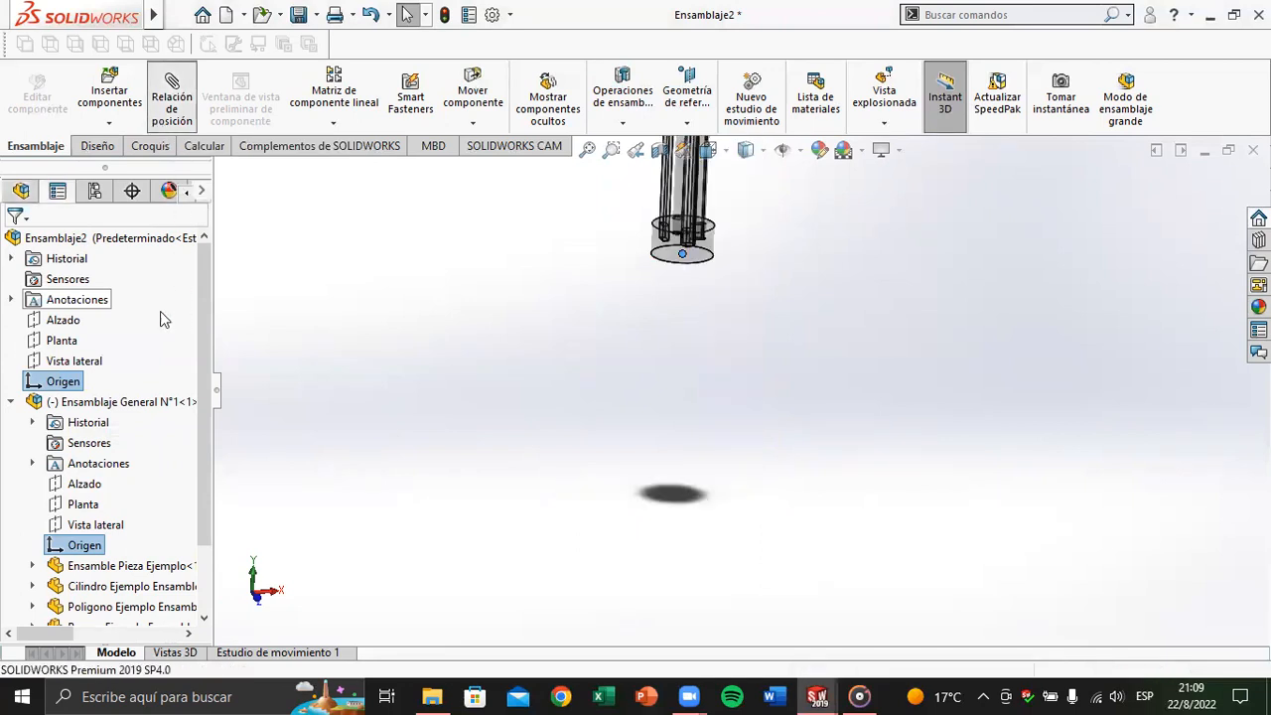
click(14, 244)
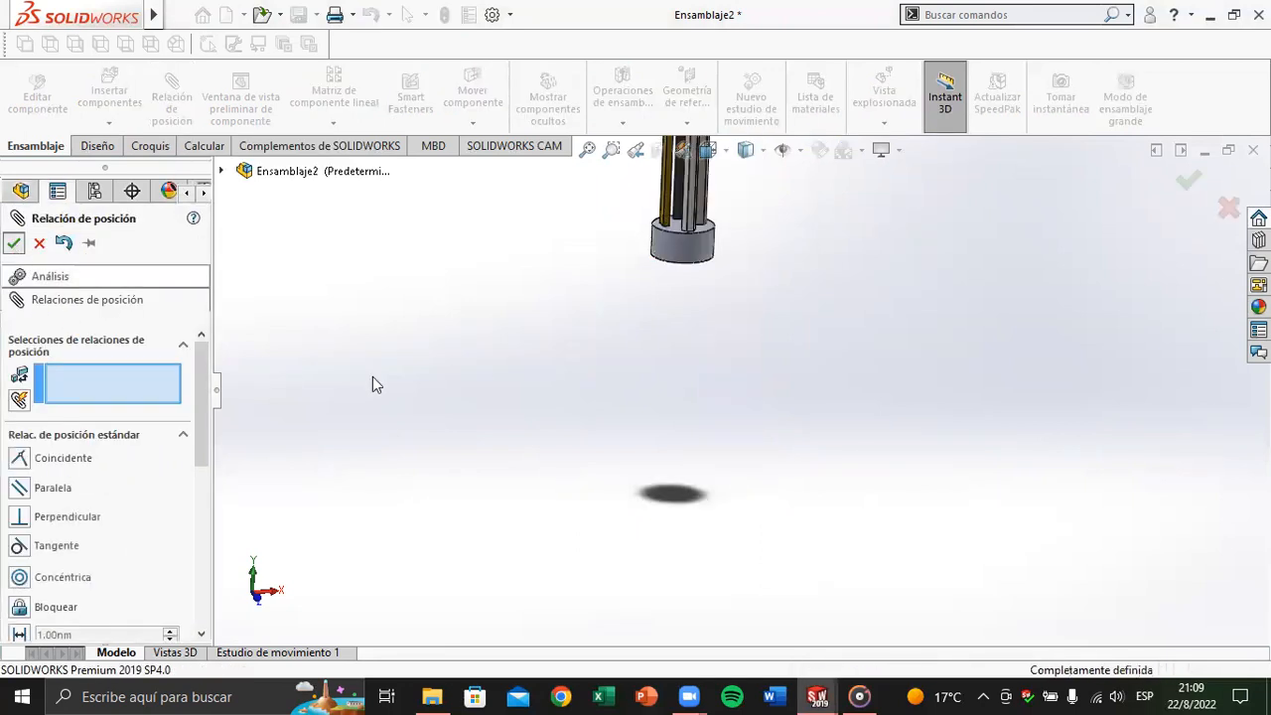
key(Escape)
key(ctrl+7)
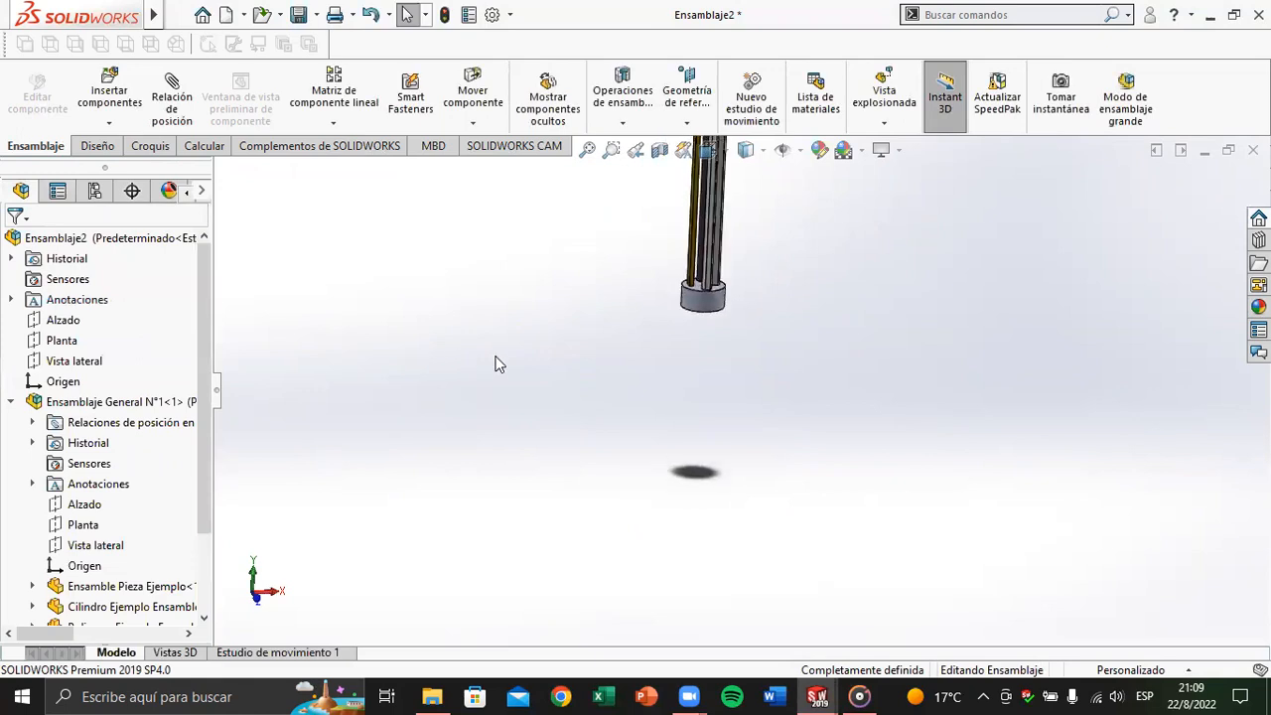
click(11, 402)
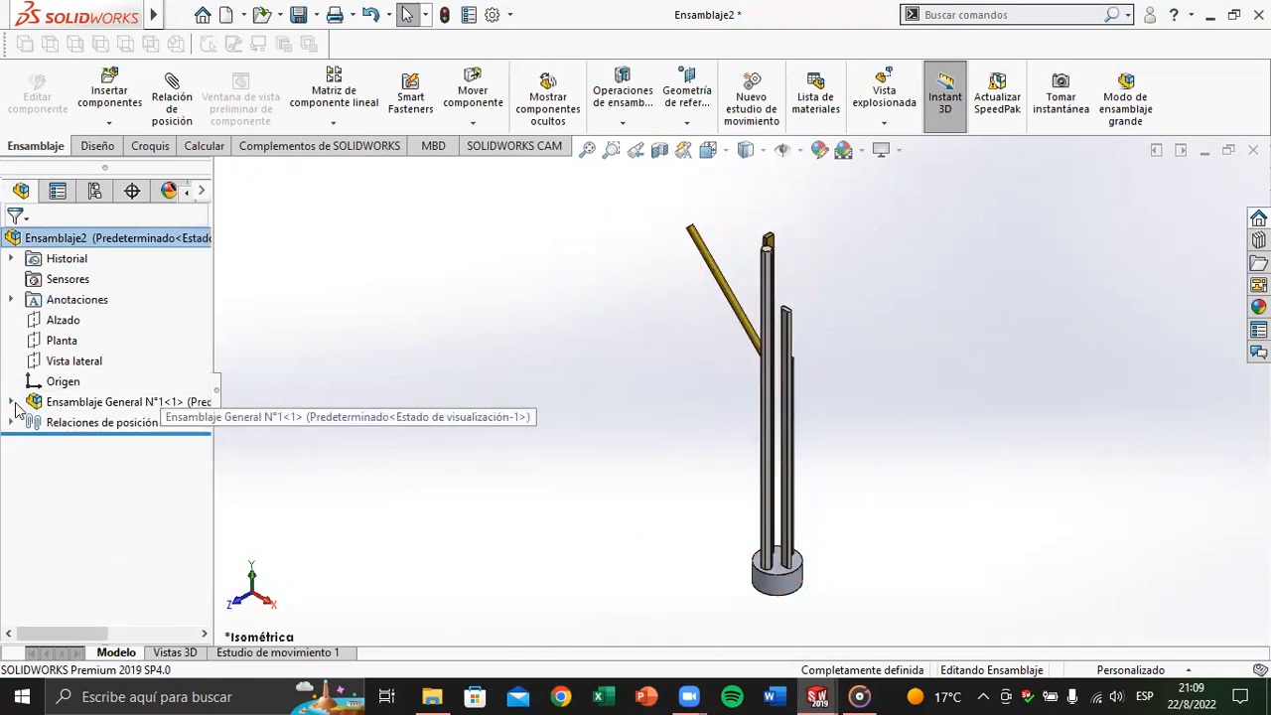
Step: Insert a second instance of Ensamblaje General N°1 and place it beside the first one
click(103, 95)
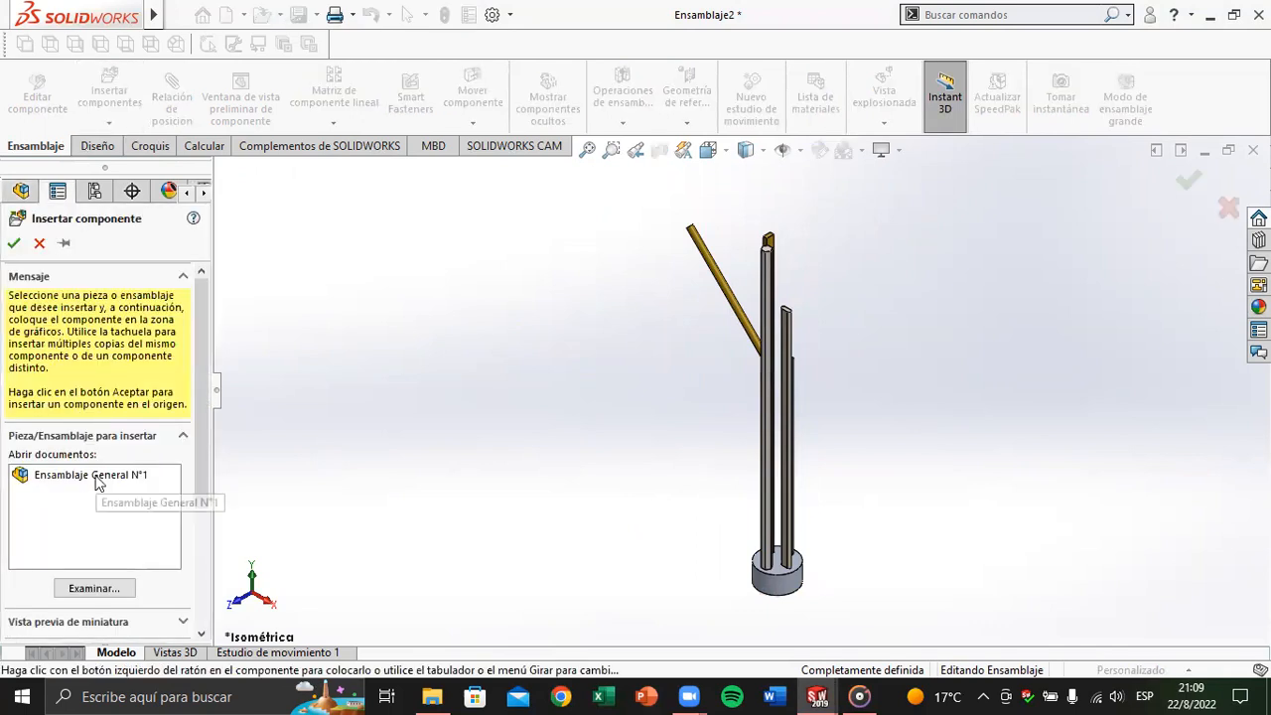
click(96, 477)
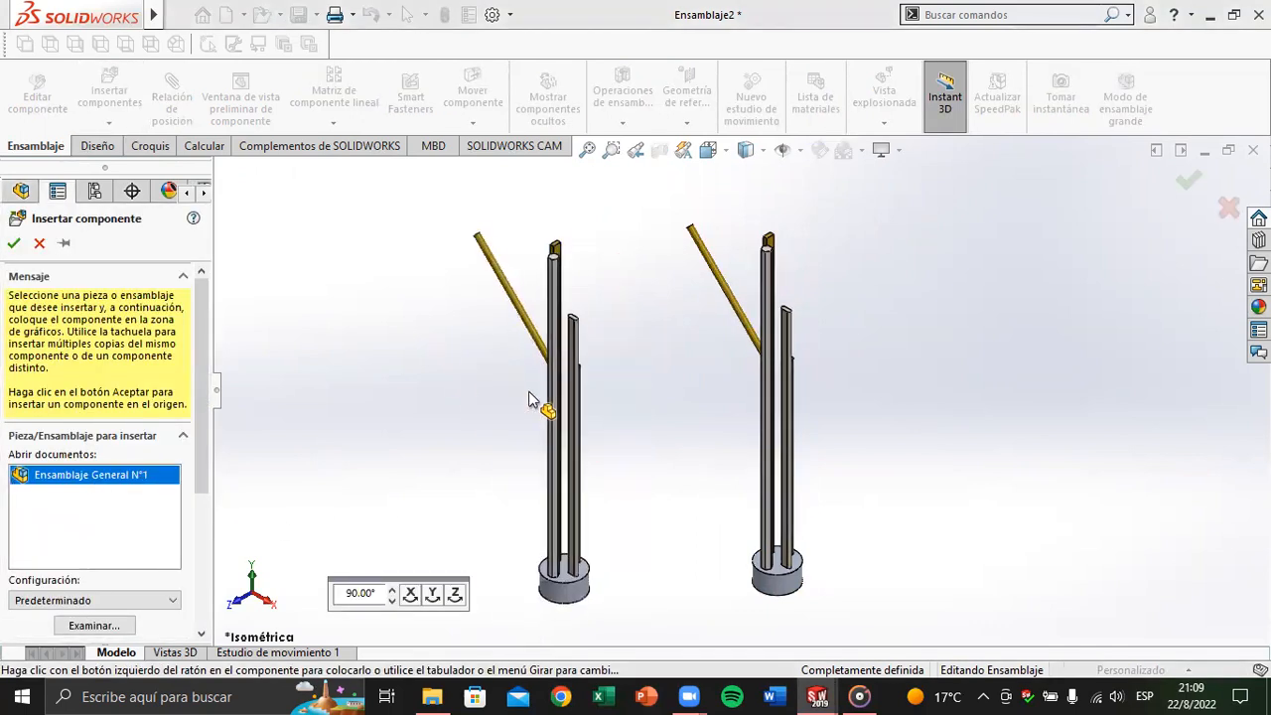
click(586, 464)
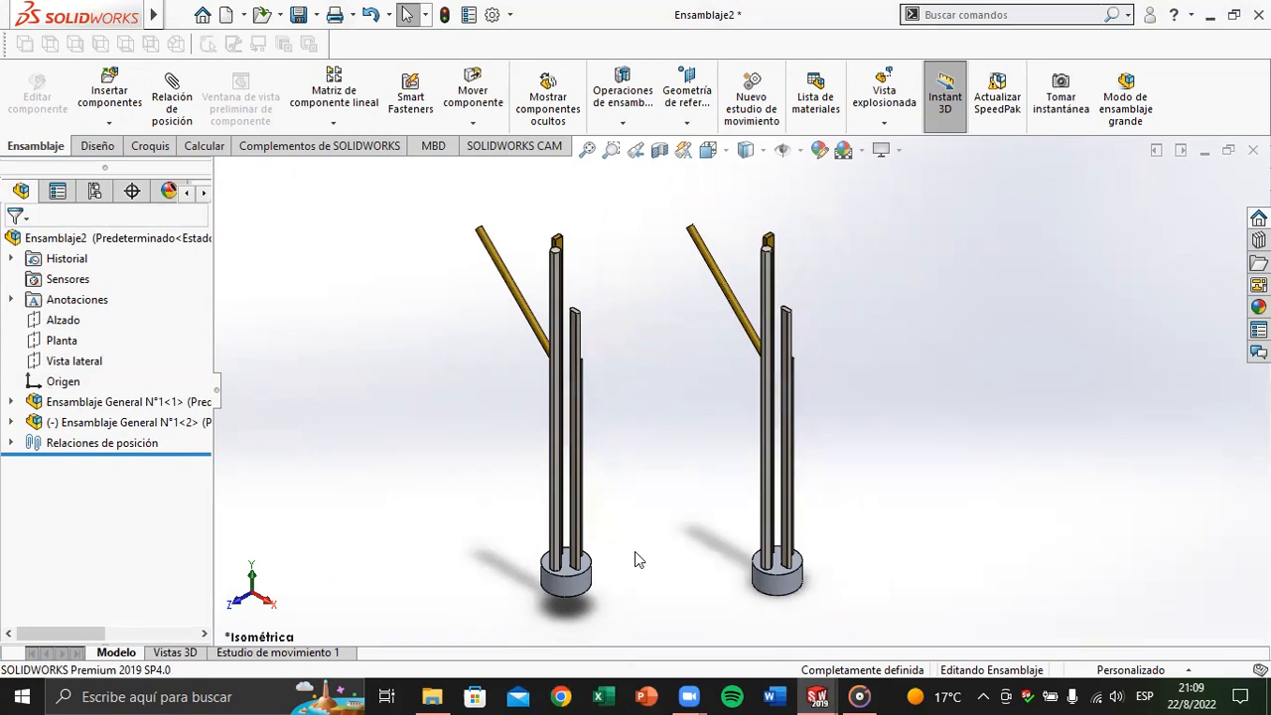
scroll(635, 553, up, 3)
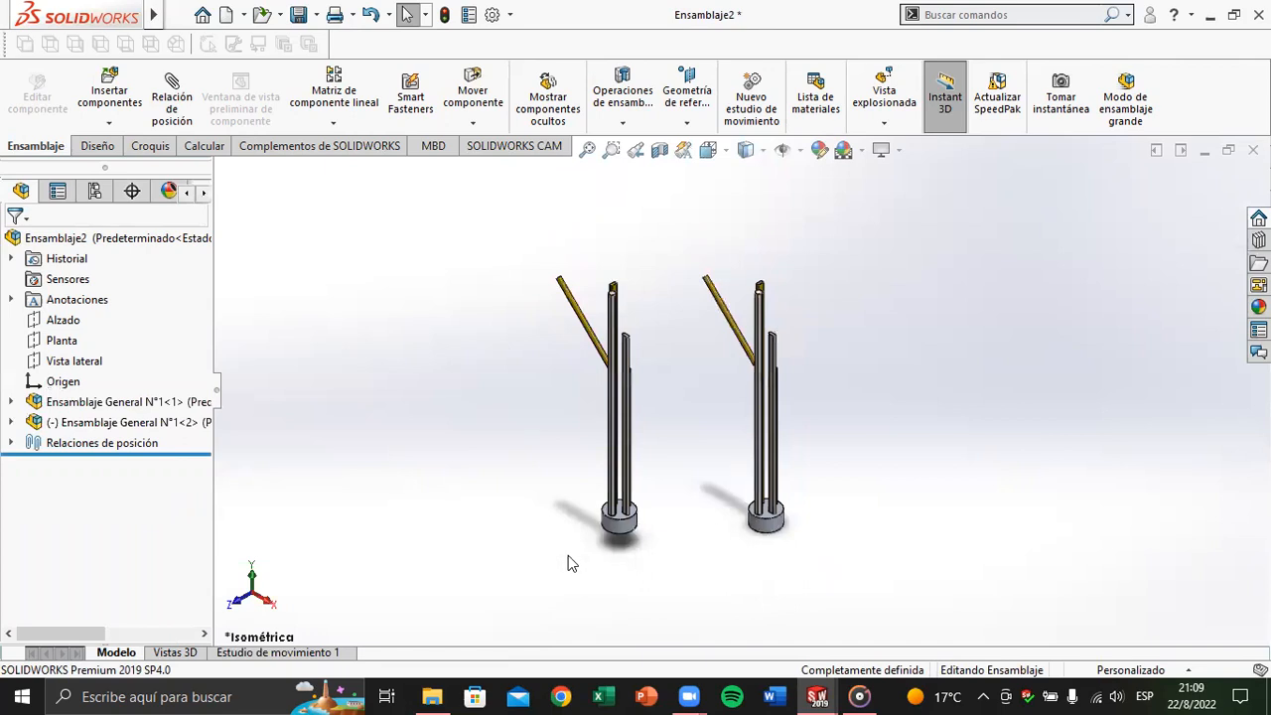
Step: Mate the bottom face of the second instance's disc coincident with the bottom face of the first instance's disc
click(120, 422)
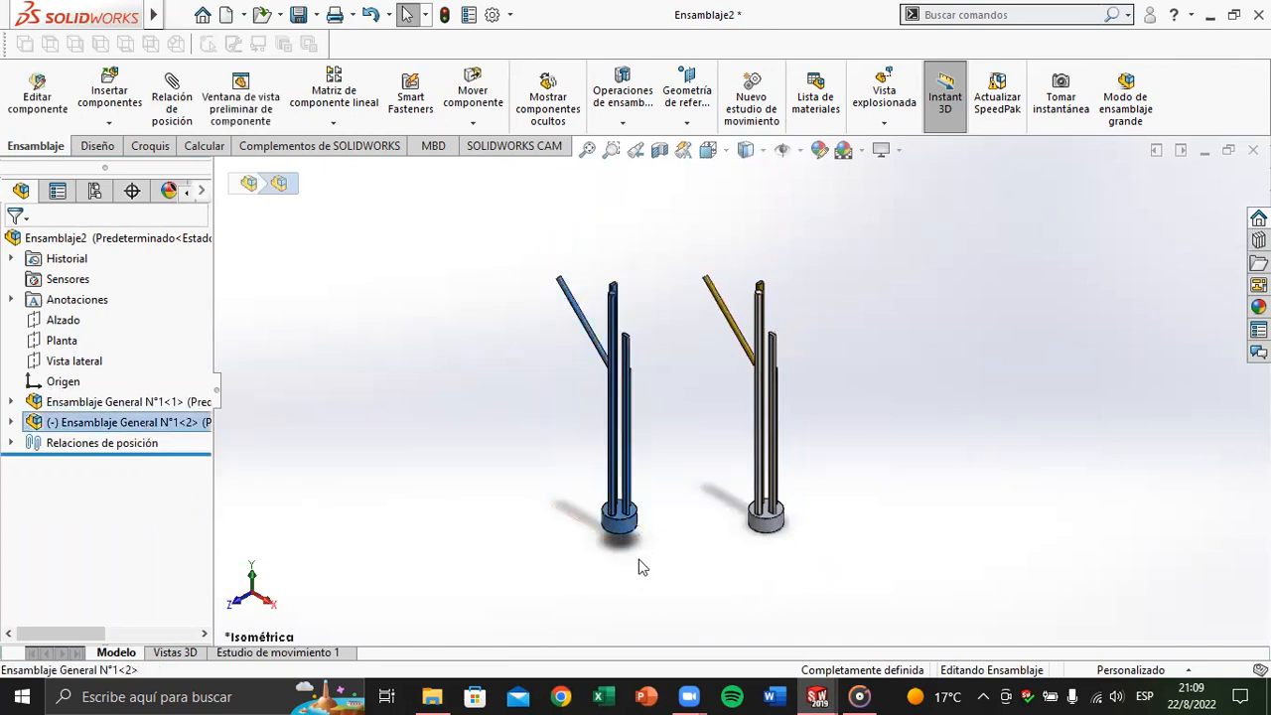
scroll(685, 562, down, 2)
middle_drag(707, 560, 685, 468)
click(678, 475)
click(640, 417)
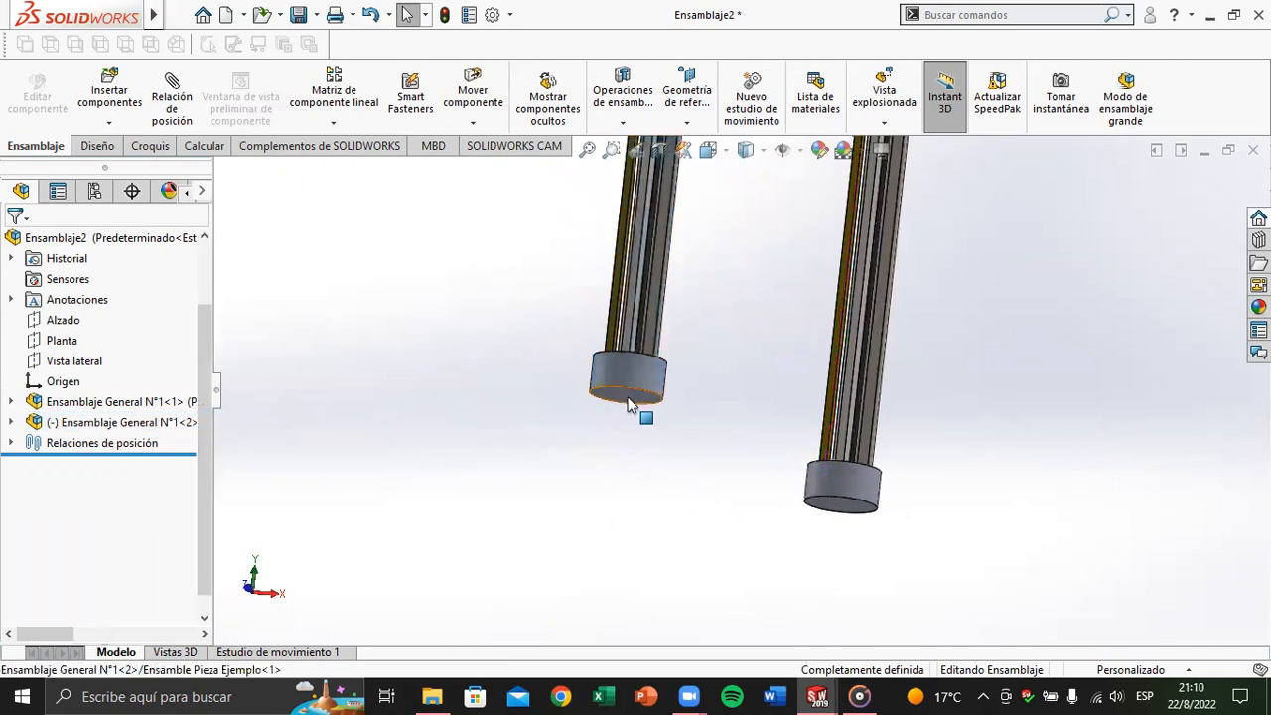
ctrl+click(840, 504)
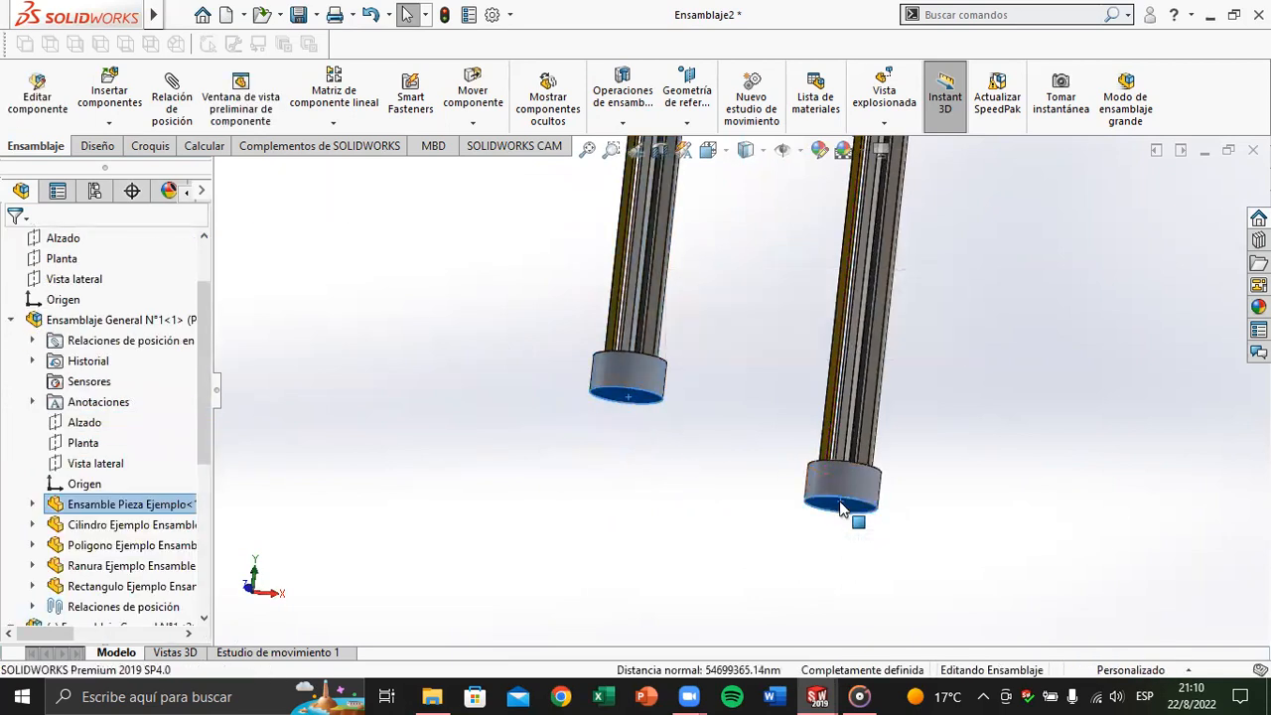
click(894, 486)
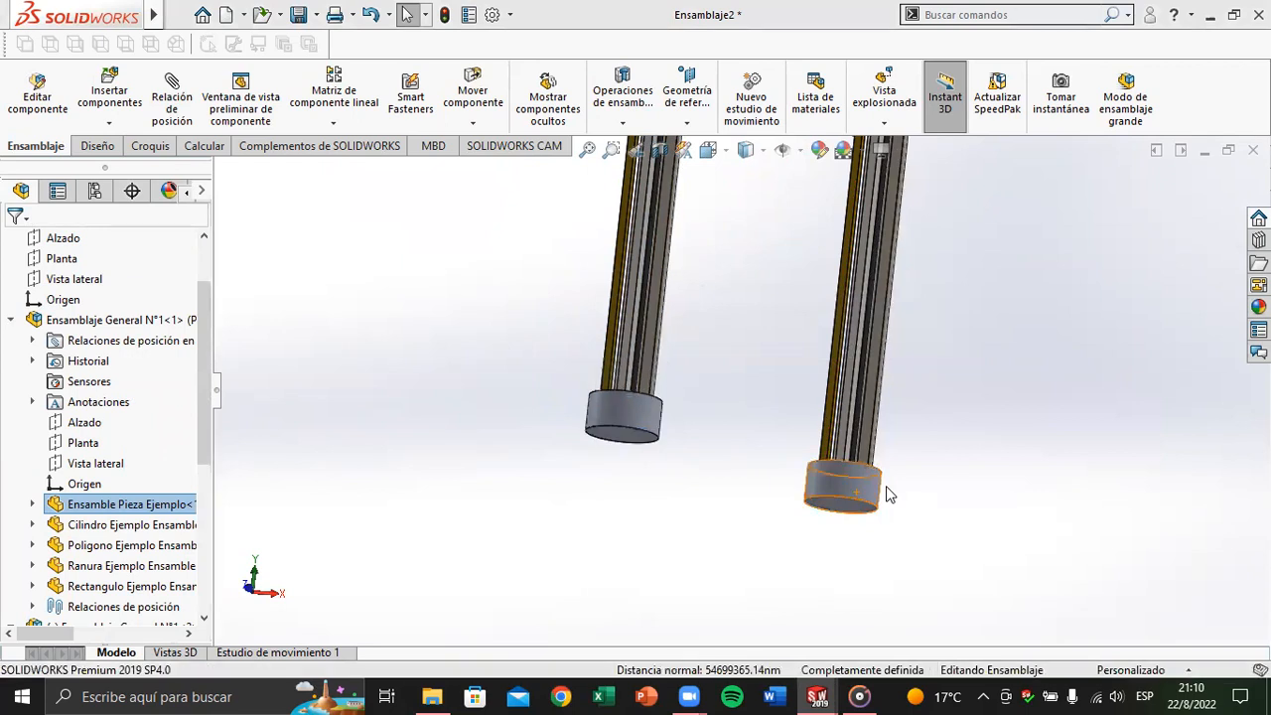
Step: Add a distance mate of 1 m between the Alzado planes of the two subassembly instances
scroll(888, 494, up, 5)
middle_drag(814, 440, 639, 490)
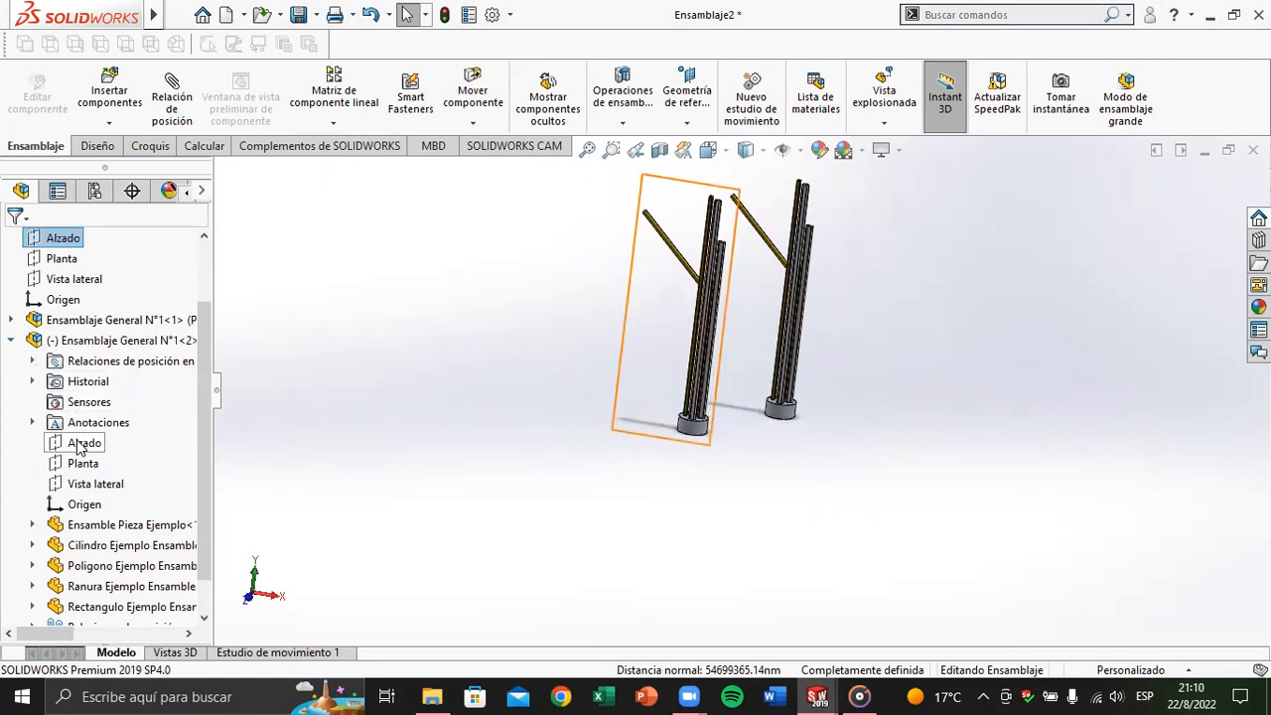
middle_drag(426, 369, 376, 419)
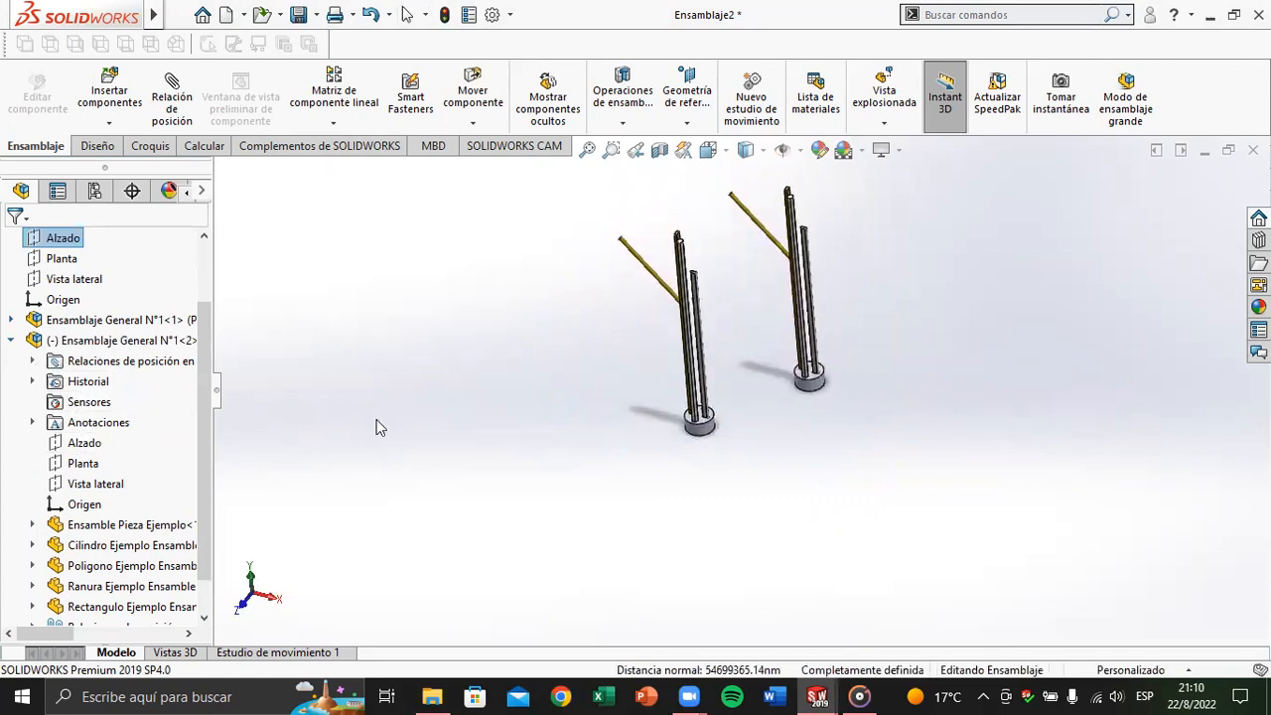
click(10, 320)
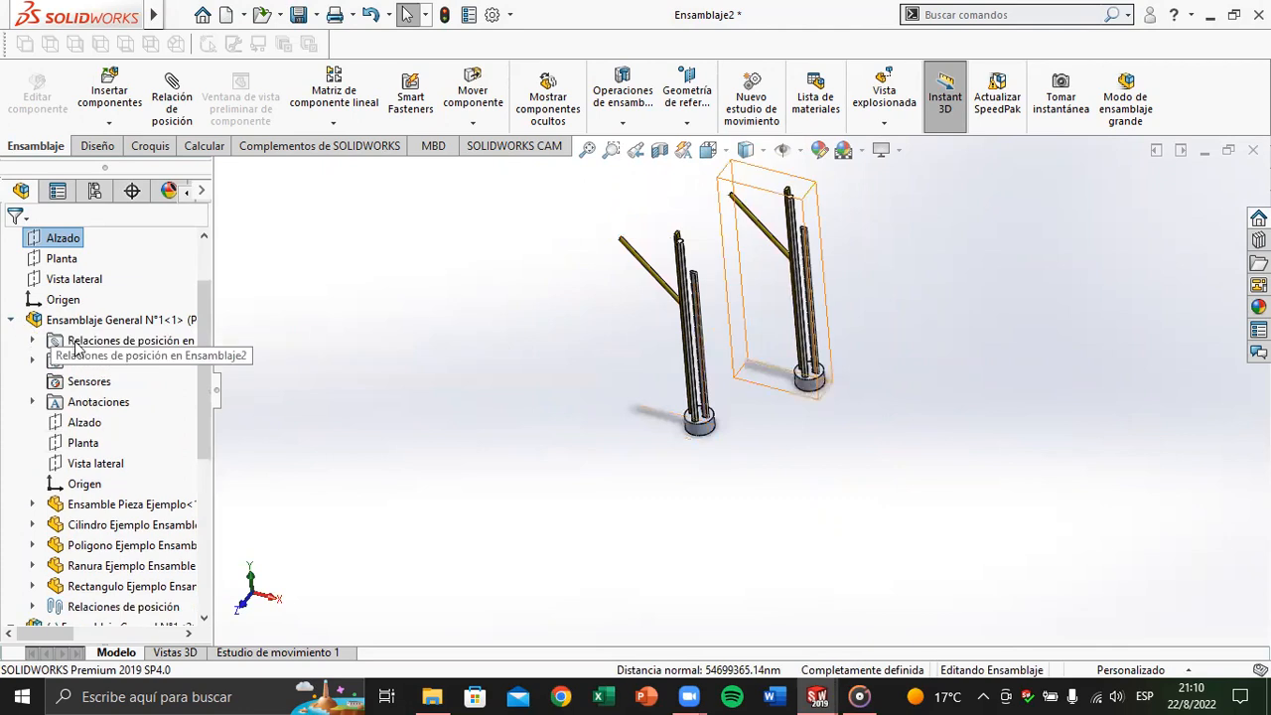
click(84, 423)
middle_drag(728, 389, 715, 445)
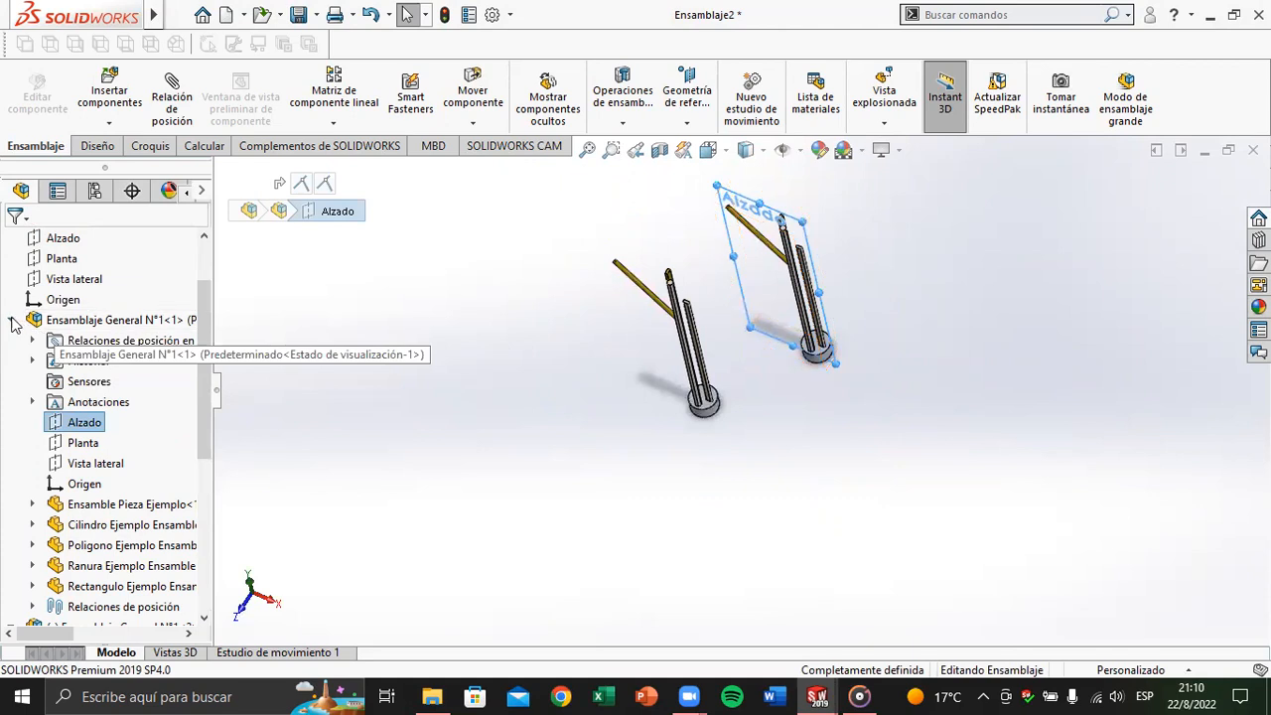
click(12, 319)
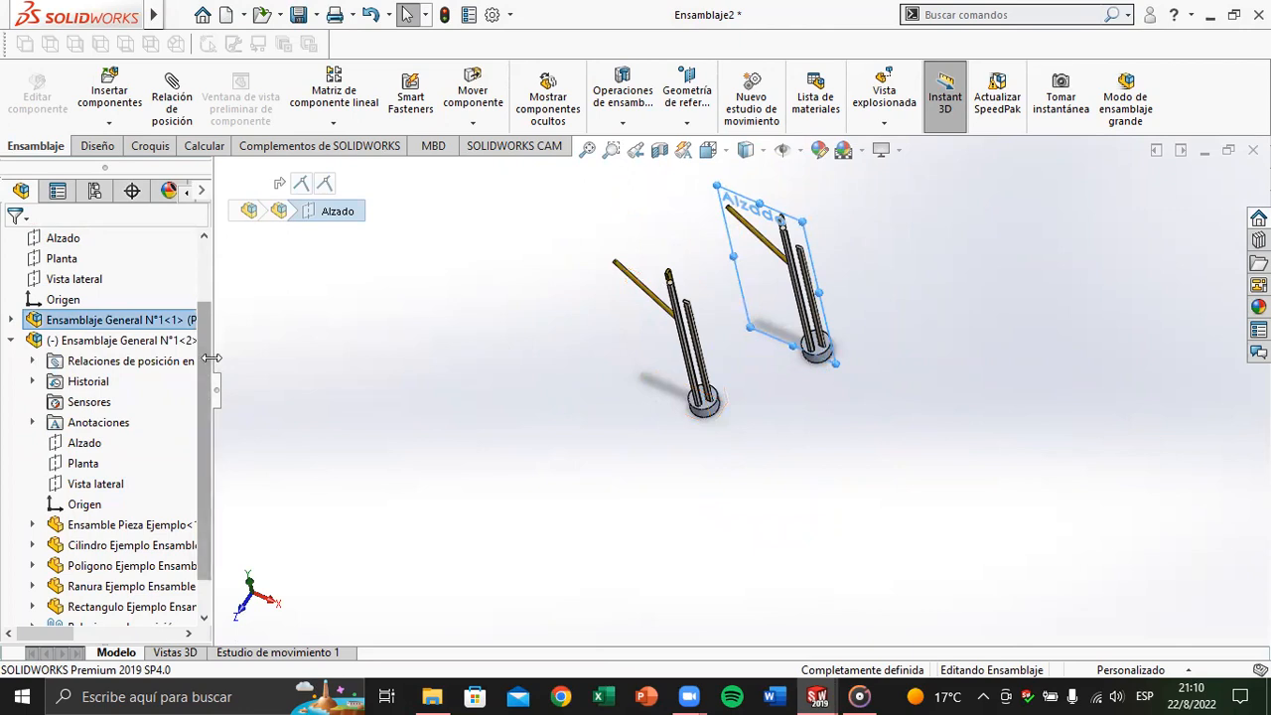
drag(212, 358, 292, 358)
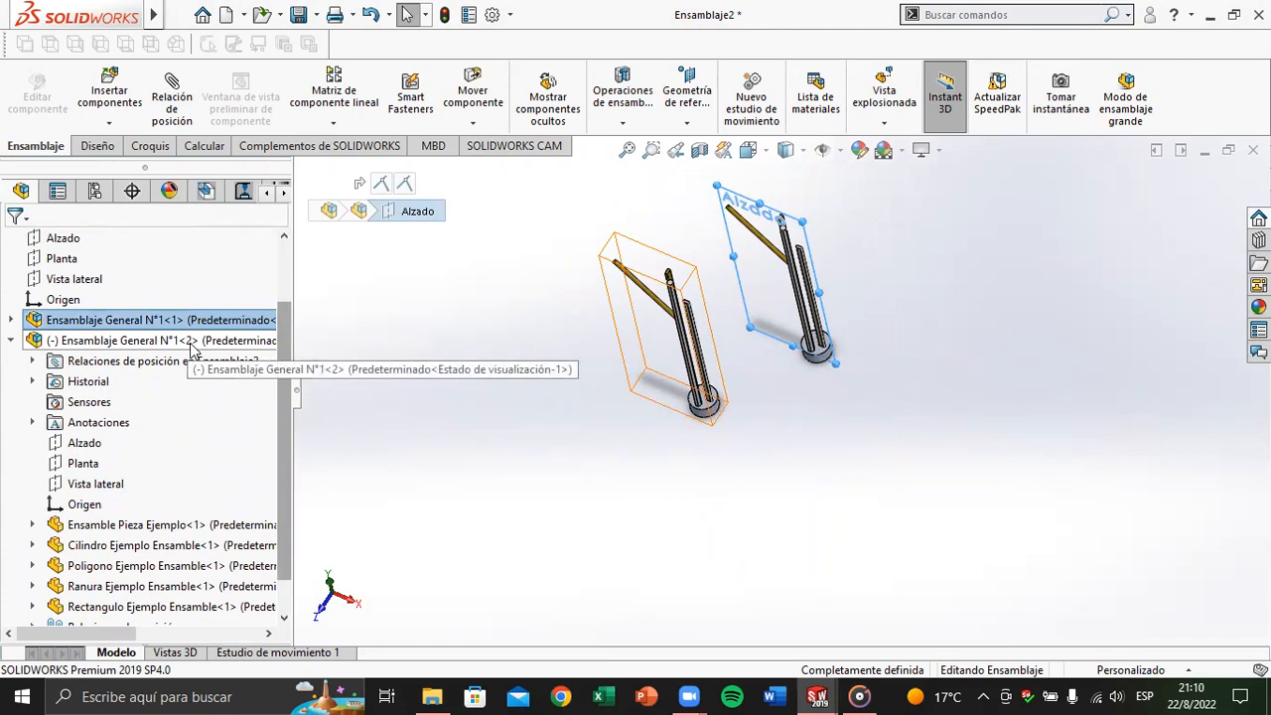
click(85, 443)
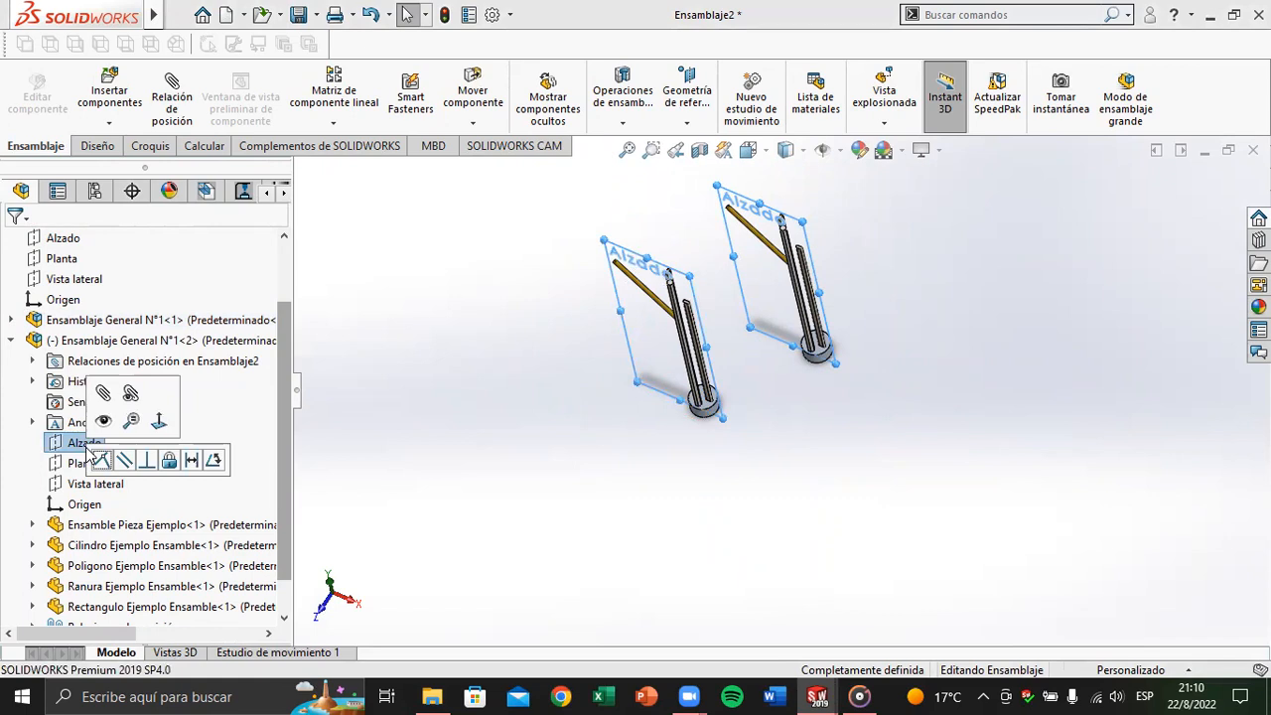
click(192, 461)
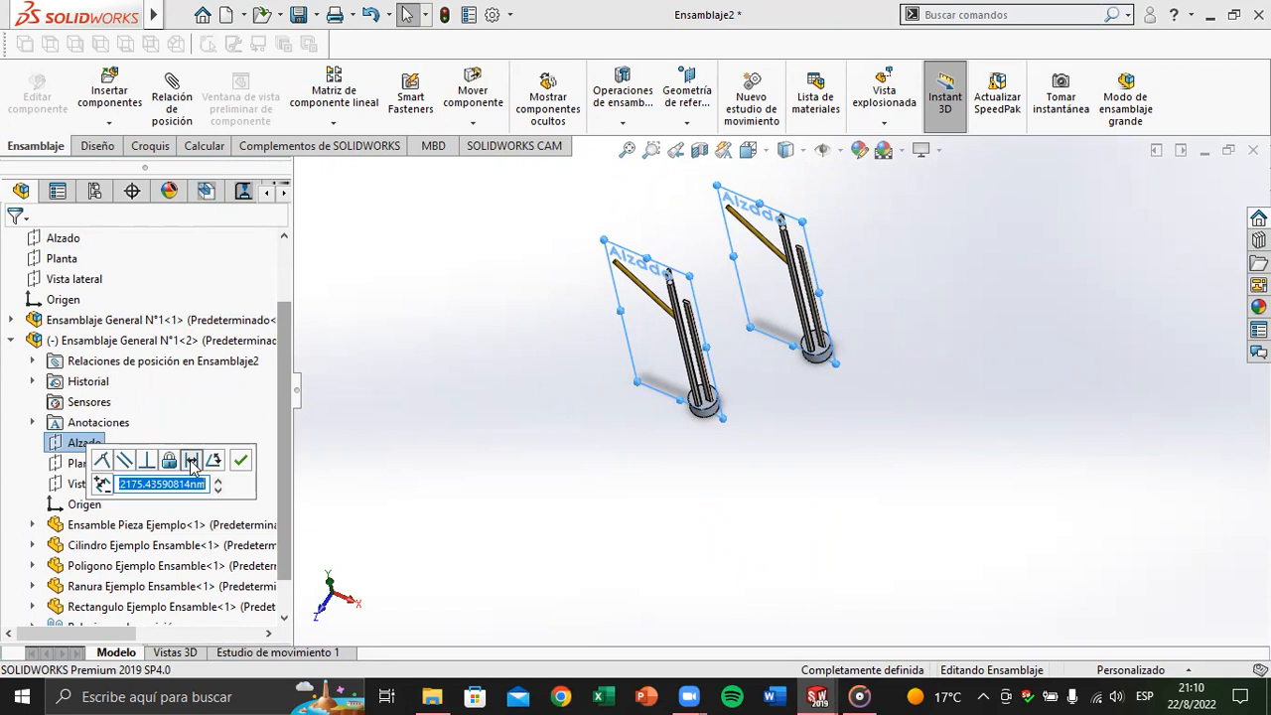
text(2m)
key(Return)
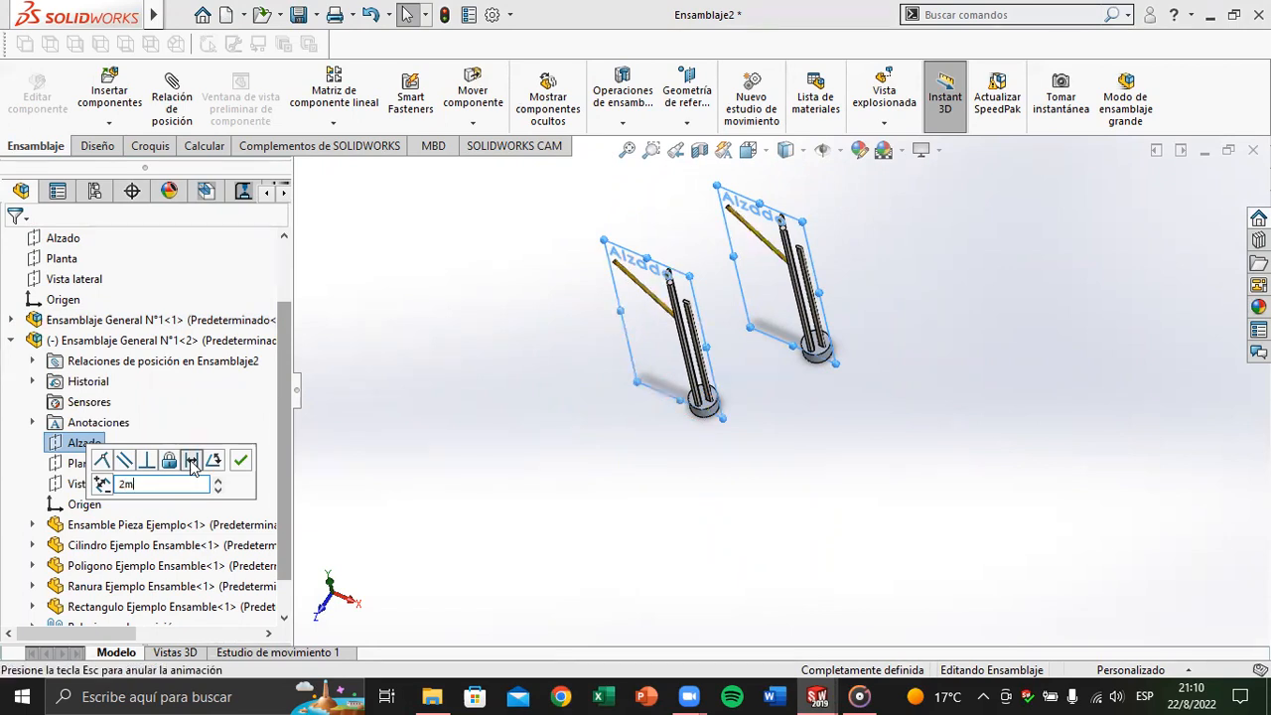
text(1m)
key(Return)
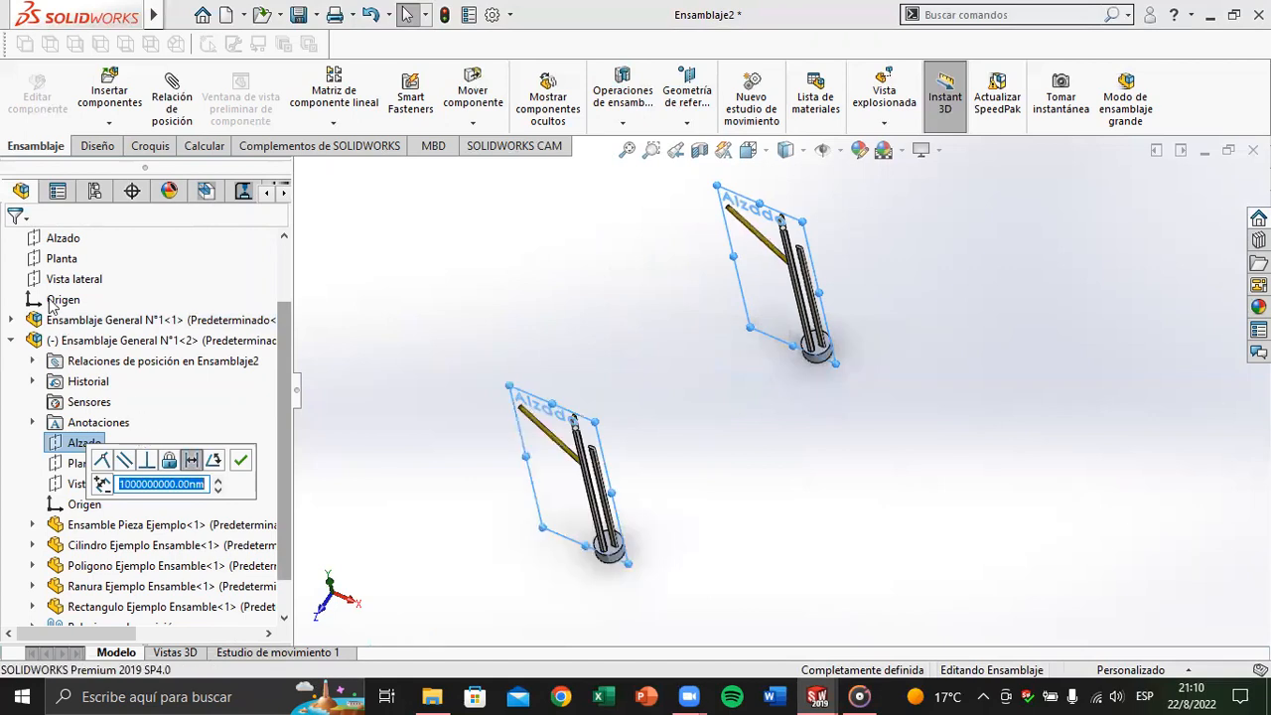
click(240, 460)
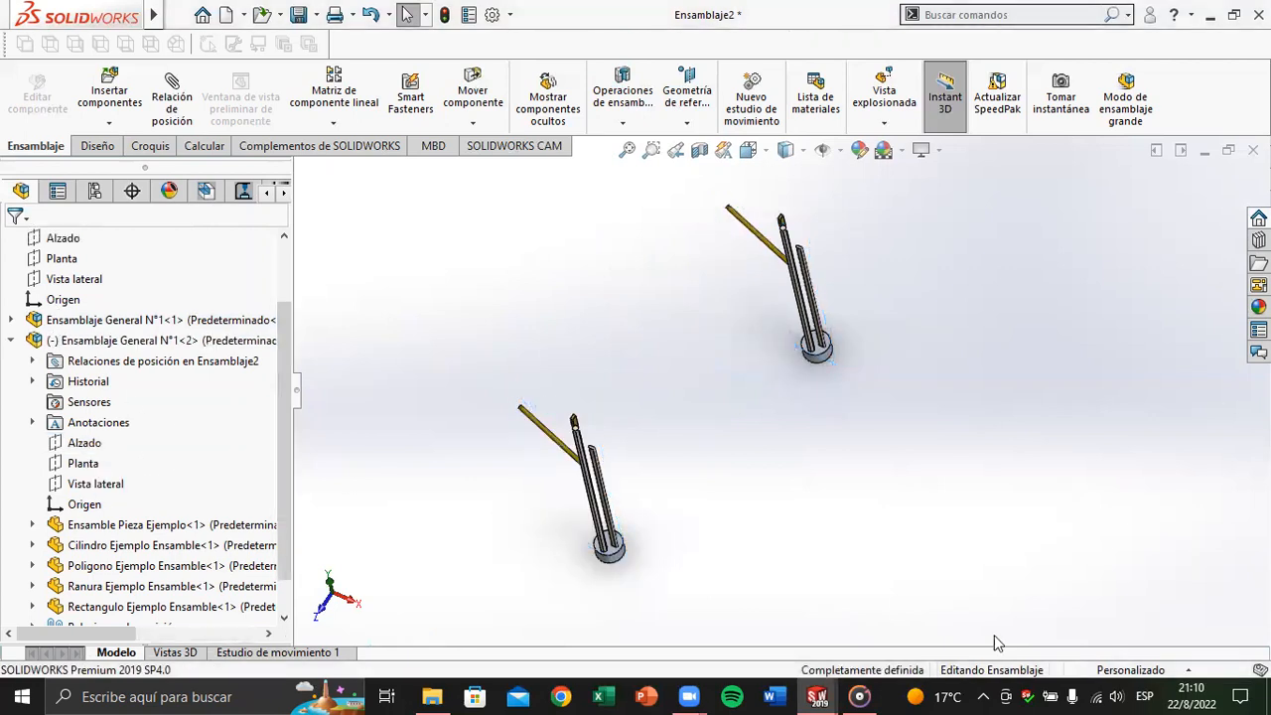
Step: Collapse the second instance in the feature tree and set the document's unit system to MMGS
click(11, 341)
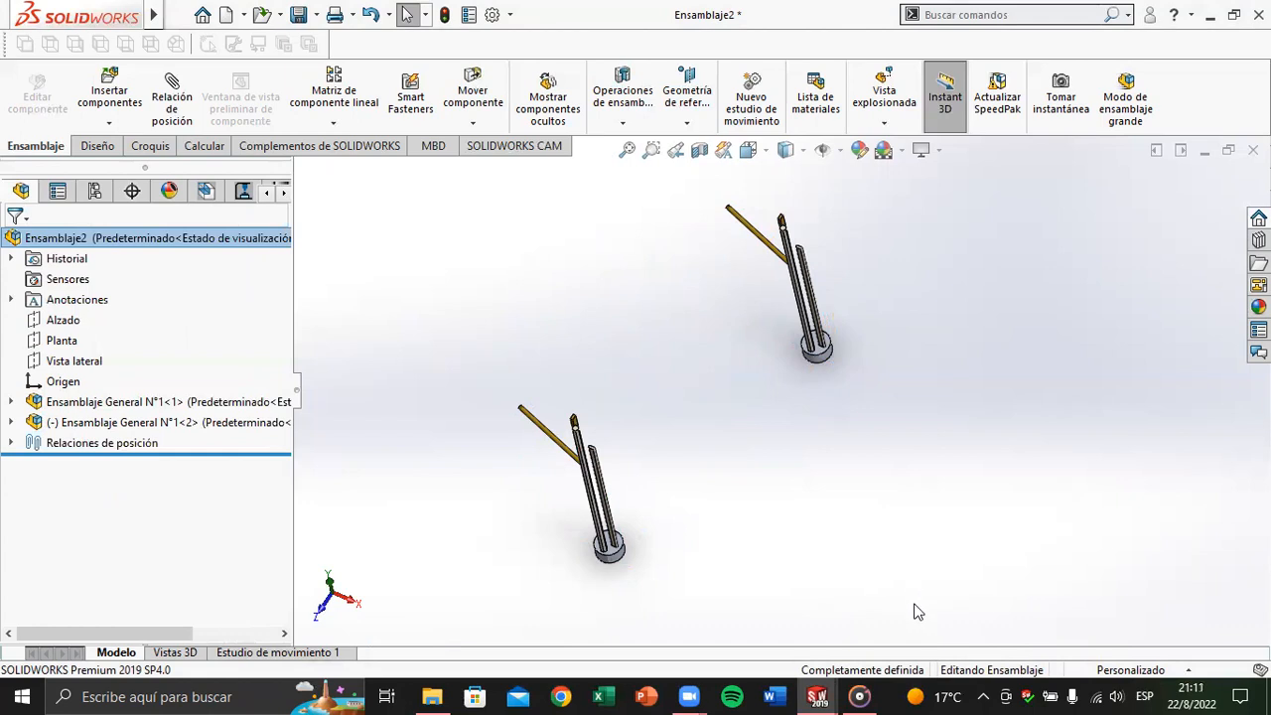
click(1122, 667)
click(1093, 574)
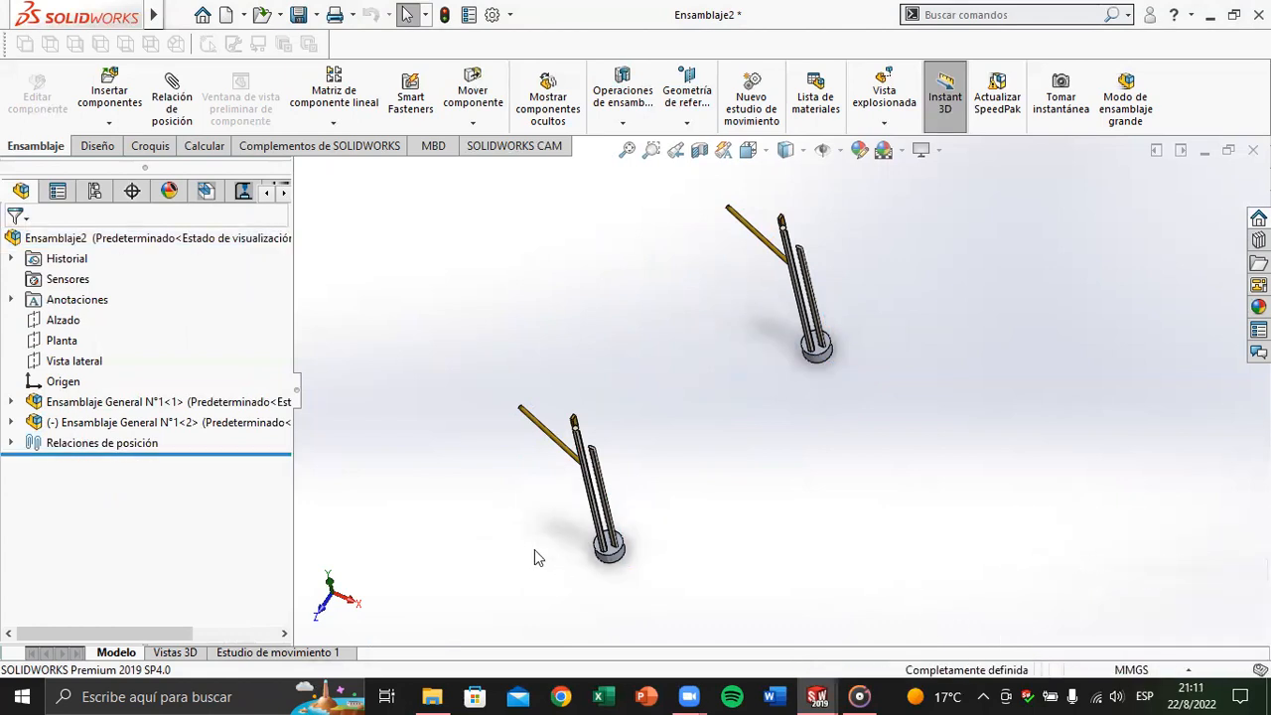
scroll(633, 558, down, 3)
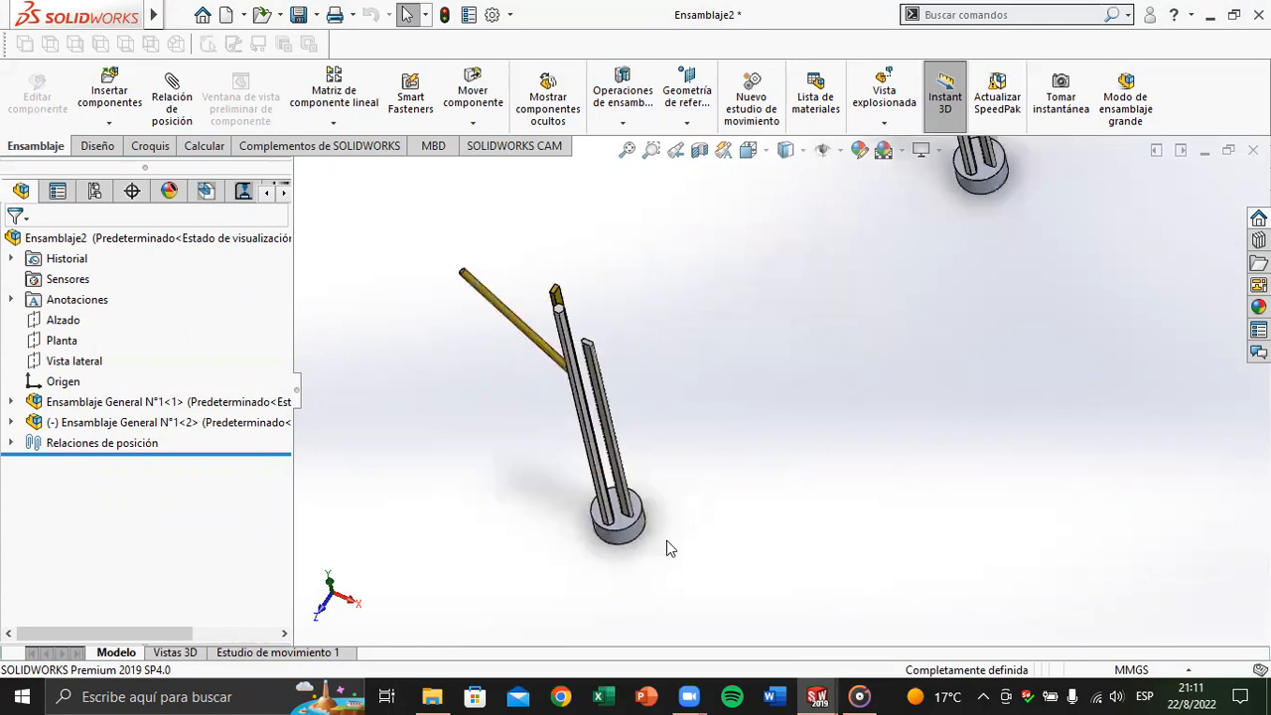
scroll(667, 539, up, 3)
scroll(690, 471, down, 2)
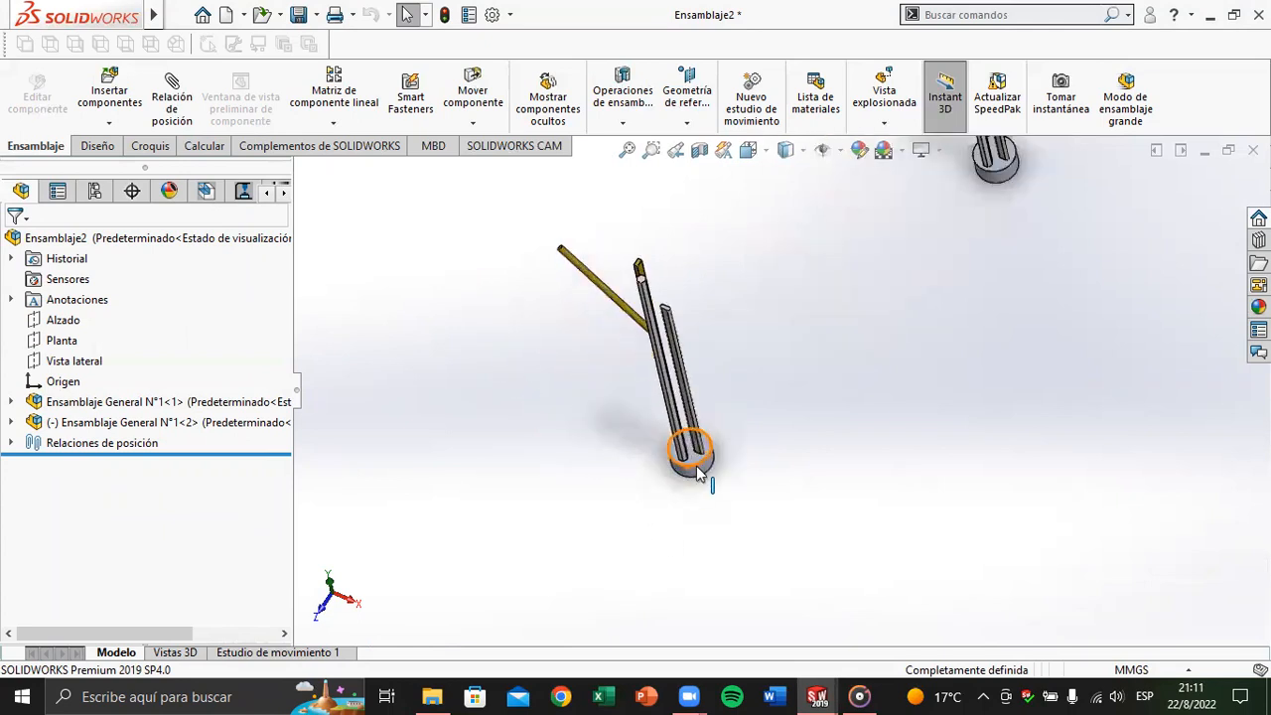
scroll(696, 470, up, 3)
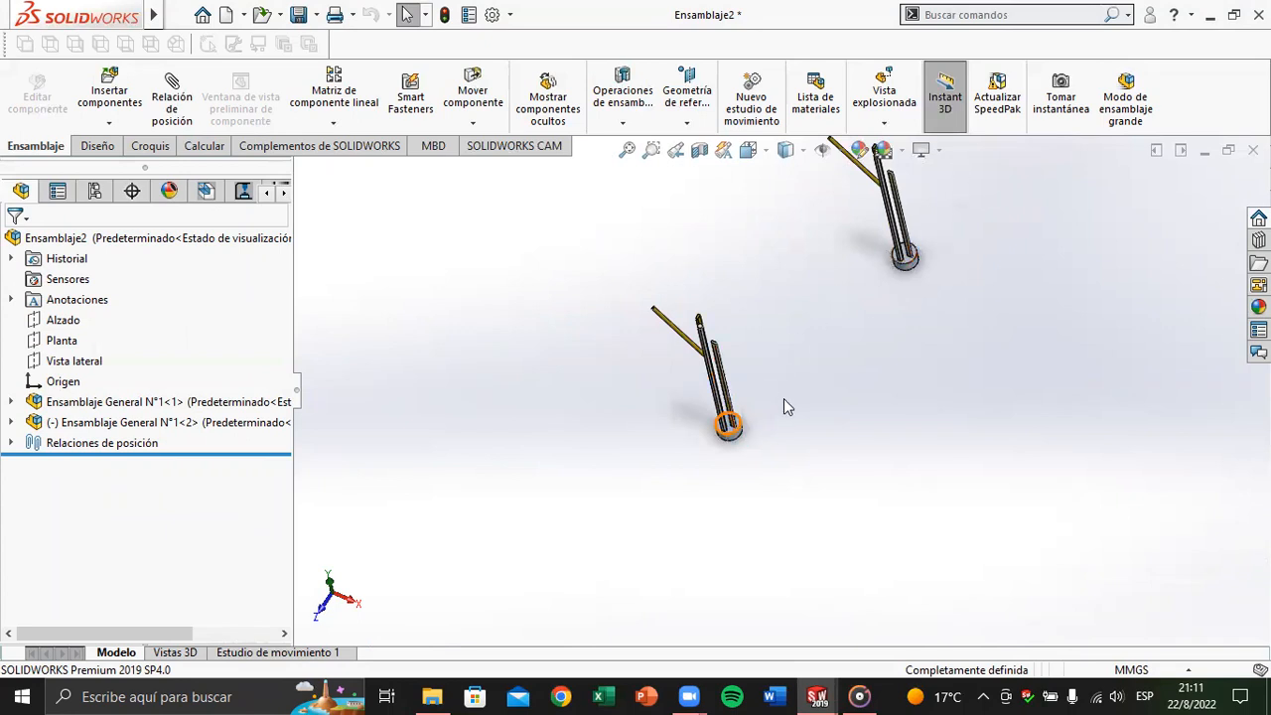
middle_drag(775, 408, 789, 307)
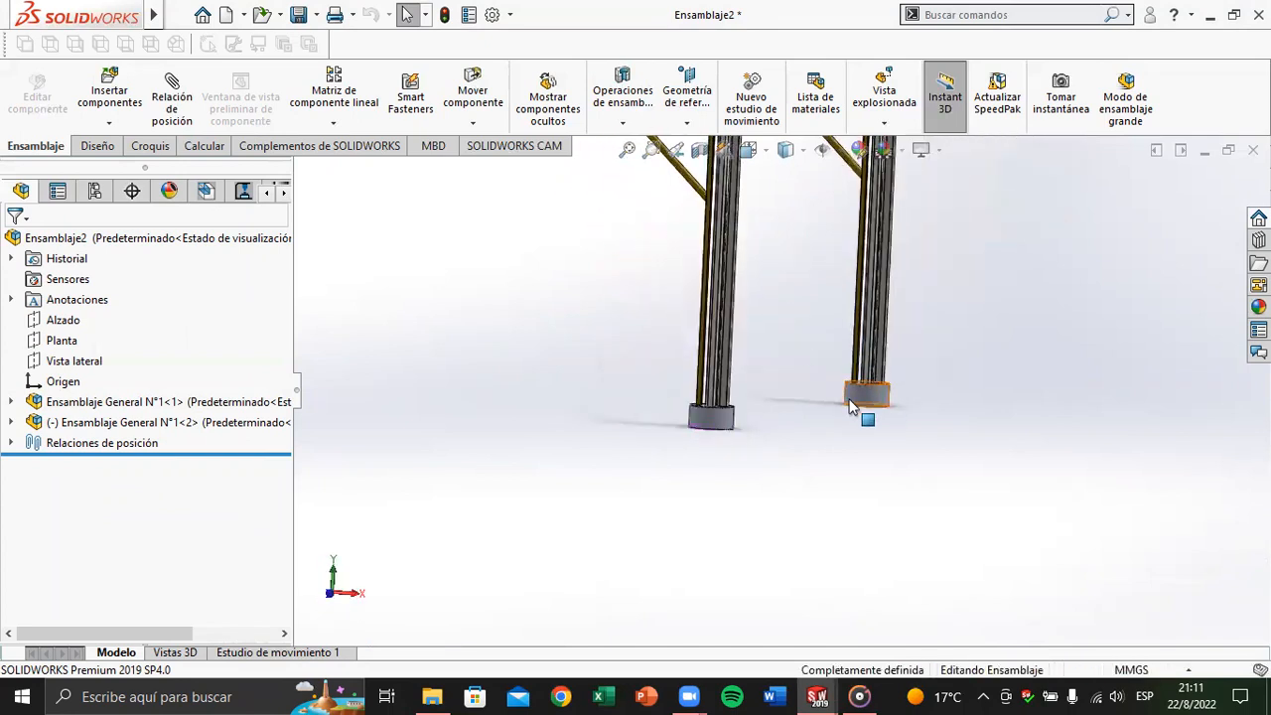
middle_drag(768, 414, 709, 586)
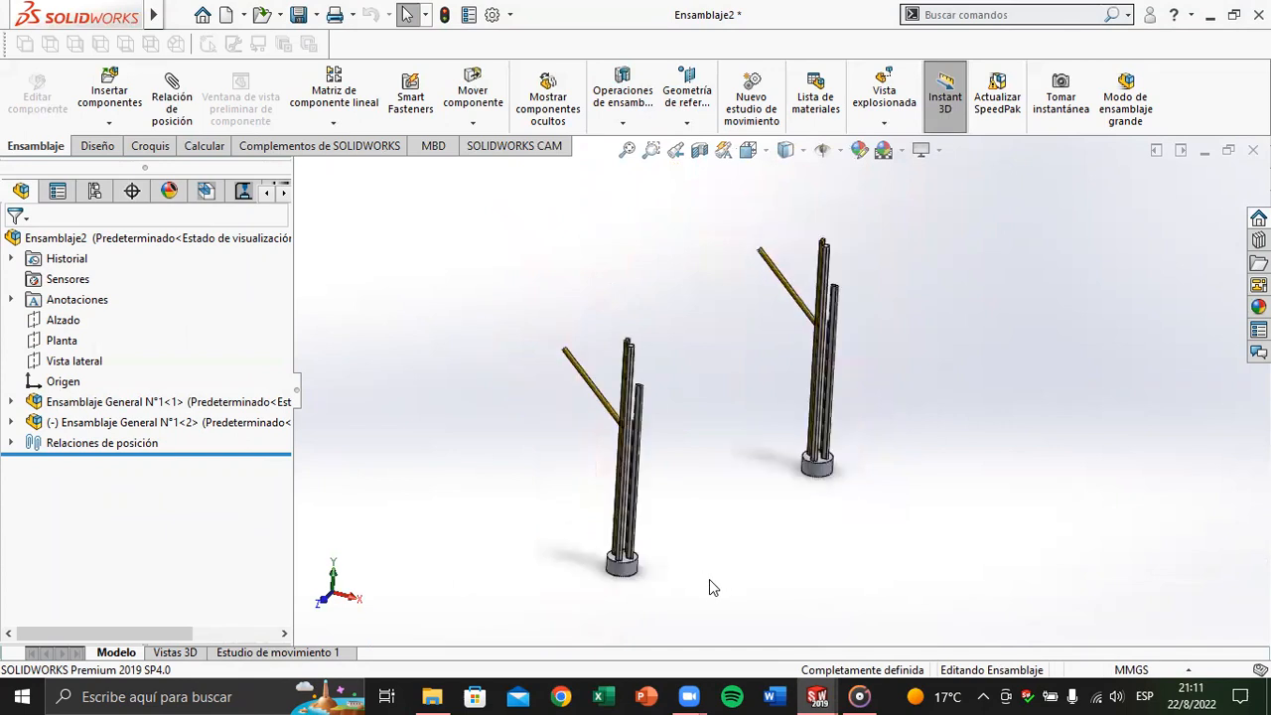
Step: Move the second subassembly instance freely with Move Component, checking its remaining movement in the top view
click(473, 92)
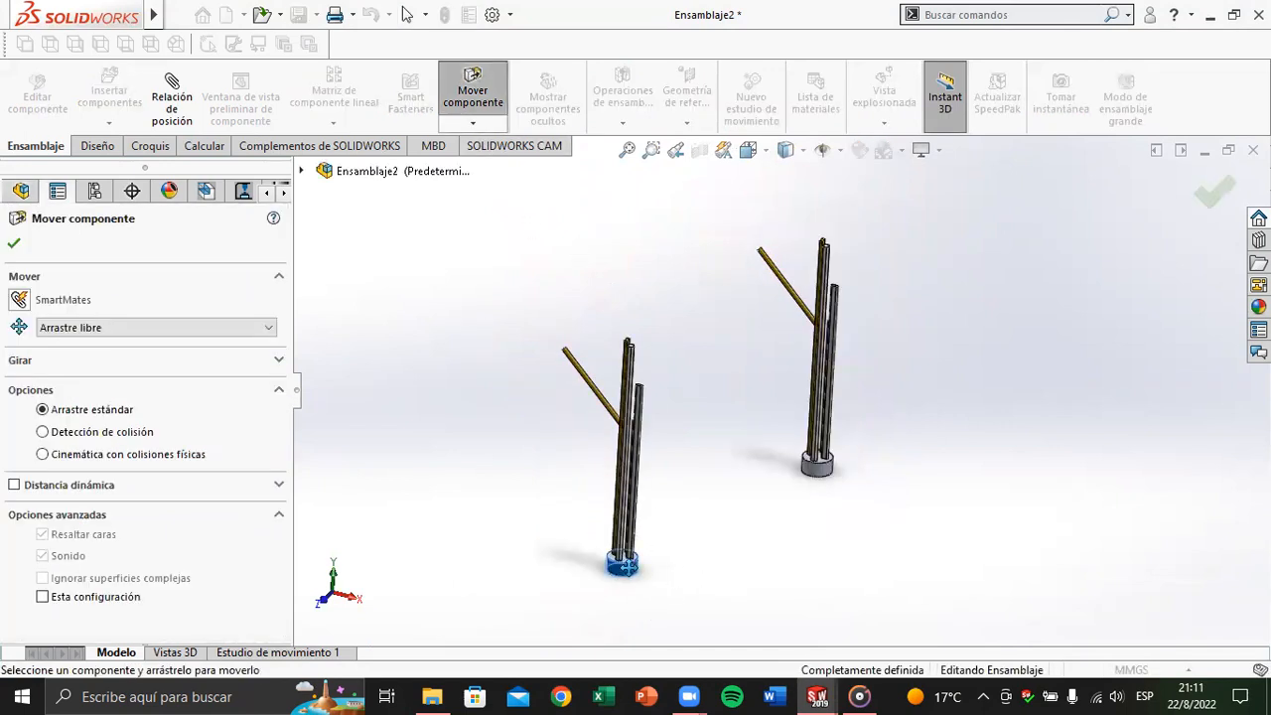
drag(623, 566, 562, 554)
middle_drag(558, 570, 539, 681)
drag(523, 475, 596, 552)
click(748, 150)
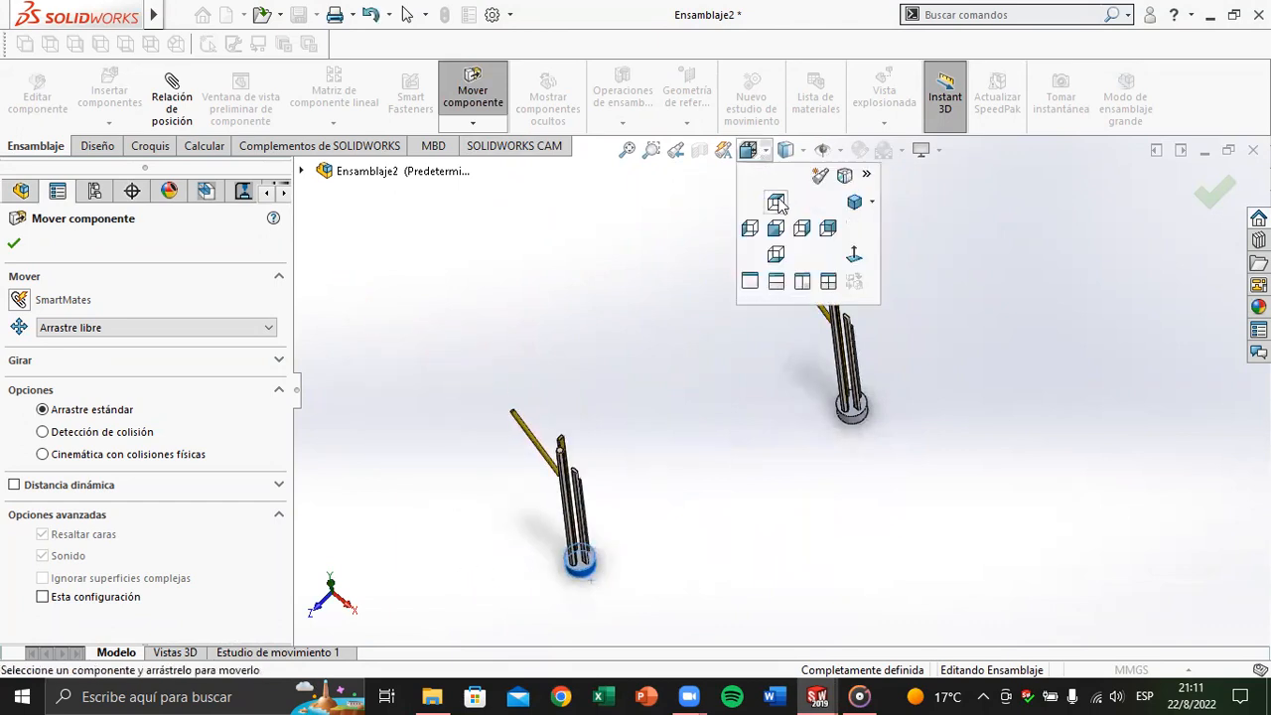
click(759, 241)
drag(770, 573, 767, 544)
drag(949, 537, 894, 496)
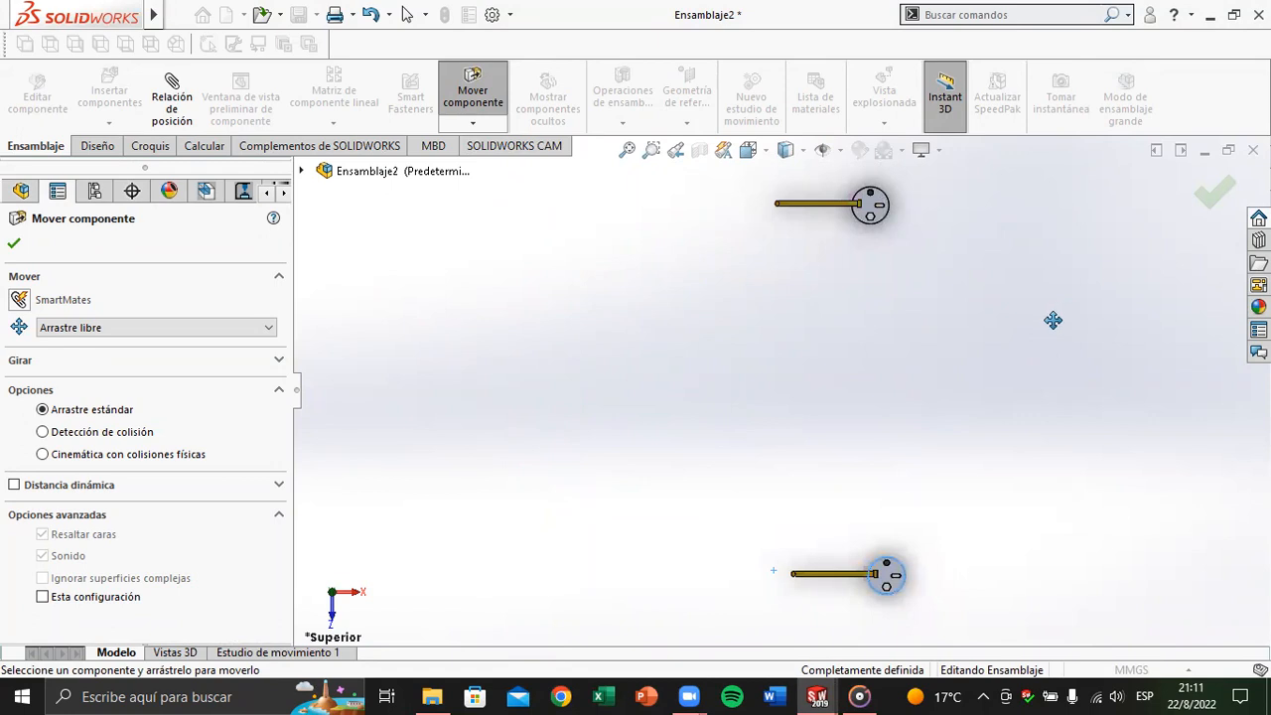
click(1214, 192)
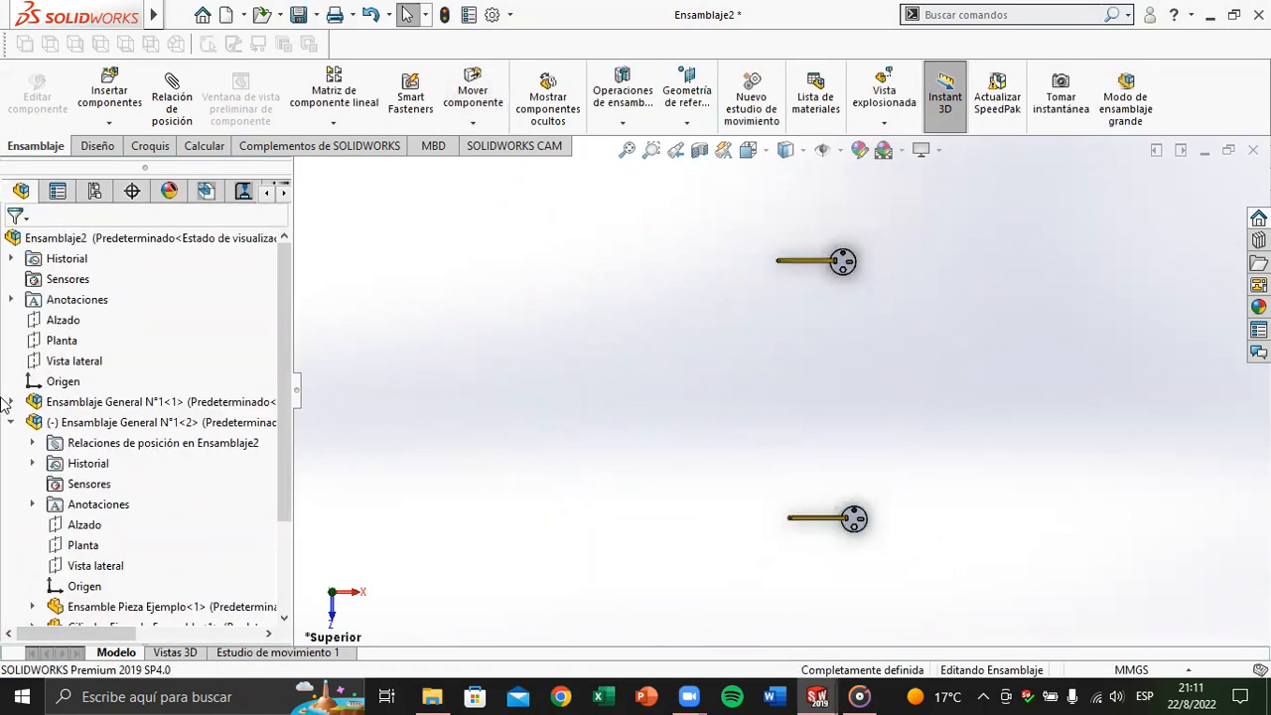
click(10, 422)
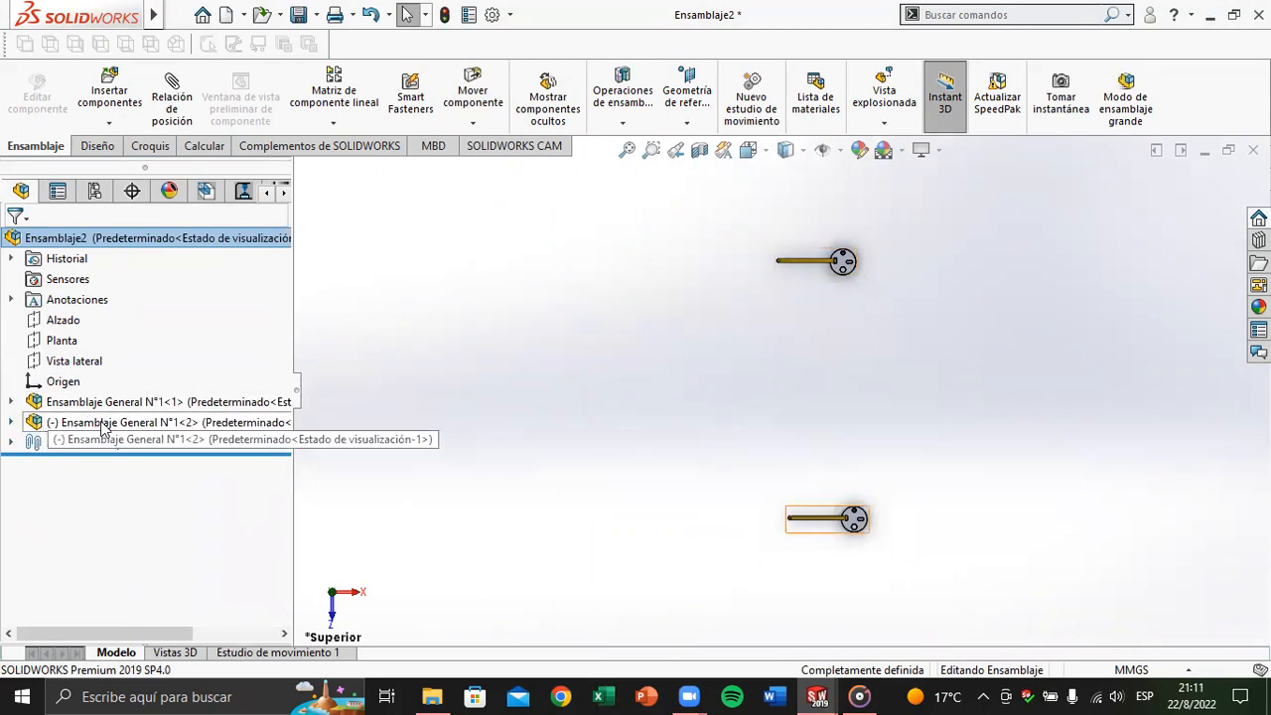
click(175, 109)
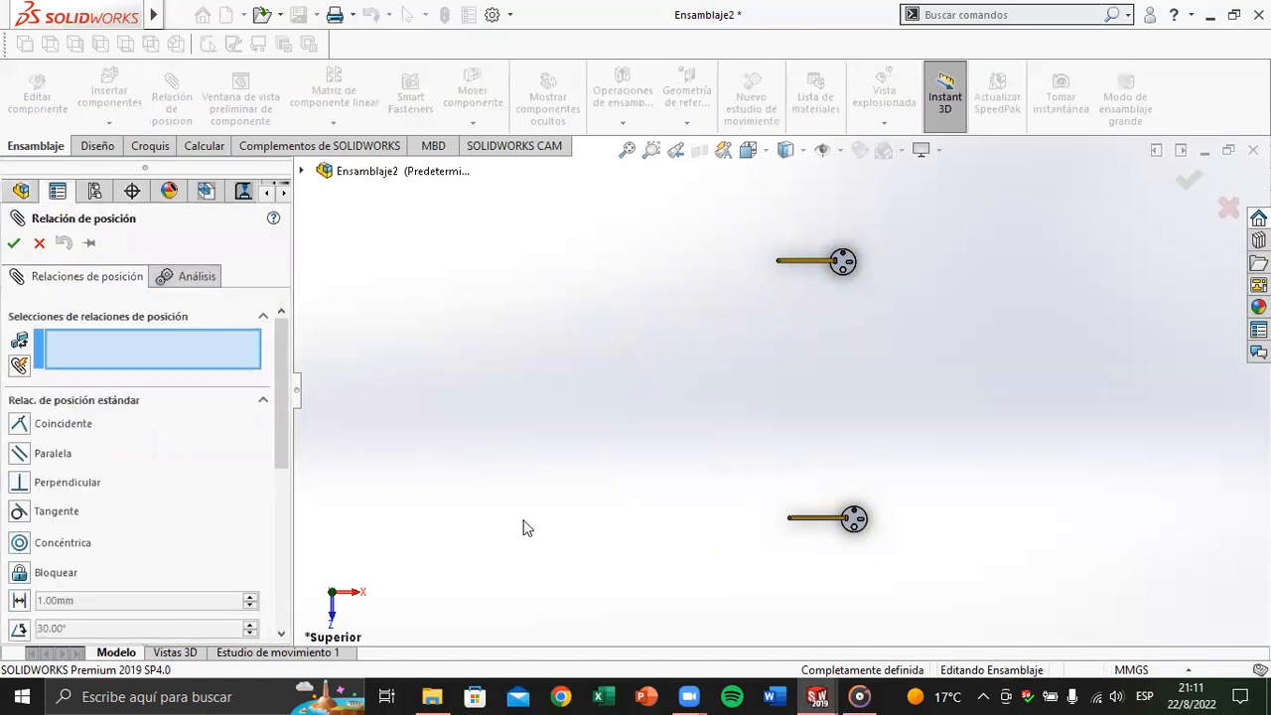
middle_drag(765, 569, 783, 489)
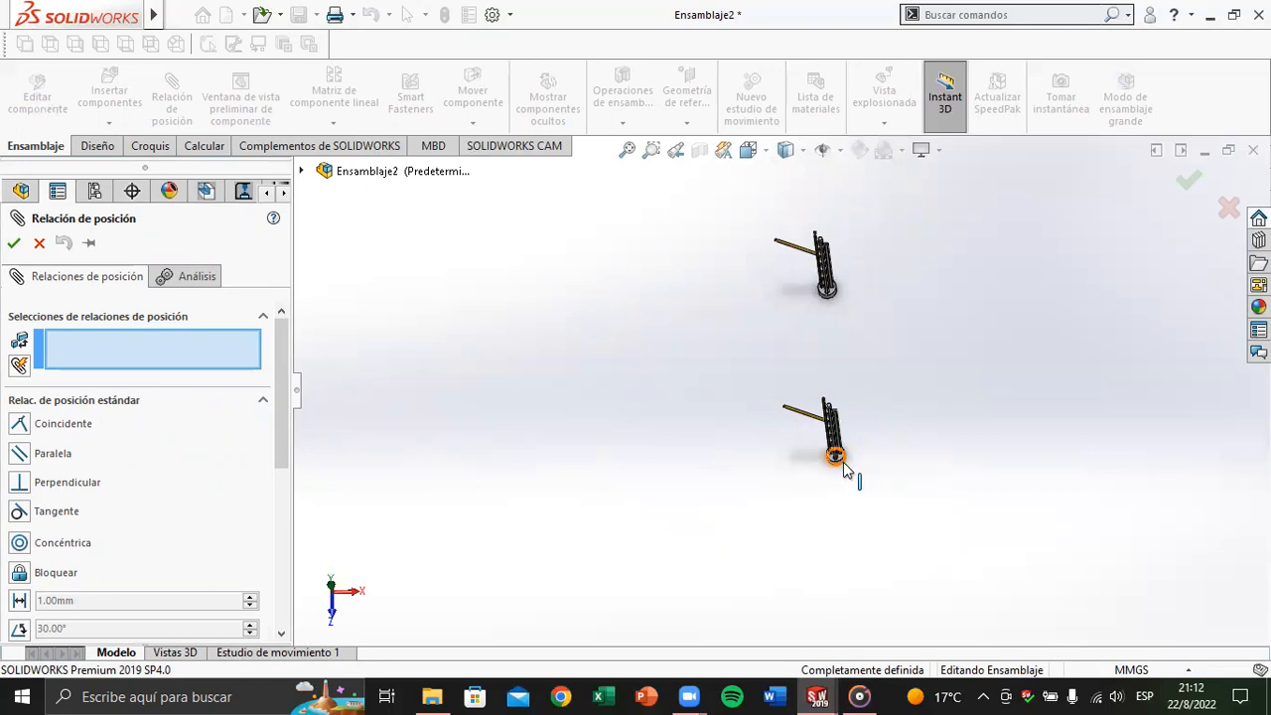
scroll(825, 452, down, 8)
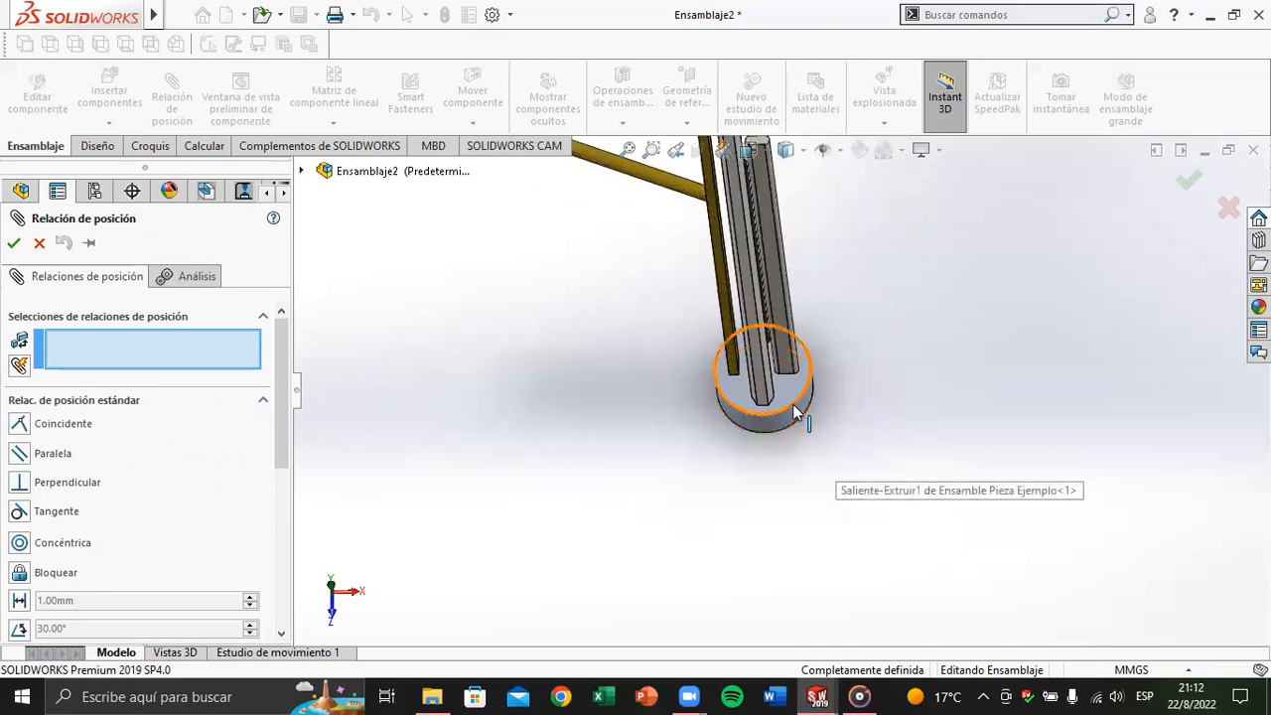
click(302, 172)
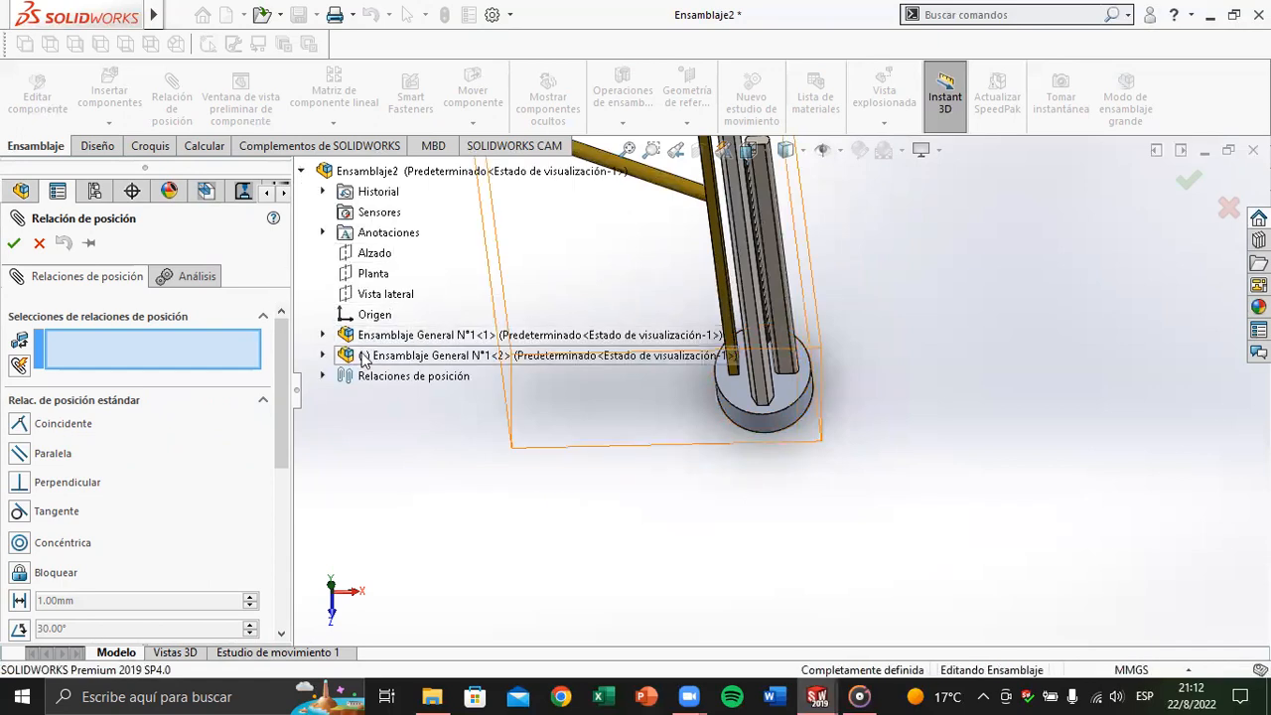
click(322, 355)
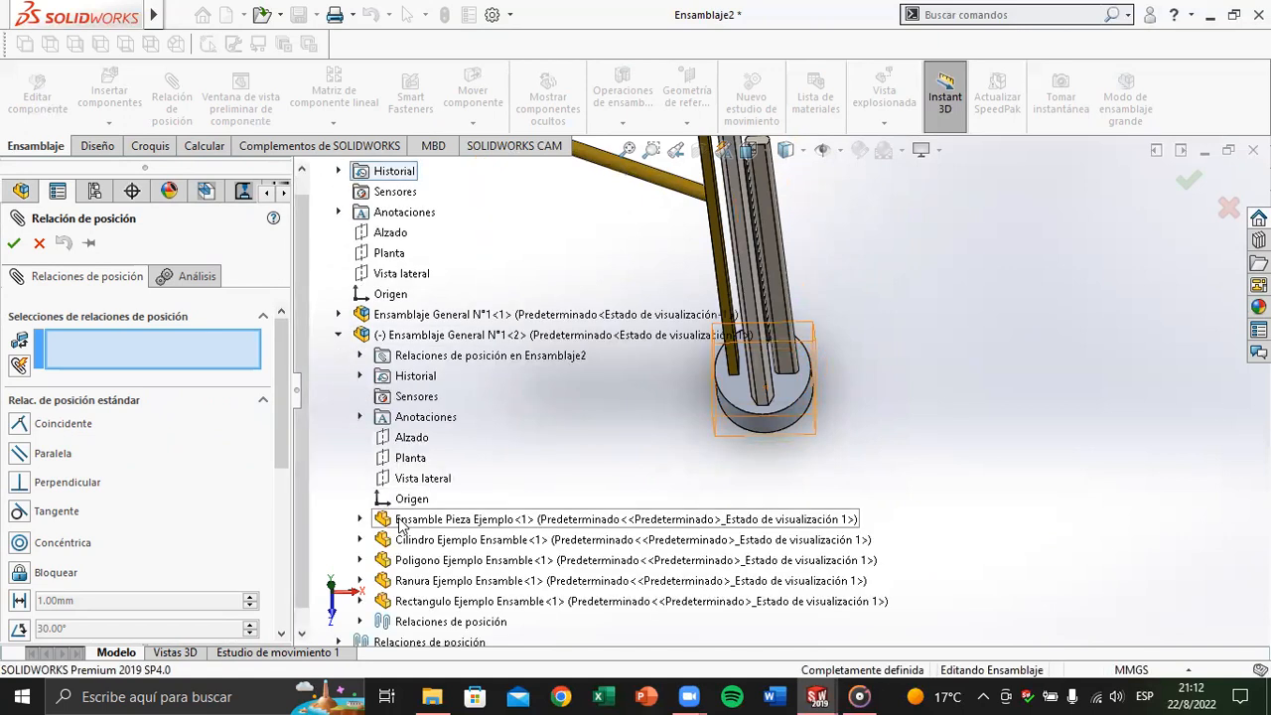
click(397, 480)
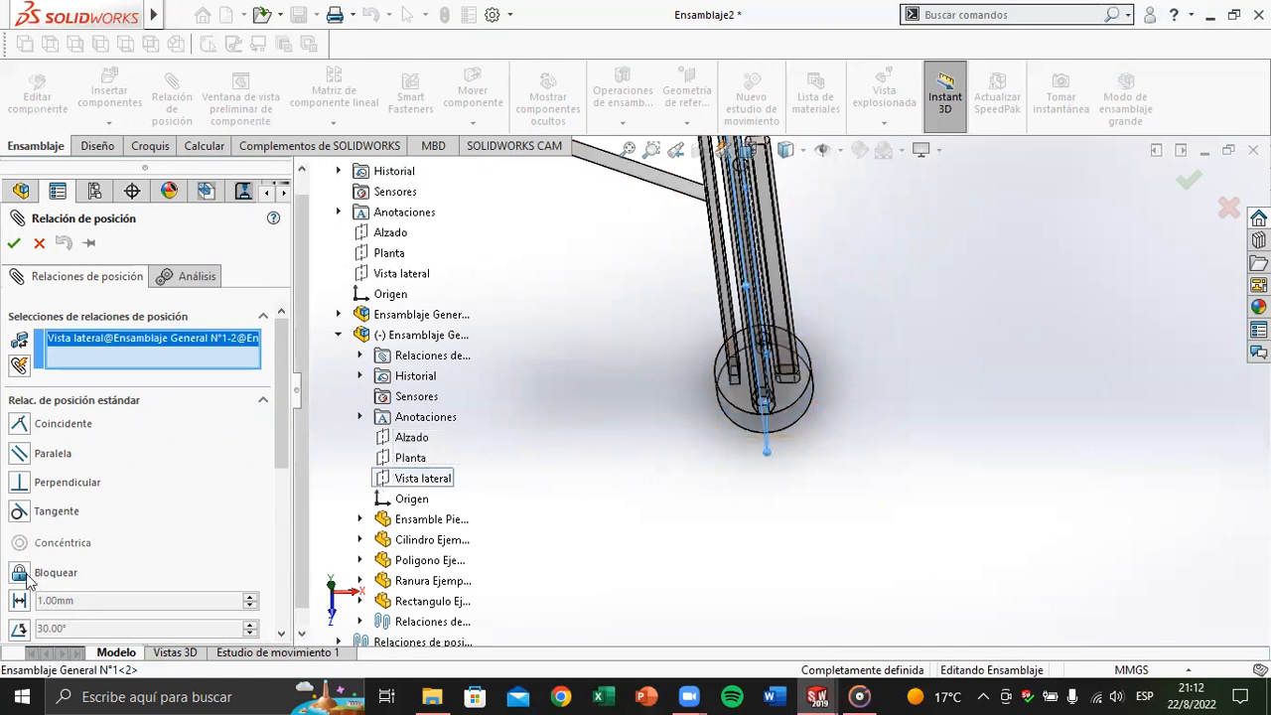
click(38, 244)
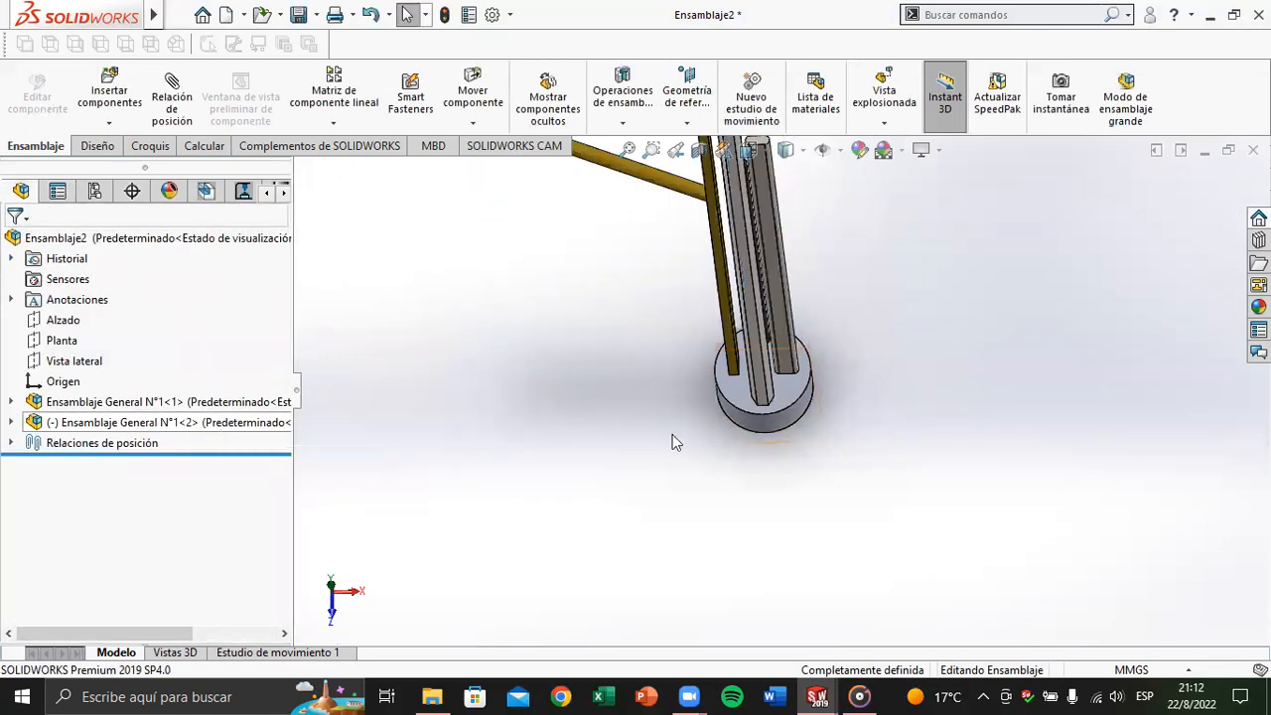
Step: Examine the assembly's existing mates and the second instance's position relative to the first one
drag(776, 422, 830, 410)
scroll(830, 410, up, 4)
scroll(830, 410, up, 3)
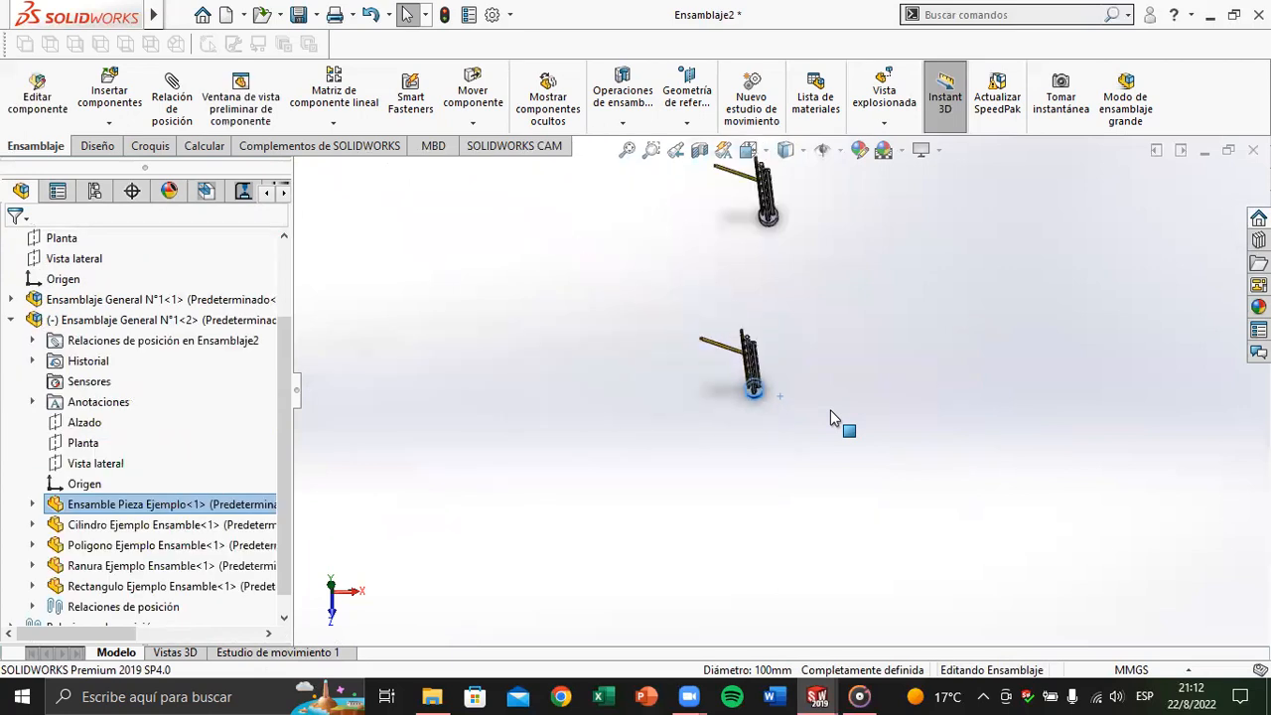
click(21, 326)
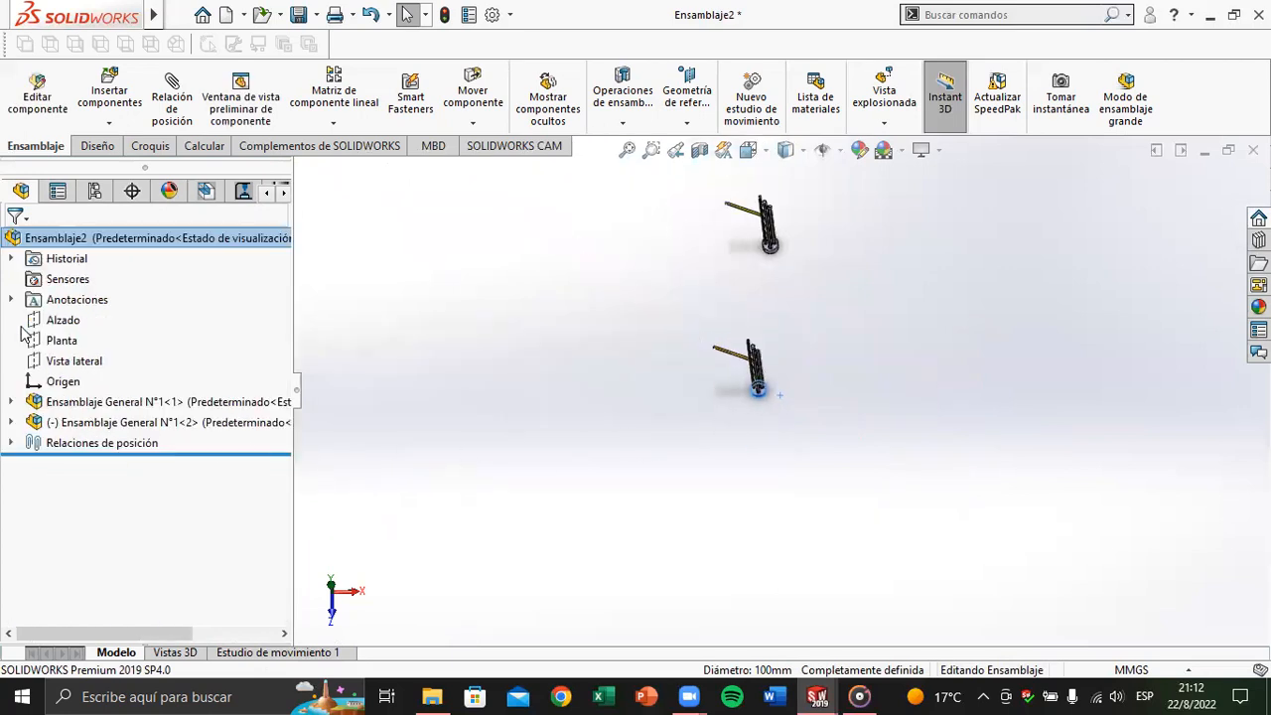
click(12, 443)
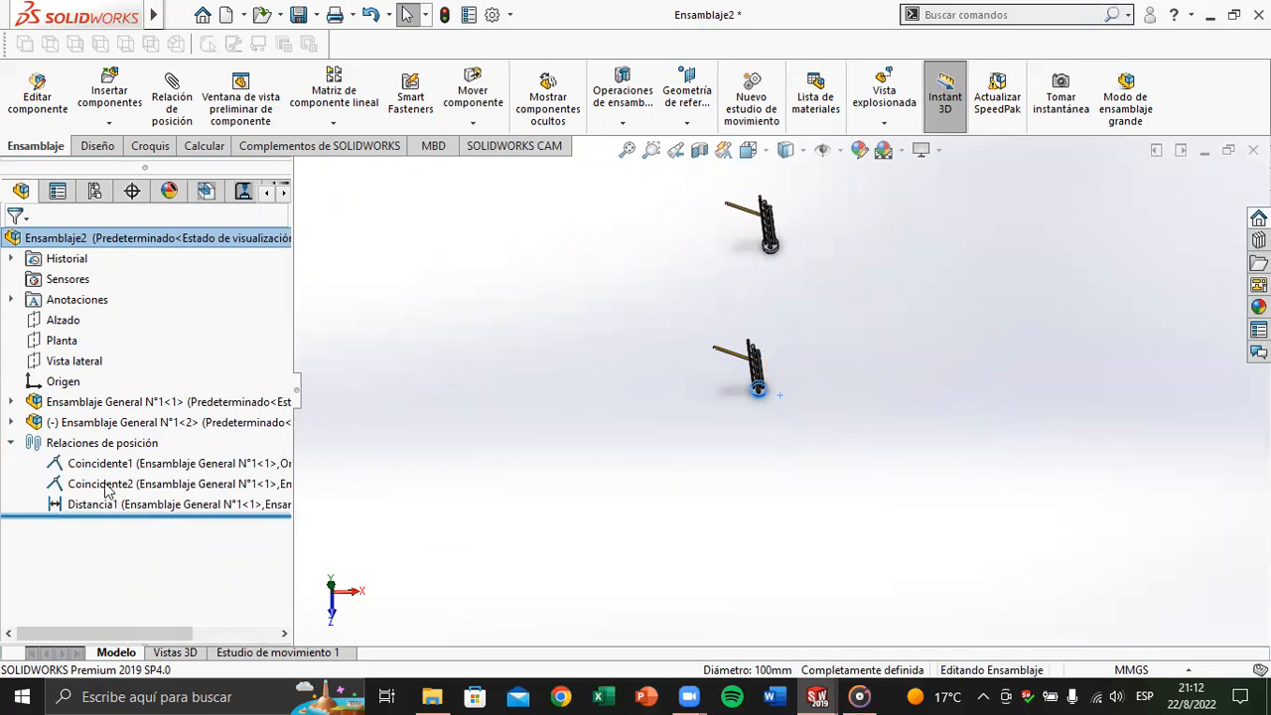
scroll(741, 371, down, 2)
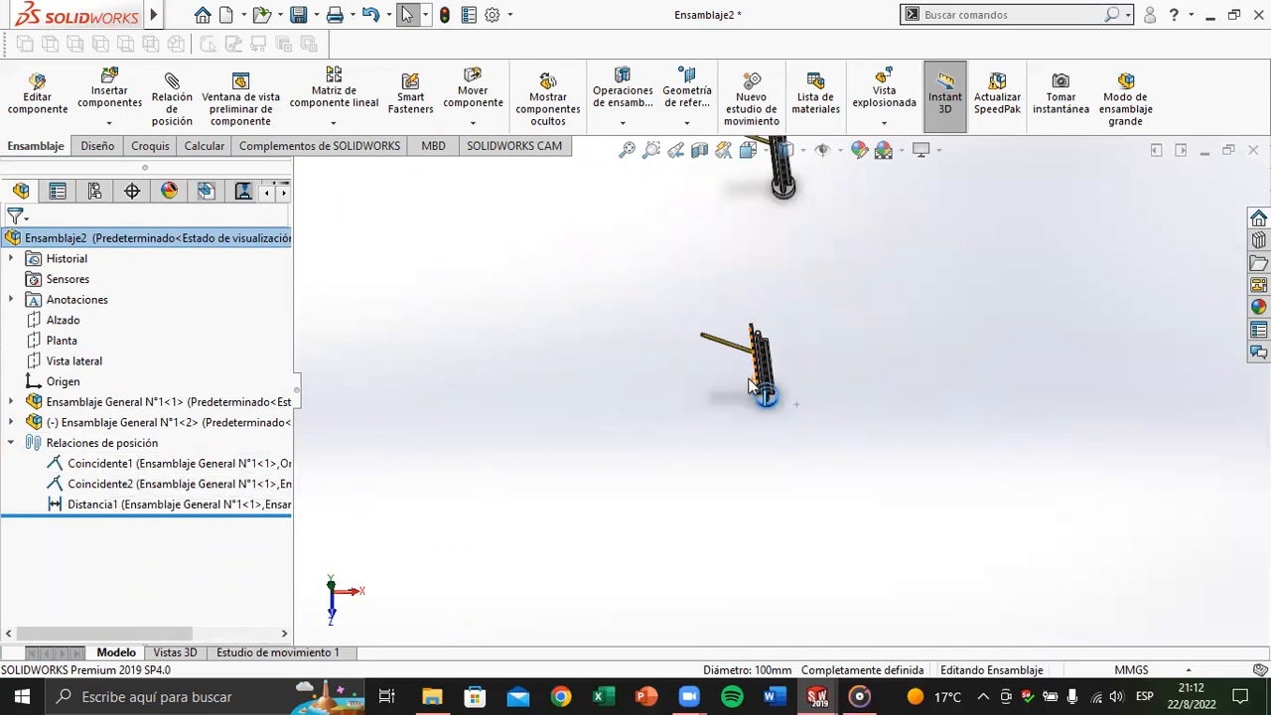
click(512, 477)
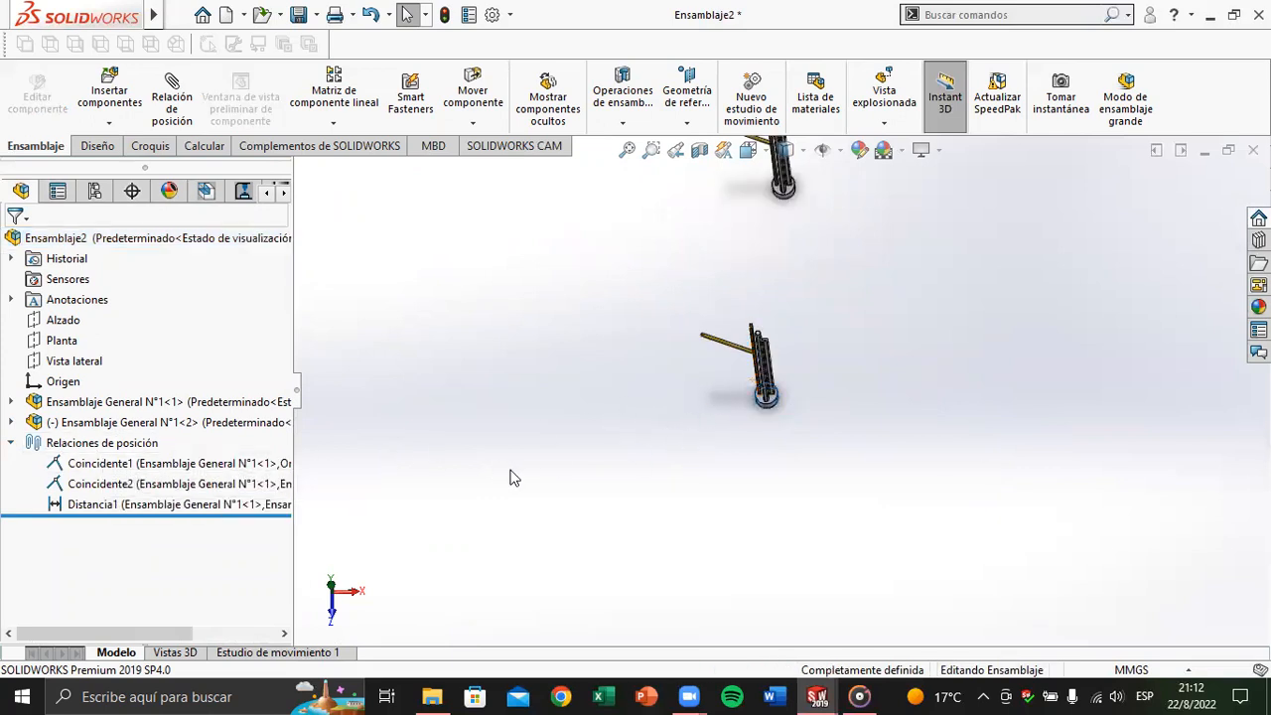
scroll(809, 400, down, 3)
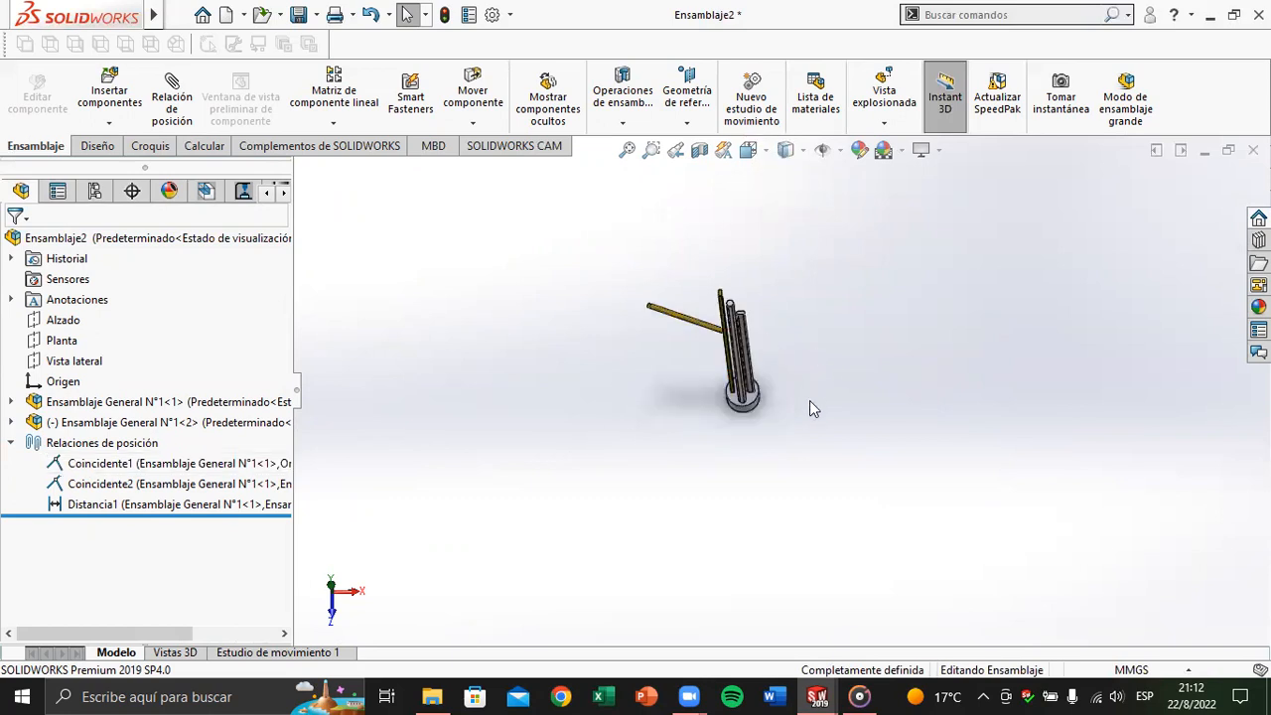
scroll(780, 401, up, 2)
scroll(632, 428, up, 3)
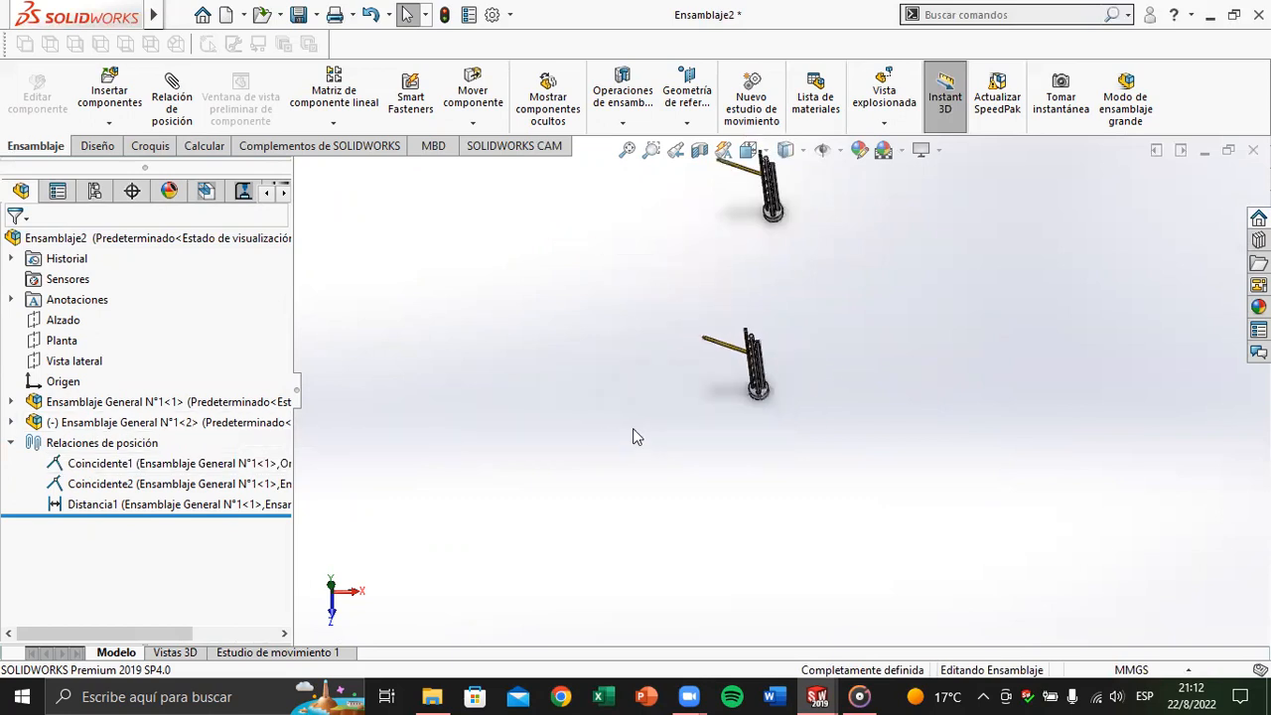
scroll(805, 335, down, 3)
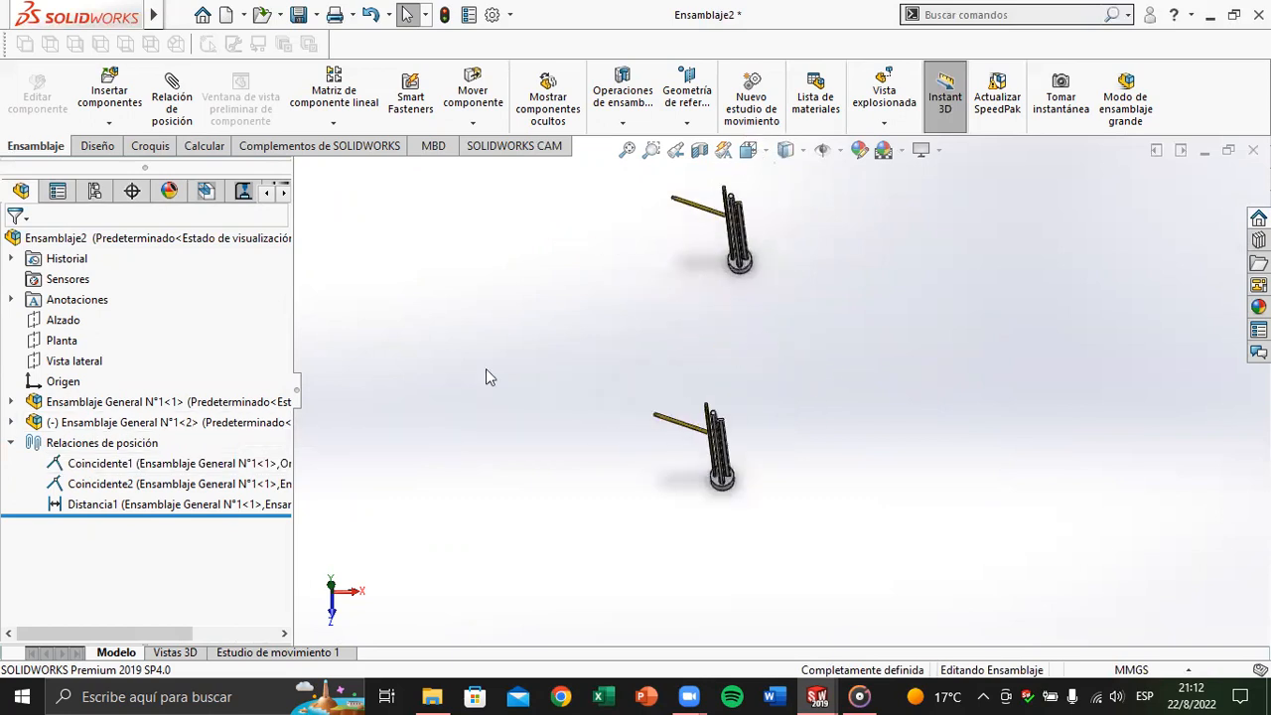
Step: Add a distance mate of 125 mm between the assembly's Vista lateral plane and the second instance's Vista lateral plane
click(94, 363)
click(15, 422)
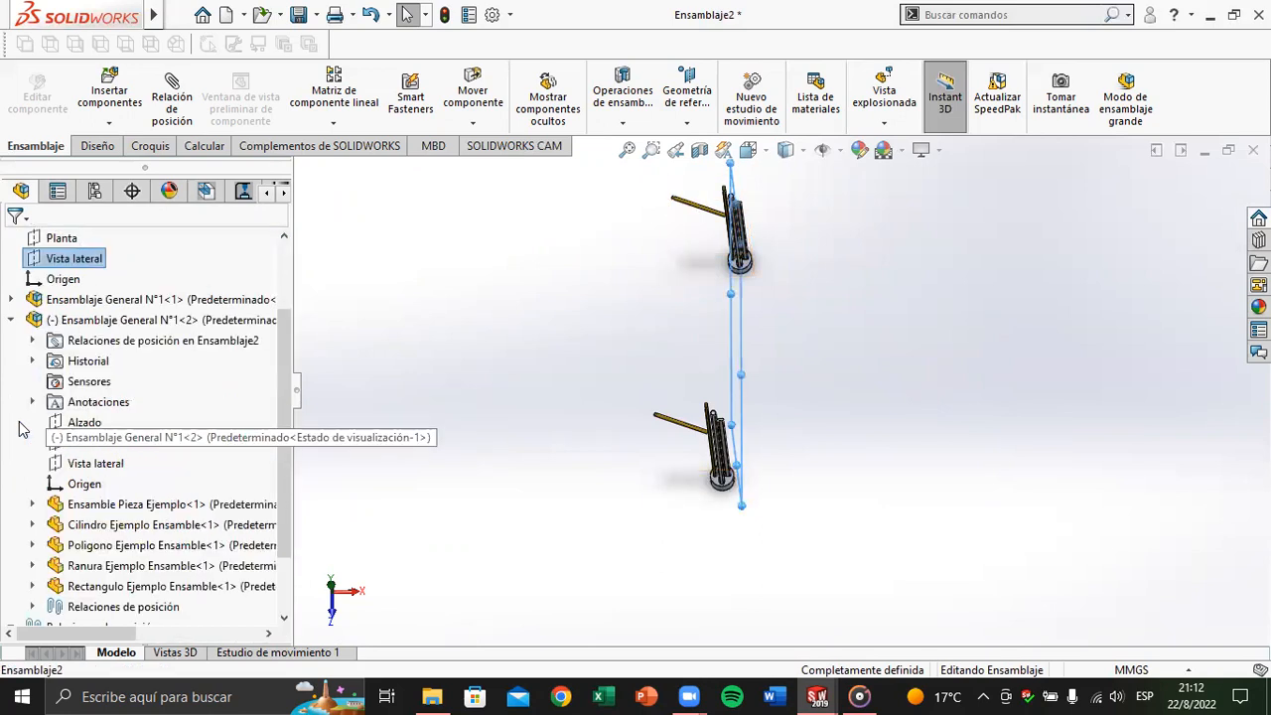
ctrl+click(84, 464)
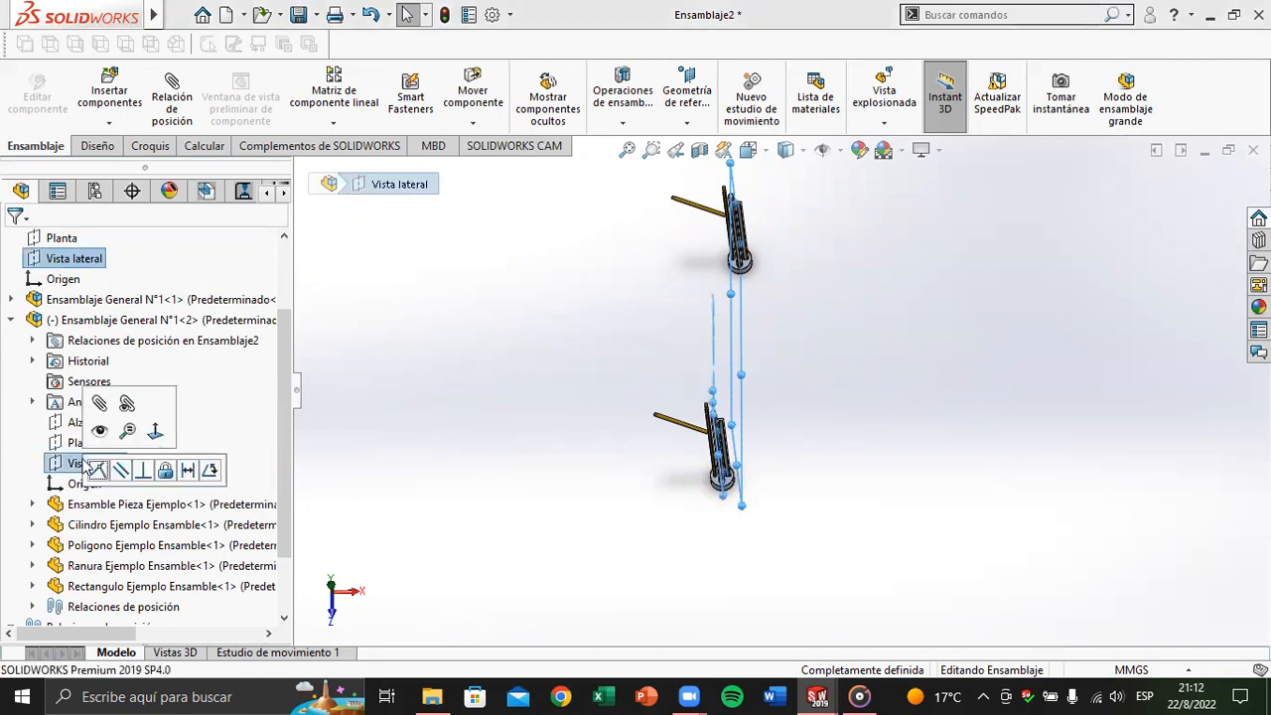
click(188, 471)
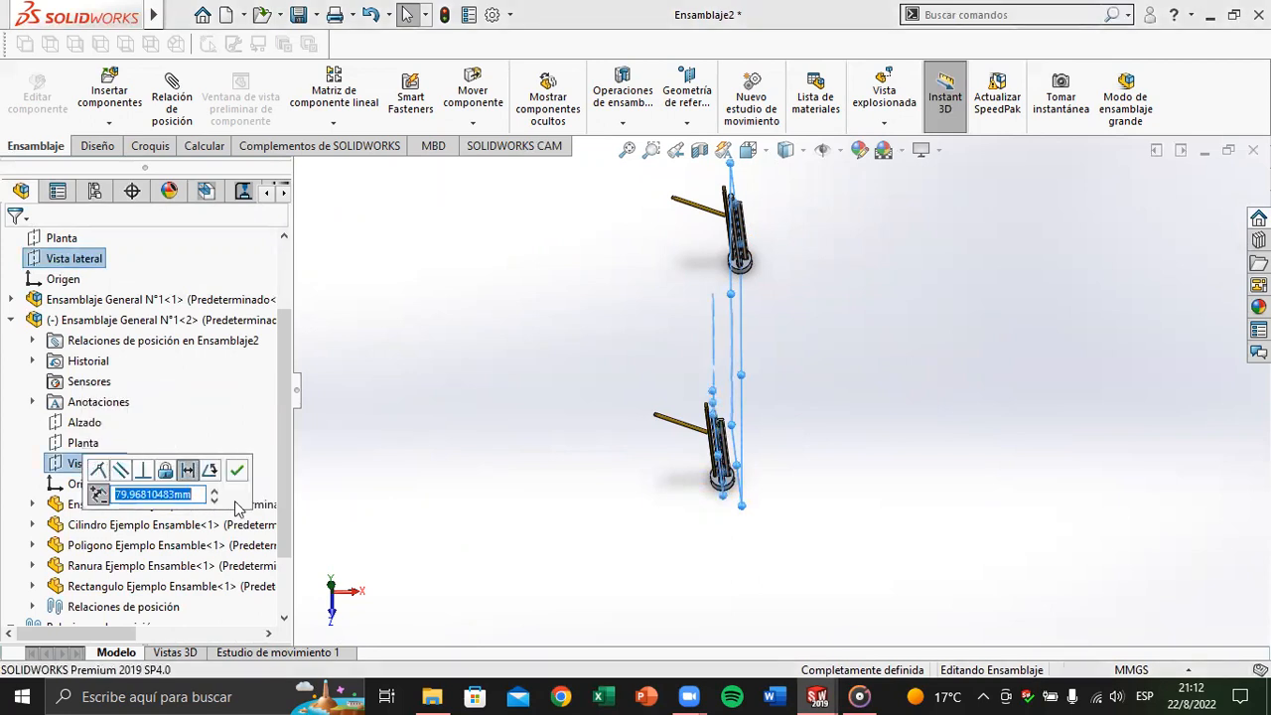
text(12)
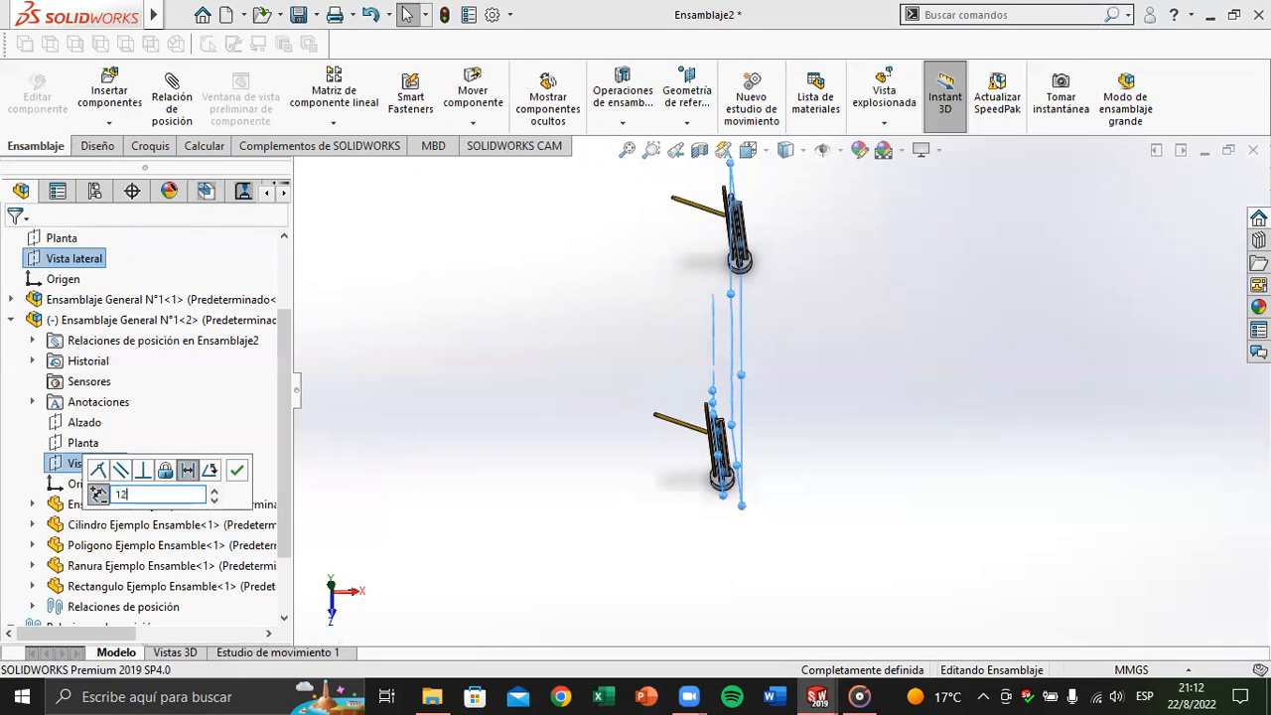
text(5)
key(Return)
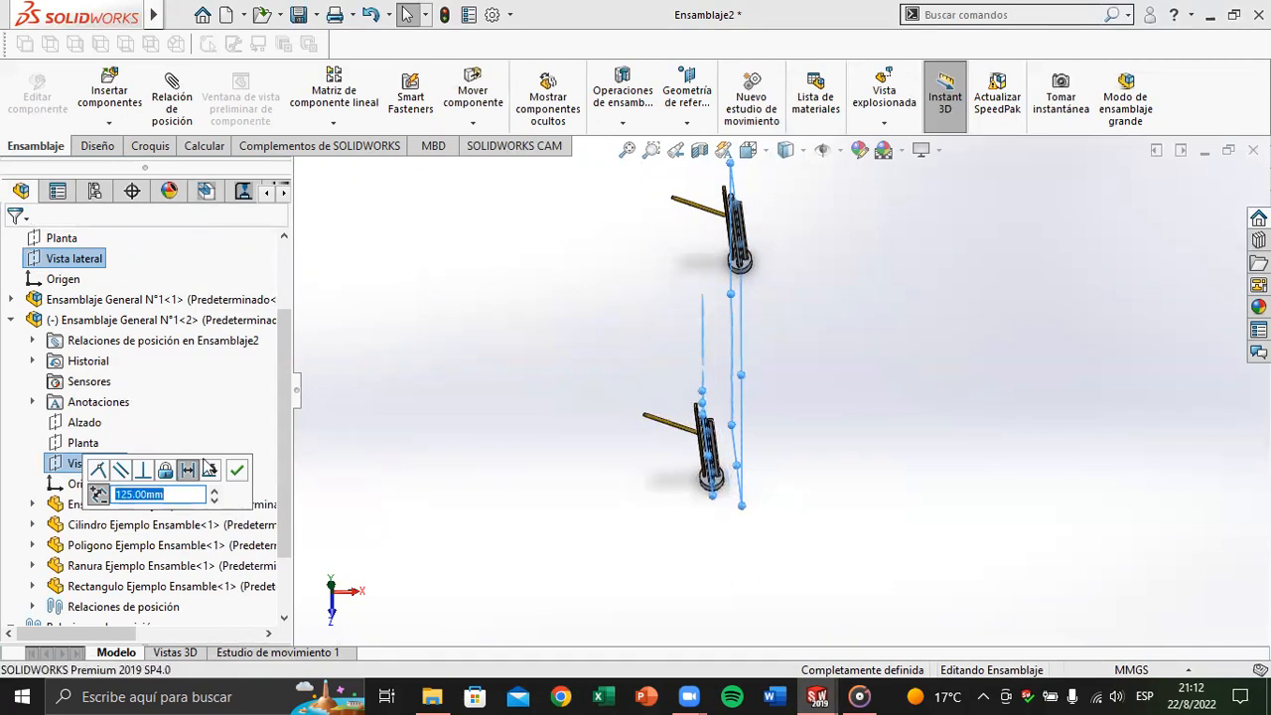
click(237, 470)
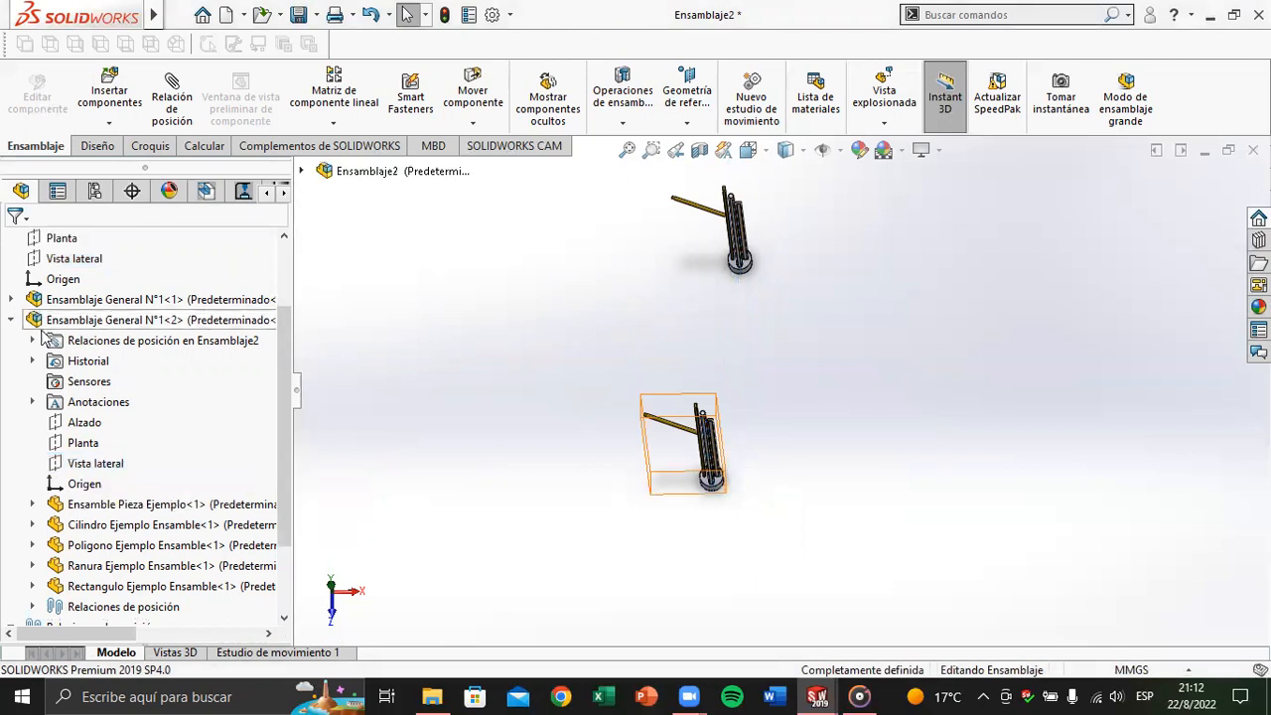
Step: Collapse the second instance and the mates folder in the feature tree, and show the assembly in isometric view
click(11, 320)
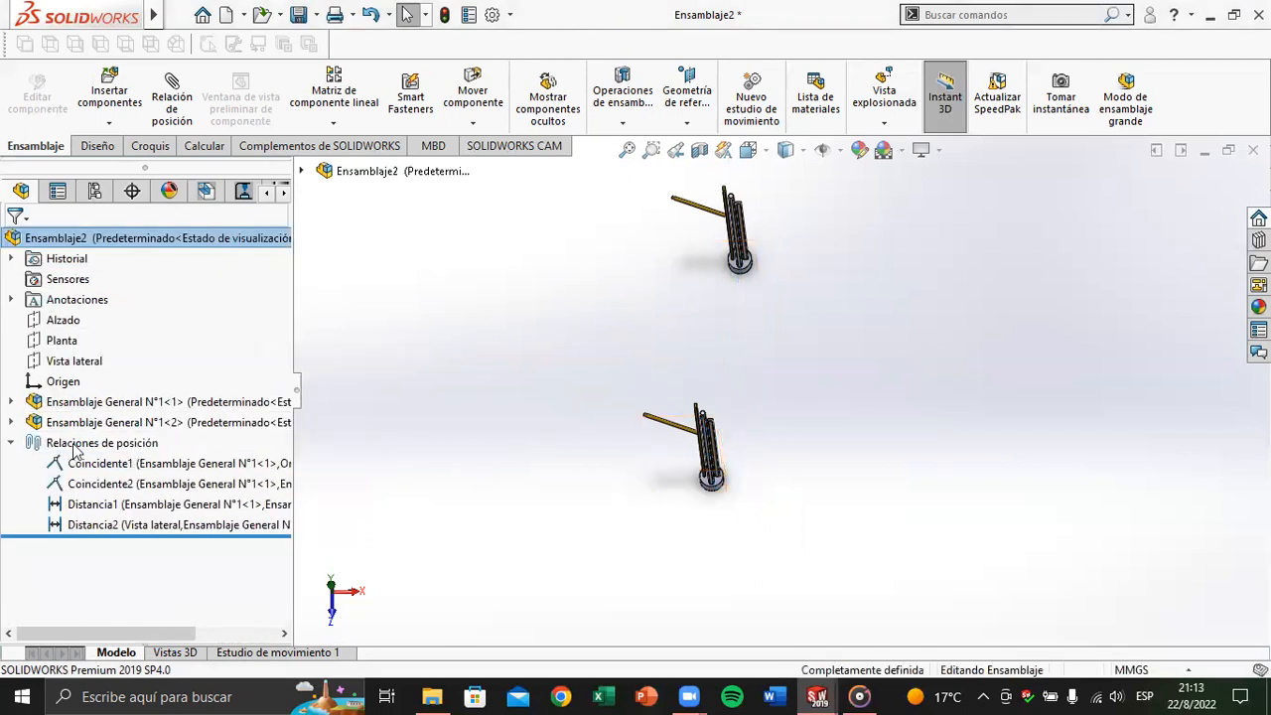
key(ctrl+7)
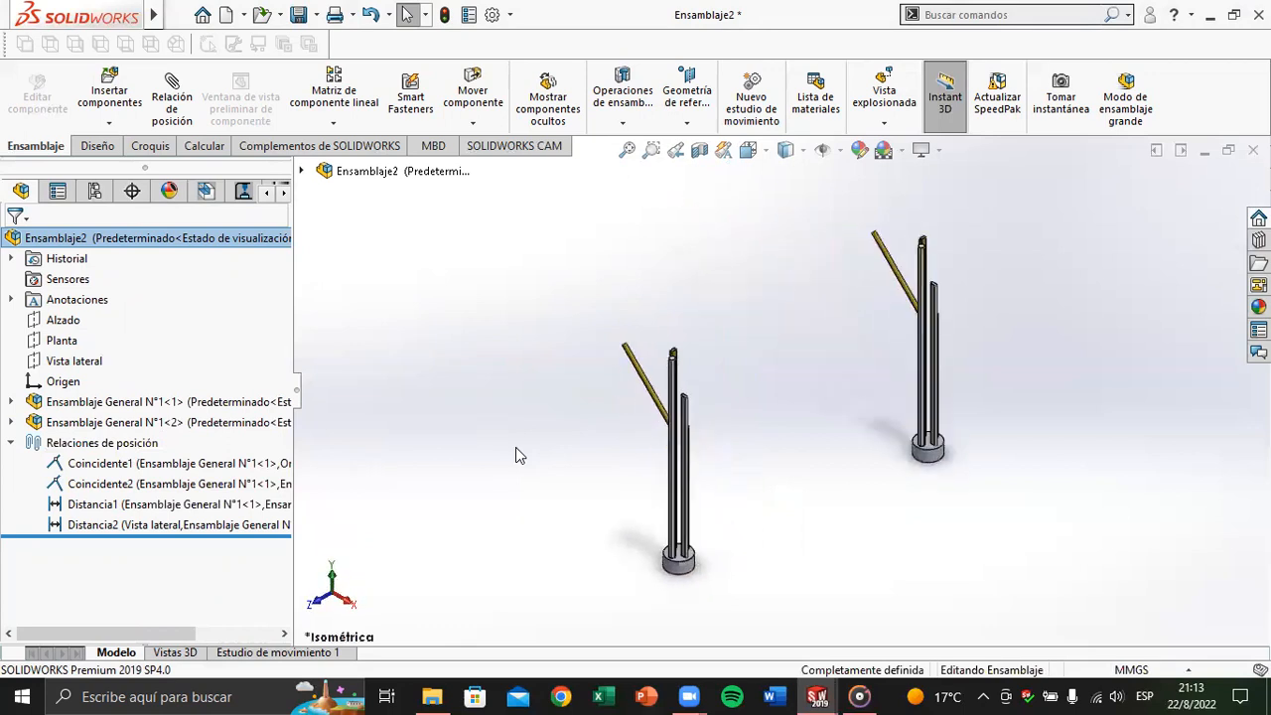
click(17, 442)
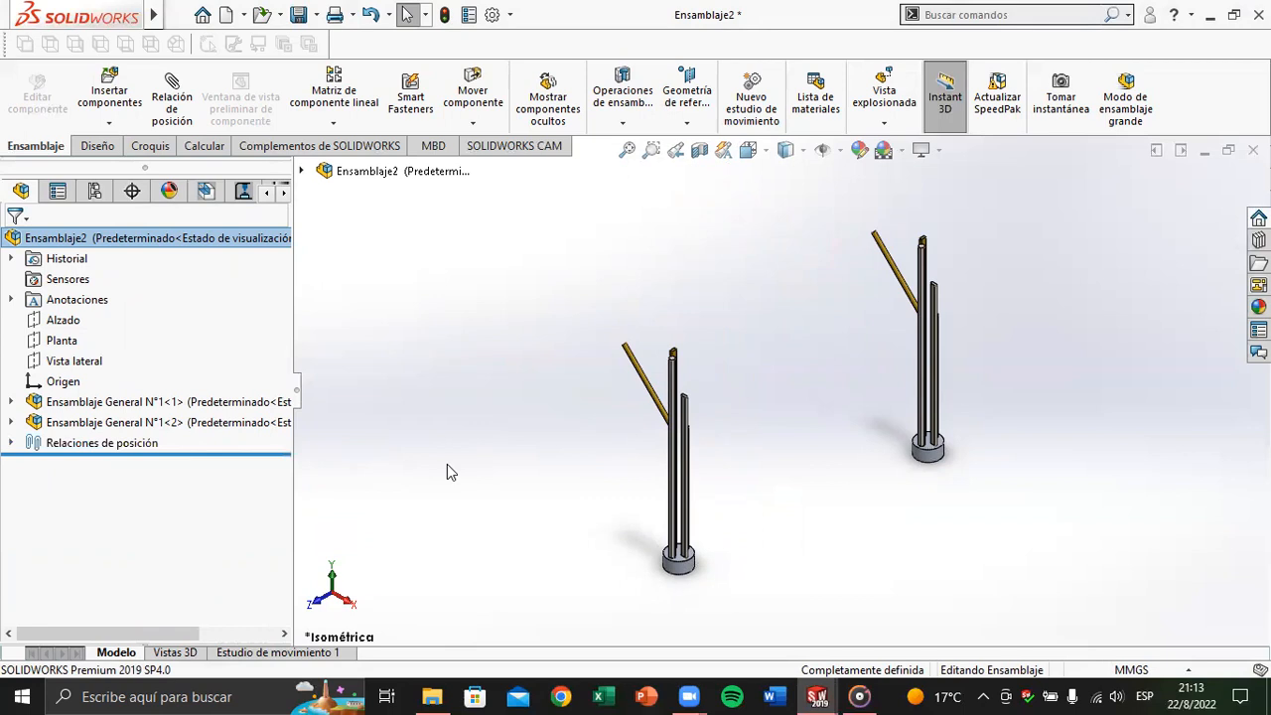
Step: Save the assembly in the Ejemplo Ensamble folder under the name Ensamblaje General COMPLETO
key(ctrl+s)
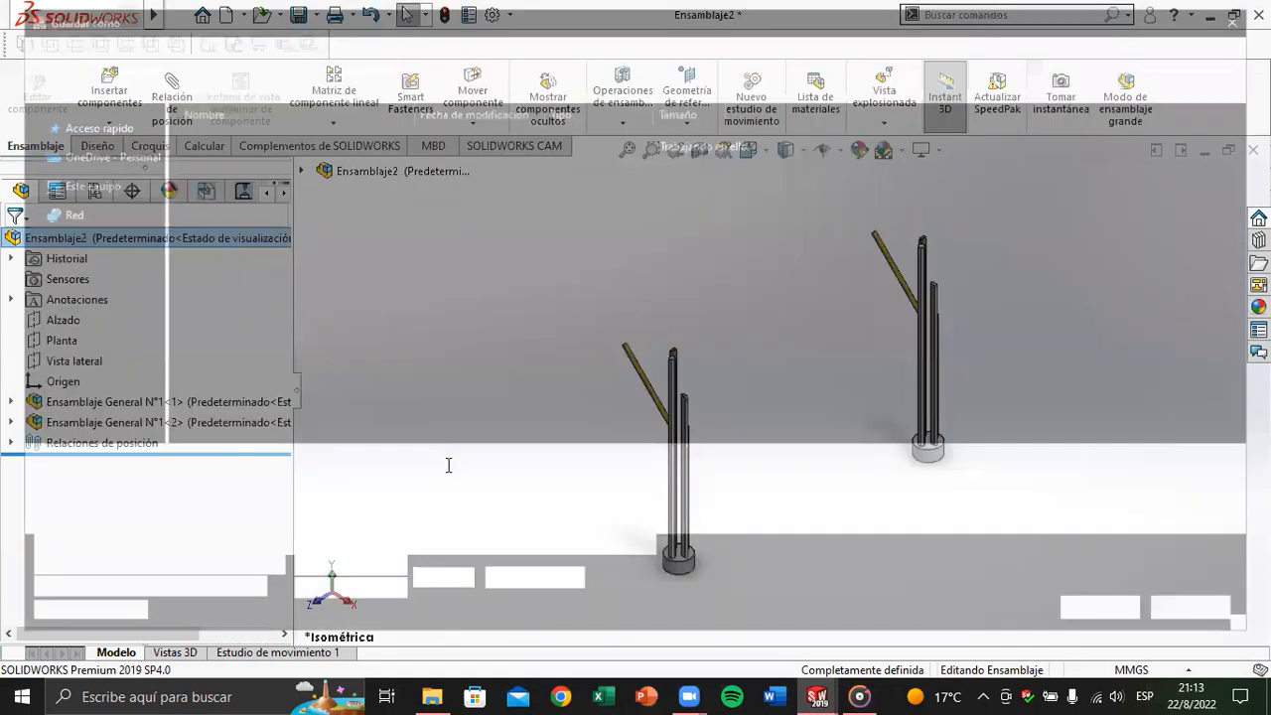
click(505, 47)
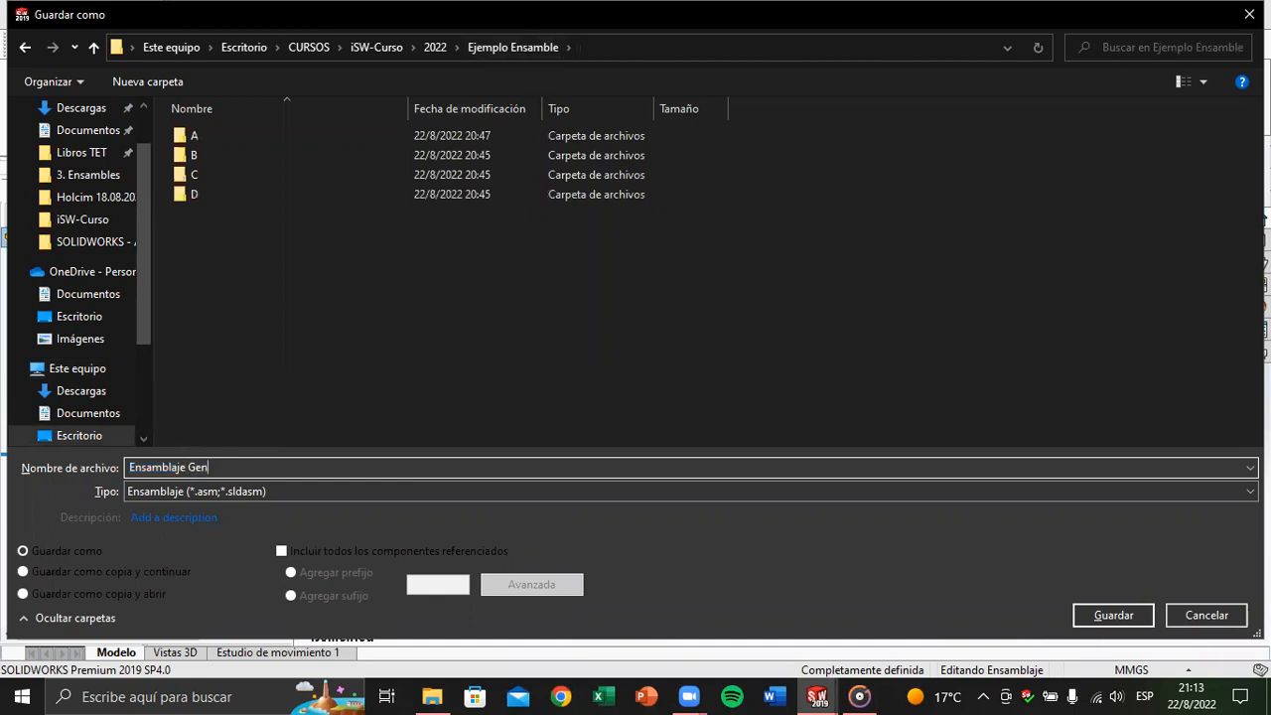
key(Caps_Lock)
text(OMPLETO)
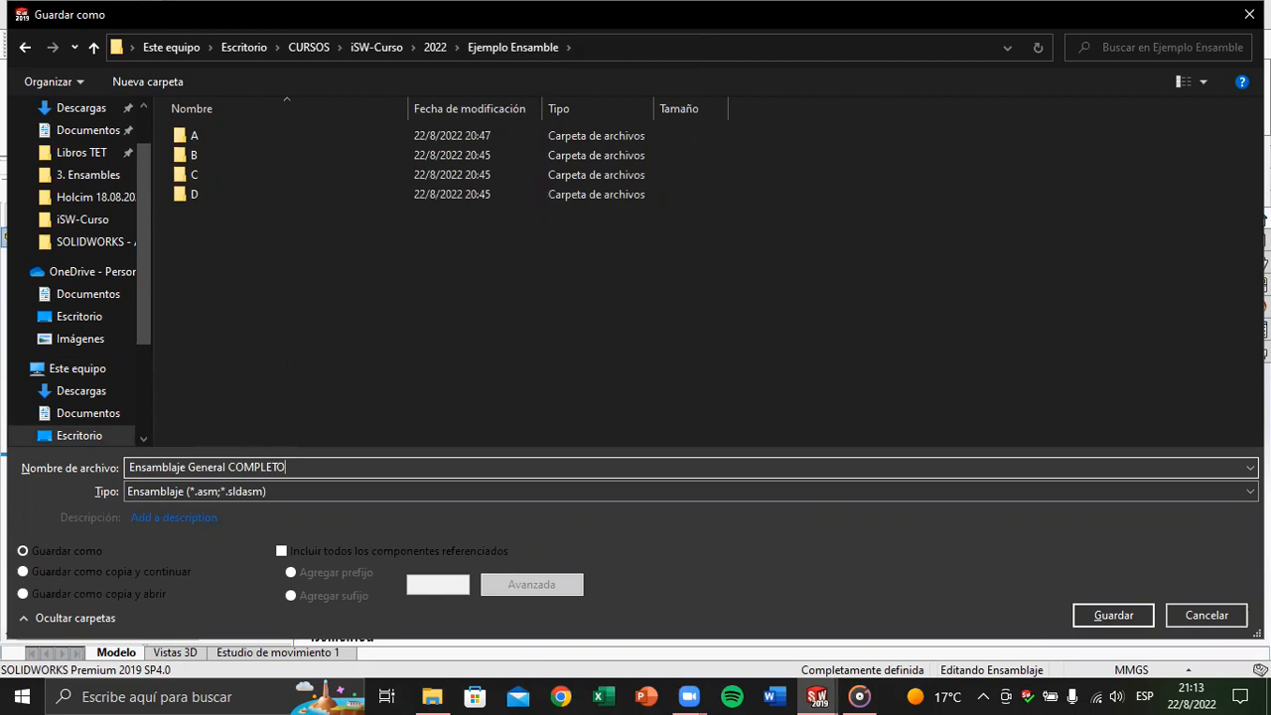